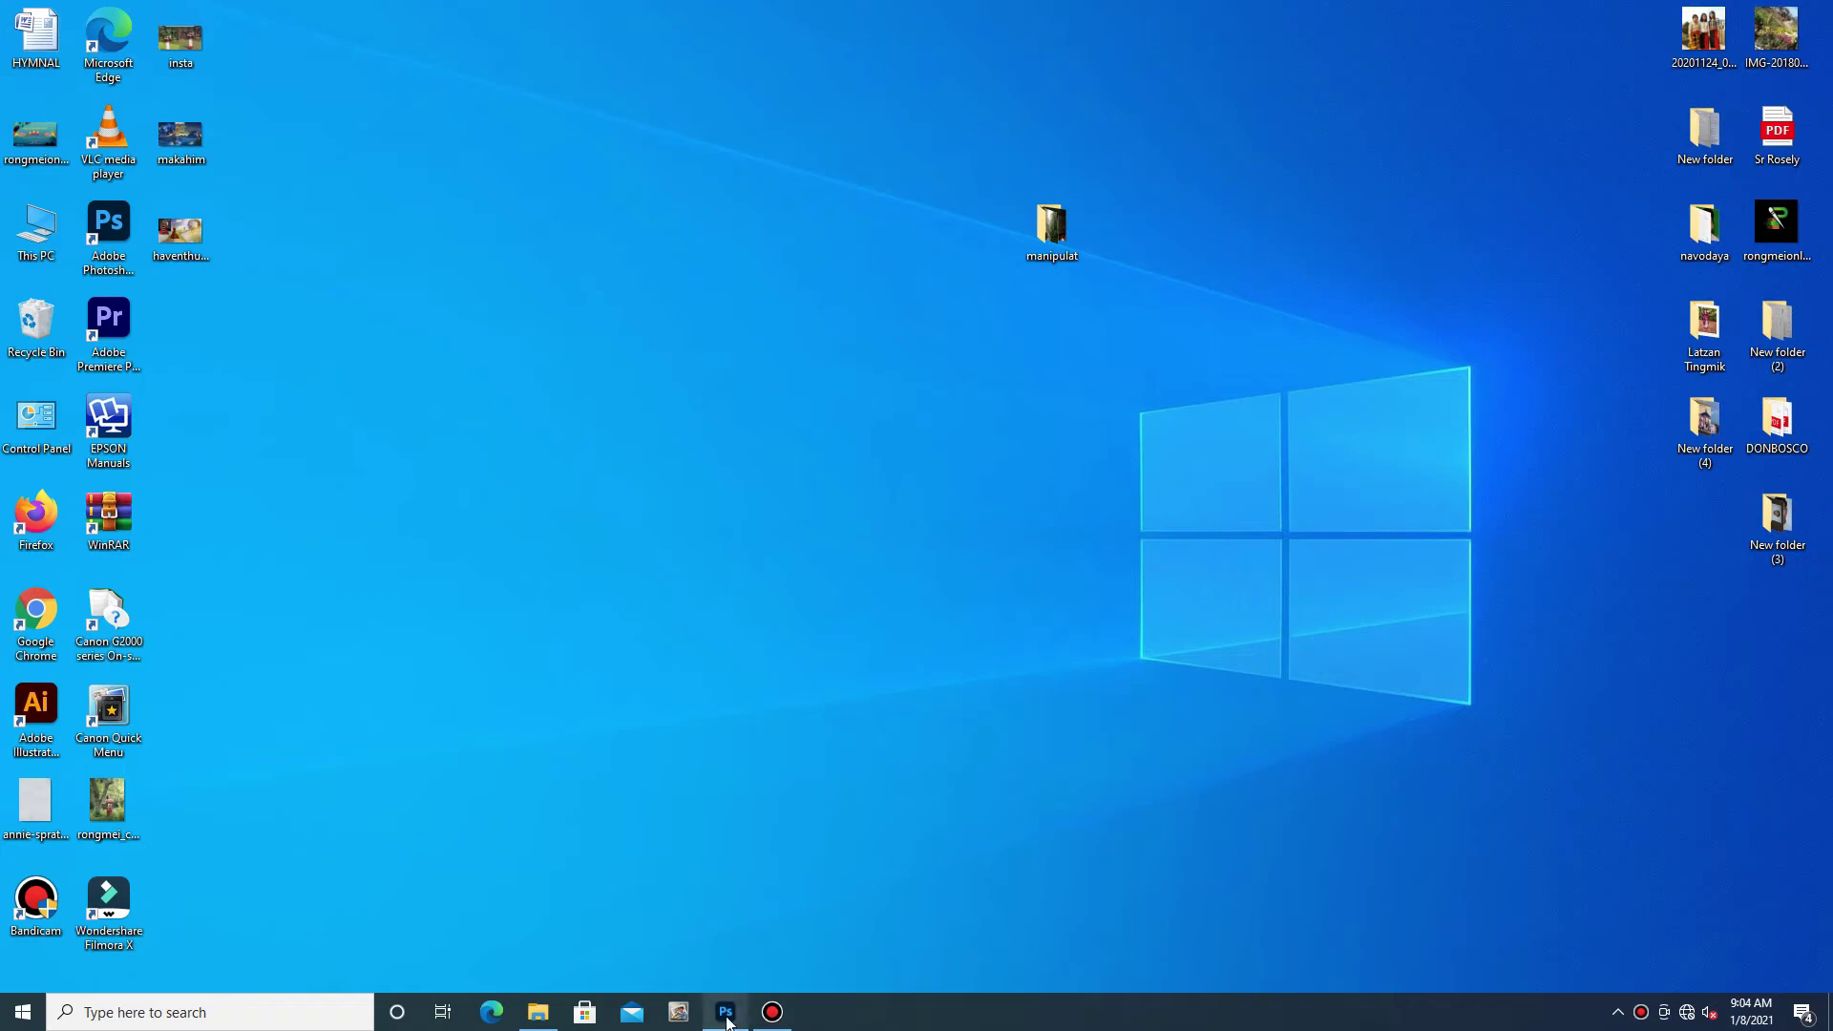
- Create a blank white 6×4-inch landscape document at 300 ppi from the Landscape preset
{"action": "left_click", "coordinate": [733, 948]}
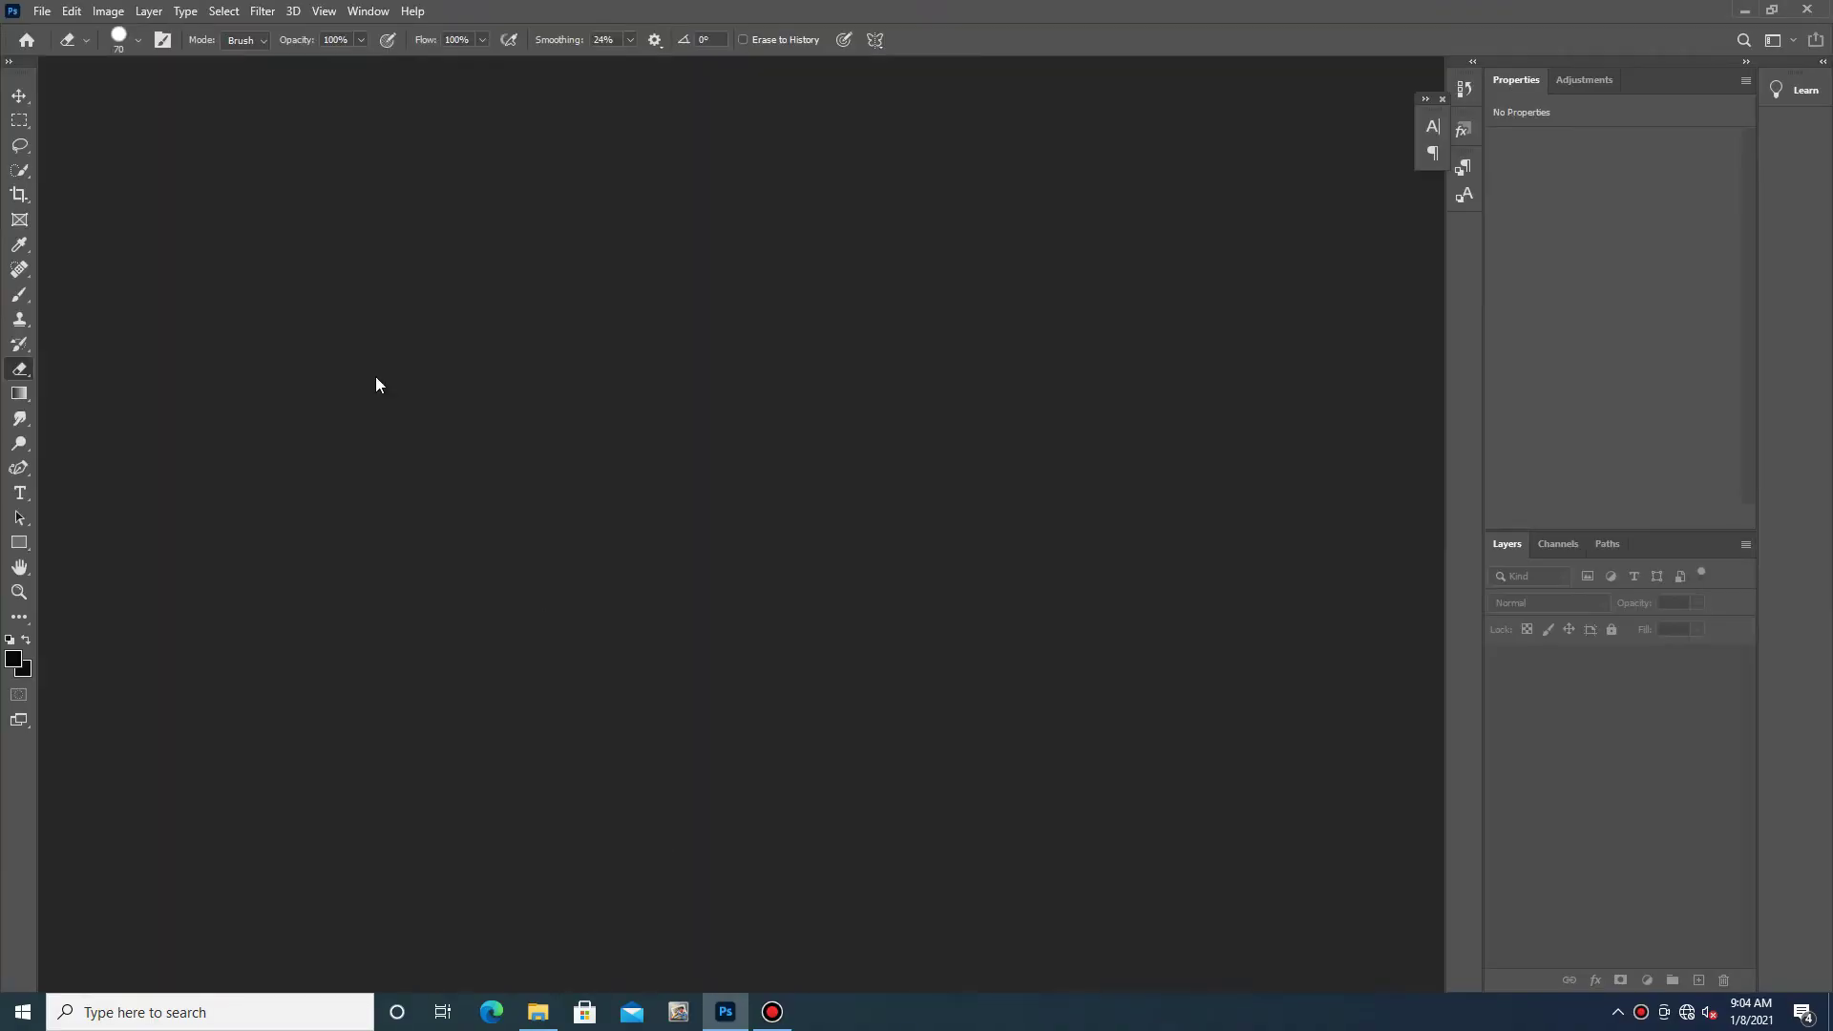
{"action": "left_click", "coordinate": [42, 10]}
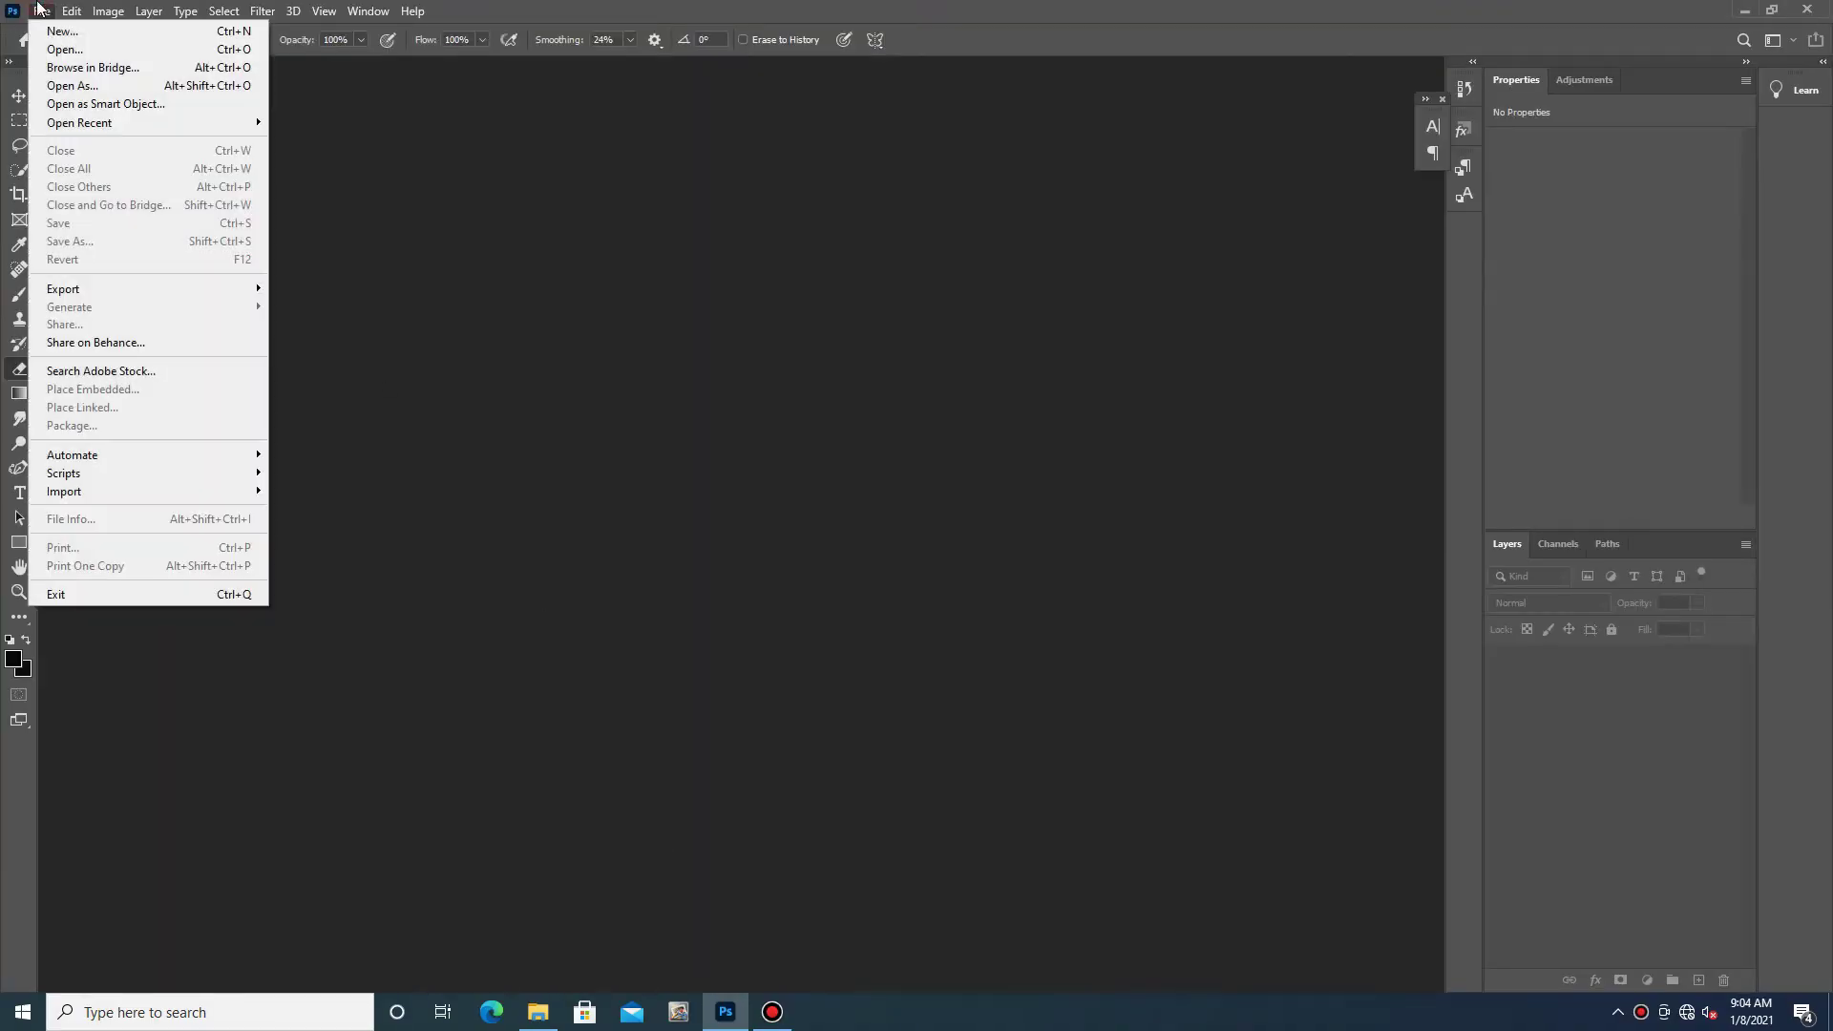
{"action": "left_click", "coordinate": [63, 31]}
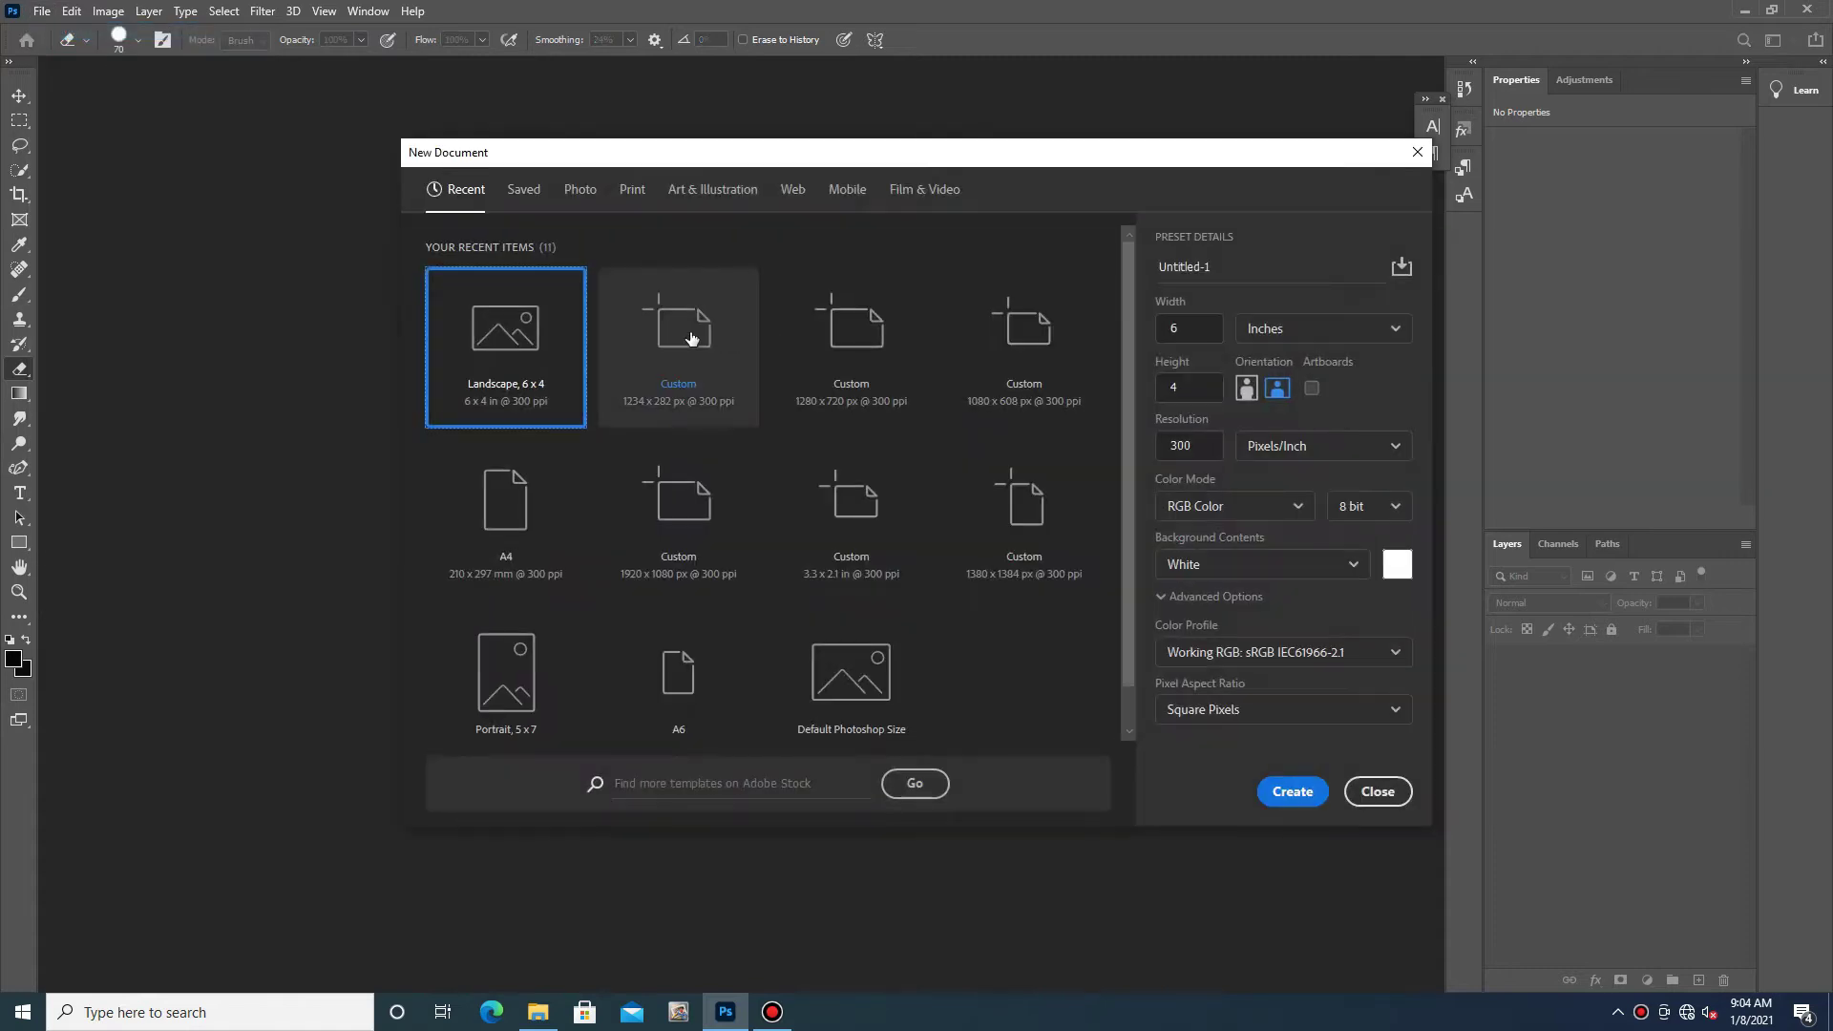
{"action": "left_click", "coordinate": [1293, 792]}
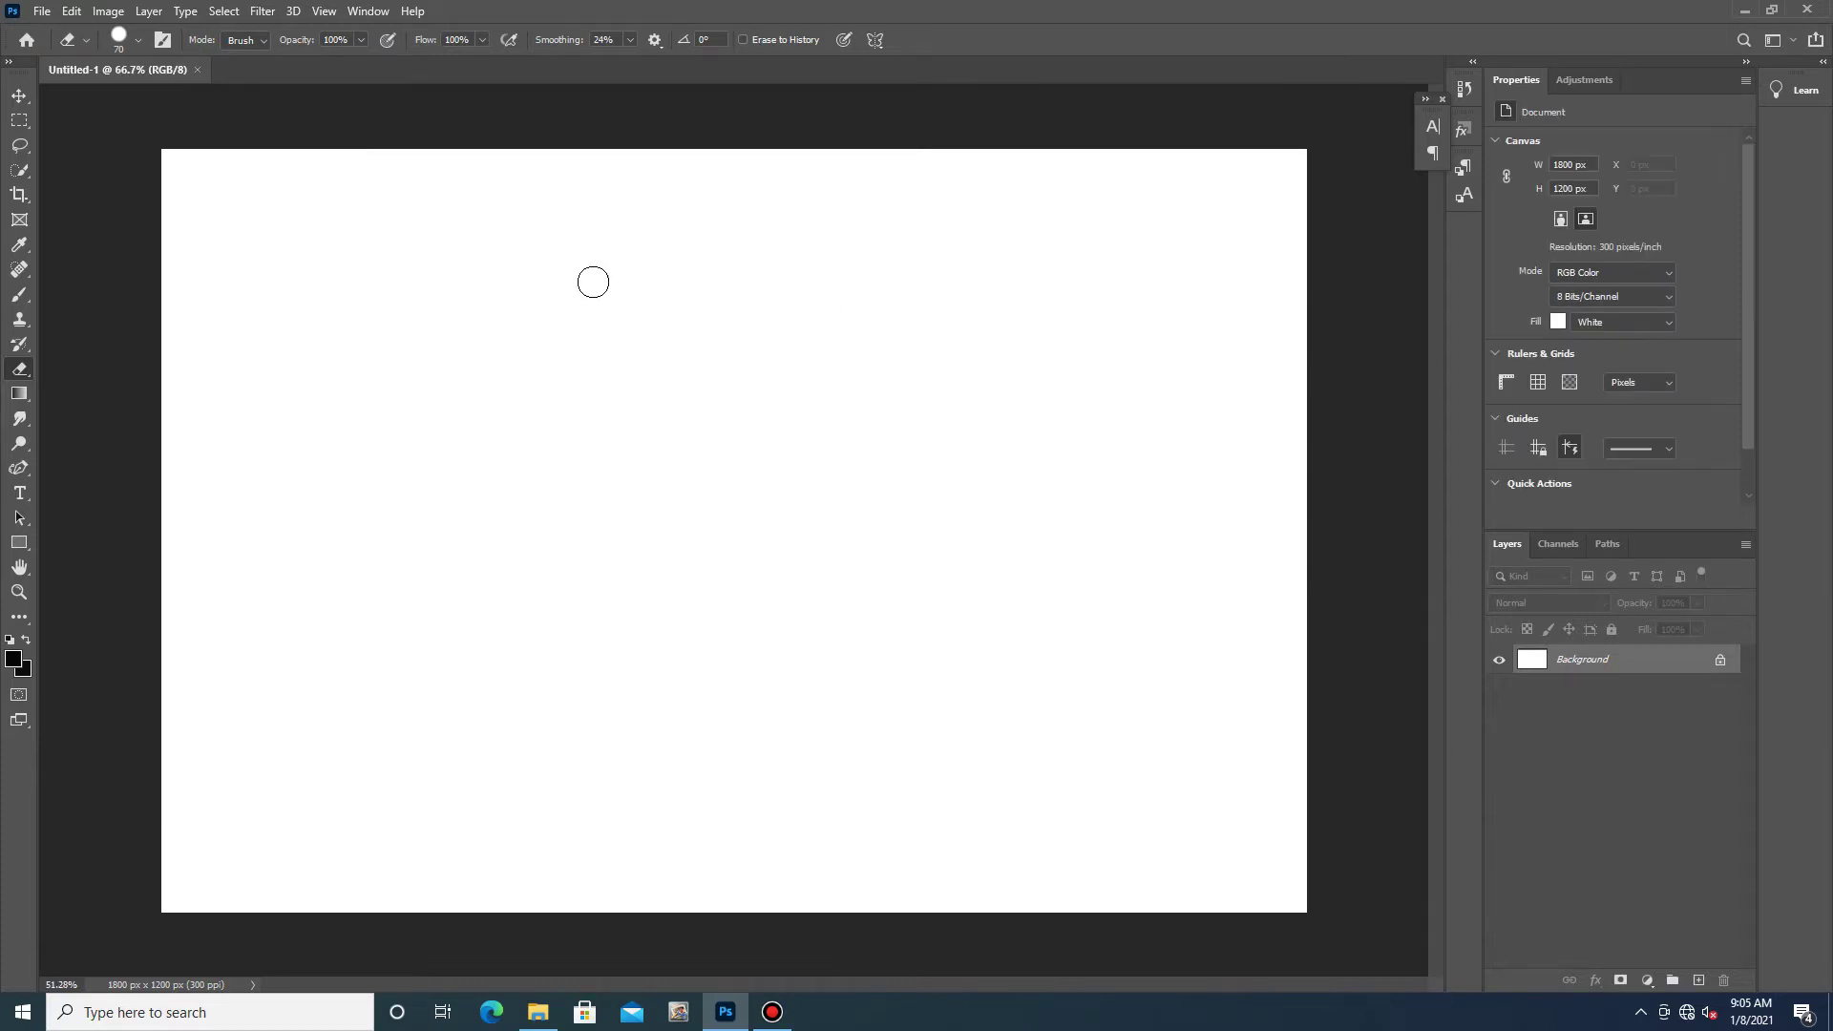
{"action": "left_click", "coordinate": [1750, 12]}
- Drag the forks-wa-forest photo from the manipulat folder onto the Photoshop canvas
{"action": "left_click", "coordinate": [538, 1012]}
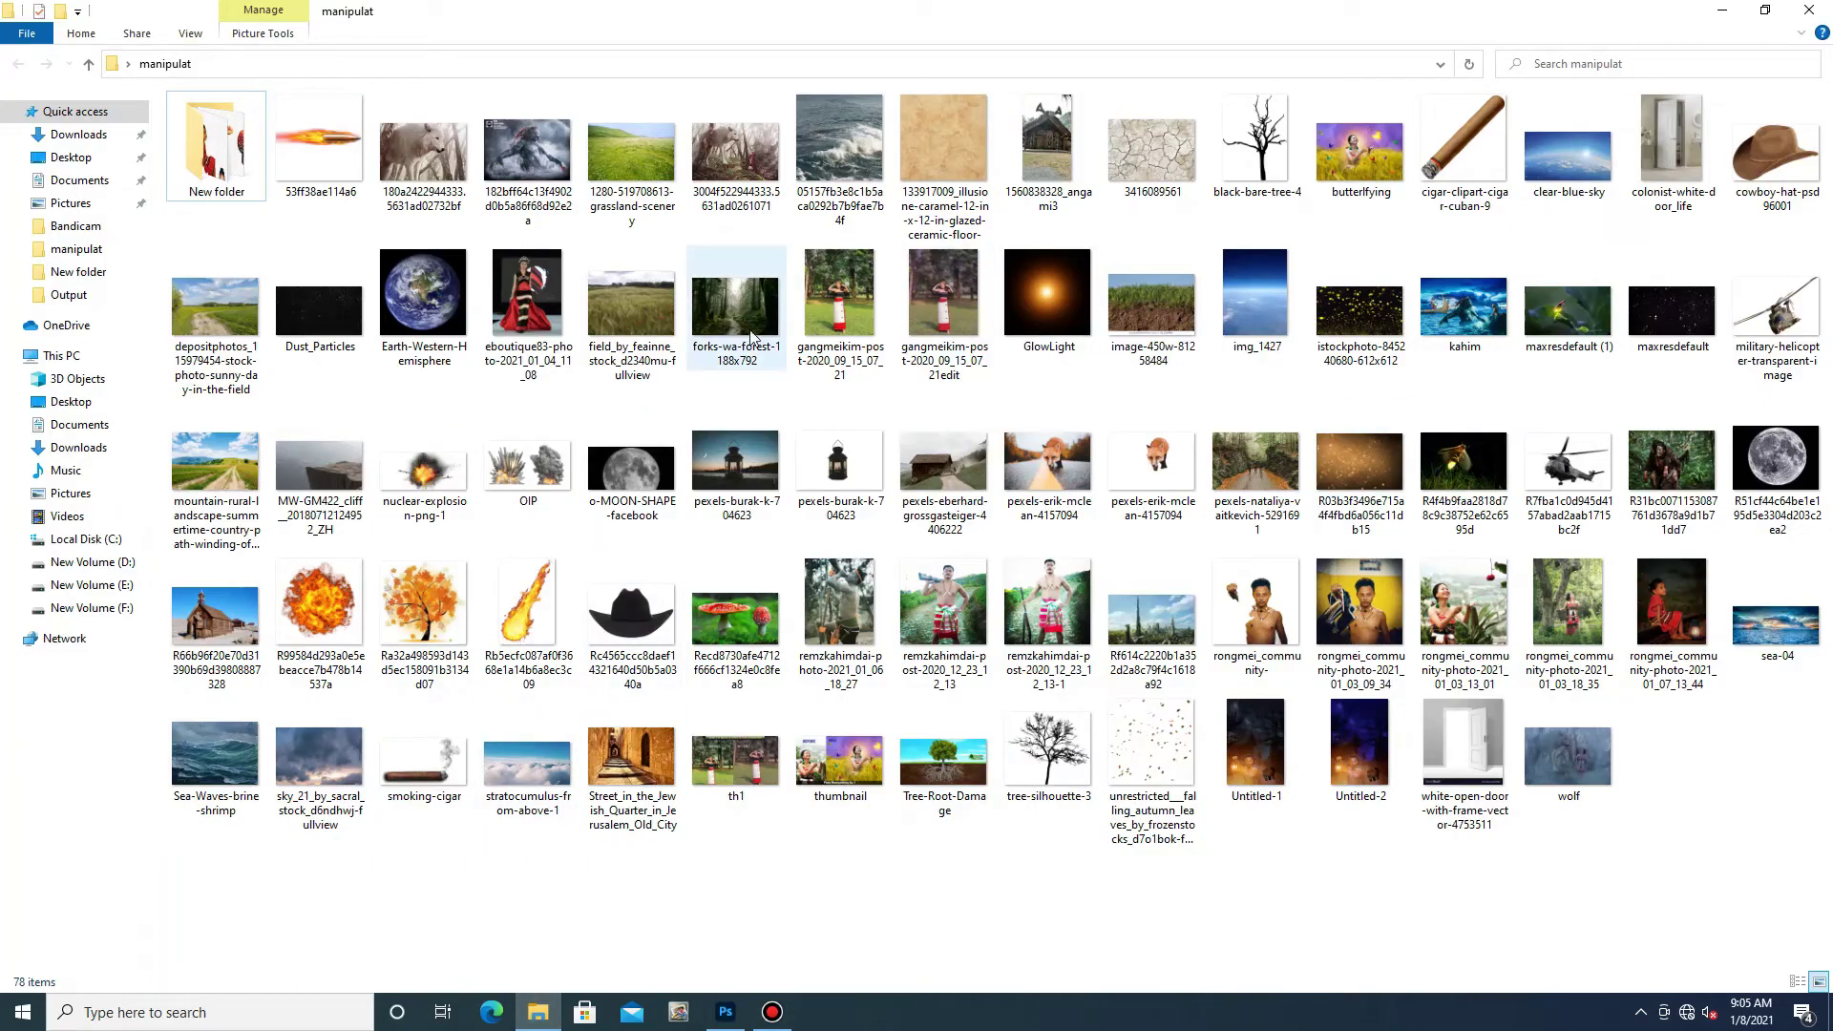
{"action": "left_click", "coordinate": [735, 336]}
{"action": "left_click", "coordinate": [734, 303]}
{"action": "left_click_drag", "start_coordinate": [735, 305], "coordinate": [716, 1020]}
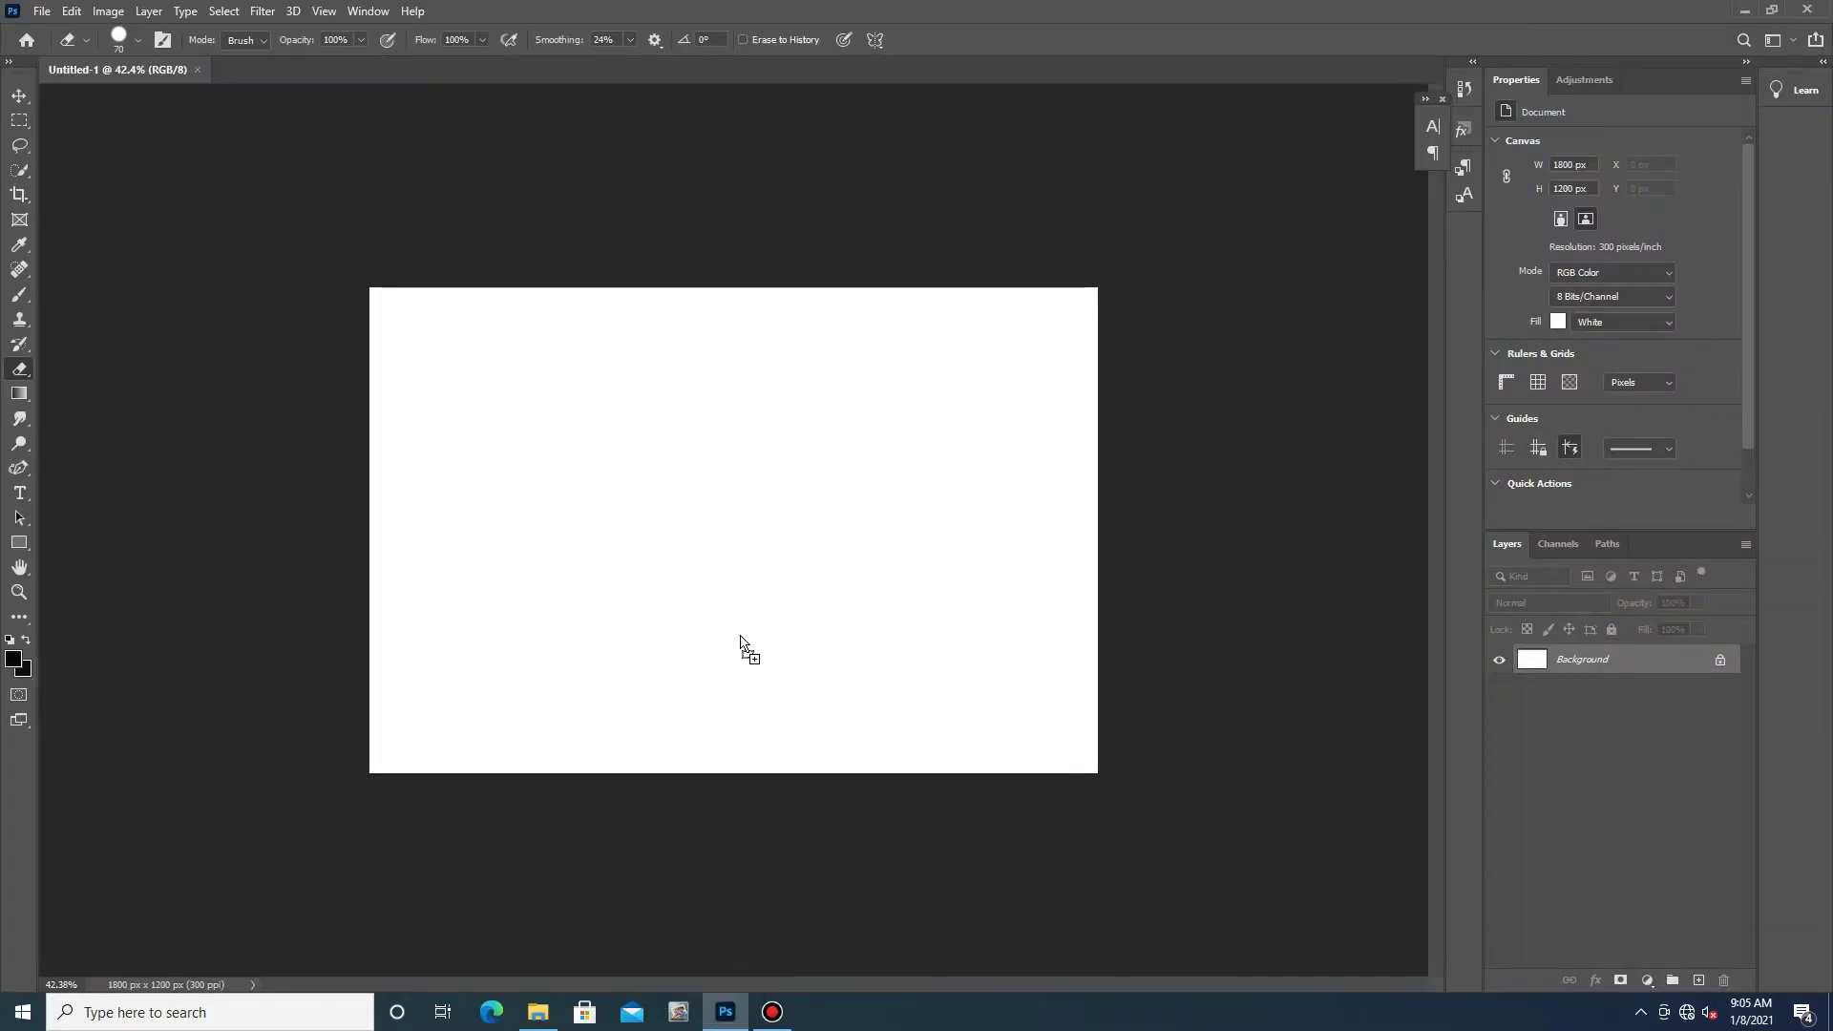
{"action": "left_click_drag", "start_coordinate": [716, 1020], "coordinate": [755, 611]}
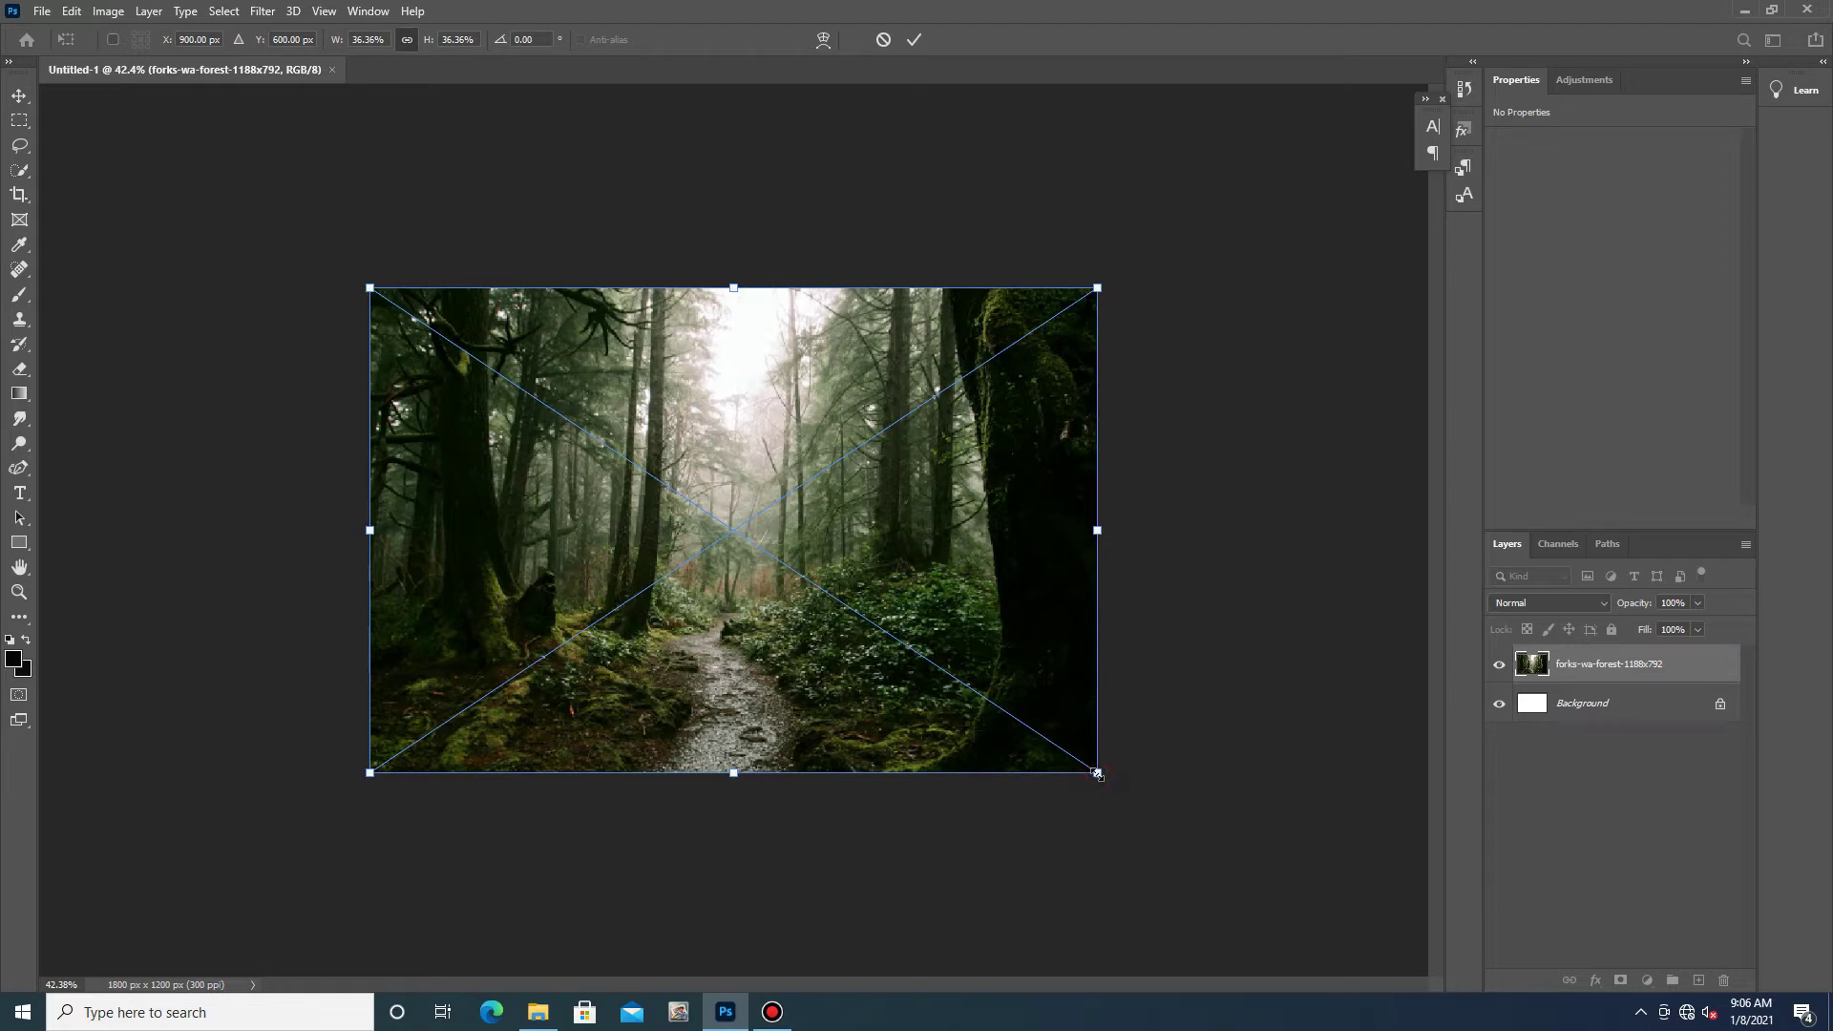
- Scale the forest photo beyond the canvas edges, shift it up-left, and commit the placement
{"action": "left_click_drag", "start_coordinate": [1097, 775], "coordinate": [1468, 924]}
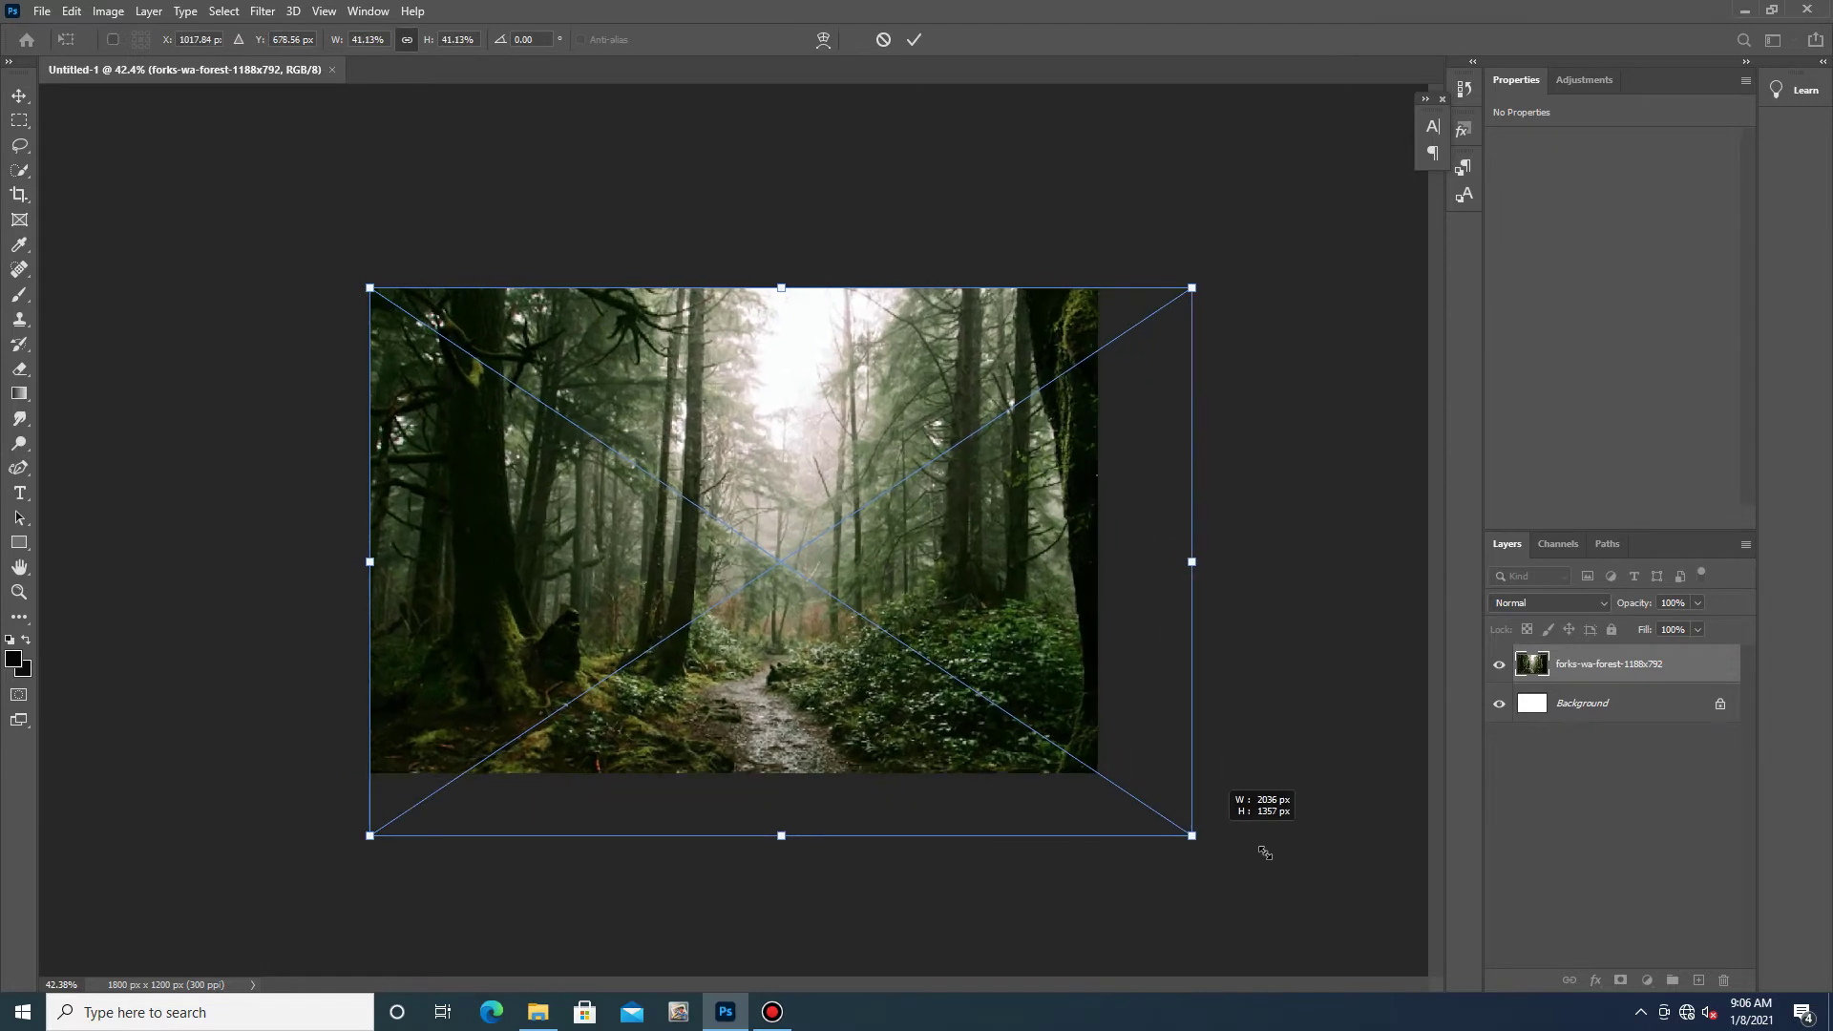
{"action": "mouse_move", "coordinate": [926, 632]}
{"action": "left_mouse_down"}
{"action": "mouse_move", "coordinate": [834, 618]}
{"action": "mouse_move", "coordinate": [816, 670]}
{"action": "mouse_move", "coordinate": [778, 591]}
{"action": "mouse_move", "coordinate": [783, 608]}
{"action": "left_mouse_up"}
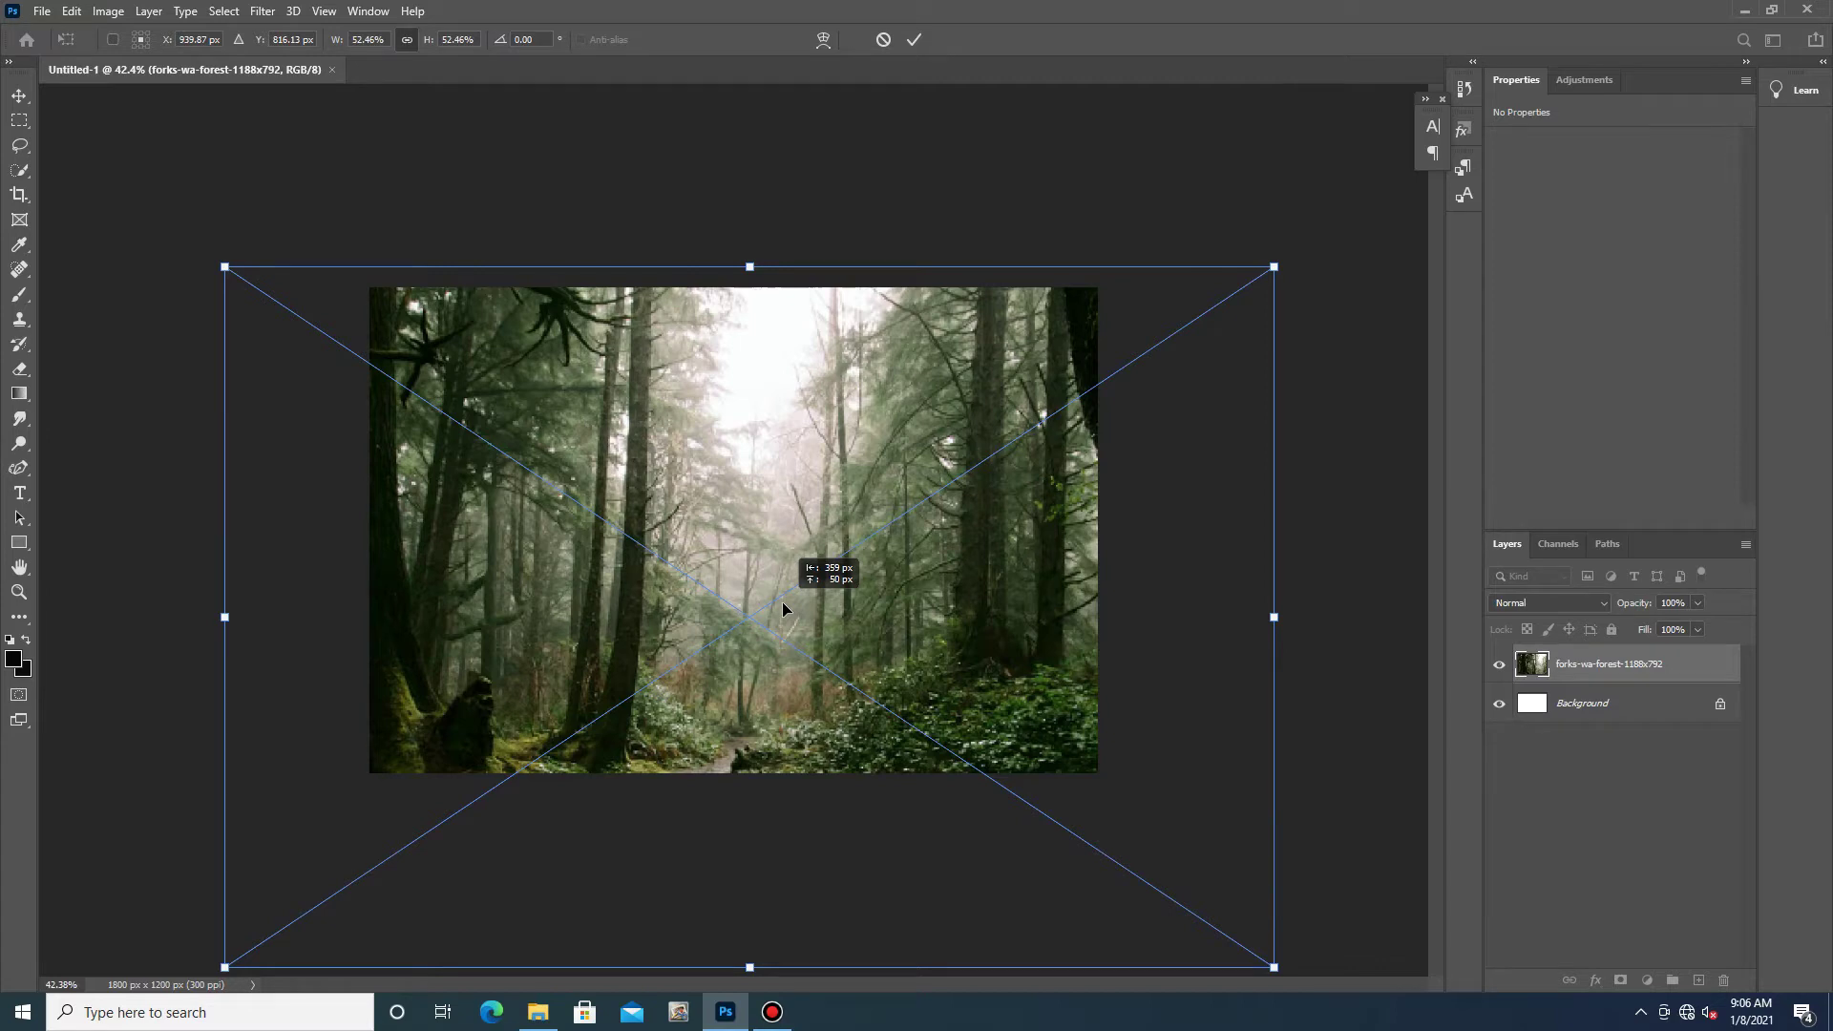
{"action": "left_click_drag", "start_coordinate": [783, 609], "coordinate": [783, 608]}
{"action": "left_click", "coordinate": [17, 95]}
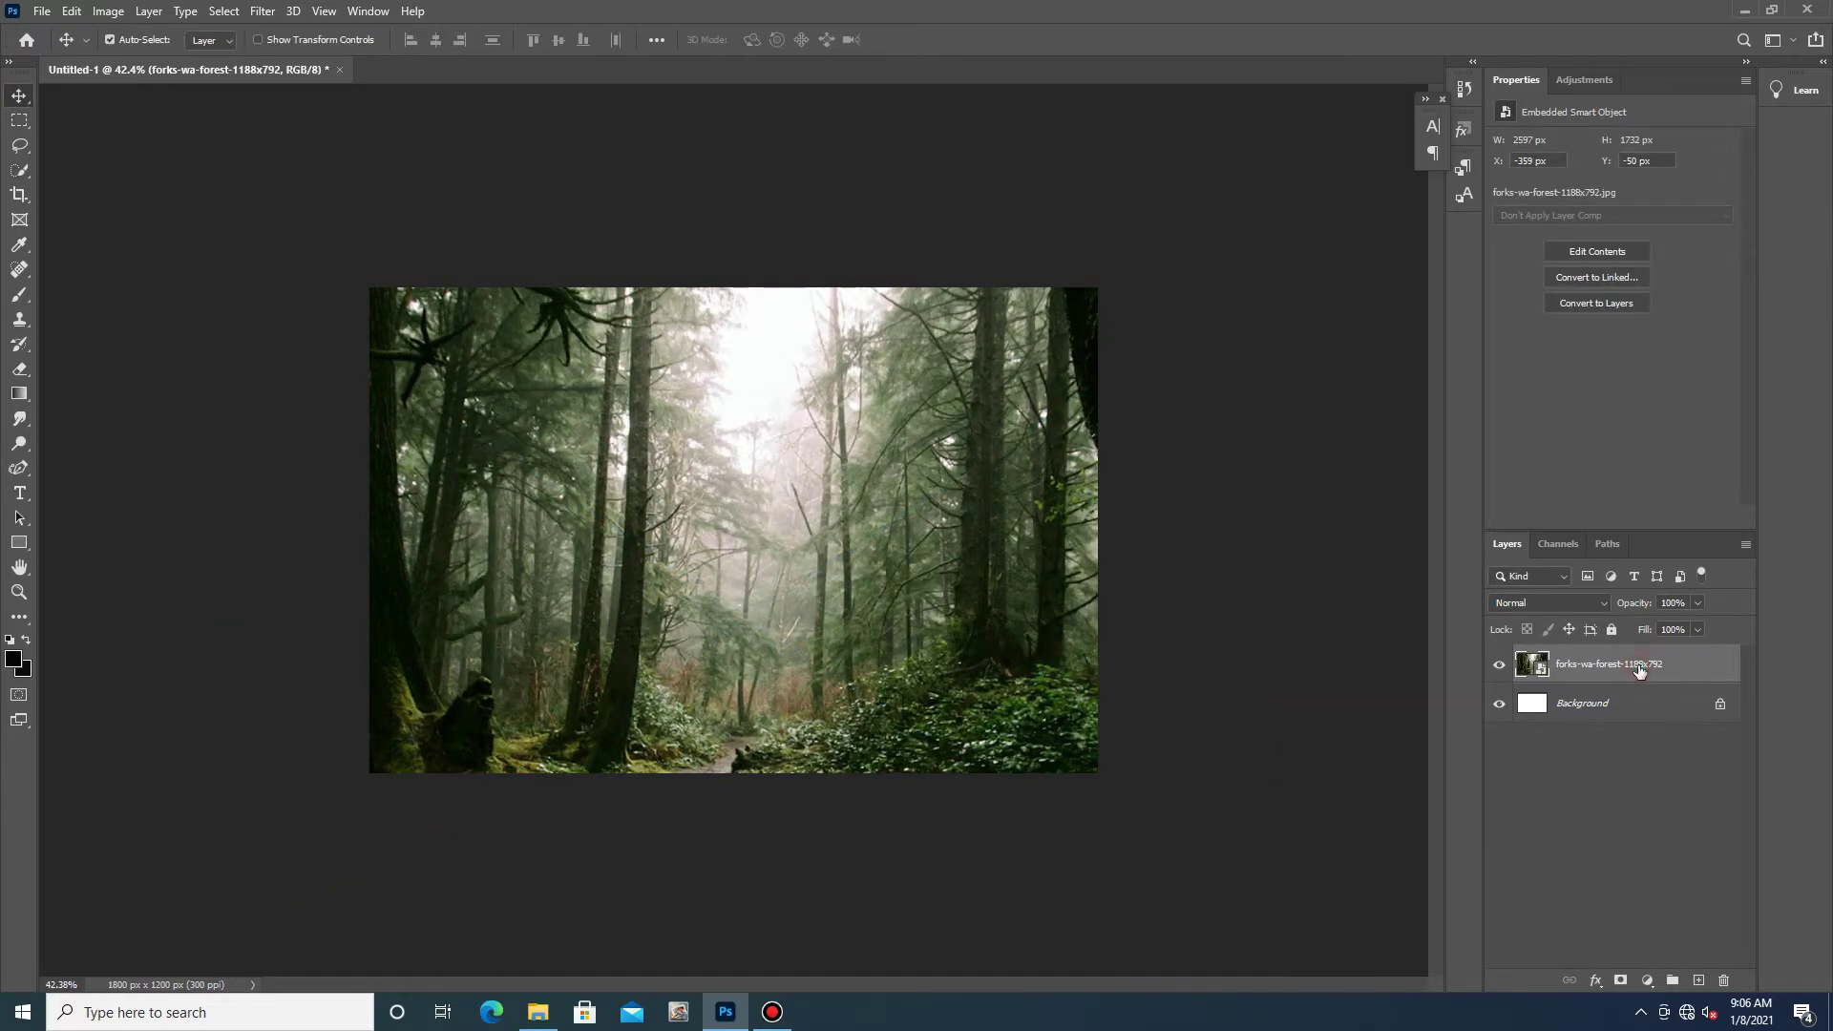
- Add a Hue/Saturation layer clipped to the forest: Hue +2, Saturation +40, Lightness +17
{"action": "left_click", "coordinate": [1647, 980]}
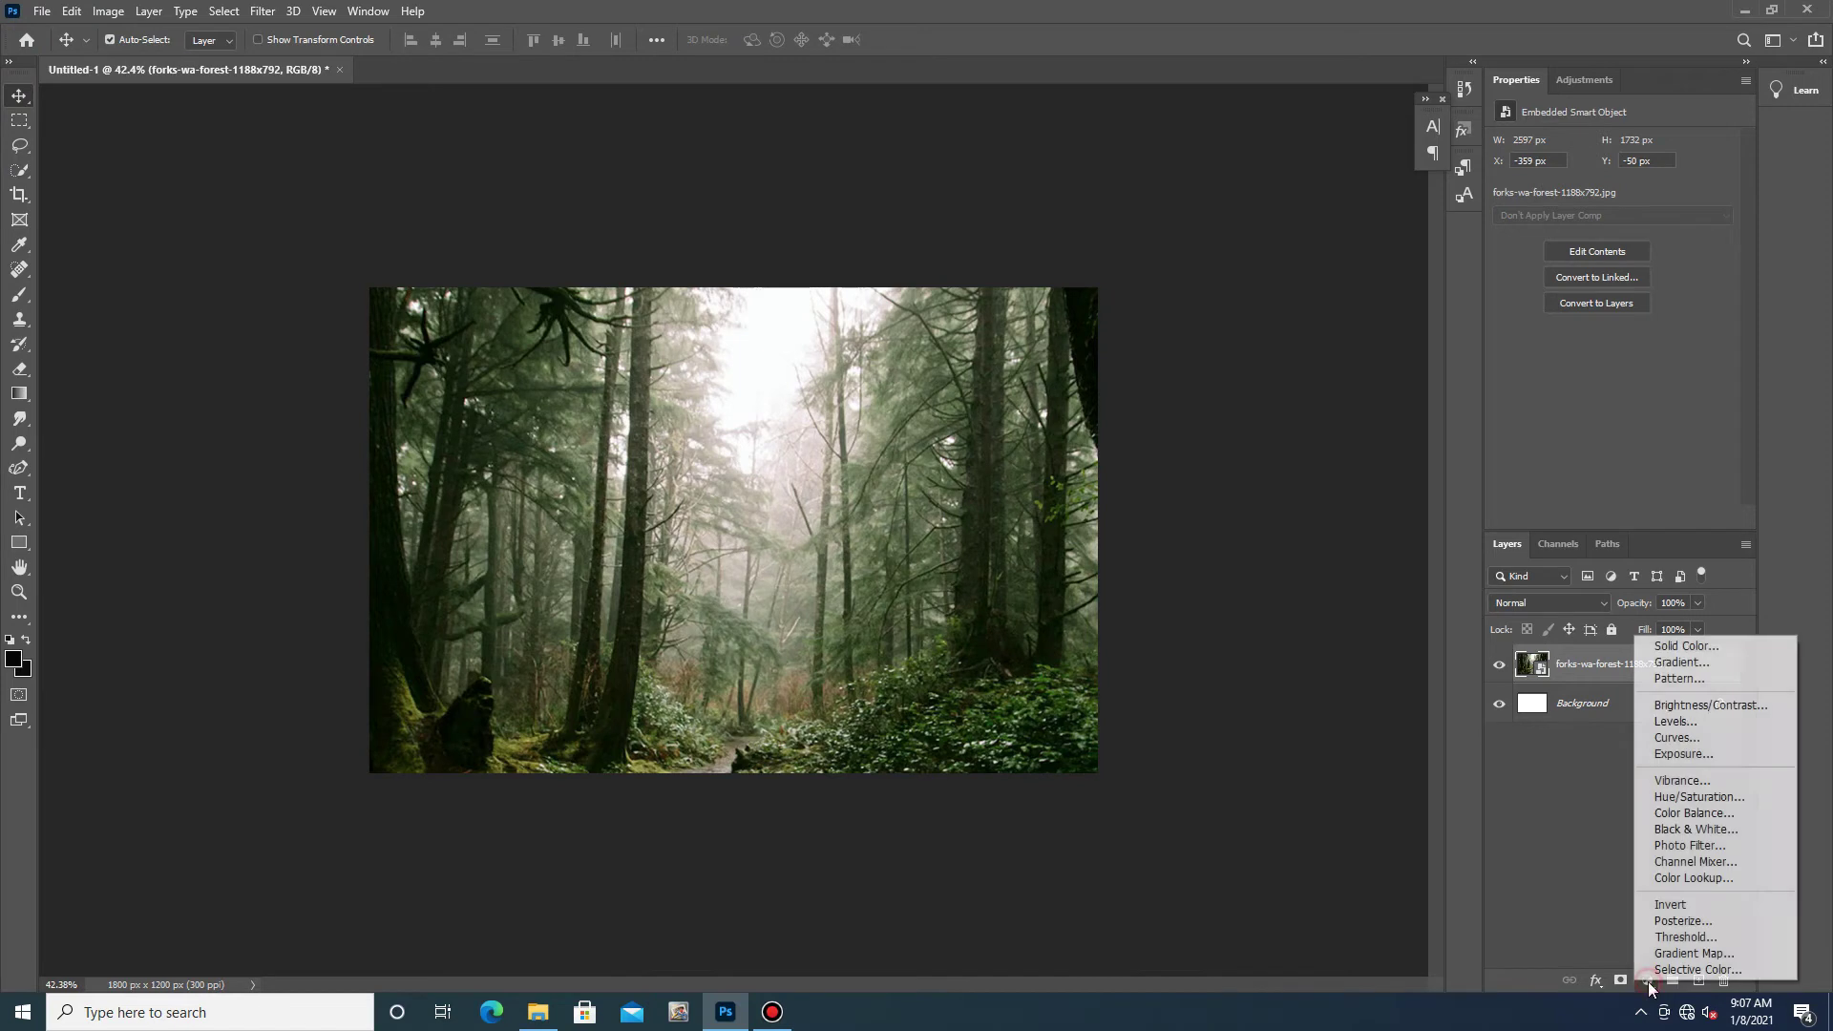
{"action": "left_click", "coordinate": [1681, 805]}
{"action": "left_click", "coordinate": [1612, 518]}
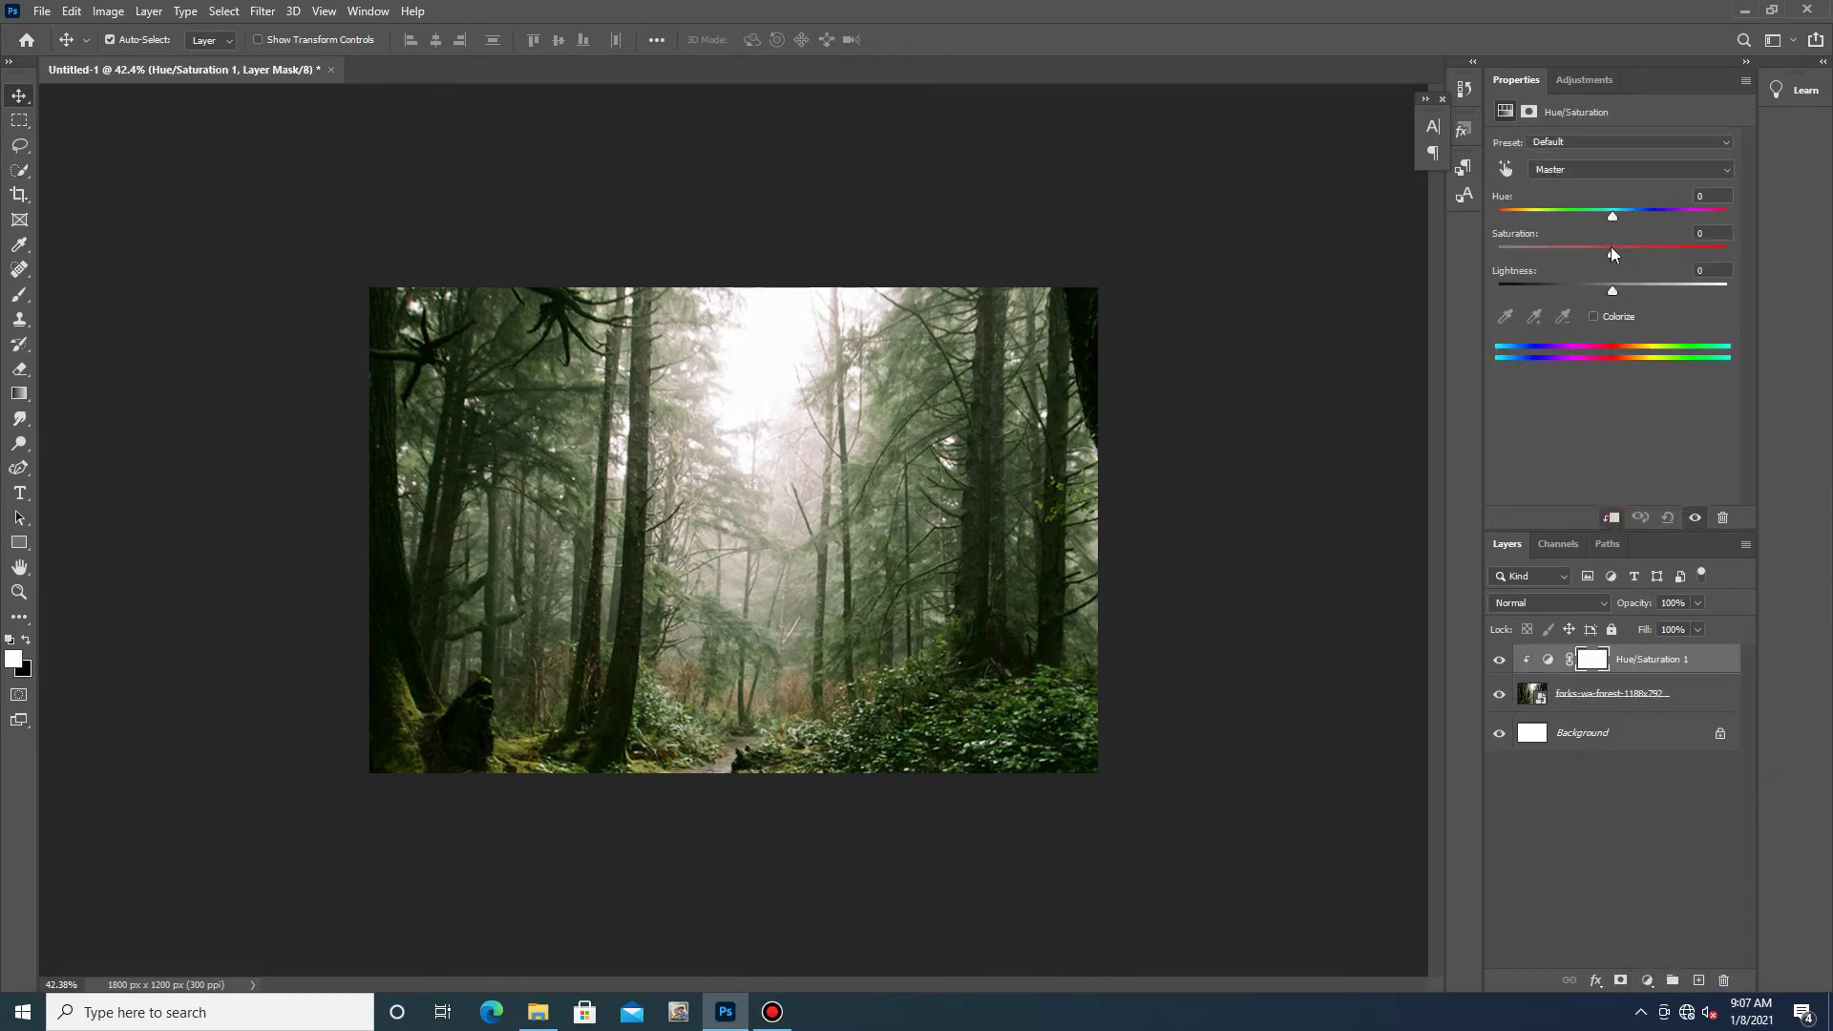
{"action": "mouse_move", "coordinate": [1620, 220]}
{"action": "left_mouse_down"}
{"action": "mouse_move", "coordinate": [1577, 226]}
{"action": "mouse_move", "coordinate": [1623, 221]}
{"action": "left_mouse_up"}
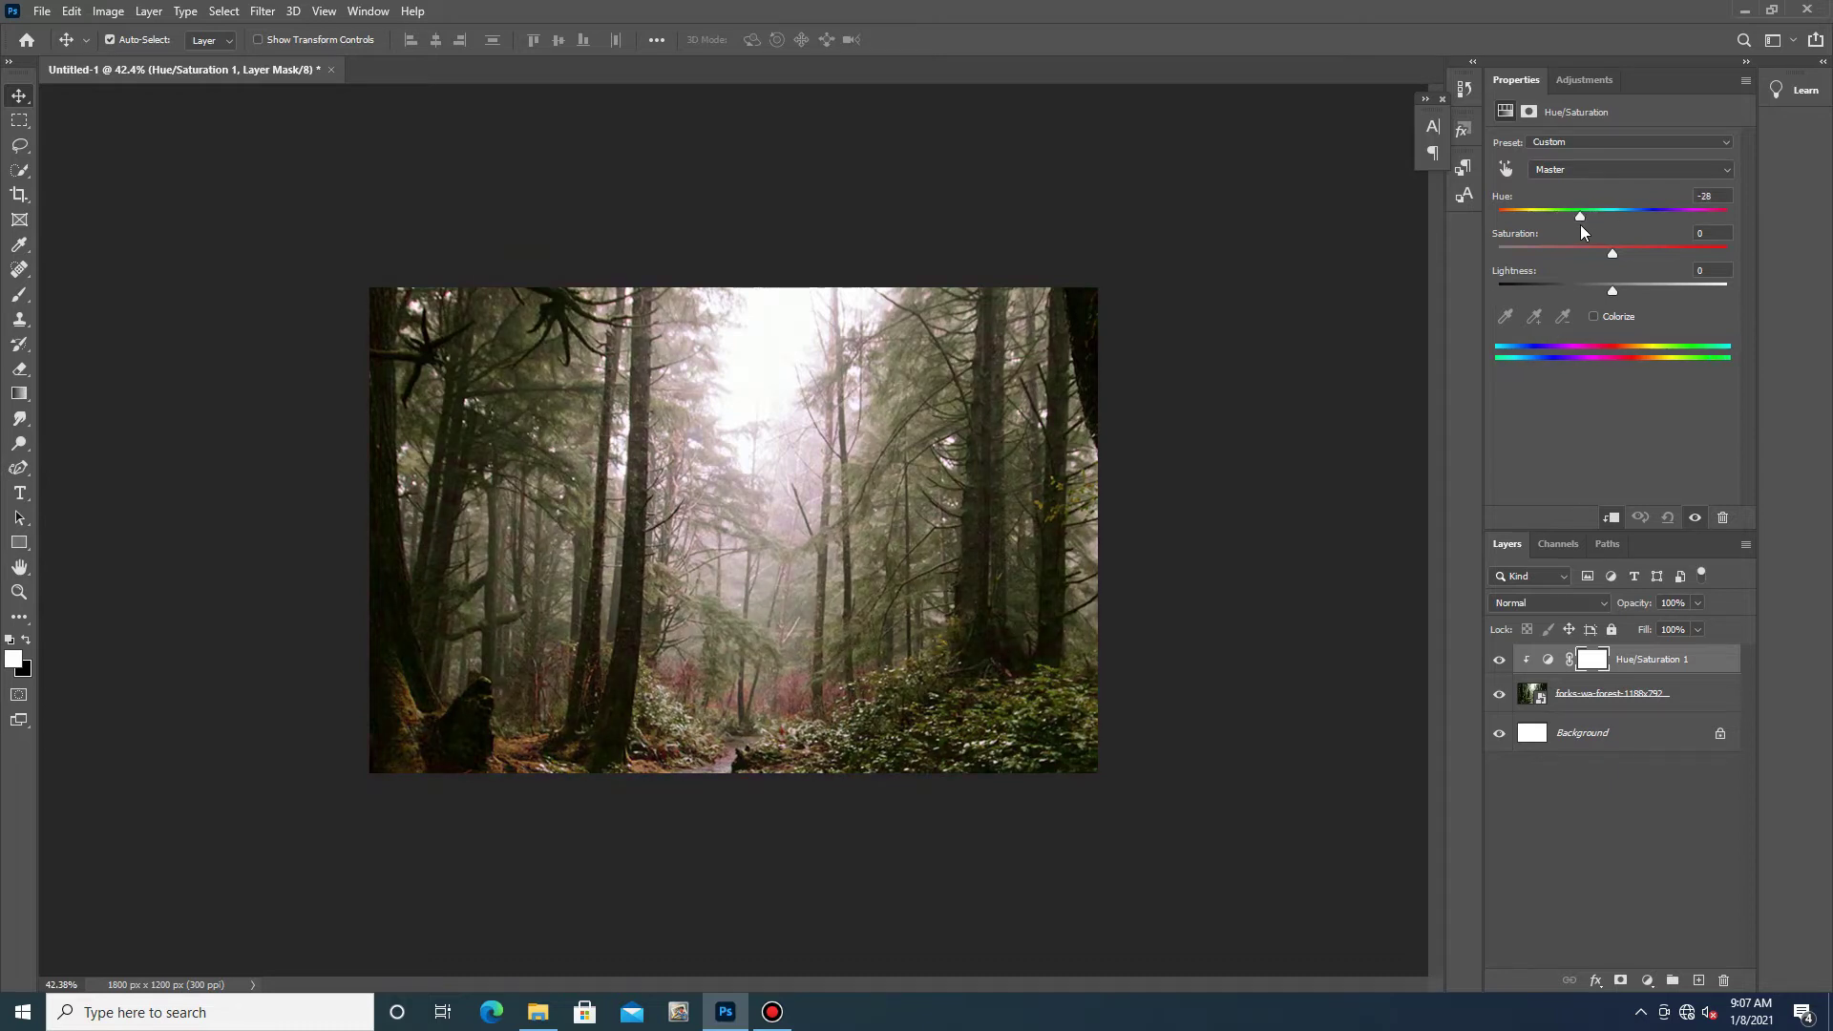
{"action": "mouse_move", "coordinate": [1624, 221]}
{"action": "left_mouse_down"}
{"action": "mouse_move", "coordinate": [1526, 227]}
{"action": "mouse_move", "coordinate": [1616, 222]}
{"action": "left_mouse_up"}
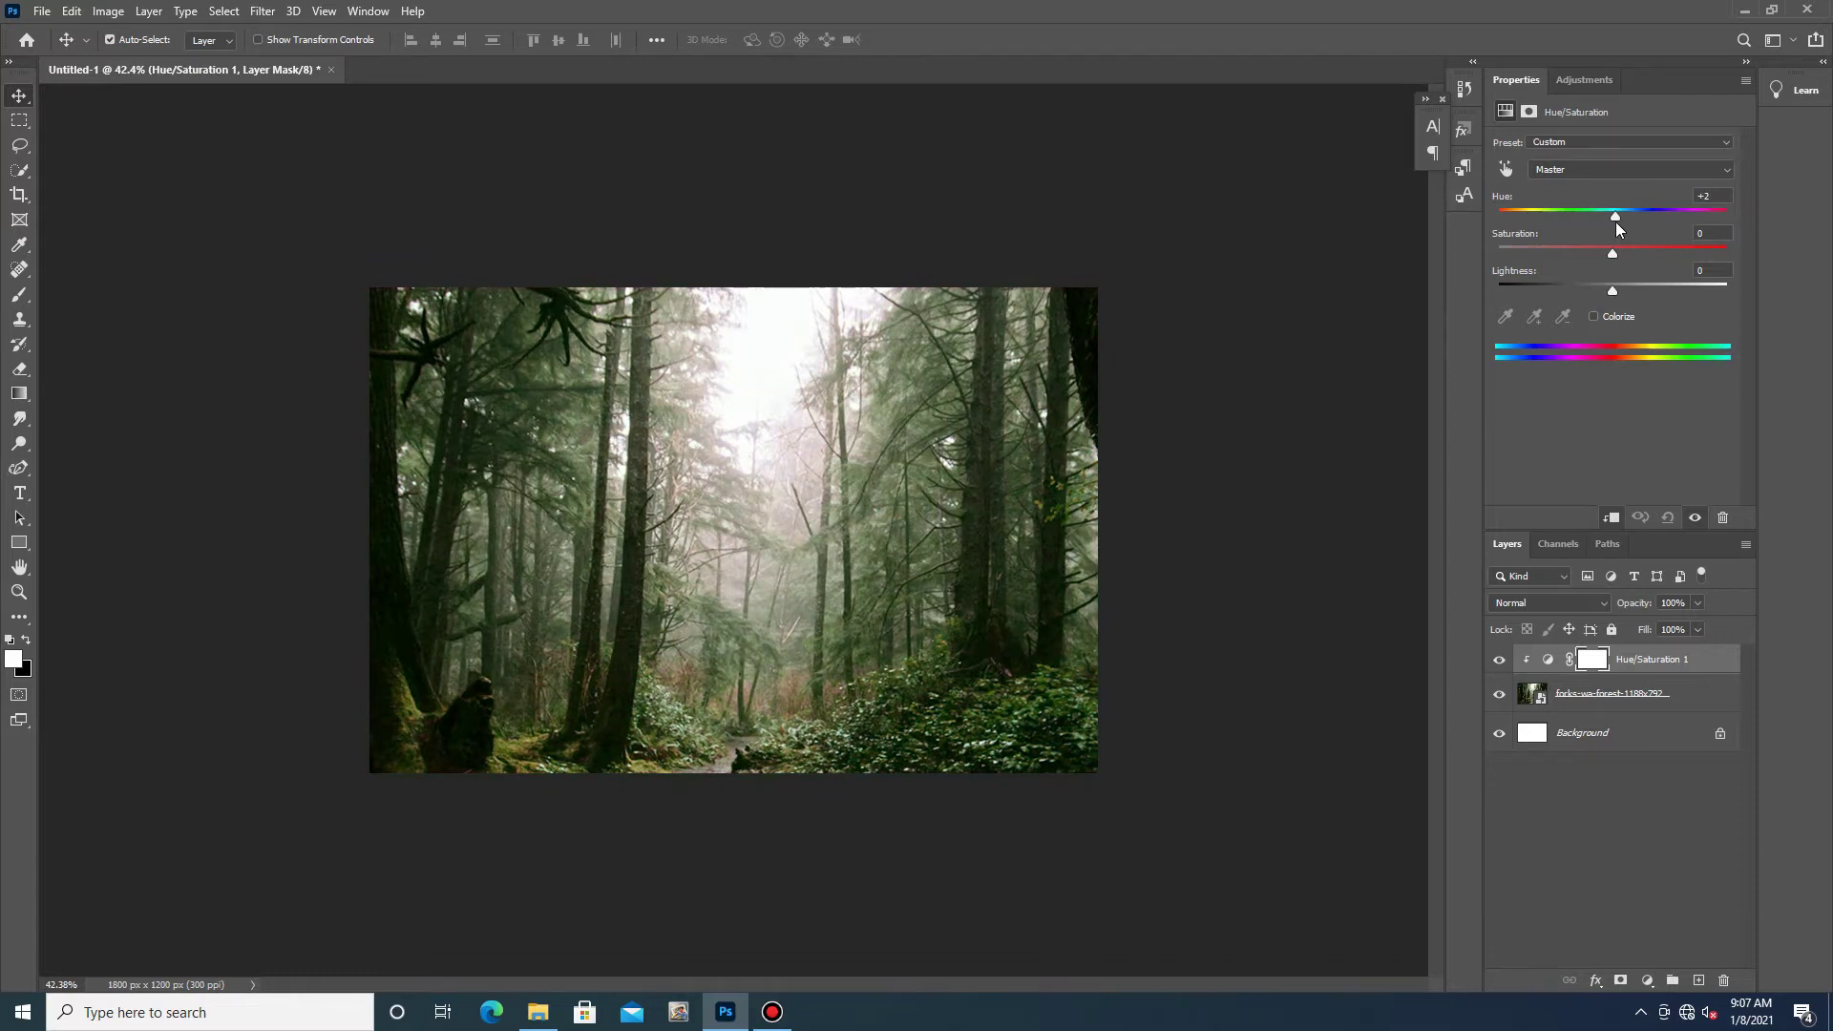
{"action": "left_click_drag", "start_coordinate": [1619, 258], "coordinate": [1645, 258]}
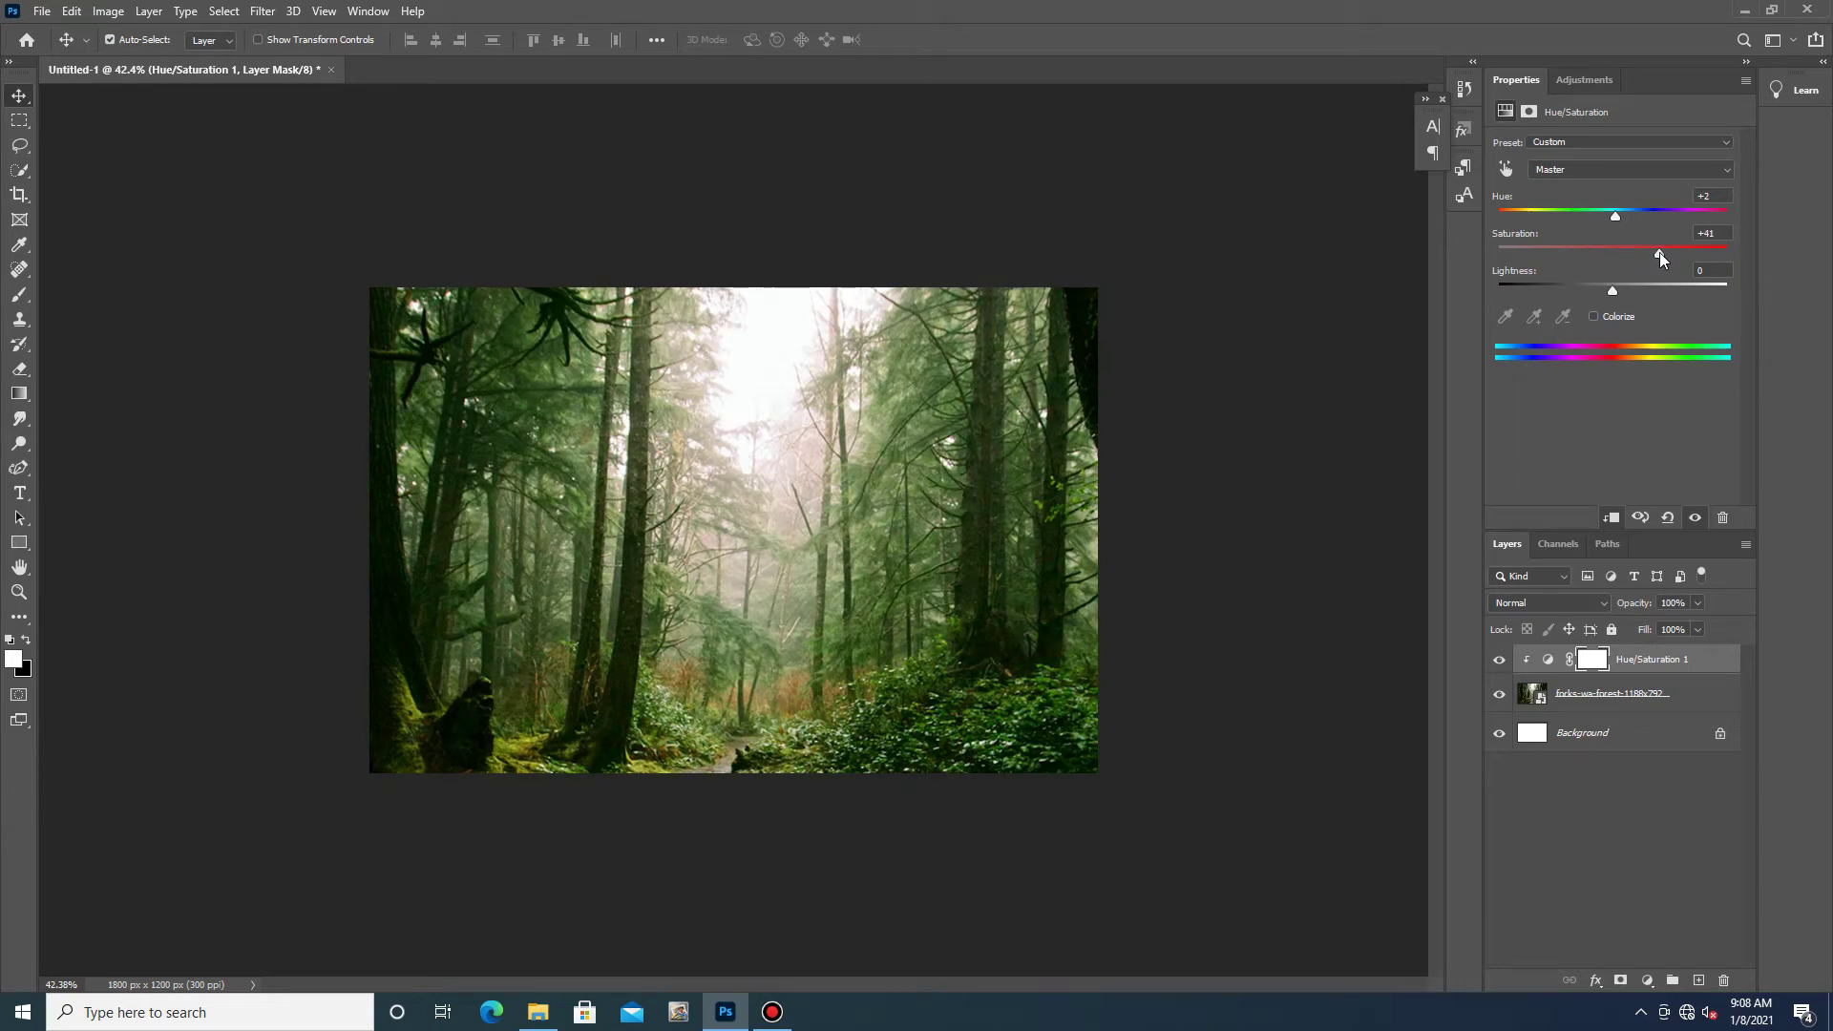
{"action": "left_click_drag", "start_coordinate": [1607, 294], "coordinate": [1632, 303]}
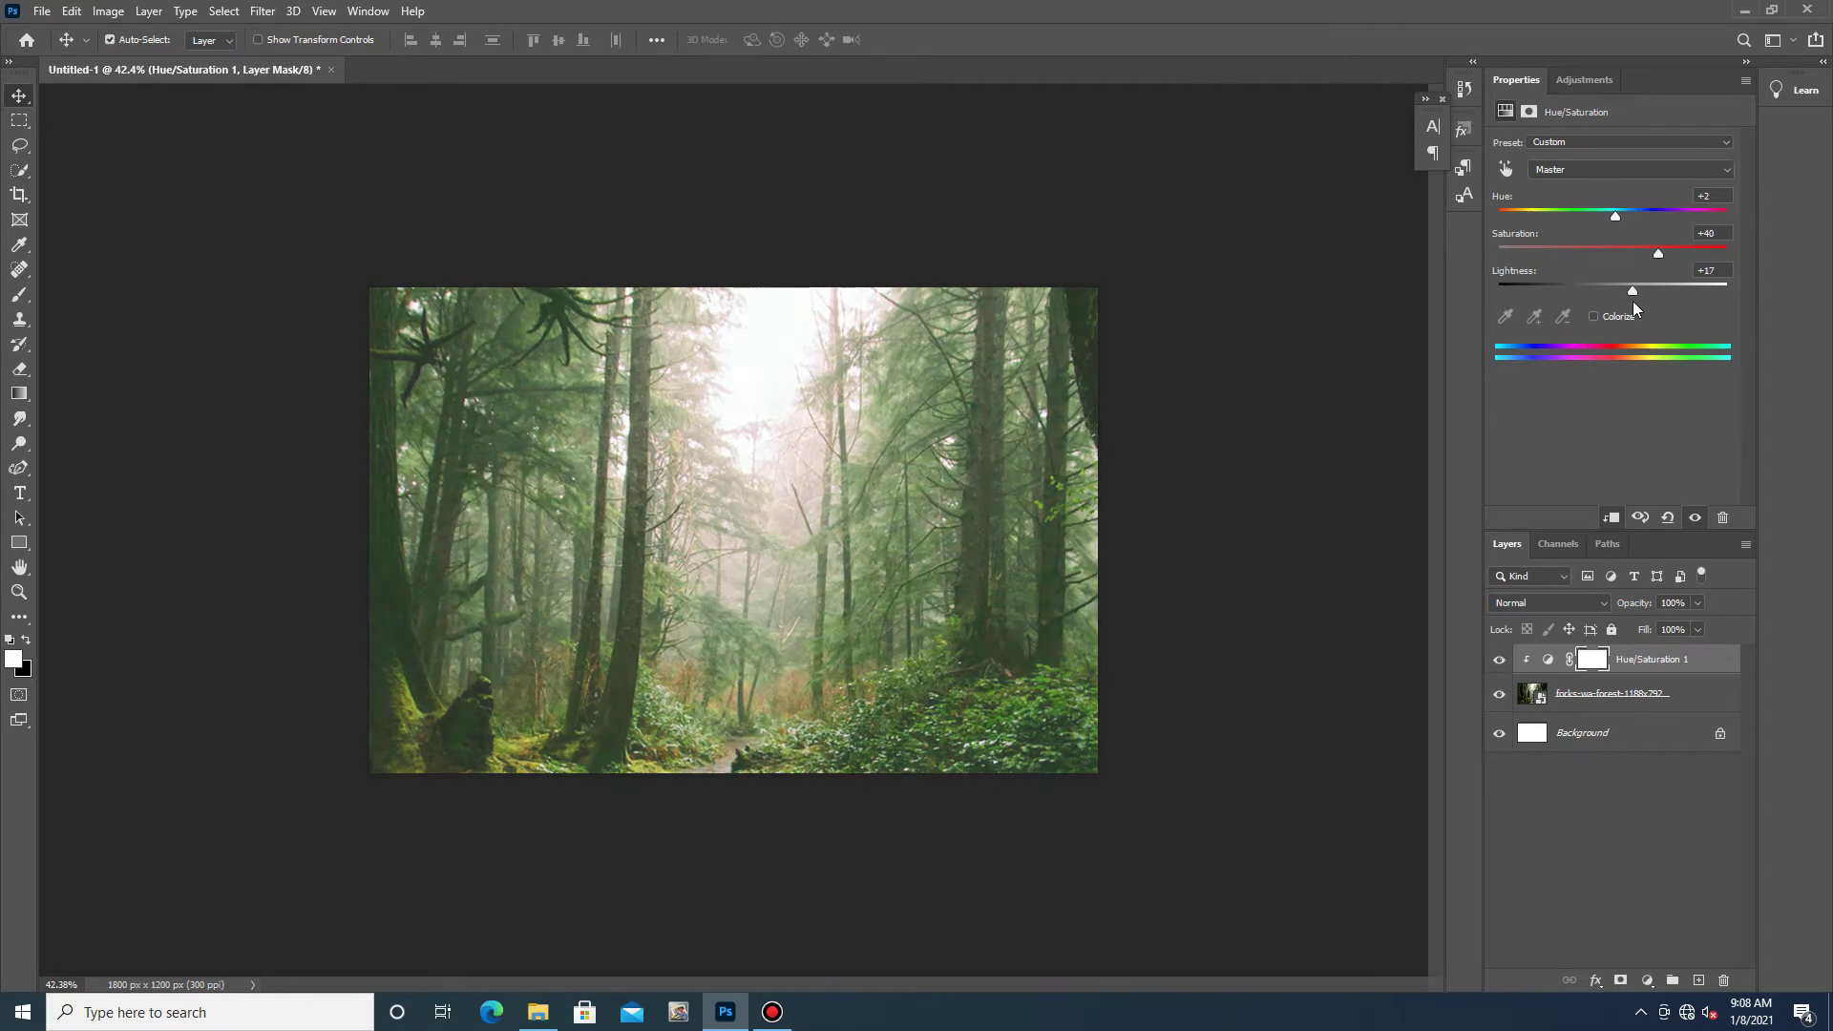
- Add a Color Balance layer with midtones Cyan-Red +23 and Yellow-Blue -27
{"action": "left_click", "coordinate": [1647, 981]}
{"action": "left_click", "coordinate": [1694, 814]}
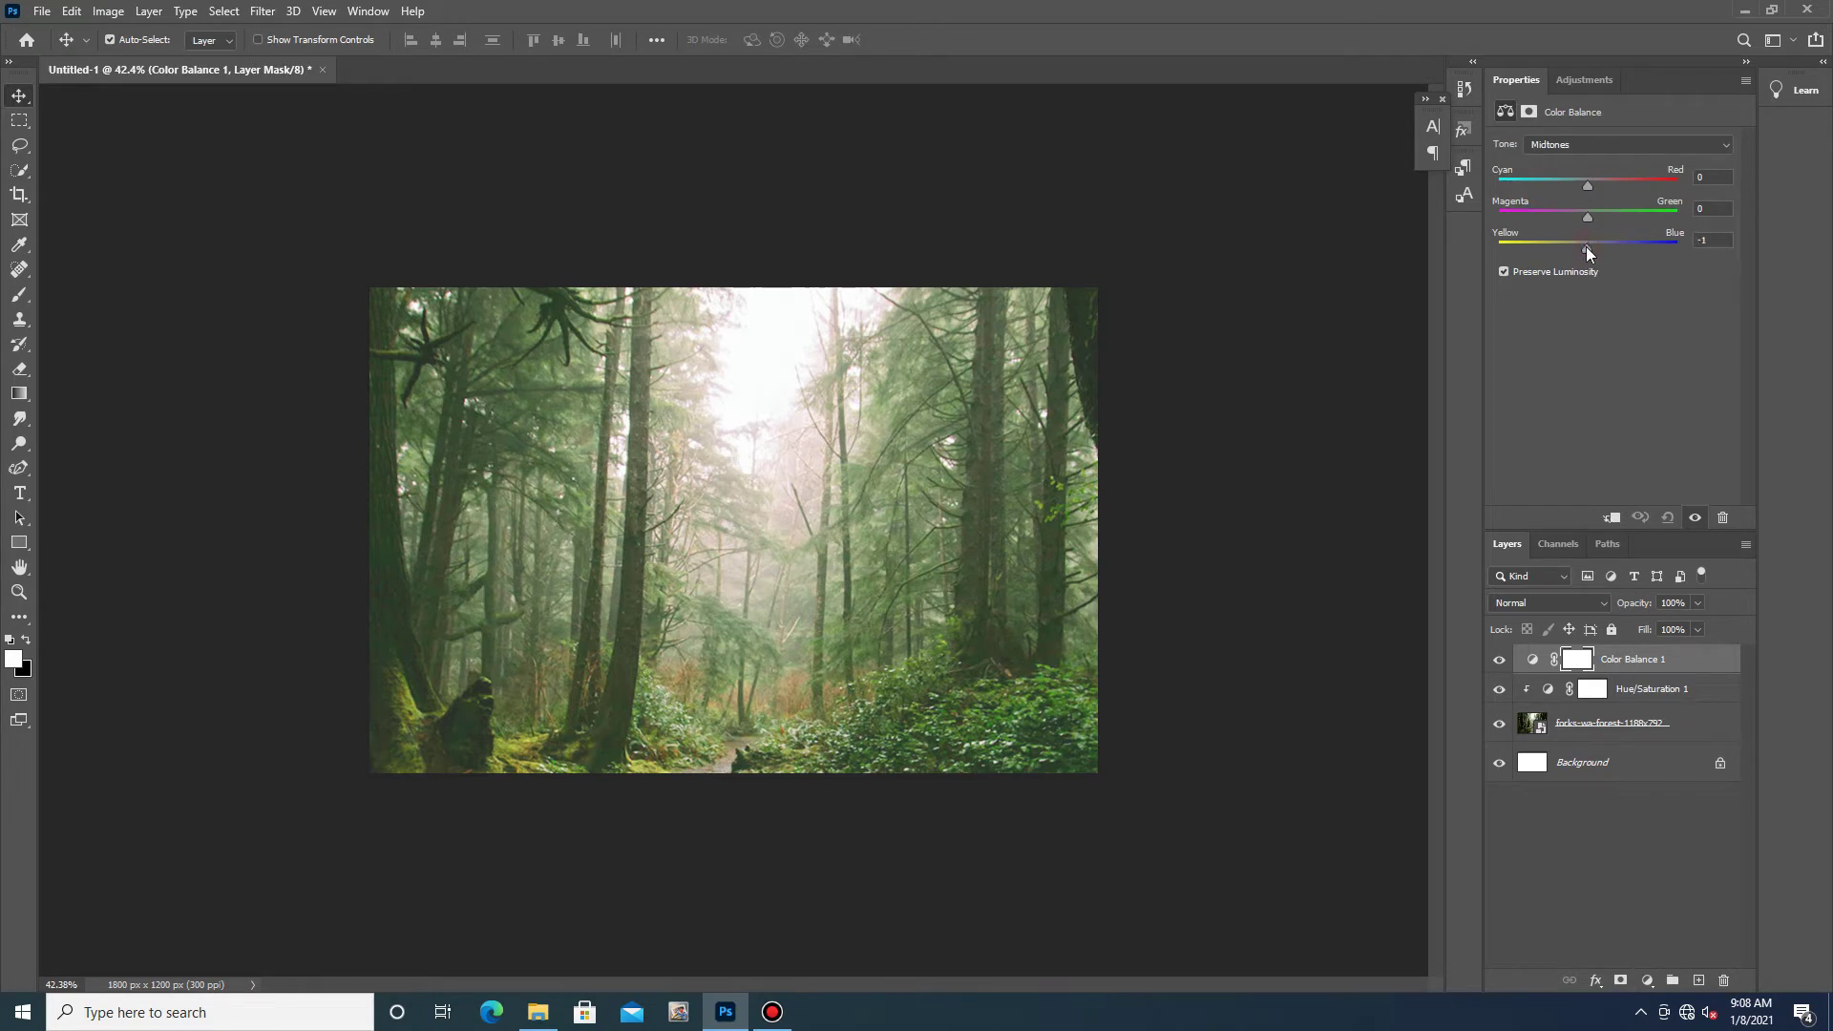
{"action": "left_click_drag", "start_coordinate": [1589, 185], "coordinate": [1599, 186]}
{"action": "left_click", "coordinate": [1649, 983]}
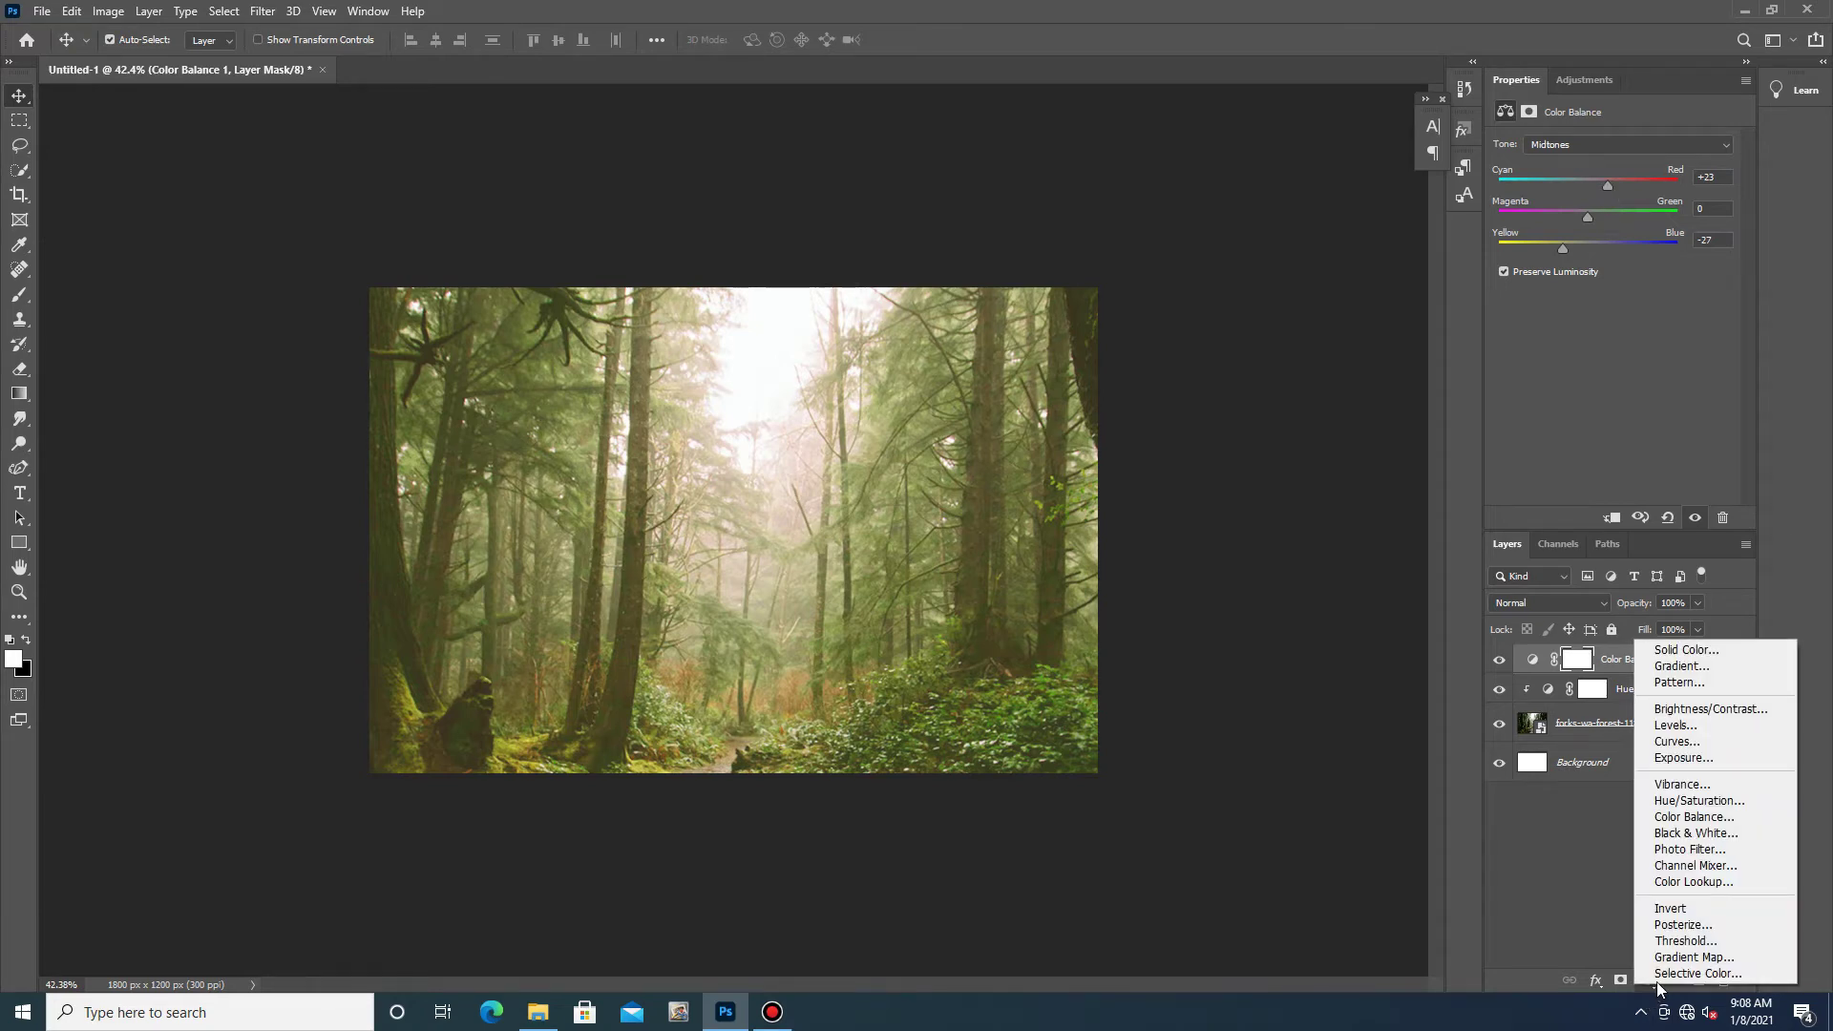
- Add a near-black Solid Color fill layer and lower its opacity to 70%
{"action": "left_click", "coordinate": [1686, 650]}
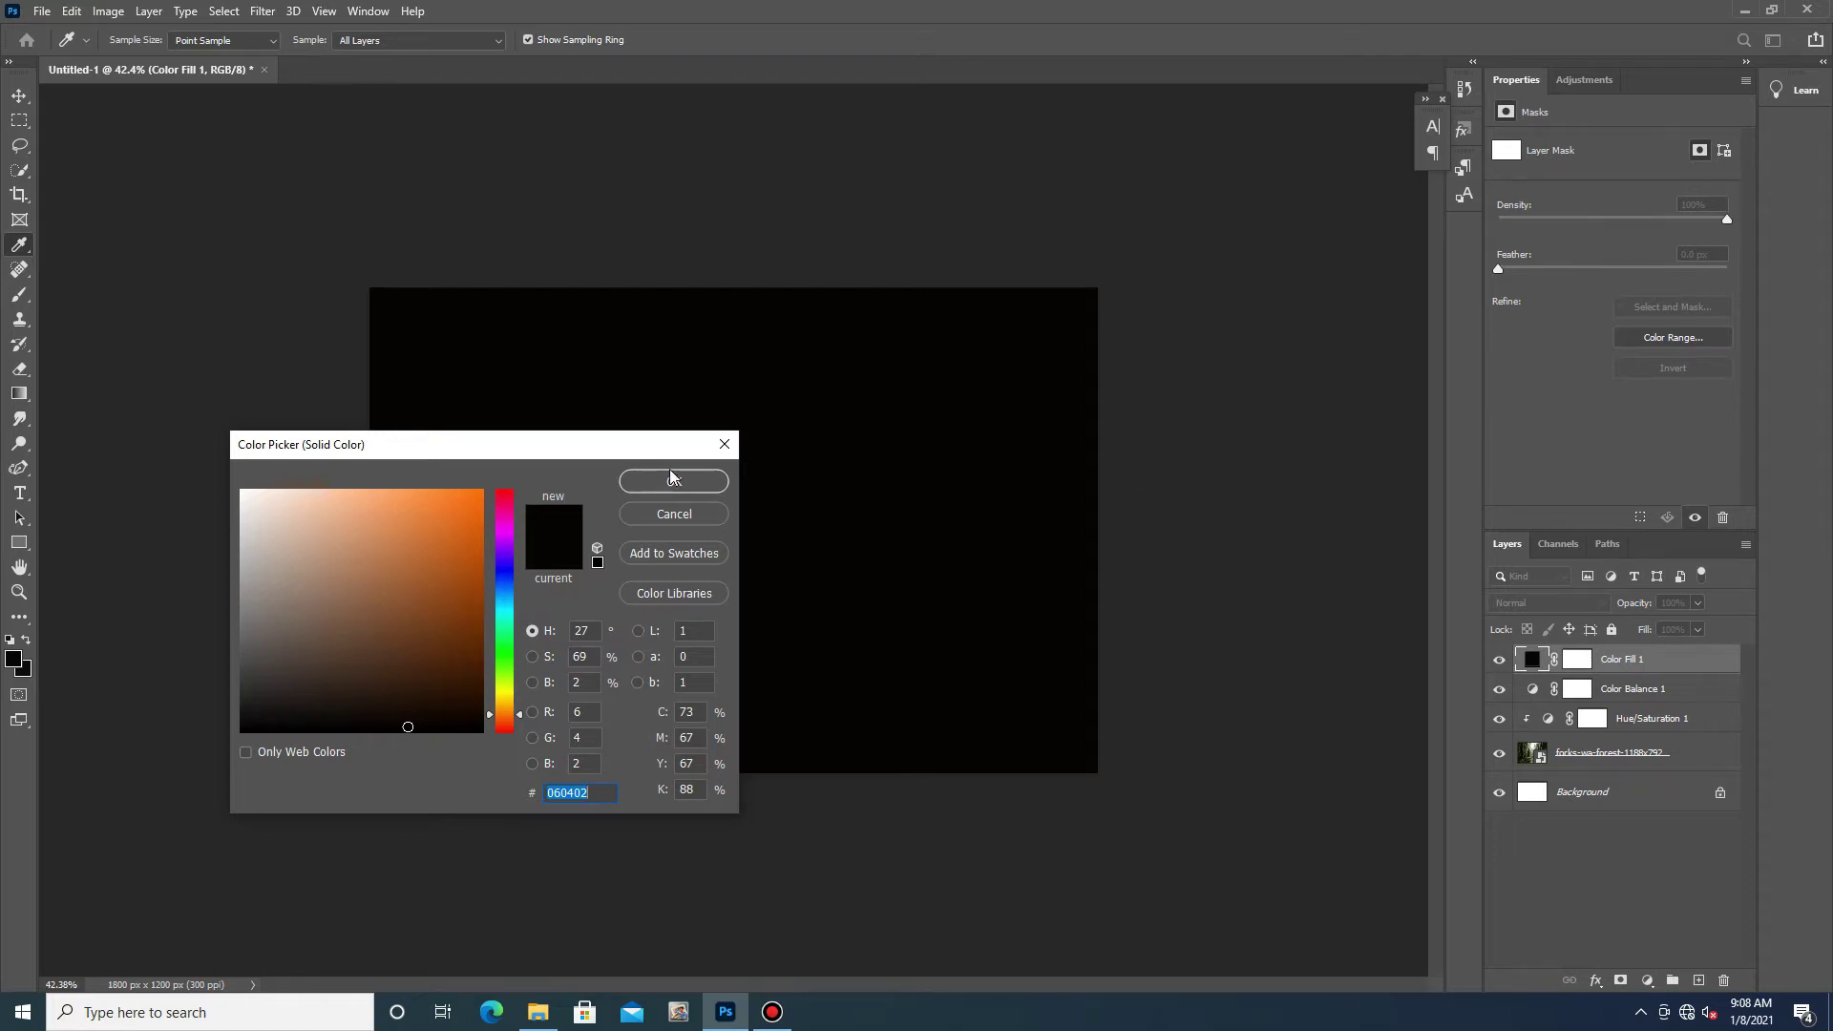
{"action": "left_click", "coordinate": [674, 481]}
{"action": "left_click", "coordinate": [1697, 605]}
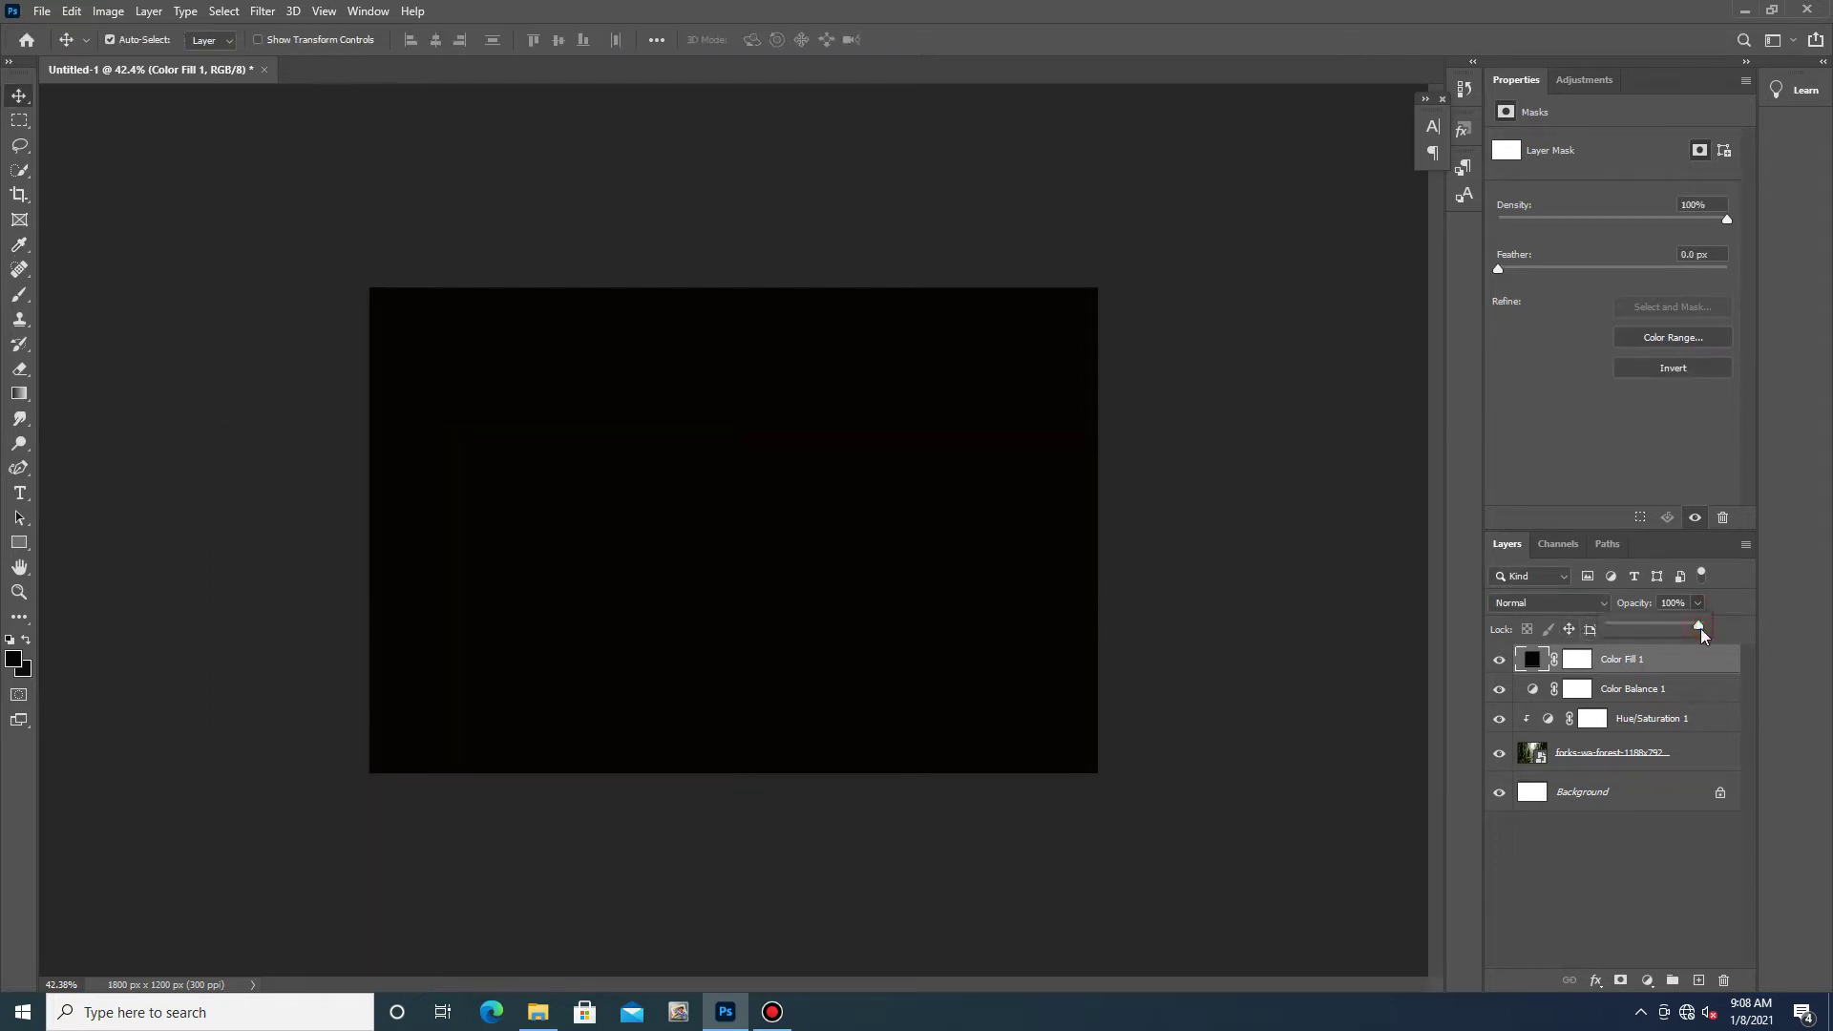
{"action": "left_click_drag", "start_coordinate": [1666, 633], "coordinate": [1668, 637]}
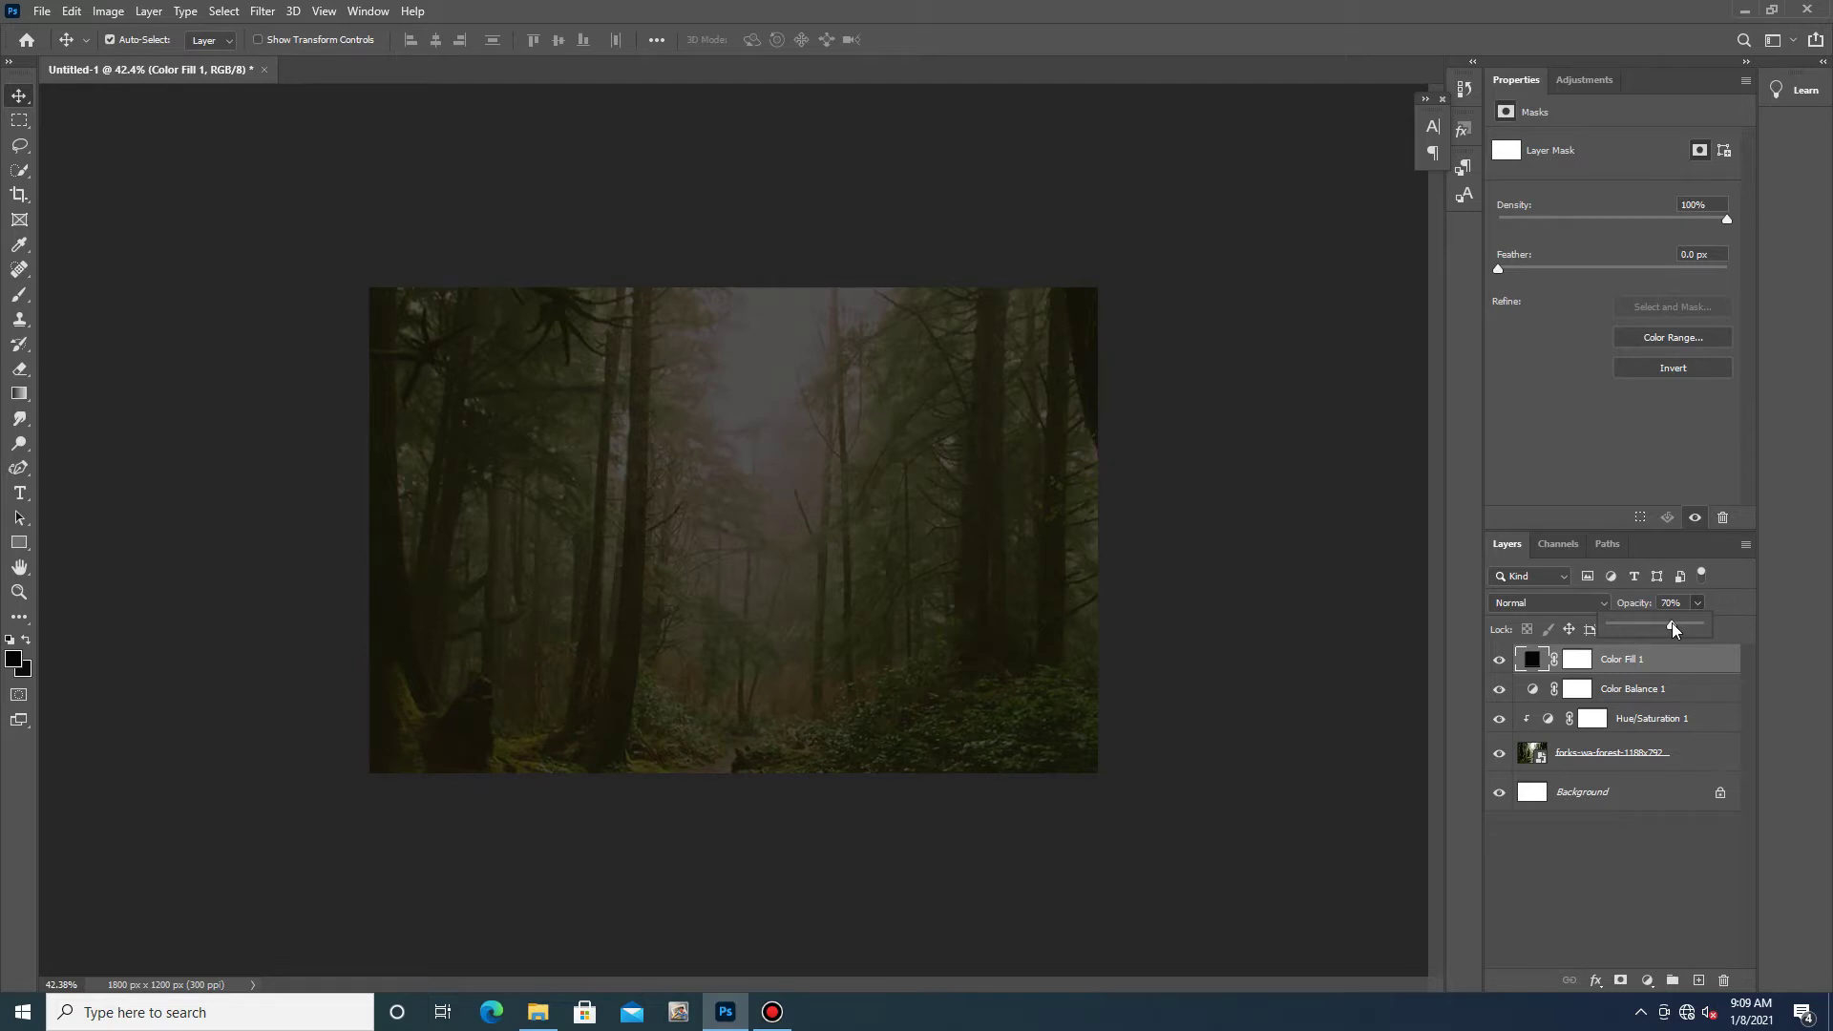
{"action": "left_click", "coordinate": [1577, 659]}
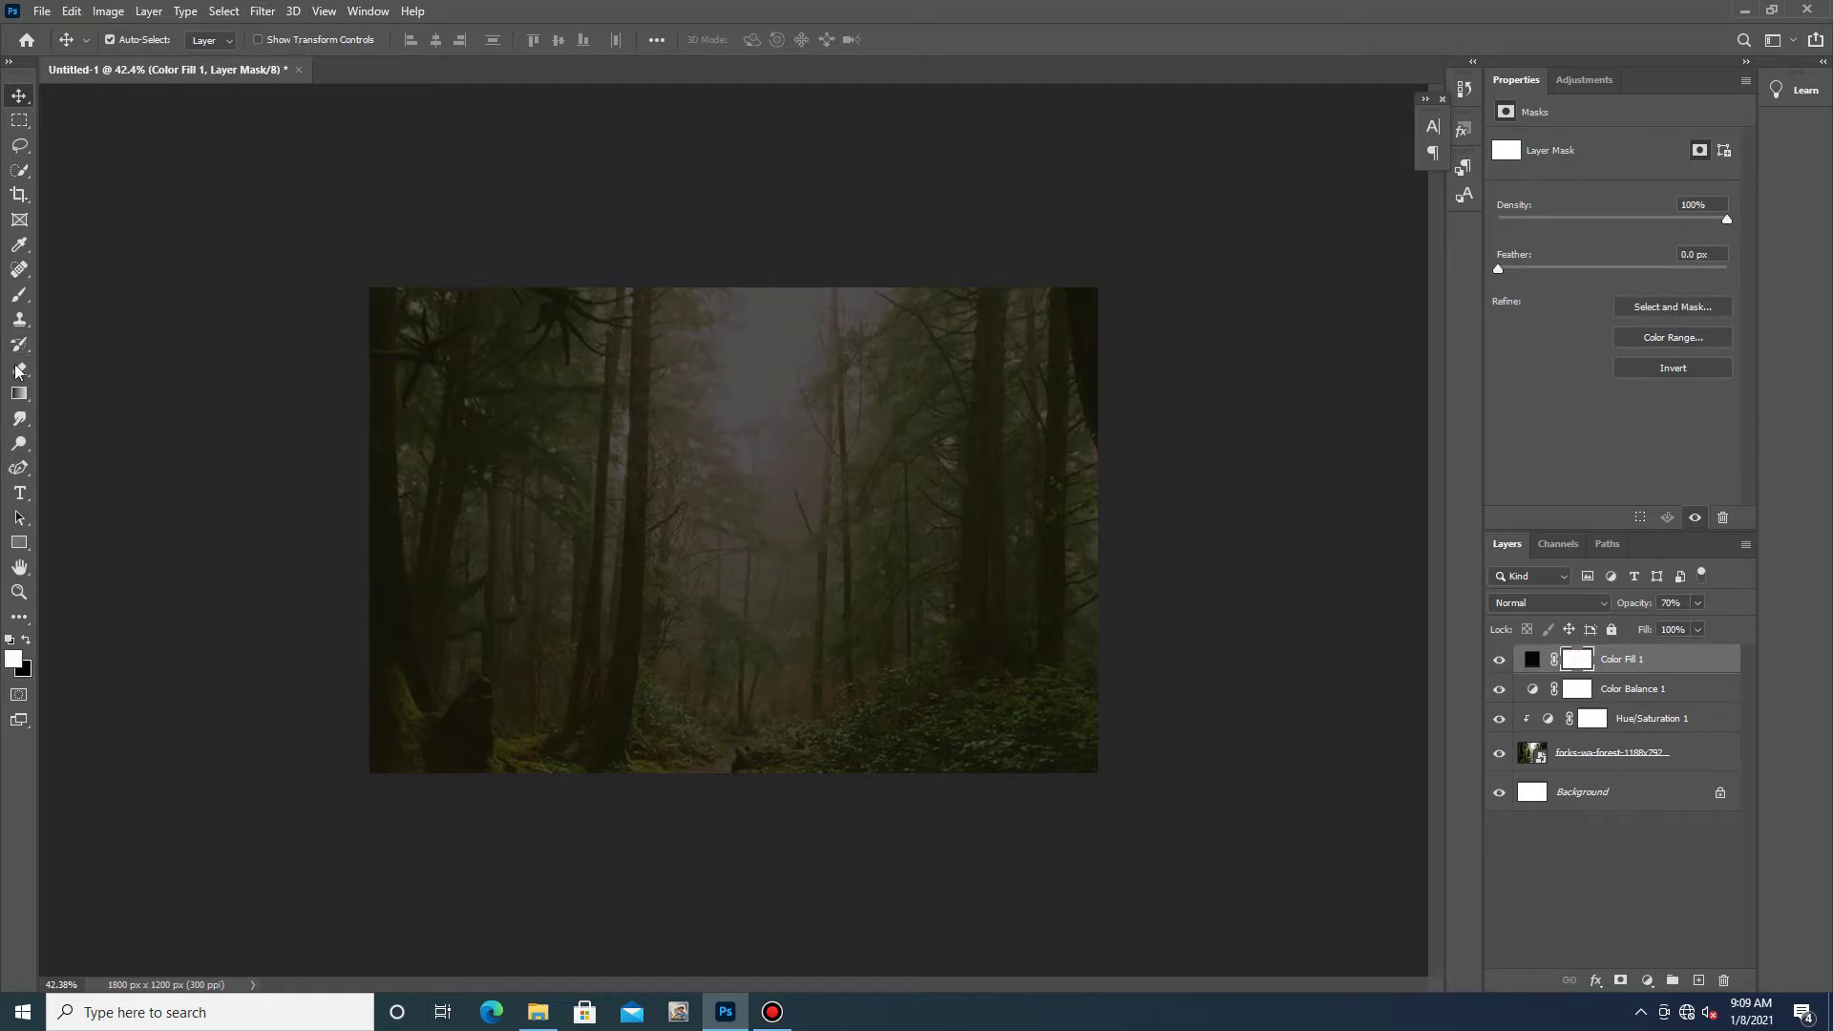
- Set up a large soft black Brush at about 17% opacity
{"action": "left_click", "coordinate": [19, 294]}
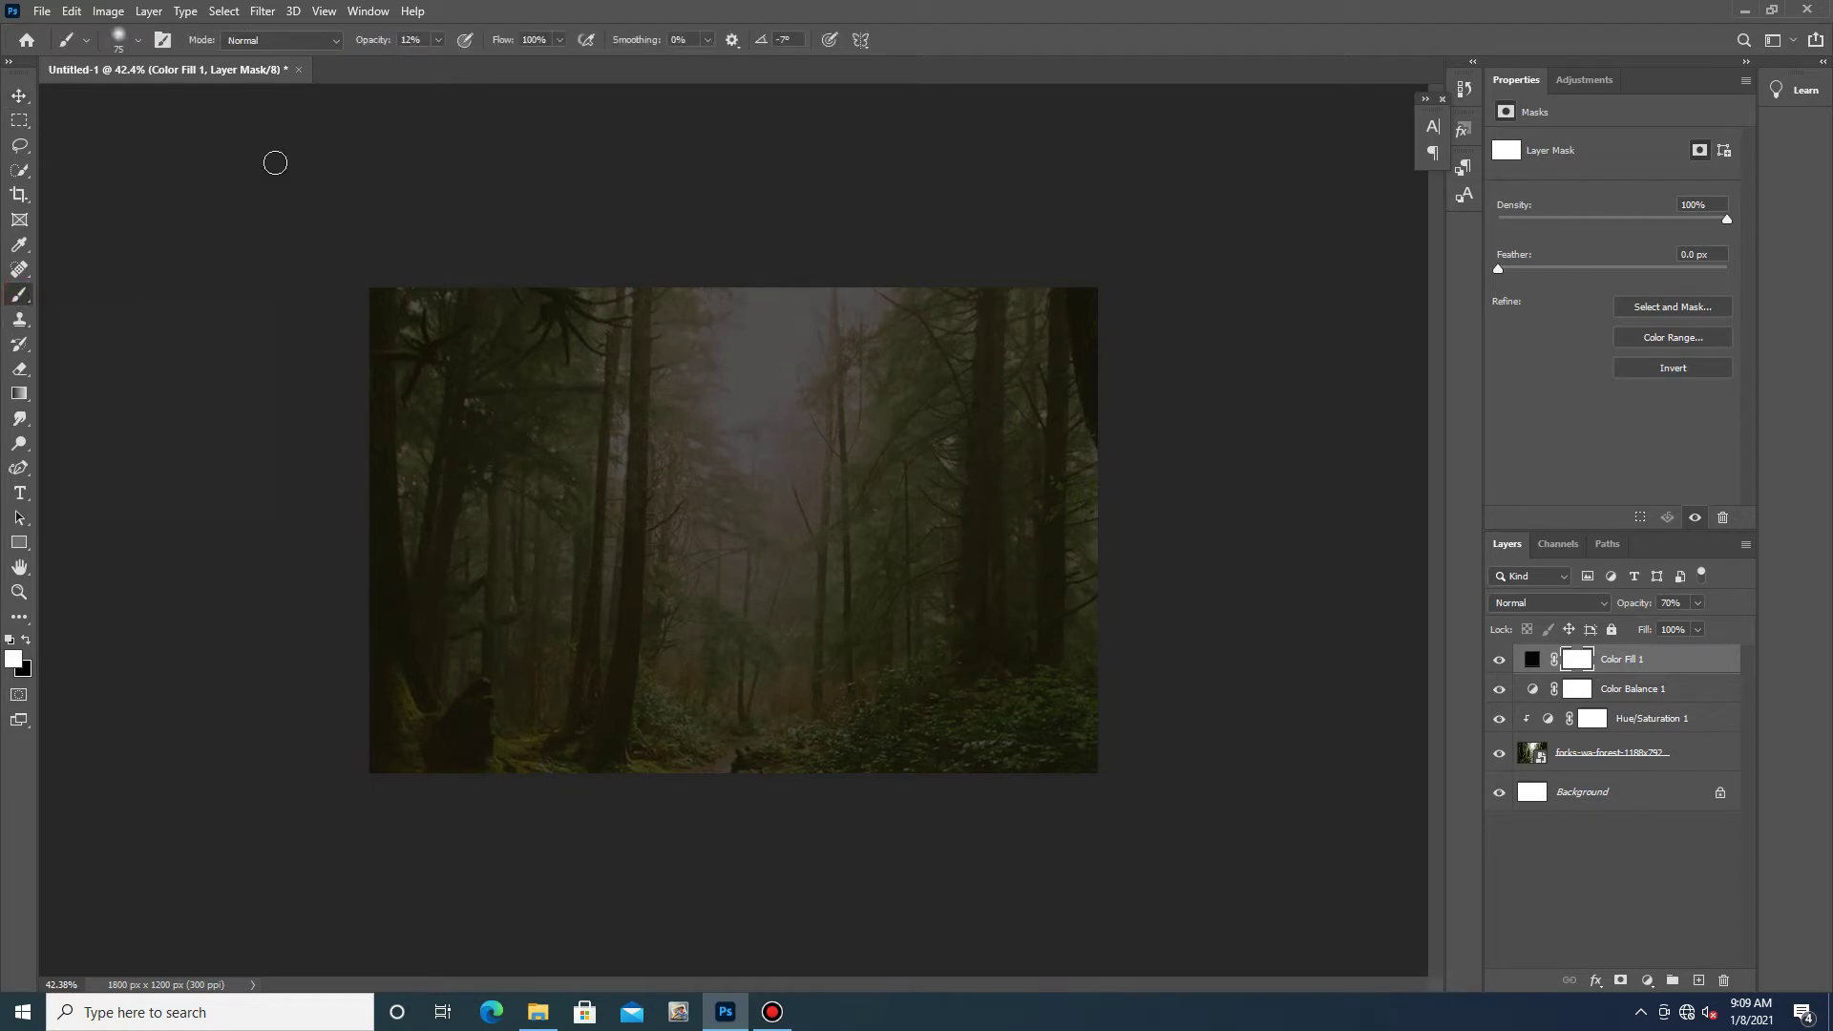
{"action": "left_click", "coordinate": [138, 41]}
{"action": "left_click_drag", "start_coordinate": [178, 100], "coordinate": [214, 97]}
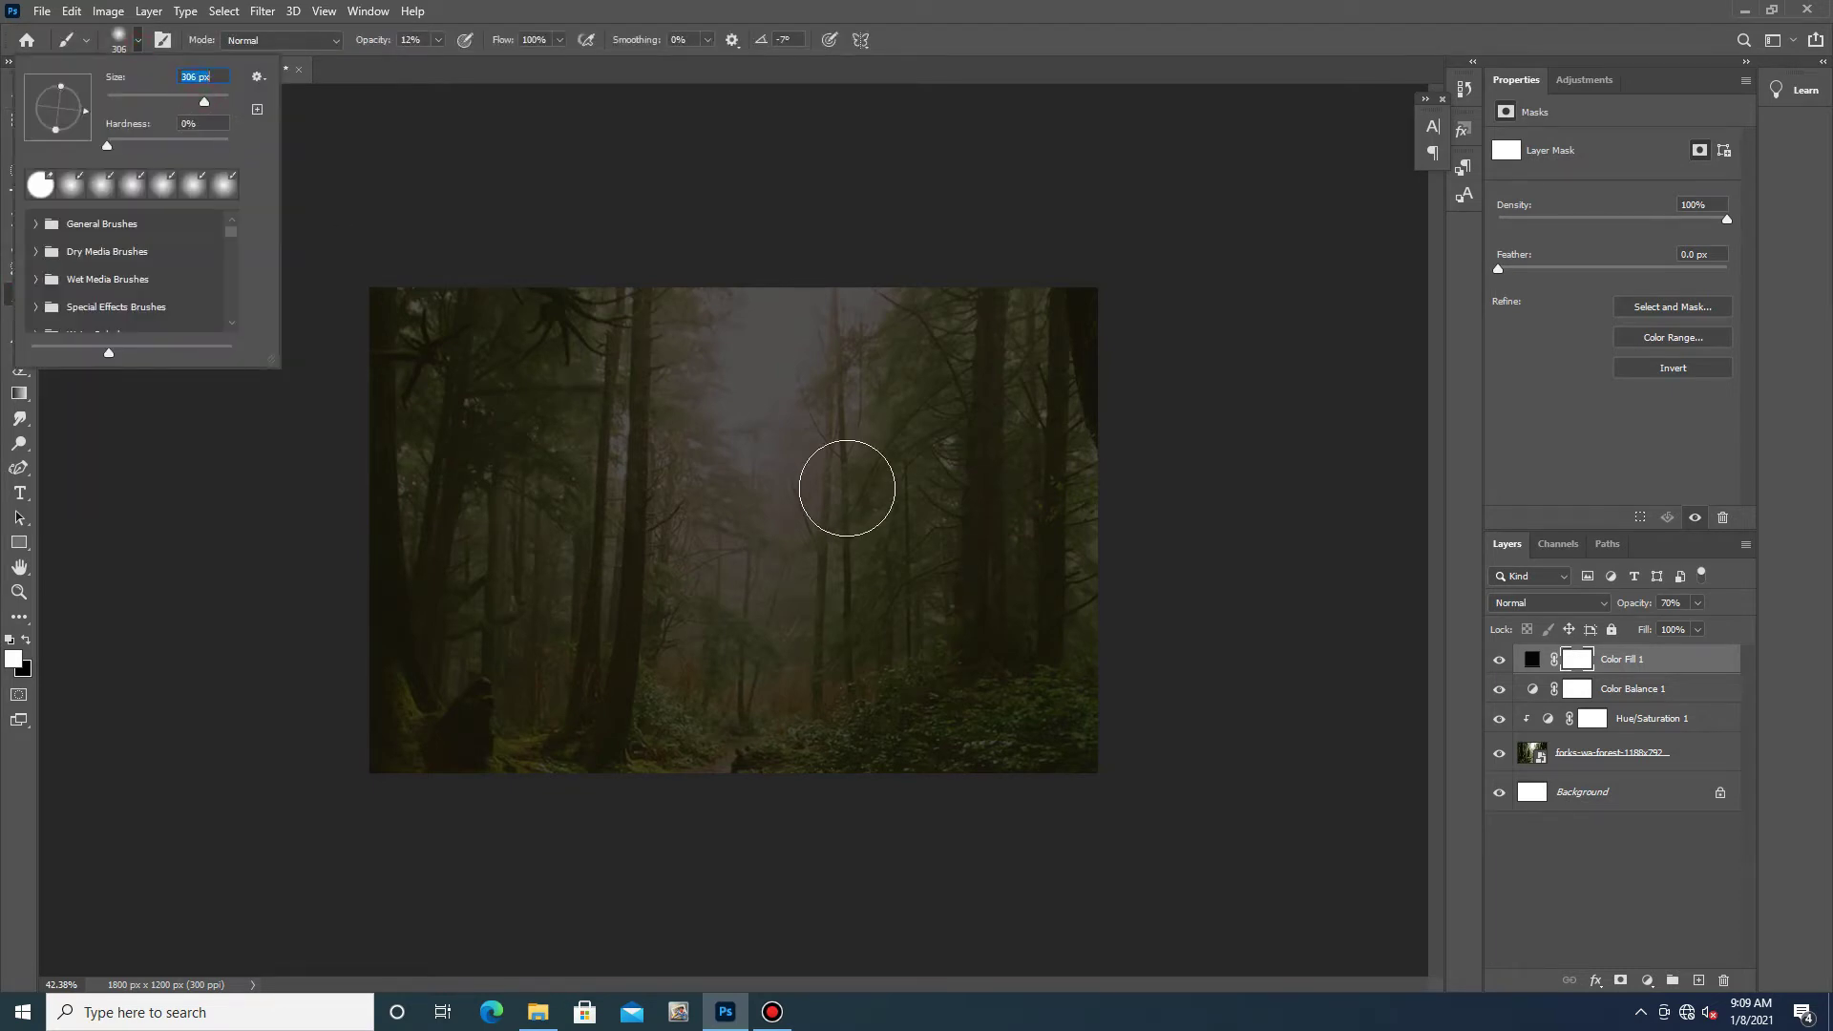
{"action": "left_click", "coordinate": [438, 45]}
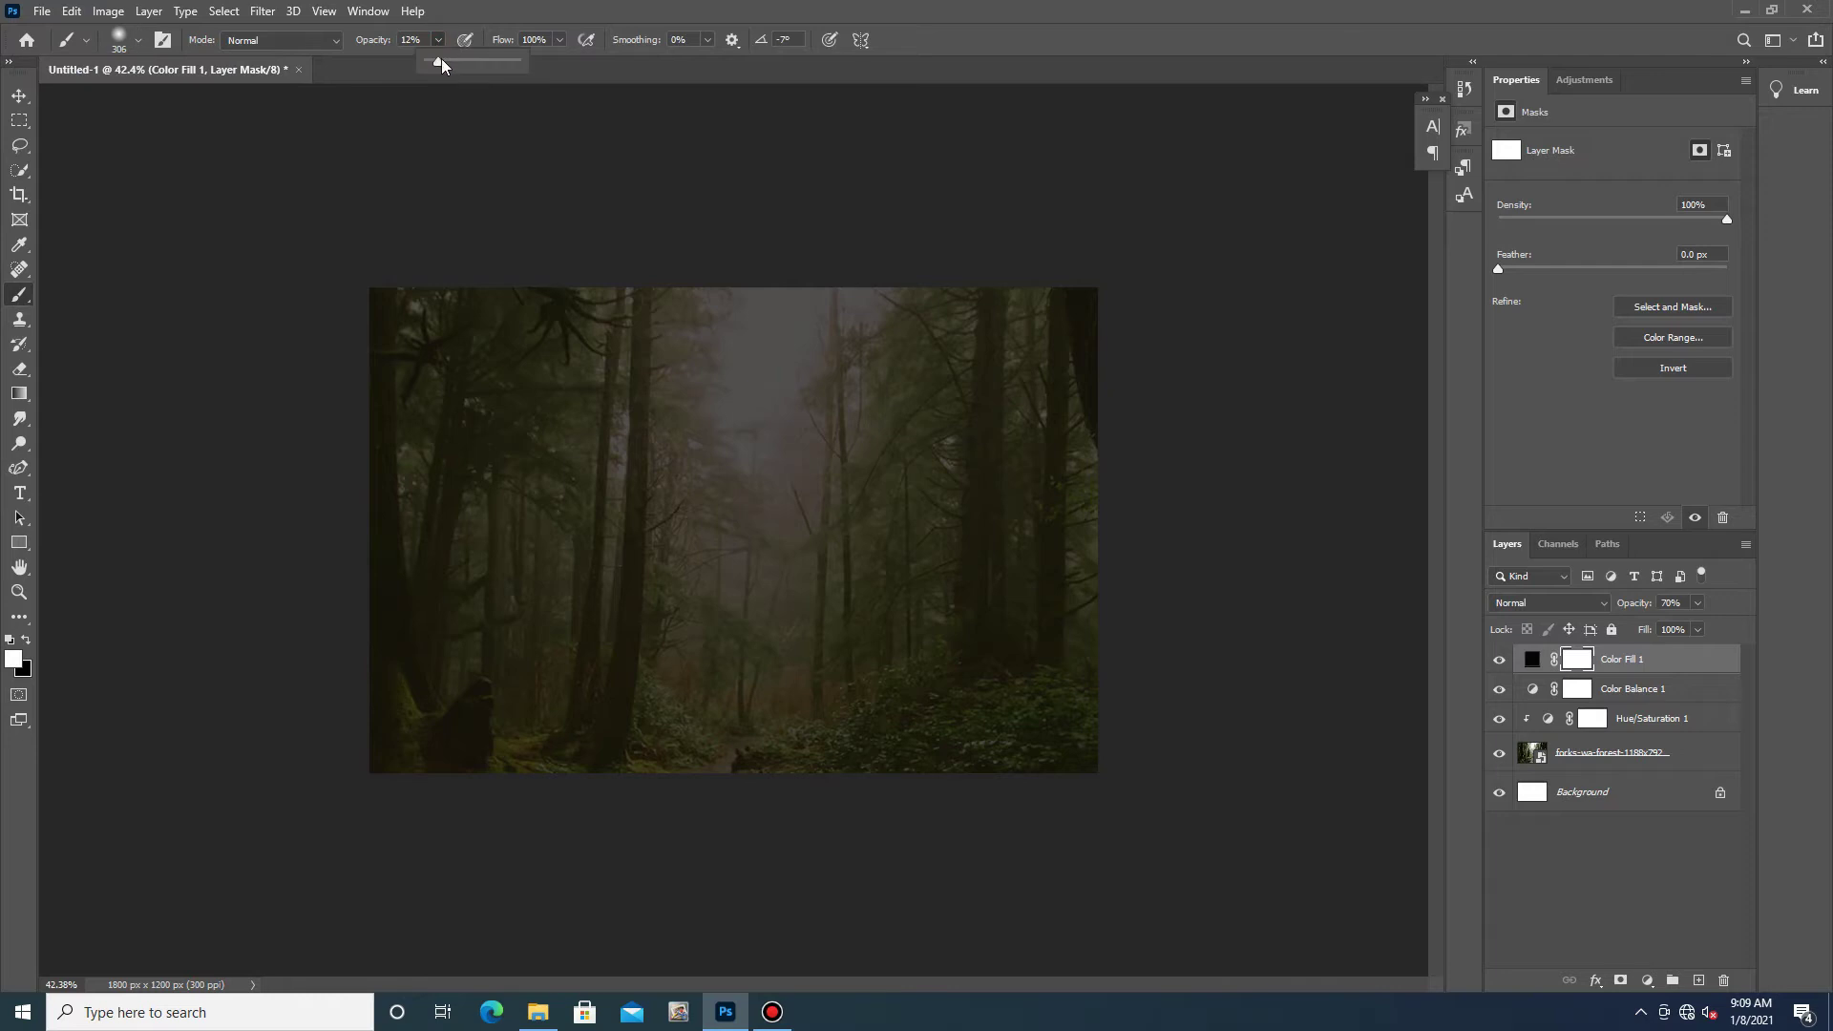
{"action": "left_click", "coordinate": [26, 640]}
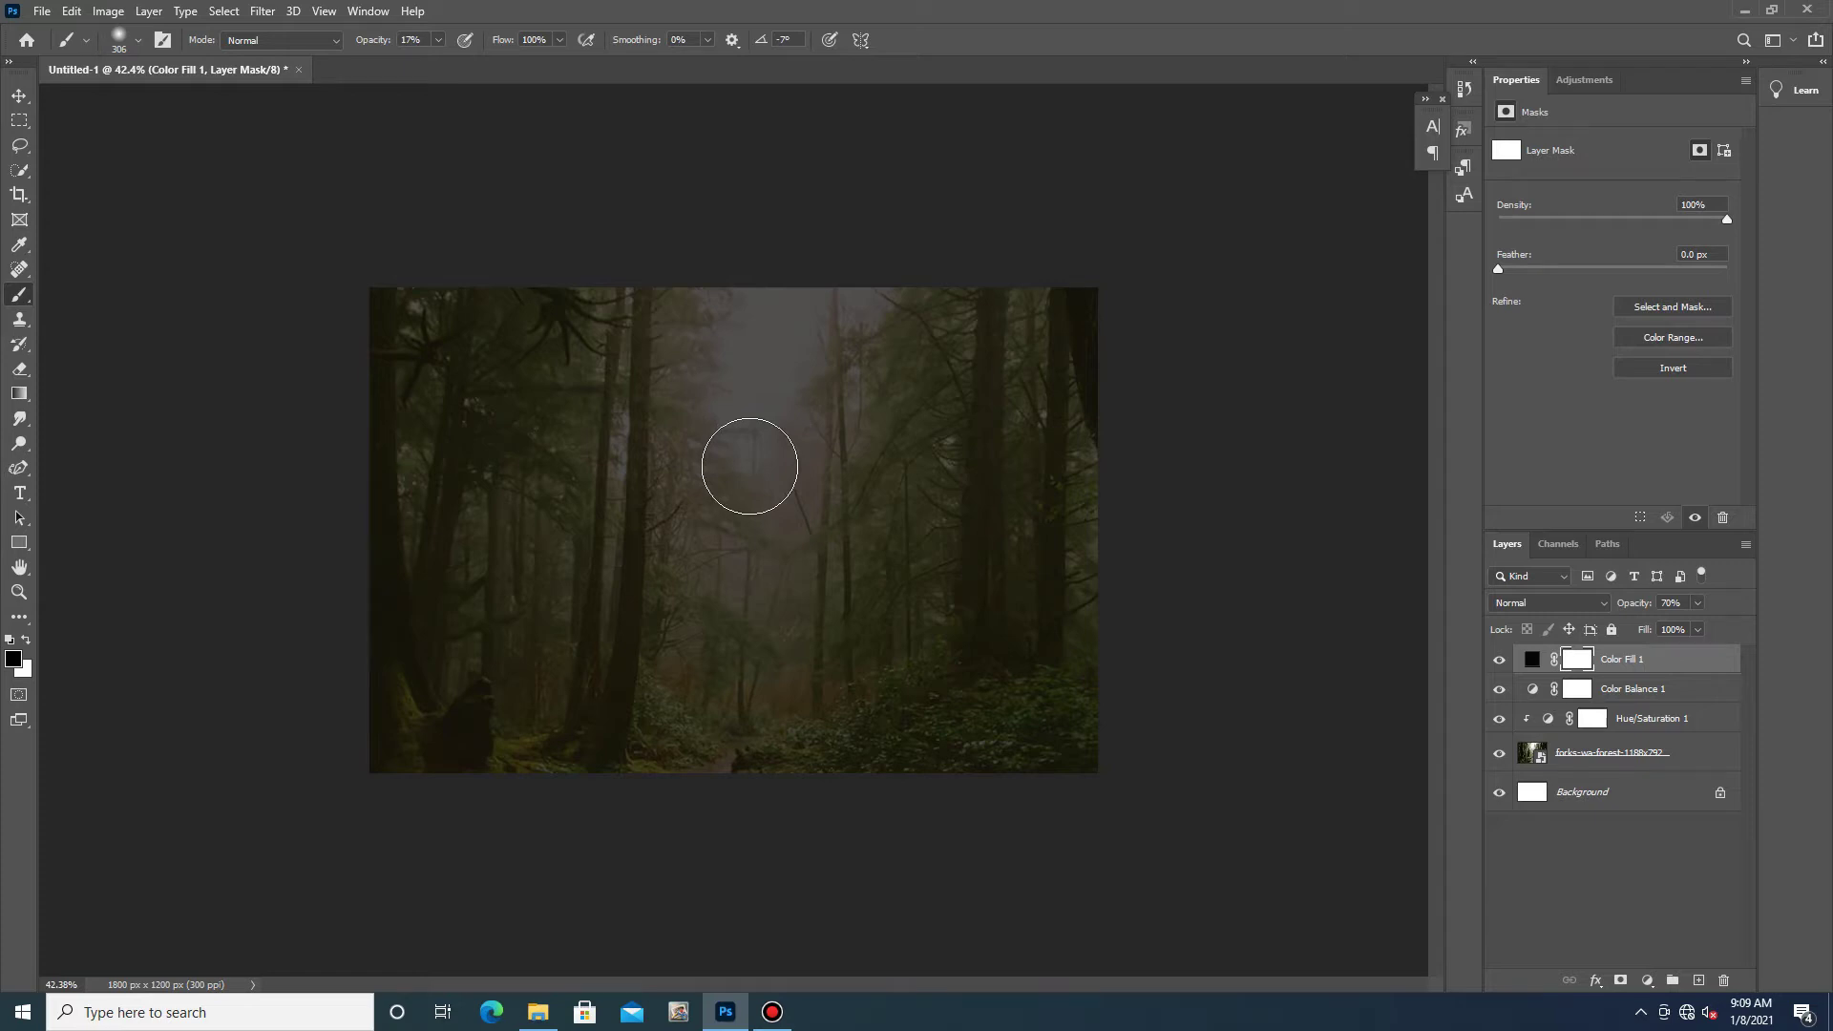
- Paint on the fill mask to reveal a glowing haze across the forest centre
{"action": "mouse_move", "coordinate": [777, 516]}
{"action": "left_mouse_down"}
{"action": "mouse_move", "coordinate": [724, 549]}
{"action": "mouse_move", "coordinate": [721, 593]}
{"action": "mouse_move", "coordinate": [777, 560]}
{"action": "left_mouse_up"}
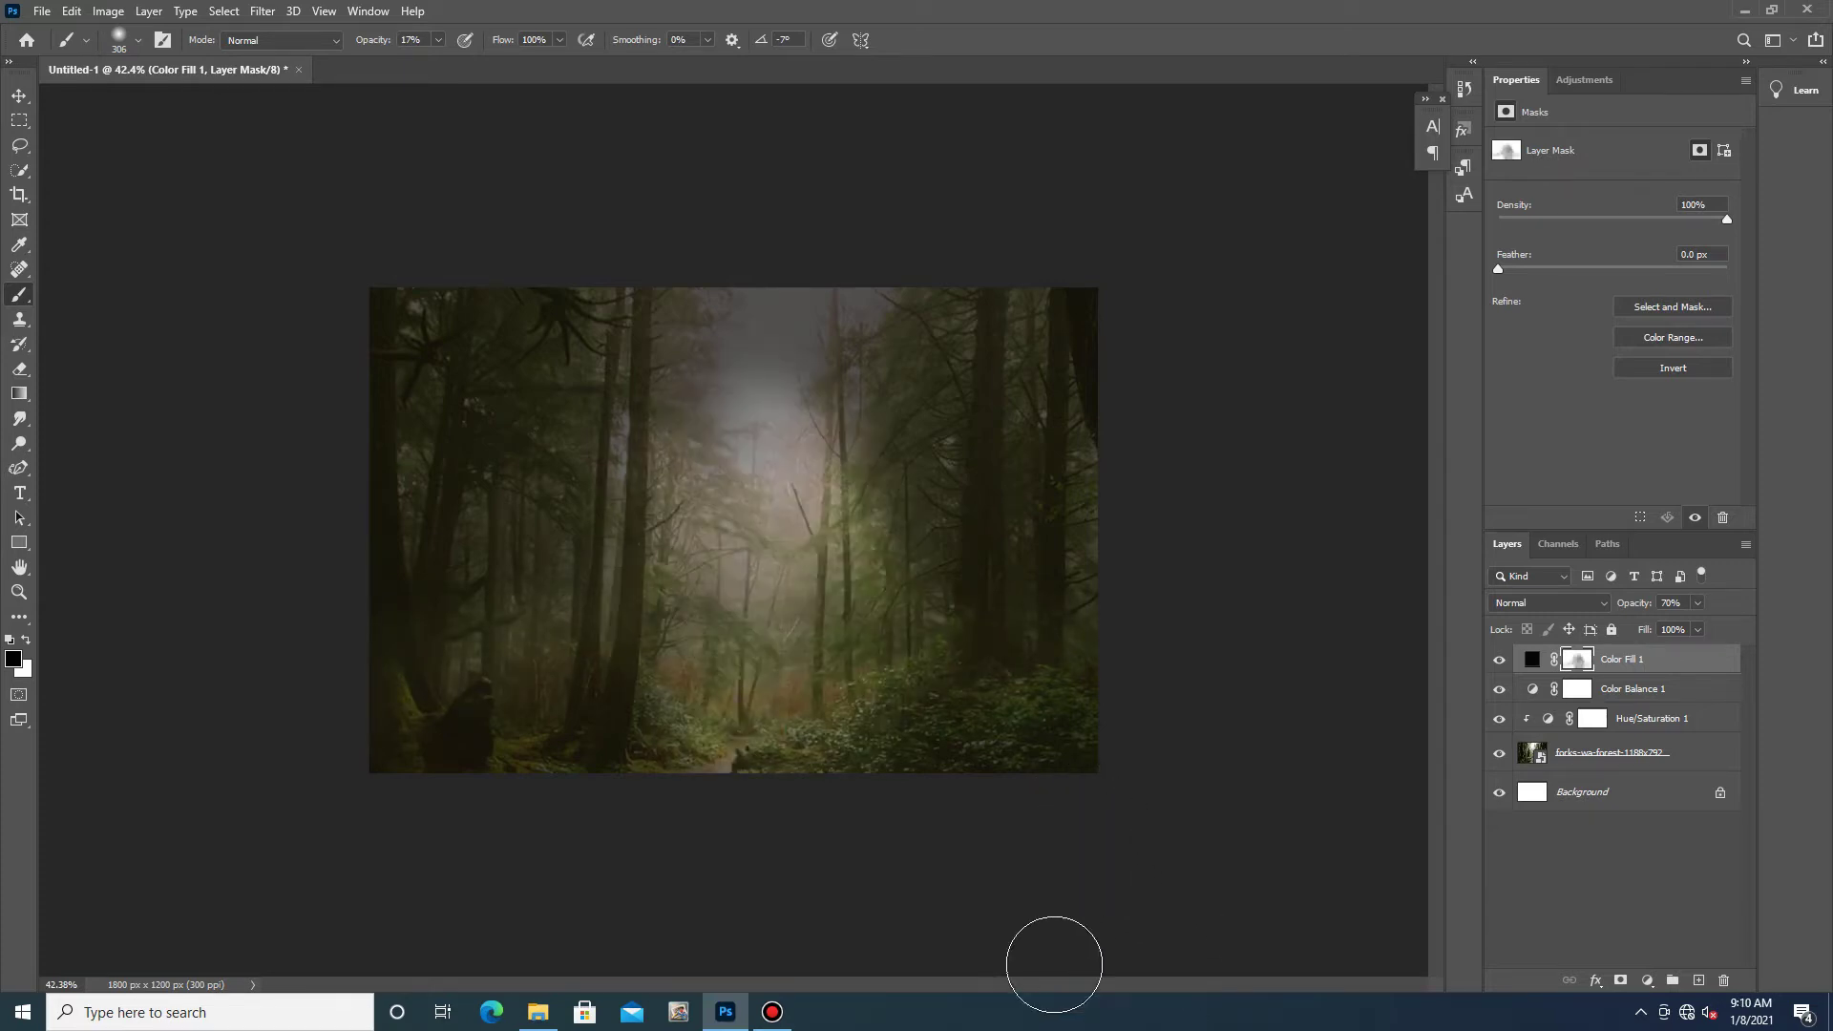
{"action": "left_click", "coordinate": [704, 410]}
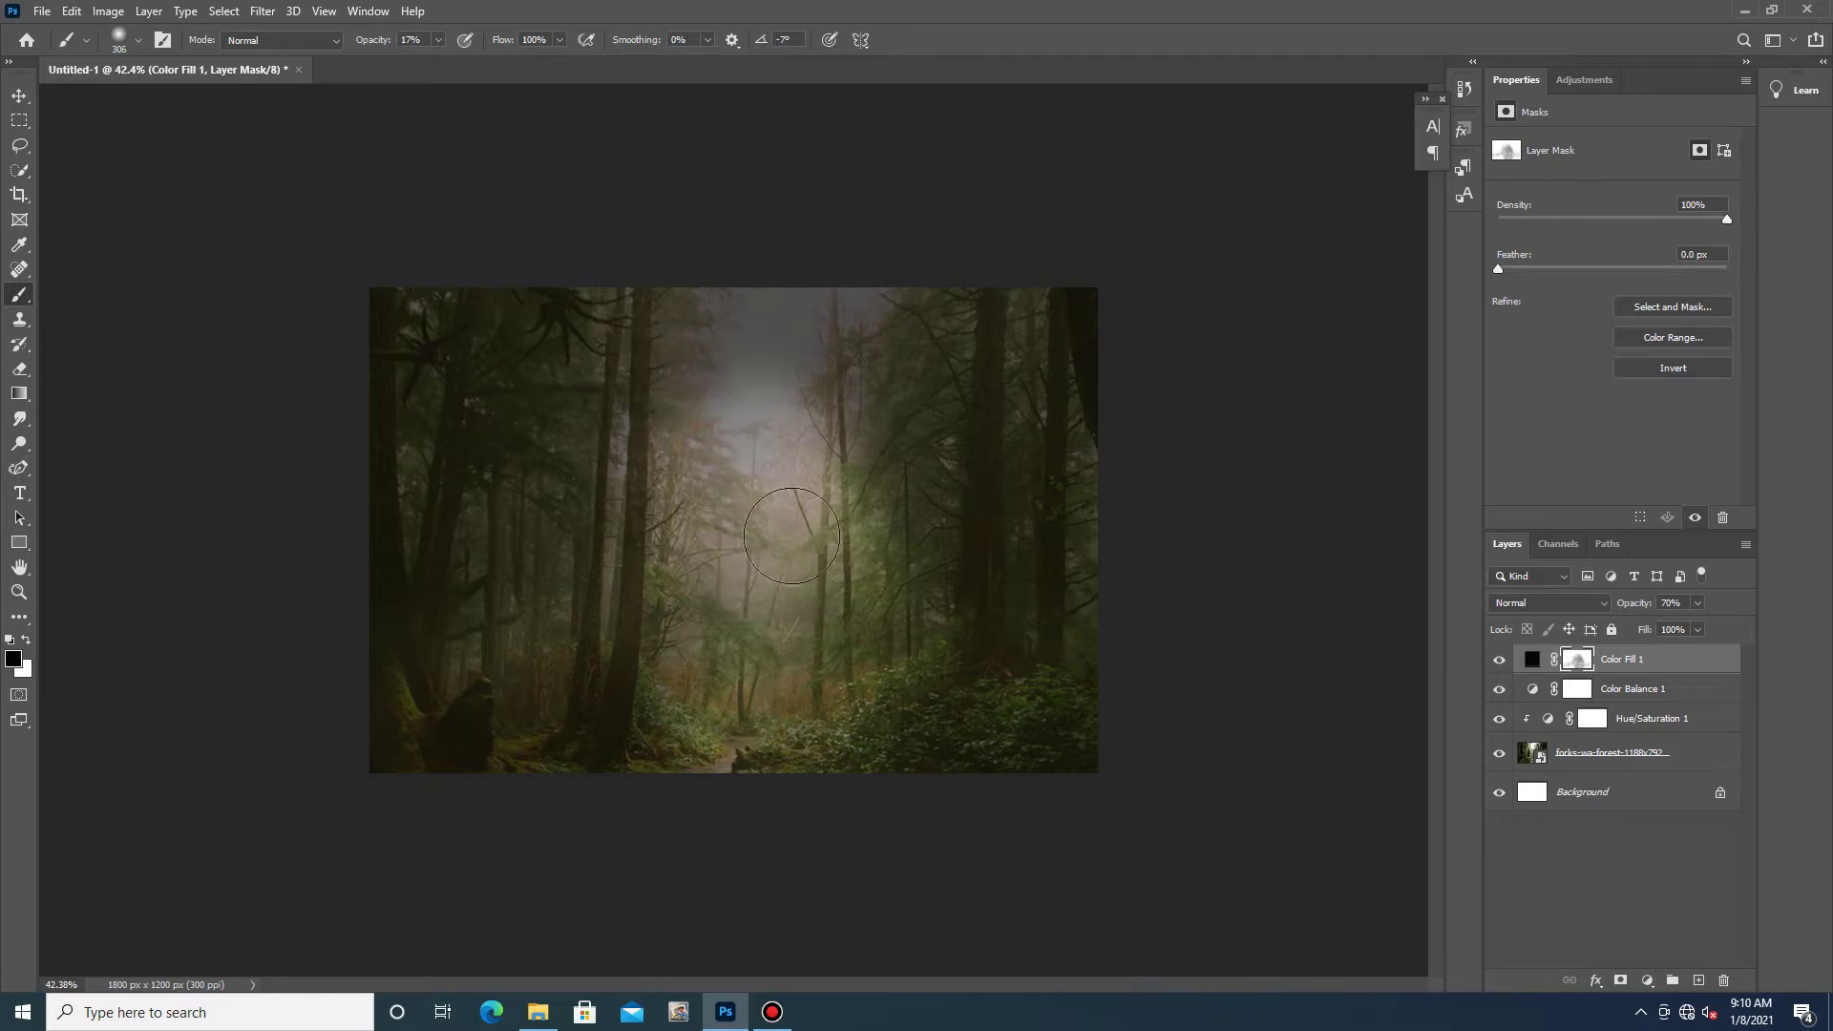
{"action": "left_click_drag", "start_coordinate": [736, 409], "coordinate": [622, 450]}
{"action": "left_click", "coordinate": [898, 458]}
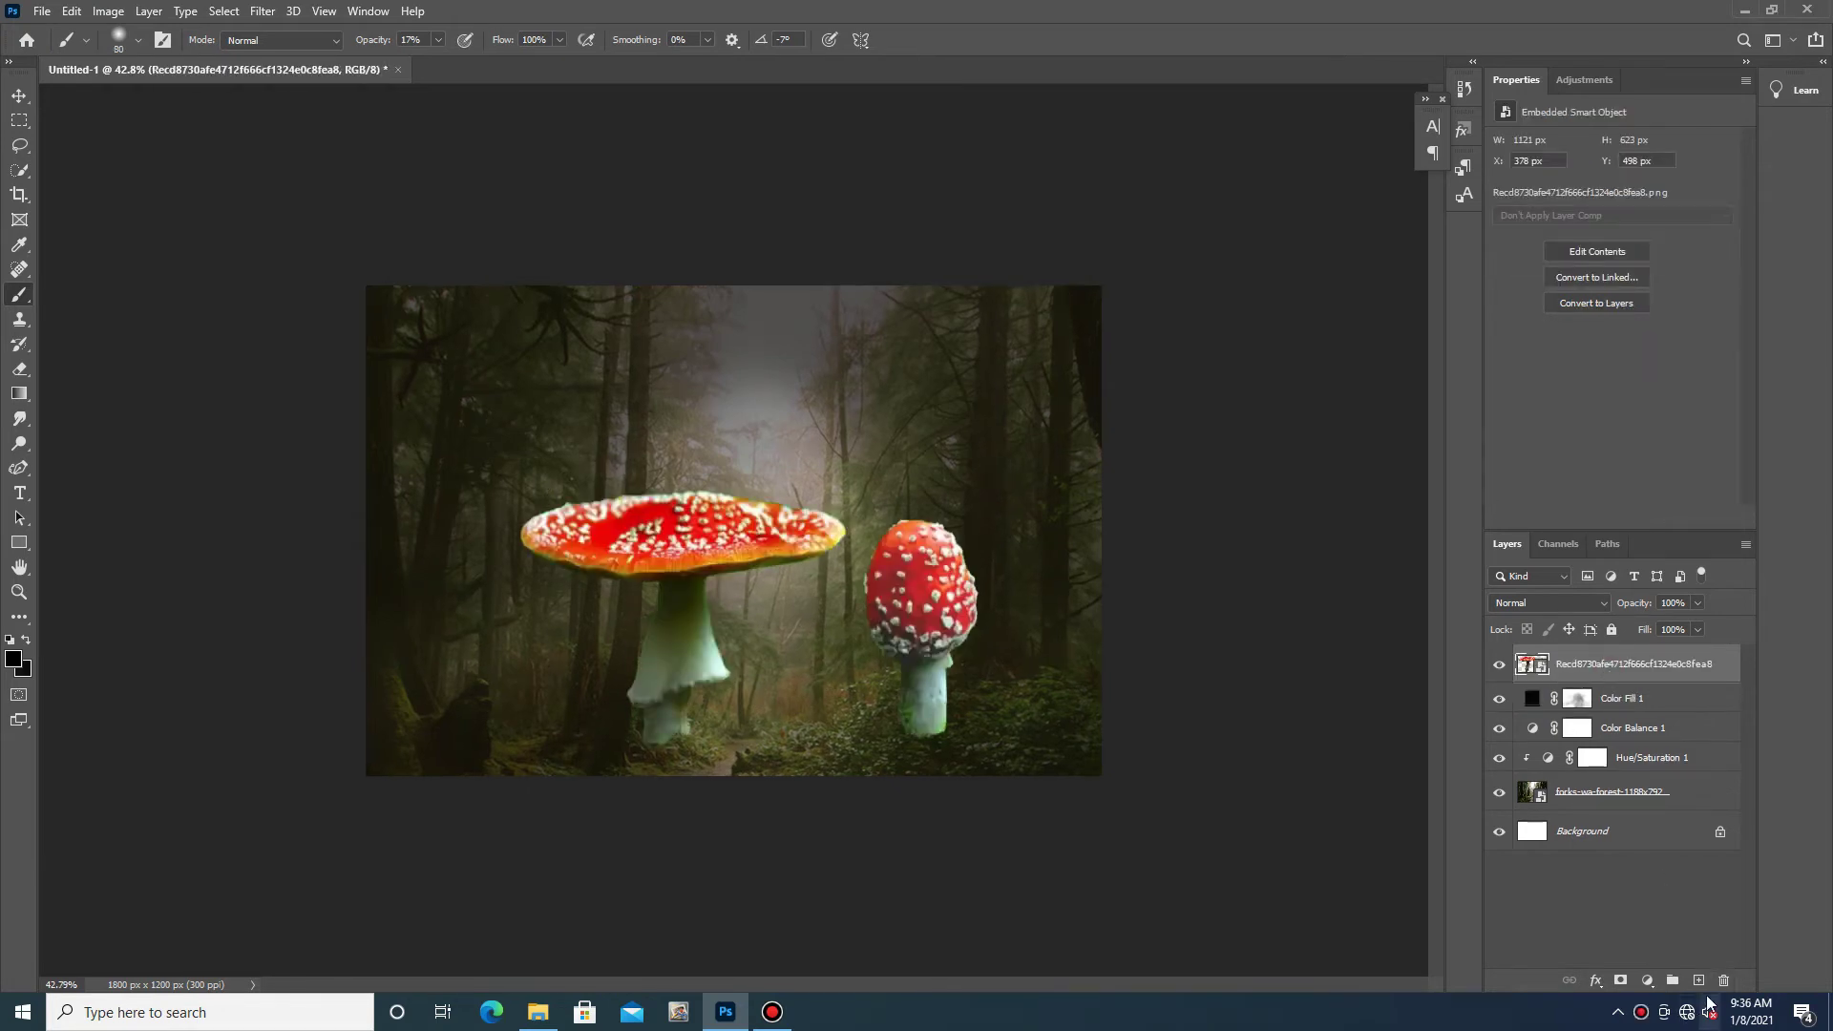
- Add a Brightness/Contrast adjustment clipped to the mushroom layer
{"action": "left_click", "coordinate": [1647, 981]}
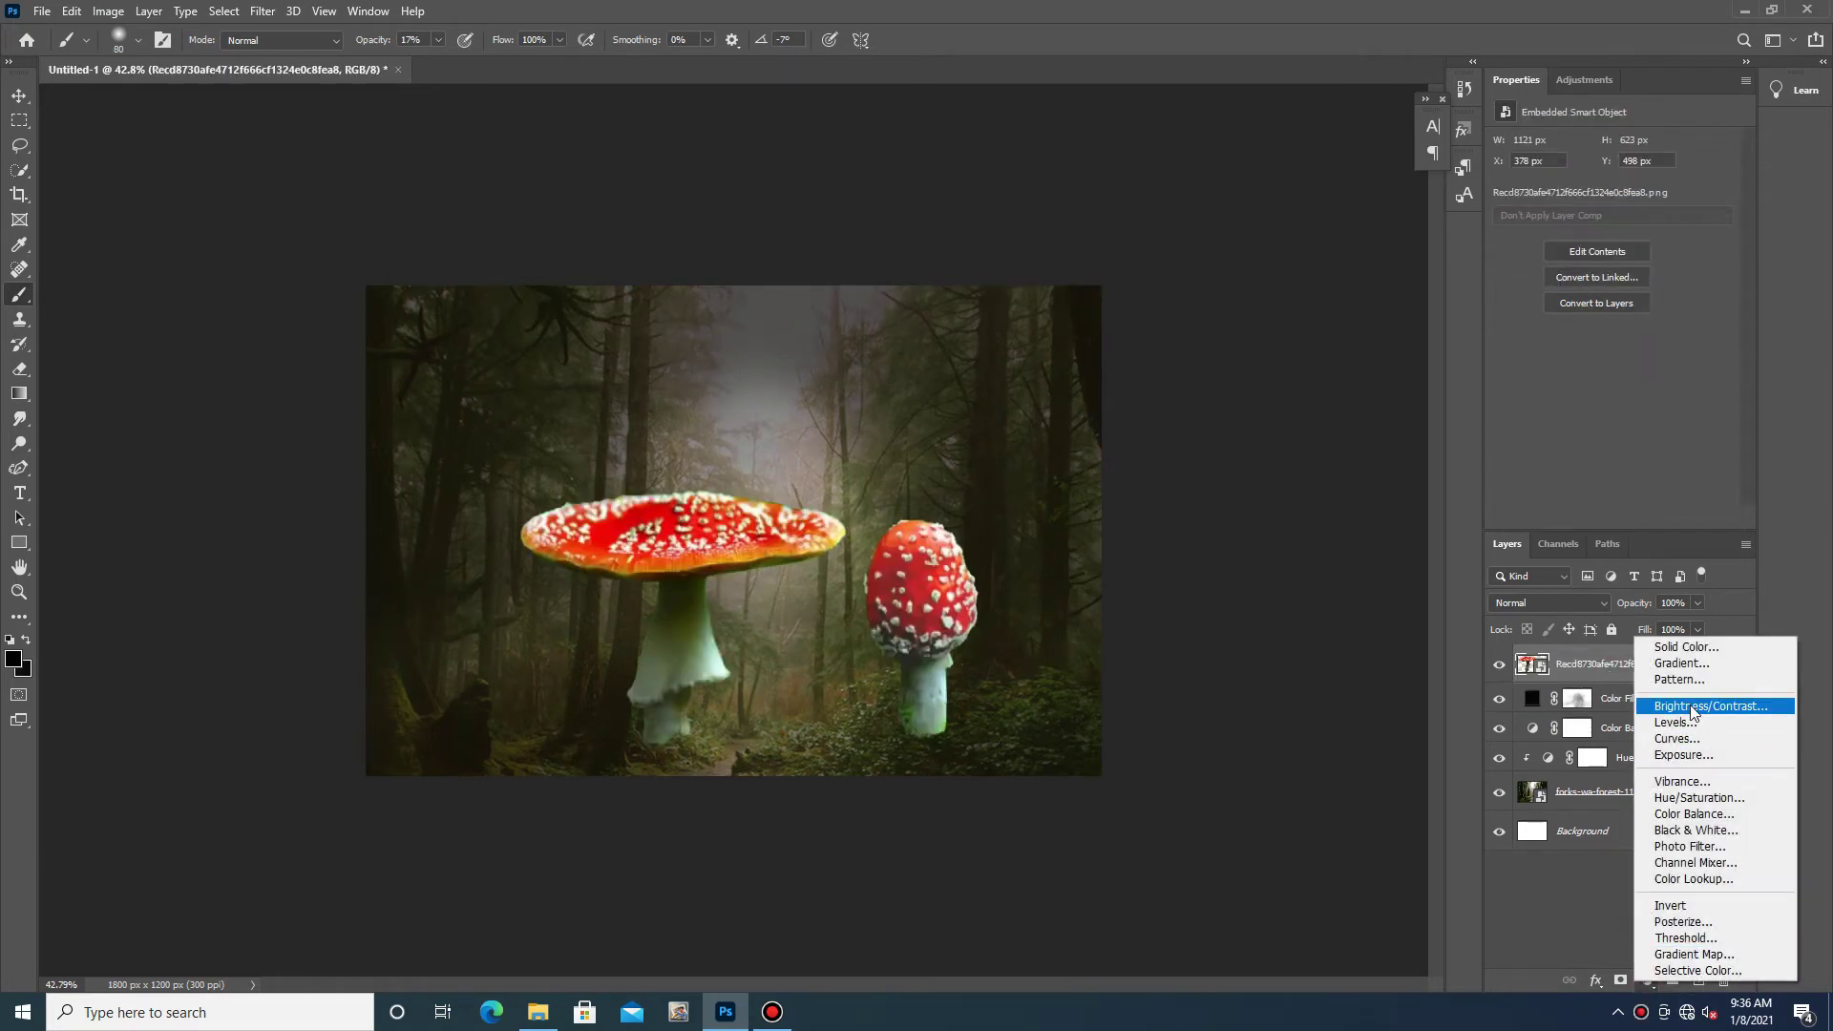
{"action": "left_click", "coordinate": [1692, 708]}
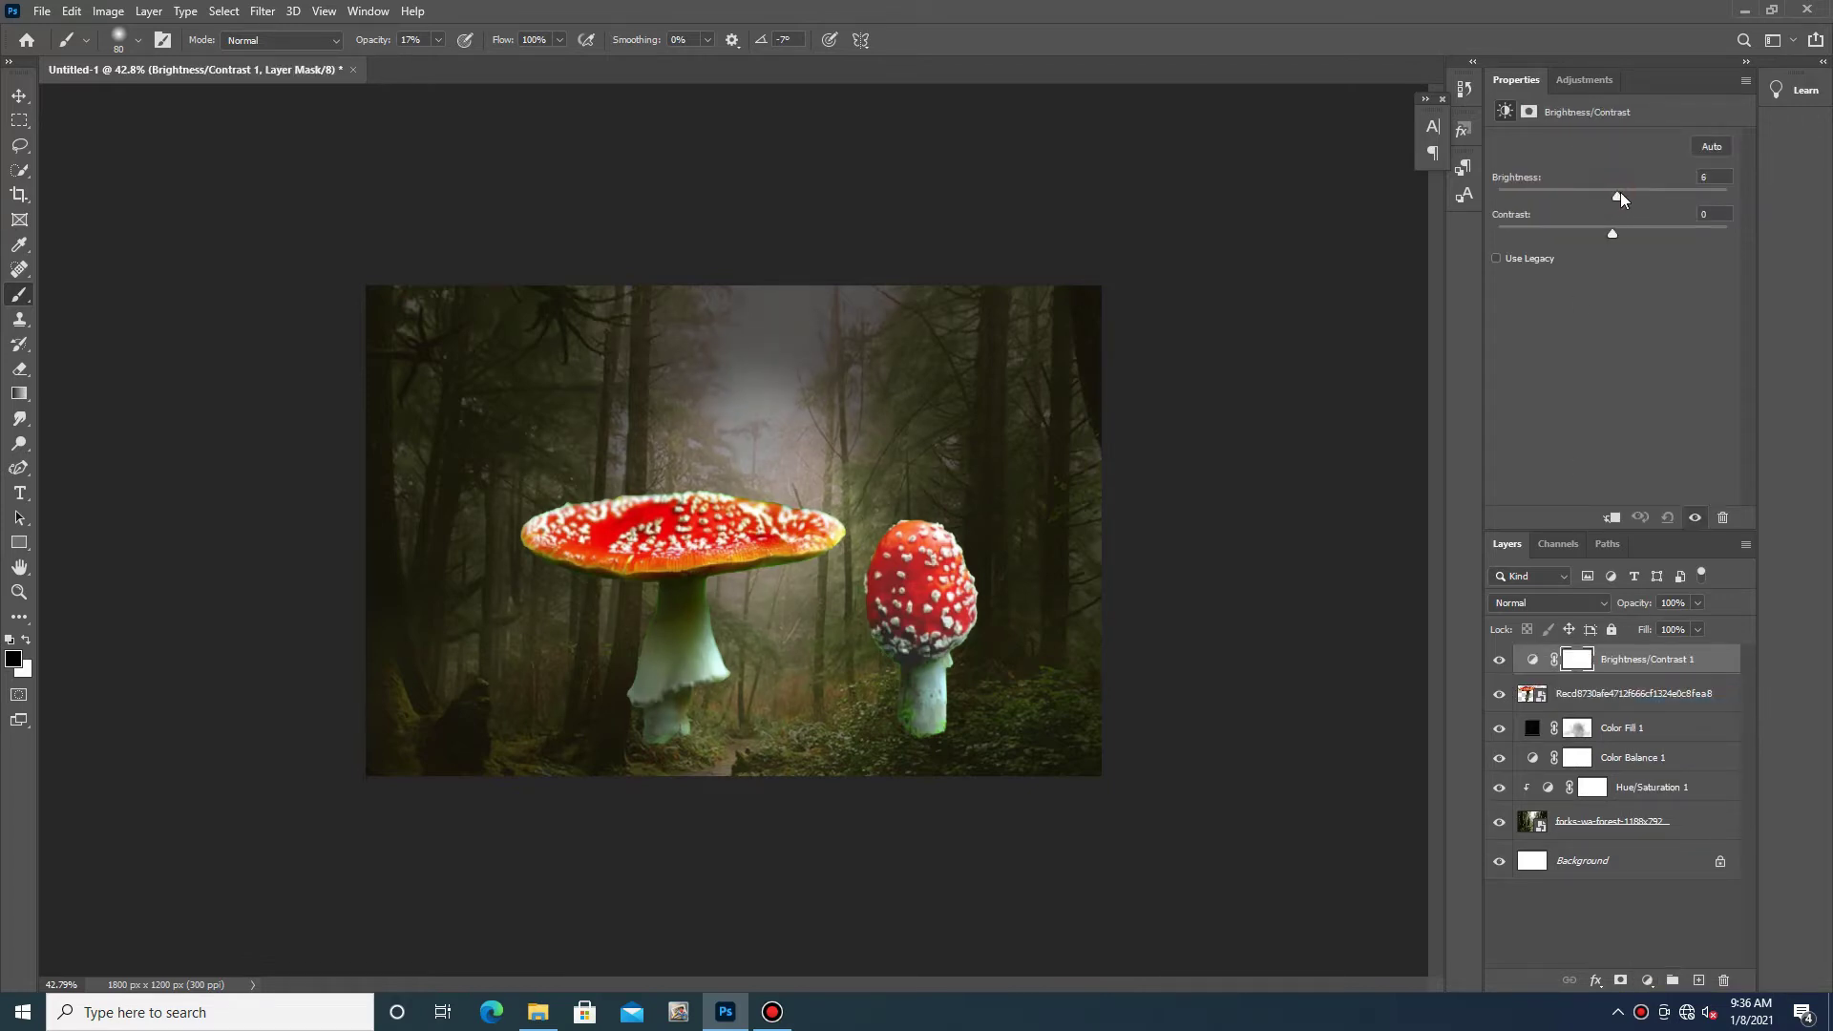
{"action": "left_click_drag", "start_coordinate": [1621, 192], "coordinate": [1635, 192]}
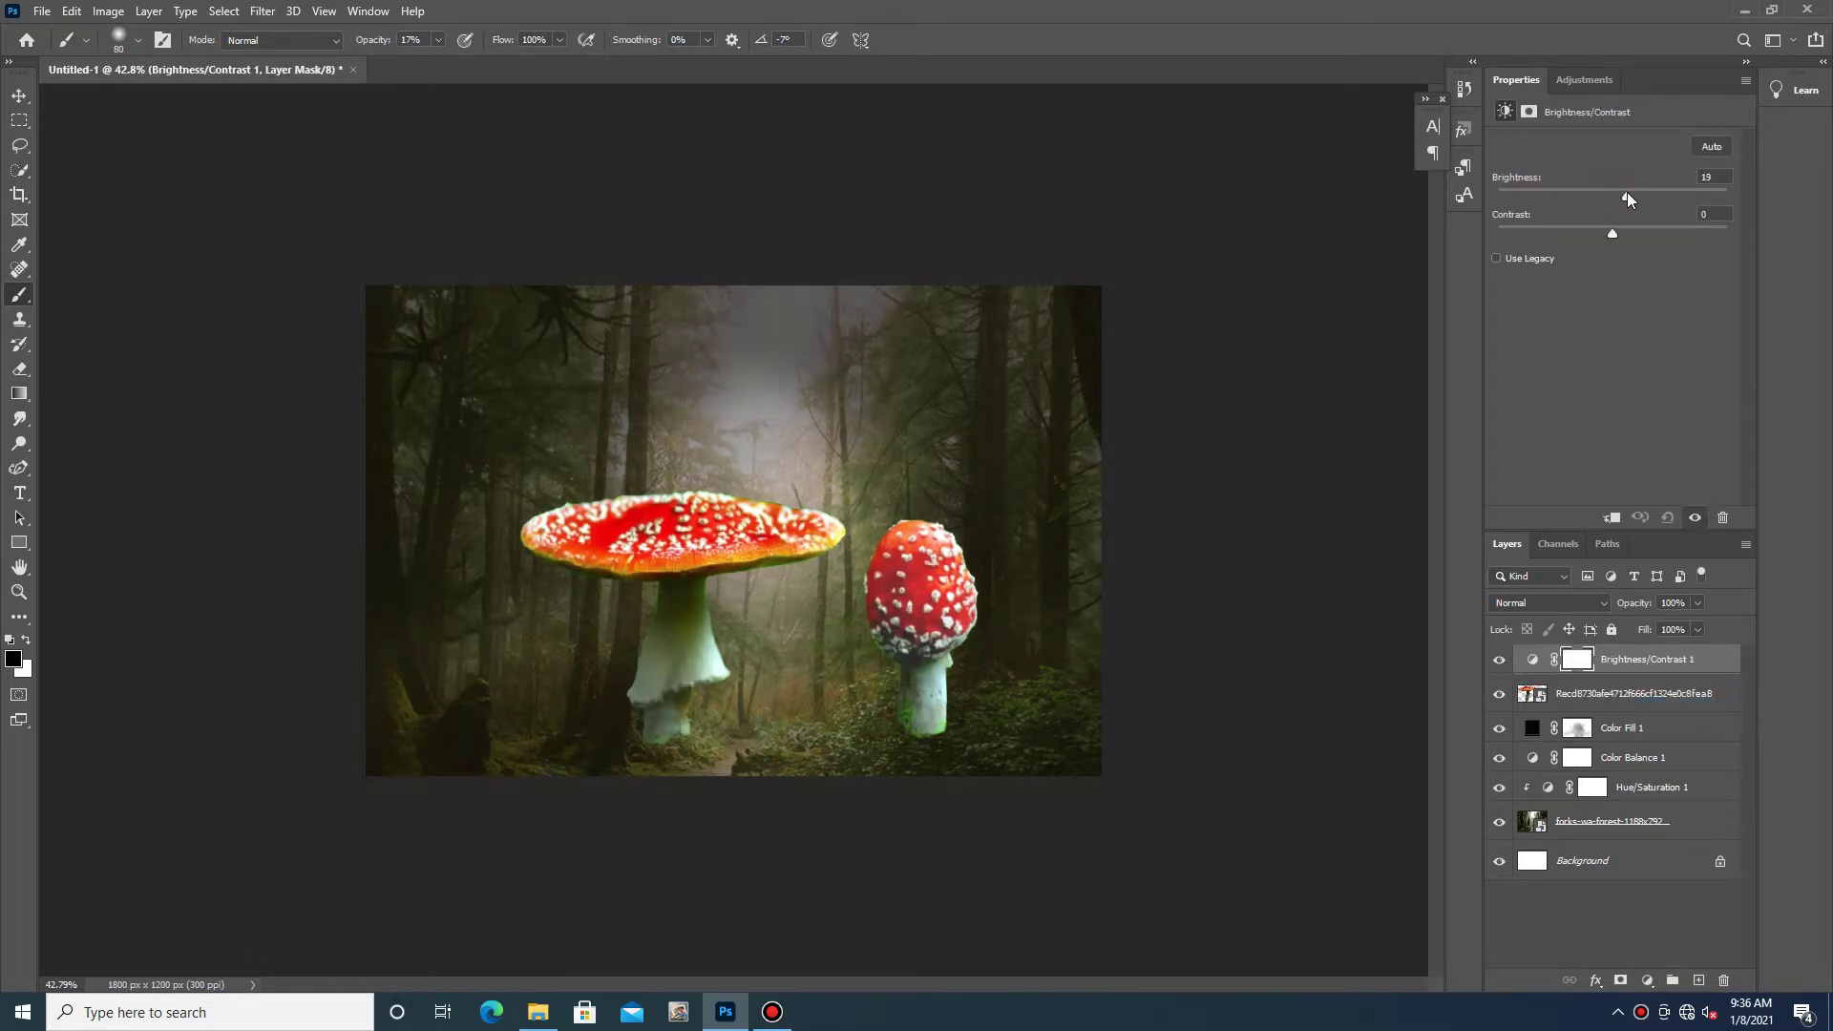
{"action": "left_click", "coordinate": [1605, 519]}
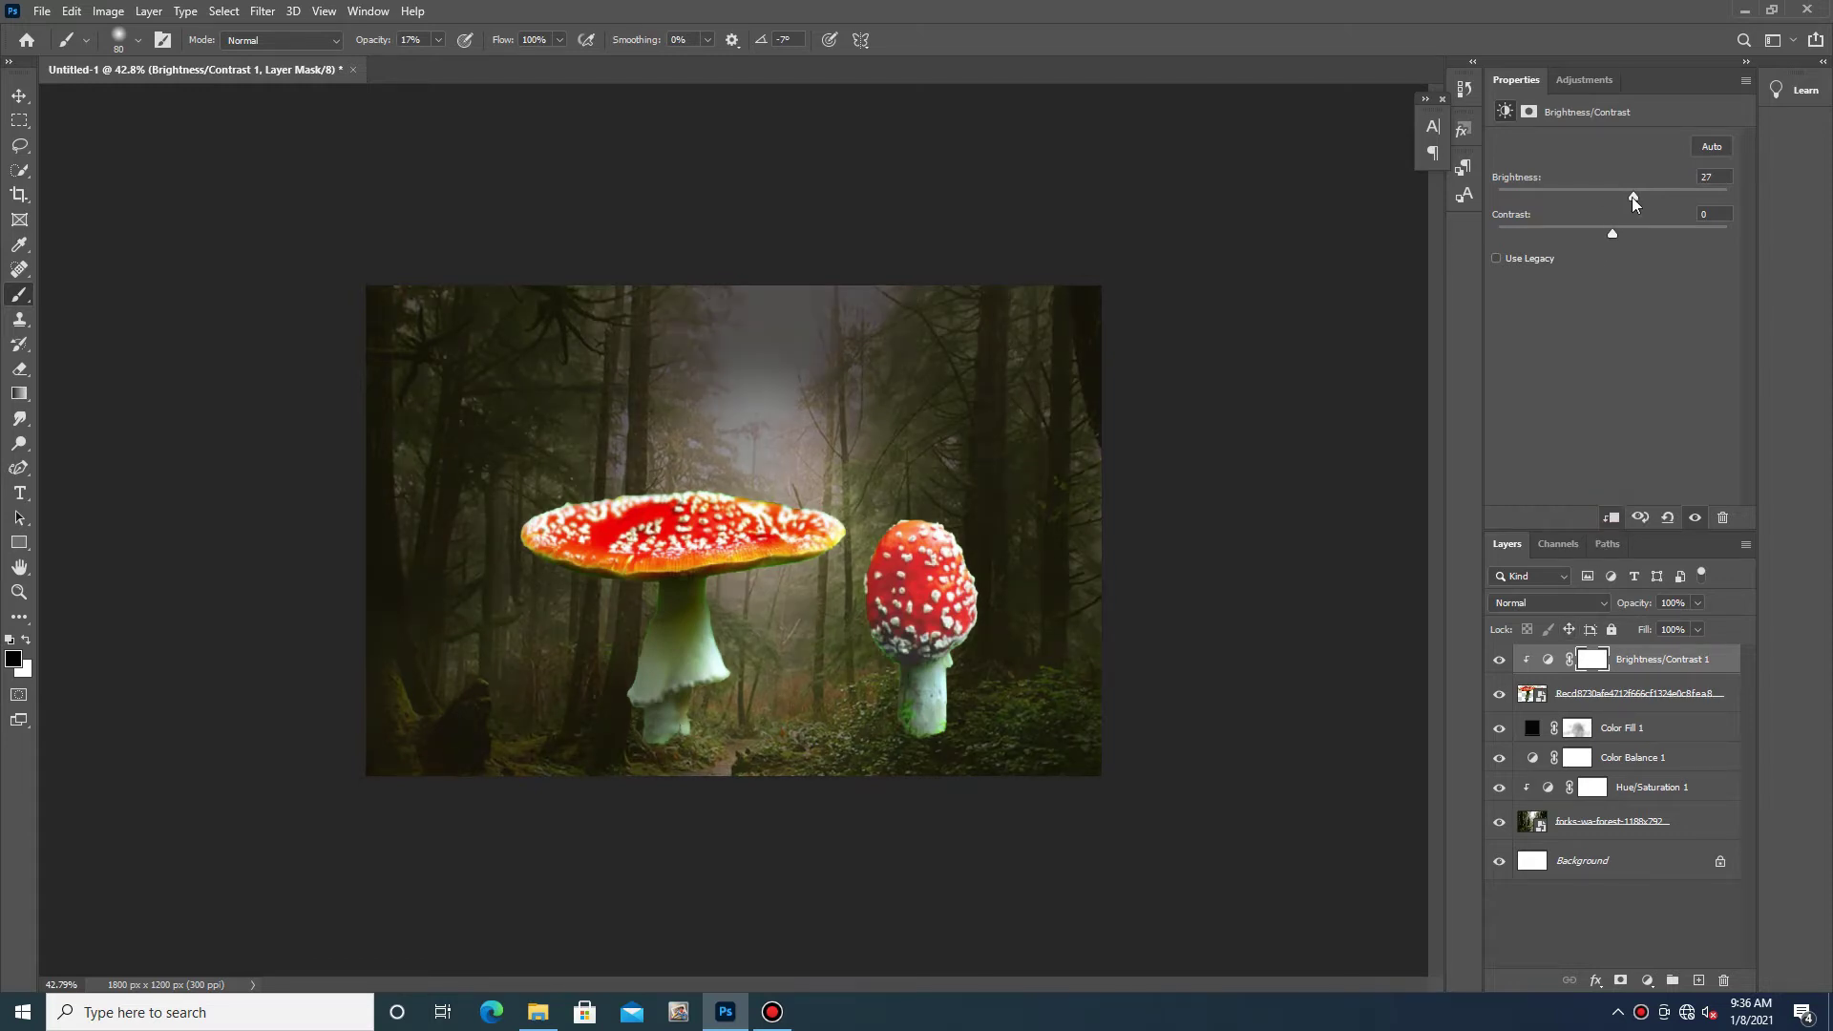
- Fine-tune the mushrooms' Brightness until it settles at 89, then select the adjustment's mask
{"action": "left_click_drag", "start_coordinate": [1633, 195], "coordinate": [1652, 196]}
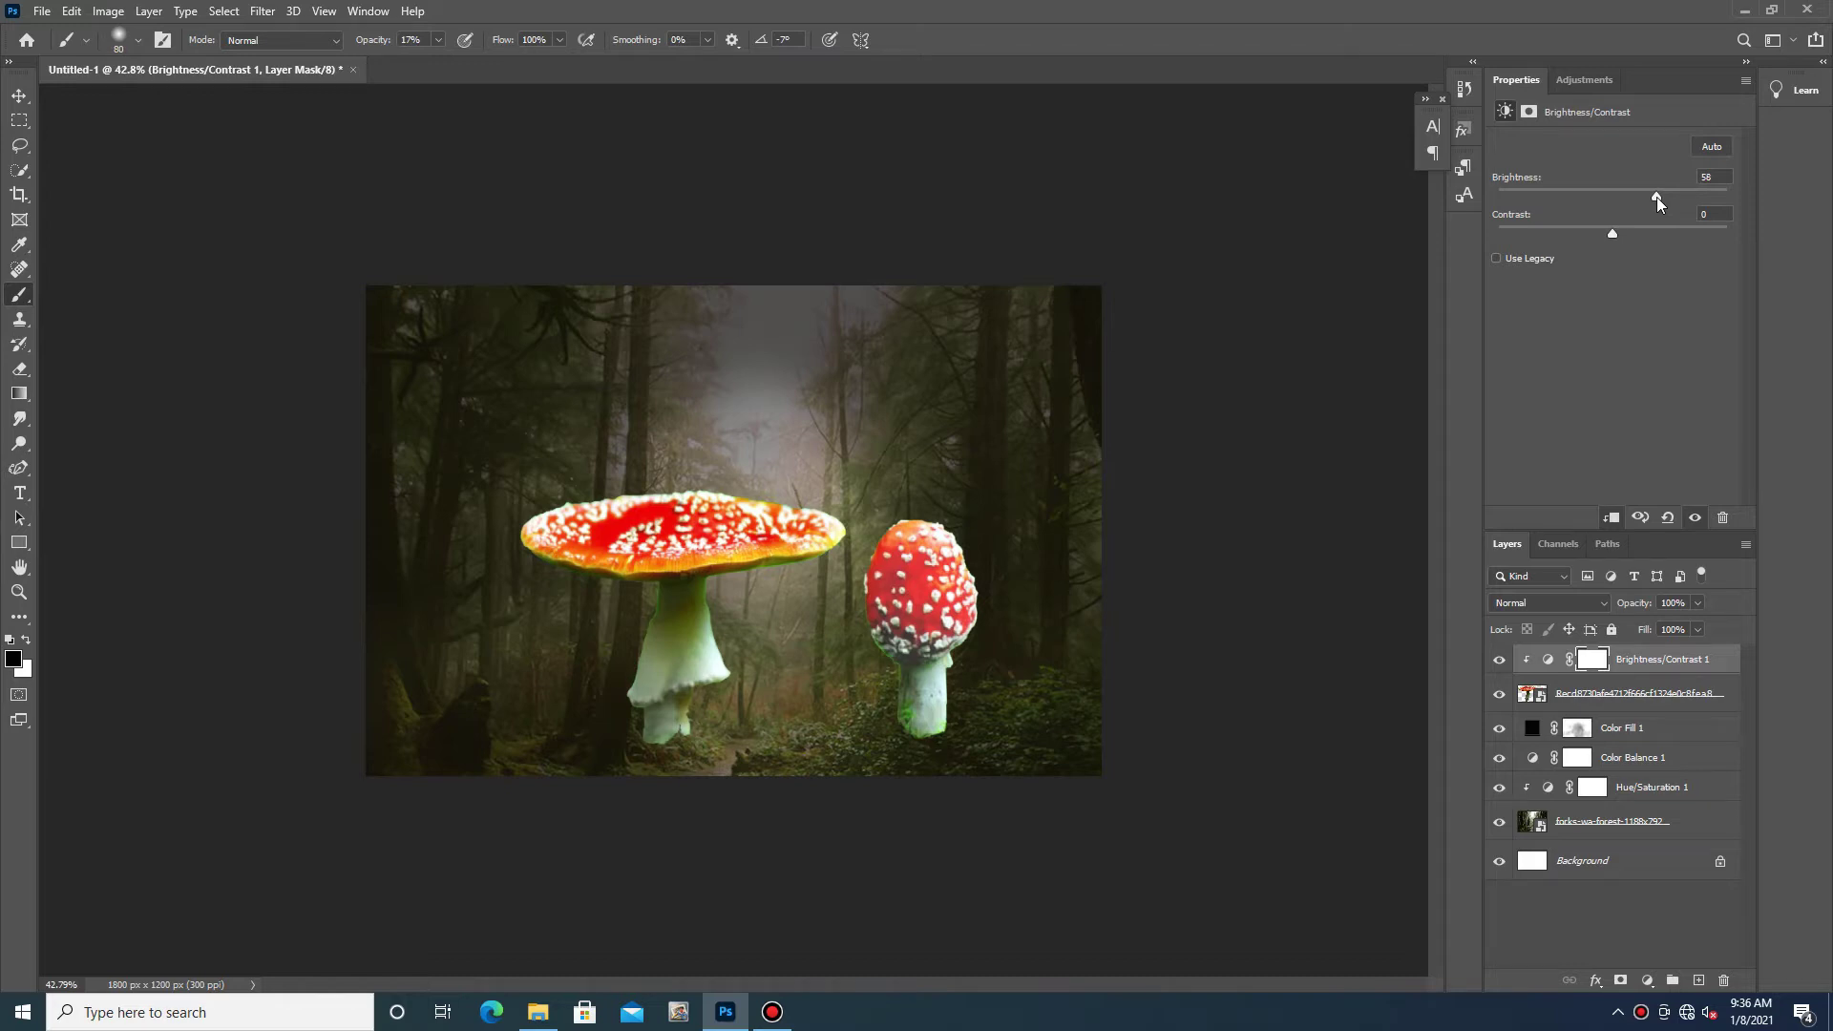
{"action": "left_click", "coordinate": [1677, 198]}
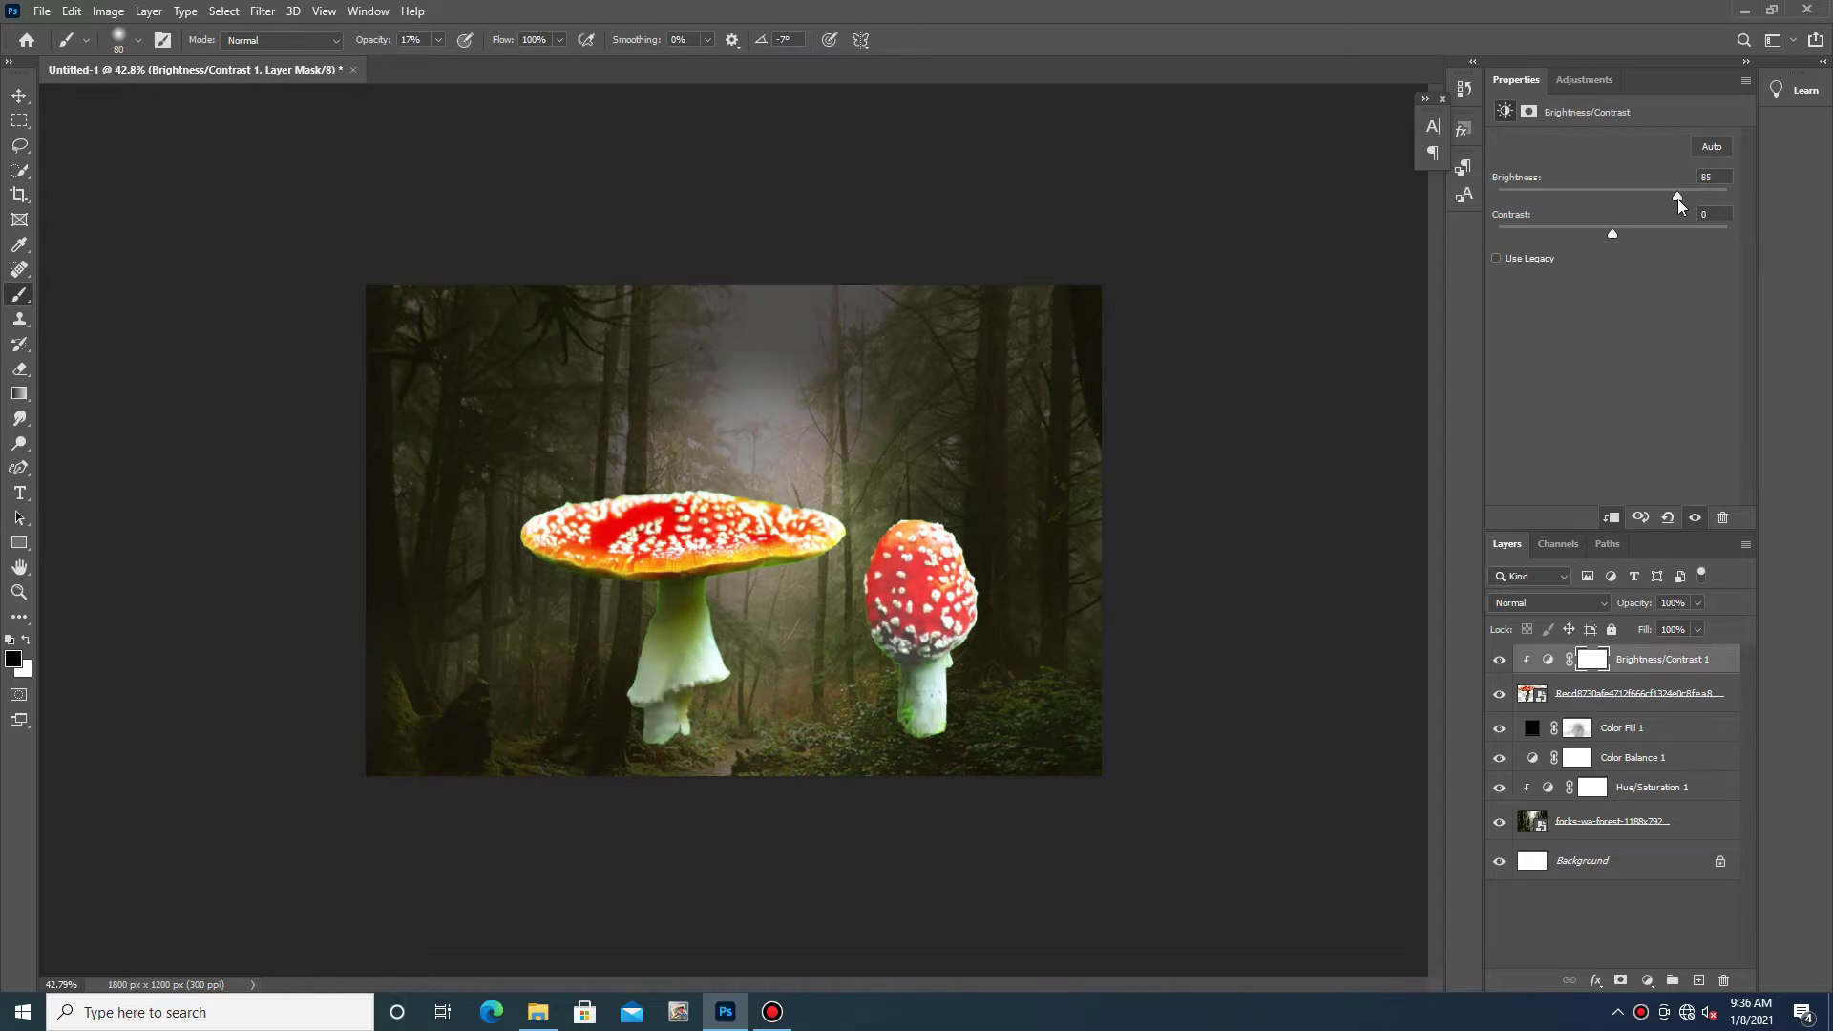
{"action": "left_click_drag", "start_coordinate": [1675, 204], "coordinate": [1654, 212]}
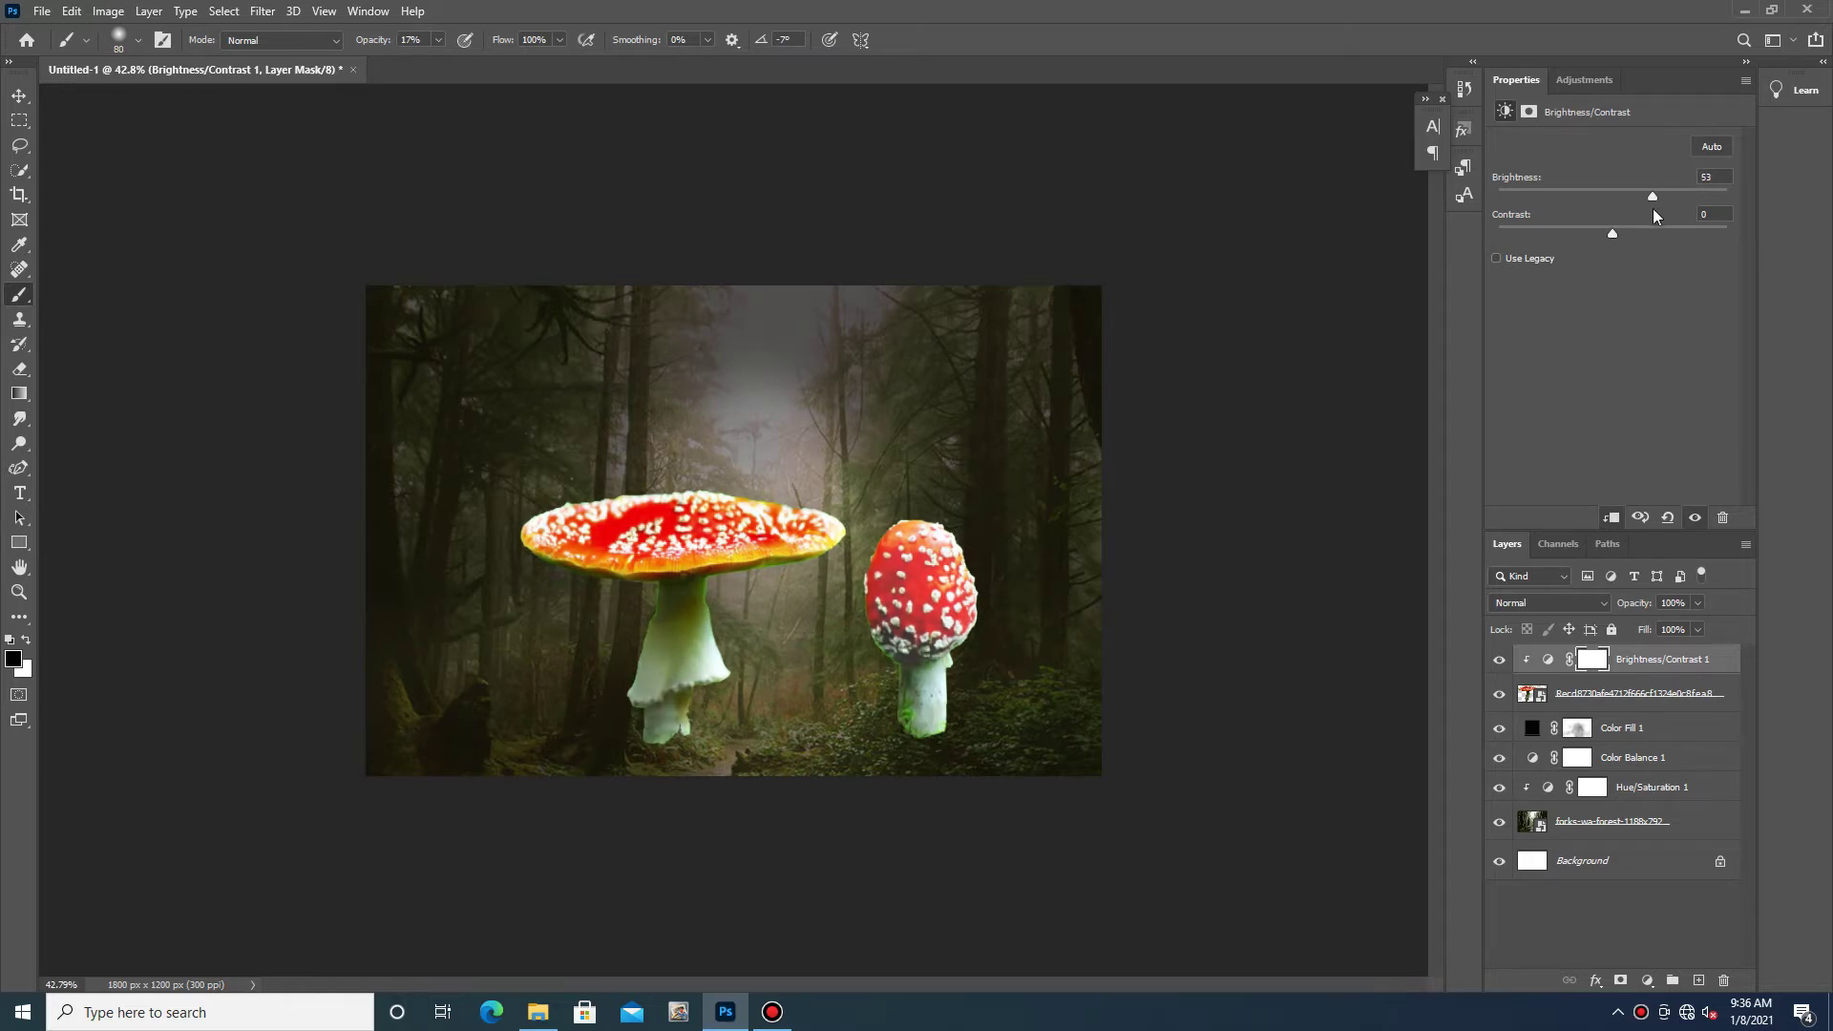
{"action": "left_click_drag", "start_coordinate": [1656, 208], "coordinate": [1703, 209]}
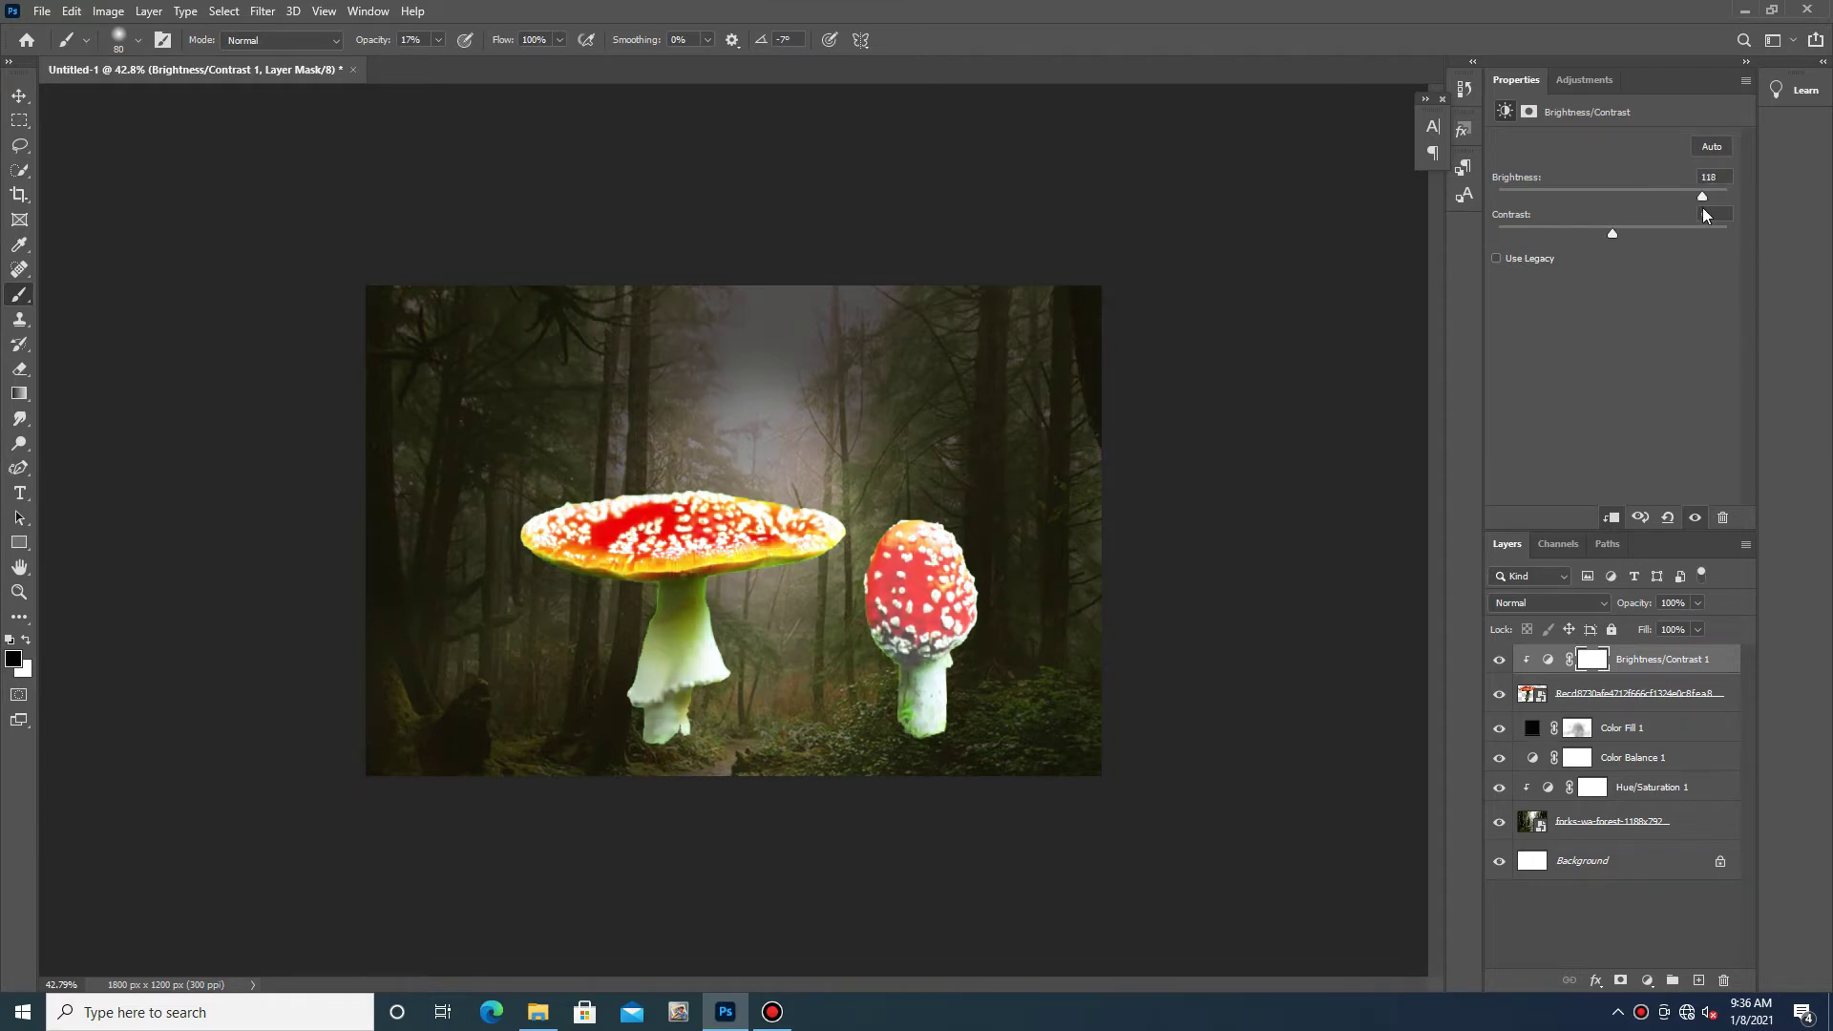
{"action": "left_click_drag", "start_coordinate": [1707, 213], "coordinate": [1714, 212]}
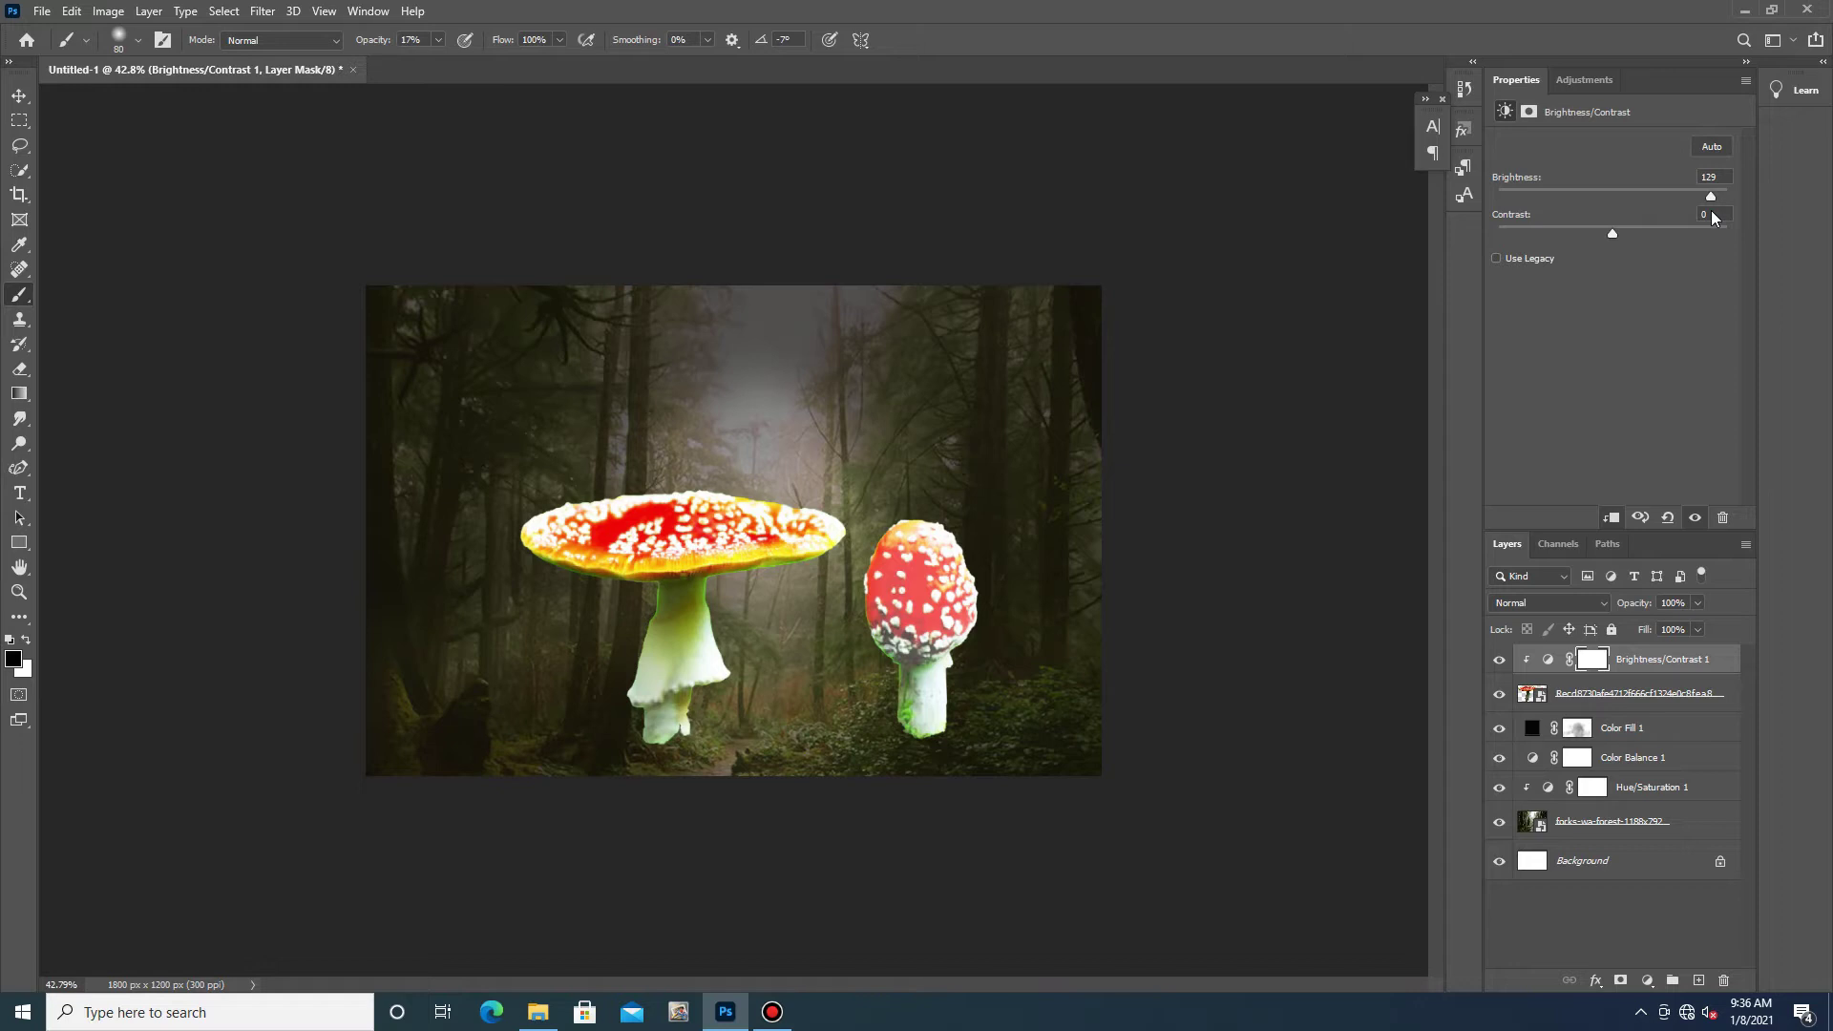
{"action": "mouse_move", "coordinate": [1709, 211]}
{"action": "left_mouse_down"}
{"action": "mouse_move", "coordinate": [1602, 250]}
{"action": "mouse_move", "coordinate": [1619, 246]}
{"action": "left_mouse_up"}
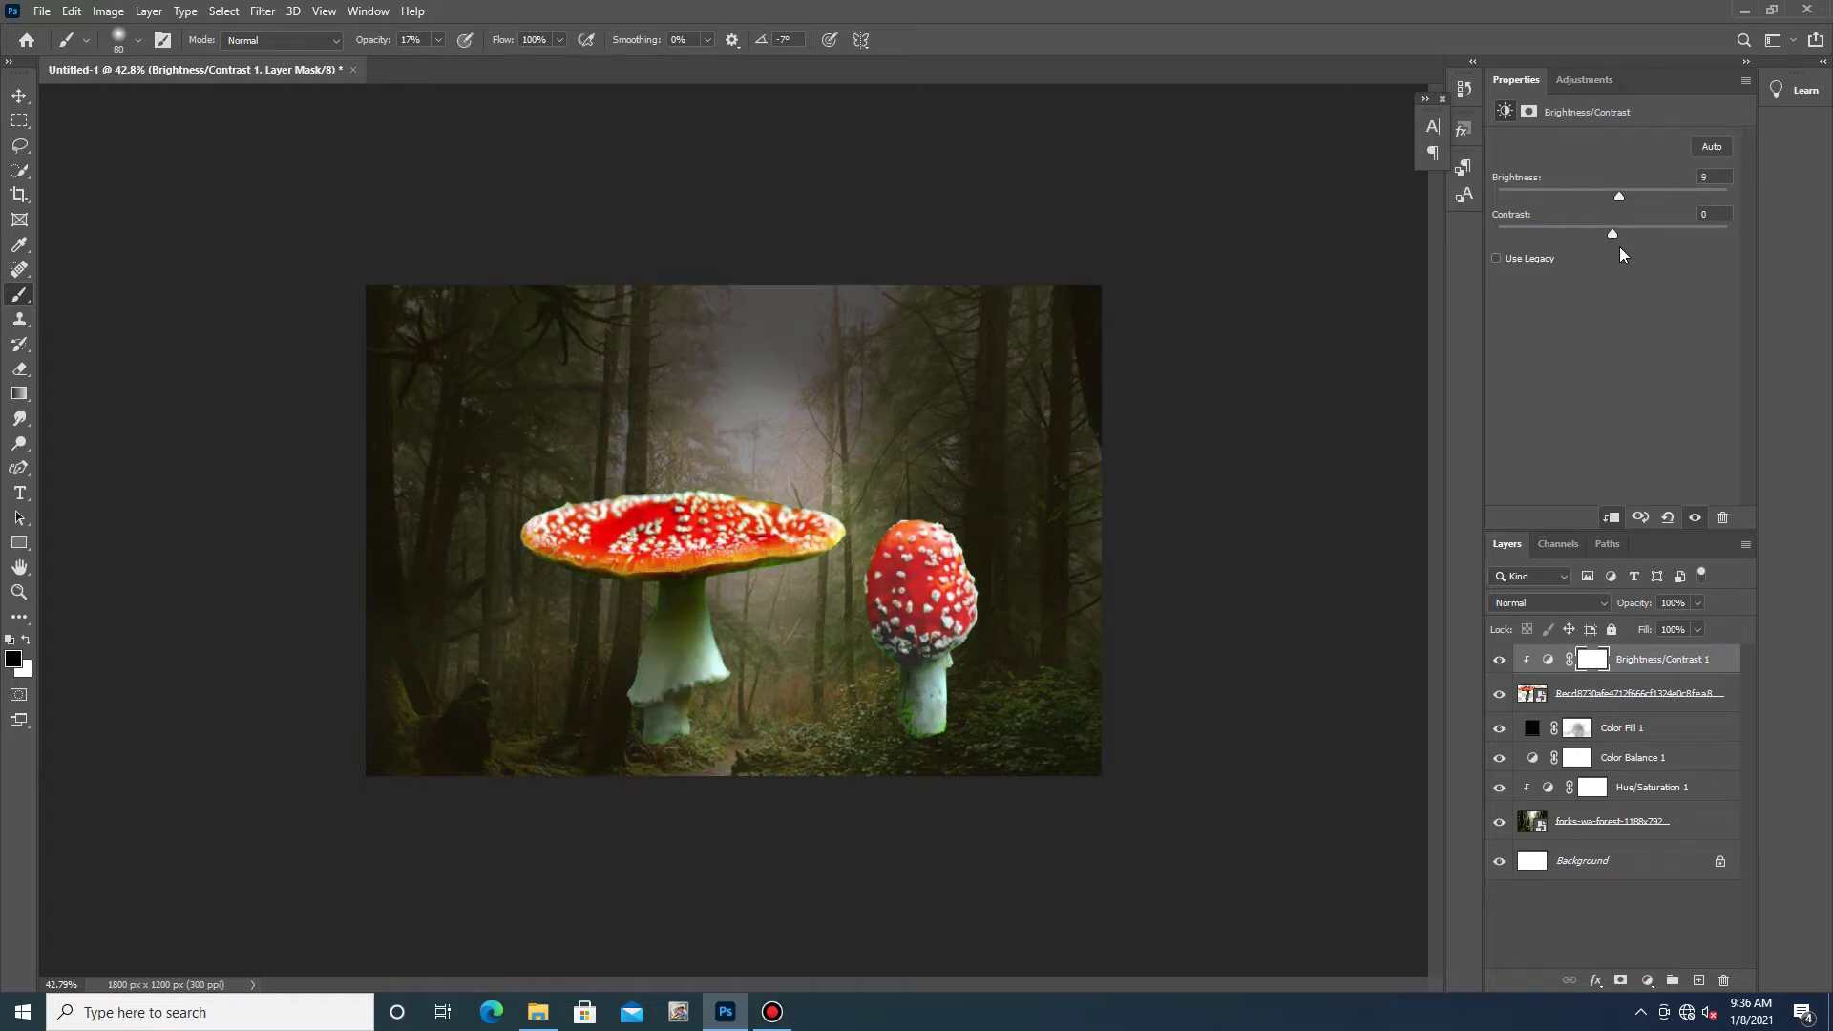
{"action": "left_click_drag", "start_coordinate": [1634, 246], "coordinate": [1663, 237]}
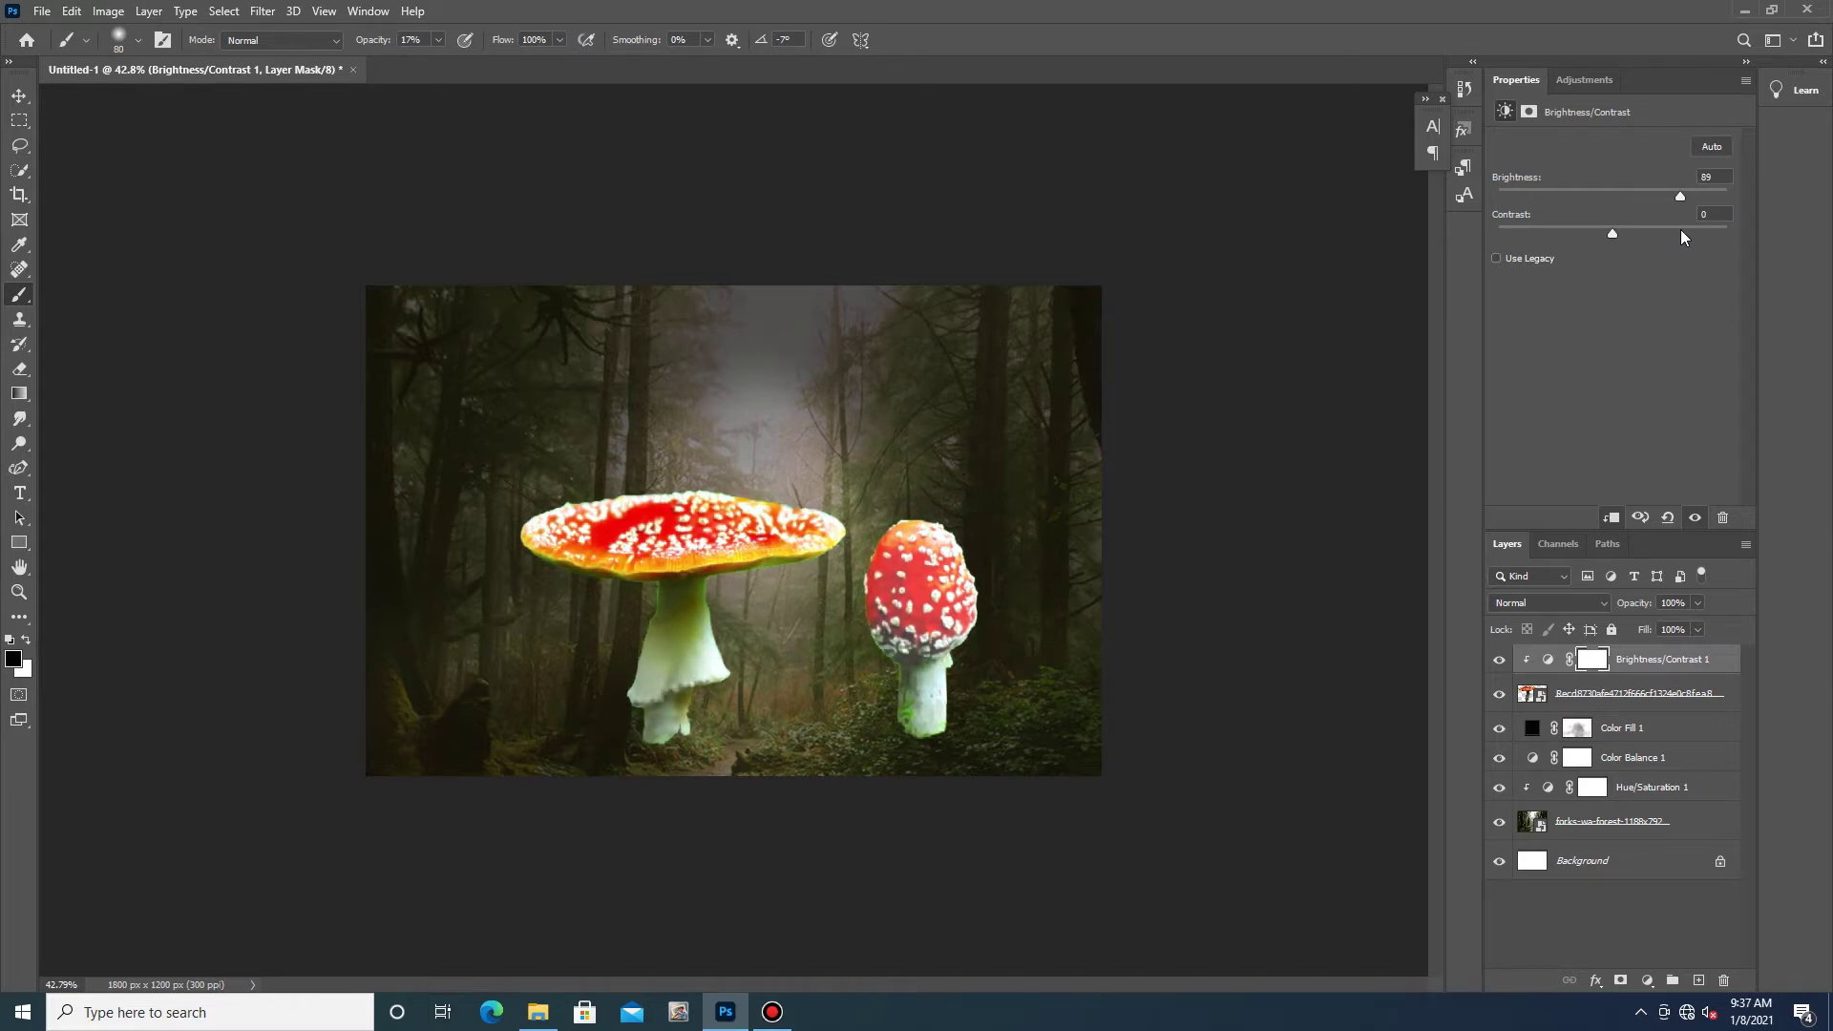
{"action": "left_click", "coordinate": [1650, 668]}
{"action": "left_click", "coordinate": [1580, 665]}
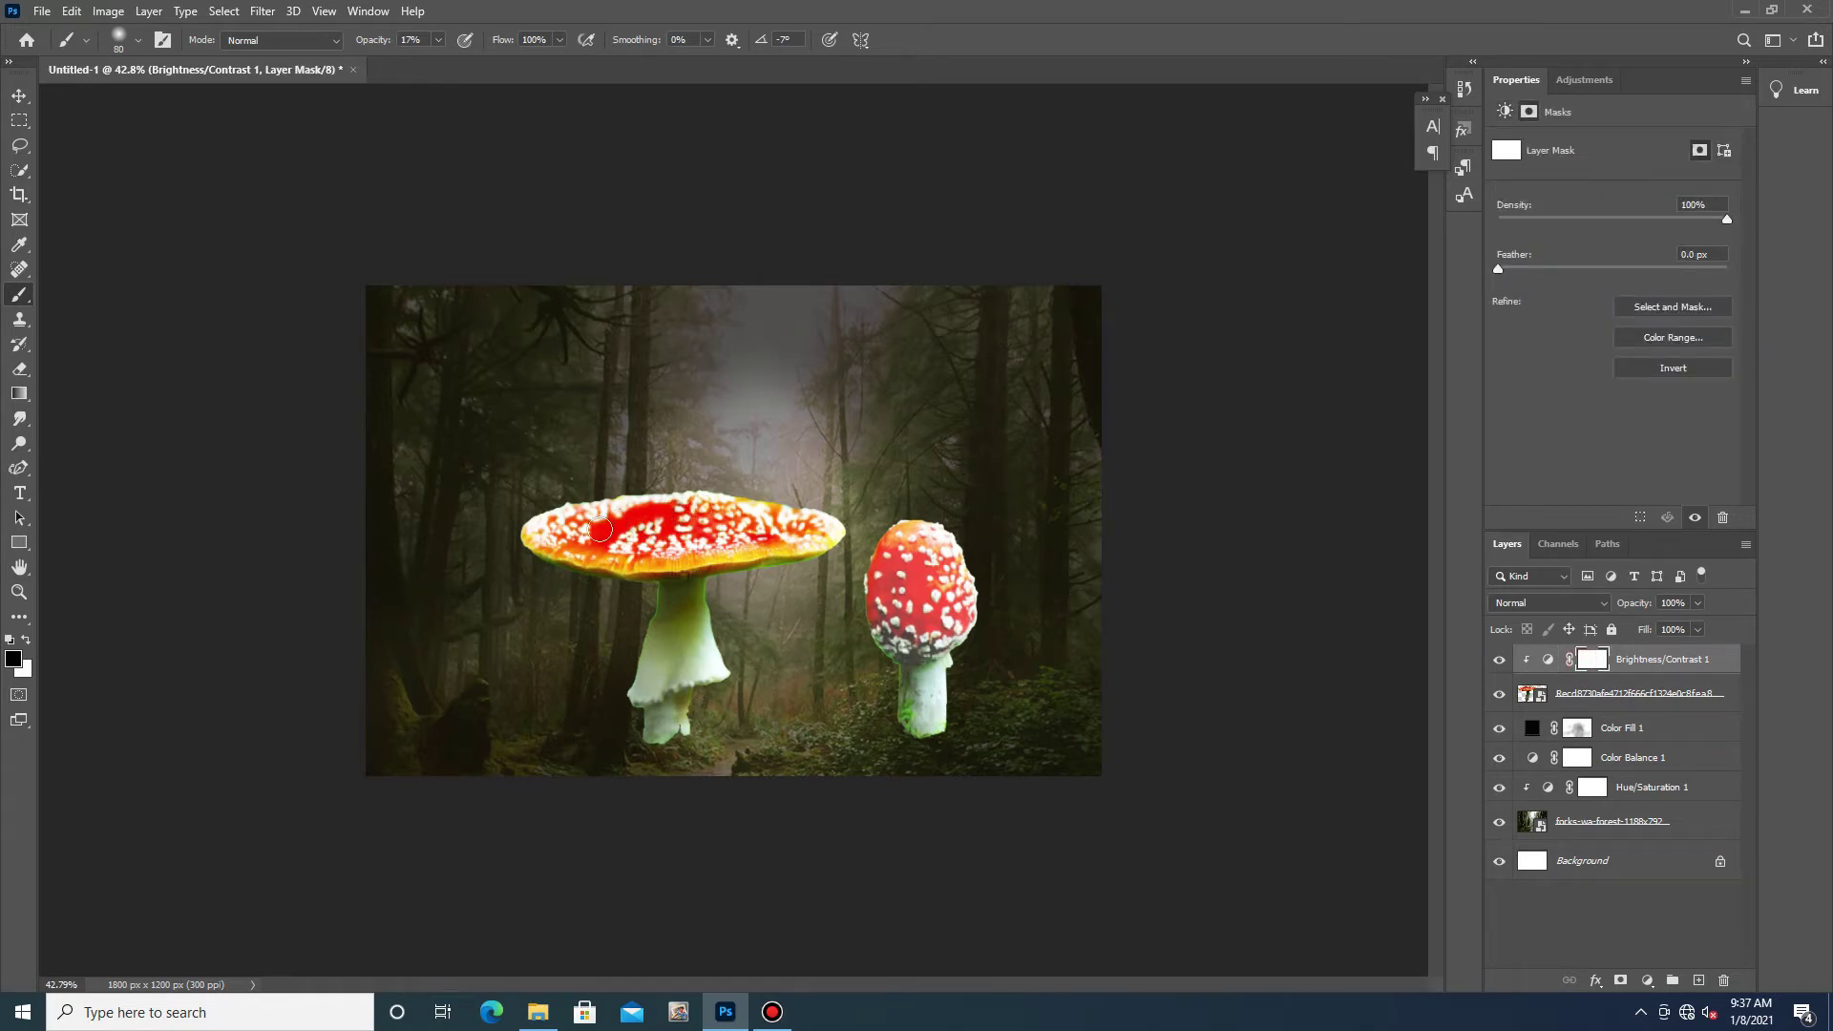
- With a 100% opacity black brush, mask the brightening along both caps' edges and the big stem
{"action": "mouse_move", "coordinate": [532, 520]}
{"action": "left_mouse_down"}
{"action": "mouse_move", "coordinate": [770, 515]}
{"action": "mouse_move", "coordinate": [684, 518]}
{"action": "left_mouse_up"}
{"action": "scroll", "coordinate": [683, 518], "scroll_direction": "up", "scroll_amount": 5}
{"action": "left_click_drag", "start_coordinate": [439, 50], "coordinate": [511, 61]}
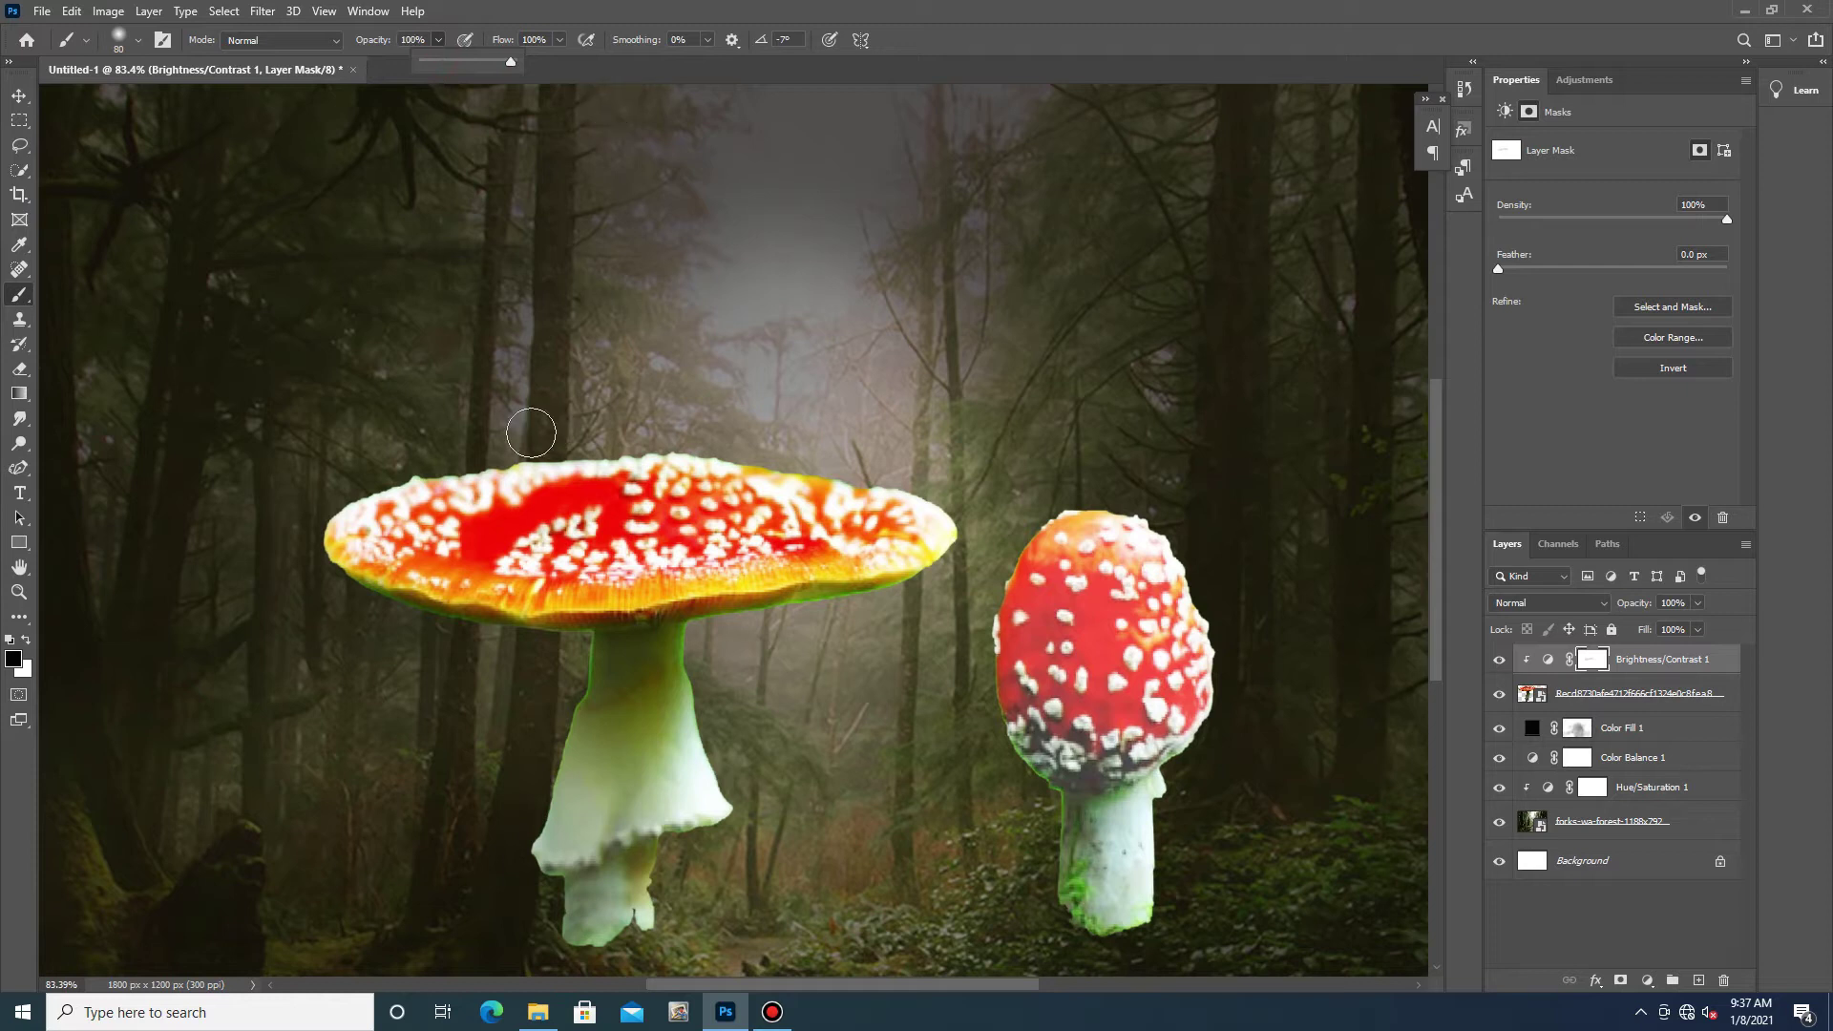
{"action": "left_click_drag", "start_coordinate": [673, 495], "coordinate": [667, 504]}
{"action": "mouse_move", "coordinate": [526, 541]}
{"action": "left_mouse_down"}
{"action": "mouse_move", "coordinate": [497, 520]}
{"action": "mouse_move", "coordinate": [368, 535]}
{"action": "mouse_move", "coordinate": [534, 487]}
{"action": "mouse_move", "coordinate": [733, 488]}
{"action": "mouse_move", "coordinate": [668, 563]}
{"action": "mouse_move", "coordinate": [478, 573]}
{"action": "mouse_move", "coordinate": [382, 554]}
{"action": "mouse_move", "coordinate": [902, 530]}
{"action": "mouse_move", "coordinate": [862, 540]}
{"action": "mouse_move", "coordinate": [822, 506]}
{"action": "mouse_move", "coordinate": [688, 486]}
{"action": "left_mouse_up"}
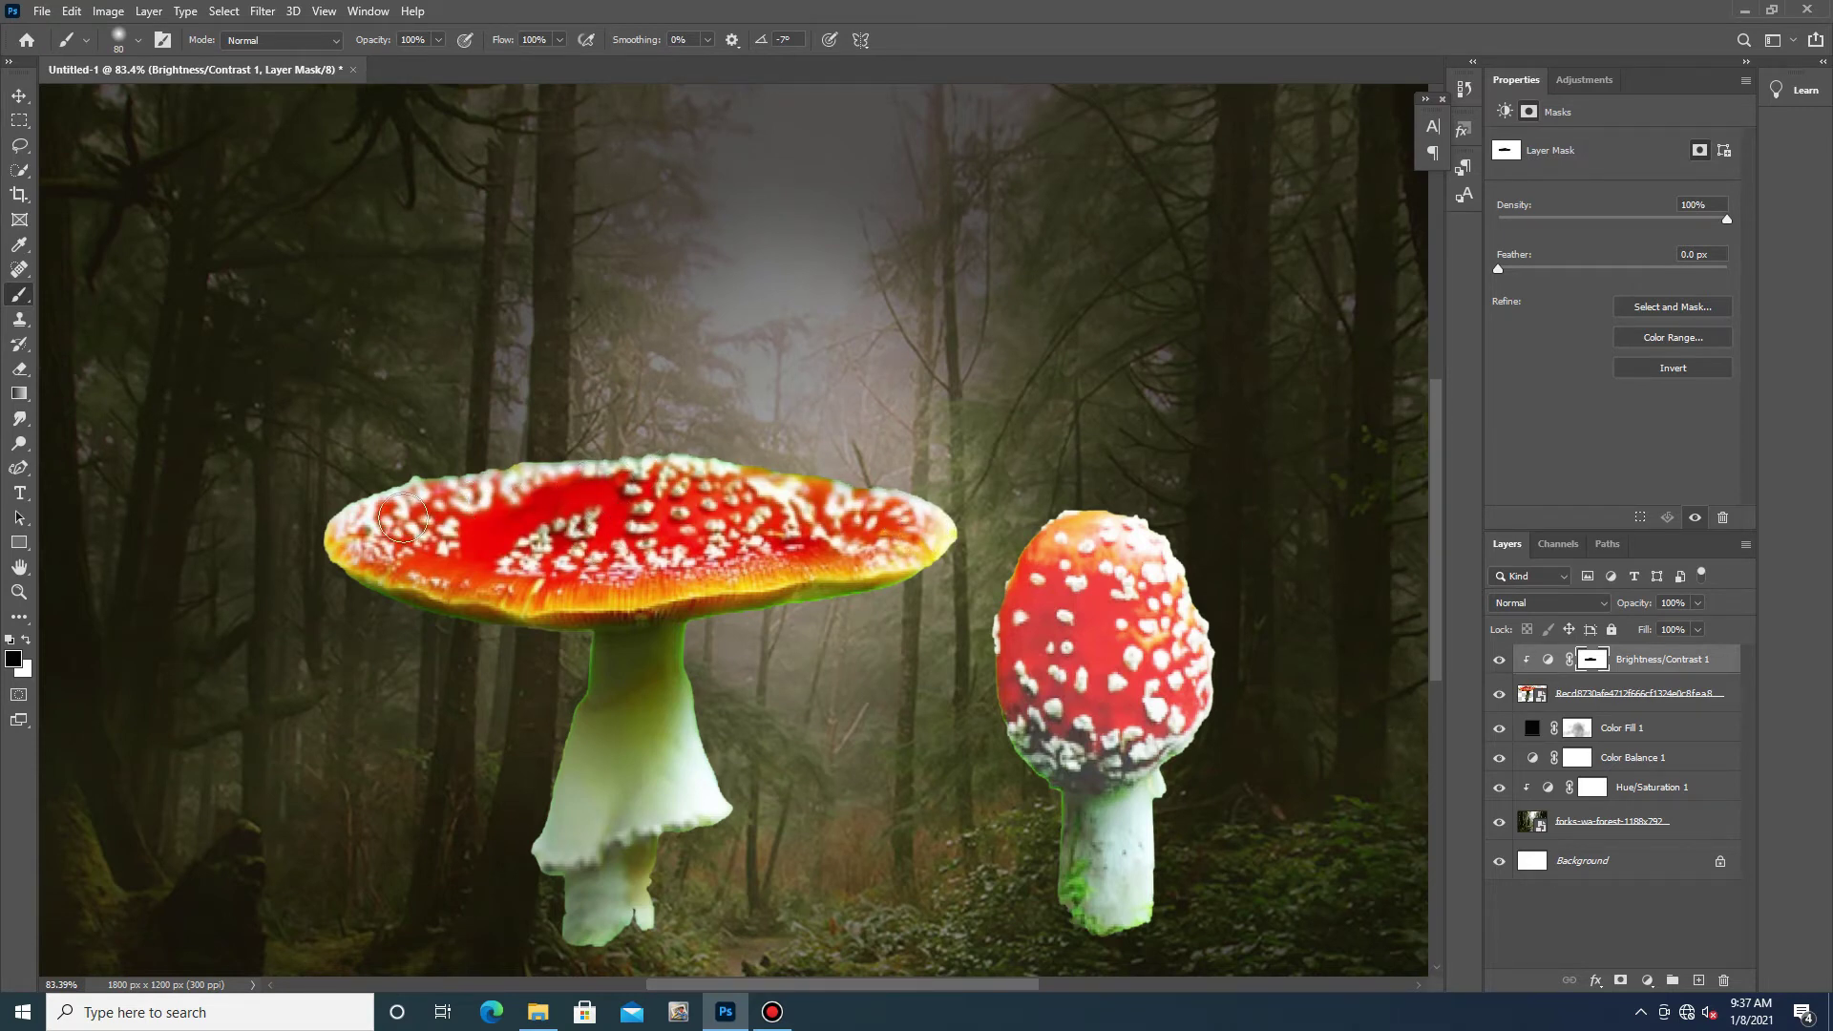
{"action": "left_click_drag", "start_coordinate": [361, 523], "coordinate": [687, 468]}
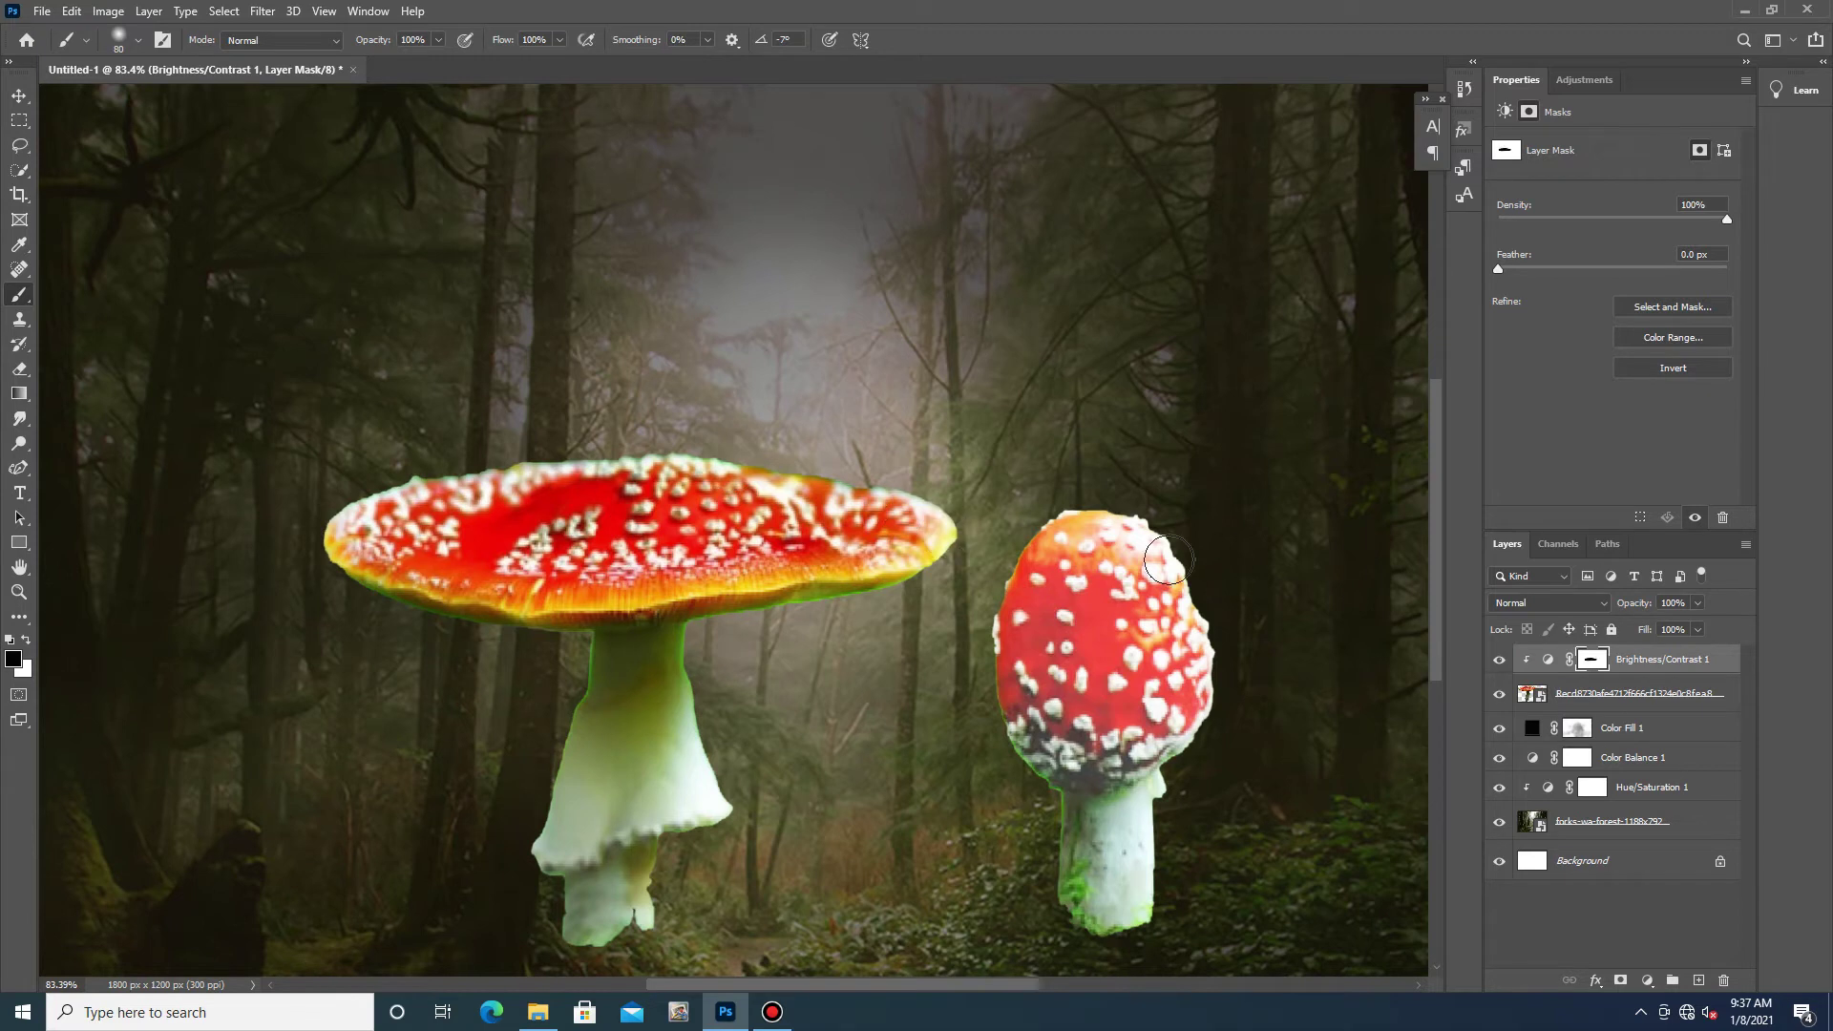
{"action": "left_click_drag", "start_coordinate": [1184, 563], "coordinate": [1132, 534]}
{"action": "mouse_move", "coordinate": [1179, 768]}
{"action": "left_mouse_down"}
{"action": "mouse_move", "coordinate": [1169, 802]}
{"action": "mouse_move", "coordinate": [1161, 697]}
{"action": "mouse_move", "coordinate": [1087, 536]}
{"action": "mouse_move", "coordinate": [1137, 754]}
{"action": "mouse_move", "coordinate": [1098, 888]}
{"action": "mouse_move", "coordinate": [1127, 940]}
{"action": "mouse_move", "coordinate": [1149, 764]}
{"action": "mouse_move", "coordinate": [1183, 748]}
{"action": "left_mouse_up"}
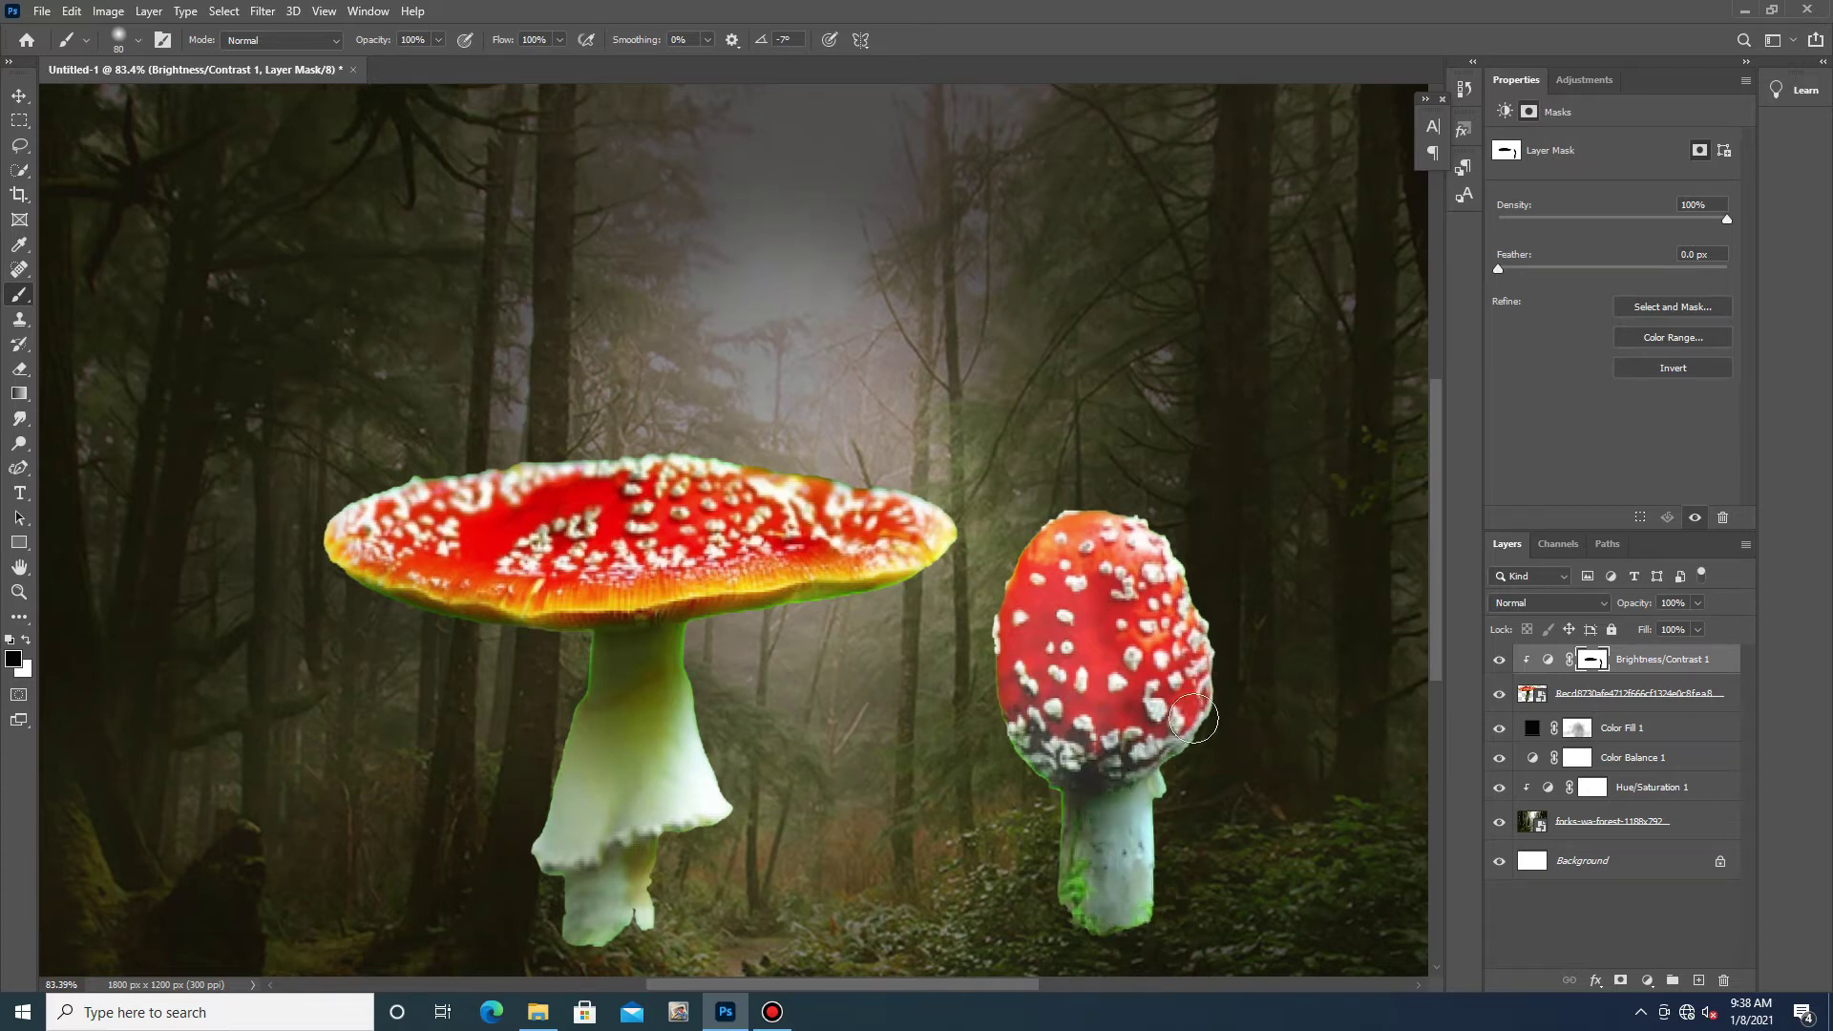
{"action": "left_click_drag", "start_coordinate": [1185, 665], "coordinate": [1191, 600]}
{"action": "mouse_move", "coordinate": [625, 659]}
{"action": "left_mouse_down"}
{"action": "mouse_move", "coordinate": [558, 840]}
{"action": "mouse_move", "coordinate": [564, 761]}
{"action": "mouse_move", "coordinate": [659, 859]}
{"action": "mouse_move", "coordinate": [662, 786]}
{"action": "mouse_move", "coordinate": [635, 859]}
{"action": "mouse_move", "coordinate": [635, 840]}
{"action": "mouse_move", "coordinate": [581, 825]}
{"action": "left_mouse_up"}
- Paint white to restore brightening along the big stem's left and right edges
{"action": "key", "text": "x"}
{"action": "left_click_drag", "start_coordinate": [577, 657], "coordinate": [525, 820]}
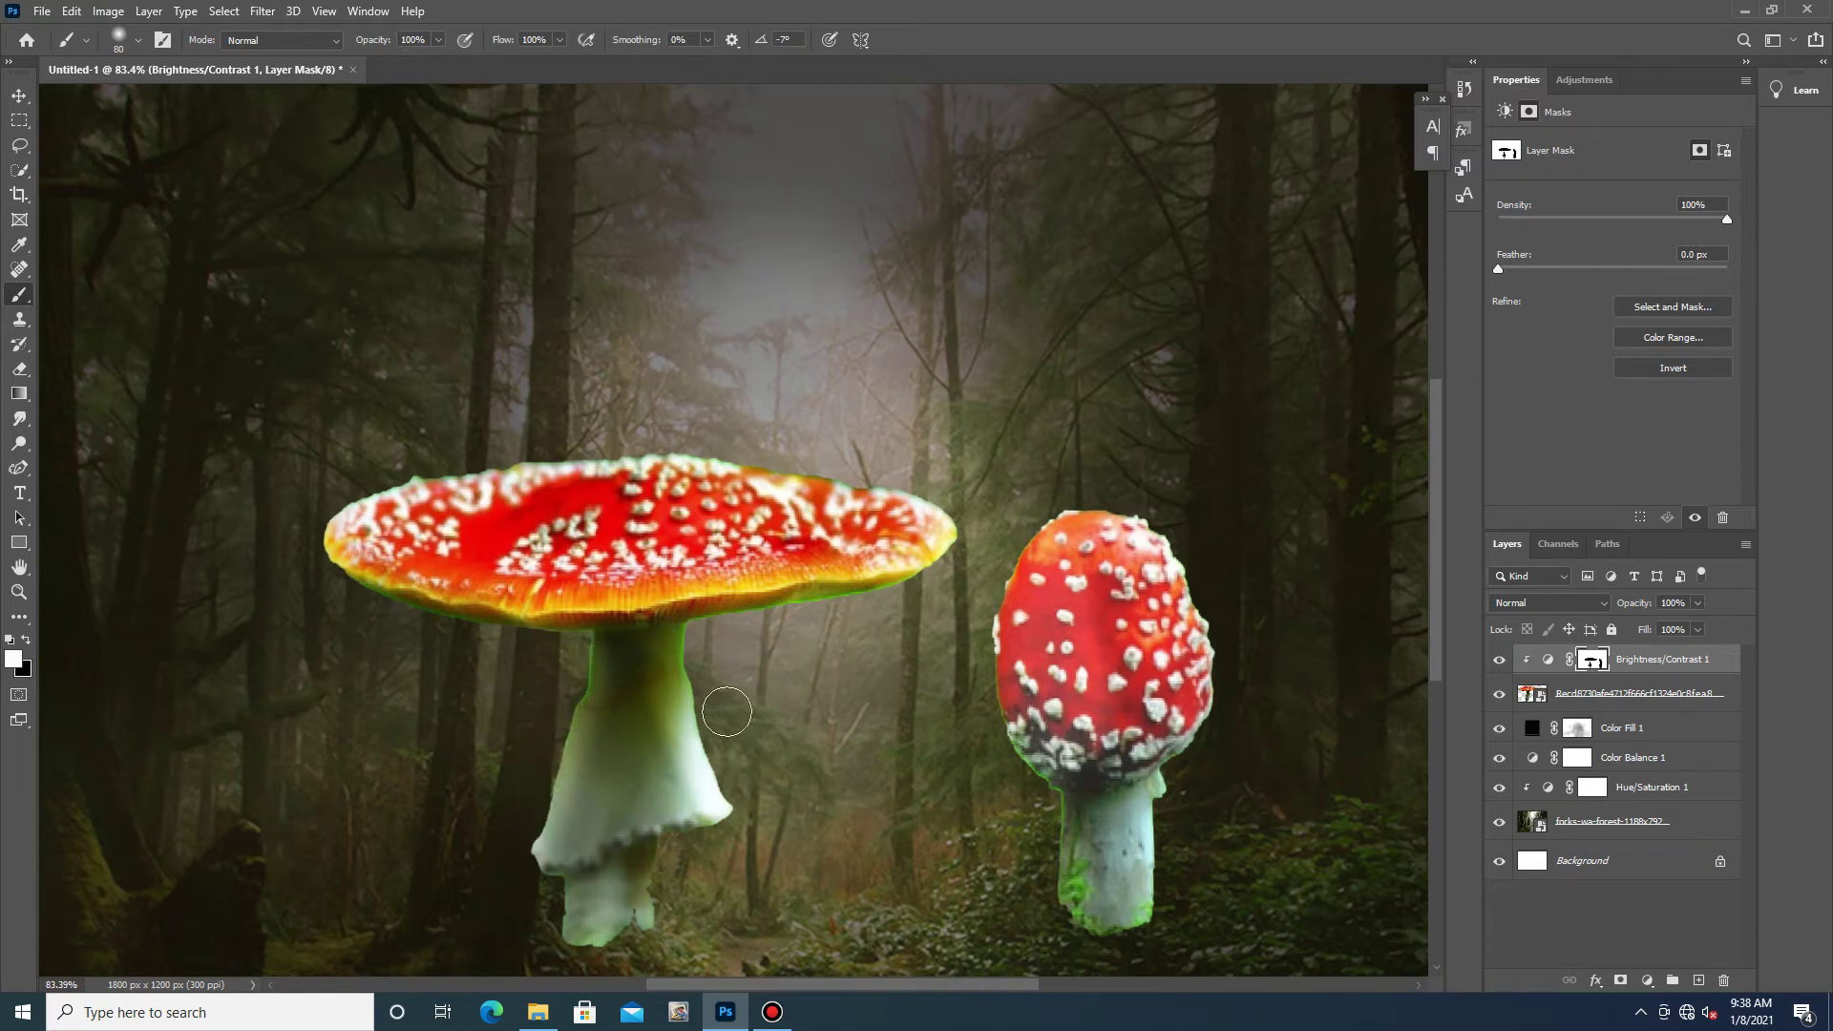
{"action": "left_click_drag", "start_coordinate": [709, 700], "coordinate": [705, 728]}
{"action": "left_click", "coordinate": [1548, 659]}
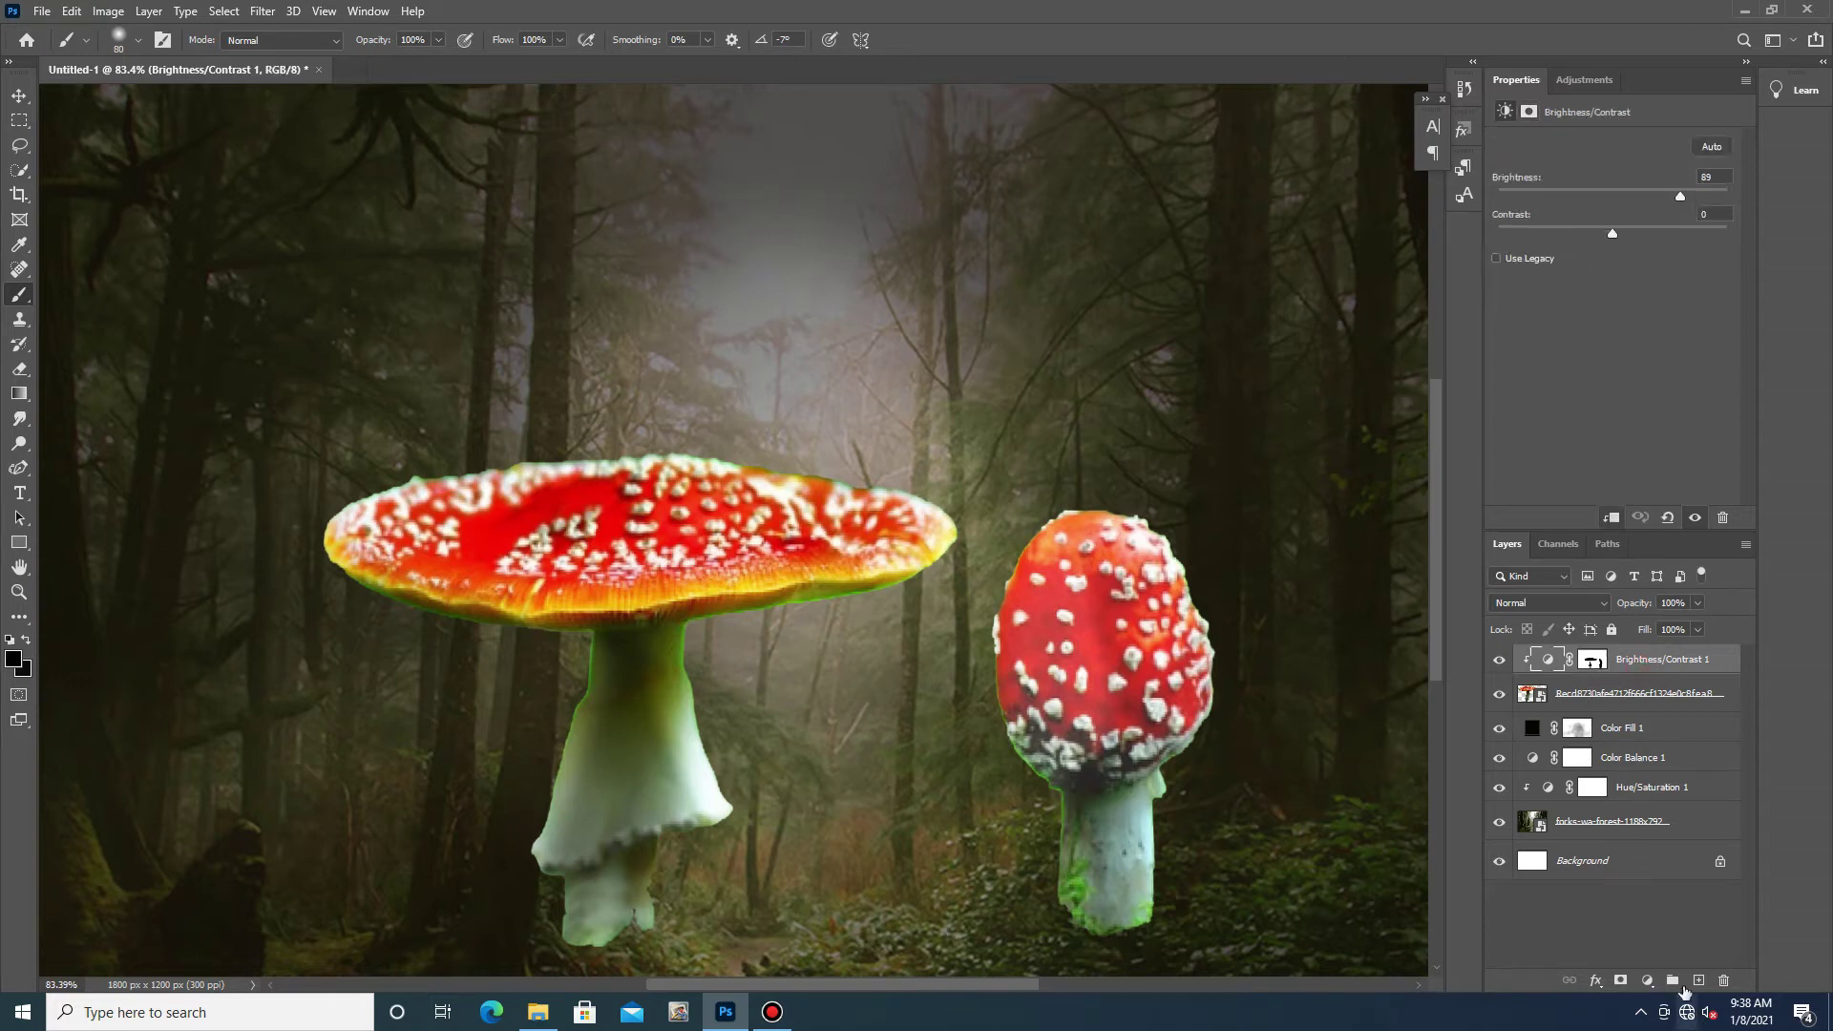
- On a new layer, brush soft black shading at 16% opacity over the mushroom caps and stems
{"action": "left_click", "coordinate": [1699, 981]}
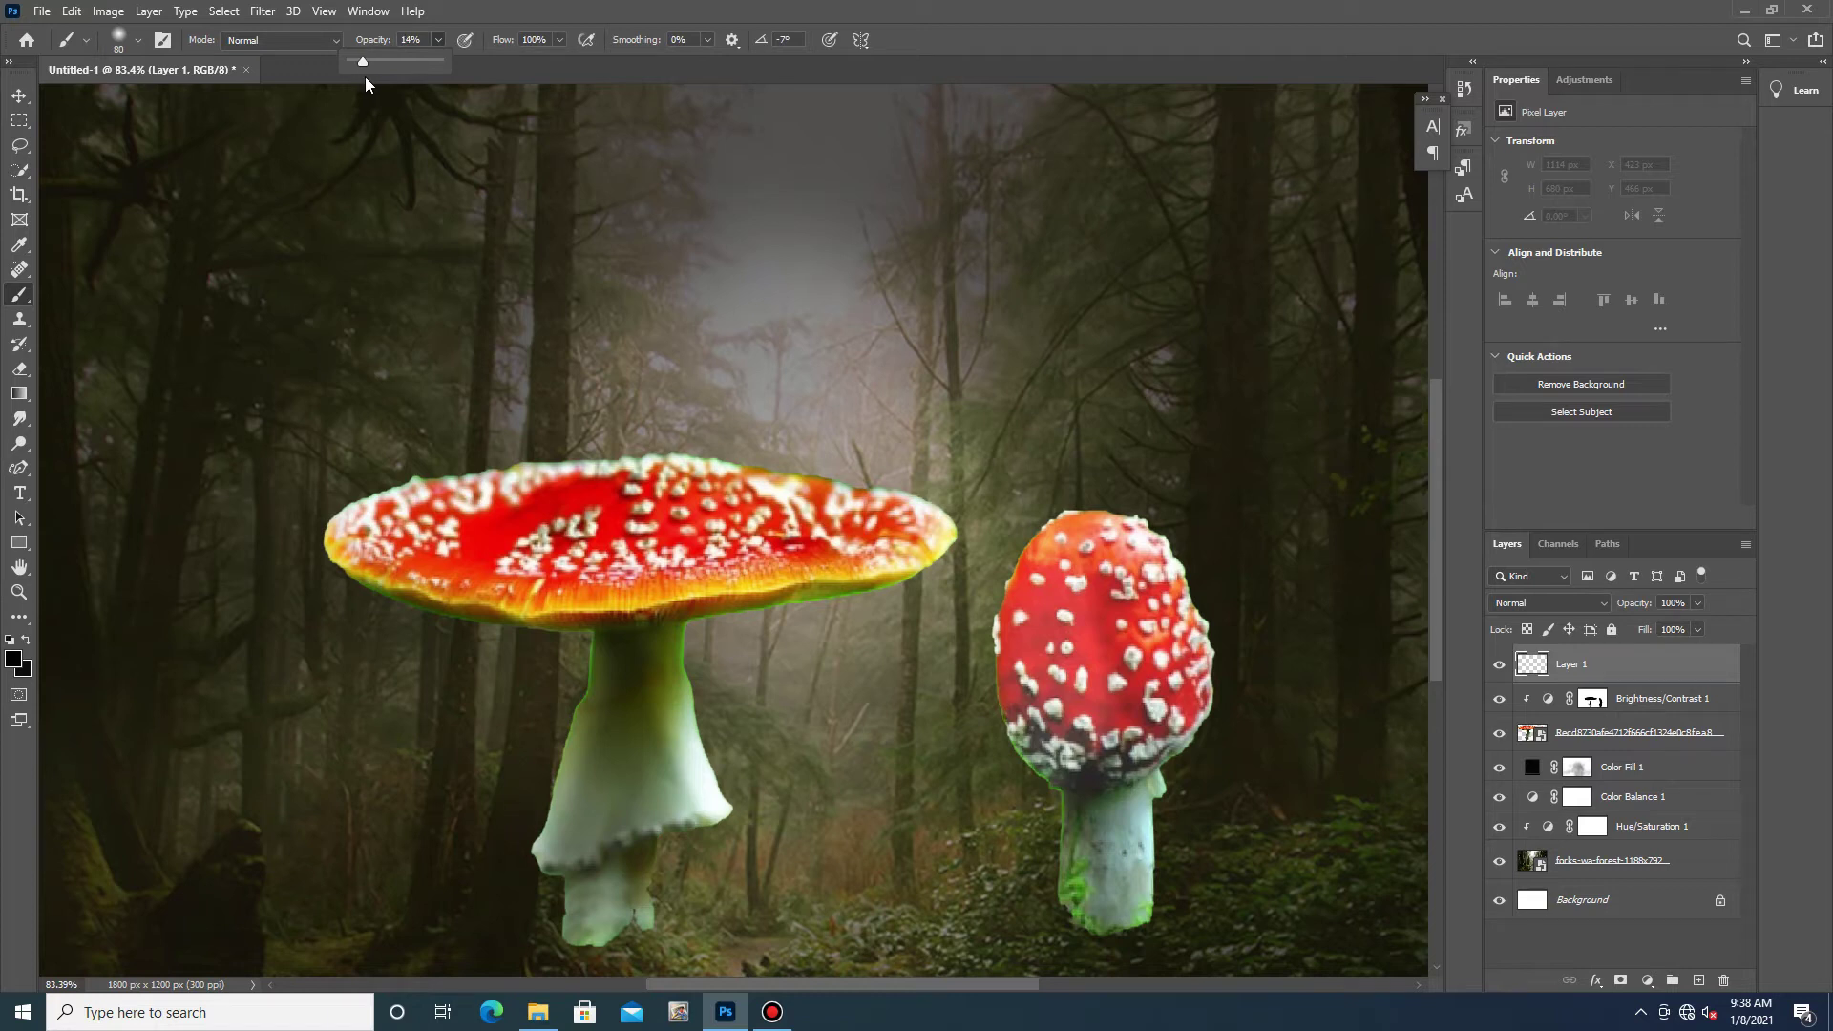
{"action": "left_click_drag", "start_coordinate": [366, 80], "coordinate": [368, 80]}
{"action": "left_click", "coordinate": [646, 528]}
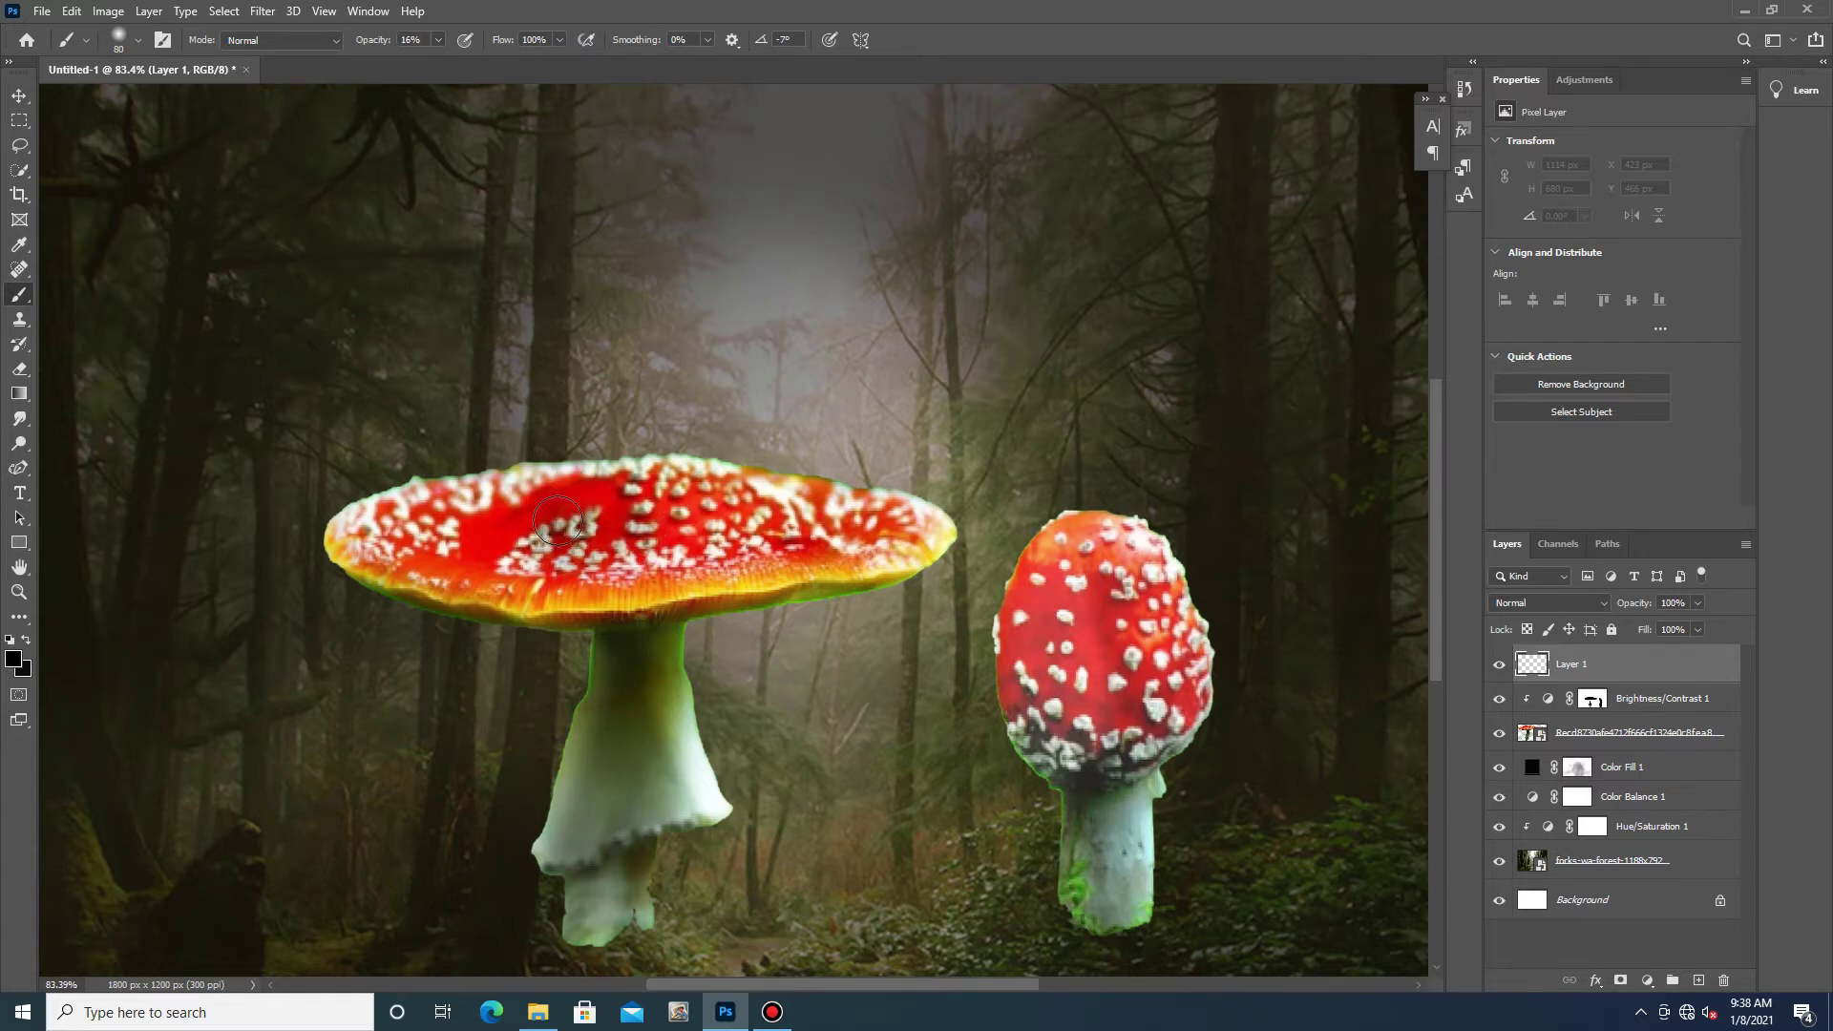
{"action": "mouse_move", "coordinate": [535, 524]}
{"action": "left_mouse_down"}
{"action": "mouse_move", "coordinate": [555, 518]}
{"action": "mouse_move", "coordinate": [623, 580]}
{"action": "left_mouse_up"}
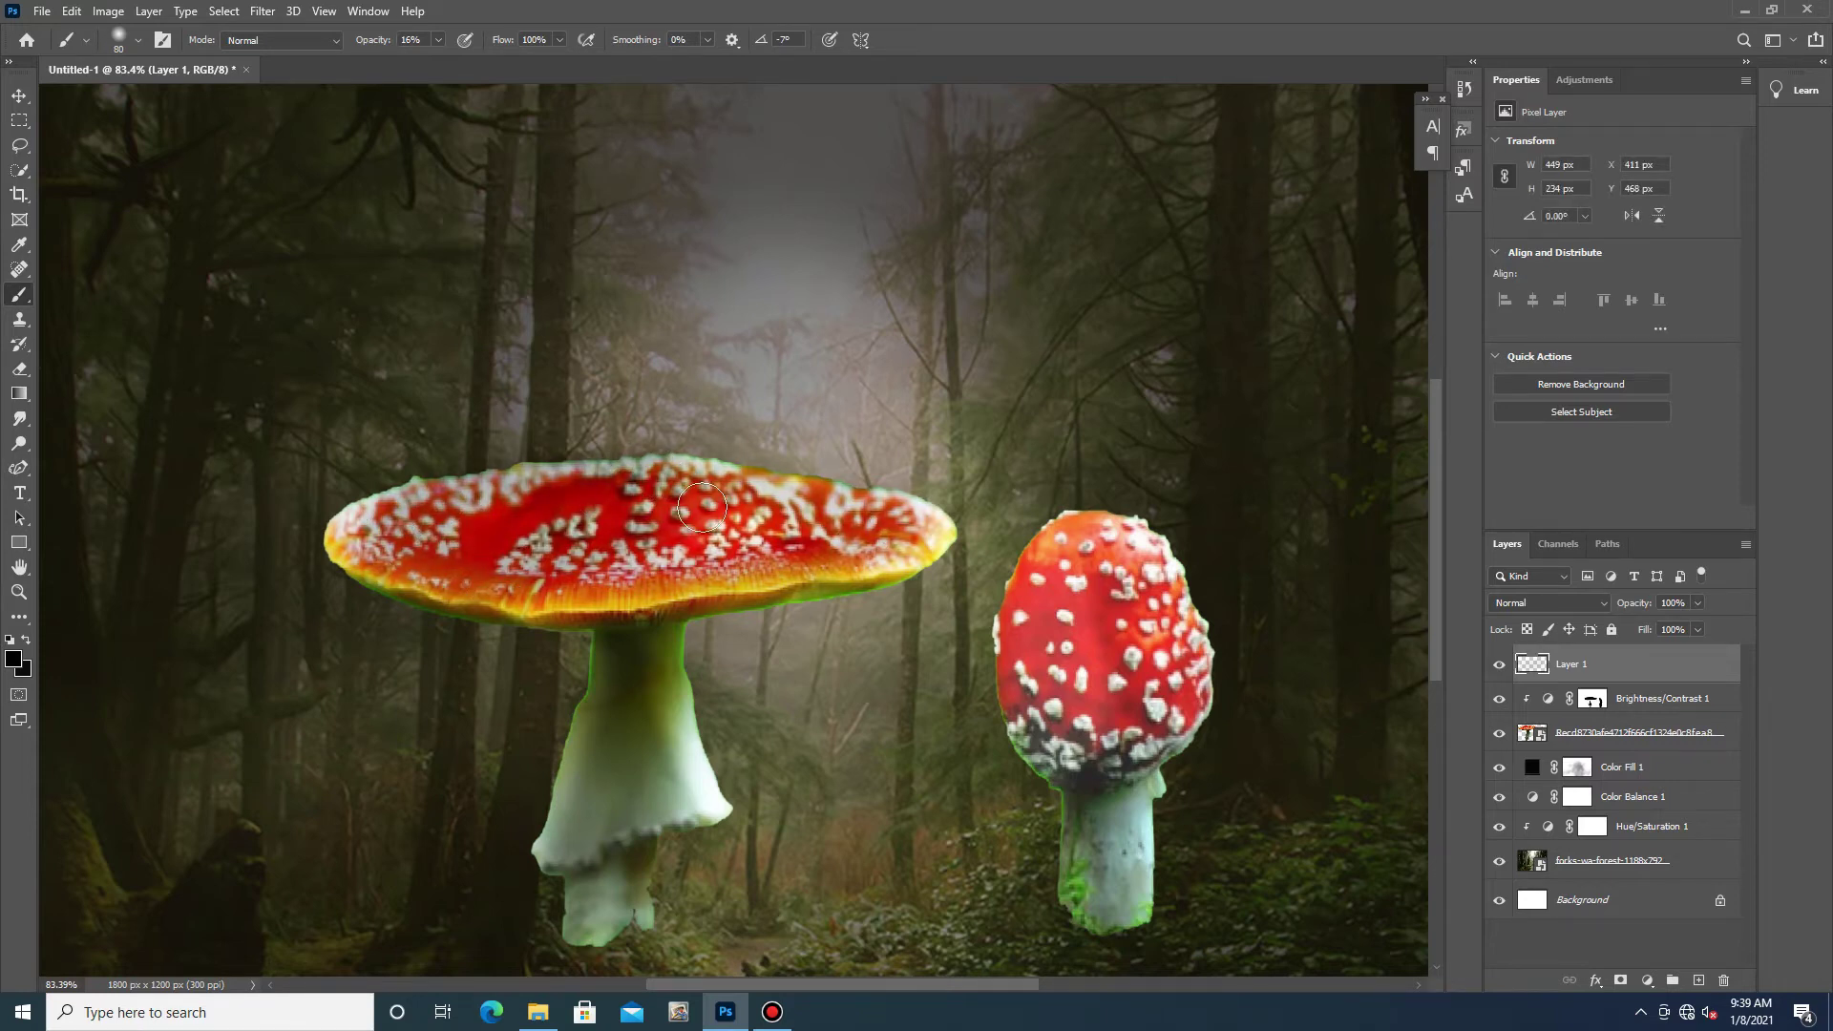
{"action": "mouse_move", "coordinate": [896, 536]}
{"action": "left_mouse_down"}
{"action": "mouse_move", "coordinate": [690, 504]}
{"action": "mouse_move", "coordinate": [1293, 643]}
{"action": "left_mouse_up"}
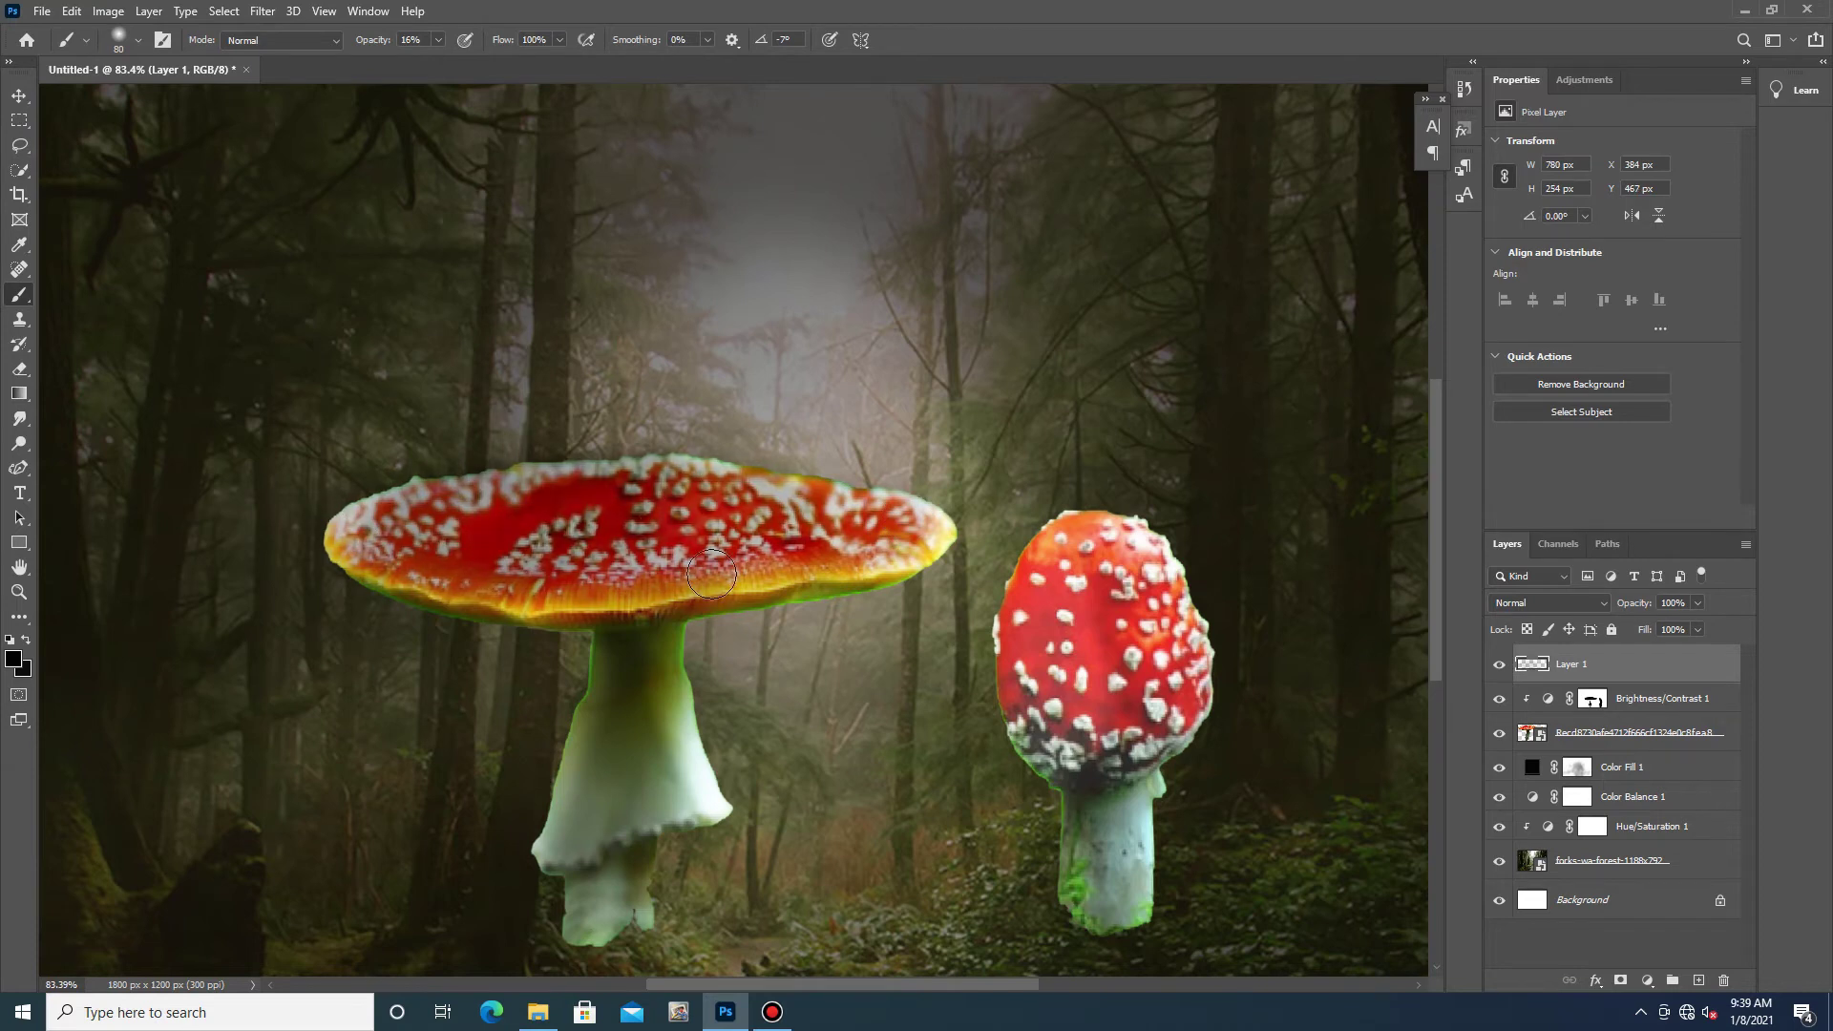
{"action": "mouse_move", "coordinate": [329, 539]}
{"action": "left_mouse_down"}
{"action": "mouse_move", "coordinate": [1186, 611]}
{"action": "mouse_move", "coordinate": [1137, 940]}
{"action": "left_mouse_up"}
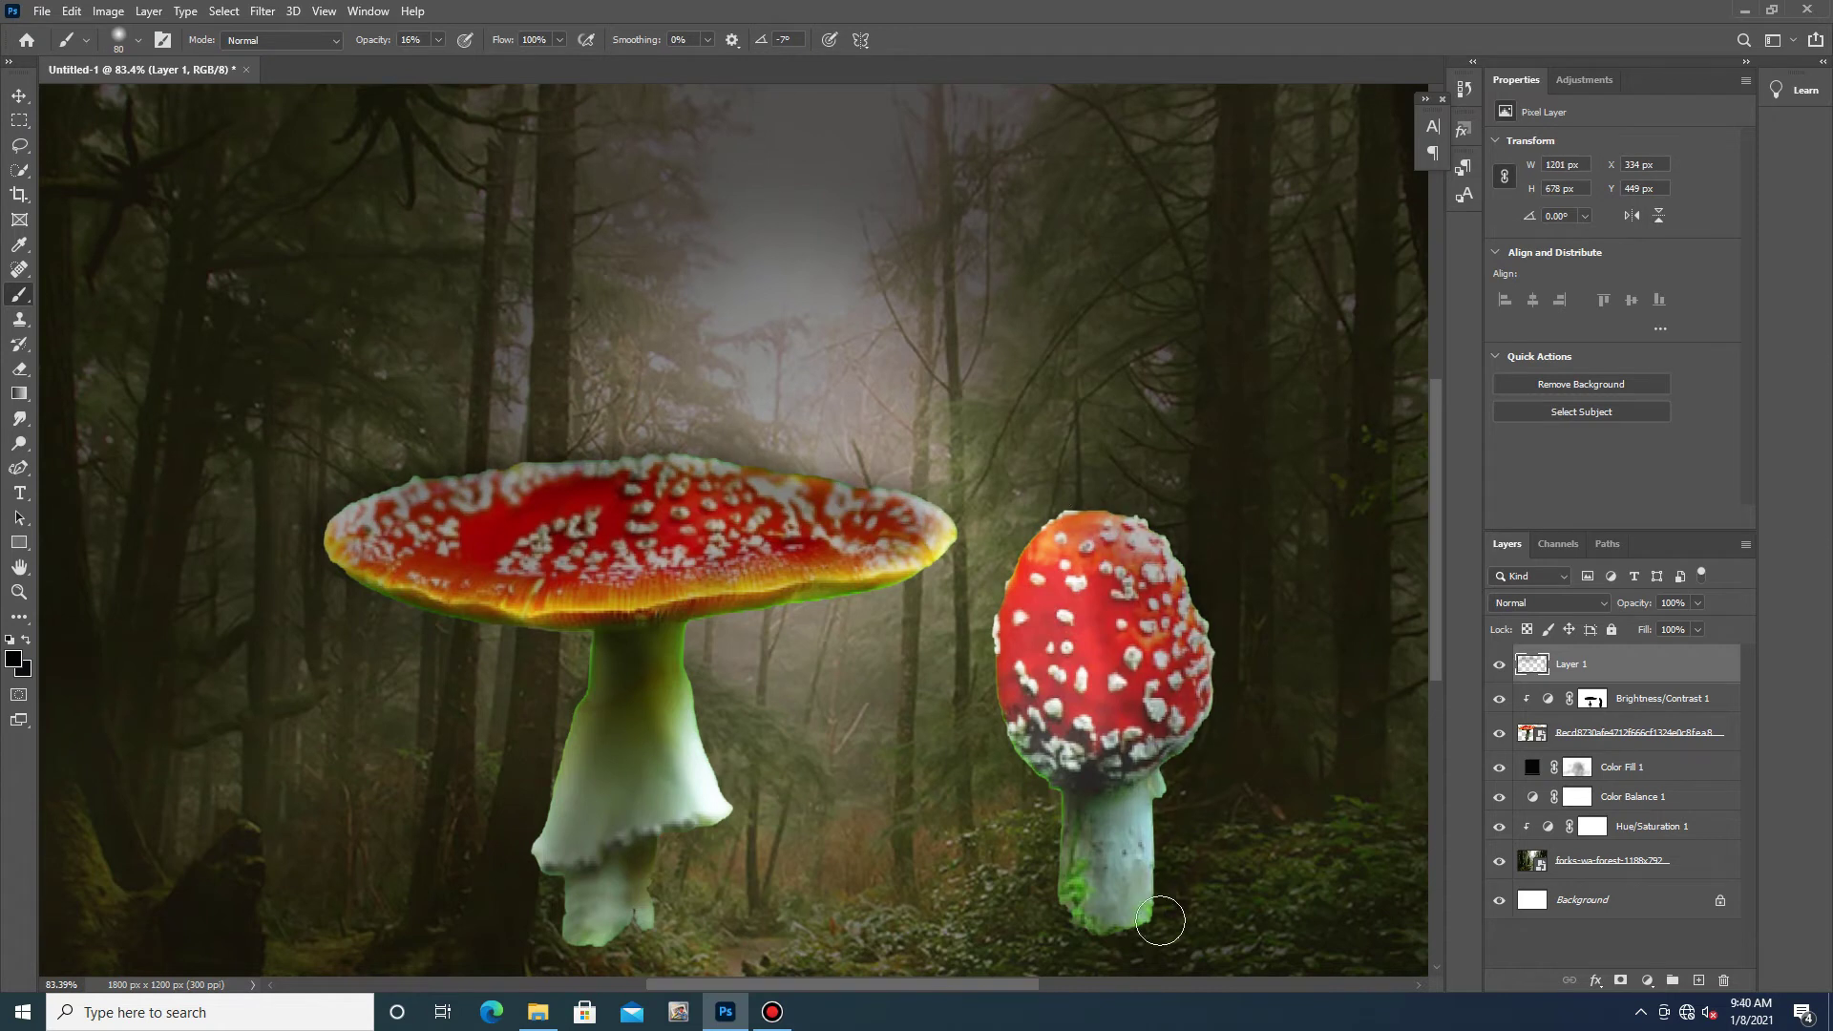
{"action": "left_click_drag", "start_coordinate": [638, 962], "coordinate": [645, 840]}
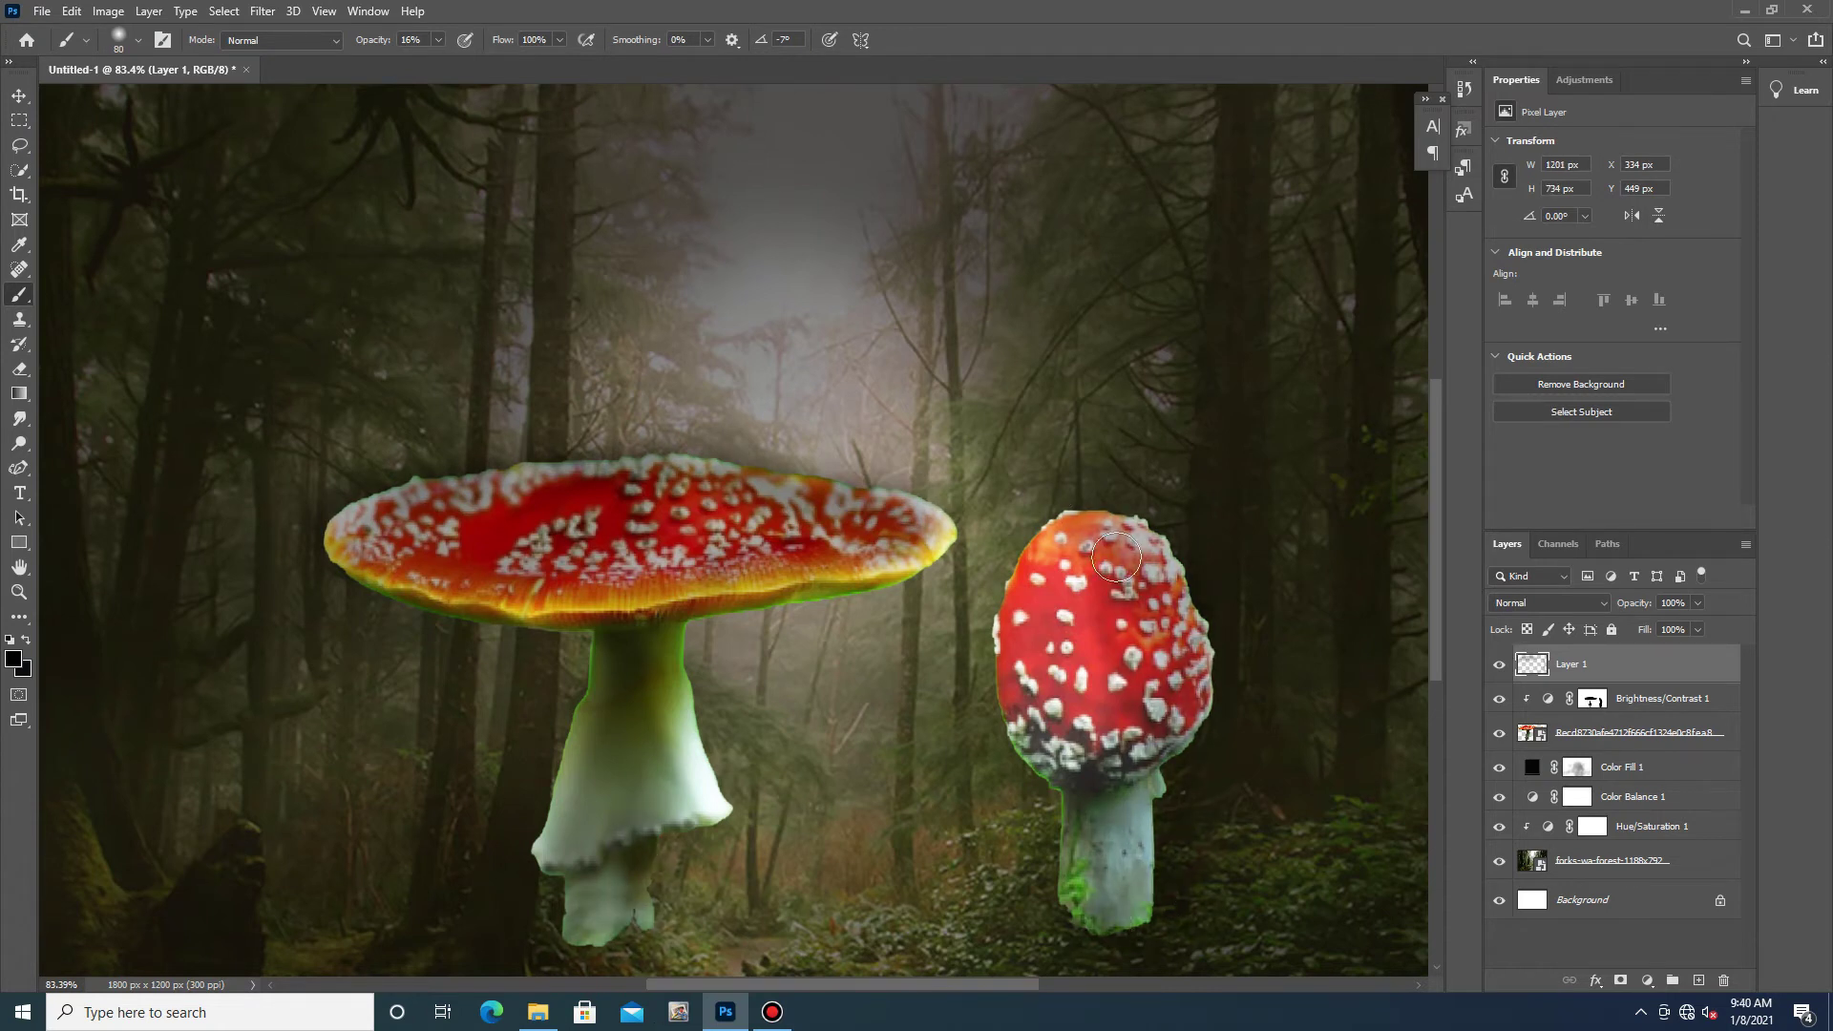
{"action": "mouse_move", "coordinate": [1098, 525]}
{"action": "left_mouse_down"}
{"action": "mouse_move", "coordinate": [1099, 643]}
{"action": "mouse_move", "coordinate": [1178, 614]}
{"action": "mouse_move", "coordinate": [1067, 721]}
{"action": "mouse_move", "coordinate": [1184, 688]}
{"action": "mouse_move", "coordinate": [1146, 783]}
{"action": "mouse_move", "coordinate": [1136, 907]}
{"action": "mouse_move", "coordinate": [1164, 773]}
{"action": "mouse_move", "coordinate": [1079, 744]}
{"action": "left_mouse_up"}
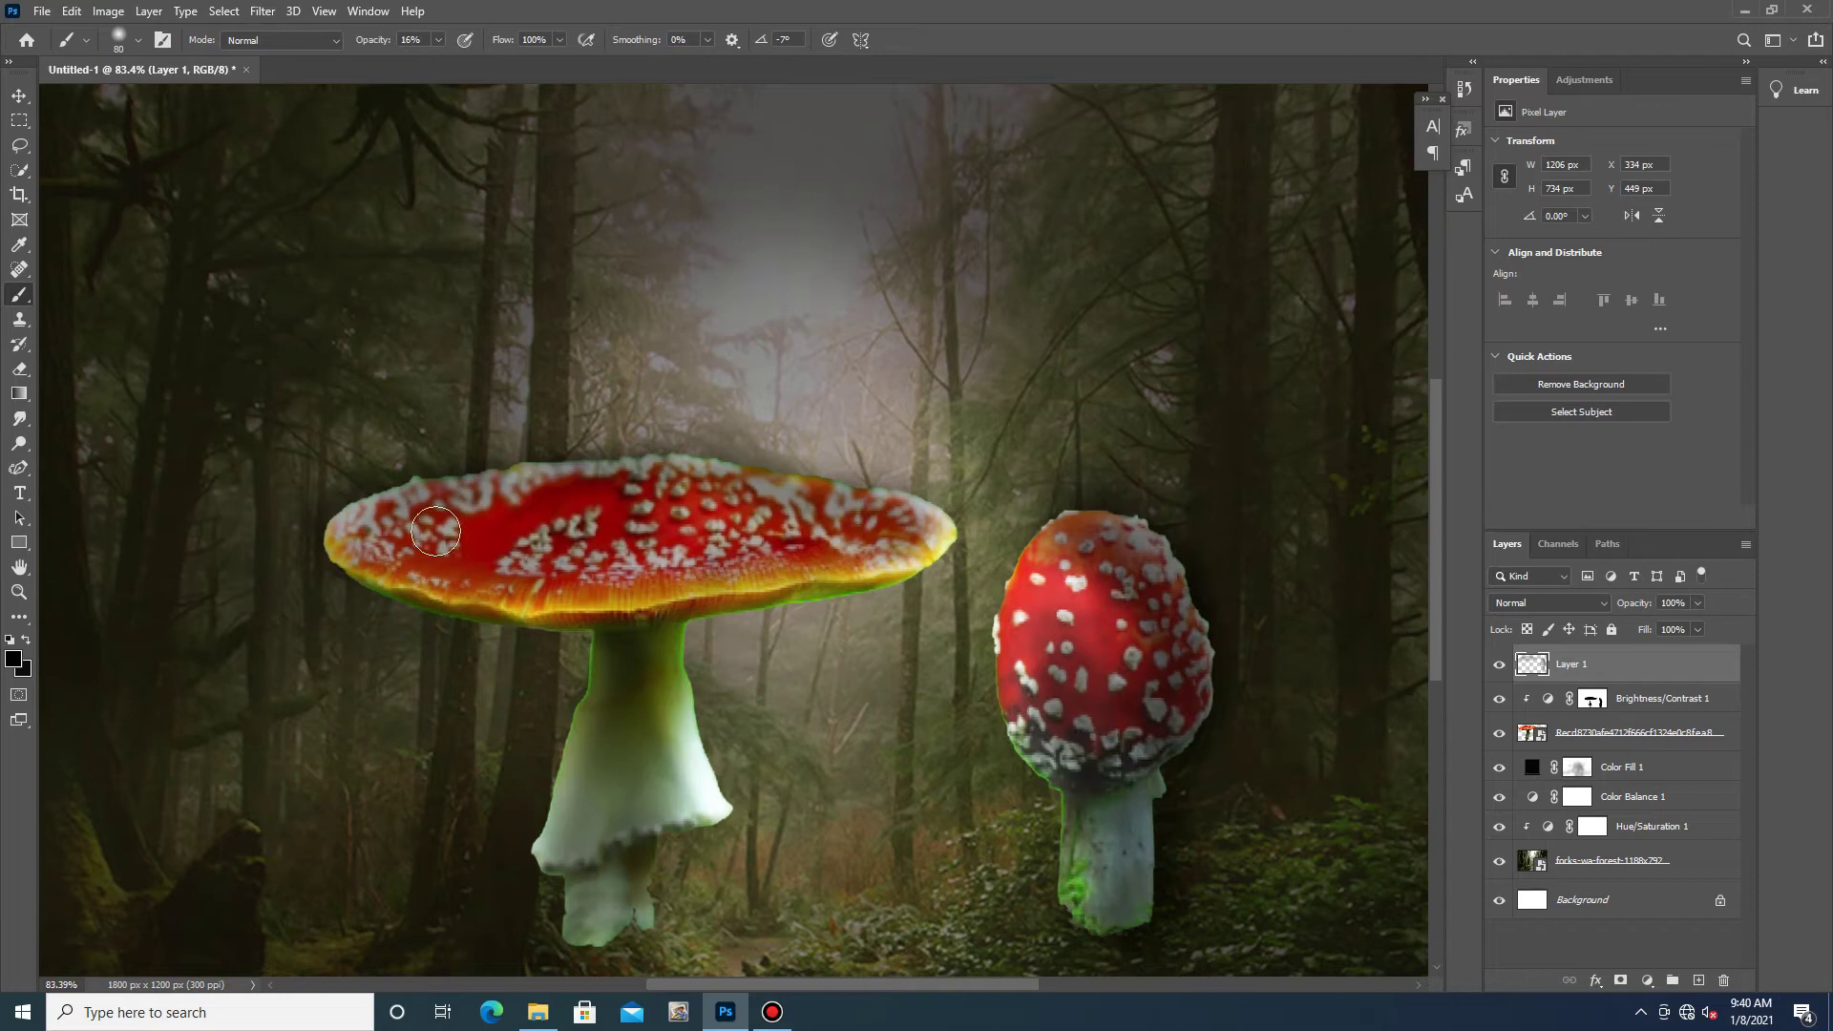
{"action": "left_click_drag", "start_coordinate": [434, 530], "coordinate": [707, 551]}
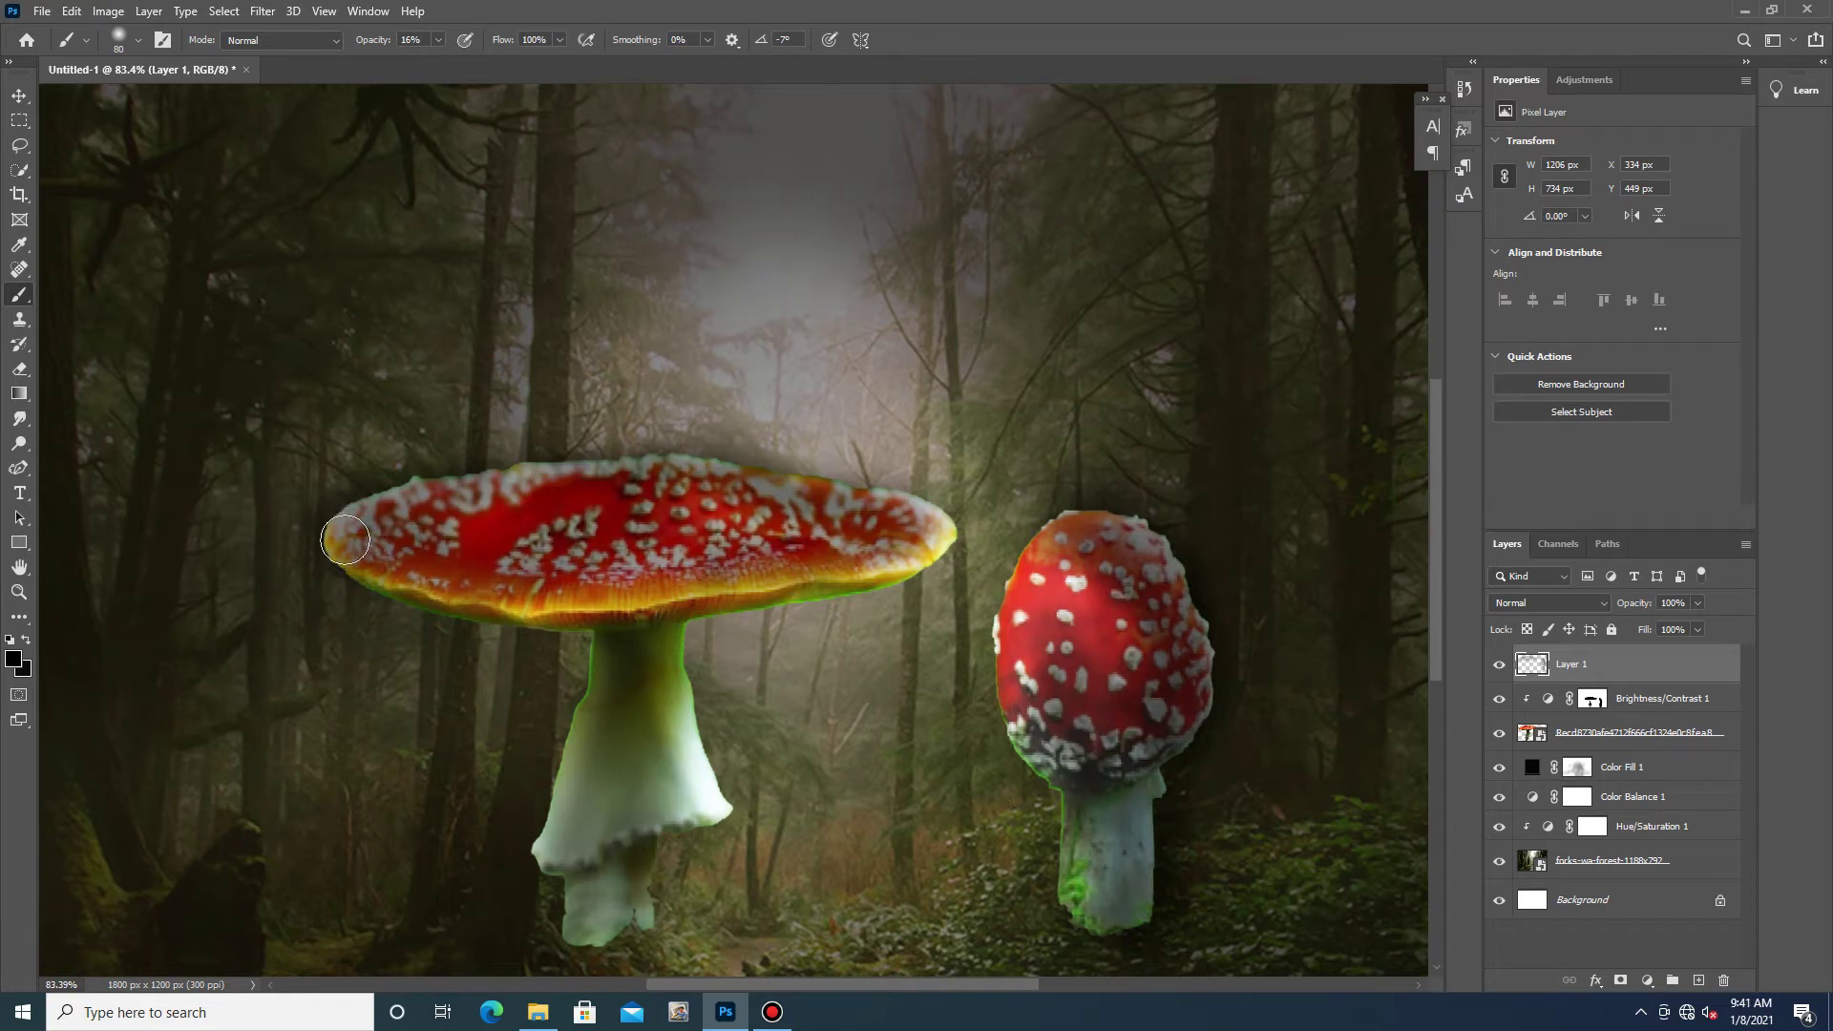
{"action": "scroll", "coordinate": [776, 527], "scroll_direction": "down", "scroll_amount": 5}
{"action": "scroll", "coordinate": [776, 526], "scroll_direction": "up", "scroll_amount": 8}
- Switch to white and paint a faint haze along the big cap's top
{"action": "left_click", "coordinate": [15, 657]}
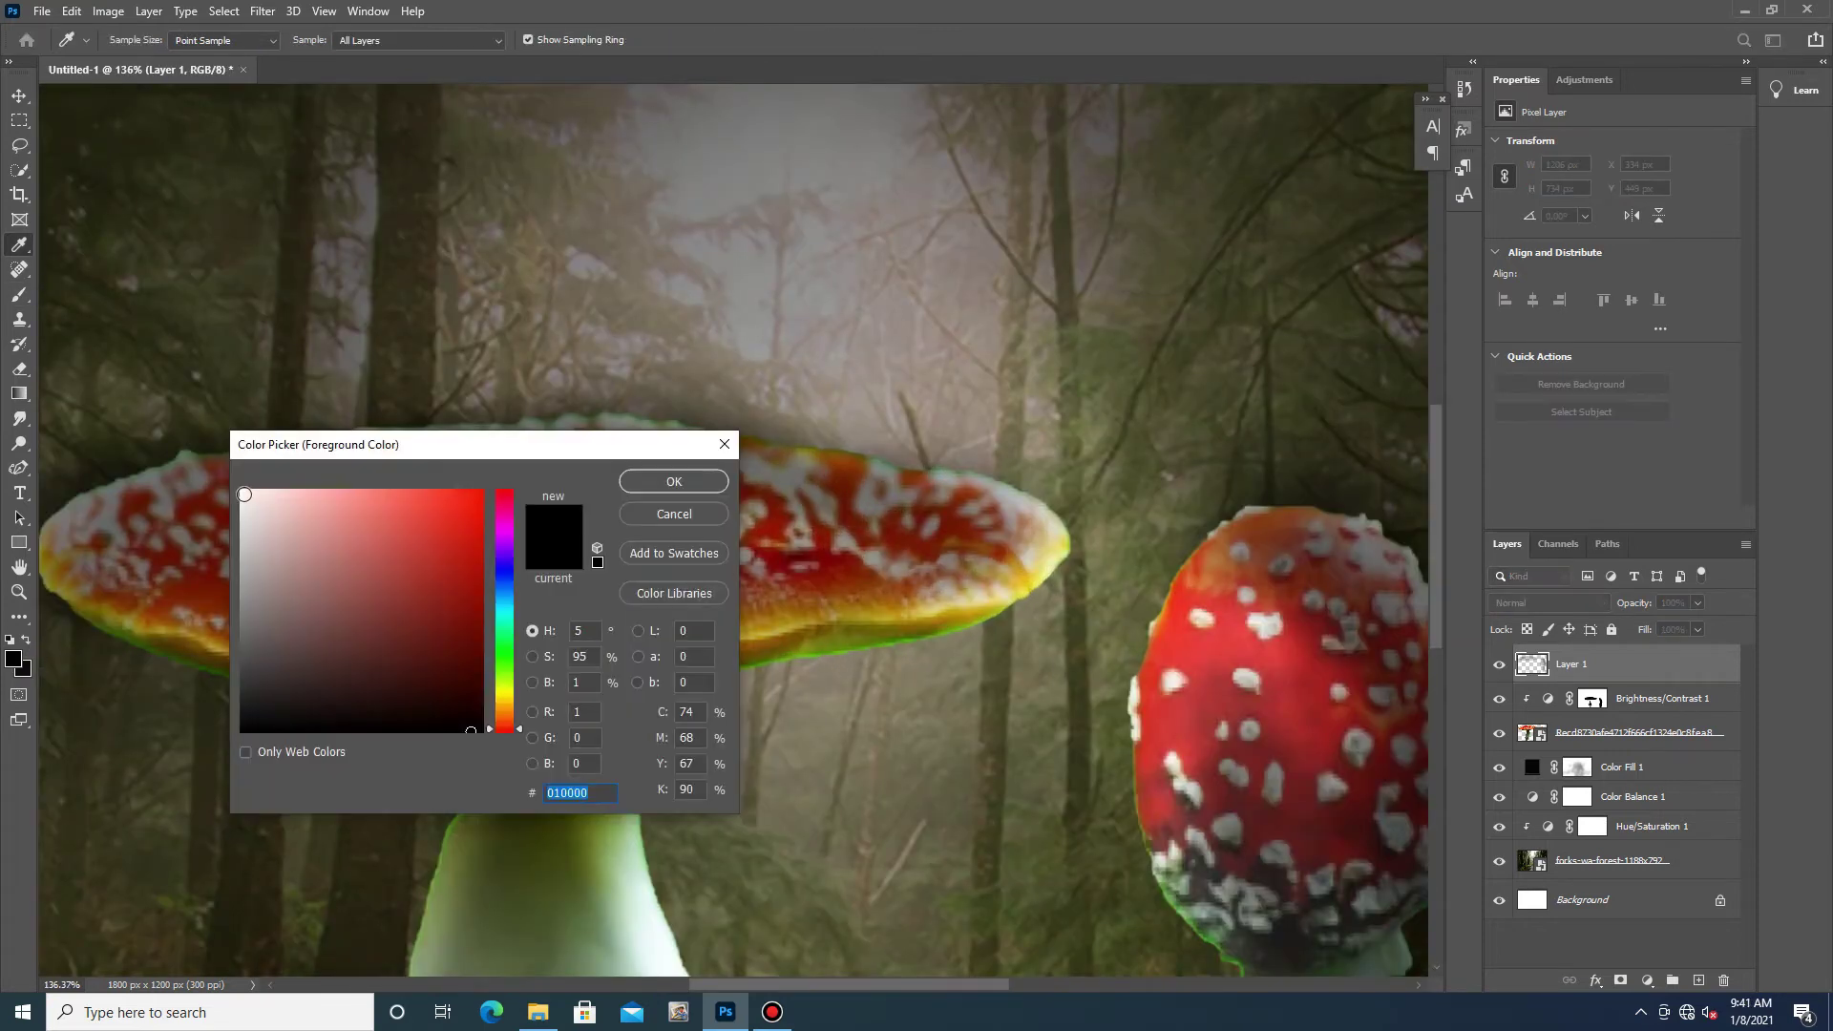
{"action": "left_click", "coordinate": [240, 489]}
{"action": "left_click", "coordinate": [681, 477]}
{"action": "left_click_drag", "start_coordinate": [731, 380], "coordinate": [696, 405]}
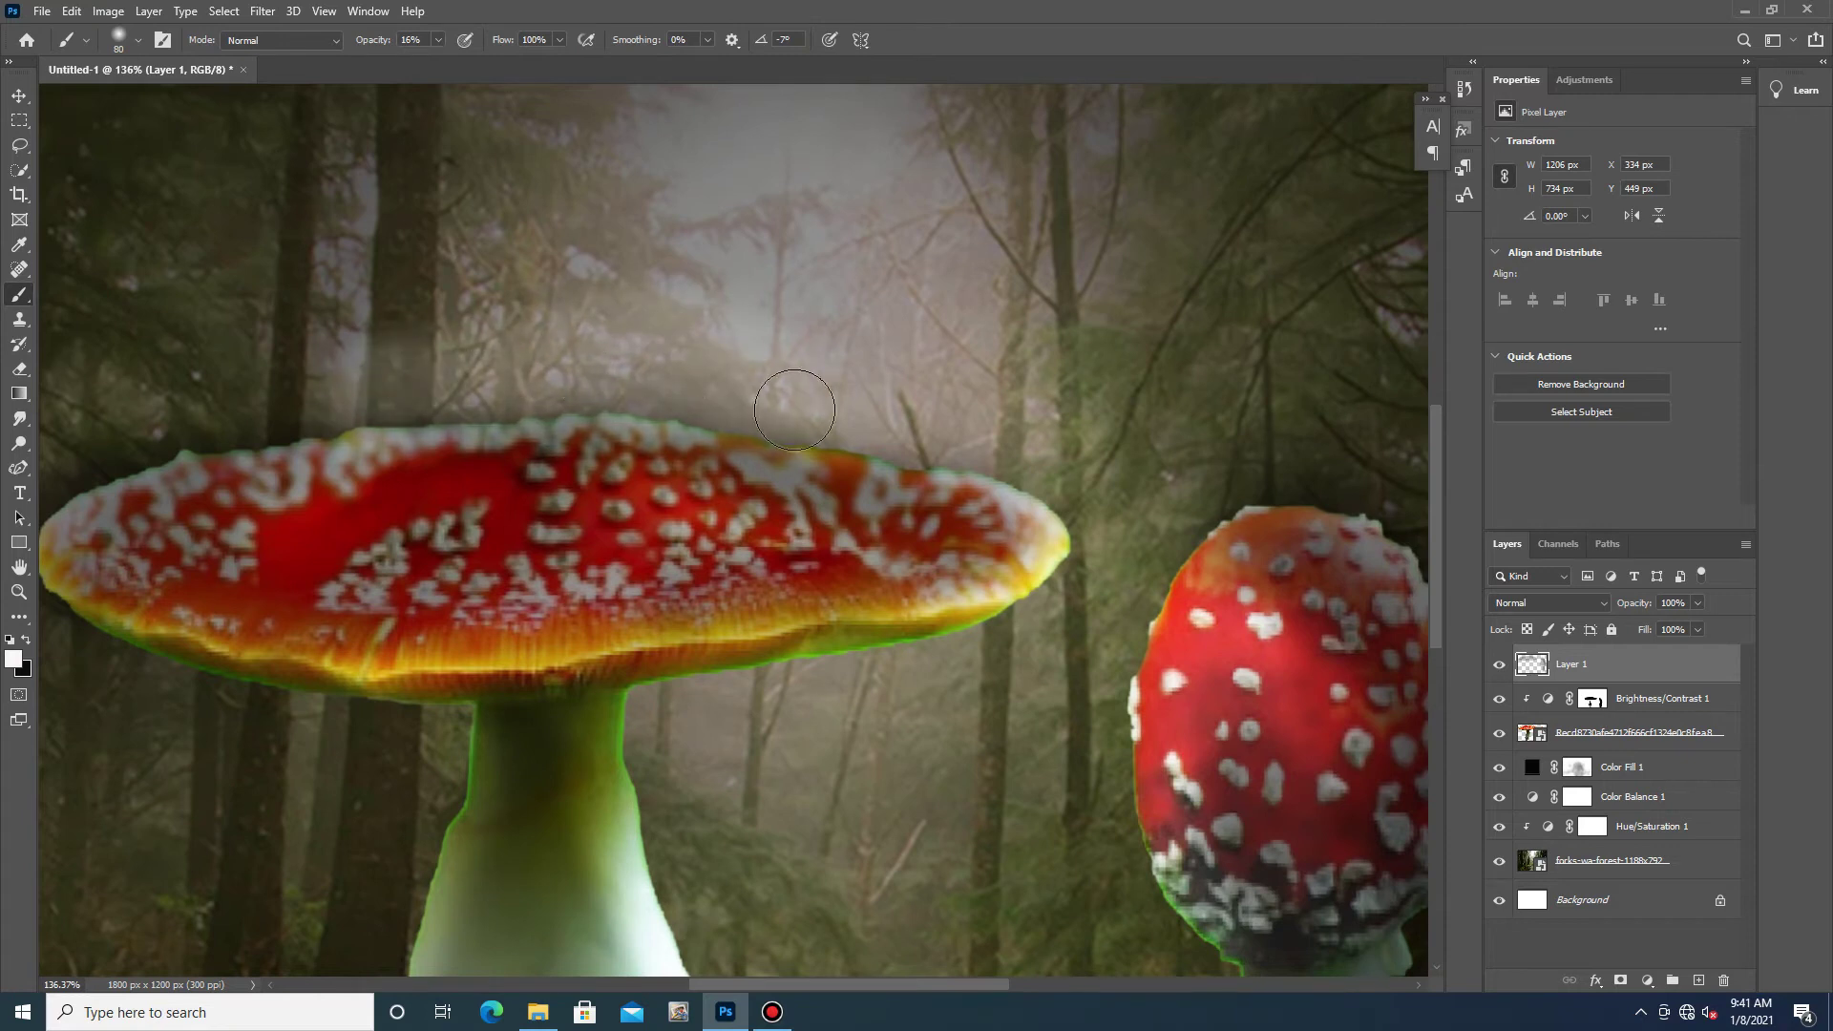
{"action": "left_click_drag", "start_coordinate": [696, 405], "coordinate": [143, 434]}
{"action": "scroll", "coordinate": [143, 435], "scroll_direction": "down", "scroll_amount": 1}
{"action": "scroll", "coordinate": [55, 420], "scroll_direction": "down", "scroll_amount": 3}
{"action": "scroll", "coordinate": [55, 420], "scroll_direction": "down", "scroll_amount": 3}
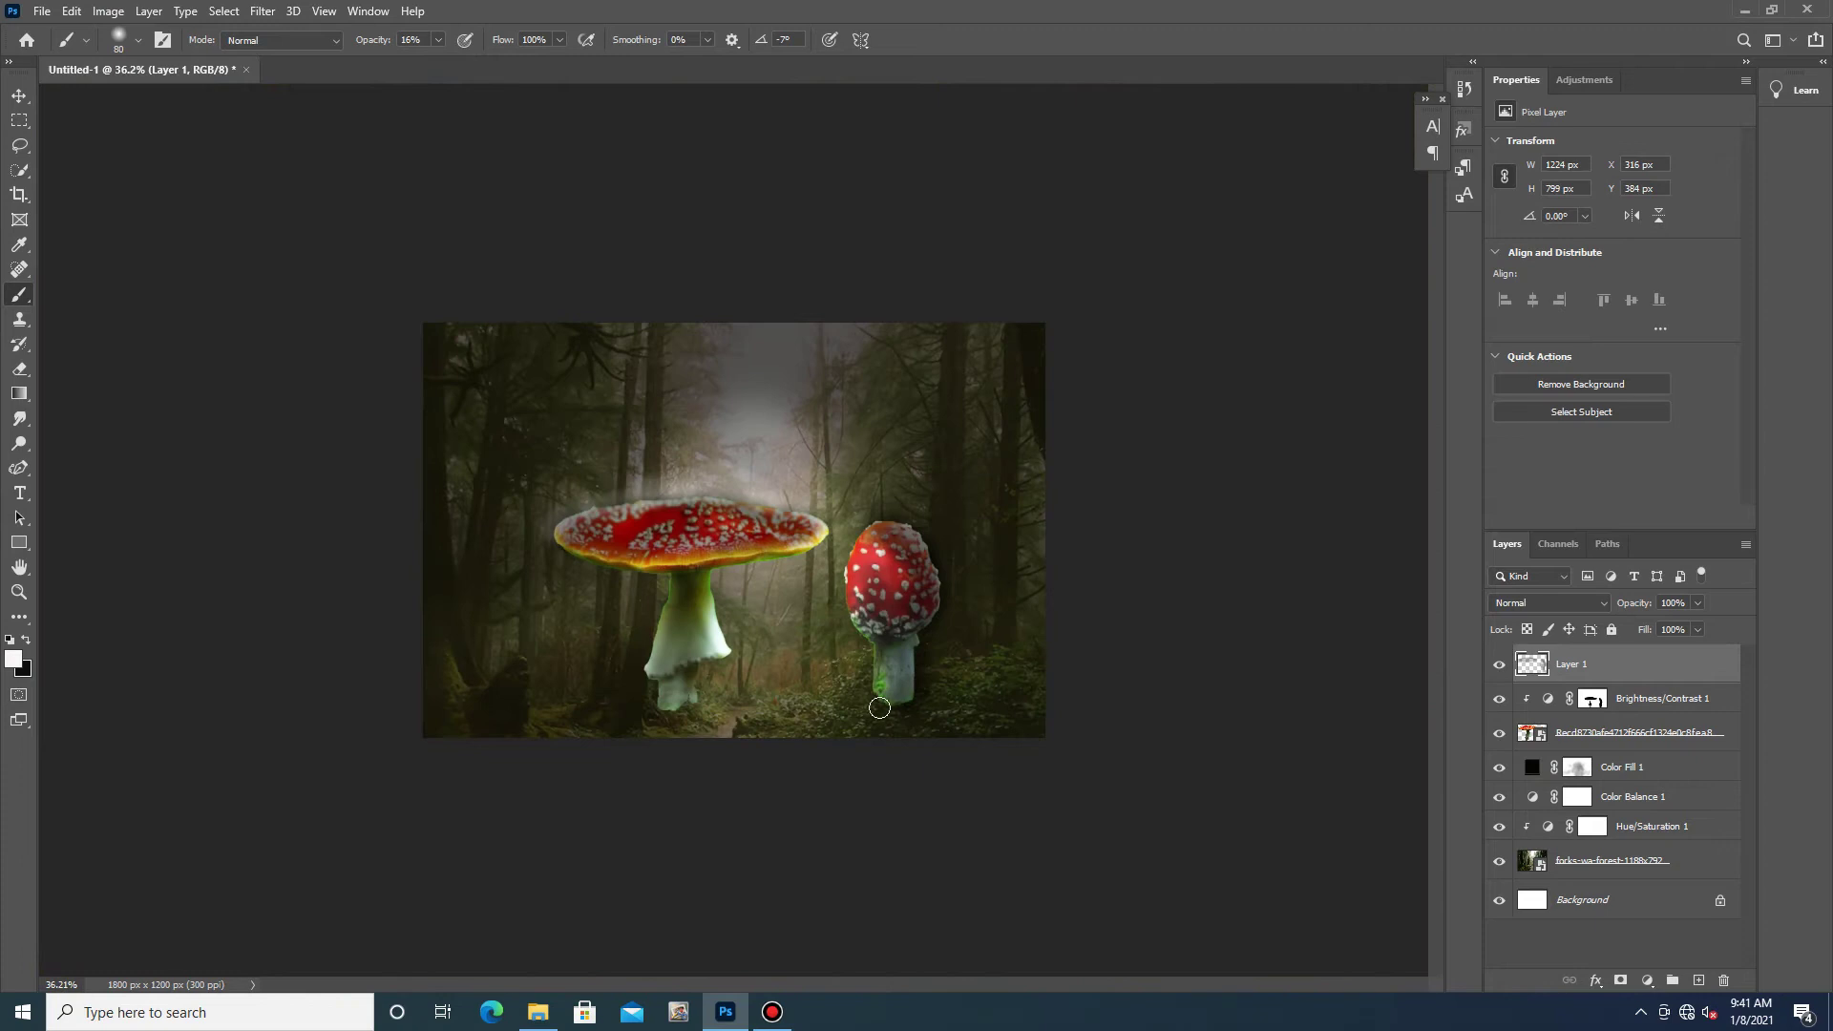
- Raise the Color Fill 1 layer's opacity to about 83% to deepen the dark vignette
{"action": "left_click", "coordinate": [1578, 767]}
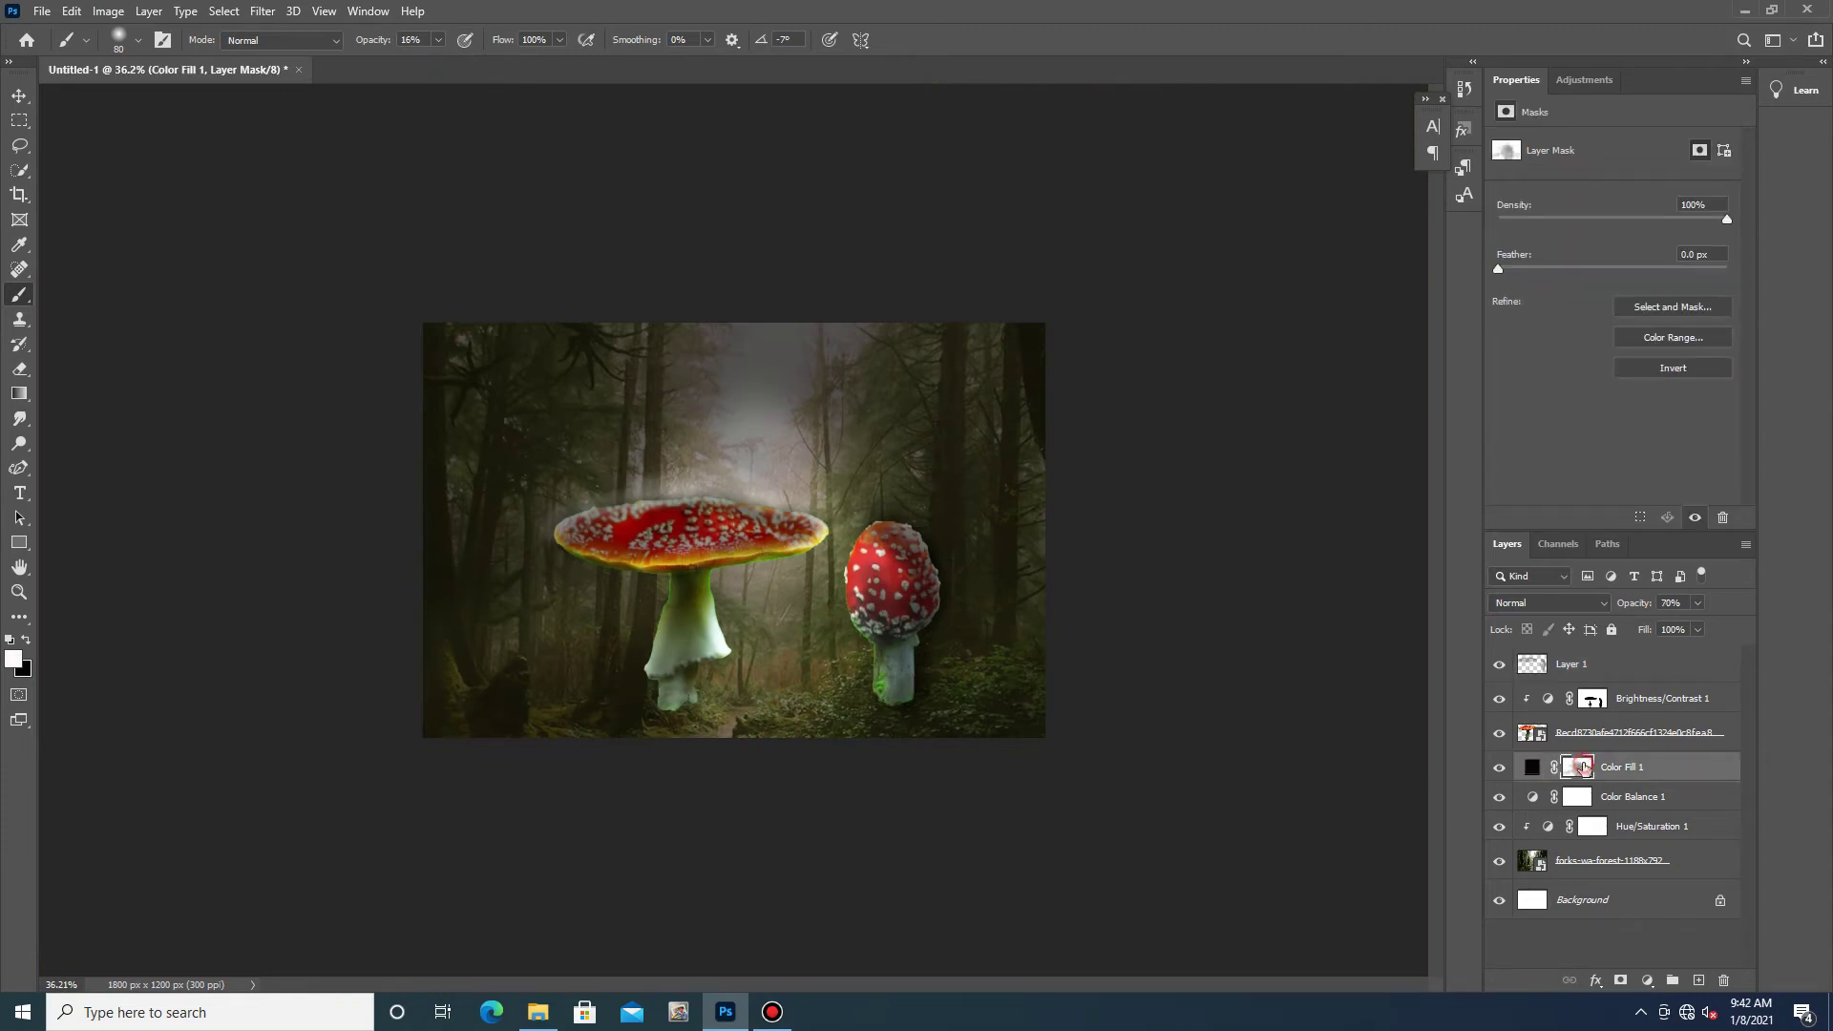
{"action": "left_click", "coordinate": [1694, 603]}
{"action": "left_click_drag", "start_coordinate": [1696, 625], "coordinate": [1694, 626]}
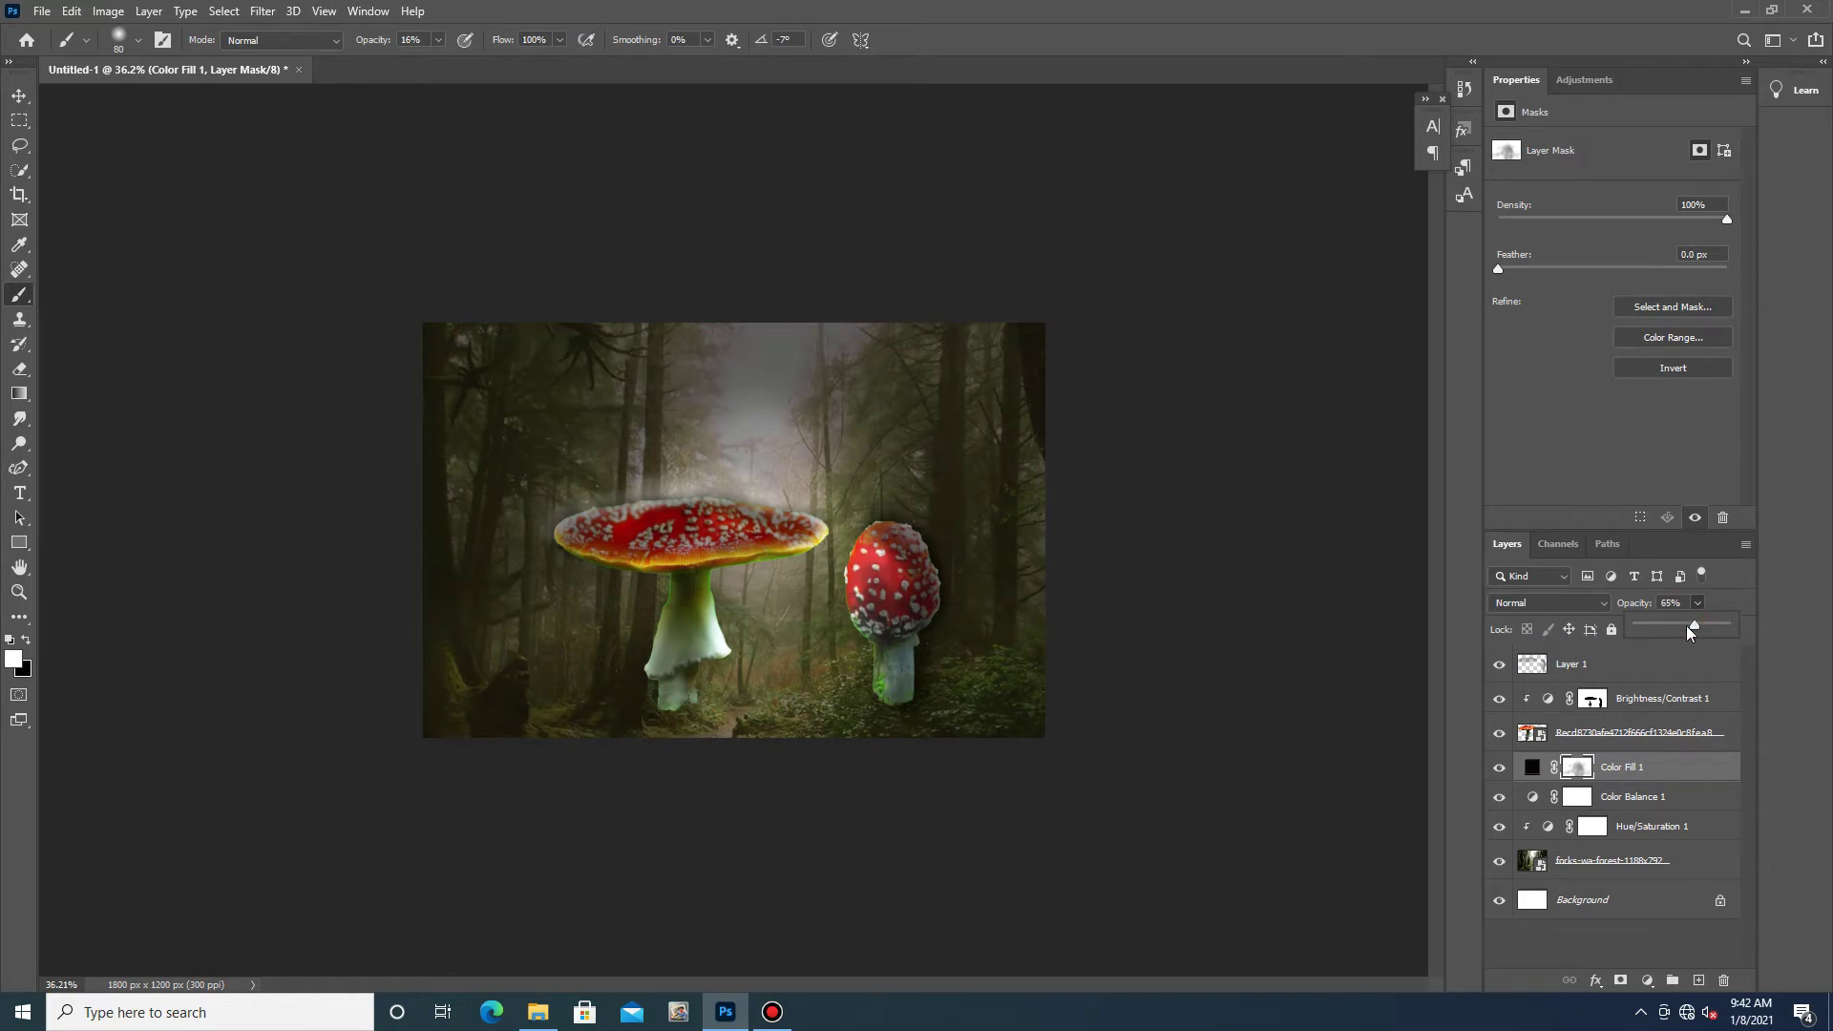
{"action": "mouse_move", "coordinate": [1661, 629]}
{"action": "left_mouse_down"}
{"action": "mouse_move", "coordinate": [1643, 633]}
{"action": "mouse_move", "coordinate": [1691, 634]}
{"action": "left_mouse_up"}
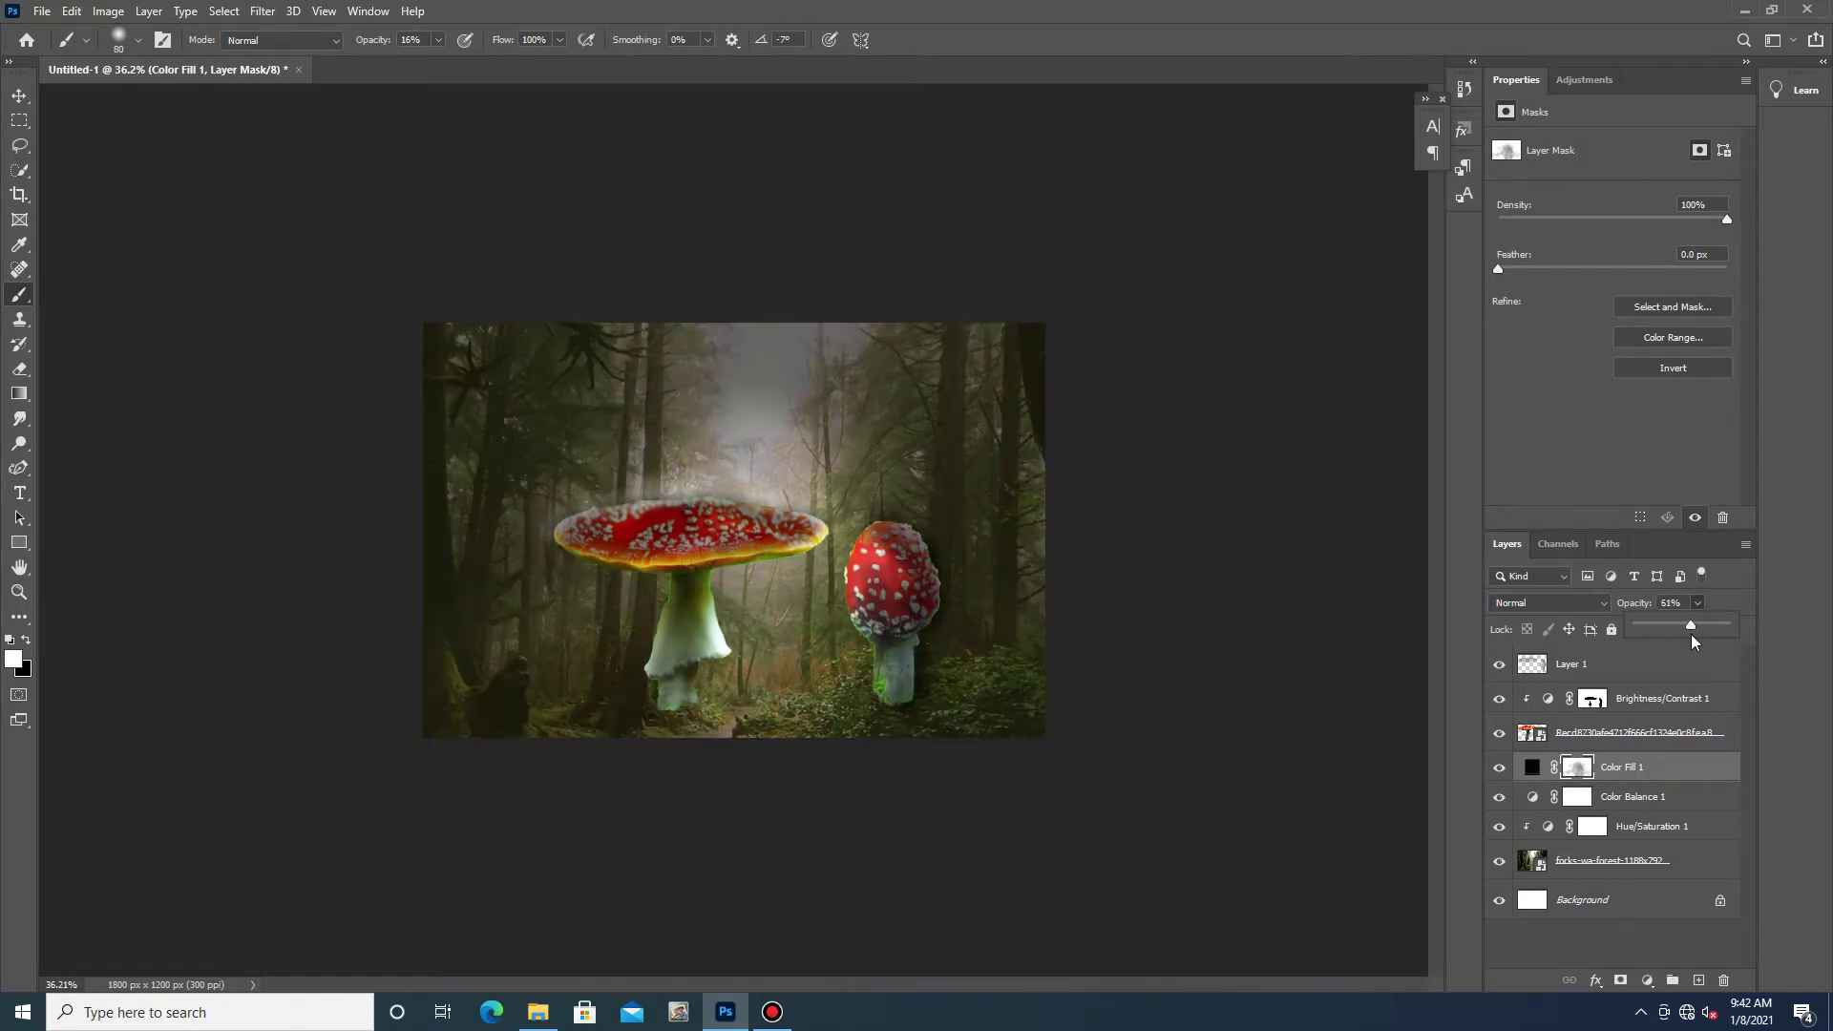
{"action": "mouse_move", "coordinate": [1700, 633]}
{"action": "left_mouse_down"}
{"action": "mouse_move", "coordinate": [1724, 627]}
{"action": "mouse_move", "coordinate": [1711, 638]}
{"action": "left_mouse_up"}
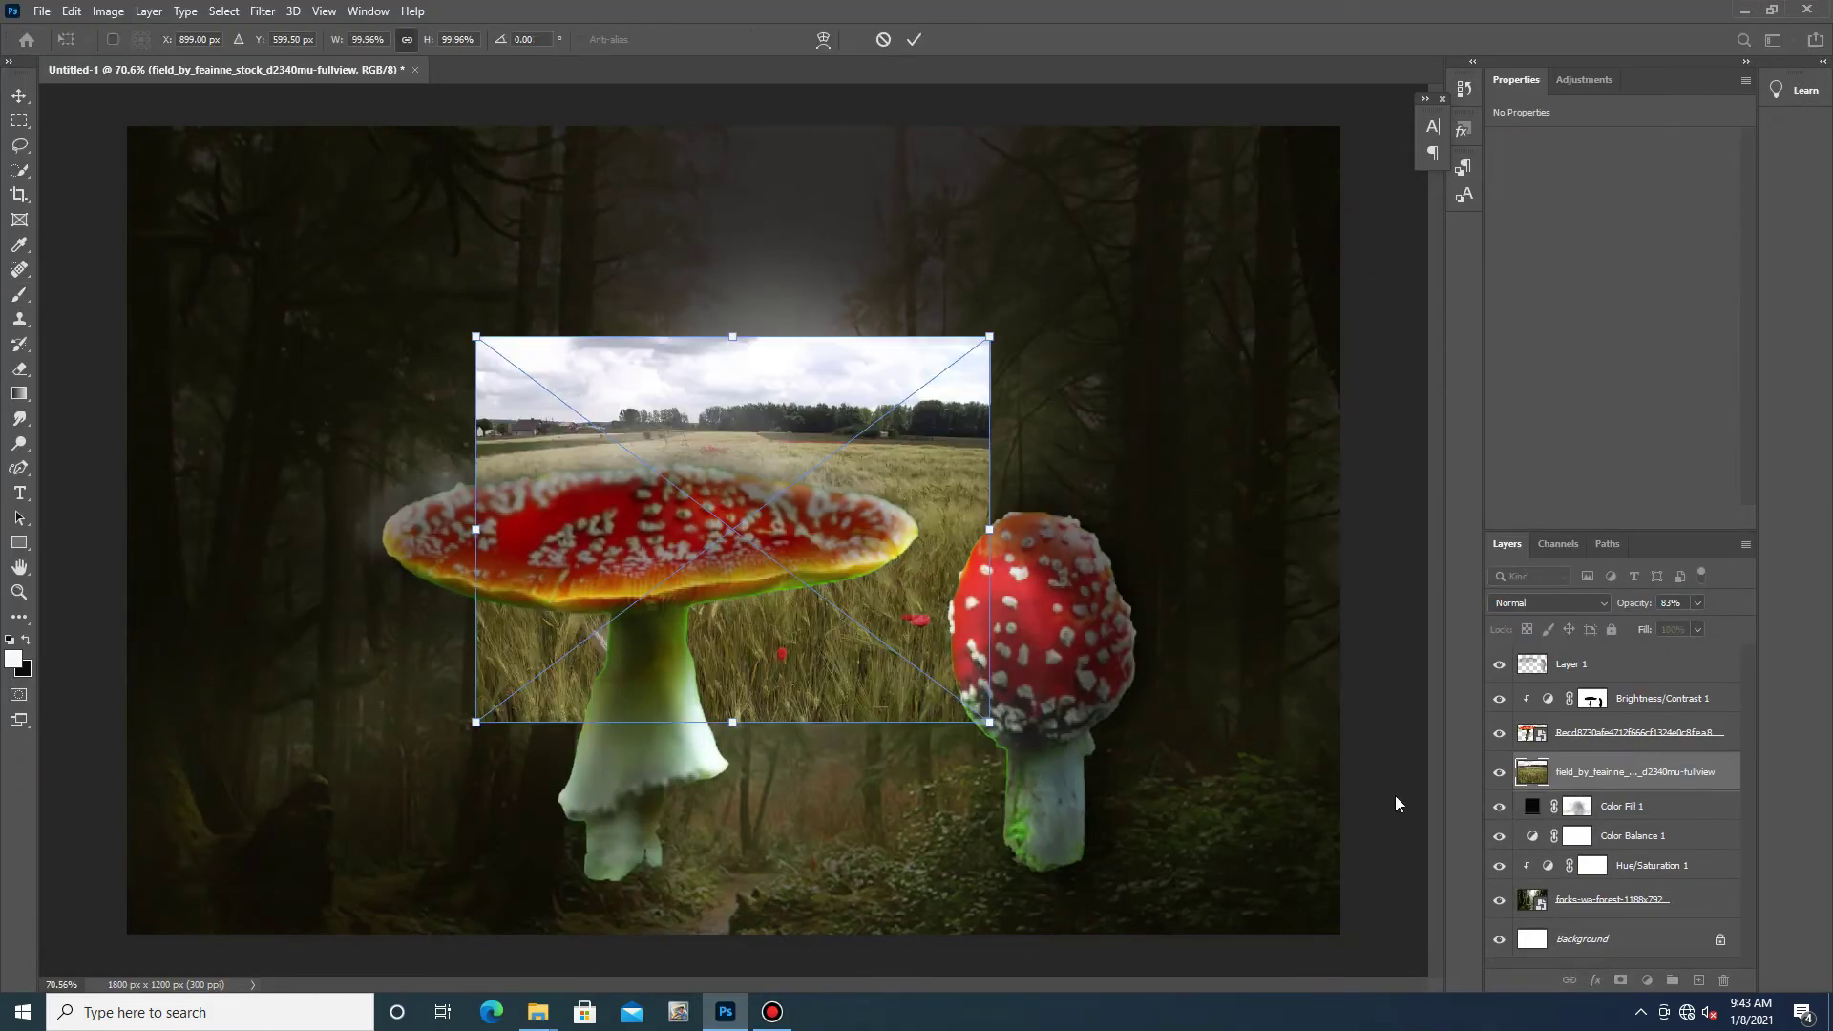
- Place the wheat field photo on top and enlarge it to about 259% over the canvas bottom
{"action": "key", "text": "Return"}
{"action": "left_click_drag", "start_coordinate": [1665, 772], "coordinate": [1652, 666]}
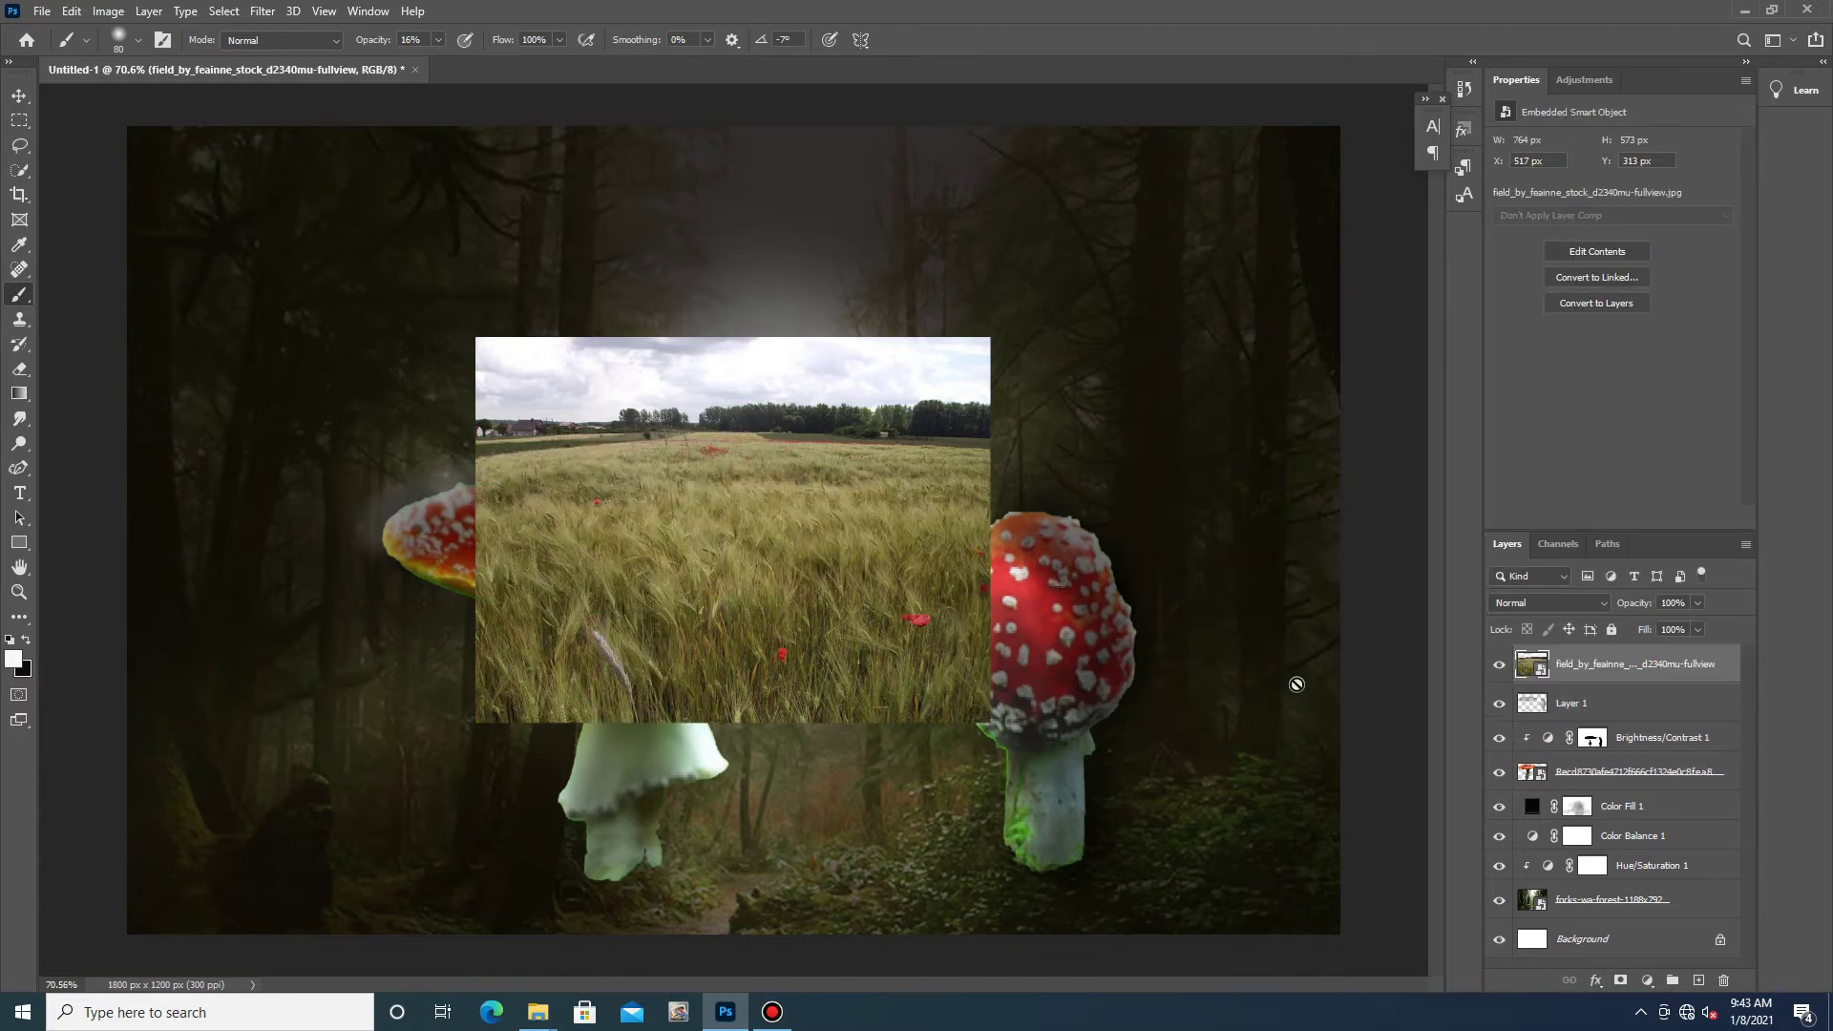
{"action": "key", "text": "ctrl+t"}
{"action": "left_click_drag", "start_coordinate": [990, 723], "coordinate": [1342, 983]}
{"action": "left_click_drag", "start_coordinate": [859, 668], "coordinate": [474, 681]}
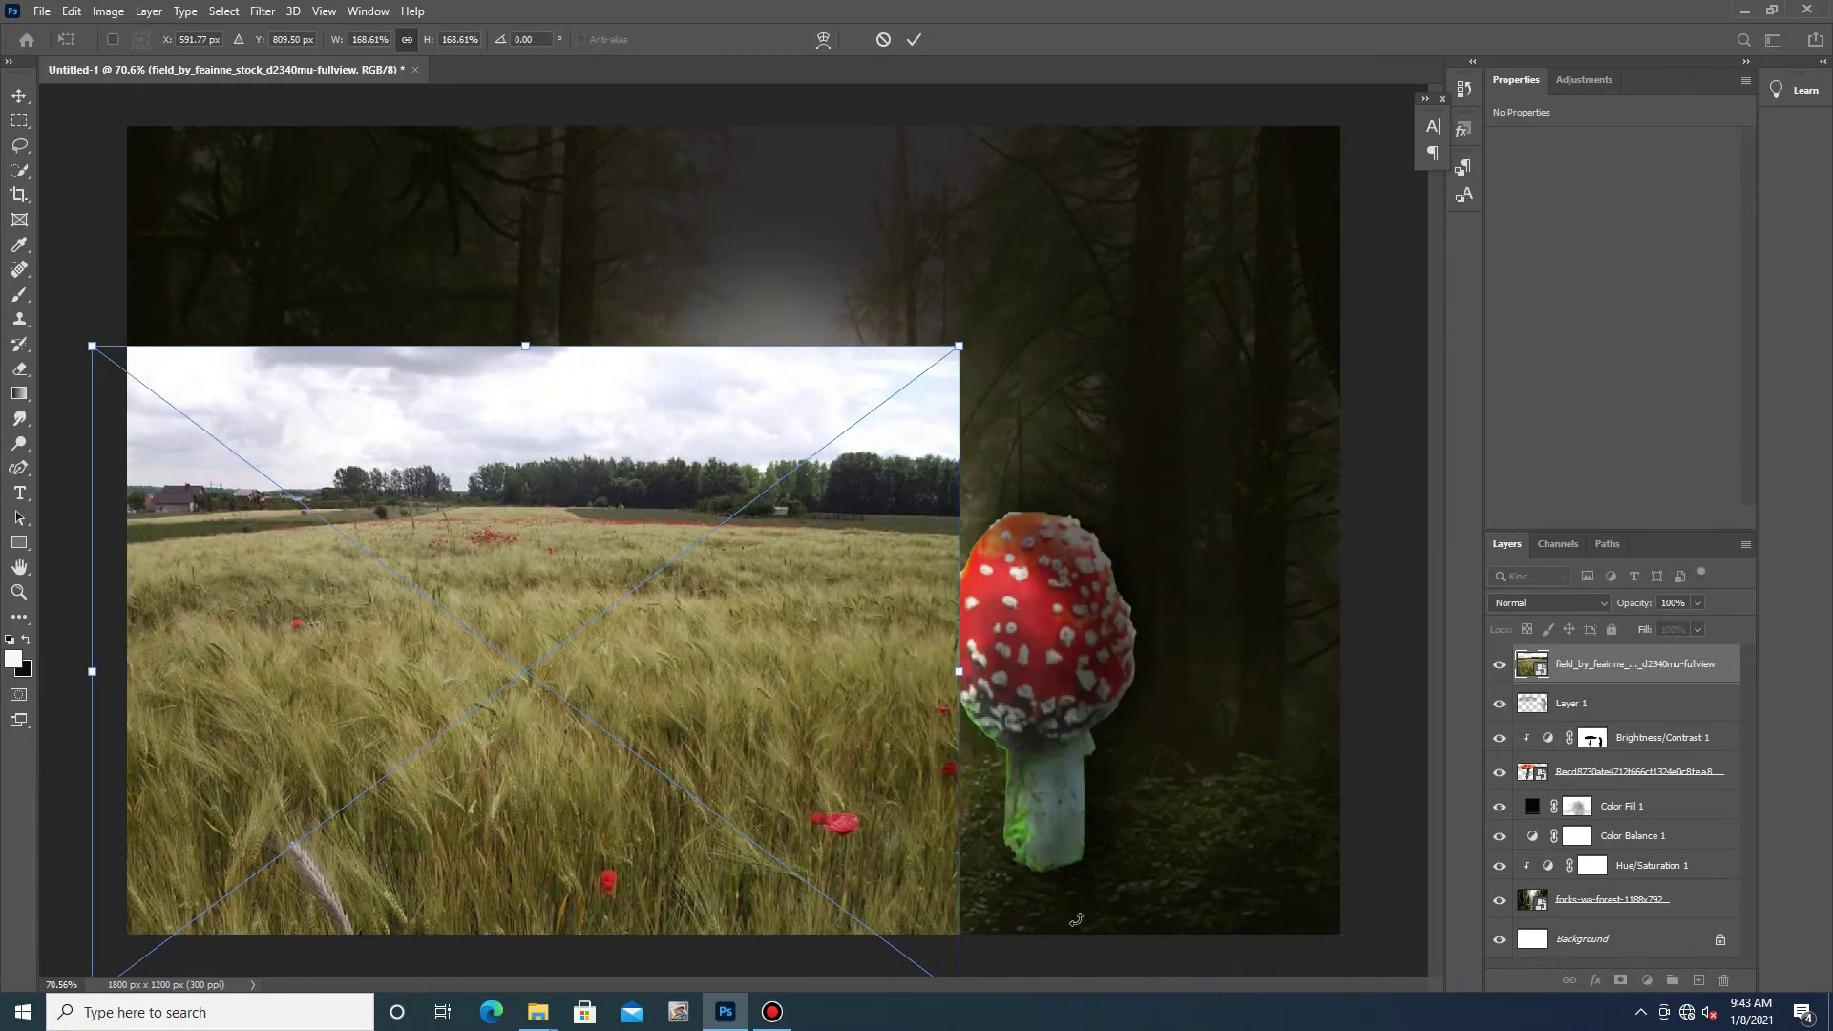
{"action": "key", "text": "ctrl+minus"}
{"action": "left_click_drag", "start_coordinate": [875, 824], "coordinate": [1251, 931]}
{"action": "left_click_drag", "start_coordinate": [1074, 940], "coordinate": [1056, 893]}
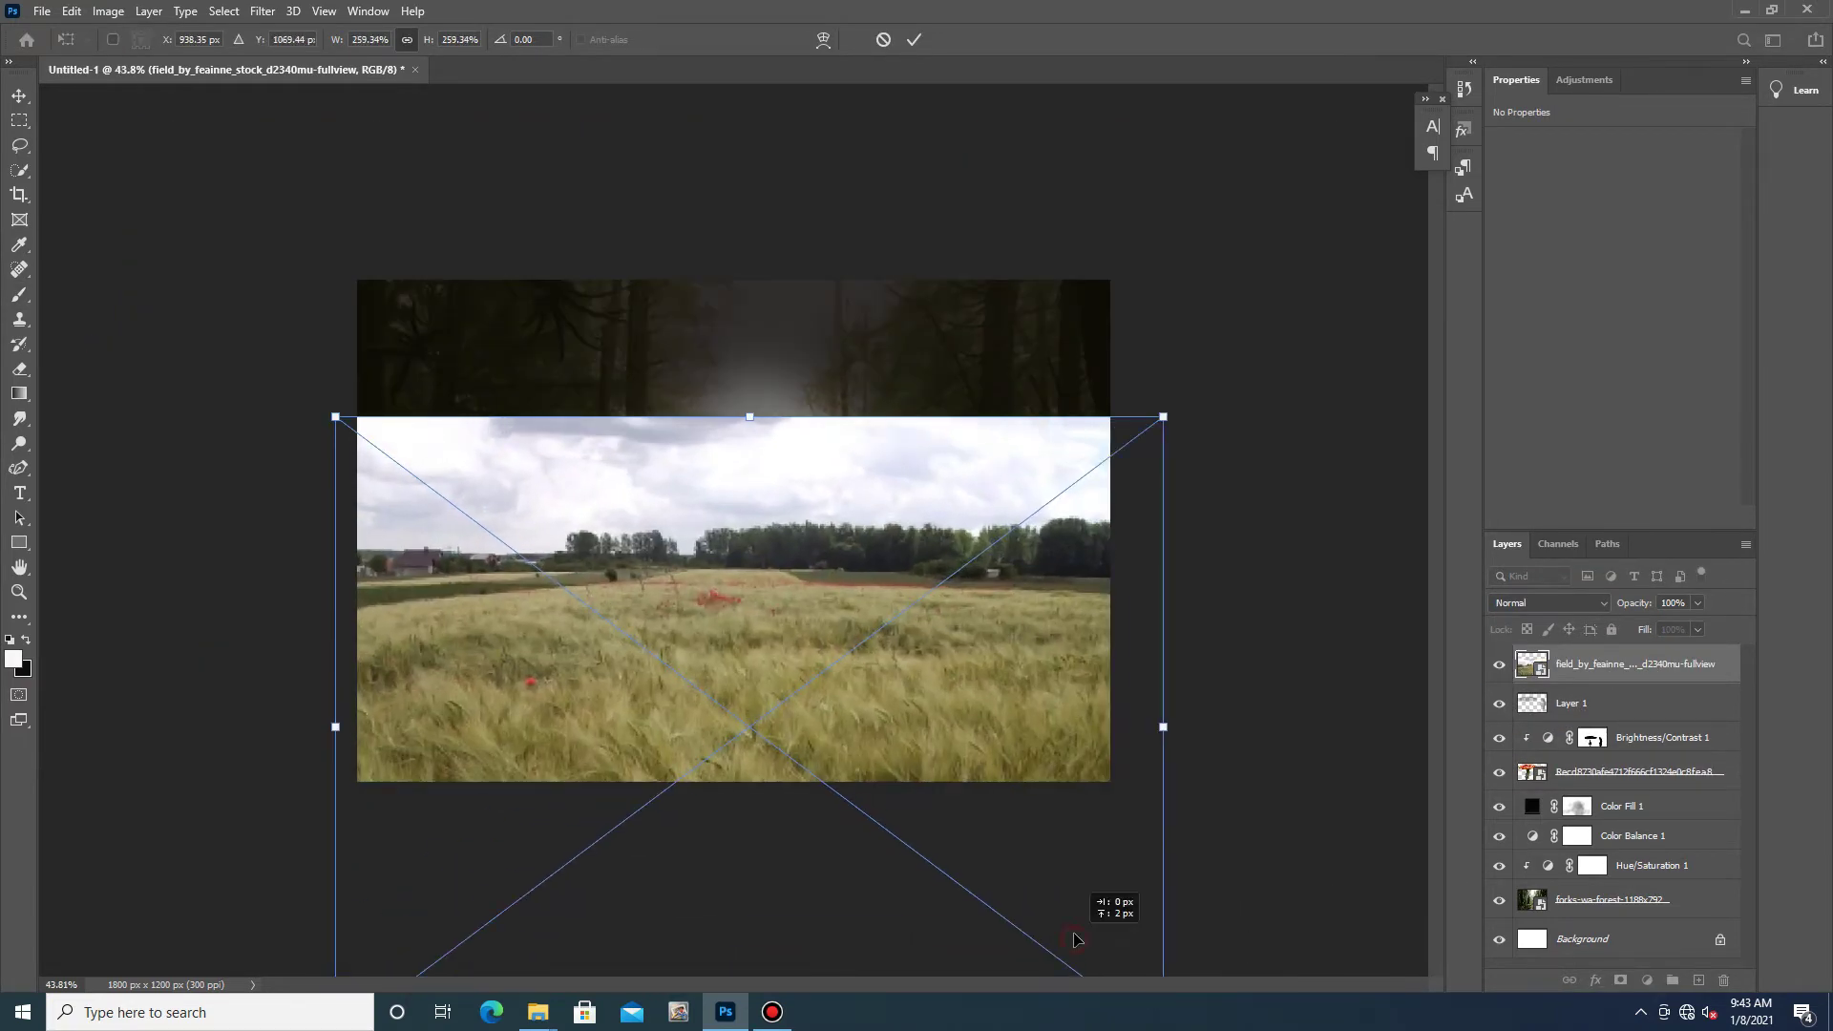
{"action": "left_click_drag", "start_coordinate": [816, 660], "coordinate": [817, 706]}
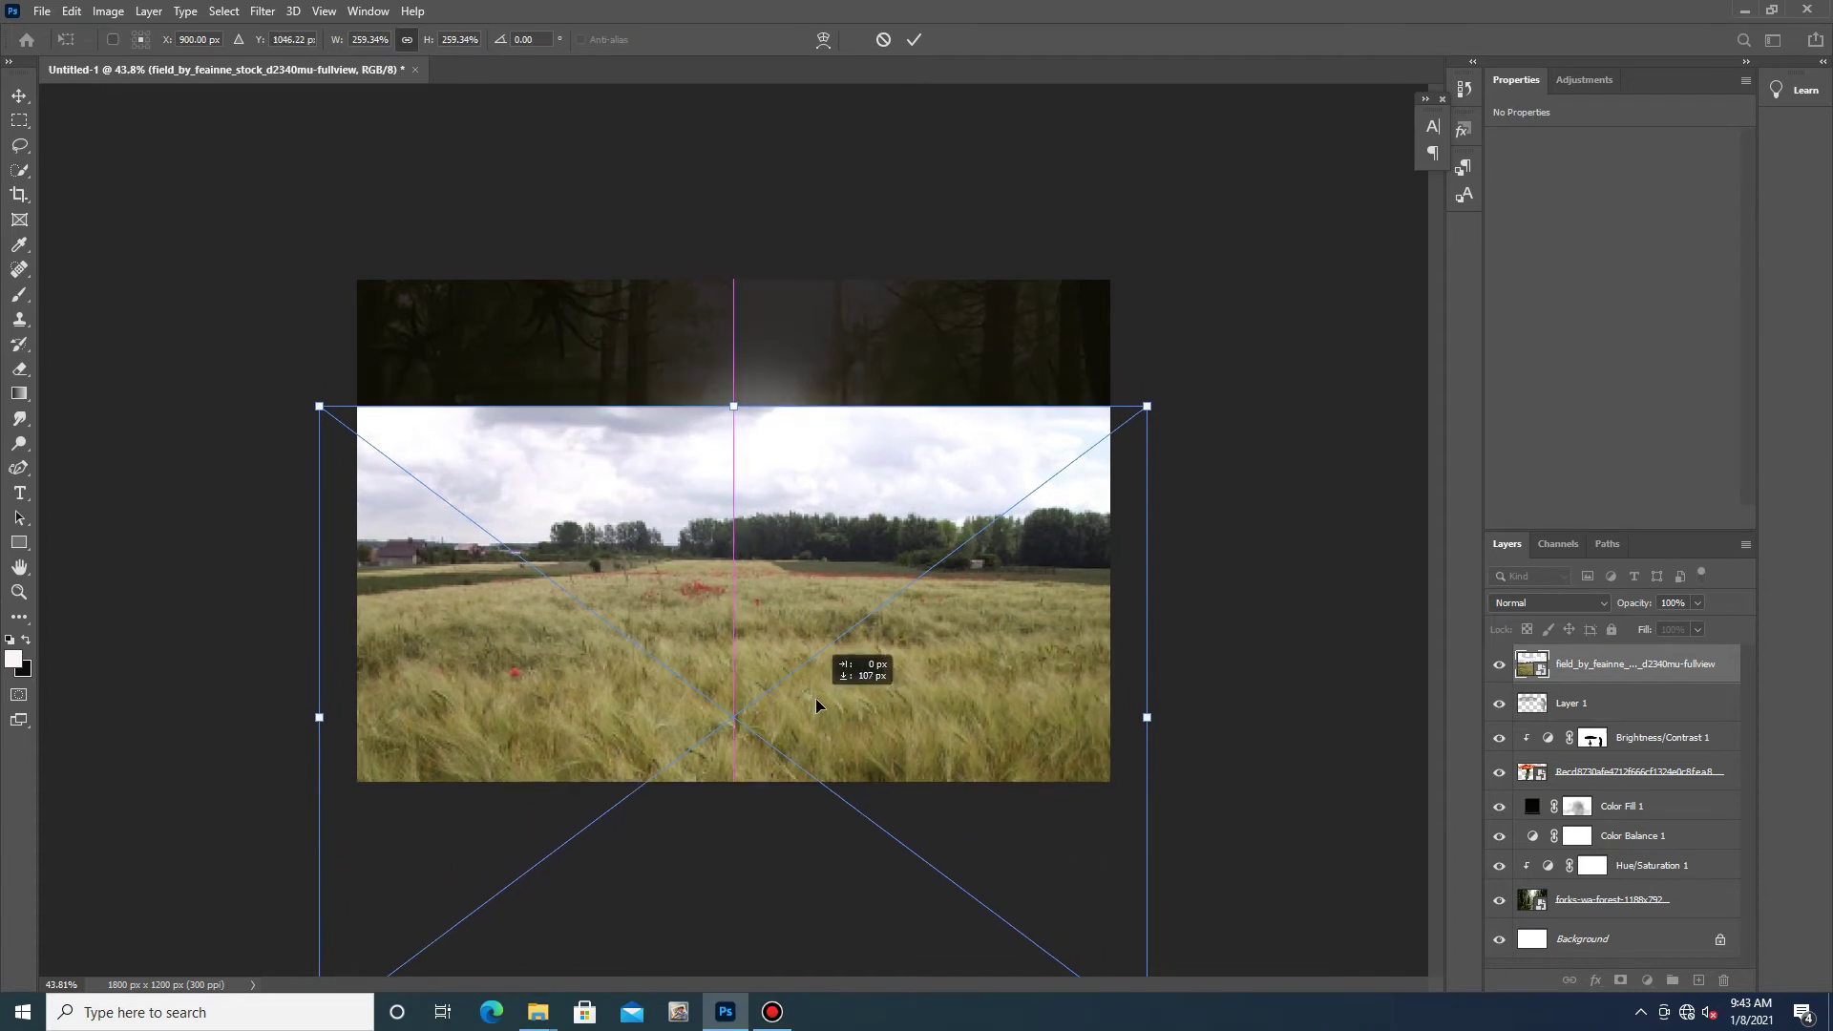
- Commit the field's transform and give the field layer a blank layer mask
{"action": "key", "text": "Return"}
{"action": "left_click", "coordinate": [1620, 980]}
{"action": "key", "text": "b"}
{"action": "left_click", "coordinate": [437, 39]}
{"action": "key", "text": "0"}
{"action": "scroll", "coordinate": [627, 479], "scroll_direction": "down", "scroll_amount": 1}
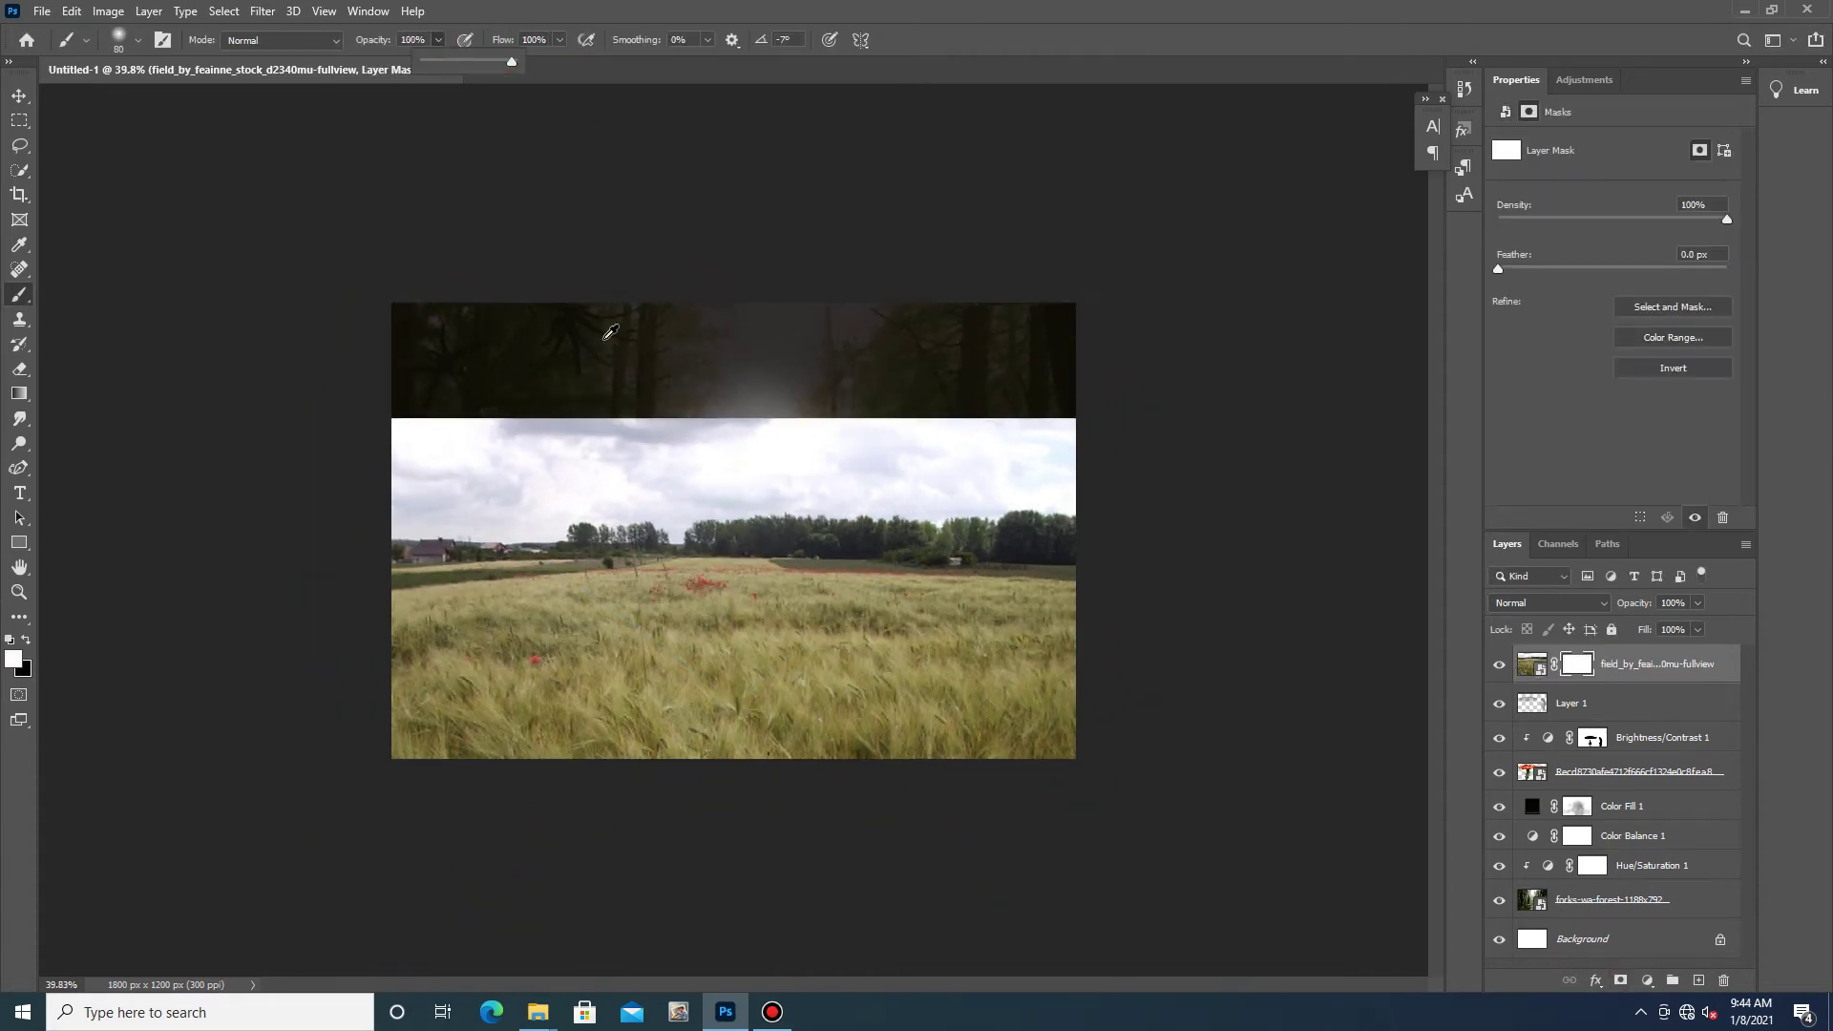
- Paint black on the field mask over the forest and mushroom stems, leaving grass along the bottom
{"action": "scroll", "coordinate": [626, 479], "scroll_direction": "up", "scroll_amount": 2}
{"action": "key", "text": "x"}
{"action": "mouse_move", "coordinate": [764, 534]}
{"action": "left_mouse_down"}
{"action": "mouse_move", "coordinate": [449, 491]}
{"action": "mouse_move", "coordinate": [1090, 418]}
{"action": "mouse_move", "coordinate": [545, 421]}
{"action": "mouse_move", "coordinate": [455, 348]}
{"action": "mouse_move", "coordinate": [1044, 409]}
{"action": "mouse_move", "coordinate": [401, 341]}
{"action": "left_mouse_up"}
{"action": "mouse_move", "coordinate": [798, 482]}
{"action": "left_mouse_down"}
{"action": "mouse_move", "coordinate": [757, 643]}
{"action": "mouse_move", "coordinate": [1175, 659]}
{"action": "mouse_move", "coordinate": [900, 667]}
{"action": "mouse_move", "coordinate": [634, 635]}
{"action": "mouse_move", "coordinate": [503, 582]}
{"action": "mouse_move", "coordinate": [290, 634]}
{"action": "mouse_move", "coordinate": [553, 634]}
{"action": "mouse_move", "coordinate": [472, 651]}
{"action": "mouse_move", "coordinate": [683, 730]}
{"action": "mouse_move", "coordinate": [307, 643]}
{"action": "left_mouse_up"}
{"action": "mouse_move", "coordinate": [1070, 661]}
{"action": "left_mouse_down"}
{"action": "mouse_move", "coordinate": [1145, 696]}
{"action": "mouse_move", "coordinate": [1072, 623]}
{"action": "left_mouse_up"}
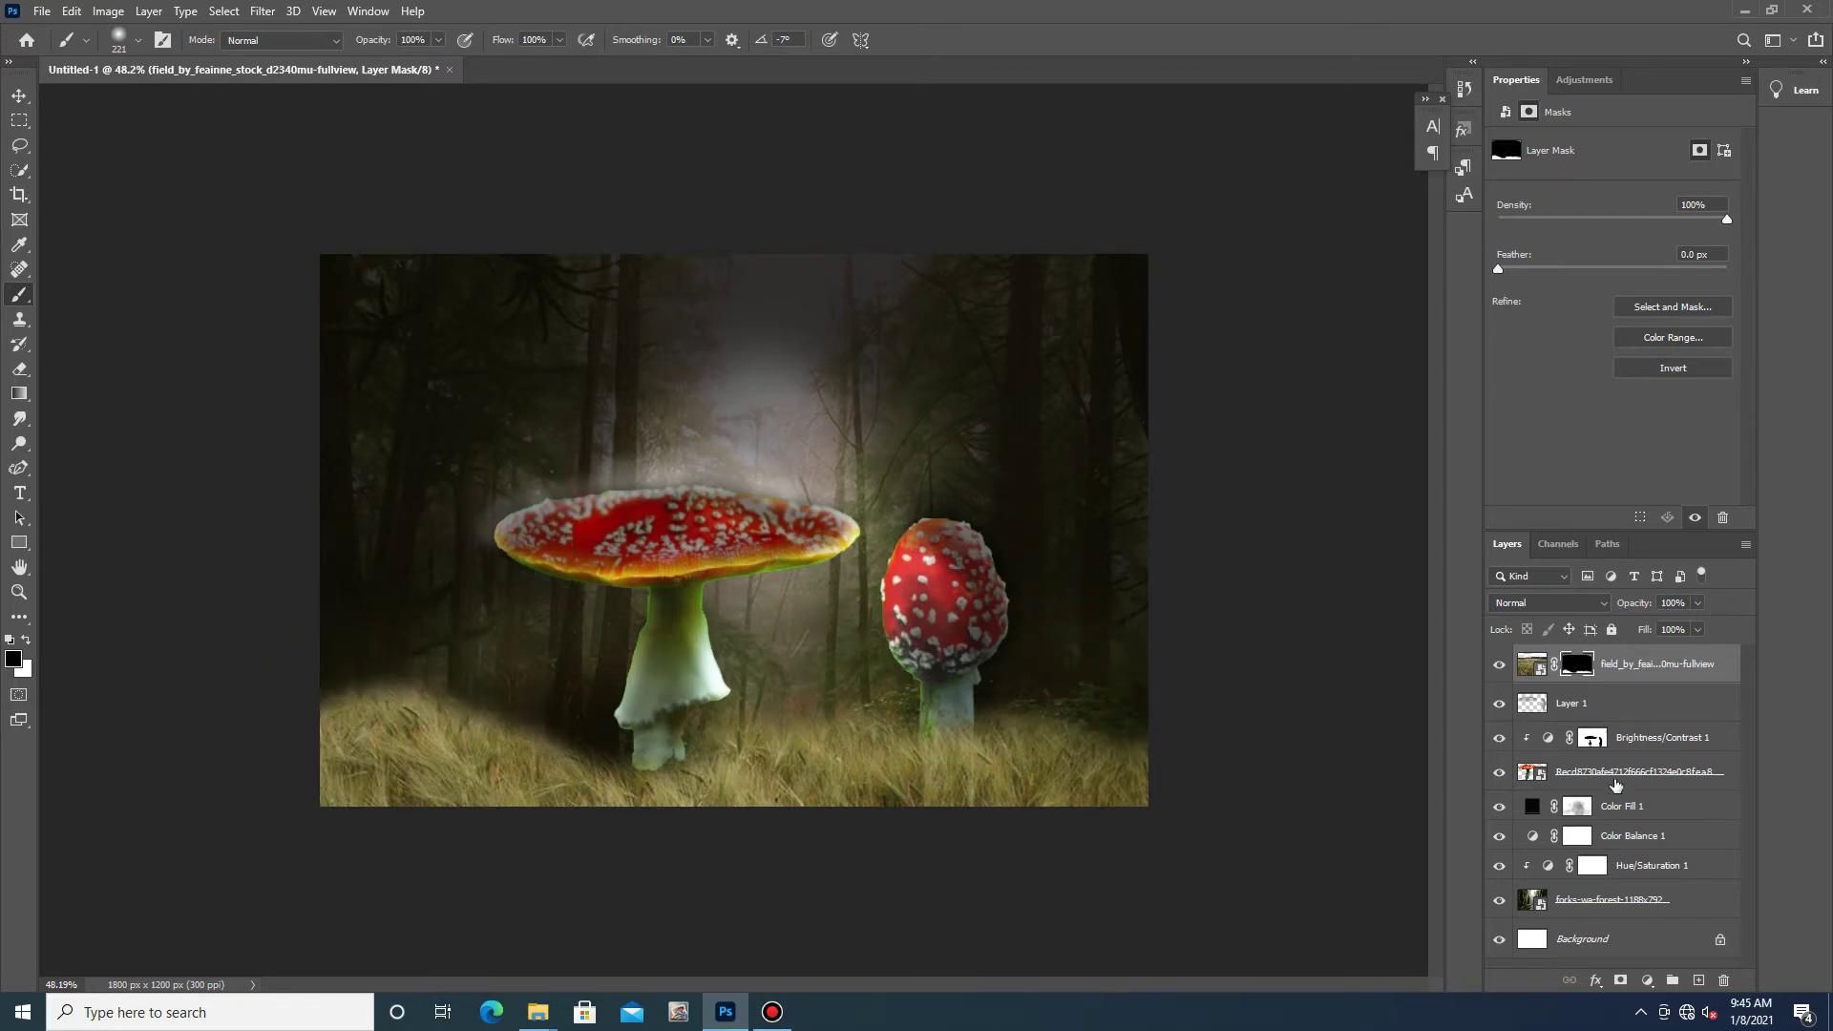
{"action": "left_click", "coordinate": [1647, 981]}
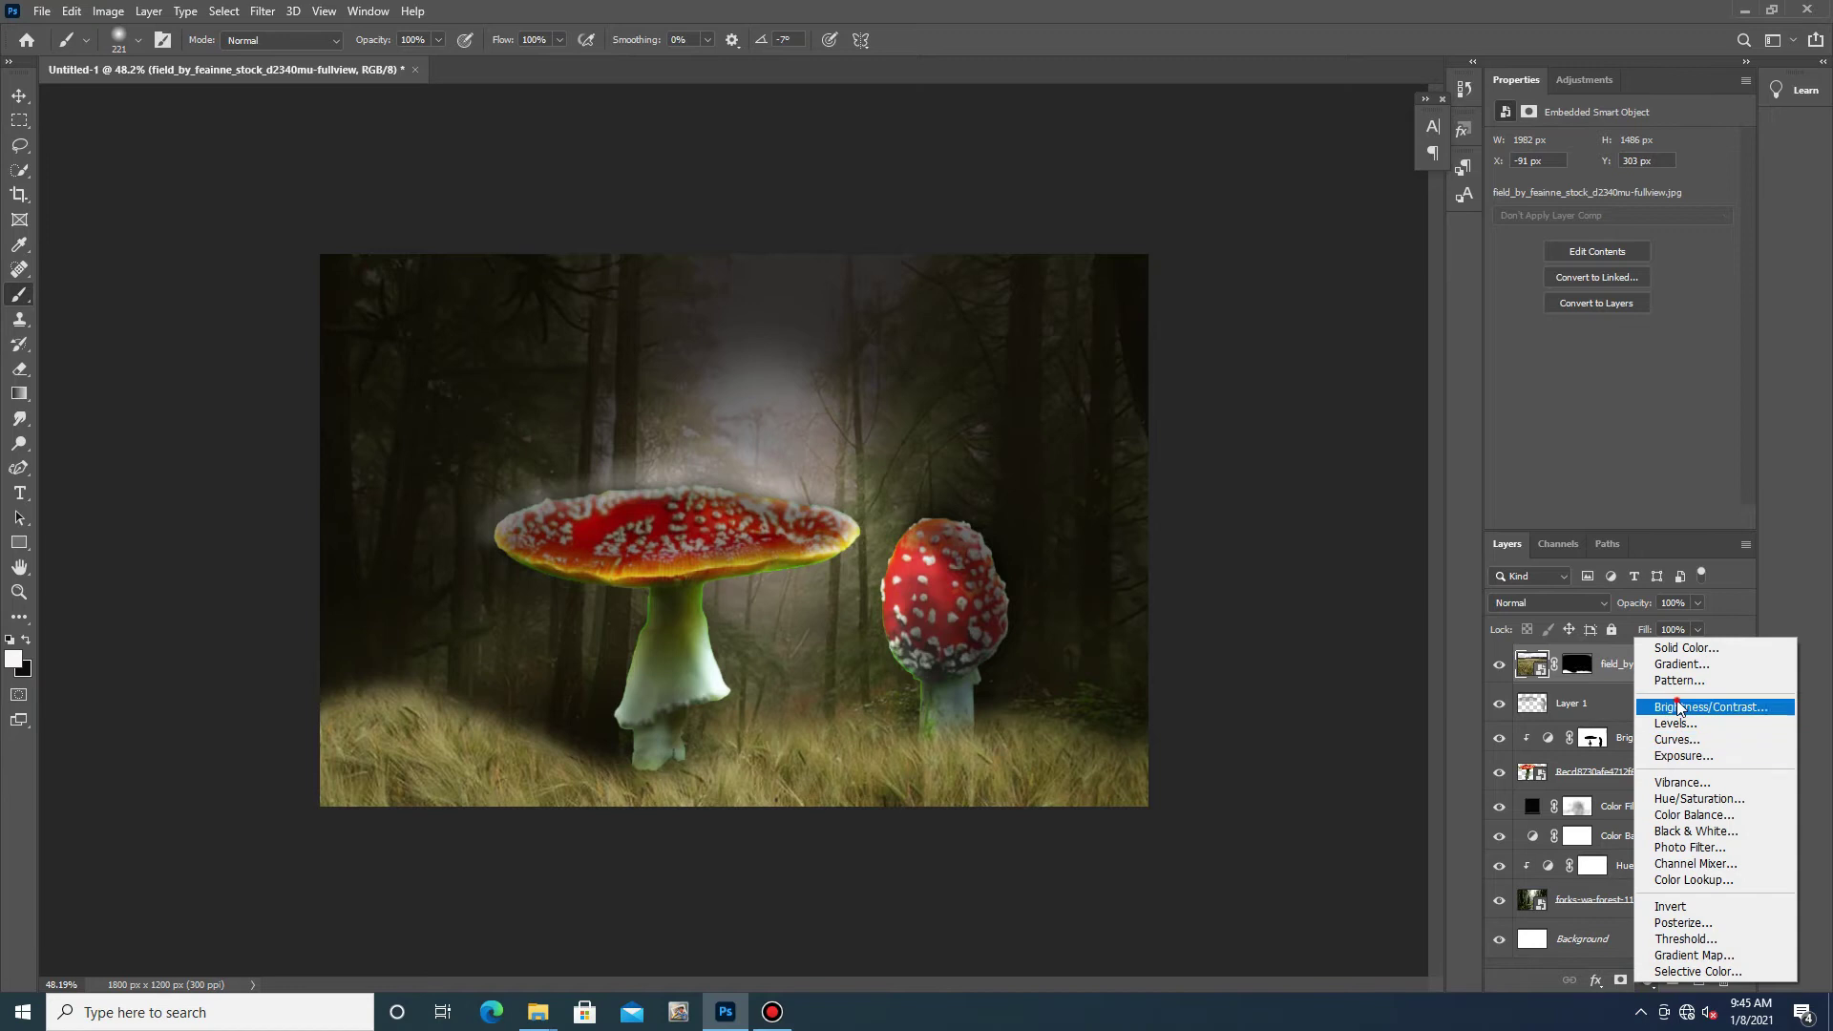
- Add a Brightness/Contrast layer clipped to the field, with Brightness -150 to darken the grass
{"action": "left_click", "coordinate": [1680, 707]}
{"action": "left_click", "coordinate": [1612, 516]}
{"action": "left_click_drag", "start_coordinate": [1611, 193], "coordinate": [1527, 219]}
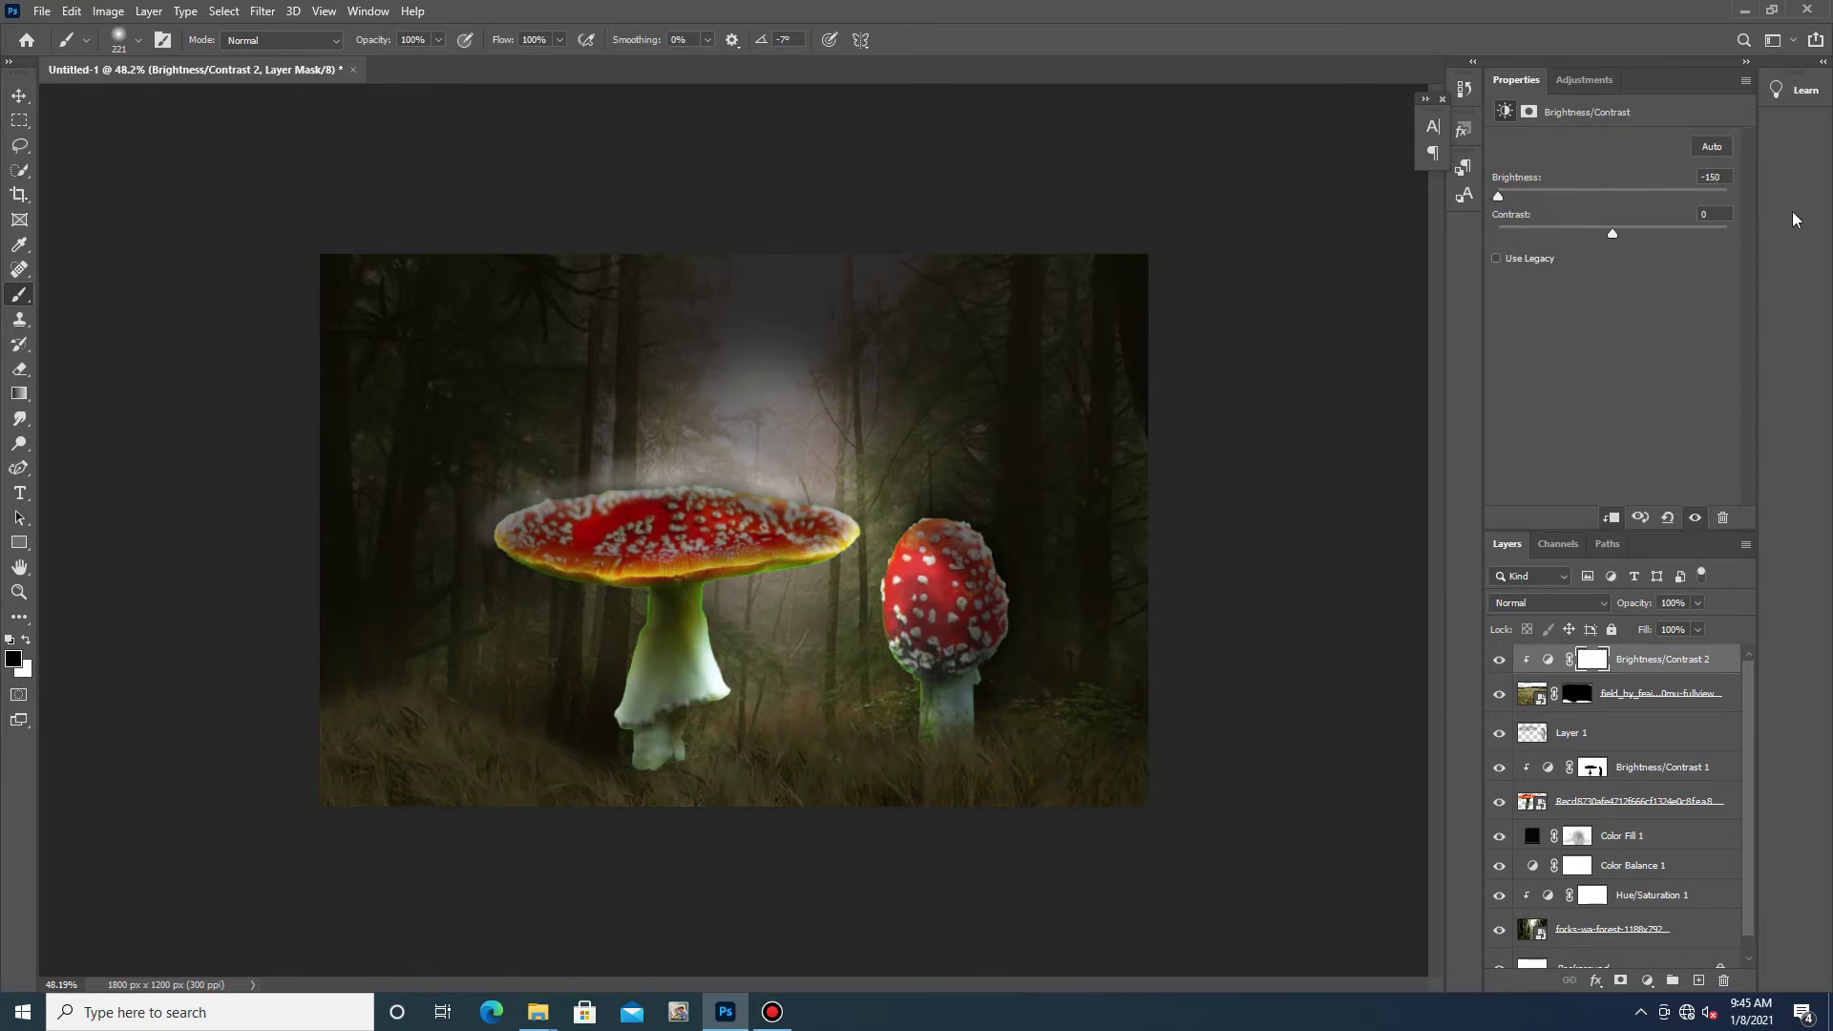
{"action": "key", "text": "x"}
- Paint white on the field mask so grass overlaps the big mushroom's stem base
{"action": "left_click", "coordinate": [1630, 663]}
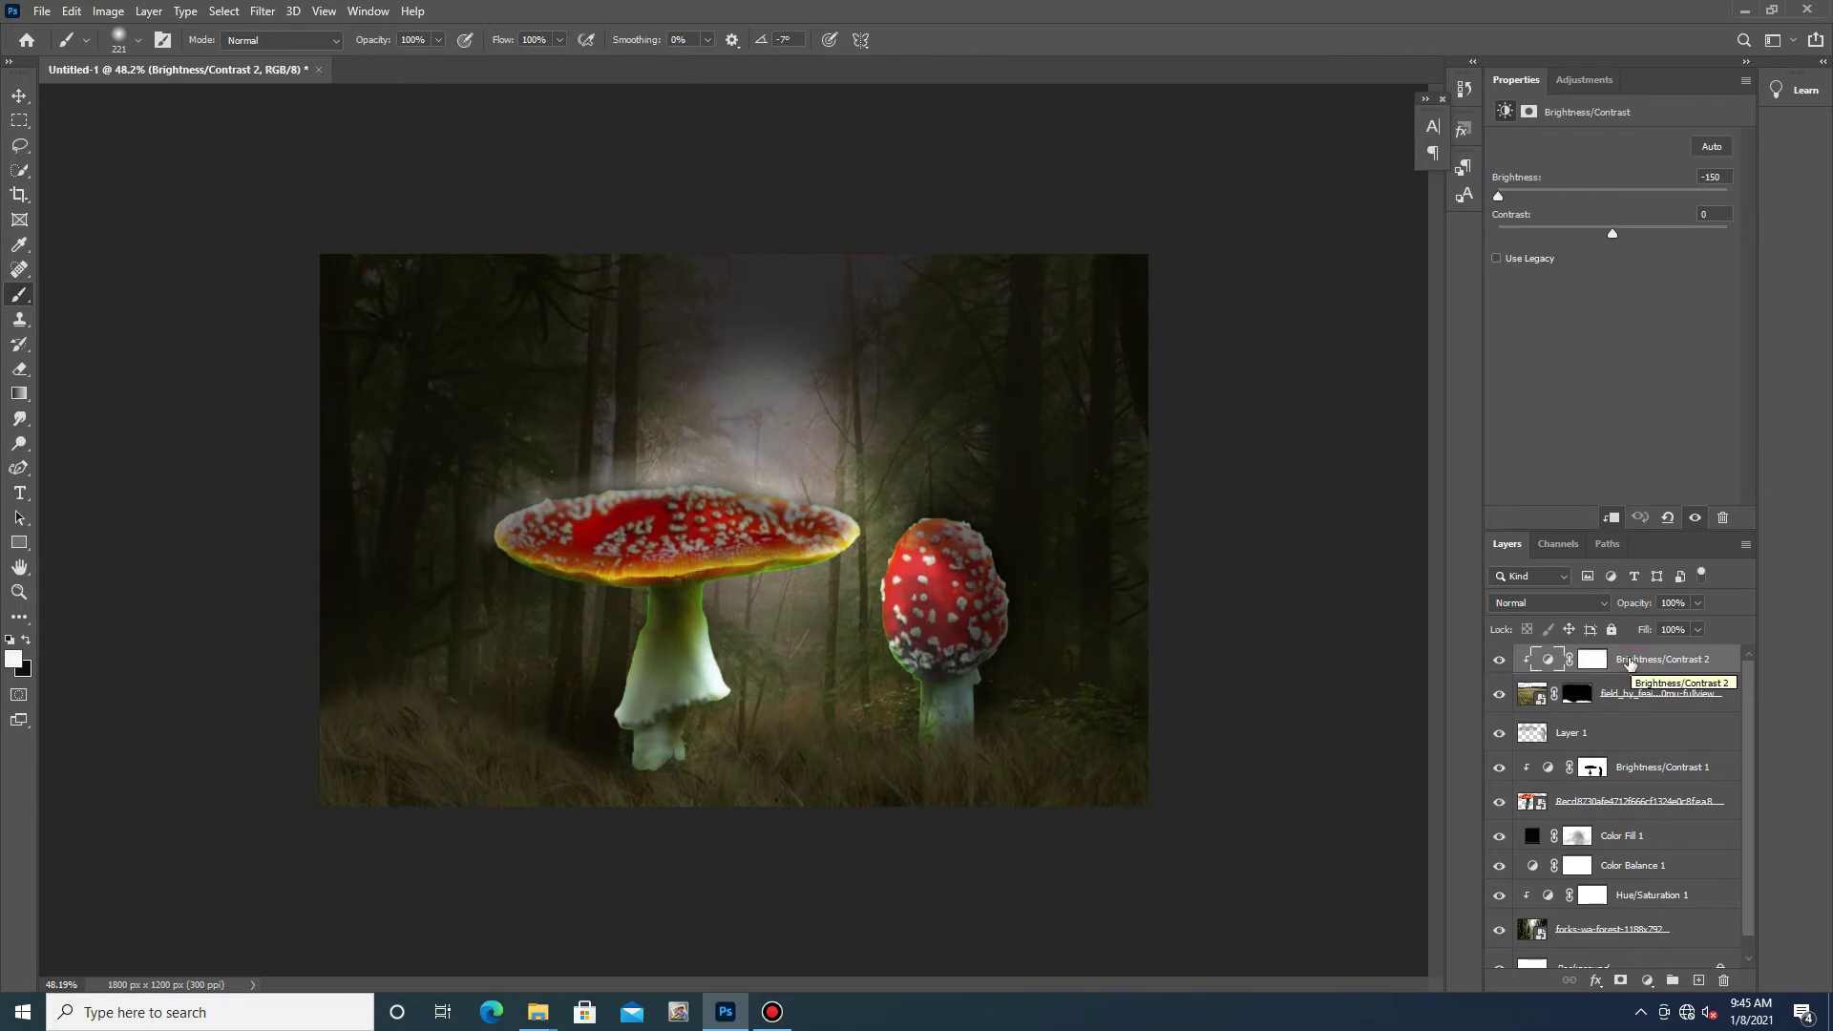
{"action": "left_click", "coordinate": [1578, 694]}
{"action": "key", "text": "x"}
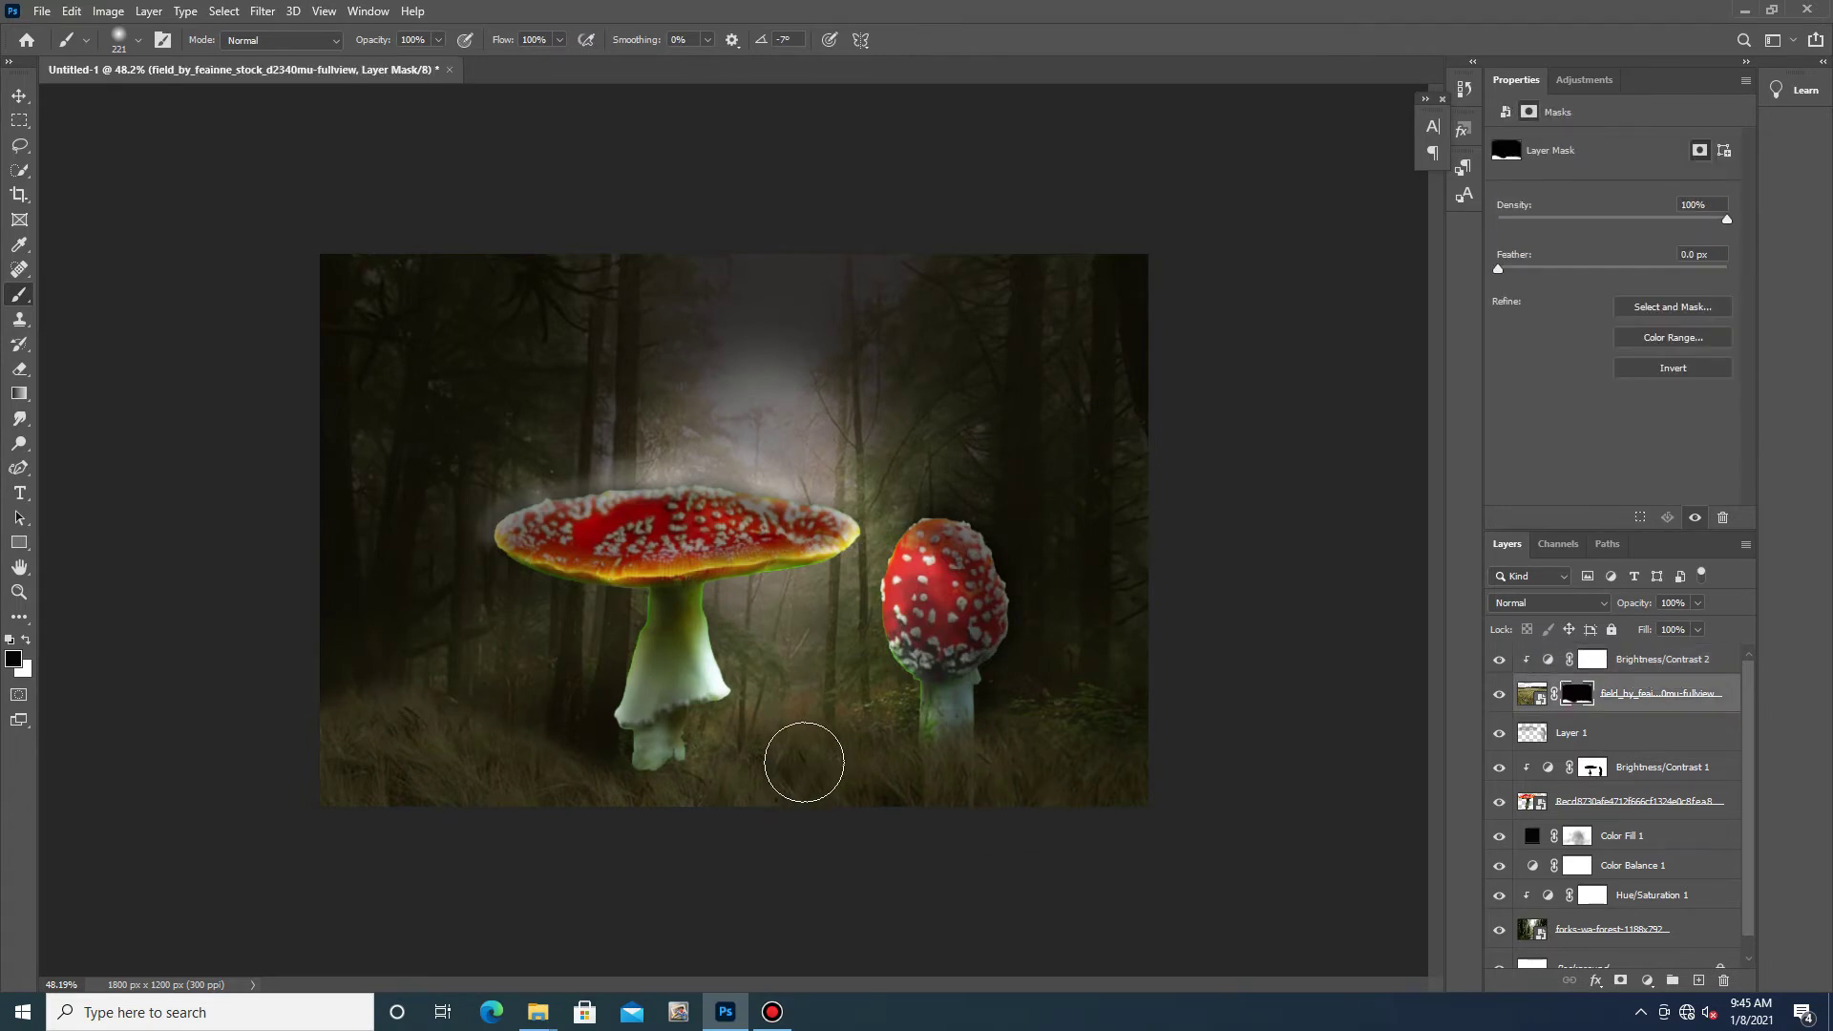
{"action": "key", "text": "ctrl+0"}
{"action": "scroll", "coordinate": [683, 811], "scroll_direction": "up", "scroll_amount": 3}
{"action": "scroll", "coordinate": [614, 798], "scroll_direction": "down", "scroll_amount": 3}
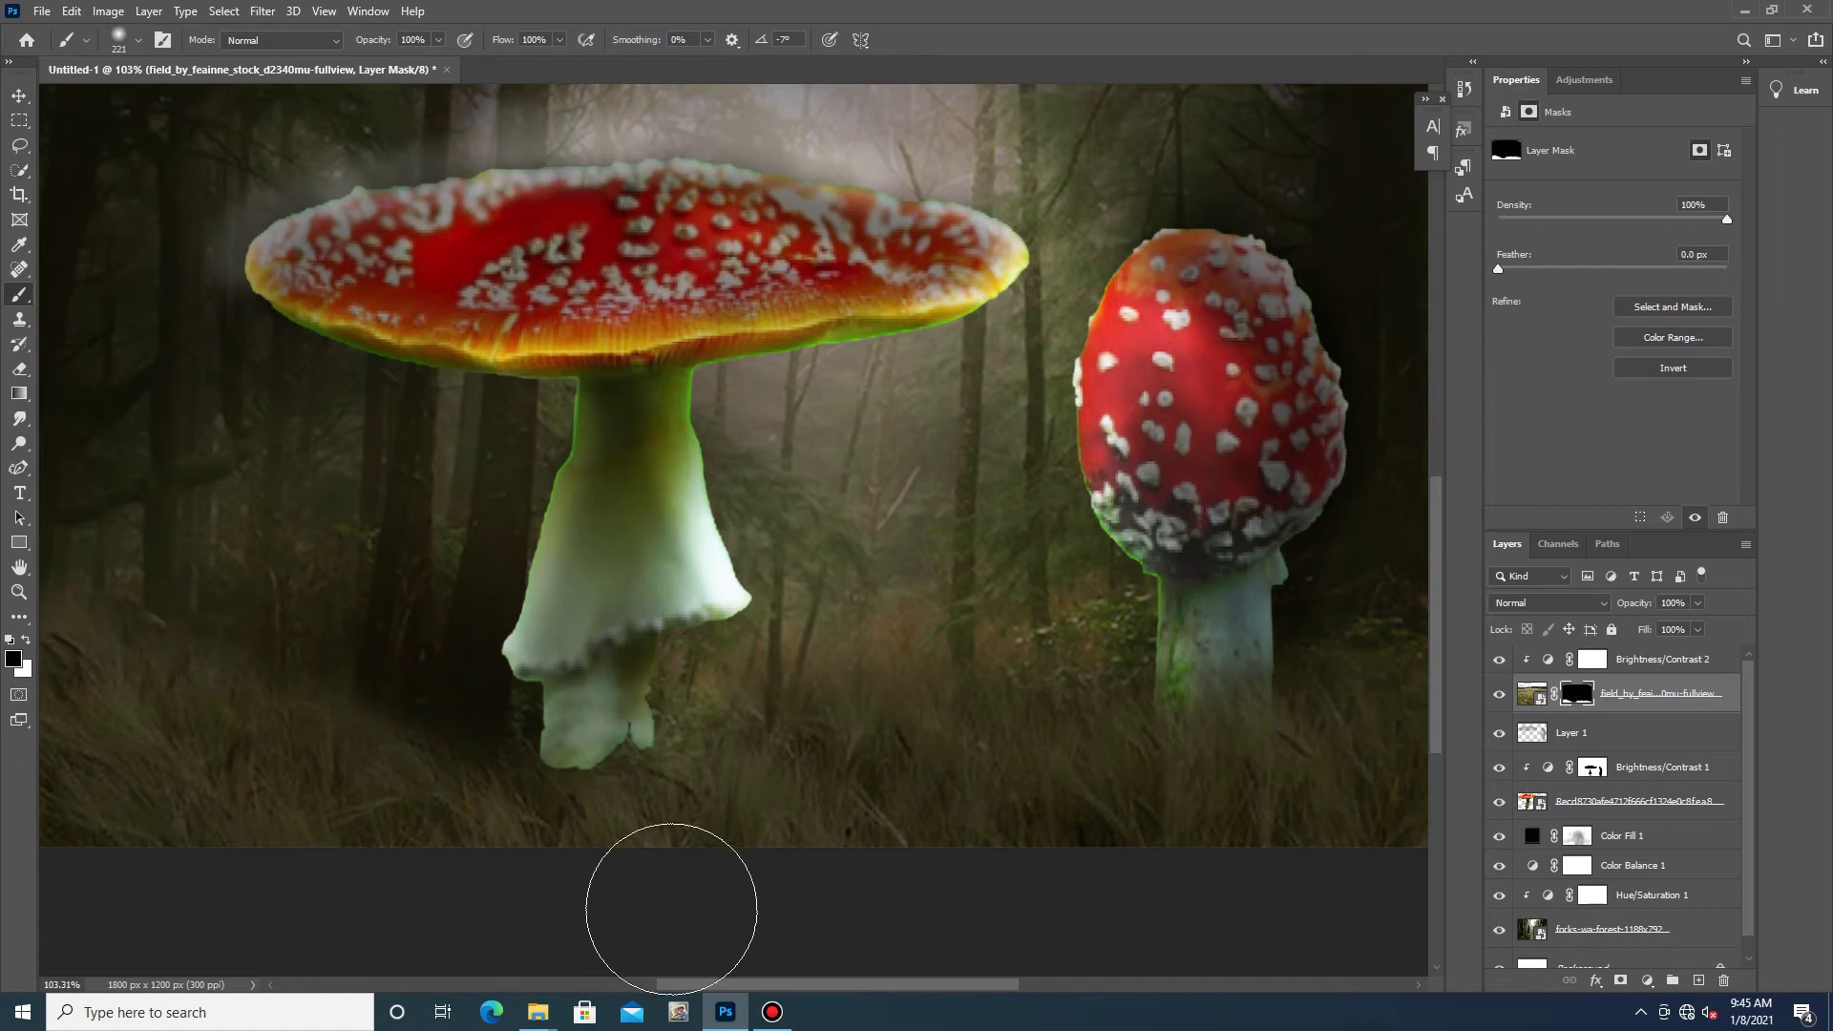
{"action": "key", "text": "x"}
{"action": "mouse_move", "coordinate": [557, 818]}
{"action": "left_mouse_down"}
{"action": "mouse_move", "coordinate": [581, 778]}
{"action": "mouse_move", "coordinate": [580, 822]}
{"action": "mouse_move", "coordinate": [602, 773]}
{"action": "left_mouse_up"}
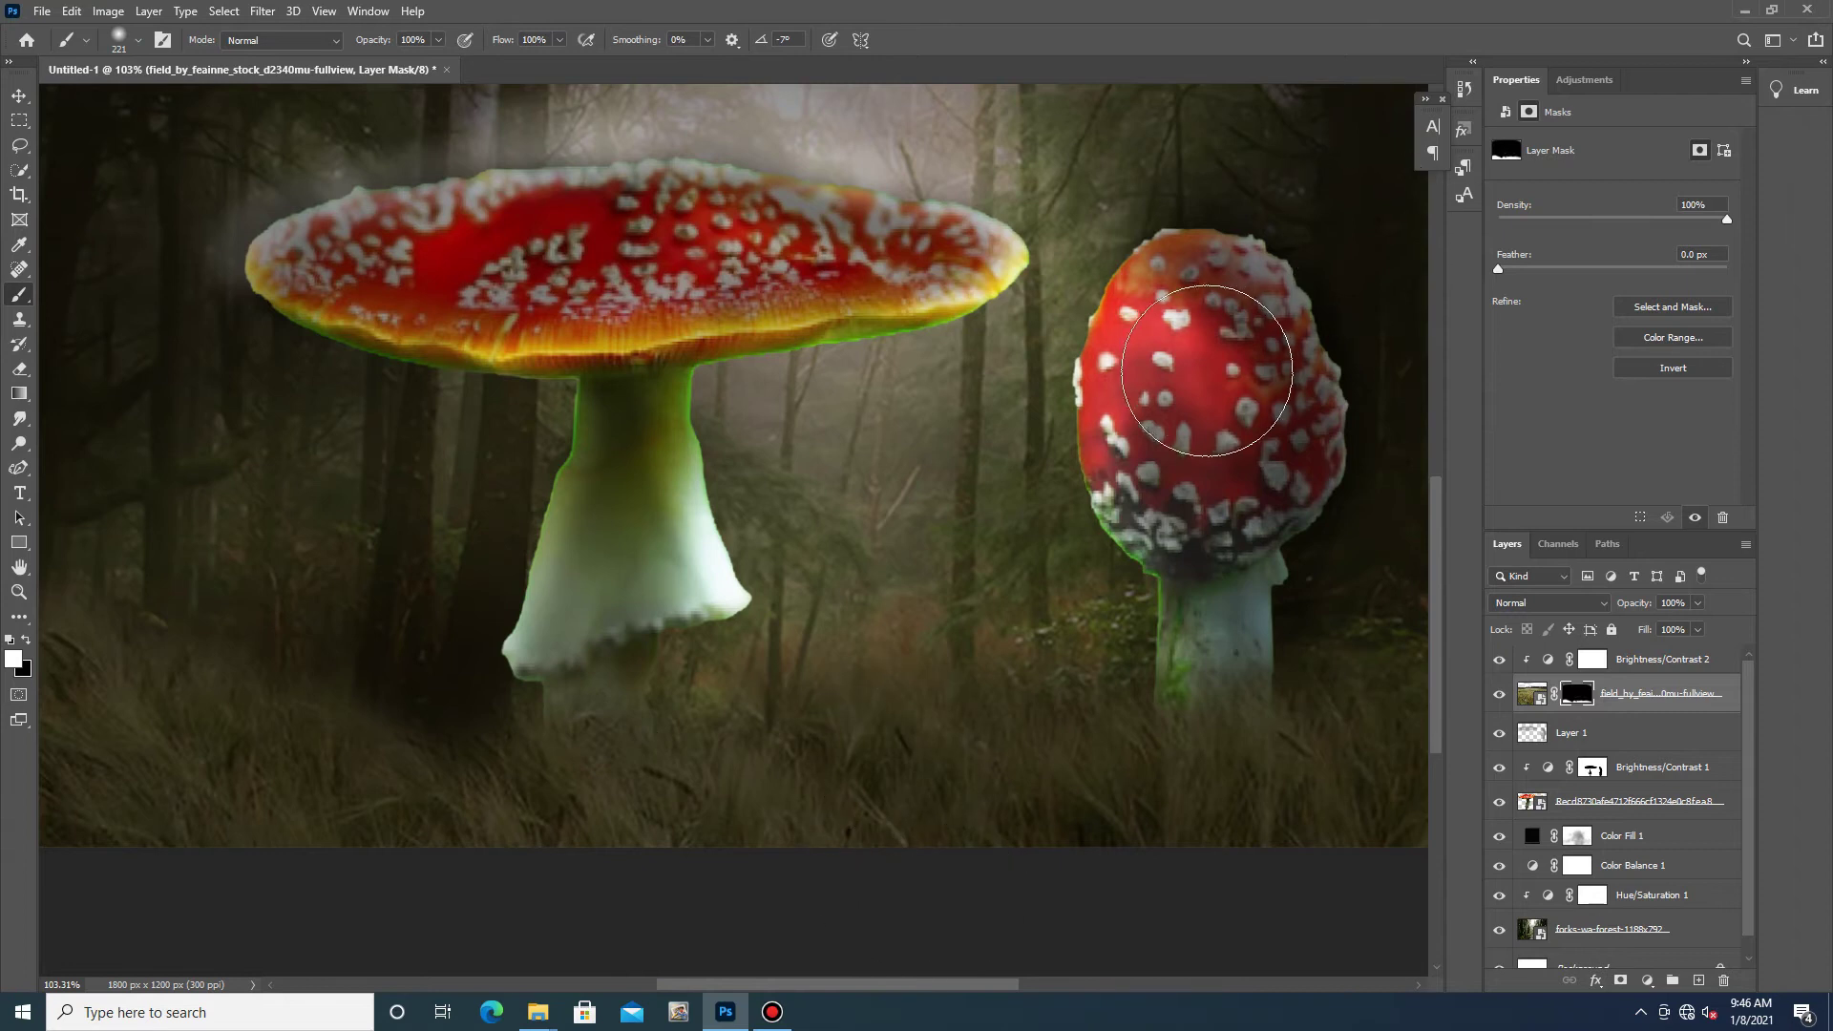
{"action": "left_click", "coordinate": [1747, 9]}
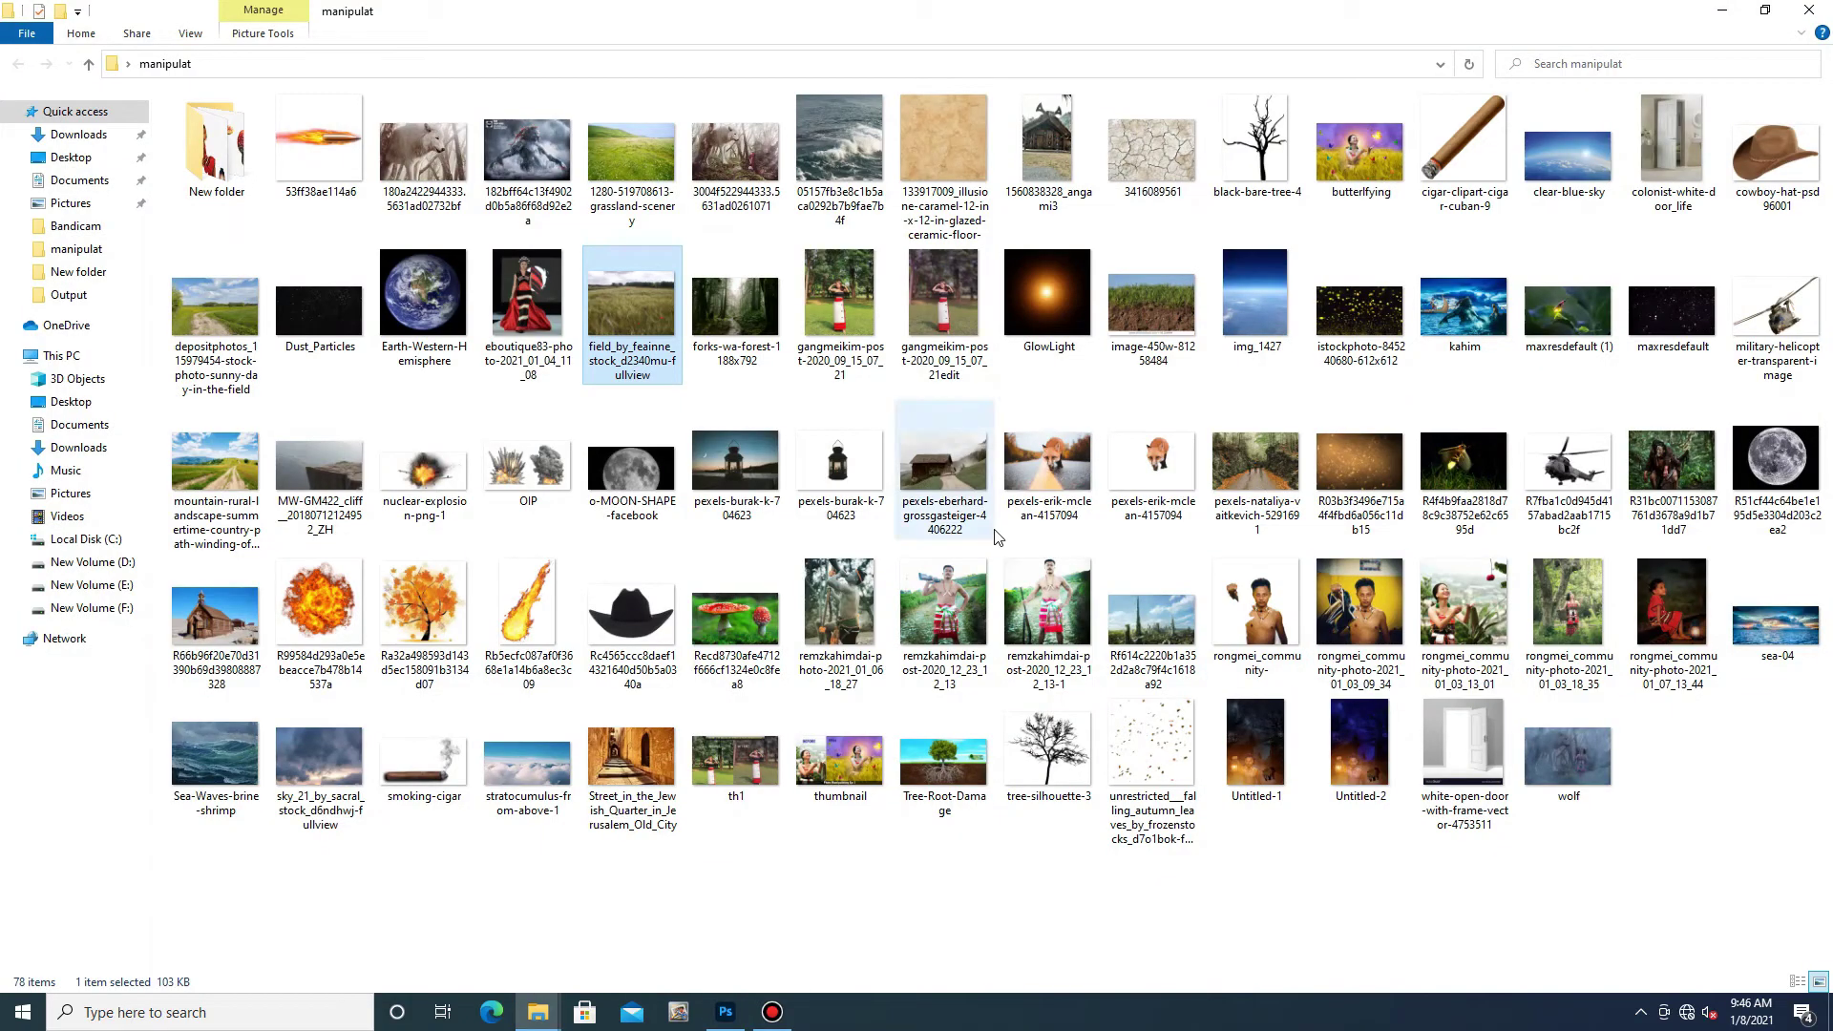
- Open the MW-GM422 rocky cliff photo from the Desktop manipulat folder
{"action": "left_click", "coordinate": [726, 1012]}
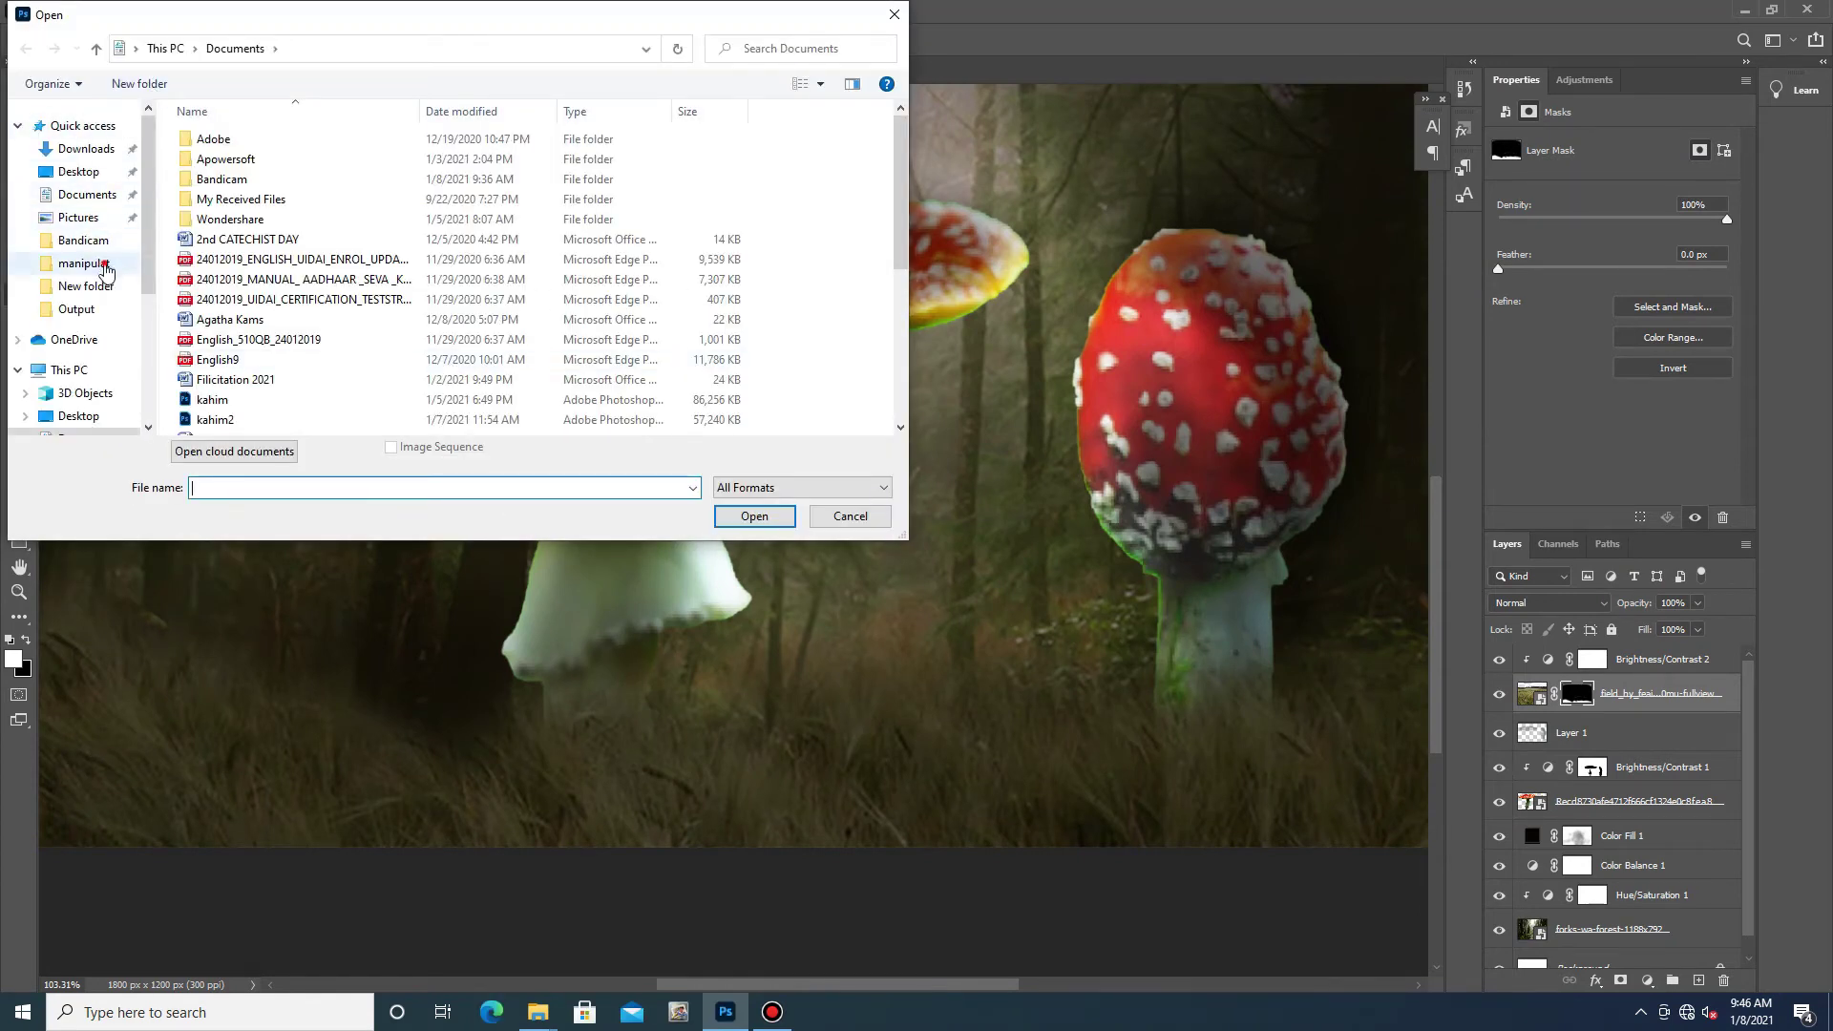
{"action": "left_click", "coordinate": [91, 264]}
{"action": "scroll", "coordinate": [576, 293], "scroll_direction": "down", "scroll_amount": 1}
{"action": "scroll", "coordinate": [576, 293], "scroll_direction": "down", "scroll_amount": 1}
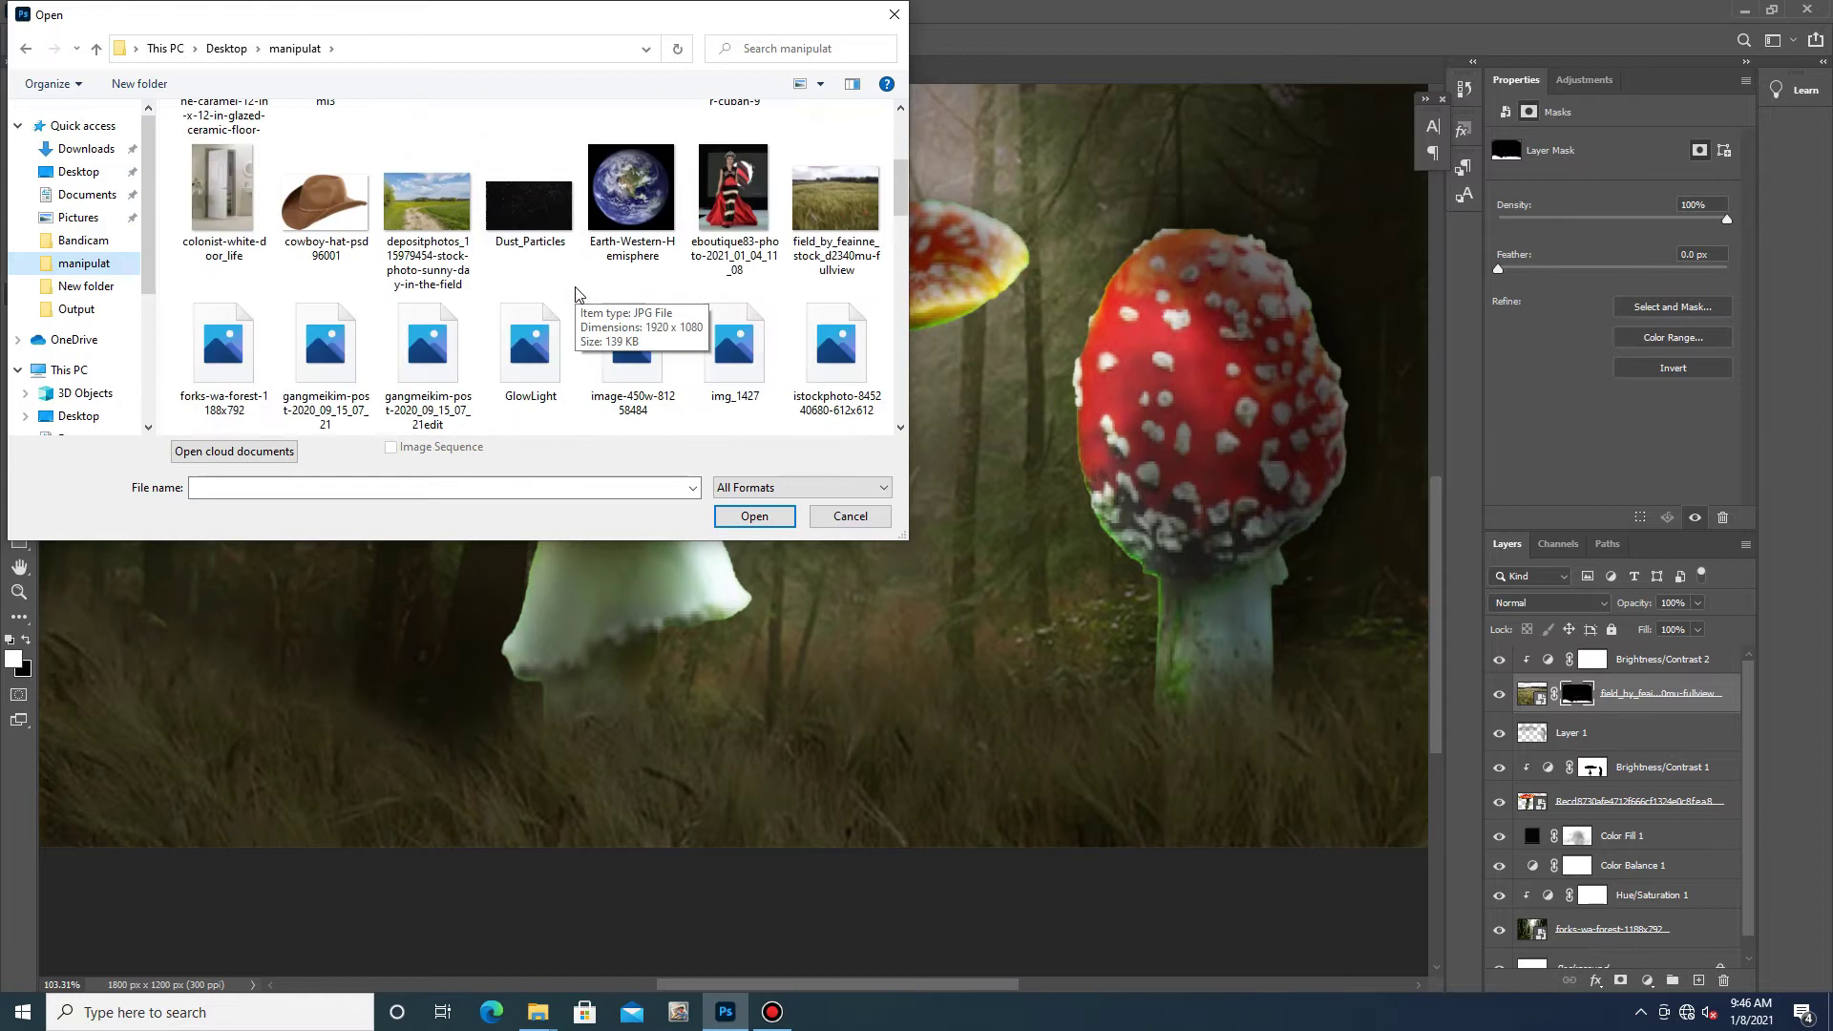
{"action": "scroll", "coordinate": [576, 294], "scroll_direction": "down", "scroll_amount": 1}
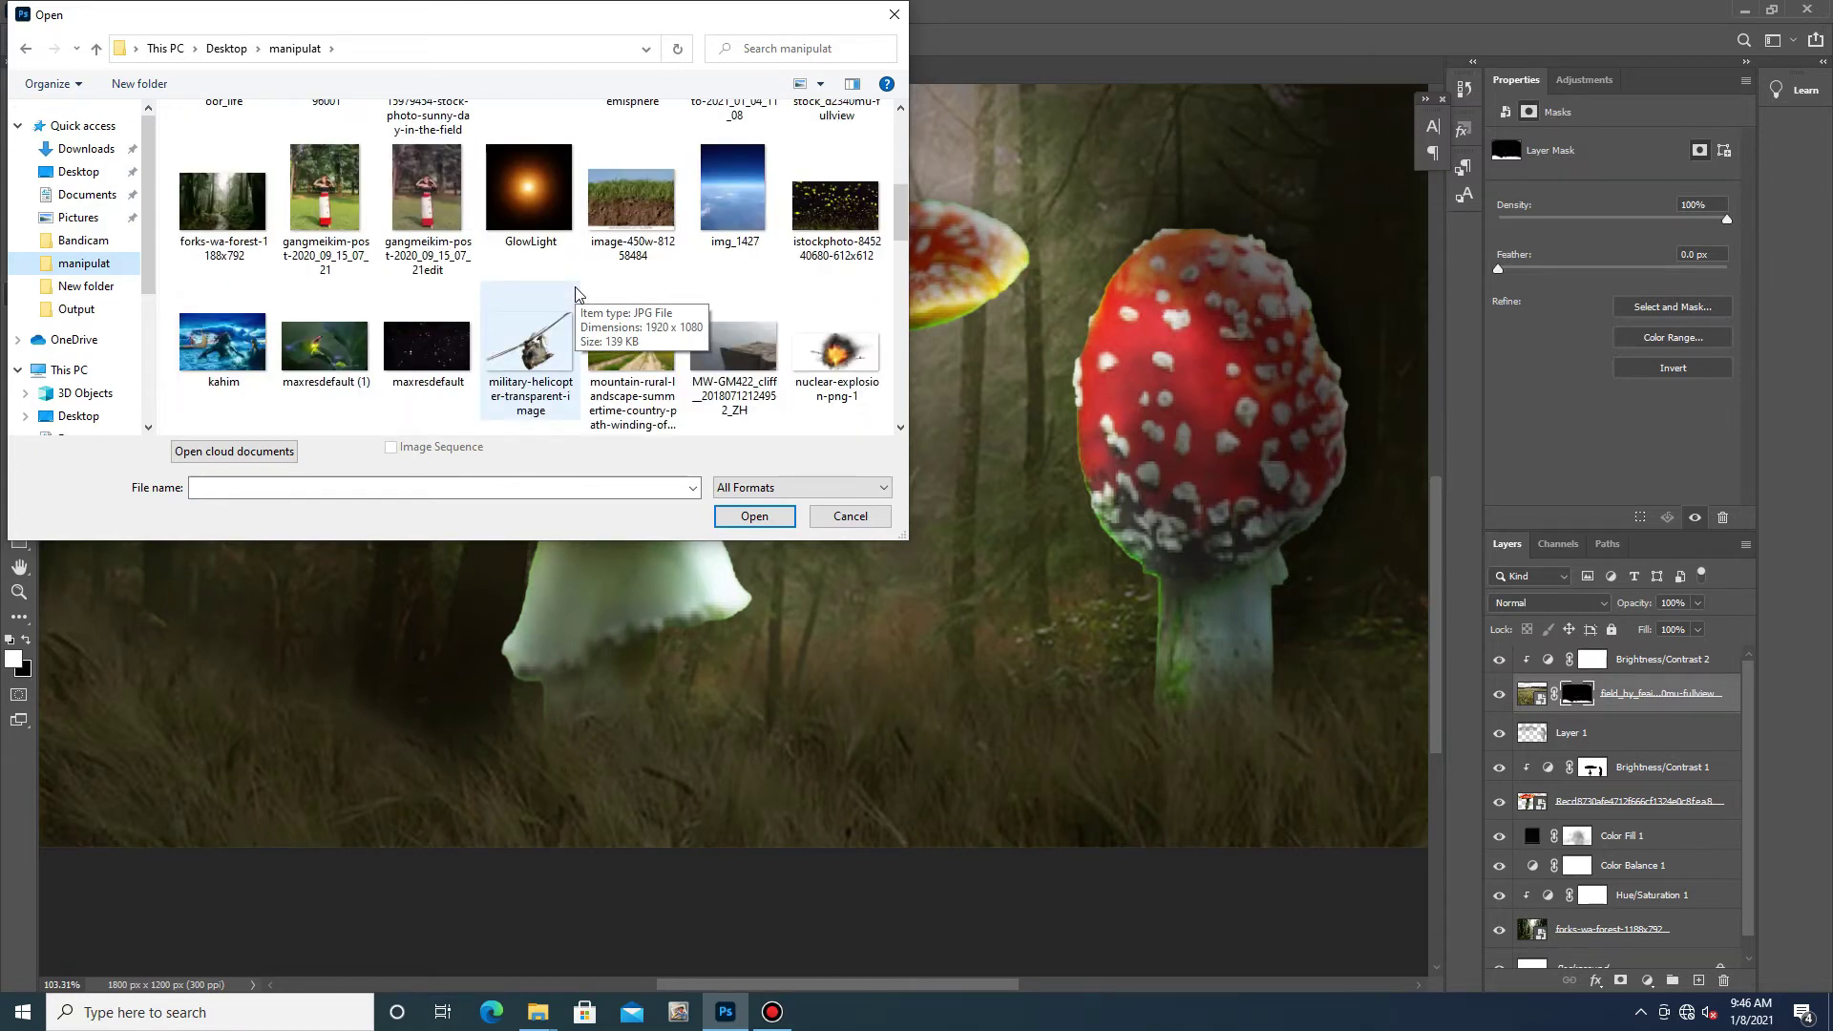
{"action": "left_click", "coordinate": [733, 353]}
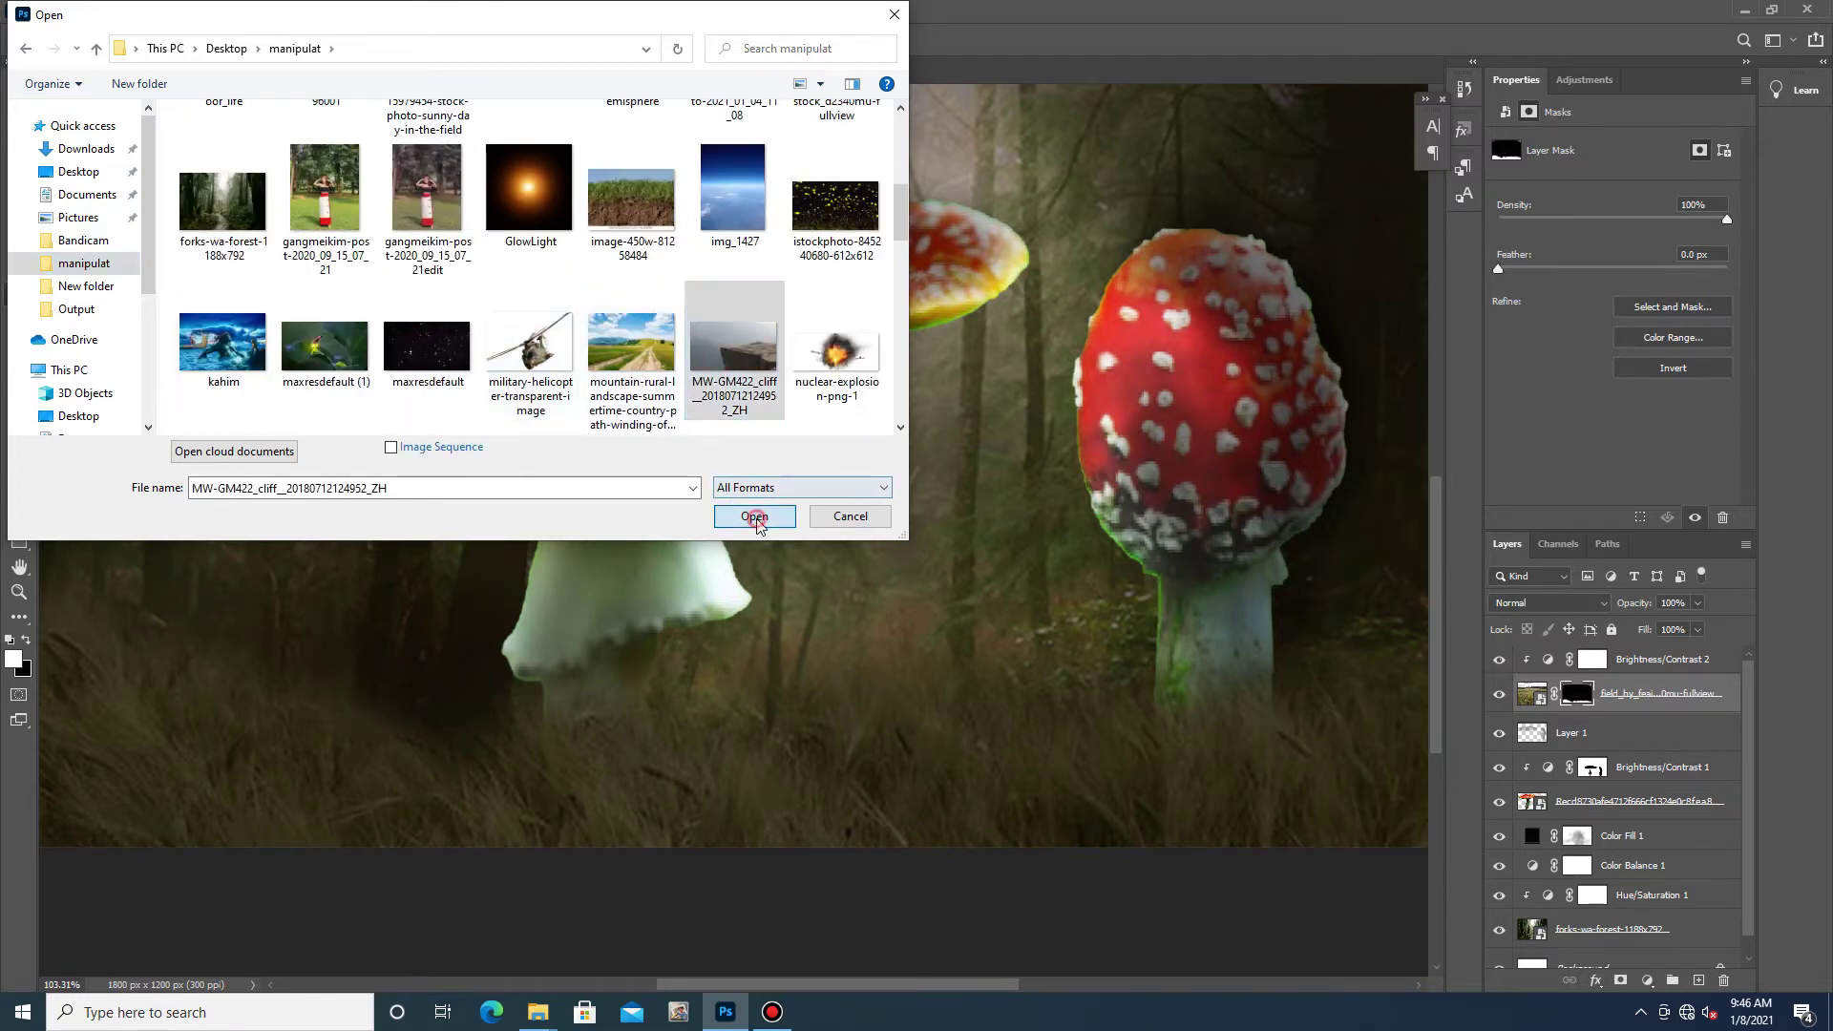
{"action": "left_click", "coordinate": [754, 517]}
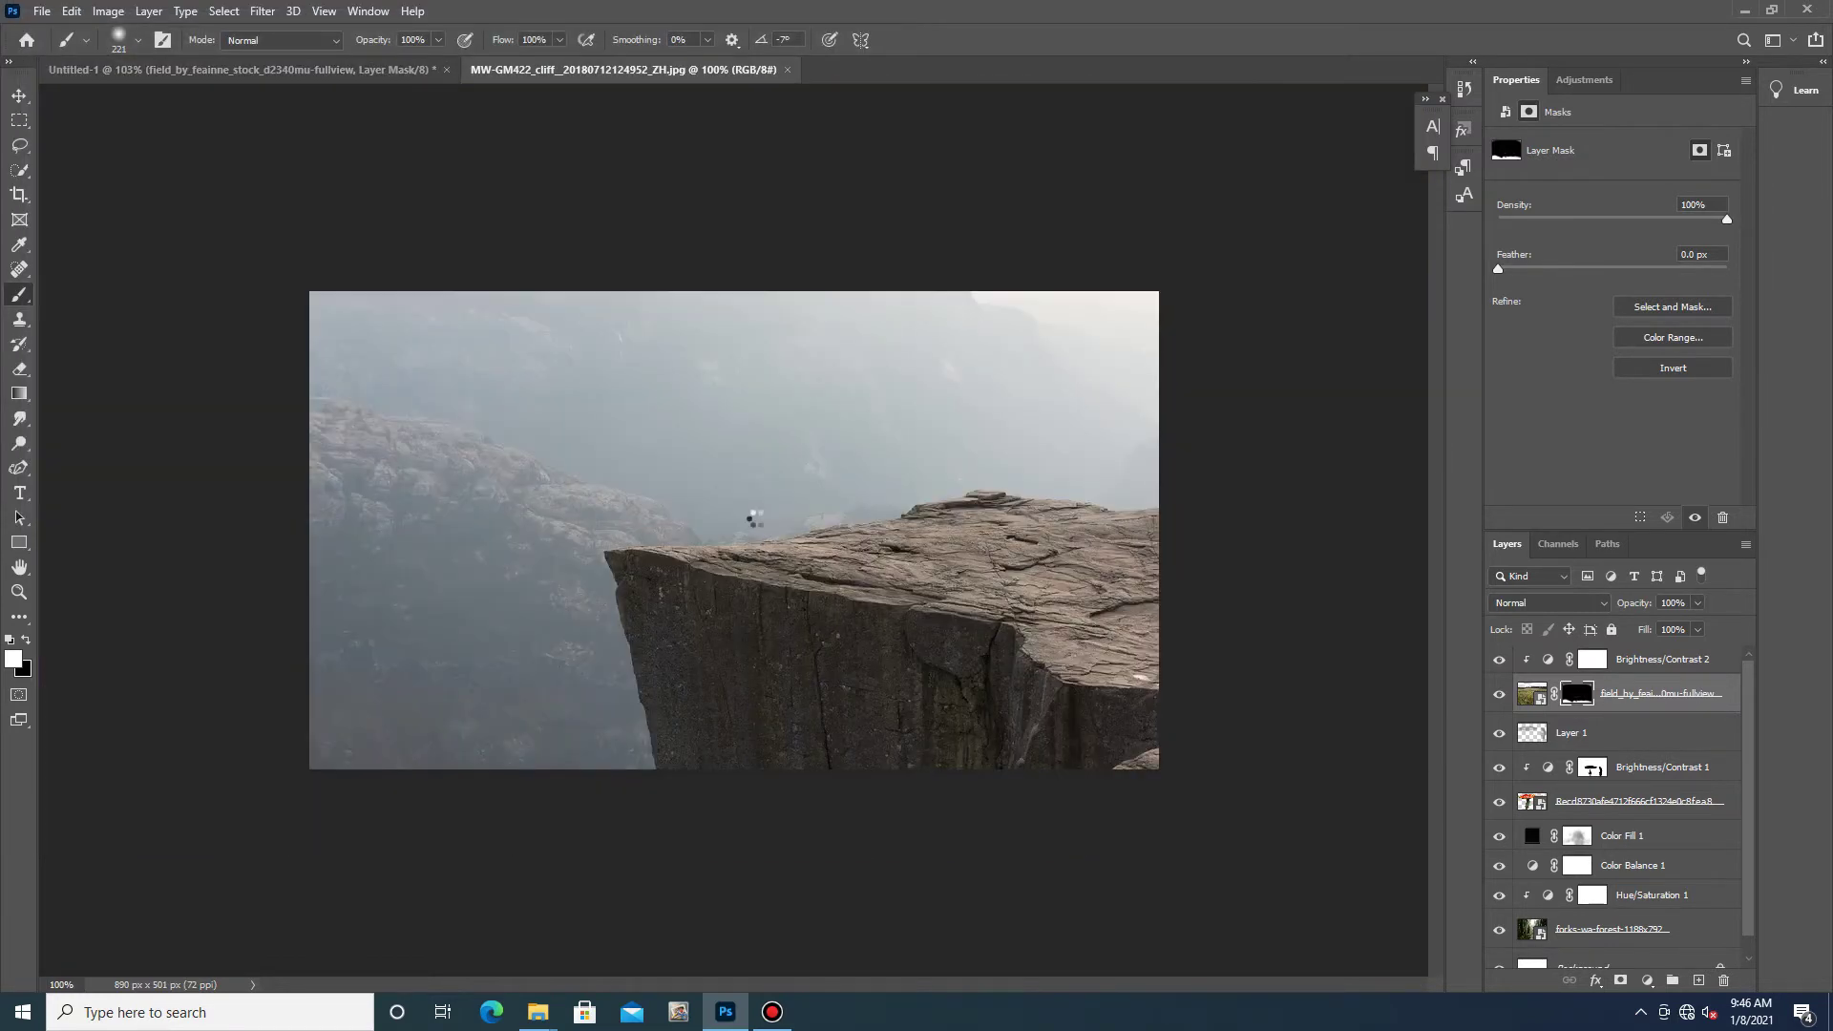
- Trace the rock slab in the cliff photo with the Pen Tool and make it a selection
{"action": "right_click", "coordinate": [23, 471]}
{"action": "left_click", "coordinate": [95, 469]}
{"action": "left_click", "coordinate": [604, 552]}
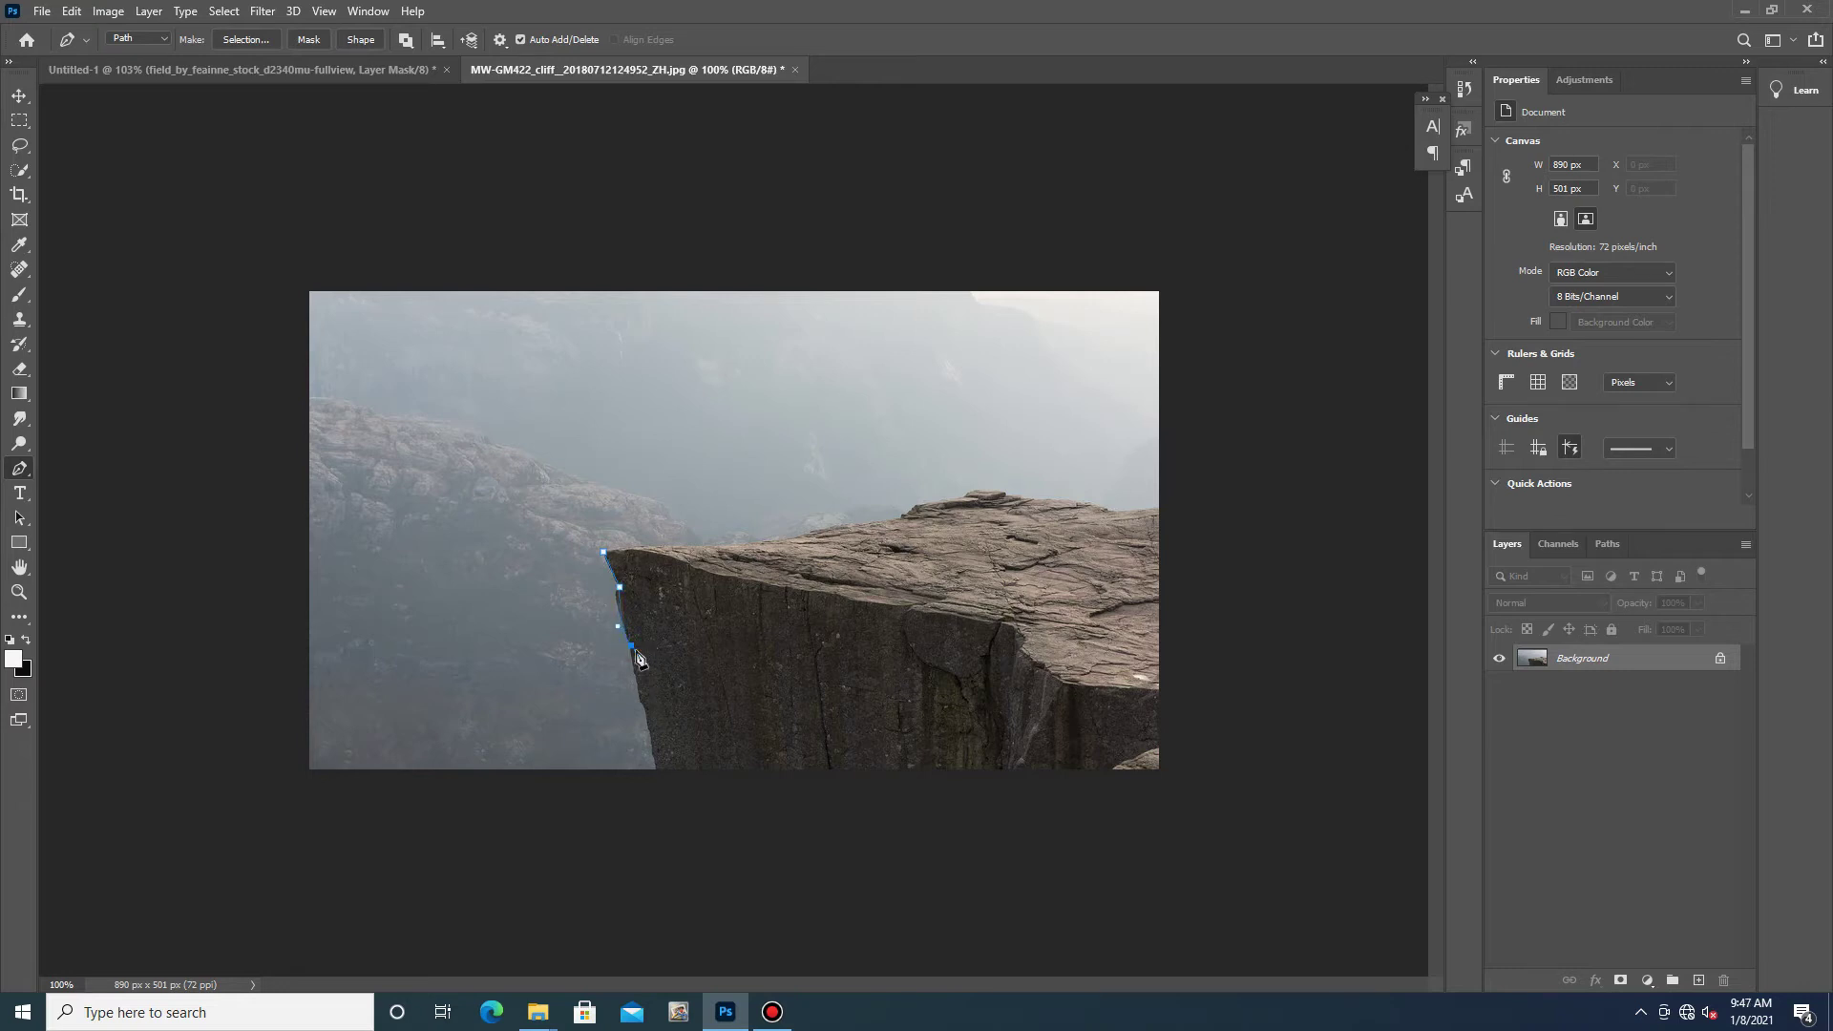
{"action": "left_click", "coordinate": [1018, 761]}
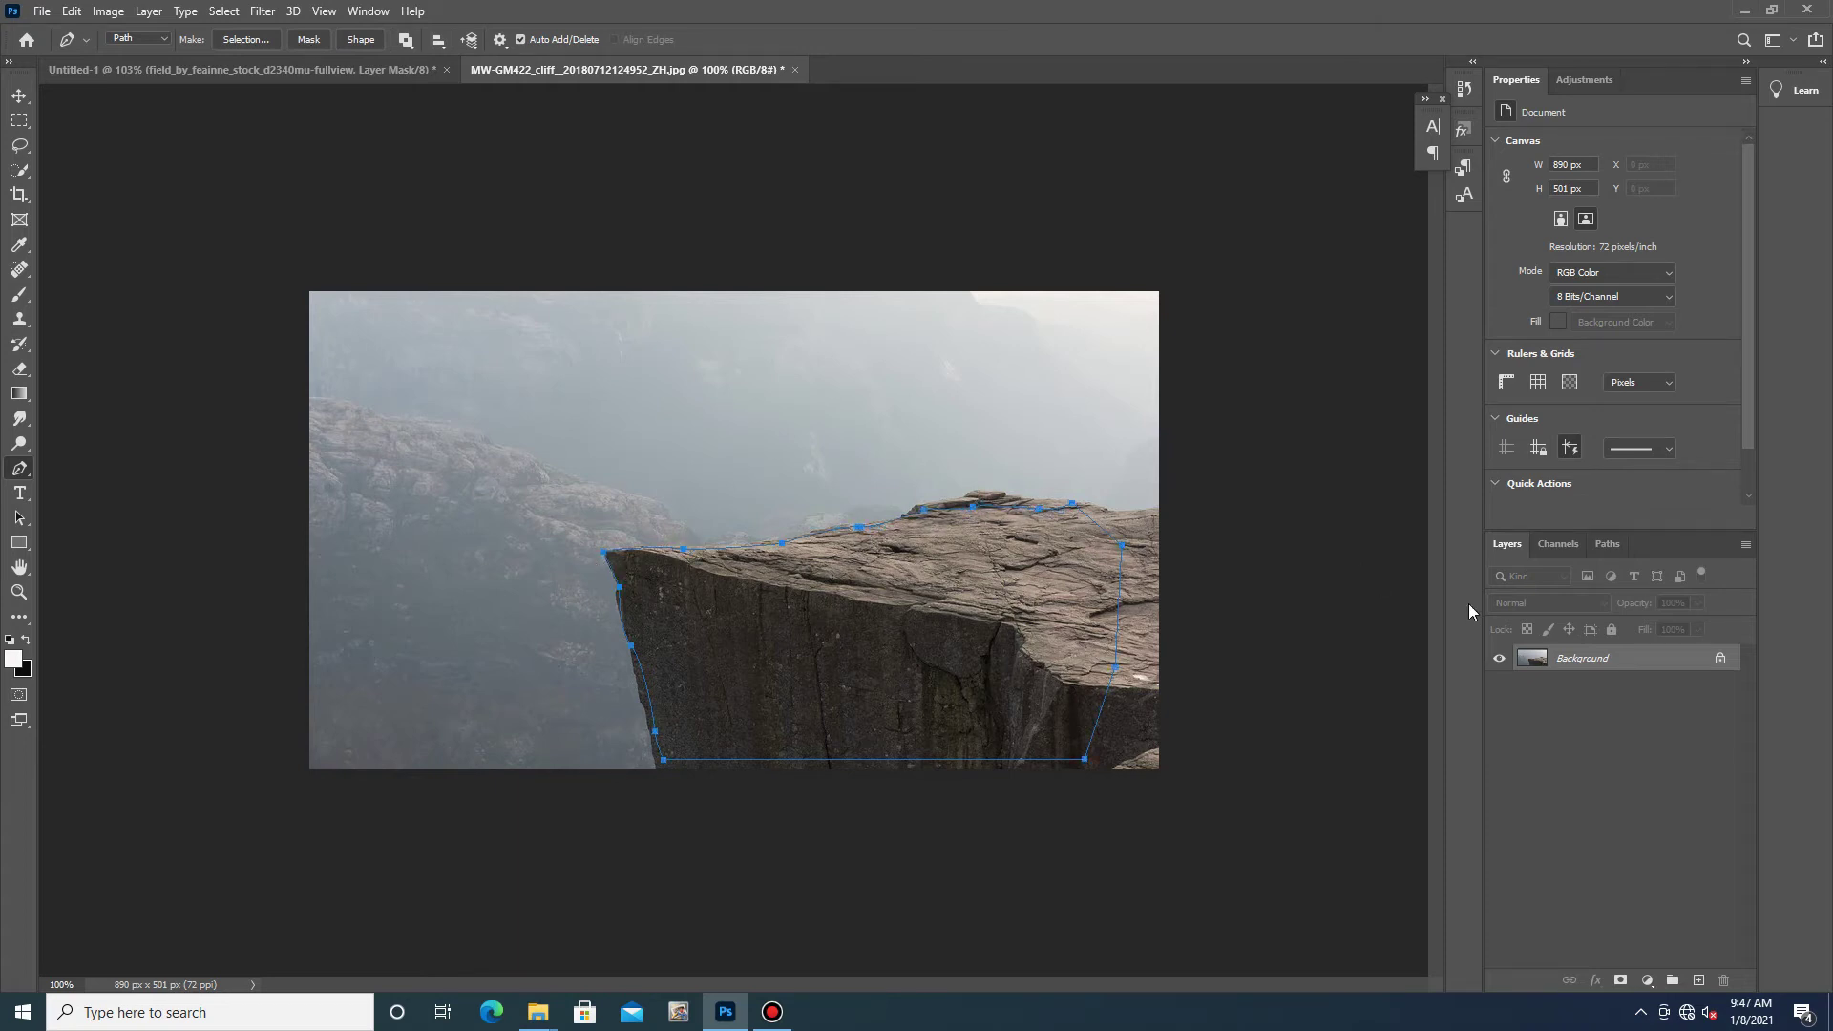
{"action": "right_click", "coordinate": [973, 629]}
{"action": "left_click", "coordinate": [1038, 283]}
- Drag the cut-out rock into the Untitled-1 composite and move its layer to the top
{"action": "key", "text": "v"}
{"action": "mouse_move", "coordinate": [566, 364]}
{"action": "left_mouse_down"}
{"action": "mouse_move", "coordinate": [409, 309]}
{"action": "mouse_move", "coordinate": [890, 696]}
{"action": "left_mouse_up"}
{"action": "left_click_drag", "start_coordinate": [1614, 697], "coordinate": [1619, 730]}
{"action": "left_click_drag", "start_coordinate": [1633, 930], "coordinate": [1591, 661]}
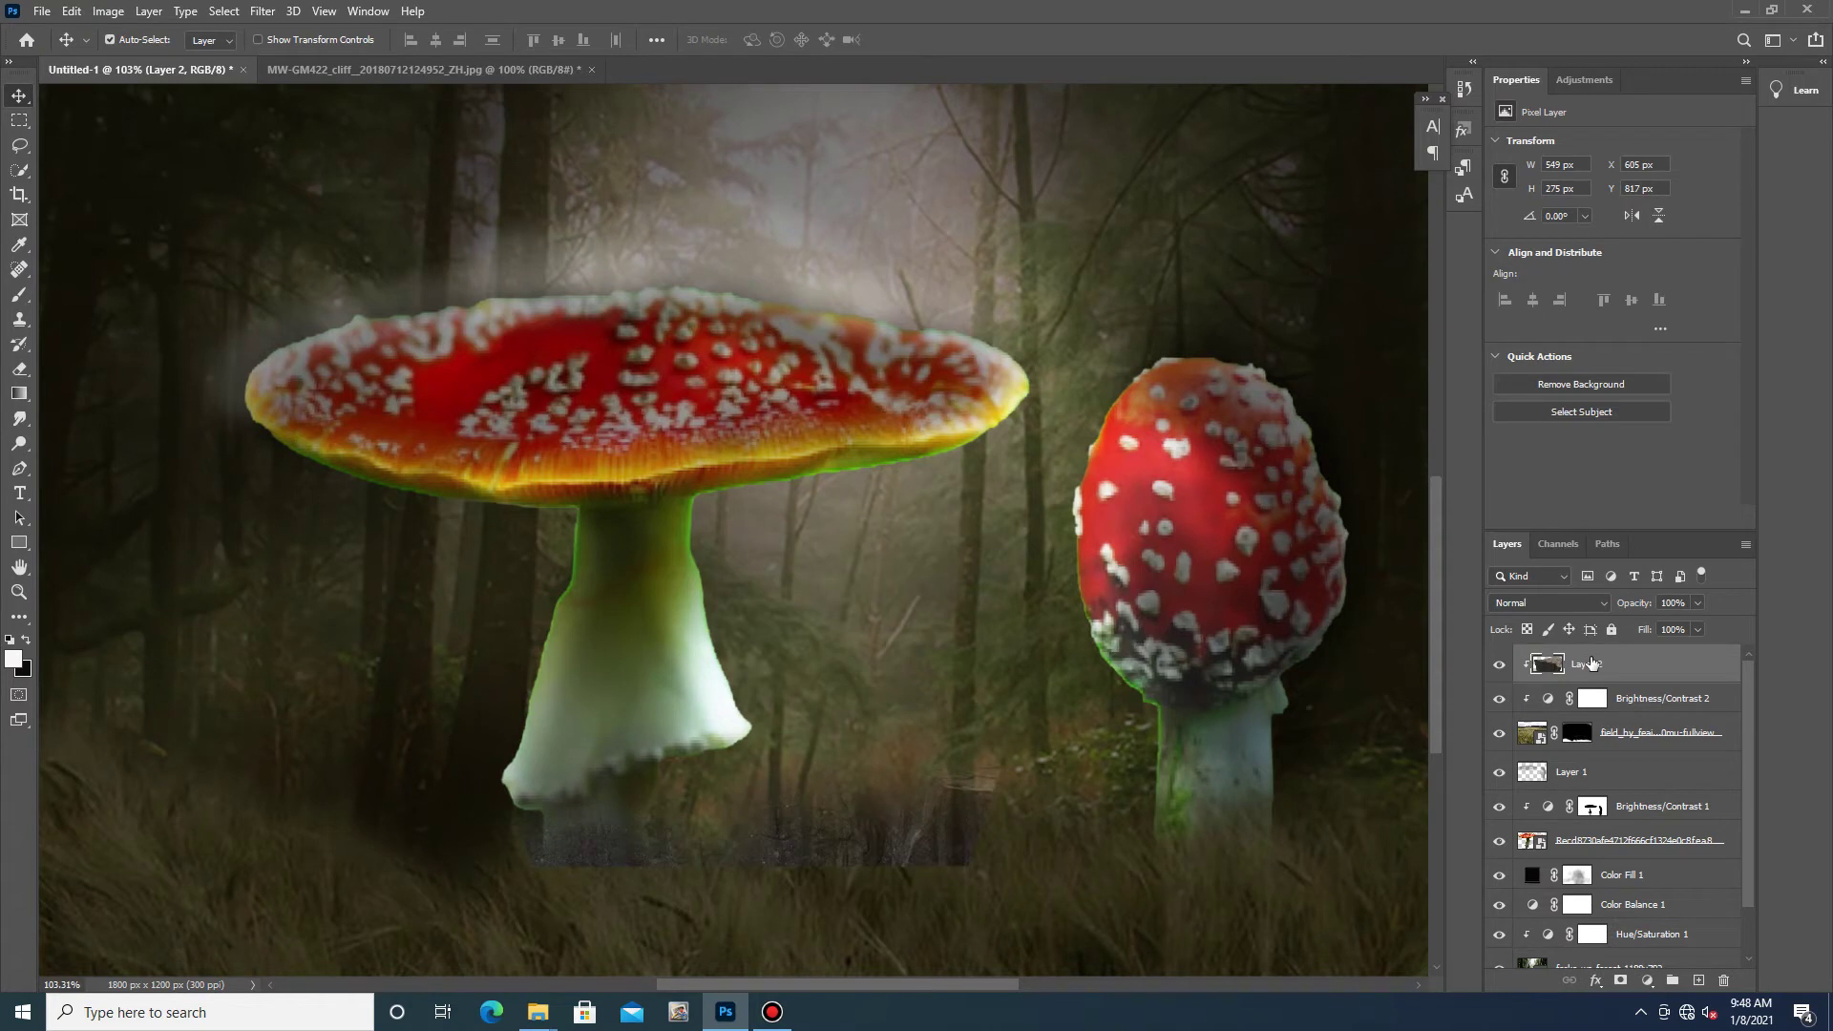
- Delete the misplaced rock layer and bring the rock from the cliff photo in again
{"action": "double_click", "coordinate": [1554, 668]}
{"action": "left_click", "coordinate": [1566, 546]}
{"action": "left_click_drag", "start_coordinate": [1622, 667], "coordinate": [1726, 976]}
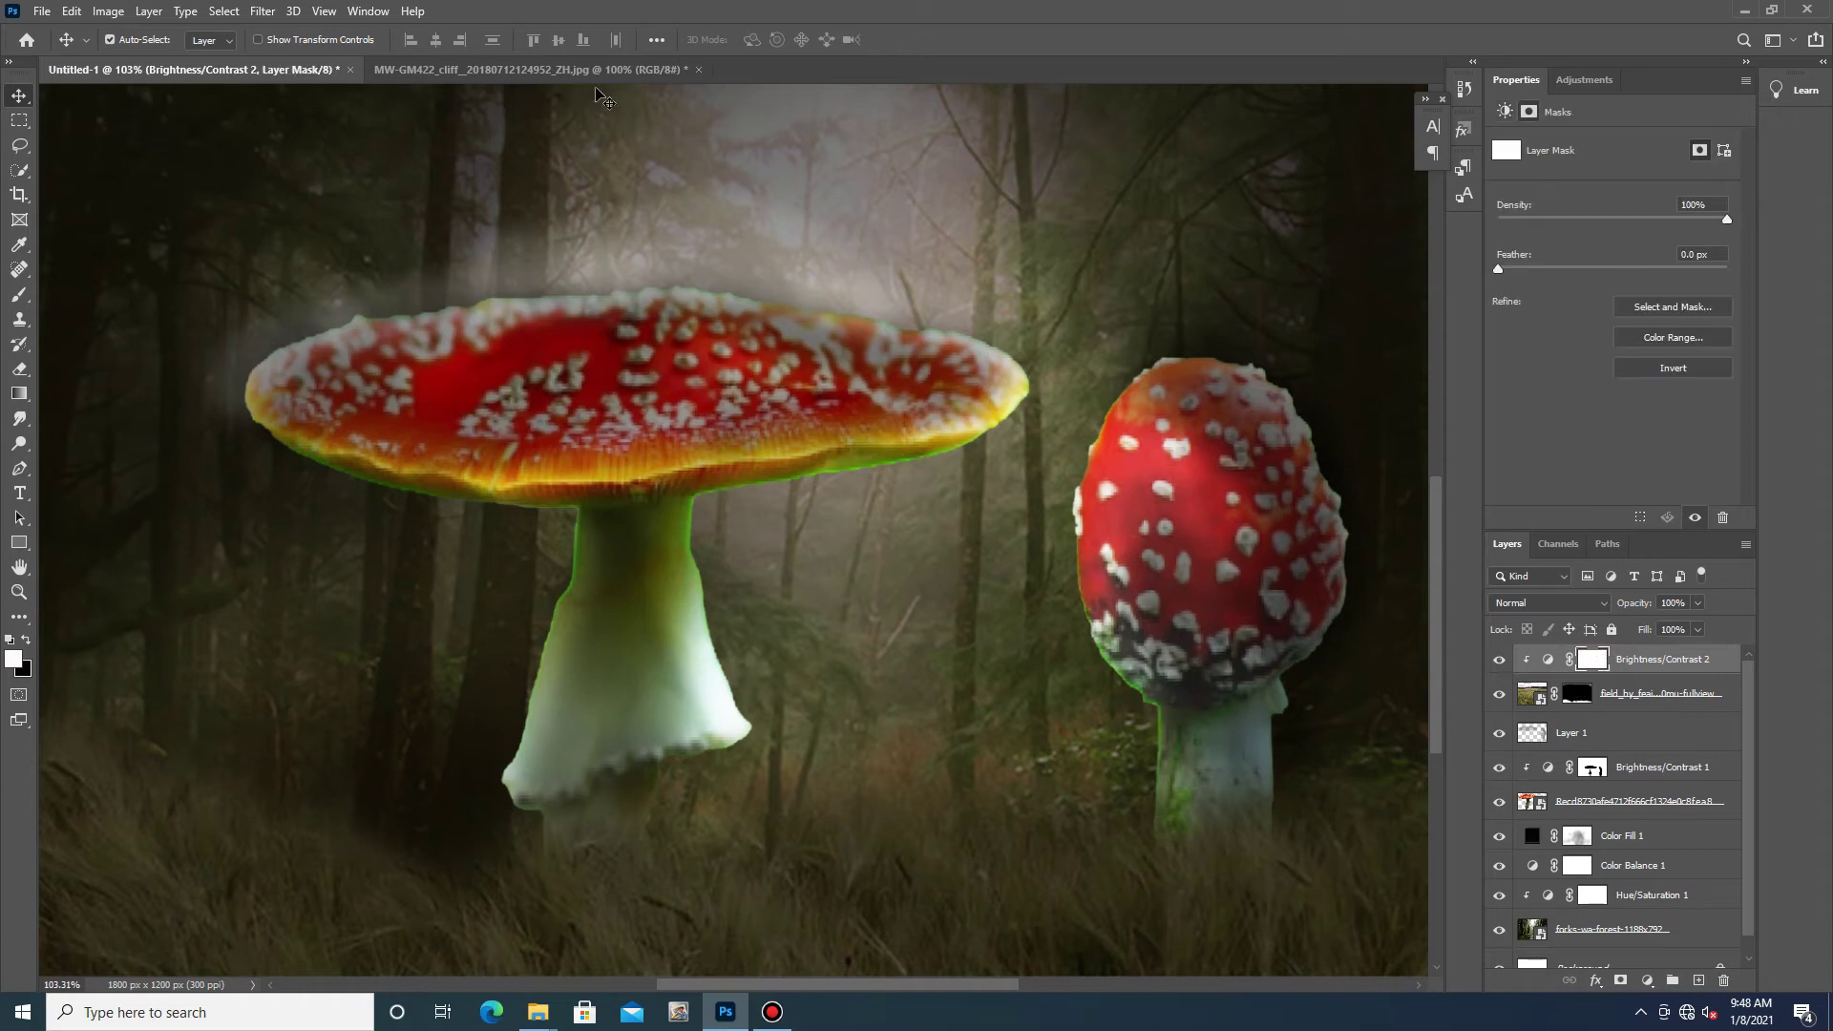
{"action": "left_click", "coordinate": [602, 69]}
{"action": "mouse_move", "coordinate": [324, 287]}
{"action": "left_mouse_down"}
{"action": "mouse_move", "coordinate": [951, 793]}
{"action": "mouse_move", "coordinate": [1041, 742]}
{"action": "left_mouse_up"}
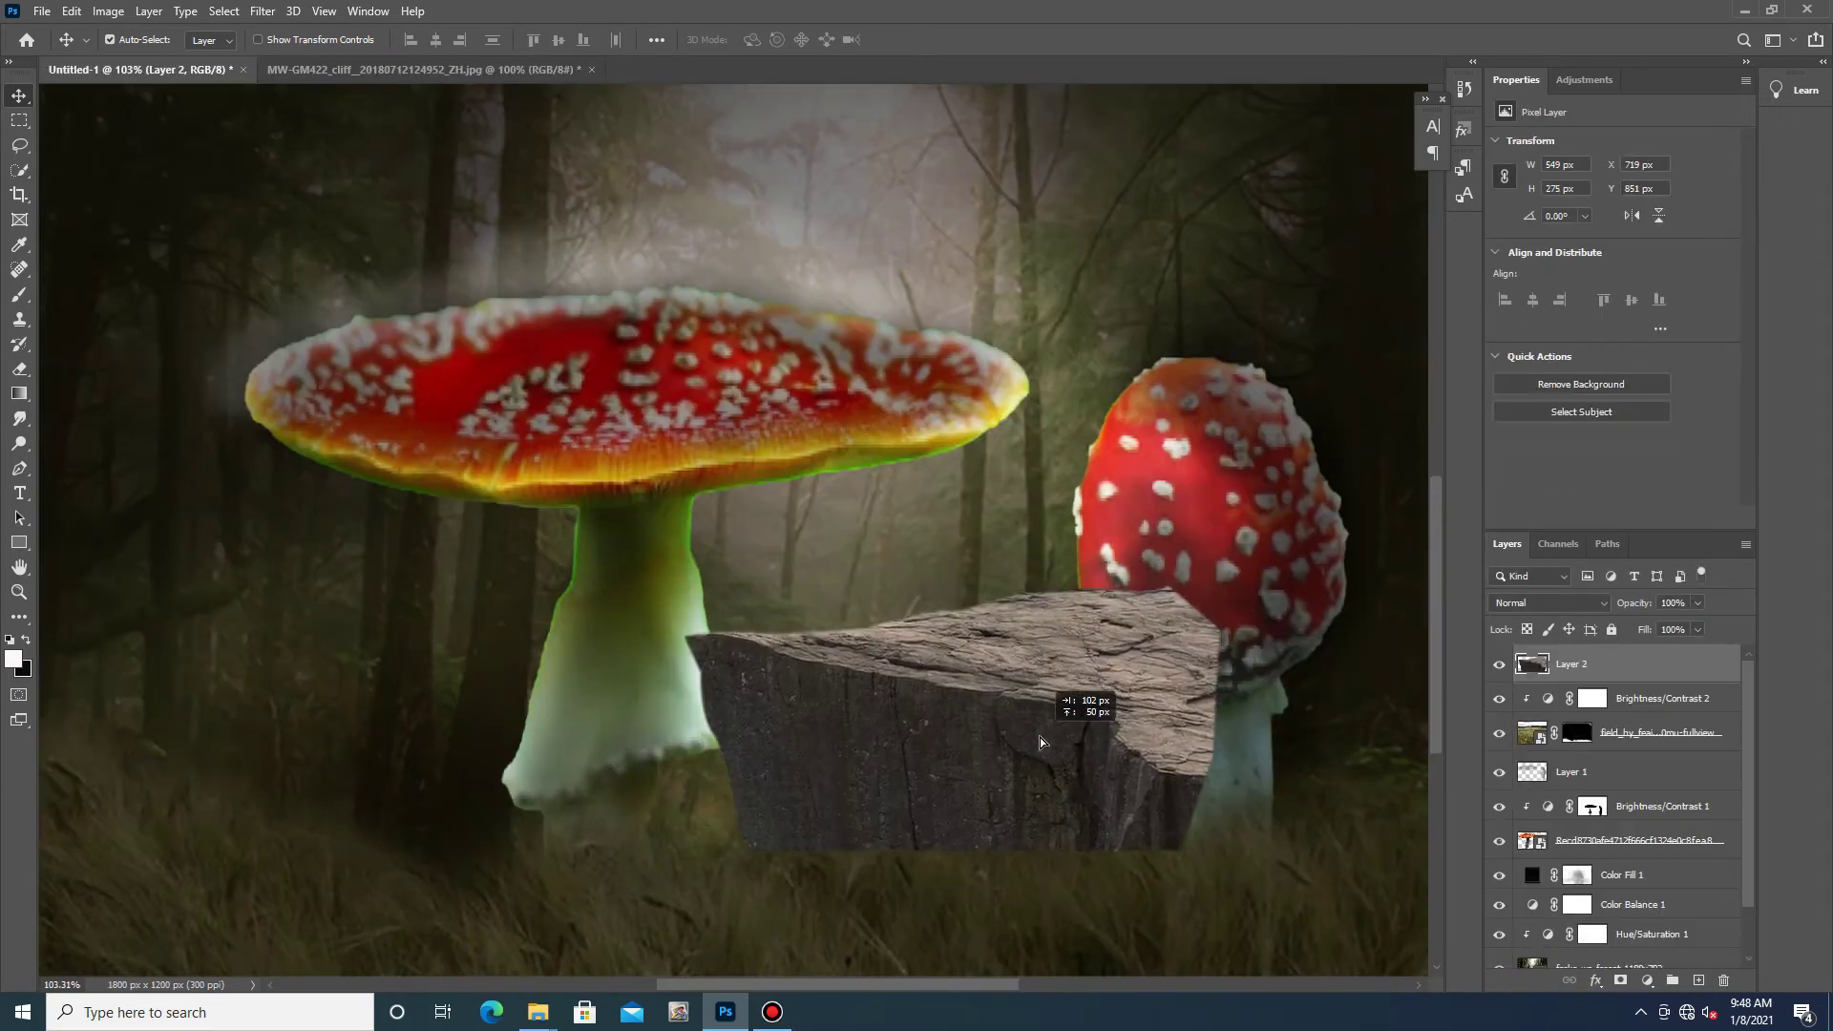
- Scale the rock to about 62% and set it on the grass between the two mushrooms
{"action": "key", "text": "ctrl+t"}
{"action": "mouse_move", "coordinate": [1218, 592]}
{"action": "left_mouse_down"}
{"action": "mouse_move", "coordinate": [1244, 642]}
{"action": "mouse_move", "coordinate": [1132, 641]}
{"action": "left_mouse_up"}
{"action": "left_click_drag", "start_coordinate": [939, 733], "coordinate": [953, 814]}
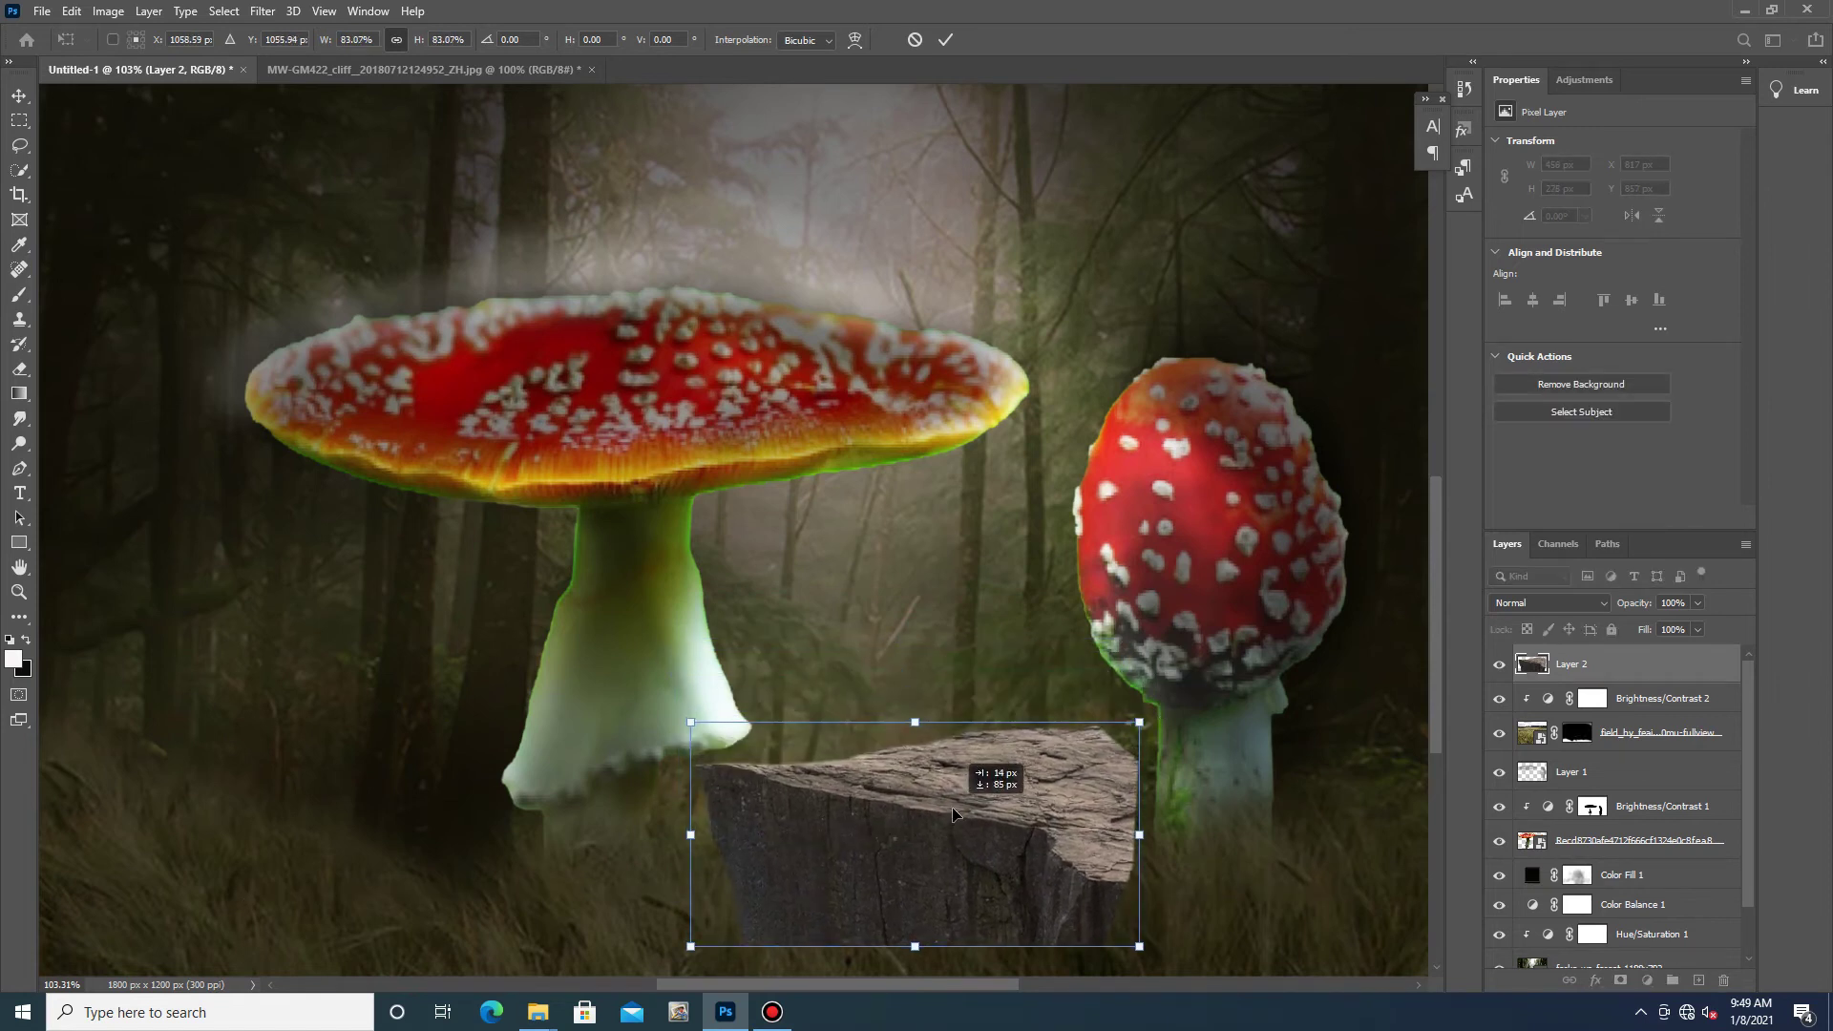
{"action": "left_click_drag", "start_coordinate": [1139, 946], "coordinate": [1026, 885]}
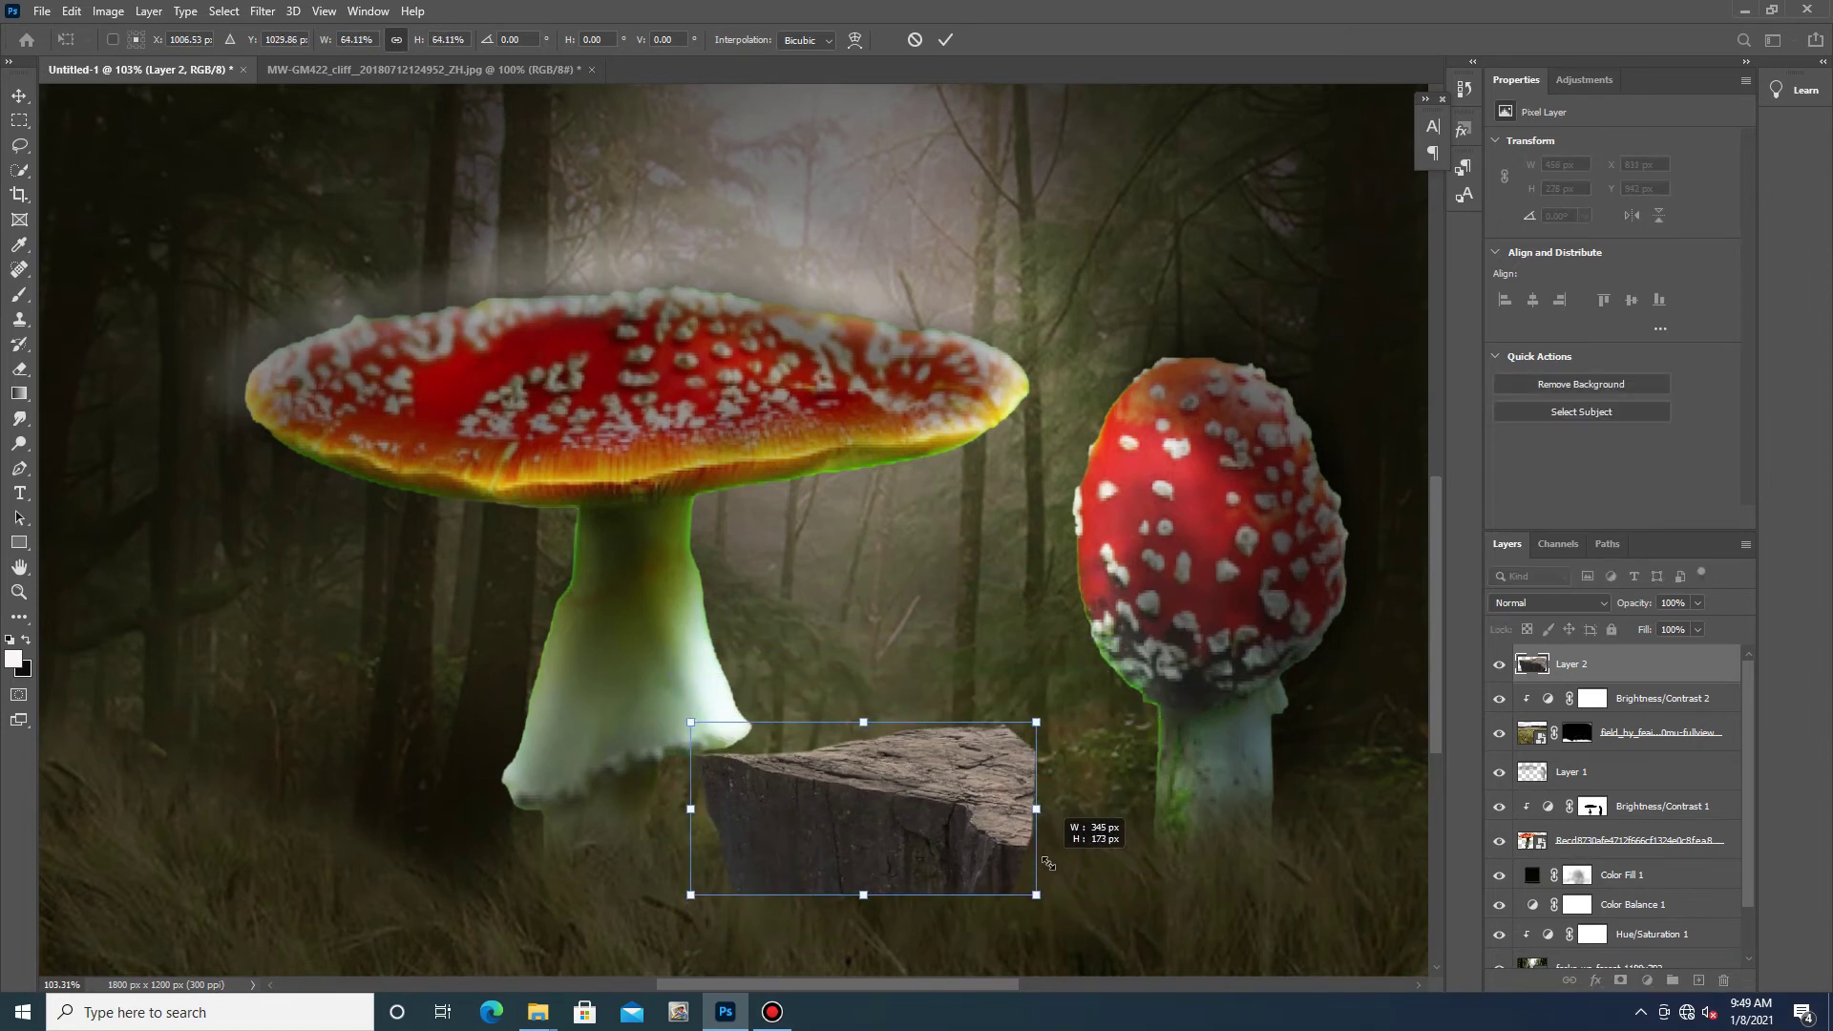
{"action": "mouse_move", "coordinate": [915, 800]}
{"action": "left_mouse_down"}
{"action": "mouse_move", "coordinate": [981, 800]}
{"action": "mouse_move", "coordinate": [993, 773]}
{"action": "left_mouse_up"}
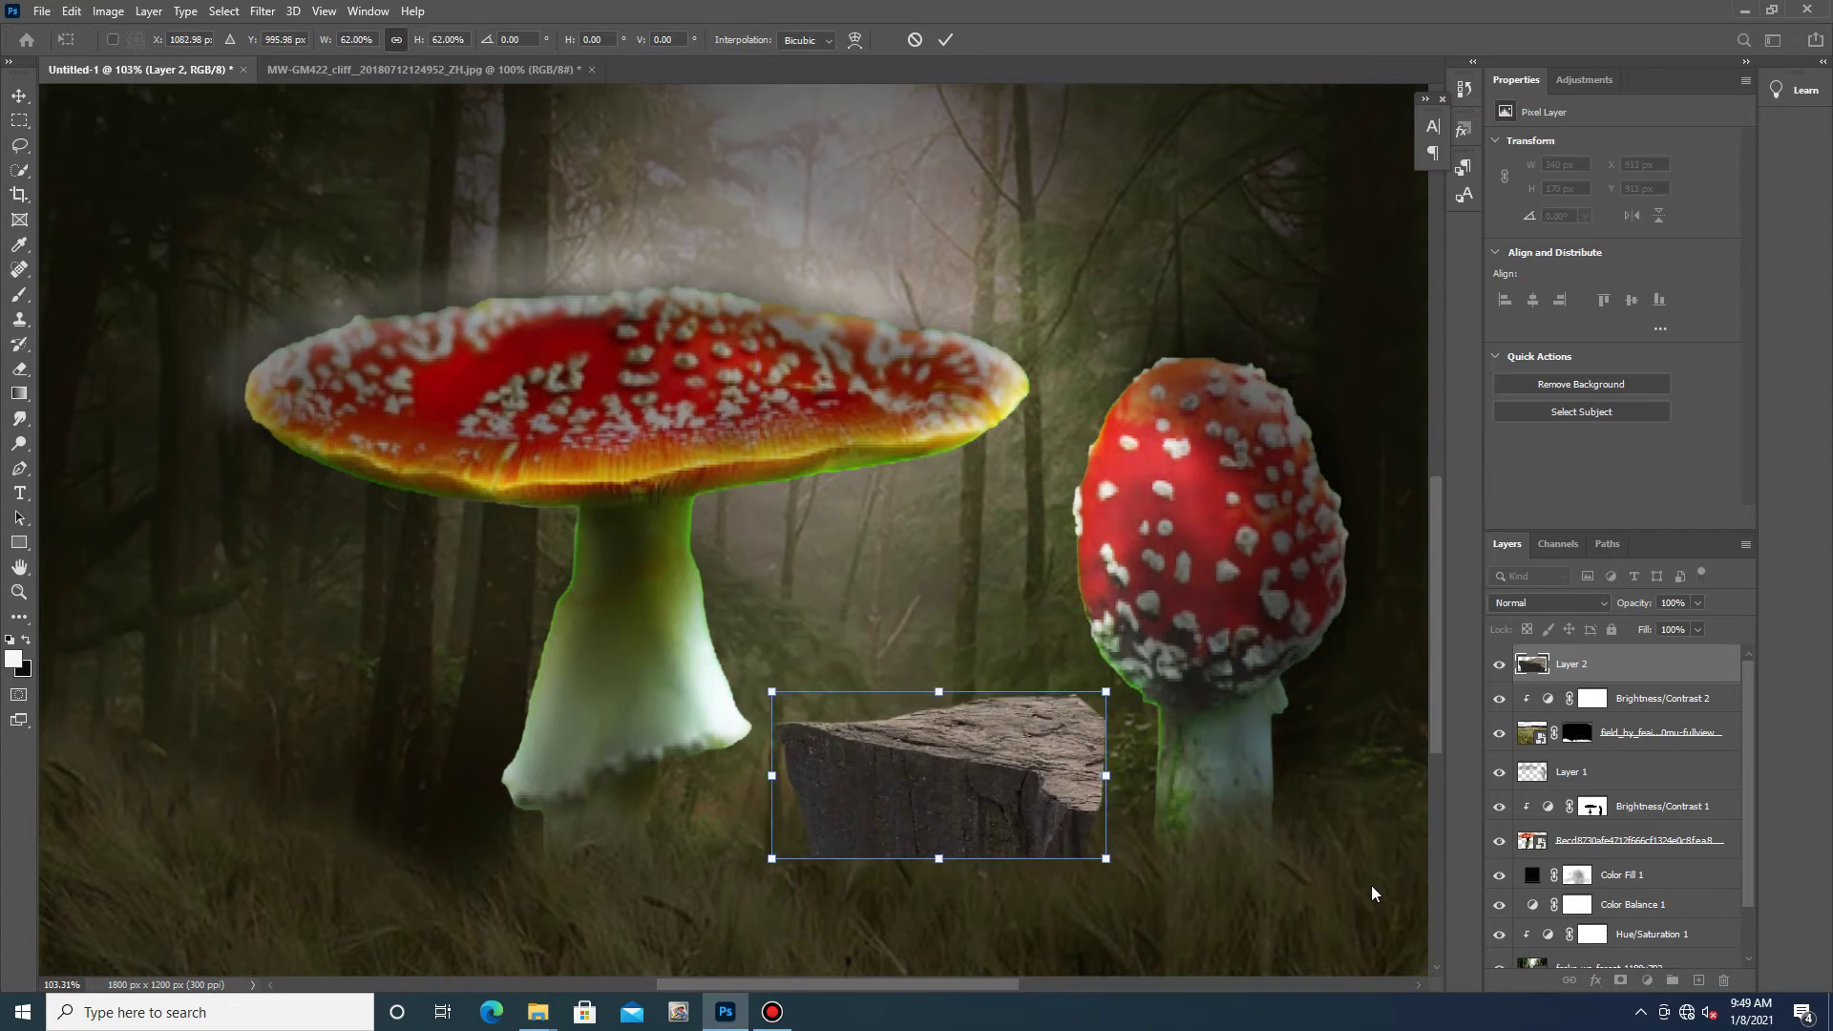
{"action": "key", "text": "Return"}
{"action": "left_click", "coordinate": [1647, 981]}
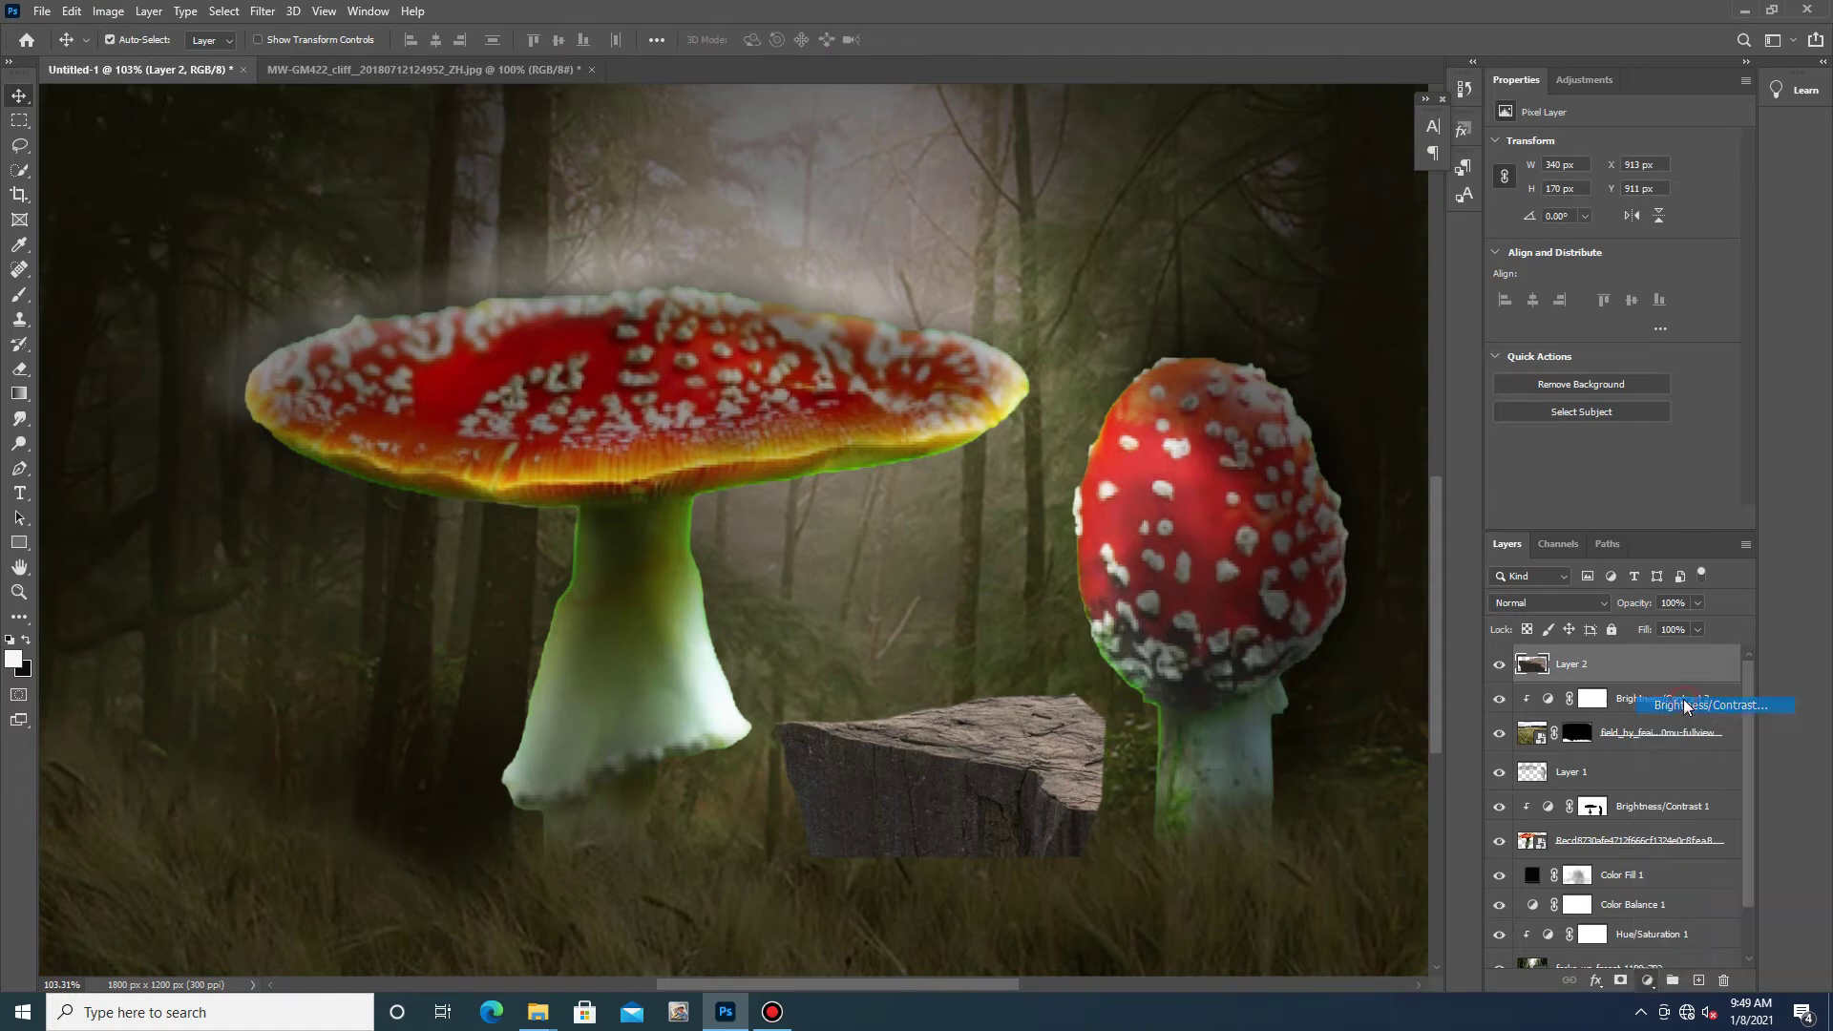
- Add a Brightness/Contrast layer clipped to the rock to darken the slab
{"action": "left_click", "coordinate": [1680, 696]}
{"action": "mouse_move", "coordinate": [1612, 196]}
{"action": "left_mouse_down"}
{"action": "mouse_move", "coordinate": [1534, 212]}
{"action": "mouse_move", "coordinate": [1491, 197]}
{"action": "left_mouse_up"}
{"action": "left_click", "coordinate": [1613, 516]}
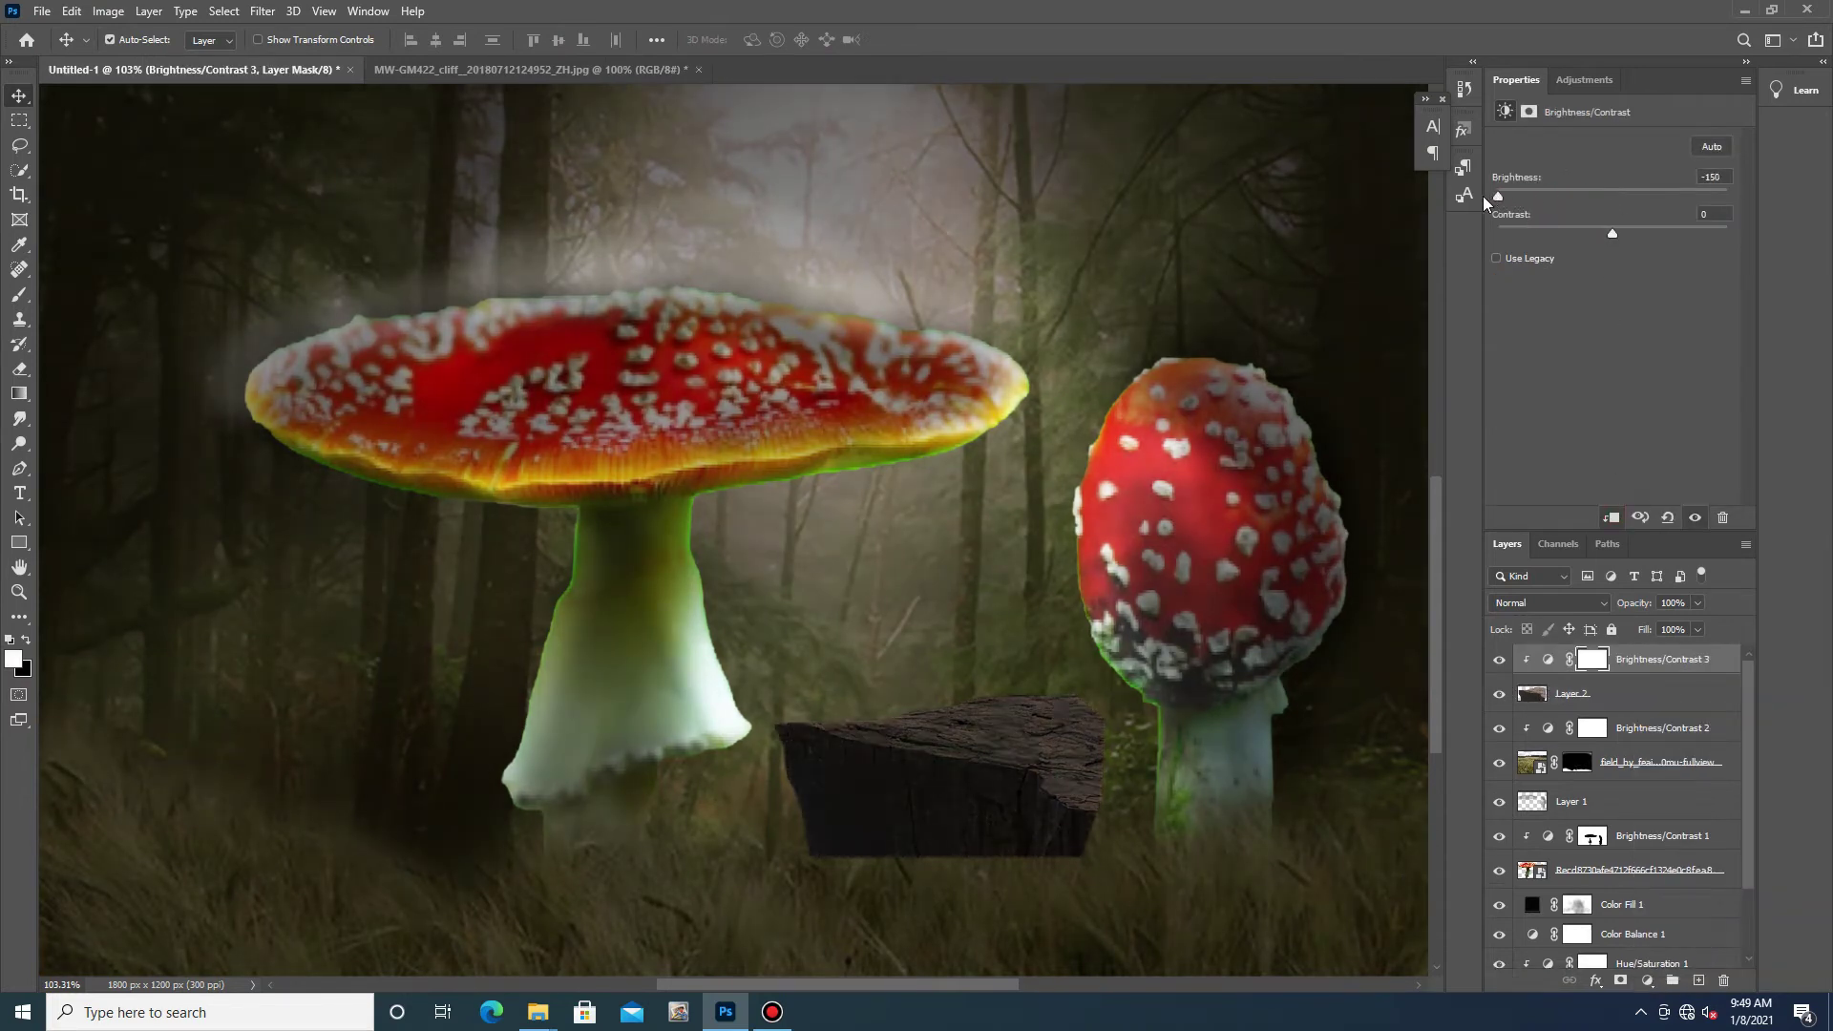
{"action": "left_click", "coordinate": [1596, 666]}
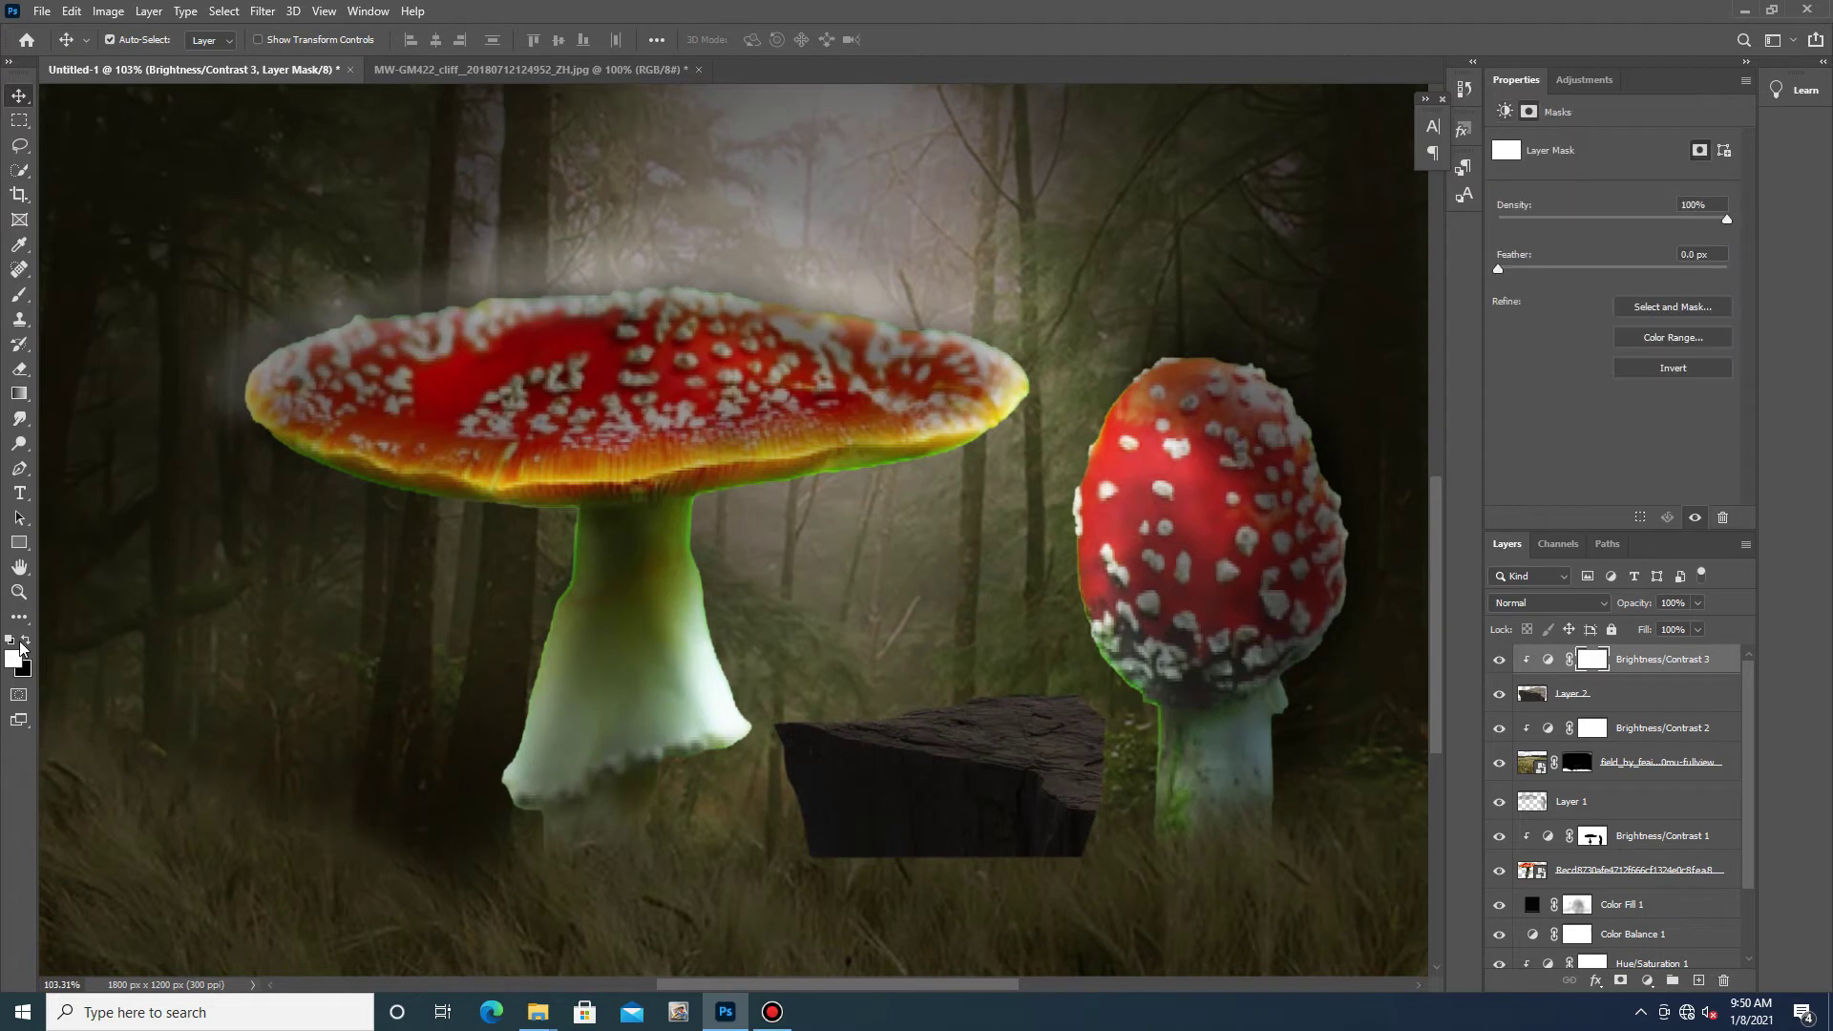
- Paint white on the adjustment mask to brighten the log's top, right side and top-left edge
{"action": "left_click", "coordinate": [17, 298]}
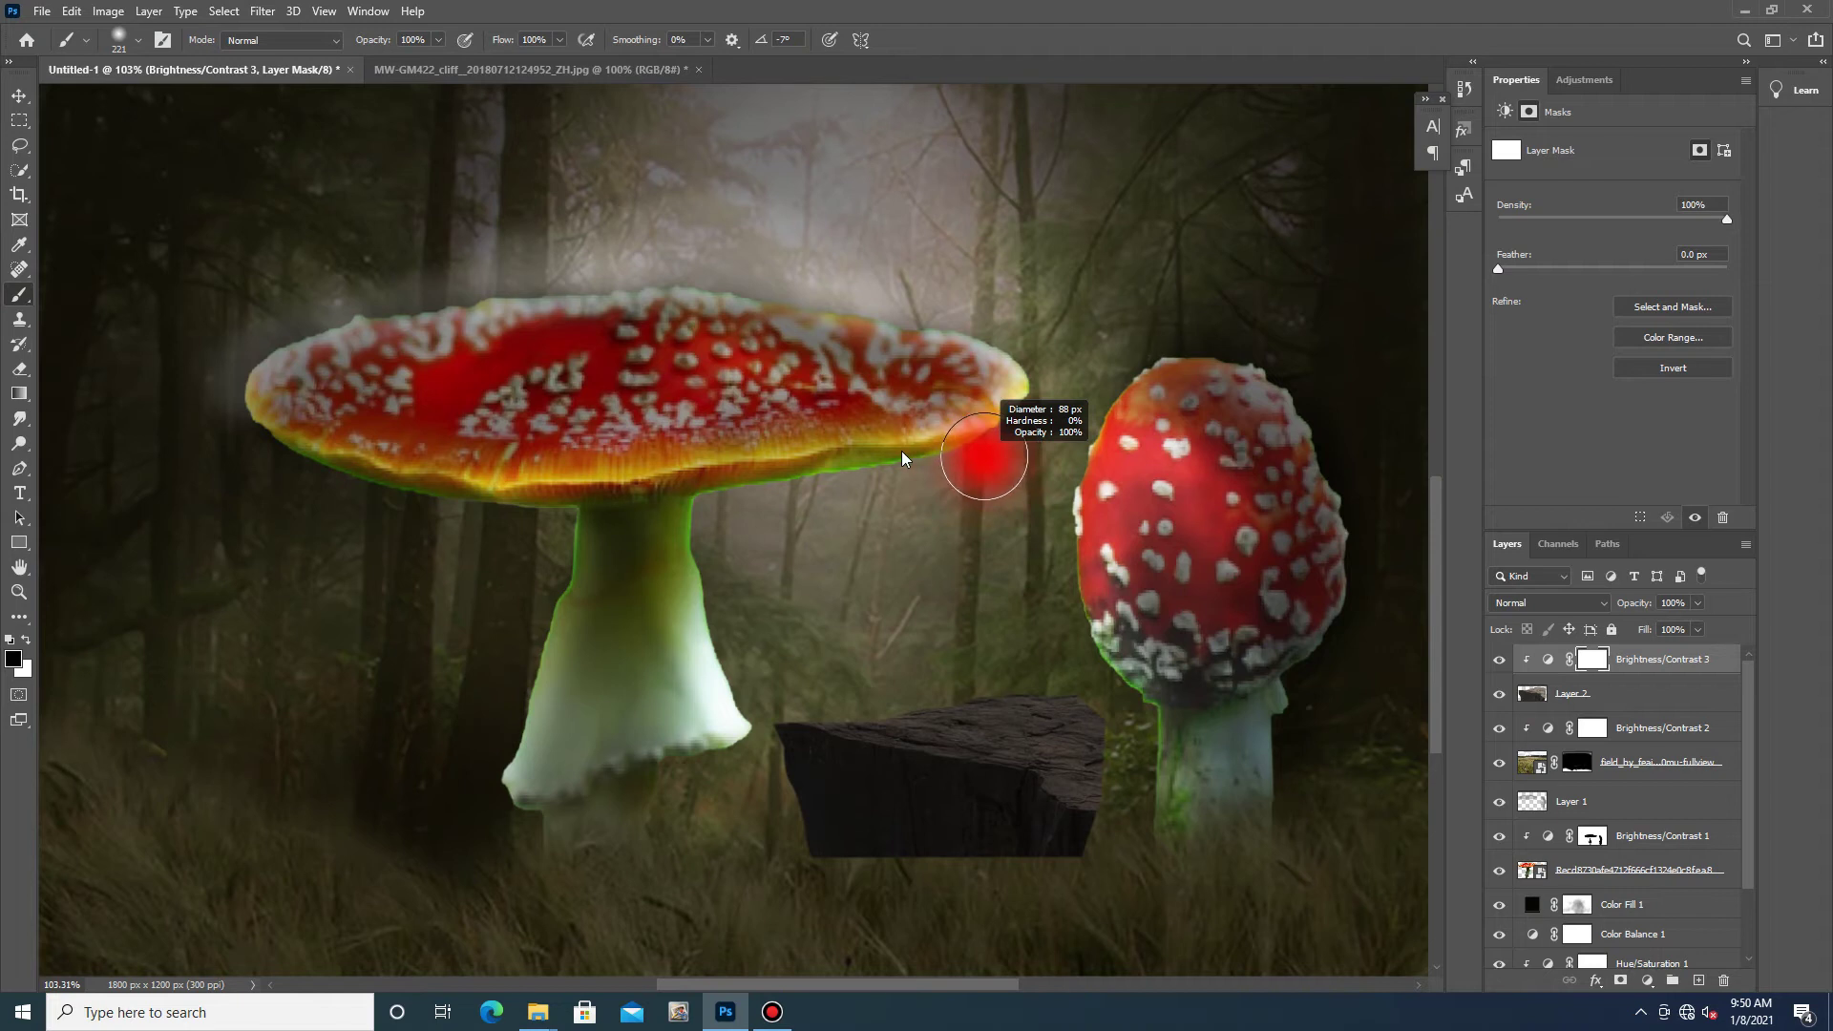
{"action": "left_click_drag", "start_coordinate": [919, 459], "coordinate": [882, 466]}
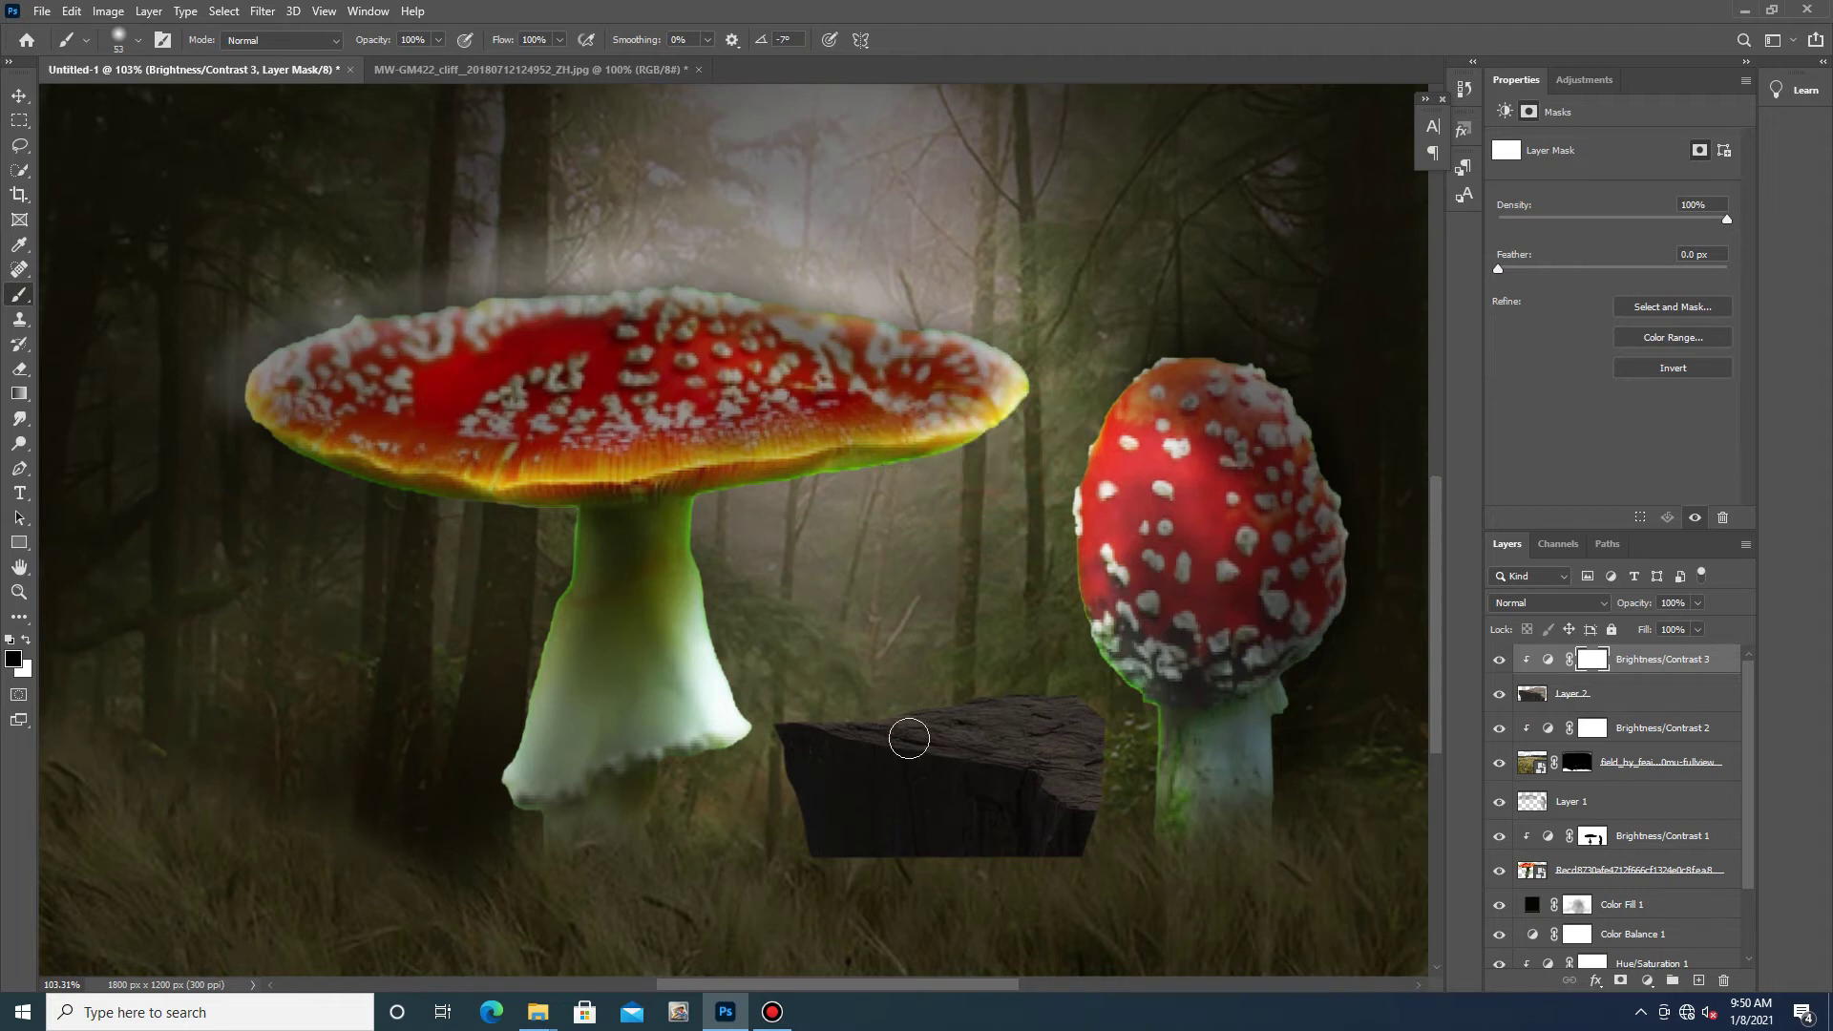
{"action": "left_click_drag", "start_coordinate": [918, 730], "coordinate": [1013, 718]}
{"action": "key", "text": "x"}
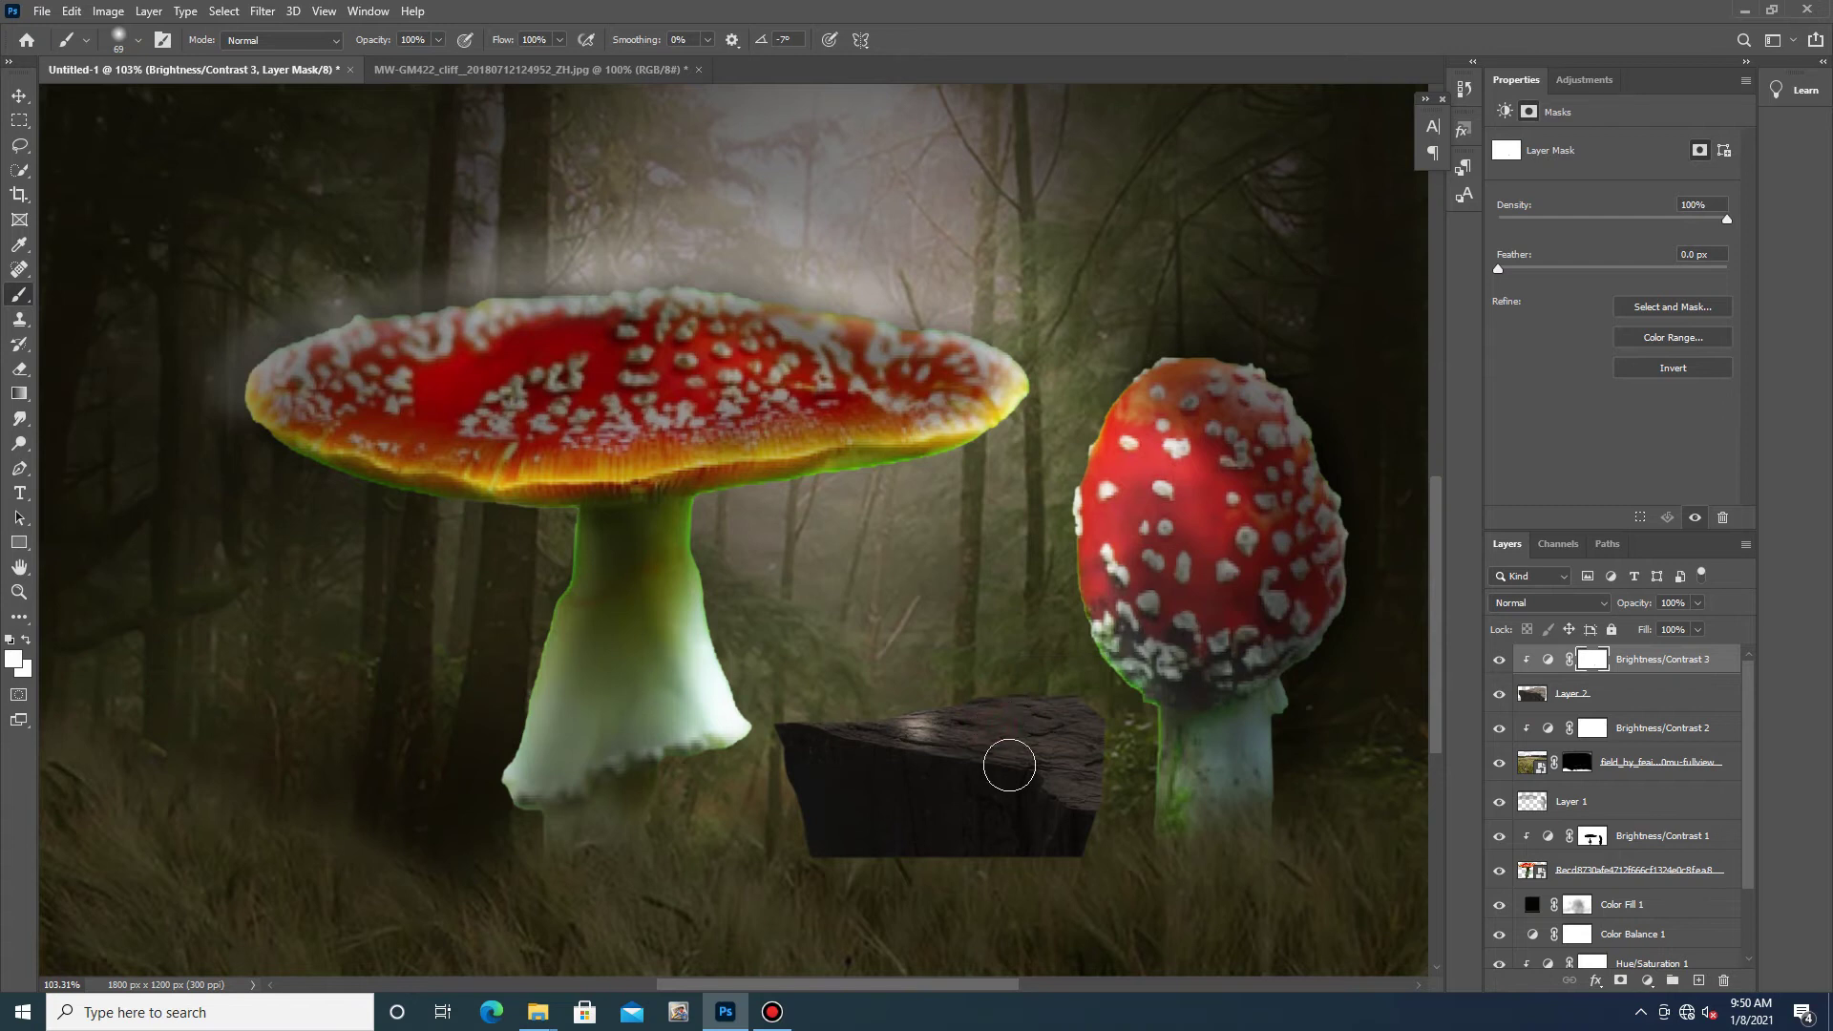
{"action": "left_click", "coordinate": [31, 668]}
{"action": "left_click", "coordinate": [461, 731]}
{"action": "left_click", "coordinate": [658, 482]}
{"action": "left_click", "coordinate": [13, 661]}
{"action": "left_click", "coordinate": [732, 447]}
{"action": "mouse_move", "coordinate": [951, 733]}
{"action": "left_mouse_down"}
{"action": "mouse_move", "coordinate": [994, 728]}
{"action": "mouse_move", "coordinate": [1072, 778]}
{"action": "left_mouse_up"}
{"action": "left_click_drag", "start_coordinate": [908, 814], "coordinate": [850, 753]}
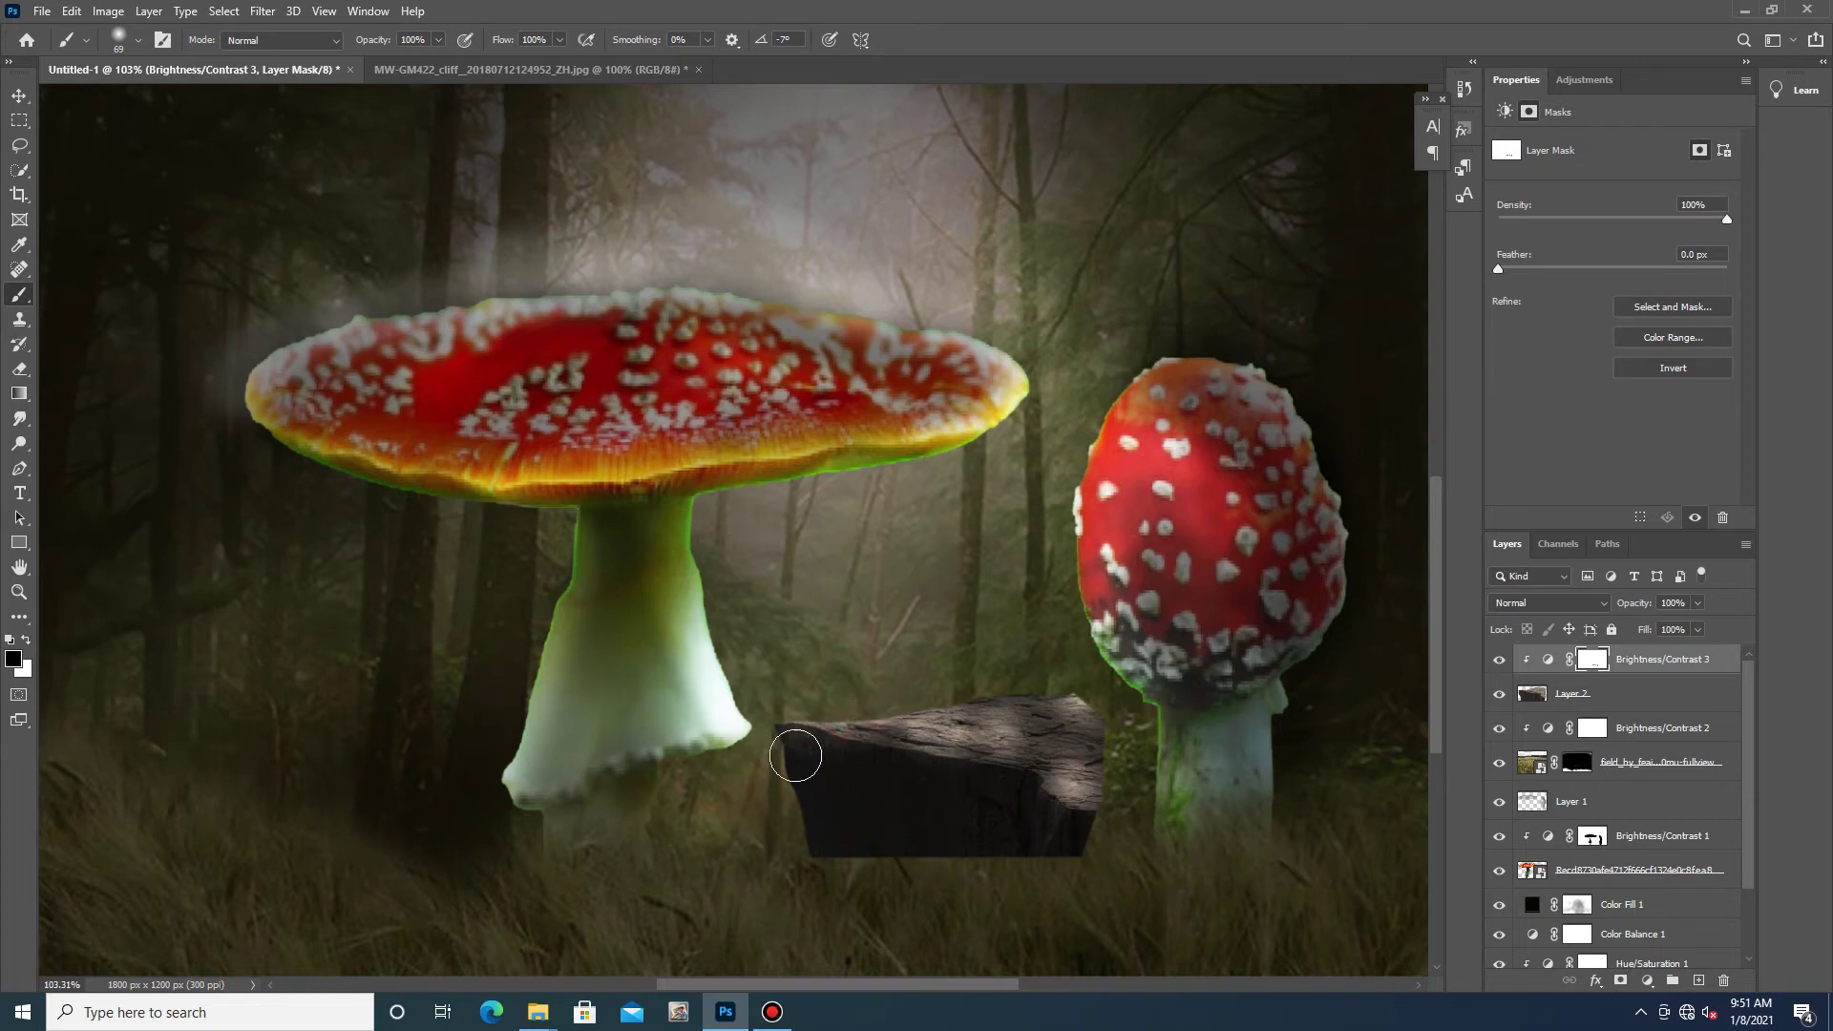
- Soften the log's brightness with a 30% opacity brush, then give Layer 2 a blank mask
{"action": "left_click", "coordinate": [438, 39]}
{"action": "left_click", "coordinate": [774, 772]}
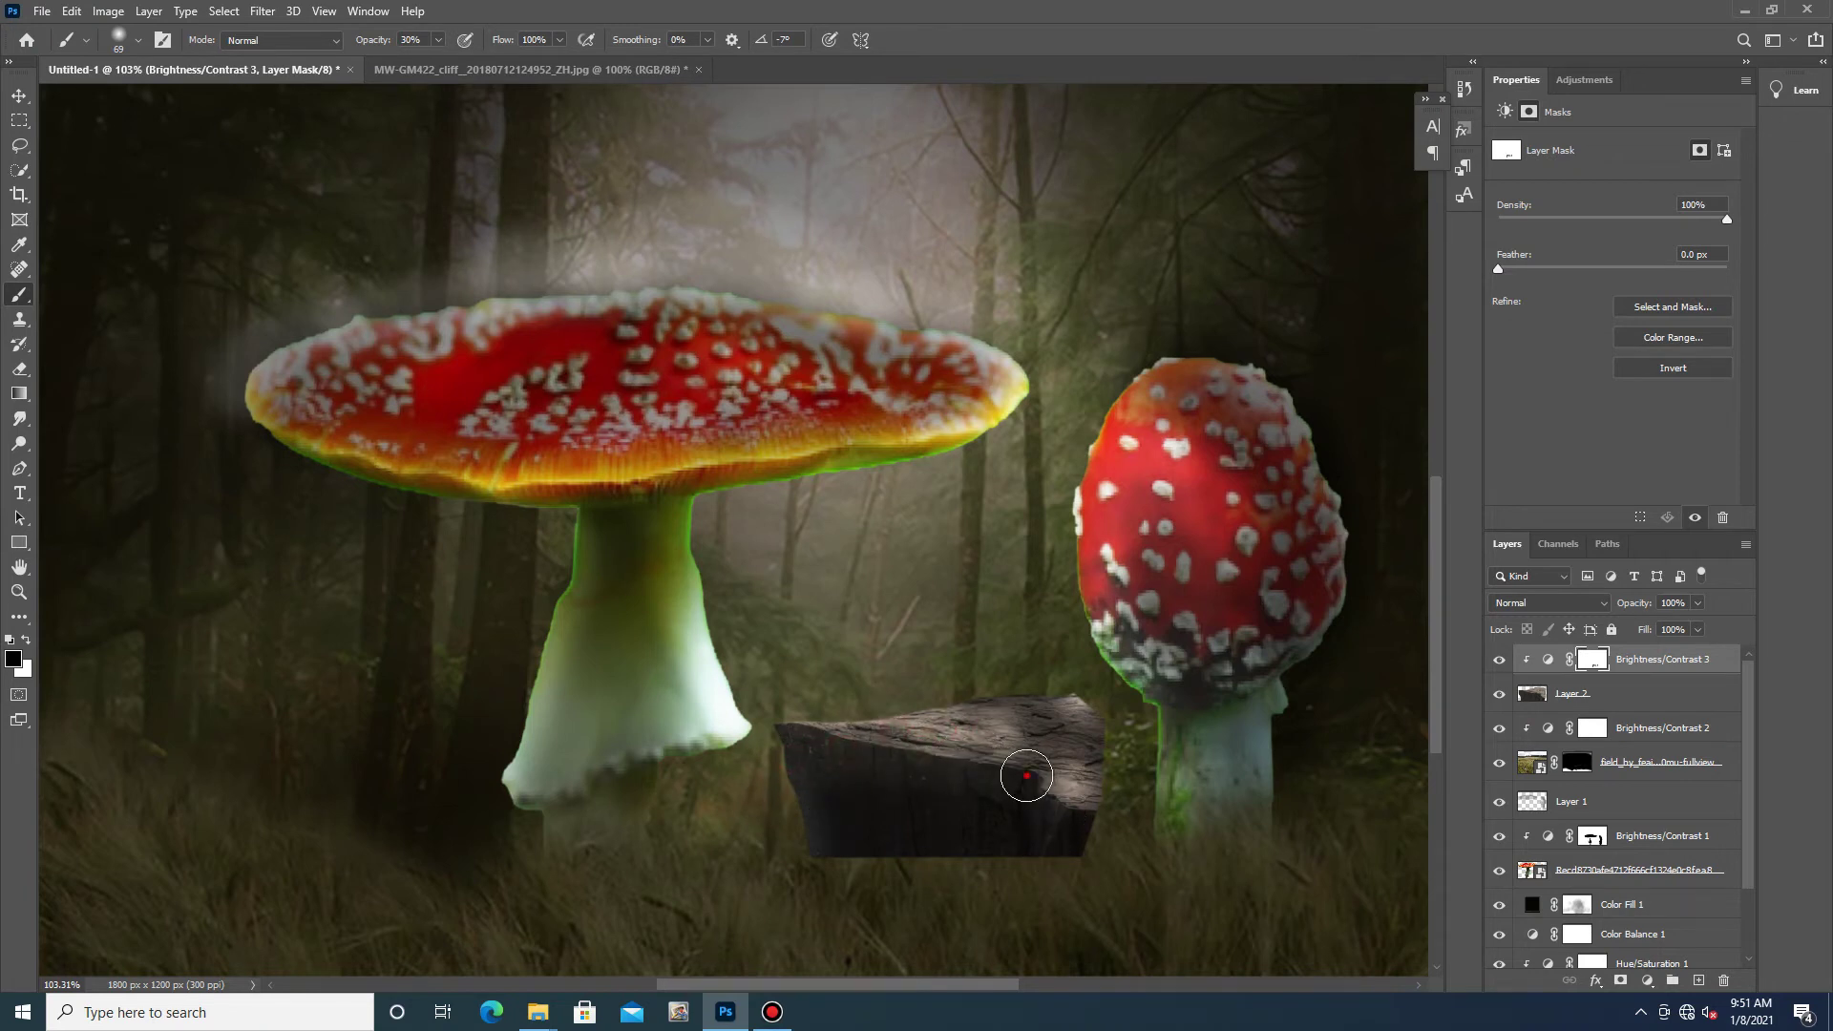
{"action": "left_click_drag", "start_coordinate": [1026, 775], "coordinate": [901, 767]}
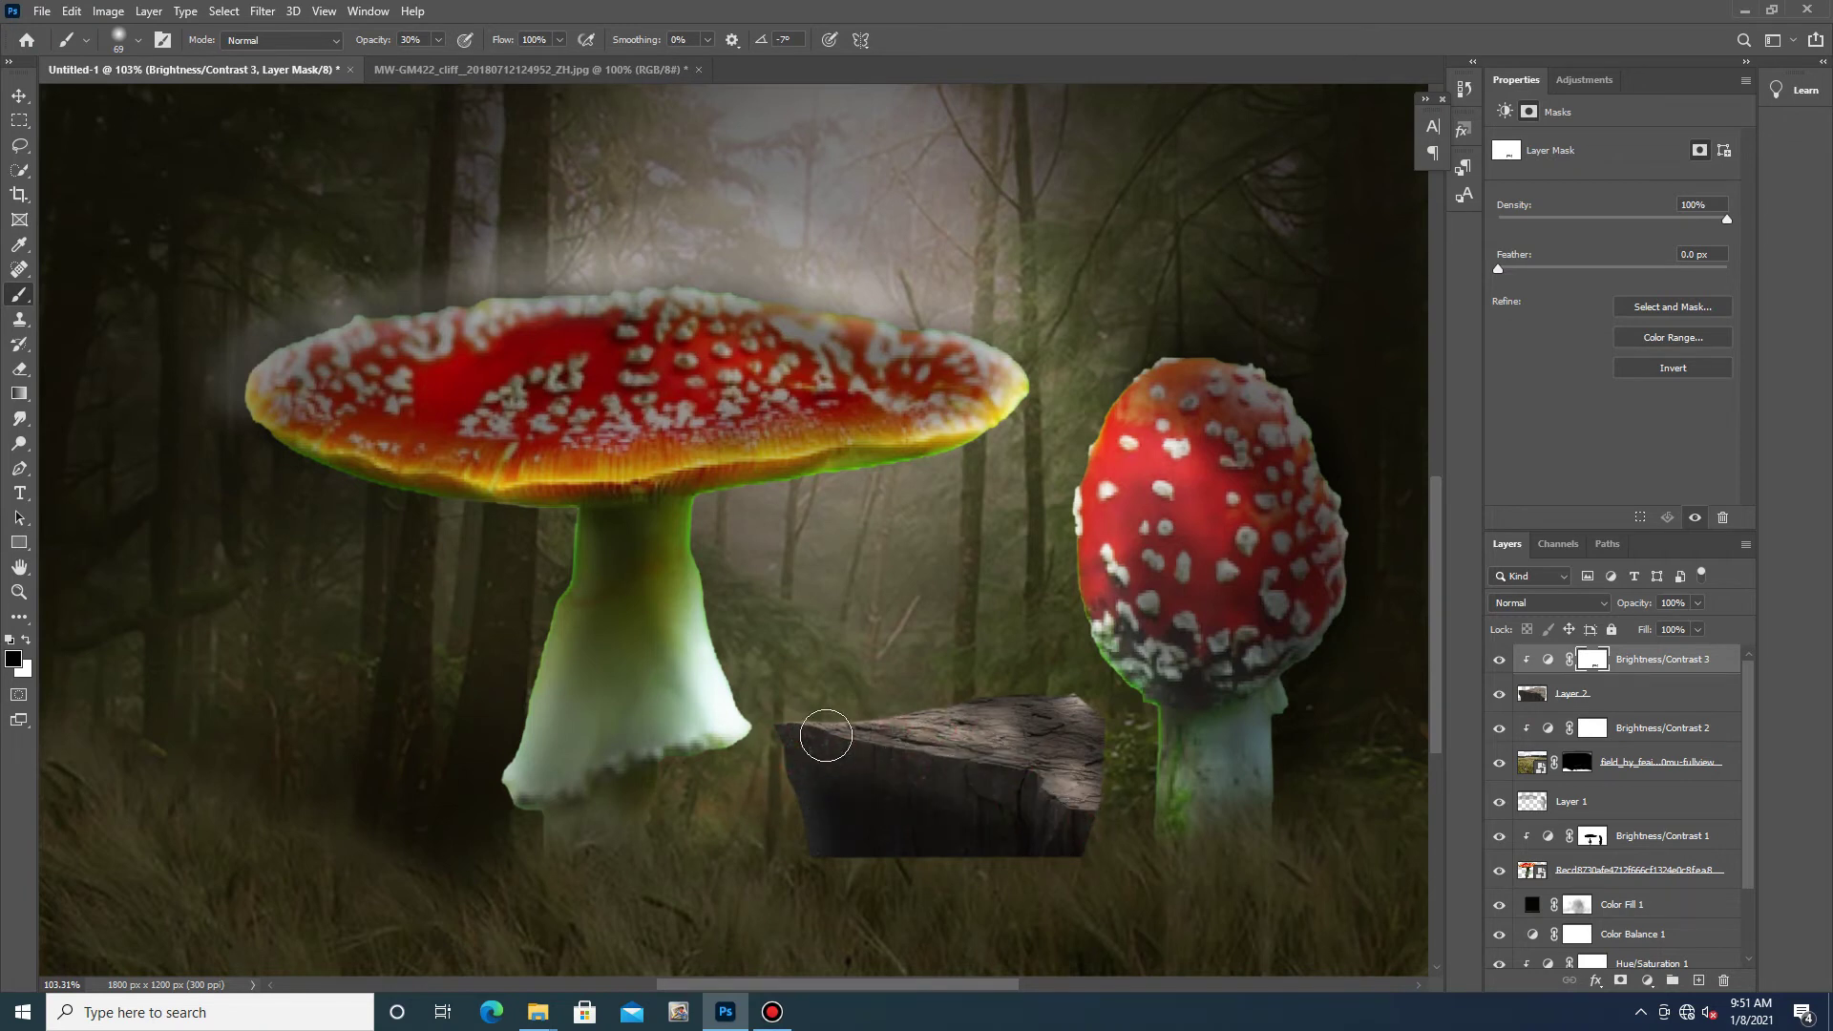
{"action": "left_click", "coordinate": [1541, 702]}
{"action": "left_click", "coordinate": [1621, 980]}
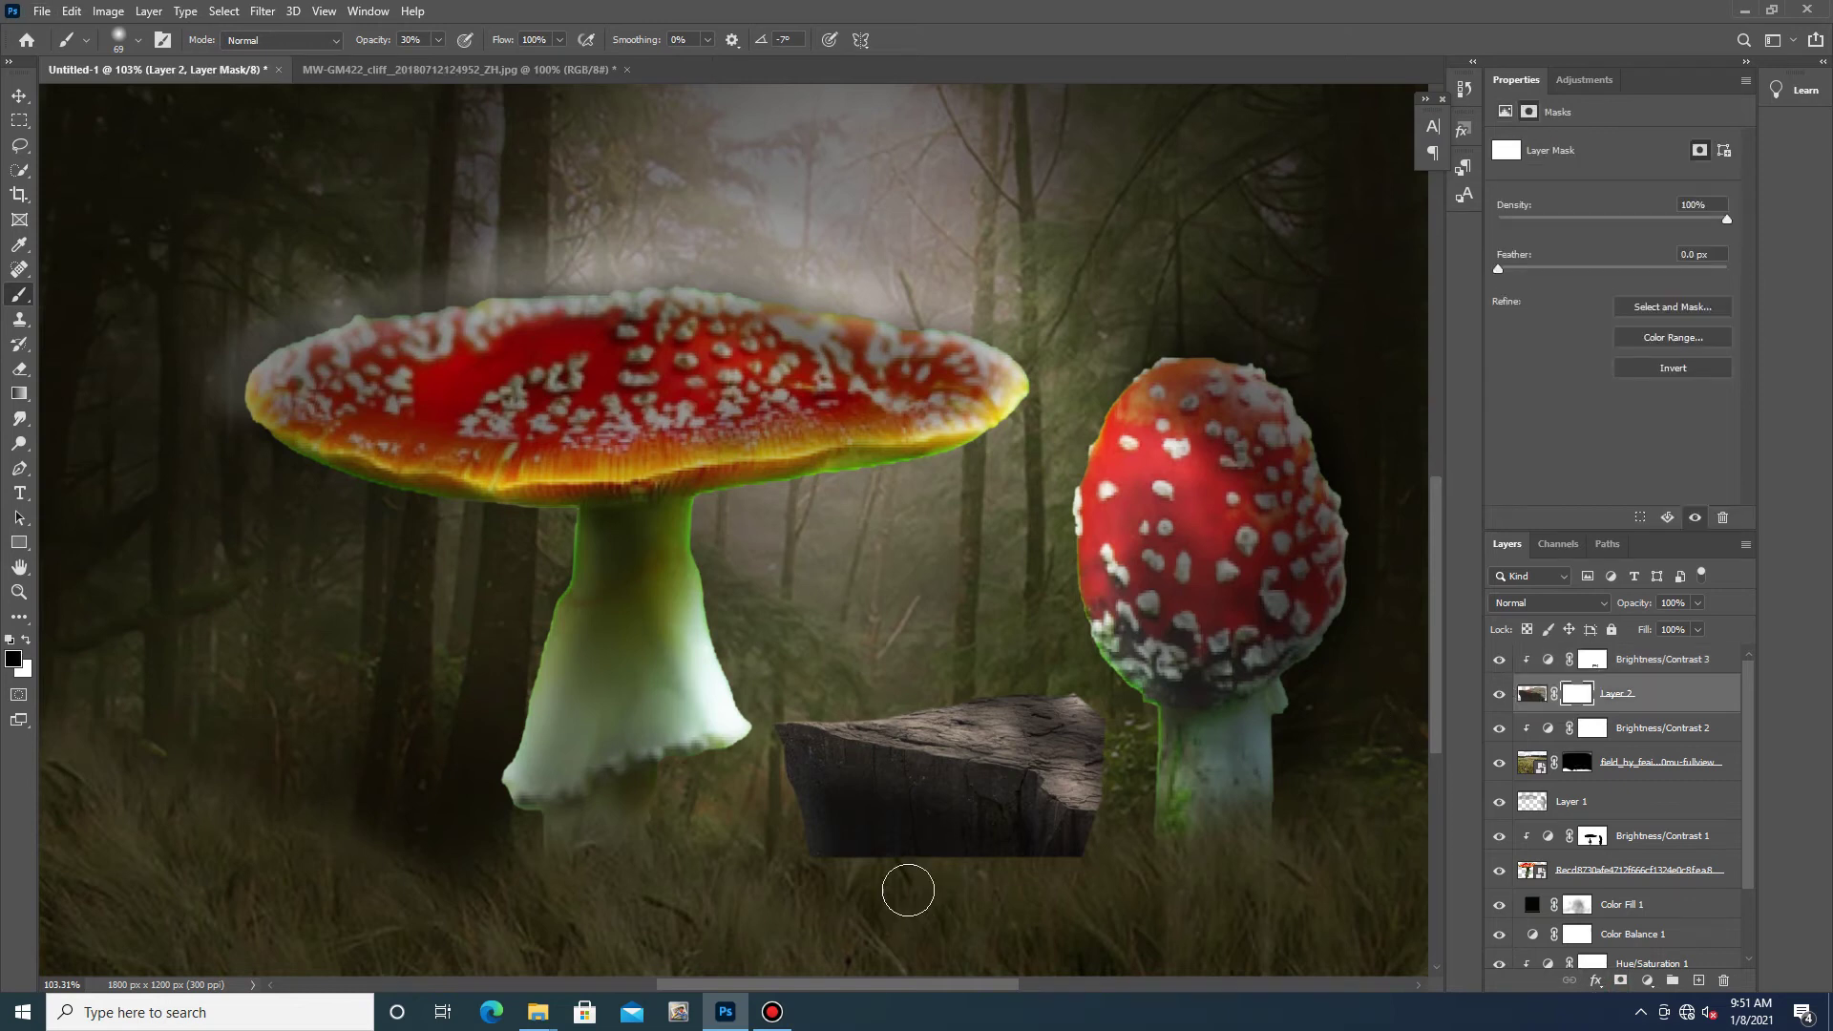
- Paint black on Layer 2's mask to hide the log's lower edge behind the grass
{"action": "left_click_drag", "start_coordinate": [439, 40], "coordinate": [516, 67]}
{"action": "mouse_move", "coordinate": [876, 859]}
{"action": "left_mouse_down"}
{"action": "mouse_move", "coordinate": [828, 834]}
{"action": "mouse_move", "coordinate": [999, 867]}
{"action": "mouse_move", "coordinate": [1092, 850]}
{"action": "mouse_move", "coordinate": [1076, 863]}
{"action": "mouse_move", "coordinate": [1108, 808]}
{"action": "left_mouse_up"}
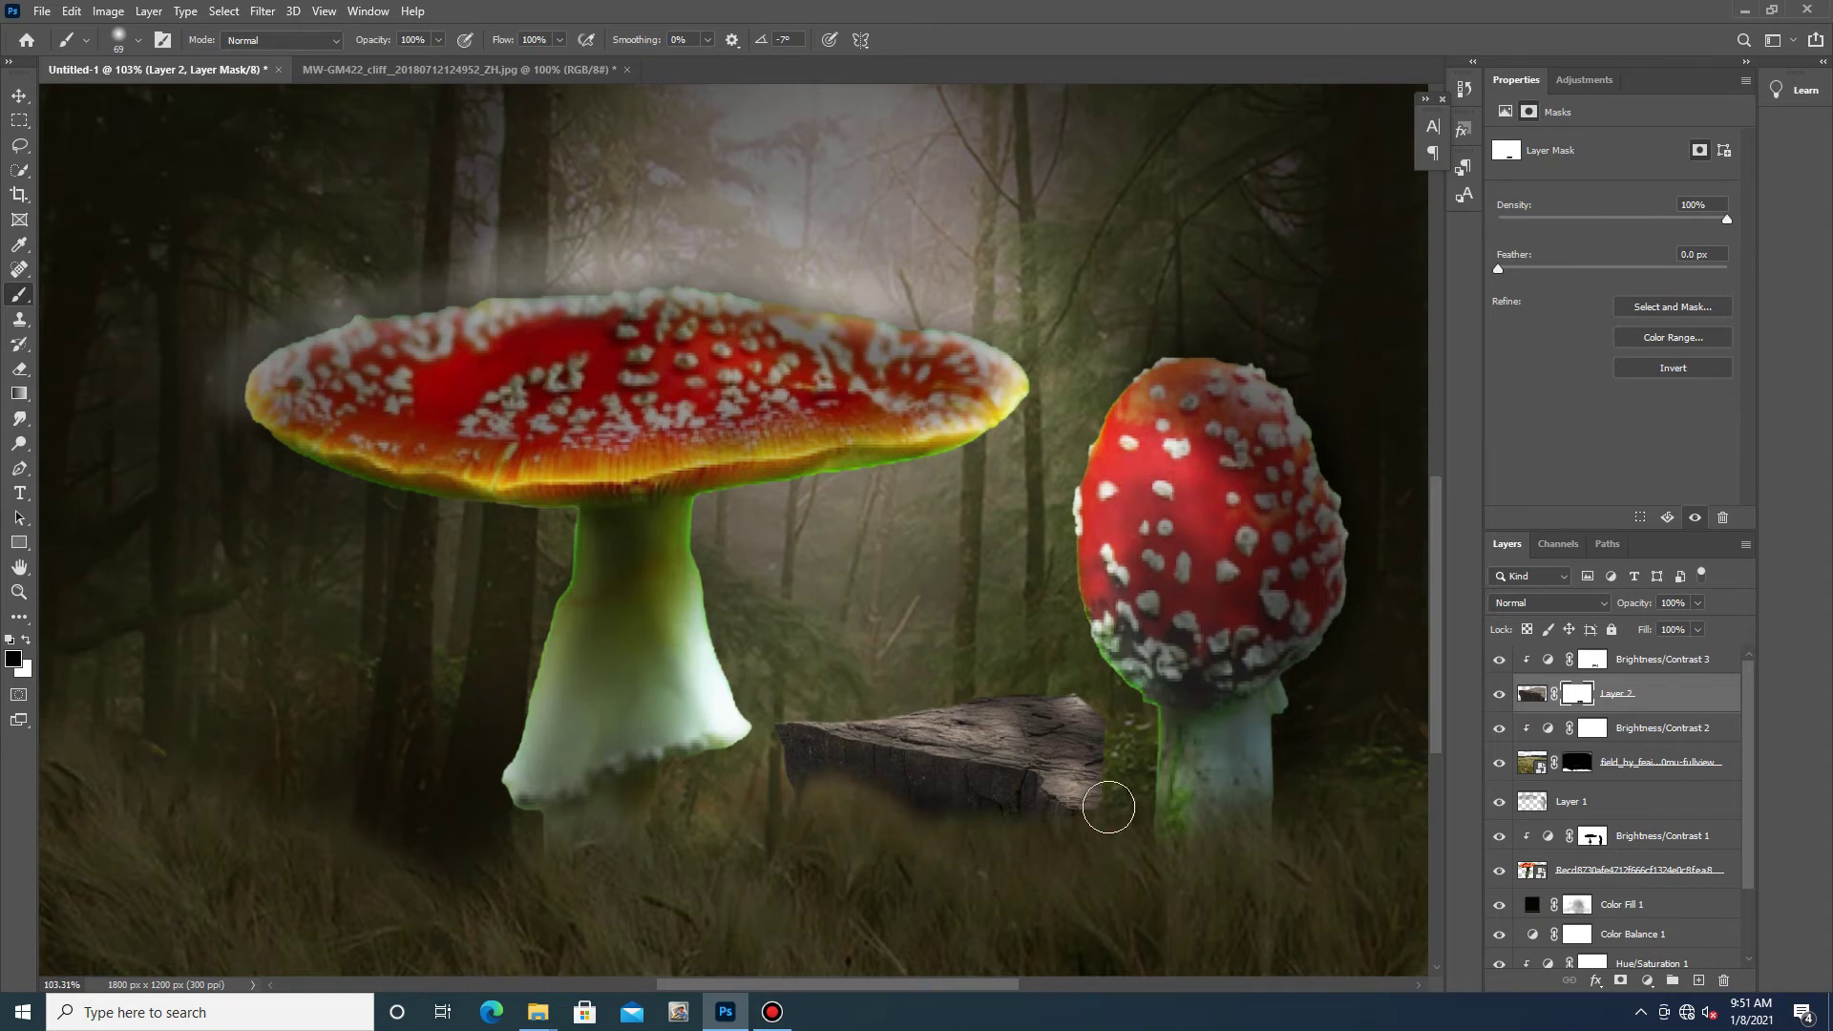
{"action": "left_click_drag", "start_coordinate": [1124, 726], "coordinate": [1121, 732]}
{"action": "mouse_move", "coordinate": [878, 858]}
{"action": "left_mouse_down"}
{"action": "mouse_move", "coordinate": [933, 839]}
{"action": "mouse_move", "coordinate": [933, 782]}
{"action": "mouse_move", "coordinate": [965, 800]}
{"action": "left_mouse_up"}
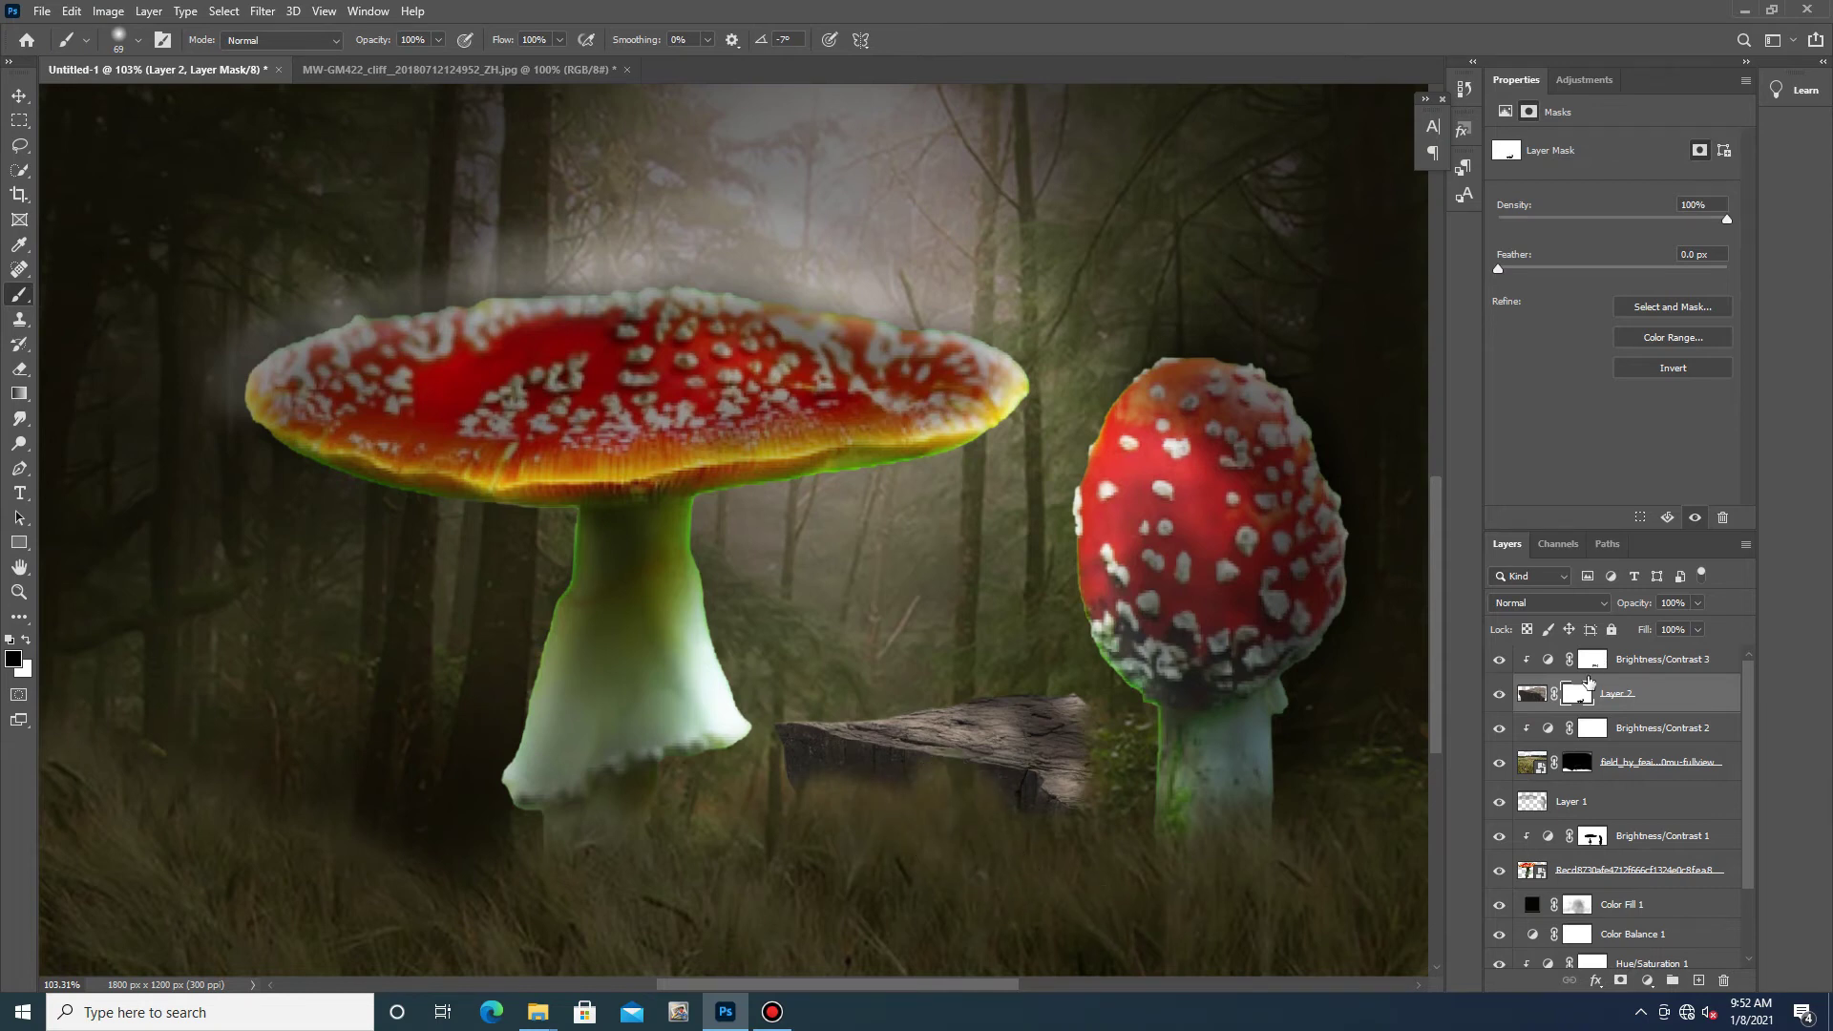
- Shade the log's left and right ends on the Brightness/Contrast 3 mask
{"action": "key", "text": "alt+bracketright"}
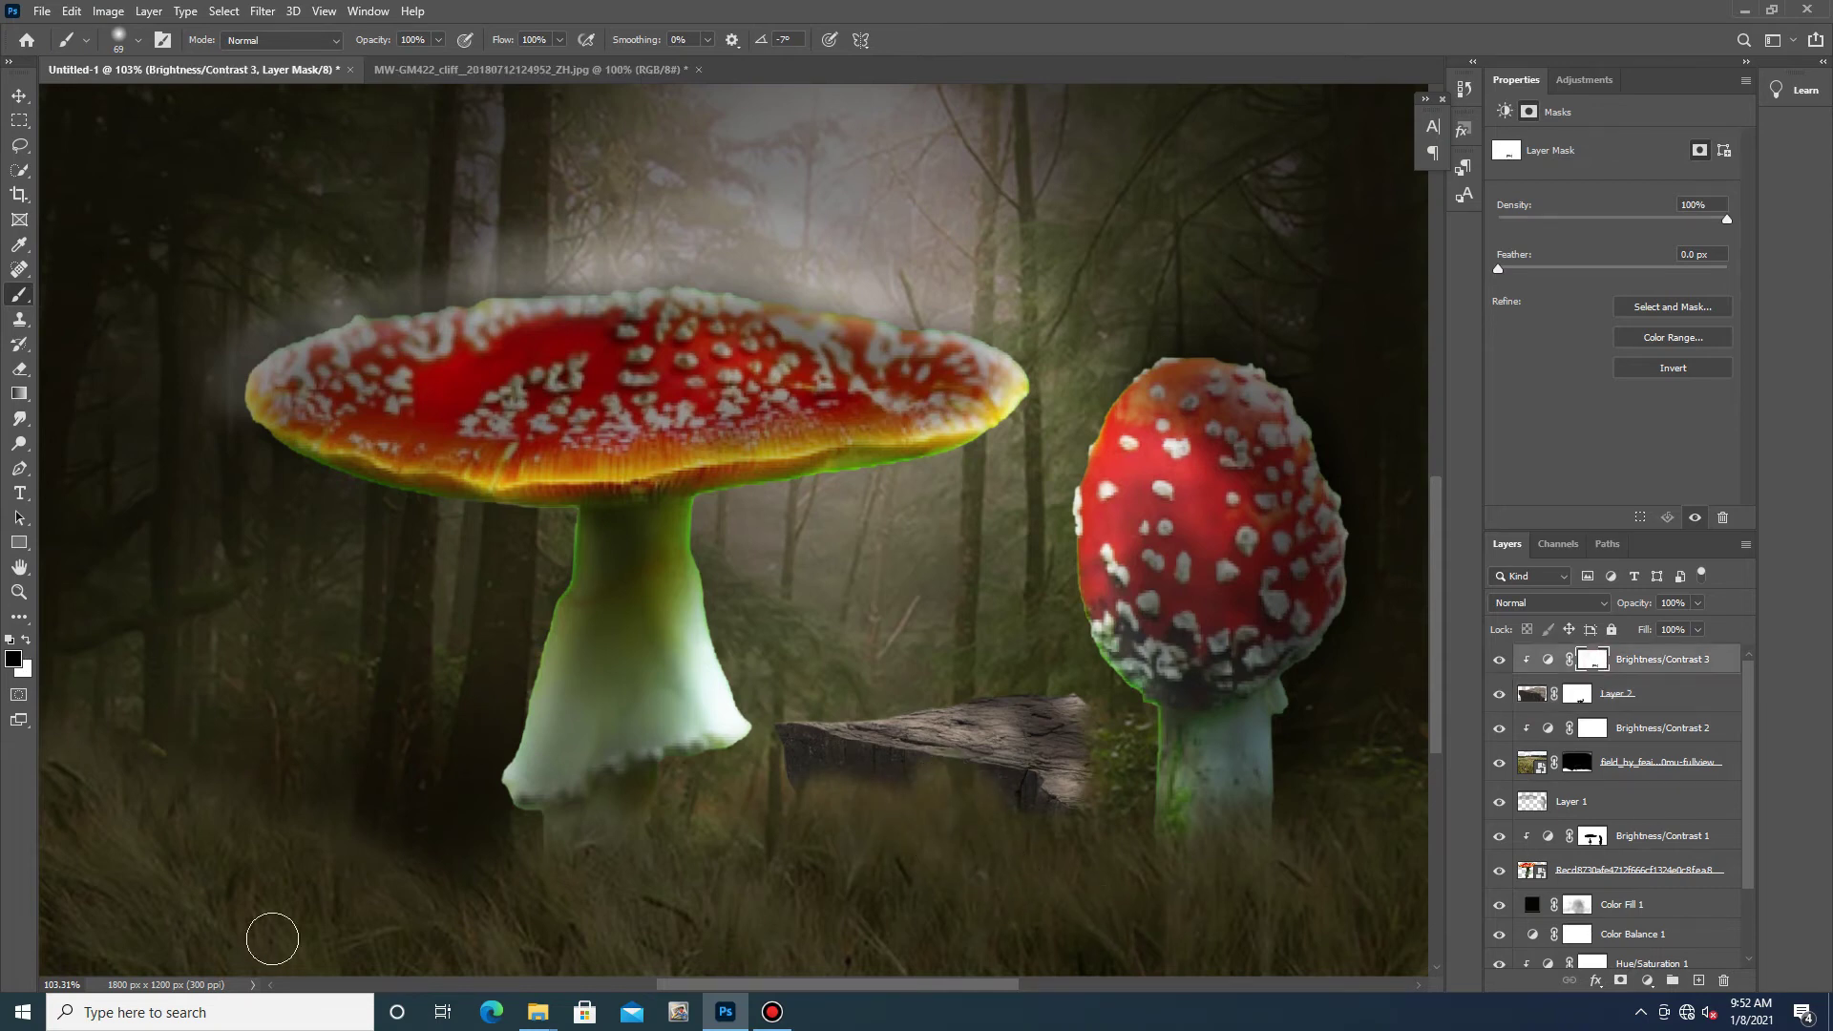
{"action": "mouse_move", "coordinate": [774, 738]}
{"action": "left_mouse_down"}
{"action": "mouse_move", "coordinate": [863, 777]}
{"action": "mouse_move", "coordinate": [791, 789]}
{"action": "left_mouse_up"}
{"action": "mouse_move", "coordinate": [1066, 827]}
{"action": "left_mouse_down"}
{"action": "mouse_move", "coordinate": [1069, 716]}
{"action": "mouse_move", "coordinate": [1040, 704]}
{"action": "mouse_move", "coordinate": [1070, 732]}
{"action": "left_mouse_up"}
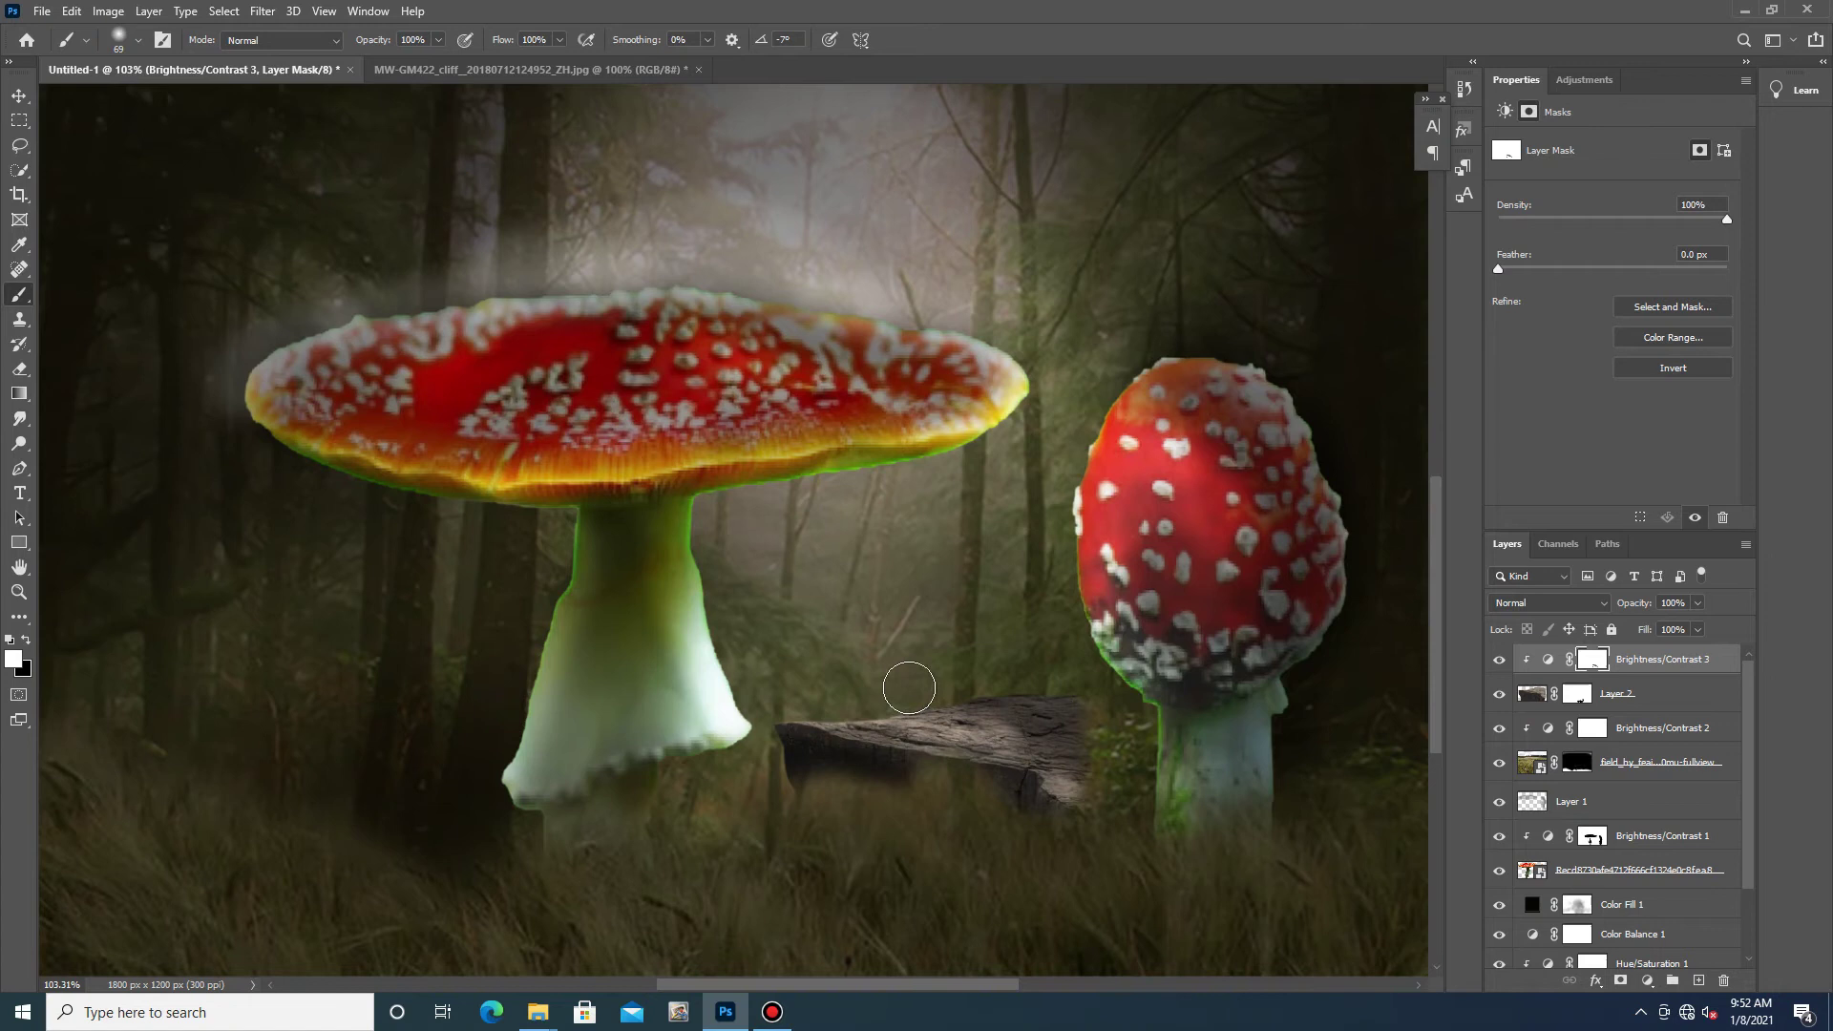
{"action": "scroll", "coordinate": [942, 846], "scroll_direction": "down", "scroll_amount": 3}
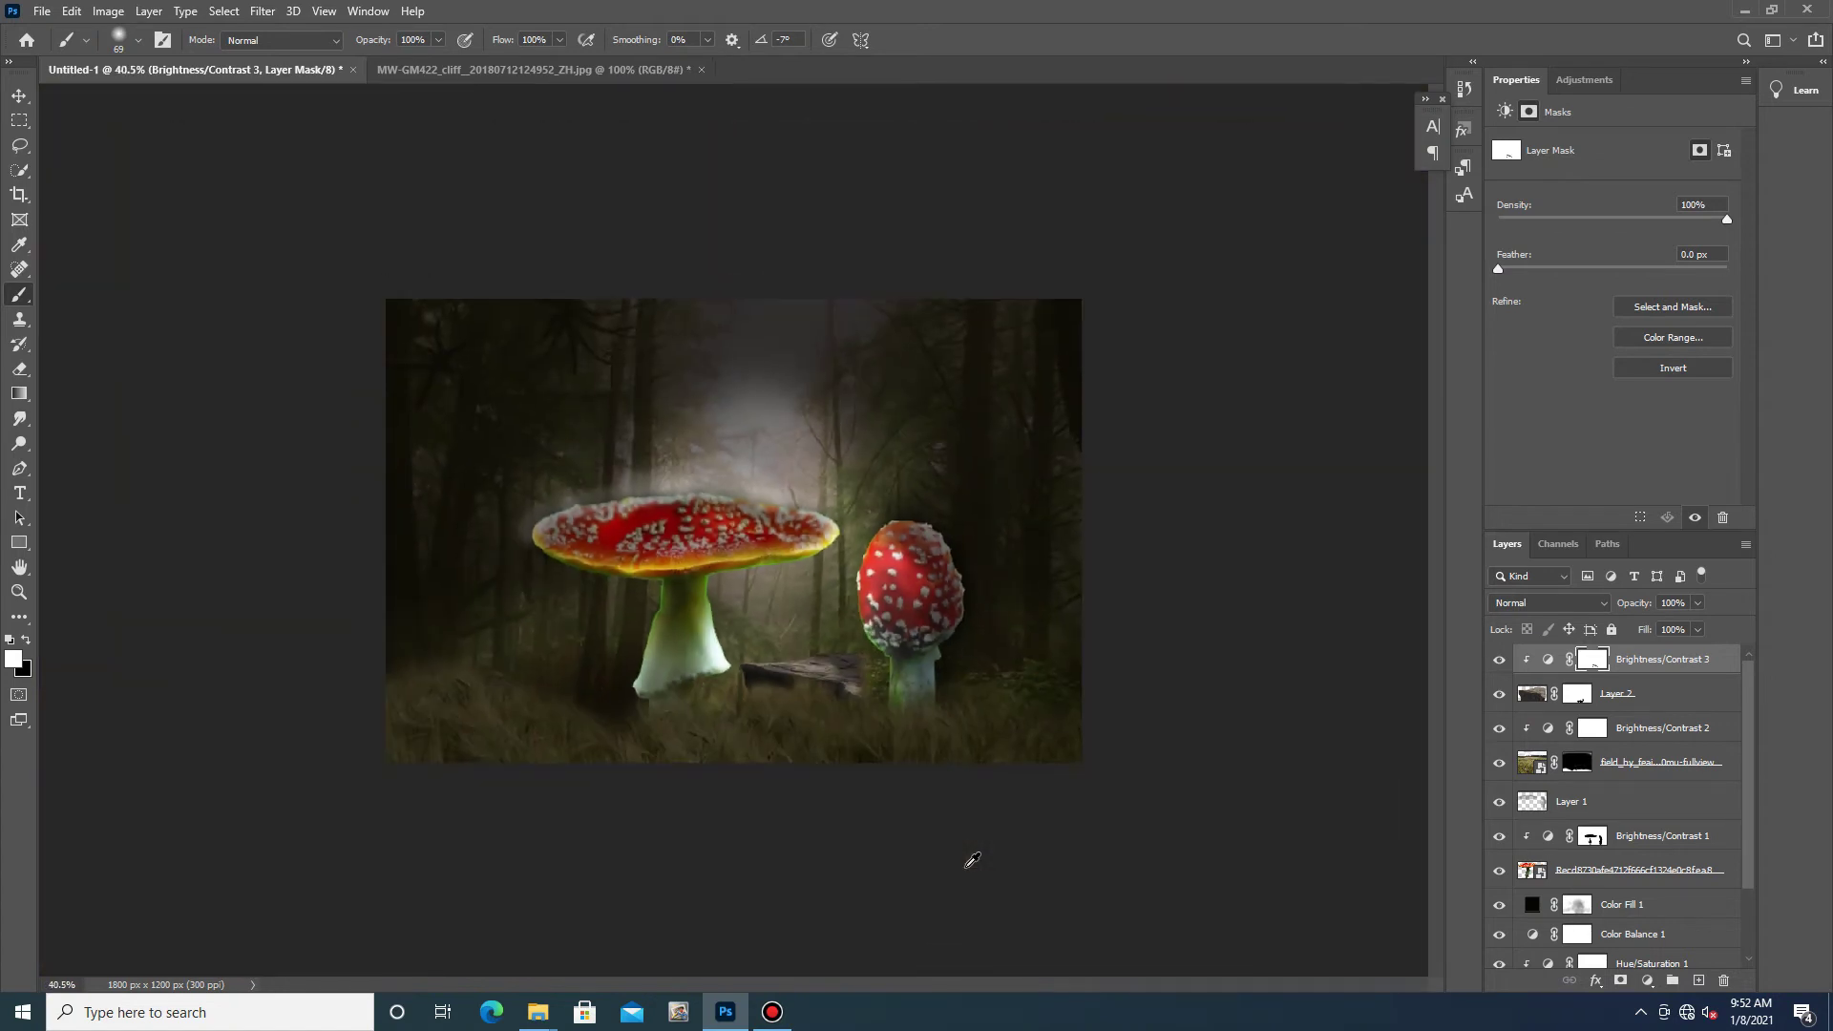
{"action": "scroll", "coordinate": [970, 859], "scroll_direction": "up", "scroll_amount": 2}
- Drag the rongmei girl photo from the source images folder into the composite
{"action": "left_click", "coordinate": [1745, 9]}
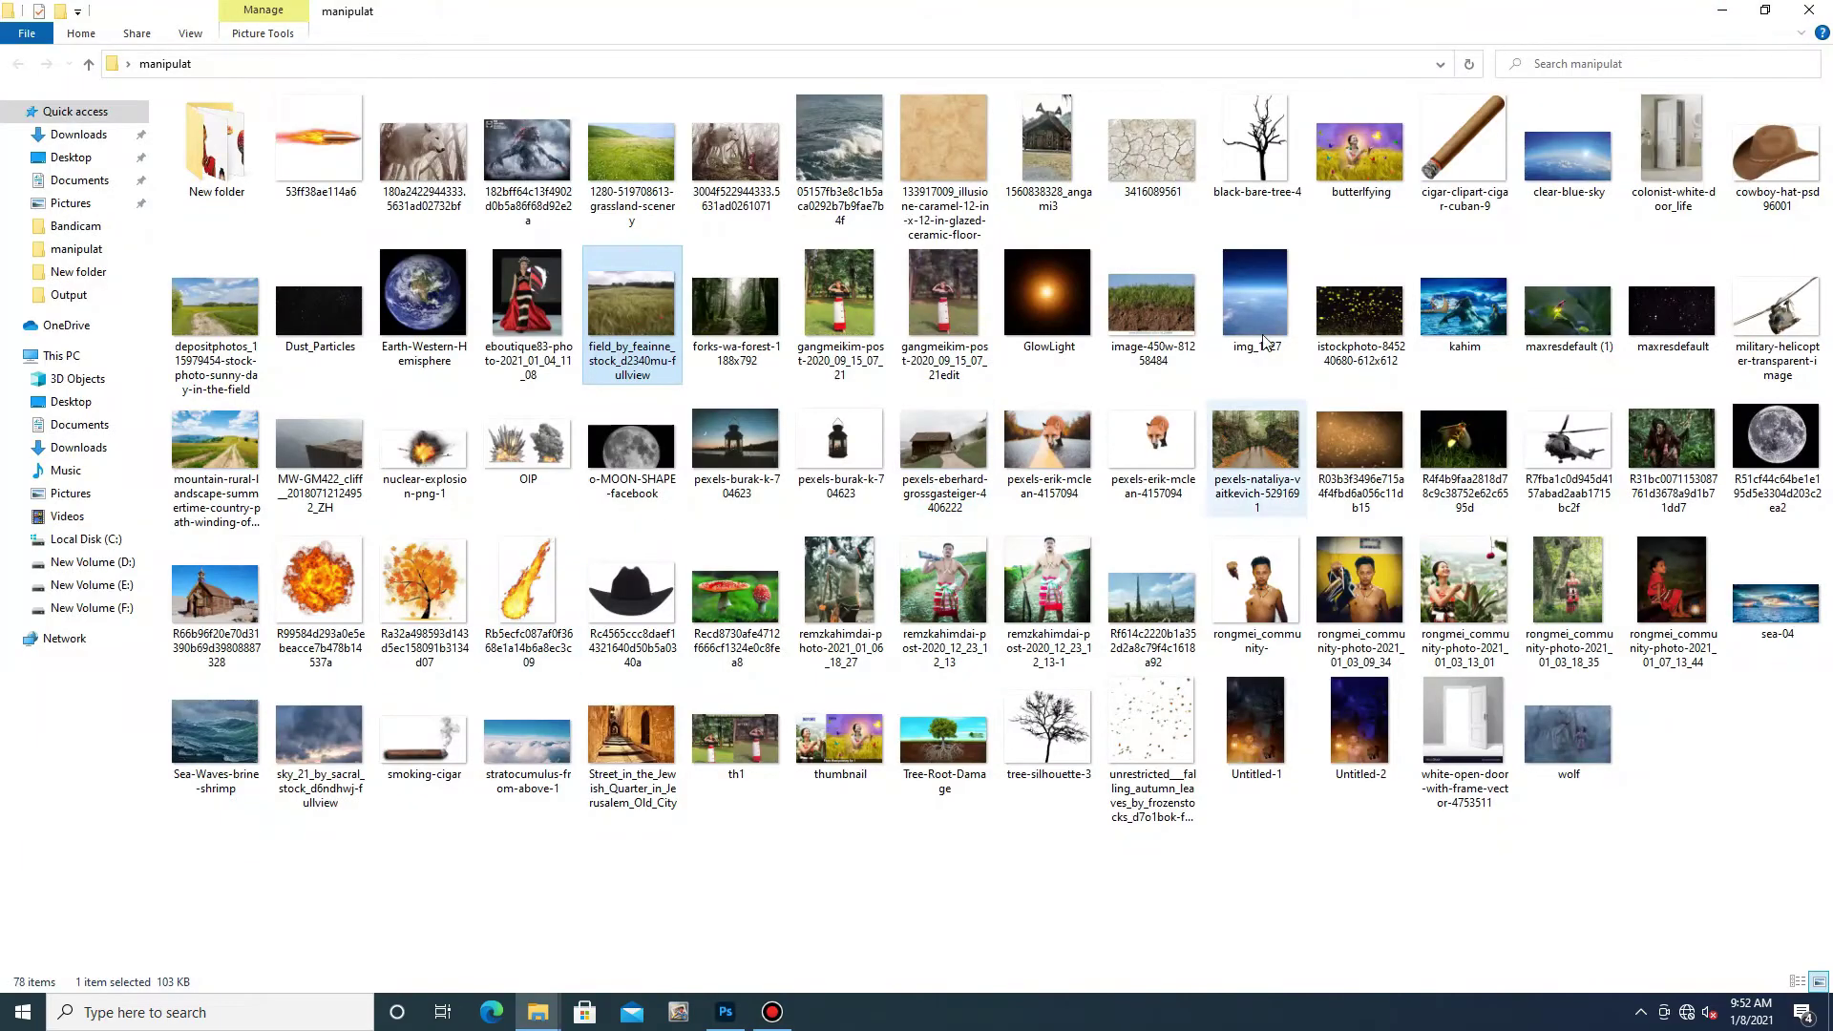
{"action": "double_click", "coordinate": [216, 143]}
{"action": "left_click", "coordinate": [1775, 134]}
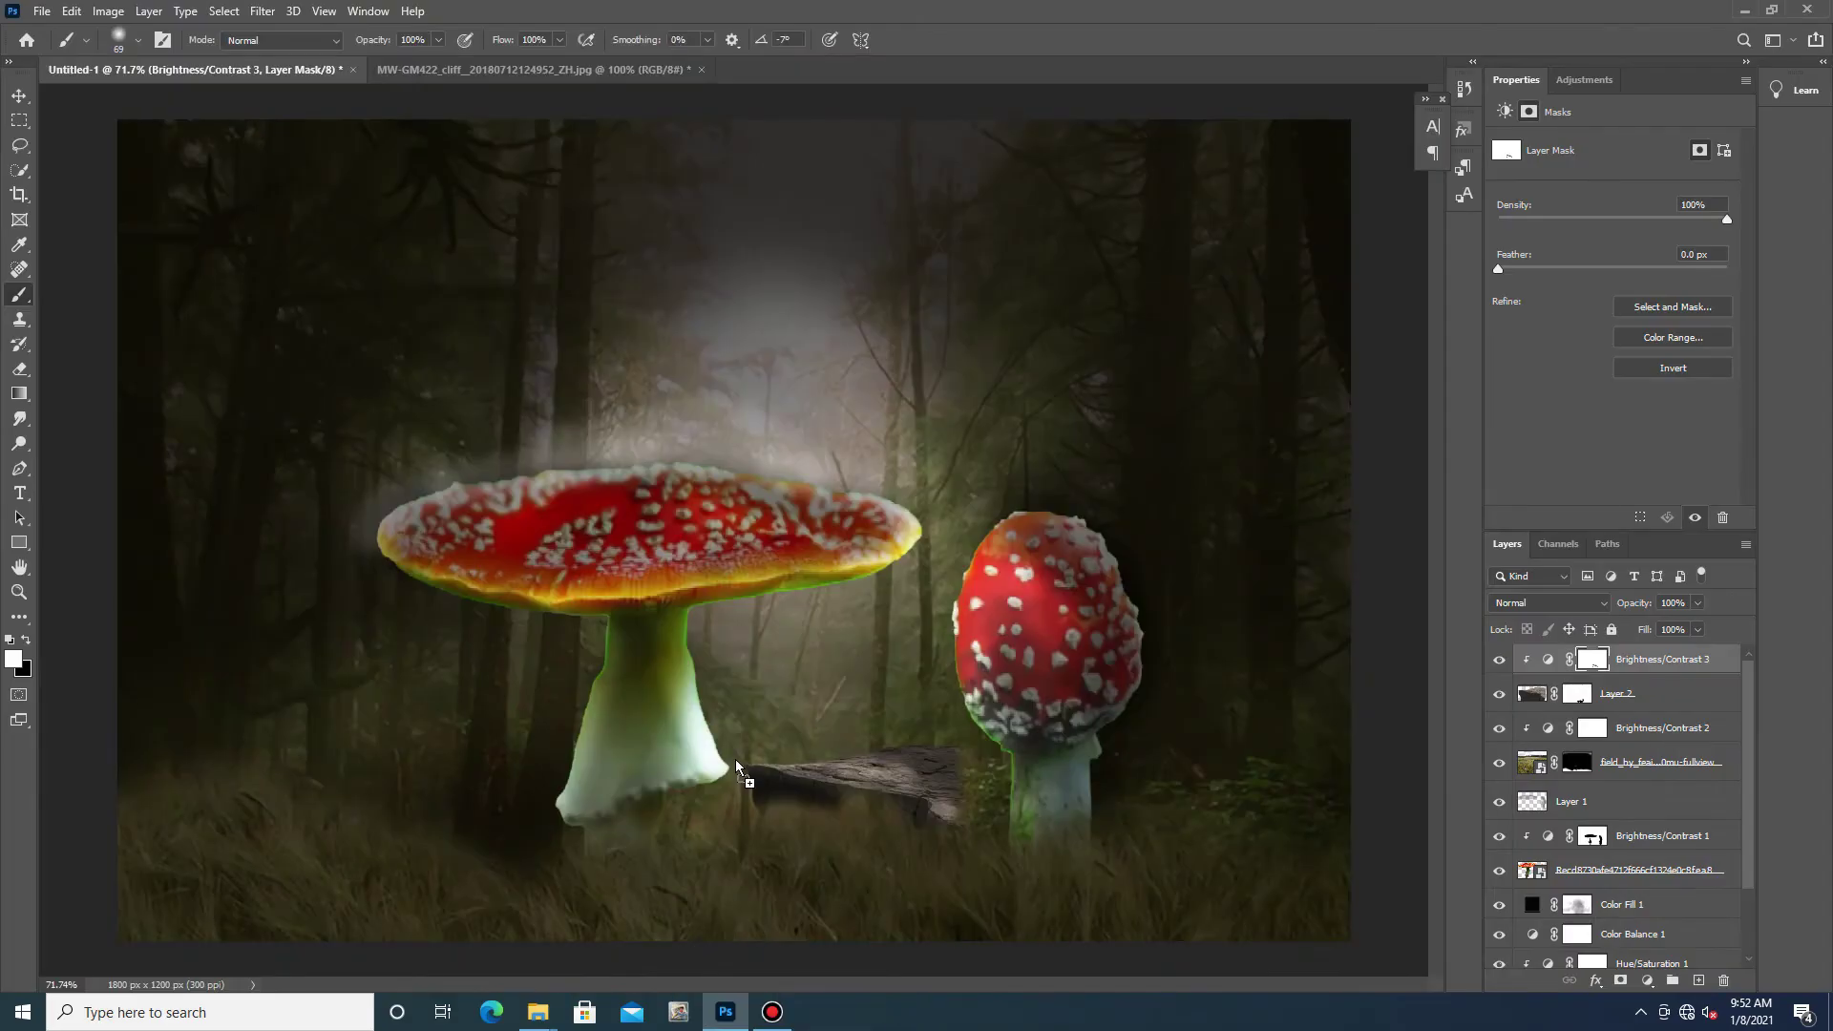
{"action": "left_click_drag", "start_coordinate": [1776, 134], "coordinate": [754, 725]}
{"action": "right_click", "coordinate": [795, 559]}
- Flip the girl photo horizontally, shrink it onto the log, commit, and add a blank layer mask
{"action": "left_click", "coordinate": [864, 852]}
{"action": "left_click_drag", "start_coordinate": [1062, 120], "coordinate": [544, 768]}
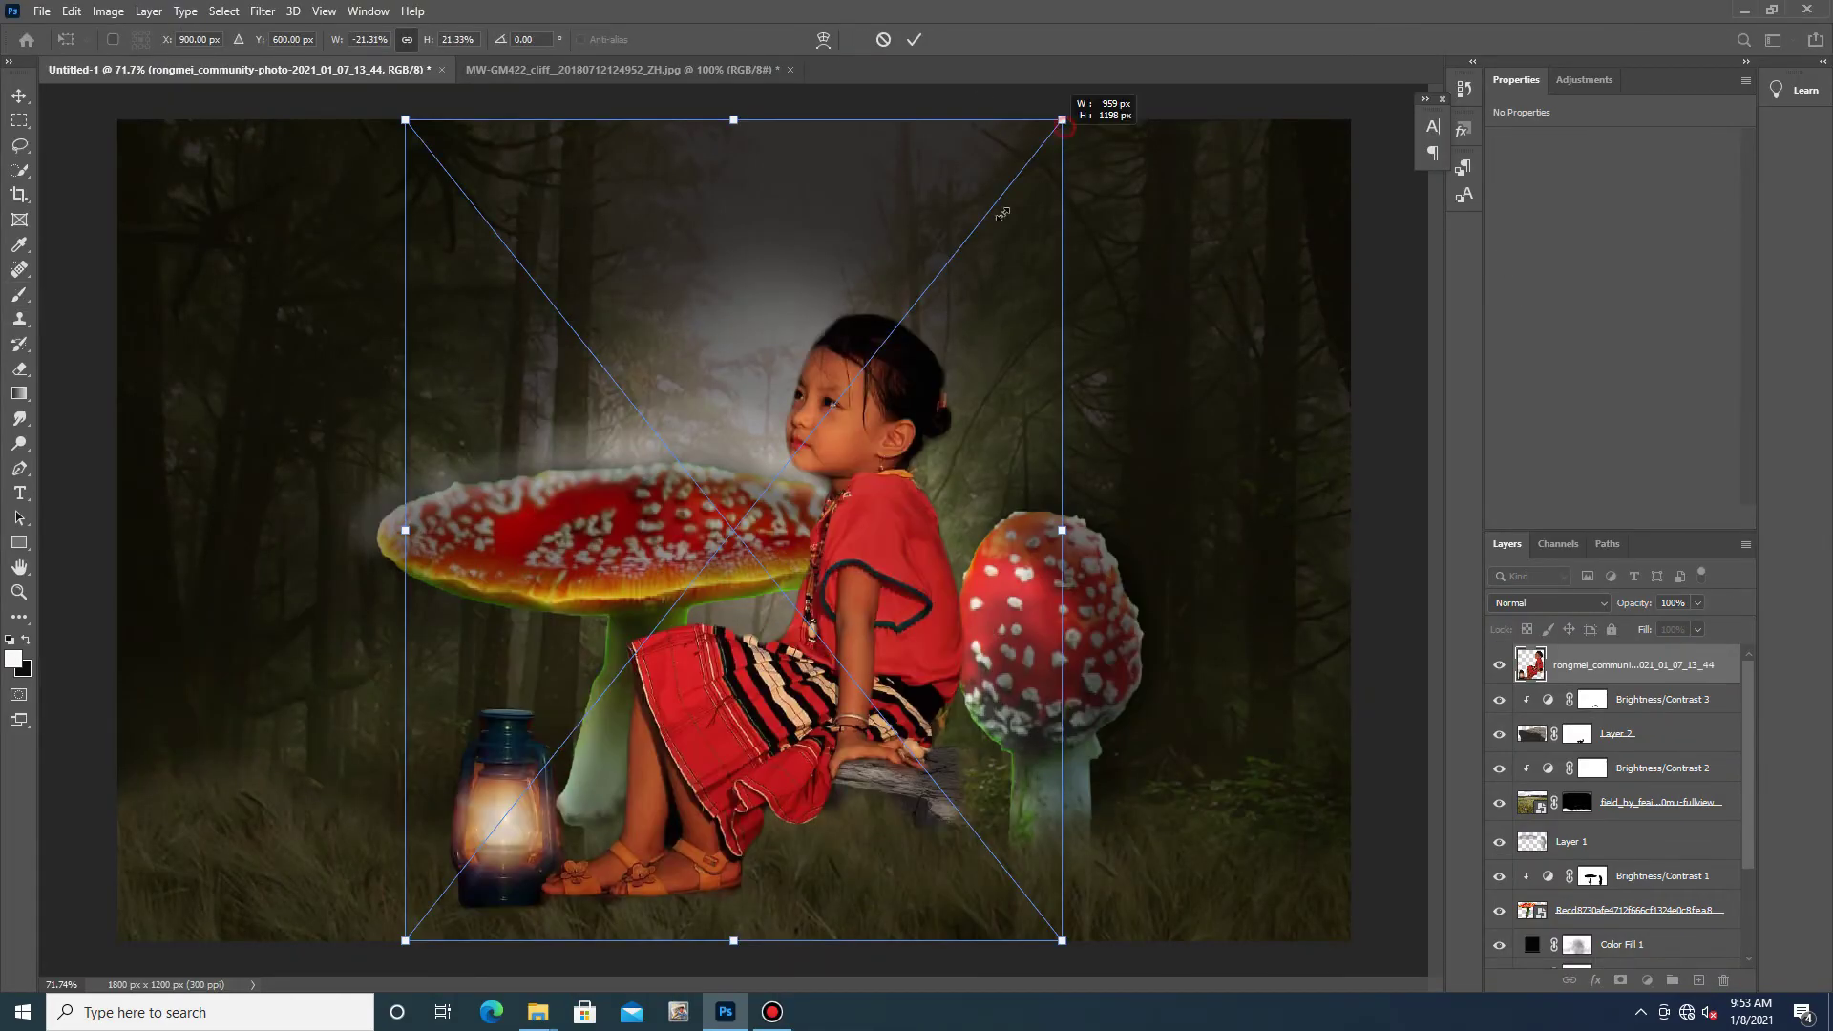
{"action": "mouse_move", "coordinate": [497, 866]}
{"action": "left_mouse_down"}
{"action": "mouse_move", "coordinate": [852, 759]}
{"action": "mouse_move", "coordinate": [781, 732]}
{"action": "mouse_move", "coordinate": [824, 732]}
{"action": "left_mouse_up"}
{"action": "scroll", "coordinate": [854, 769], "scroll_direction": "up", "scroll_amount": 5}
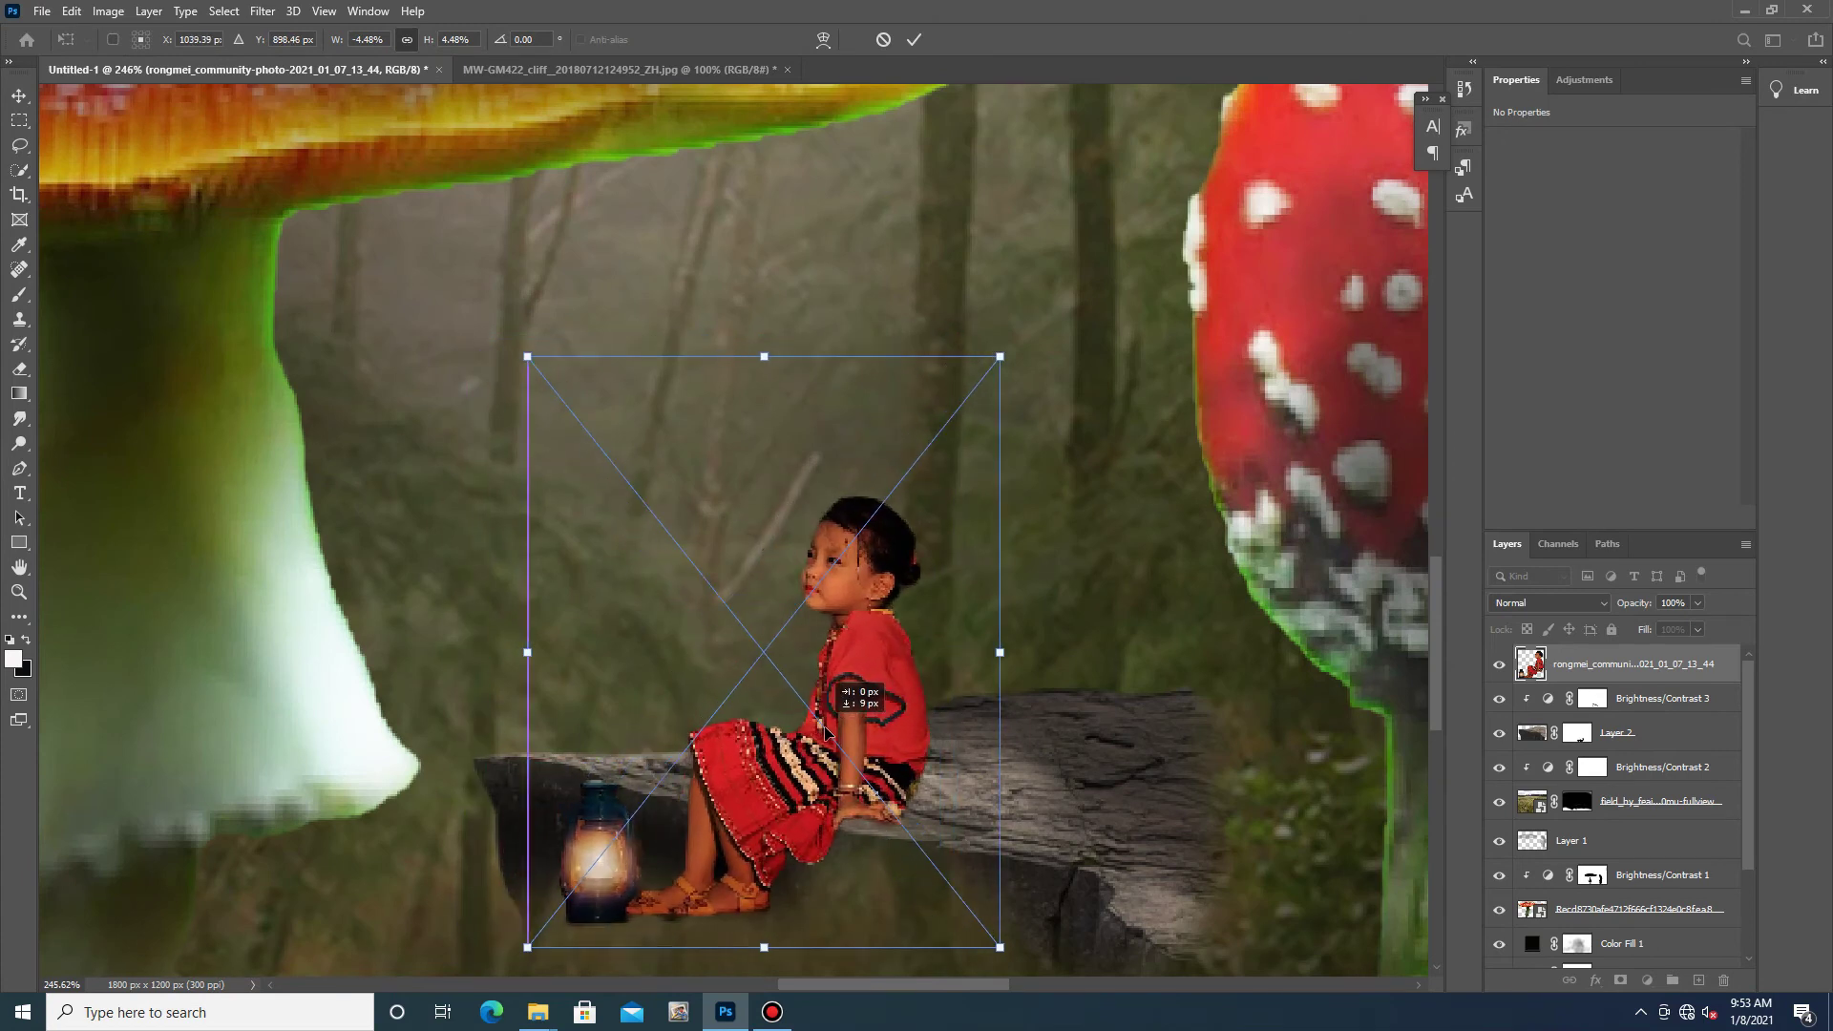
{"action": "scroll", "coordinate": [775, 754], "scroll_direction": "down", "scroll_amount": 3}
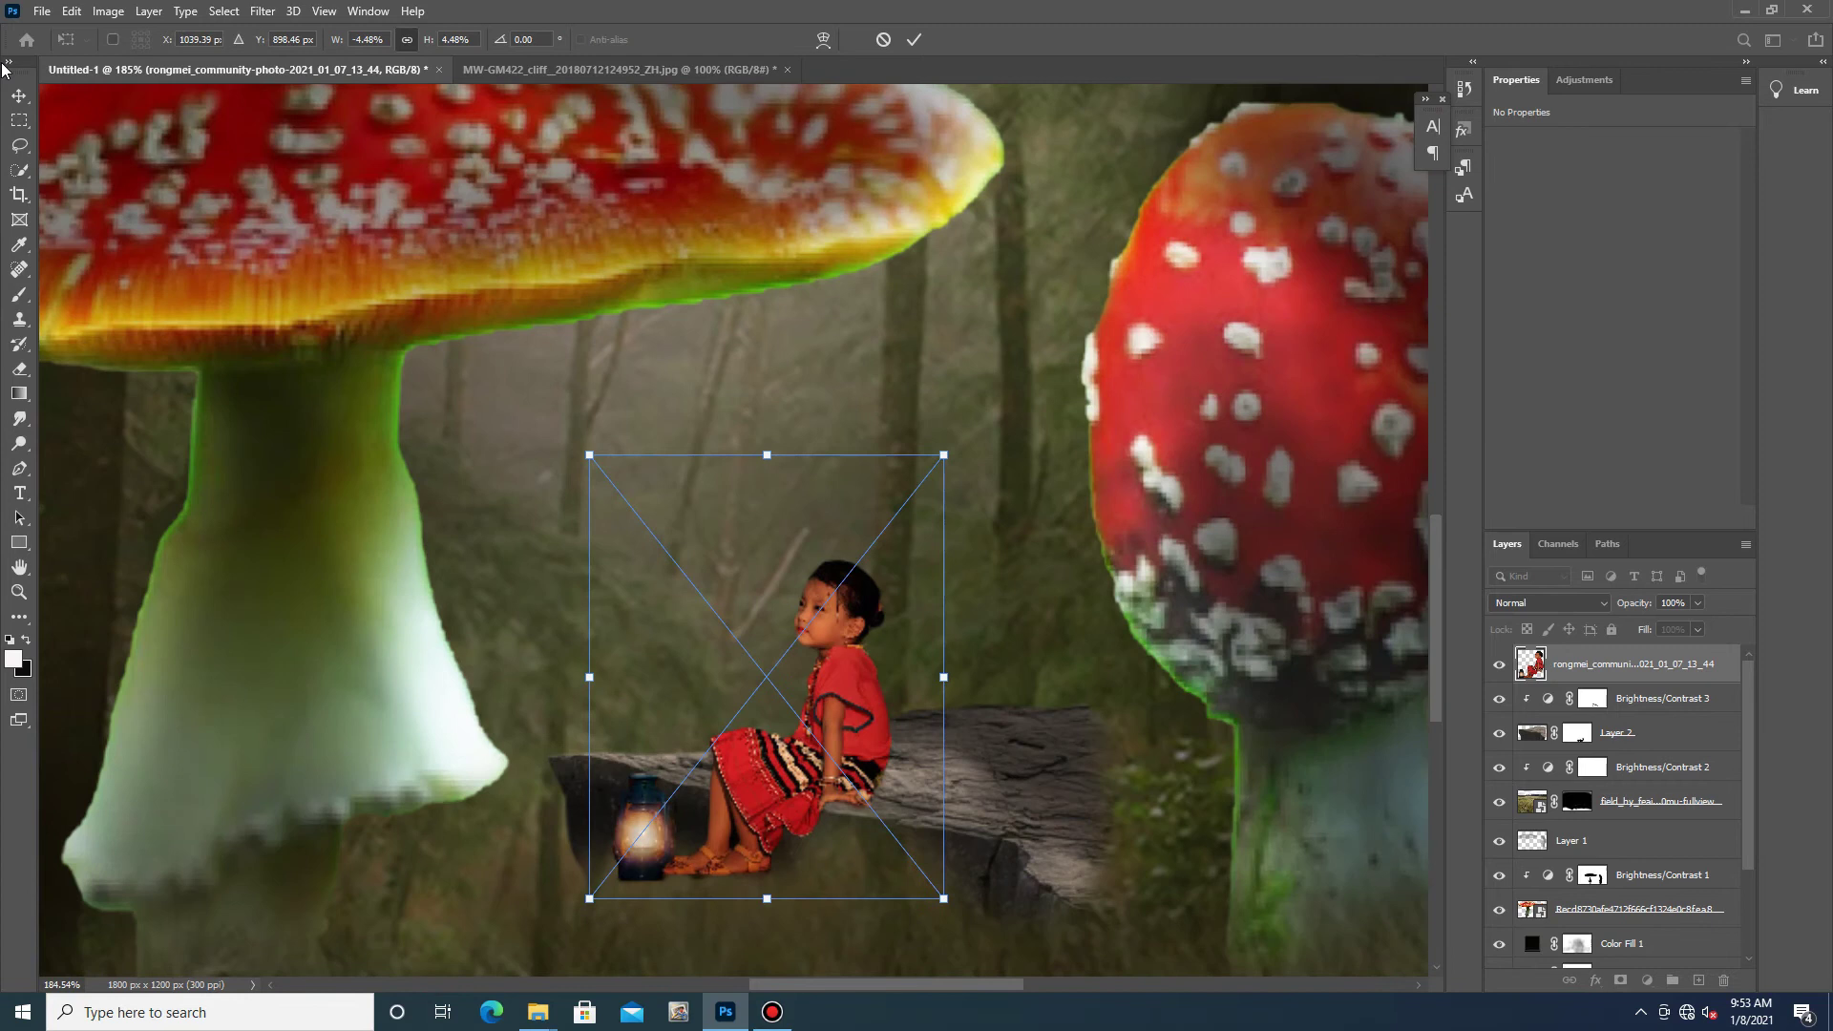
{"action": "key", "text": "Return"}
{"action": "scroll", "coordinate": [775, 755], "scroll_direction": "down", "scroll_amount": 2}
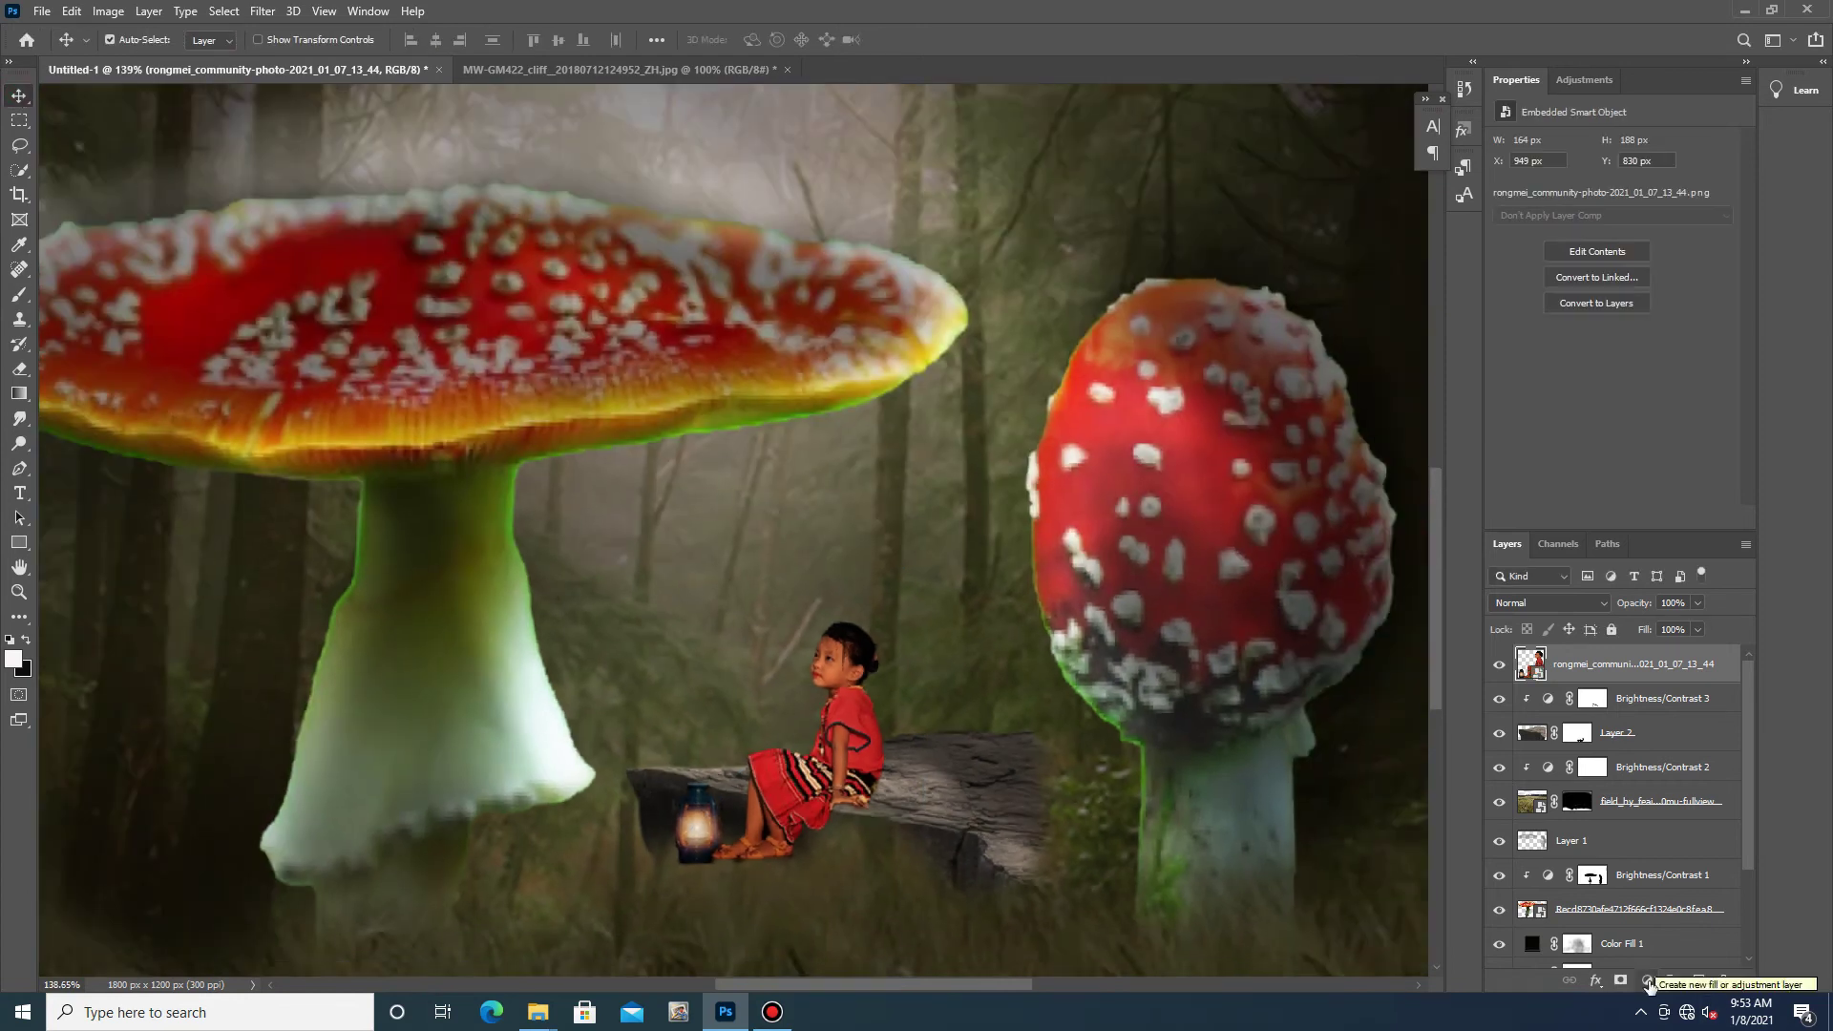
{"action": "left_click", "coordinate": [1620, 981]}
{"action": "scroll", "coordinate": [701, 878], "scroll_direction": "up", "scroll_amount": 5}
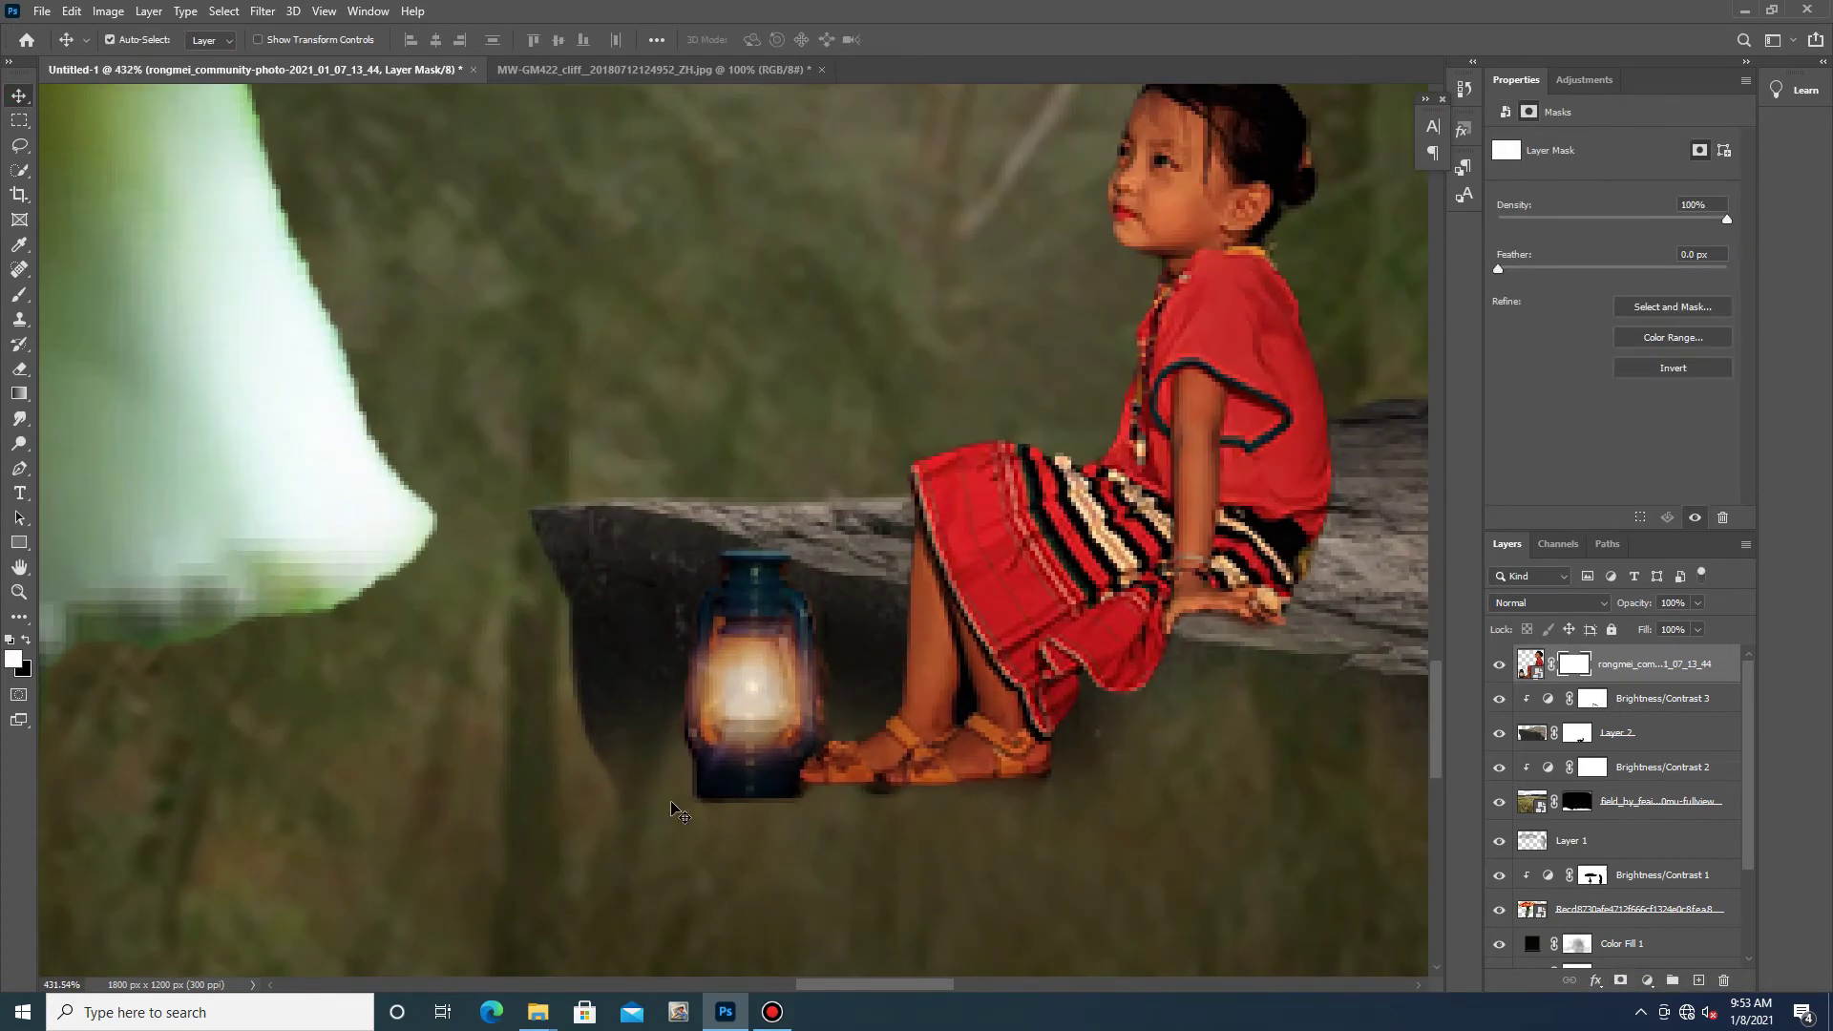
- Mask the girl's sandals, skirt hem, leg edge and lantern base into the grass with black on her layer mask
{"action": "left_click", "coordinate": [20, 296]}
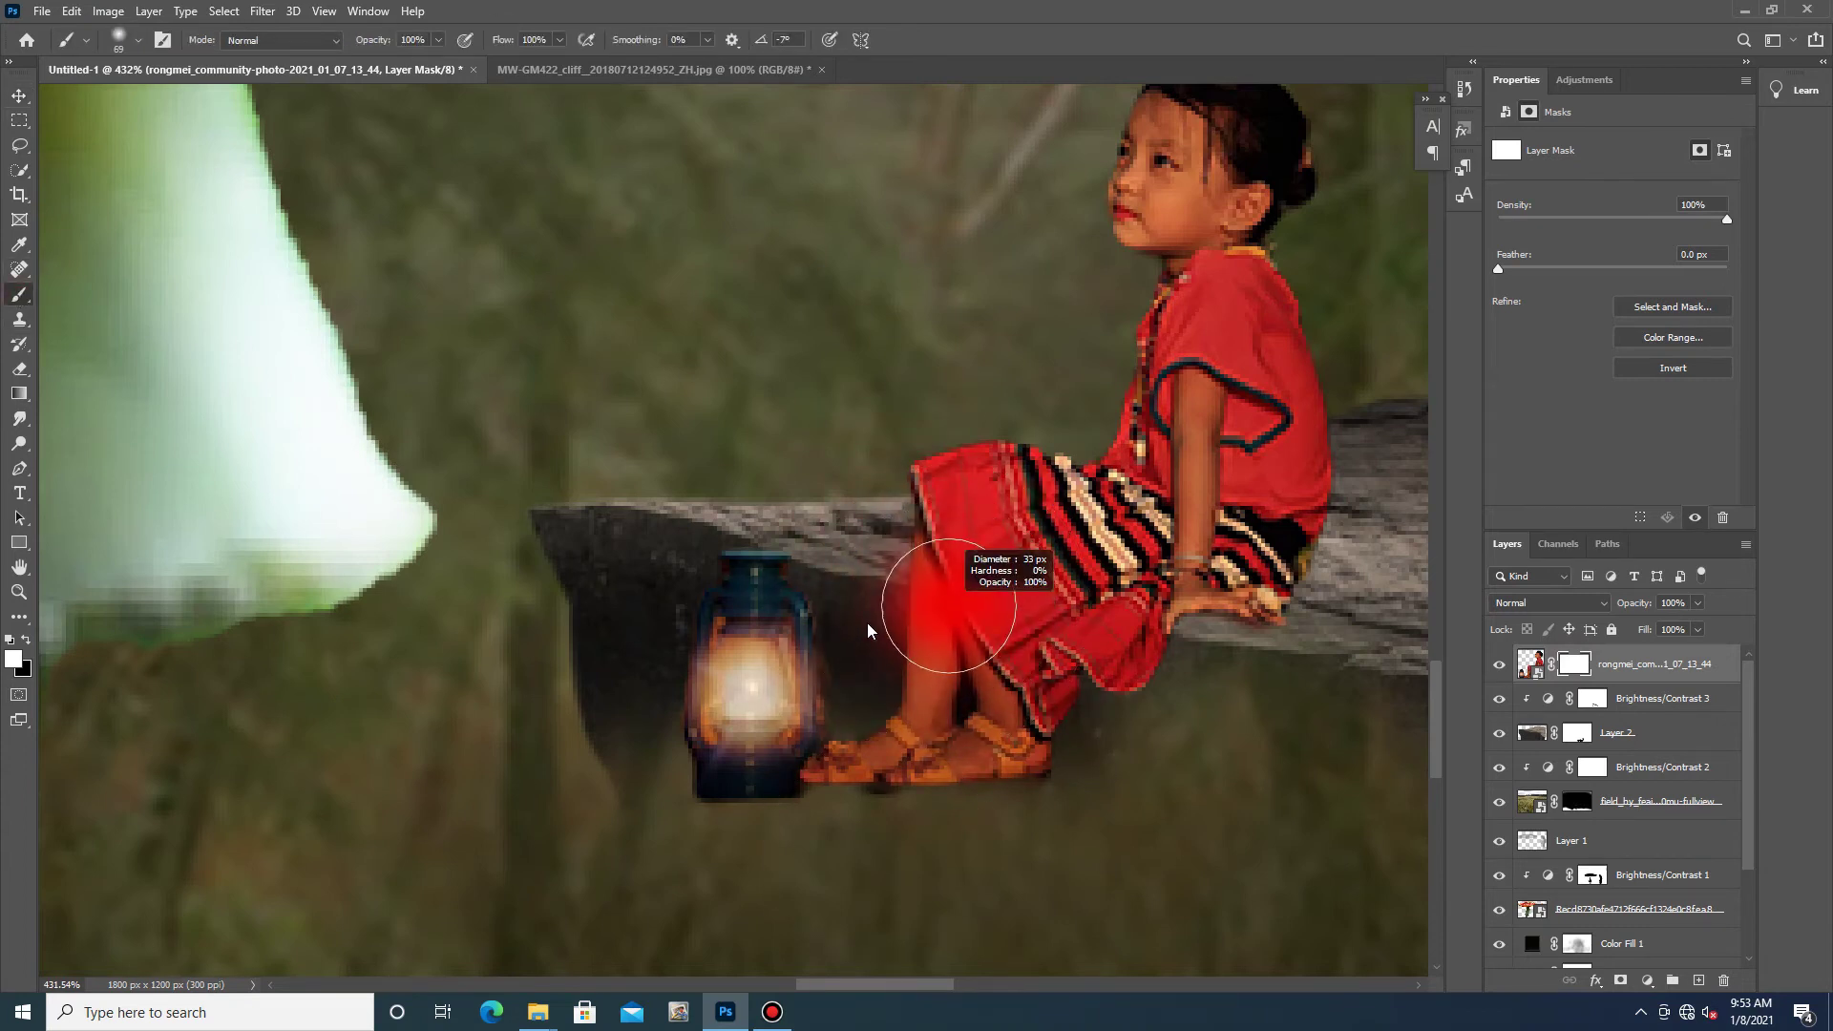
{"action": "key", "text": "x"}
{"action": "mouse_move", "coordinate": [845, 789]}
{"action": "left_mouse_down"}
{"action": "mouse_move", "coordinate": [949, 802]}
{"action": "mouse_move", "coordinate": [1175, 679]}
{"action": "mouse_move", "coordinate": [1015, 773]}
{"action": "left_mouse_up"}
{"action": "mouse_move", "coordinate": [747, 826]}
{"action": "left_mouse_down"}
{"action": "mouse_move", "coordinate": [785, 831]}
{"action": "mouse_move", "coordinate": [671, 814]}
{"action": "mouse_move", "coordinate": [650, 770]}
{"action": "mouse_move", "coordinate": [806, 831]}
{"action": "left_mouse_up"}
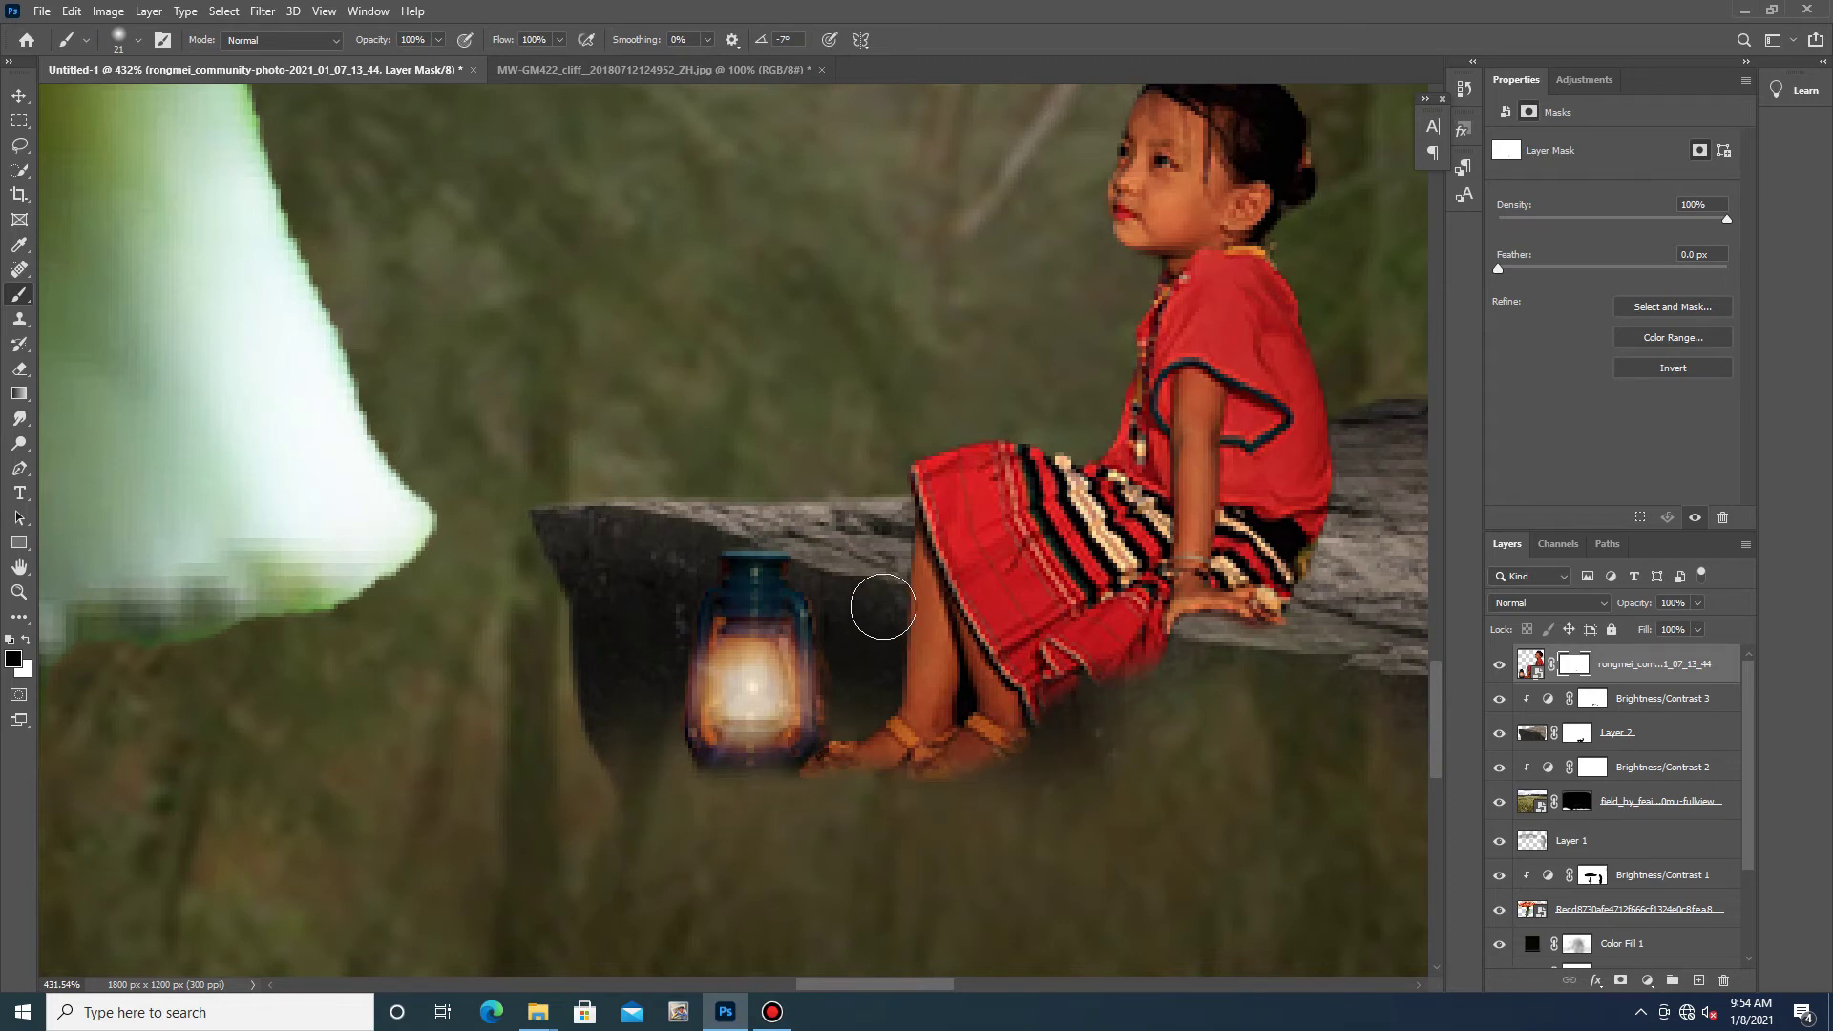
{"action": "left_click_drag", "start_coordinate": [872, 602], "coordinate": [875, 648]}
{"action": "left_click_drag", "start_coordinate": [892, 459], "coordinate": [888, 546]}
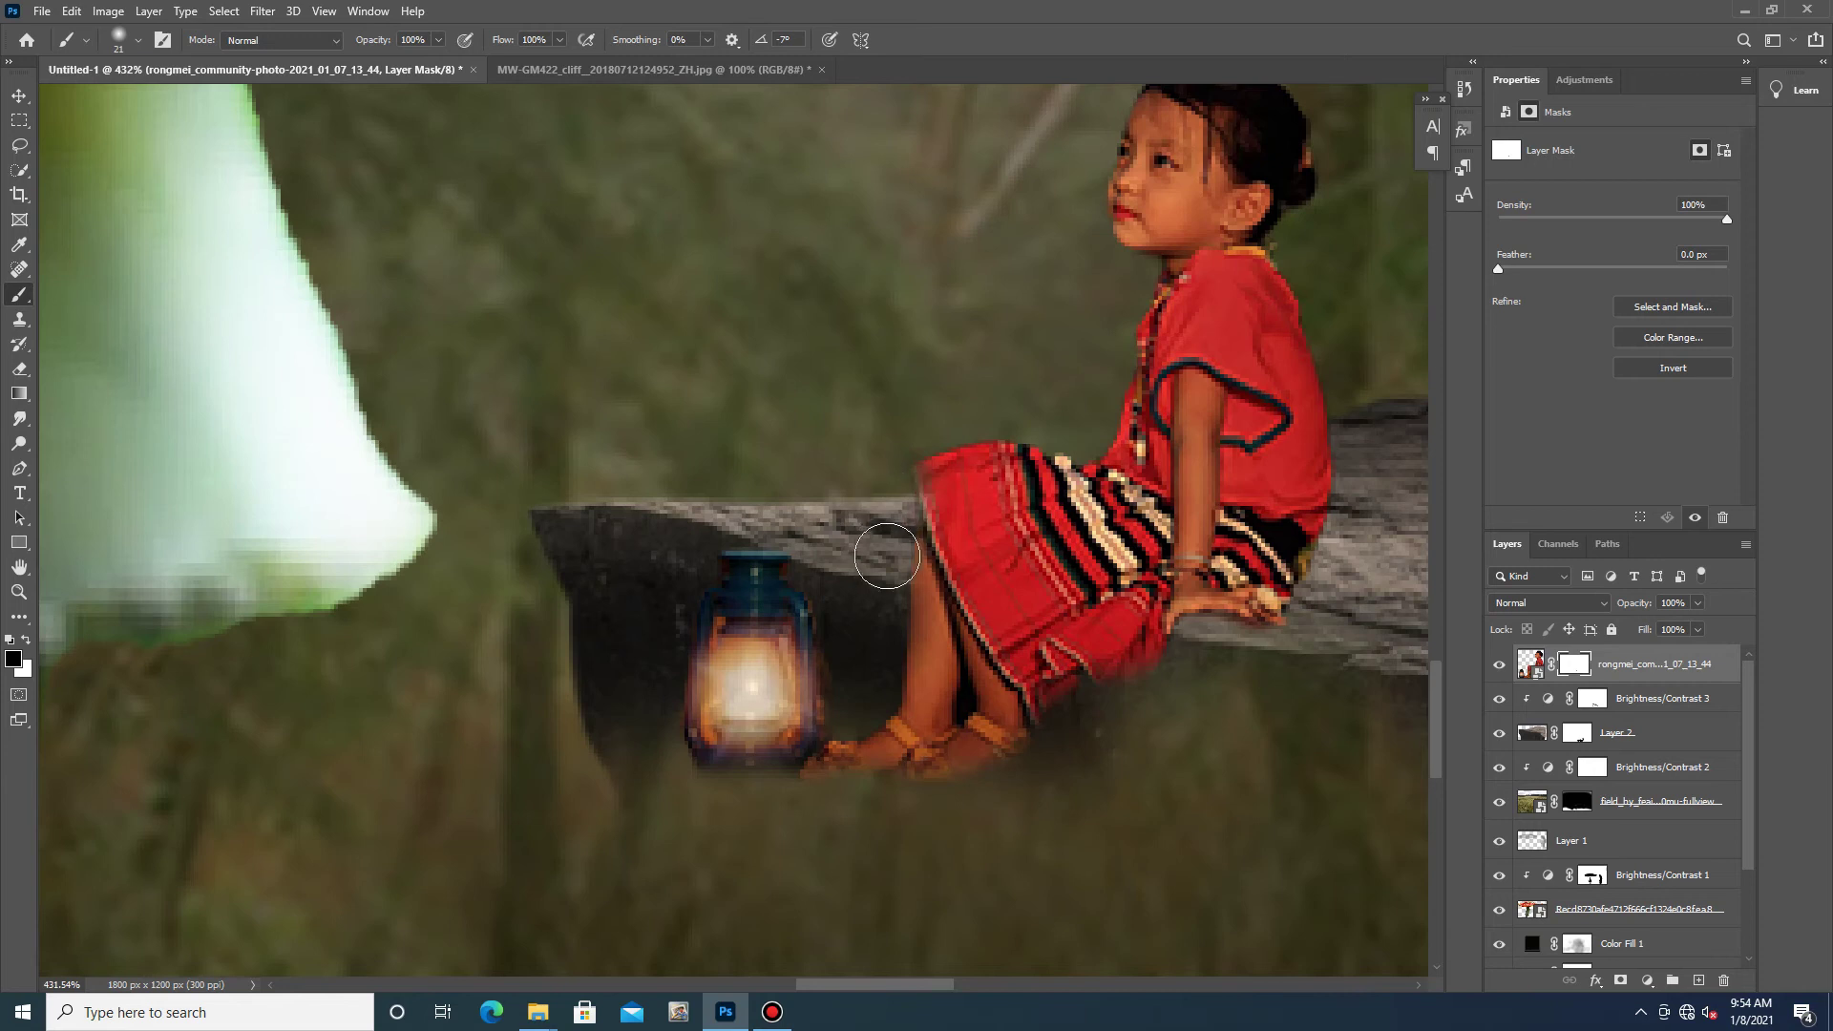
{"action": "key", "text": "ctrl+z"}
{"action": "key", "text": "x"}
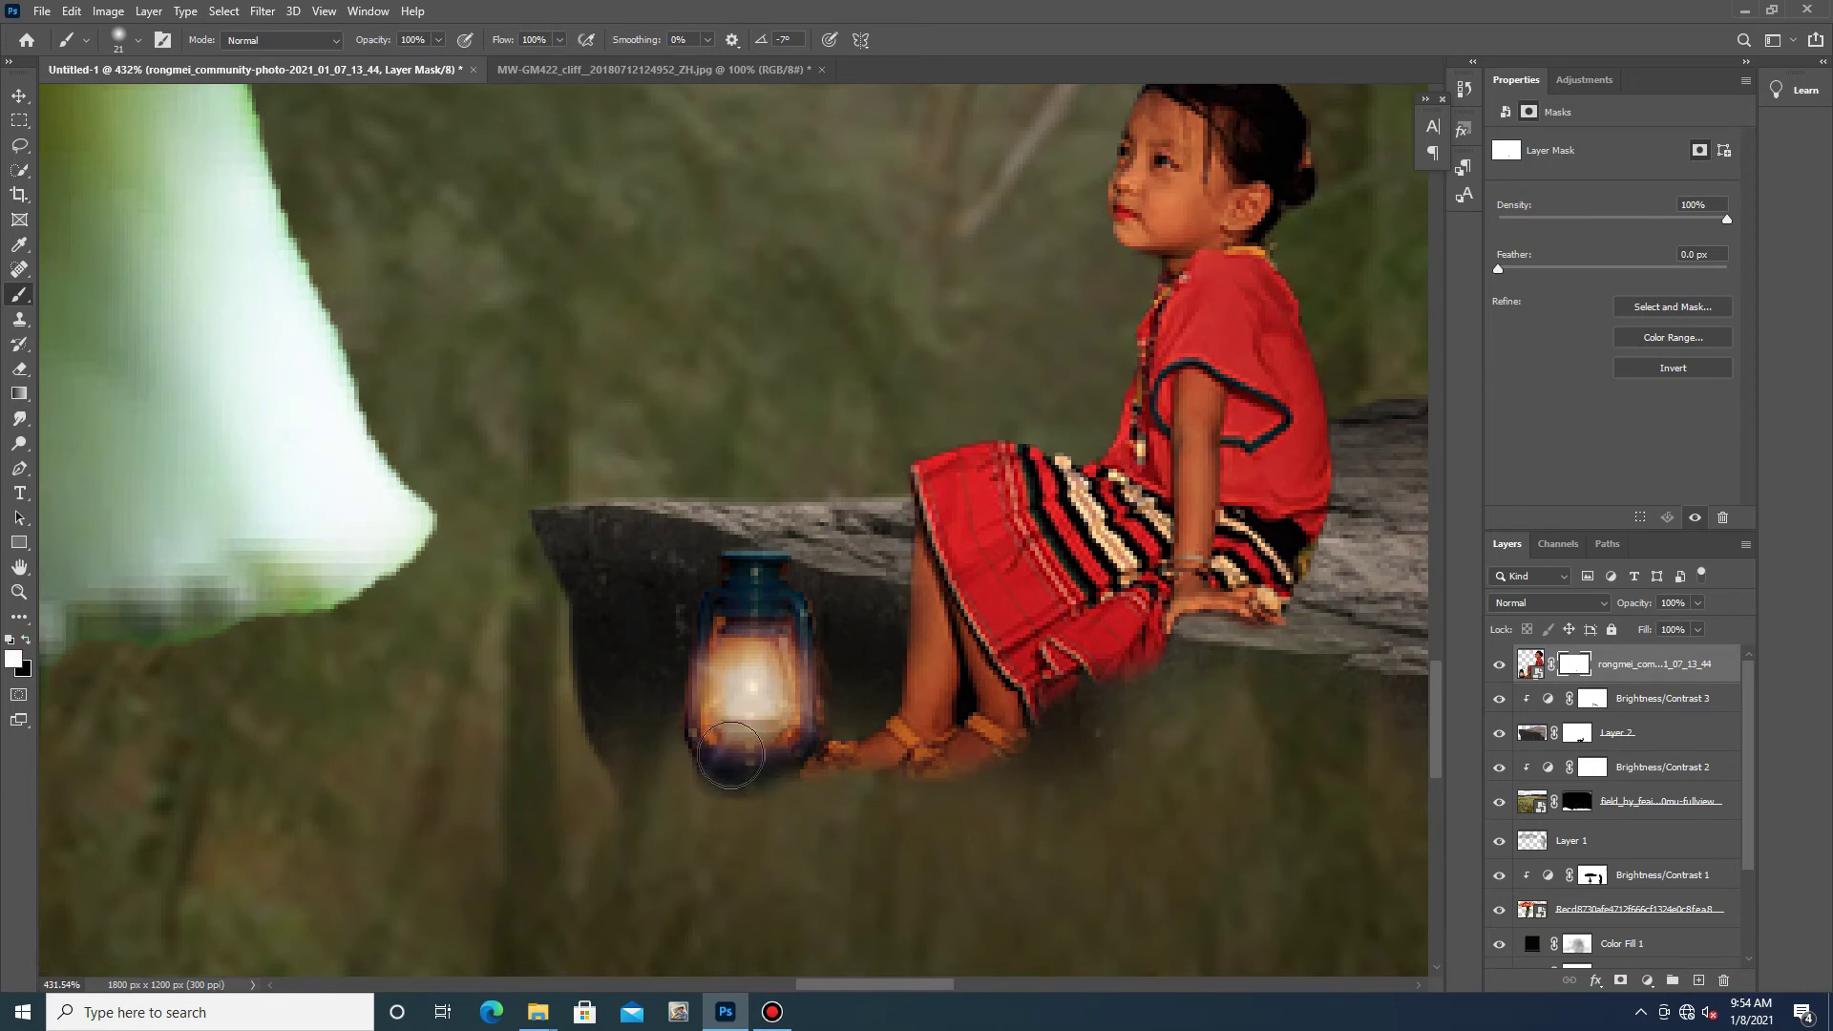
- Try erasing the log left of the lantern with the Eraser, then undo it
{"action": "scroll", "coordinate": [730, 754], "scroll_direction": "down", "scroll_amount": 3}
{"action": "scroll", "coordinate": [750, 707], "scroll_direction": "down", "scroll_amount": 2}
{"action": "scroll", "coordinate": [773, 701], "scroll_direction": "down", "scroll_amount": 1}
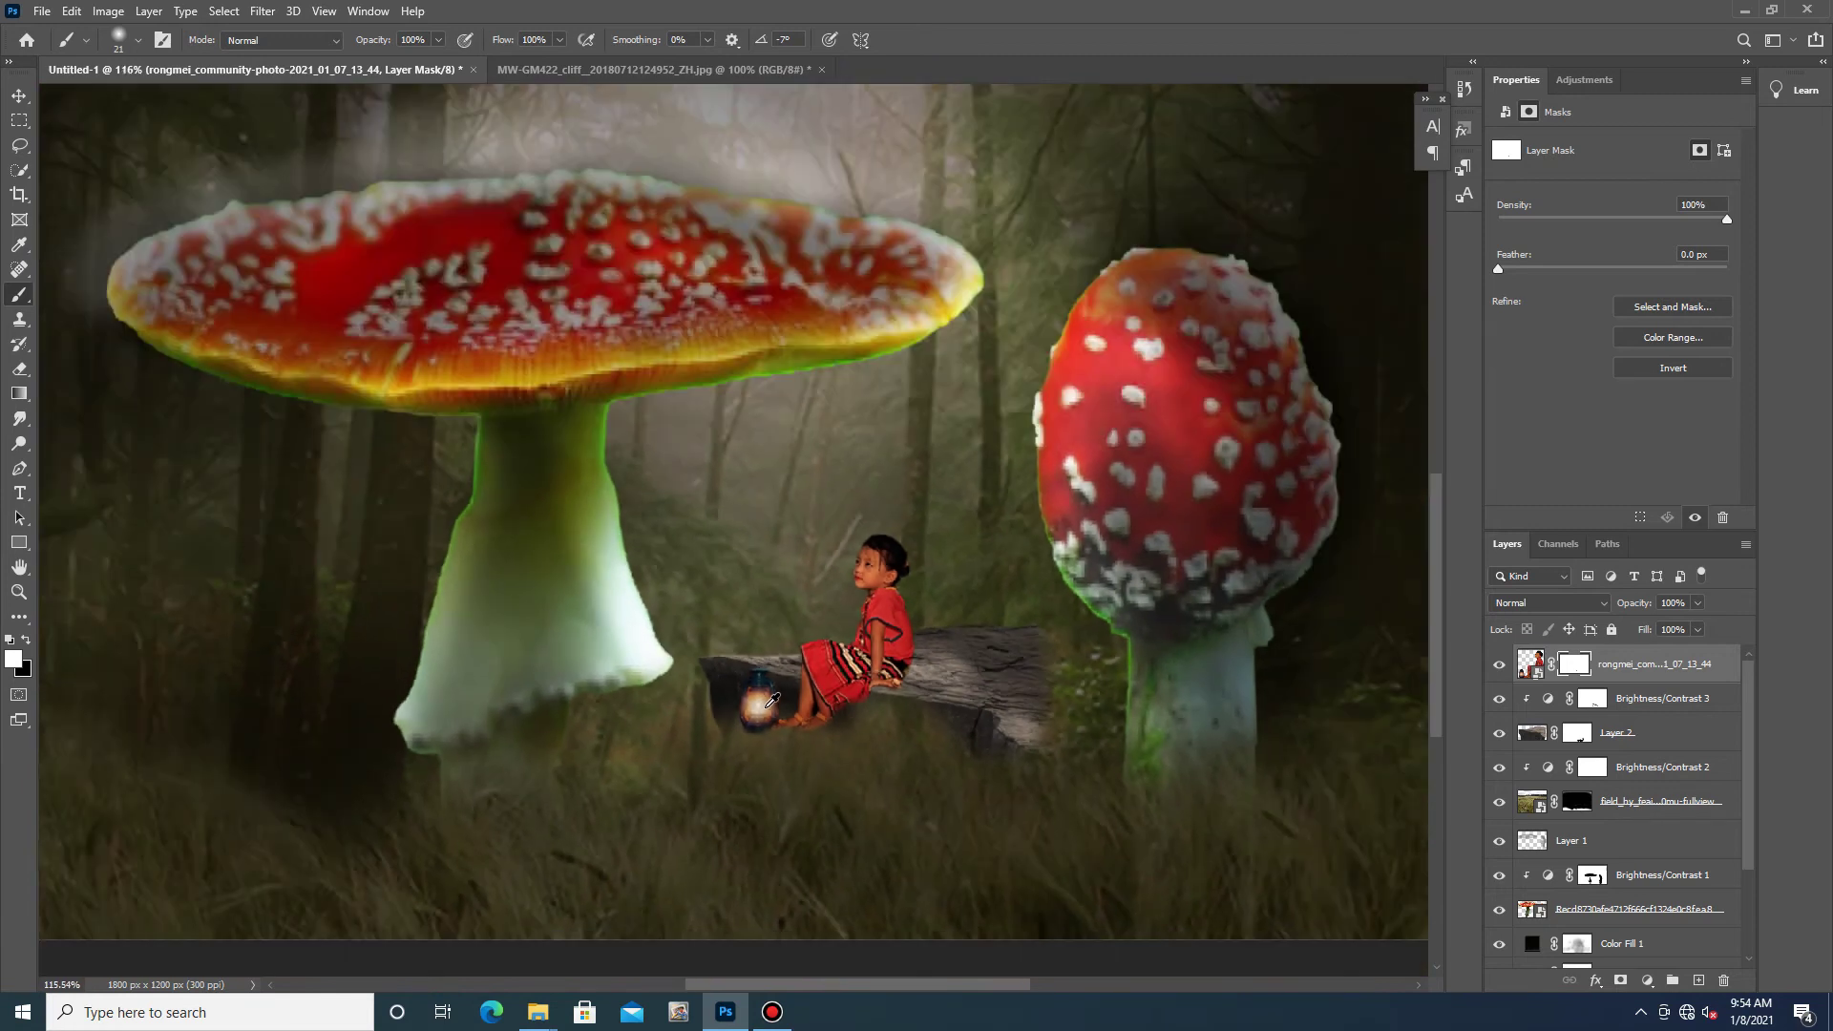
{"action": "scroll", "coordinate": [772, 702], "scroll_direction": "up", "scroll_amount": 1}
{"action": "scroll", "coordinate": [764, 701], "scroll_direction": "up", "scroll_amount": 3}
{"action": "left_click", "coordinate": [1534, 738]}
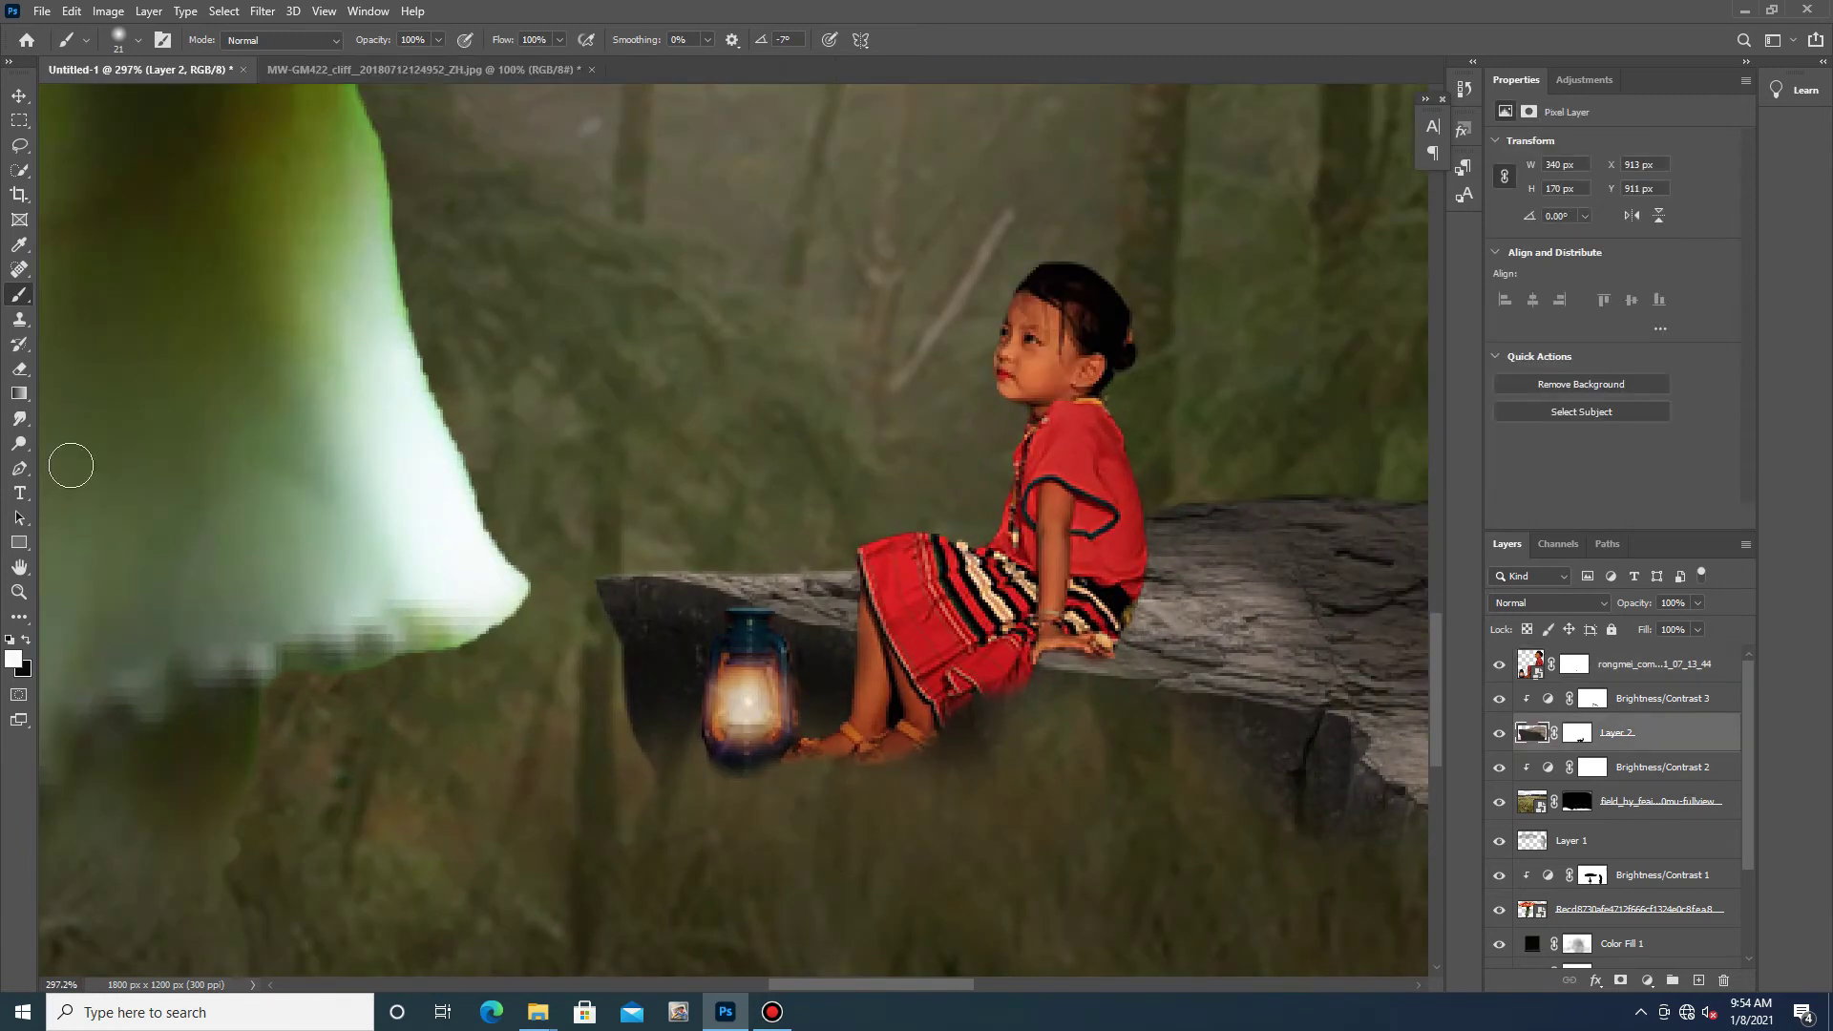
{"action": "key", "text": "e"}
{"action": "left_click_drag", "start_coordinate": [655, 573], "coordinate": [666, 666]}
{"action": "key", "text": "ctrl+z"}
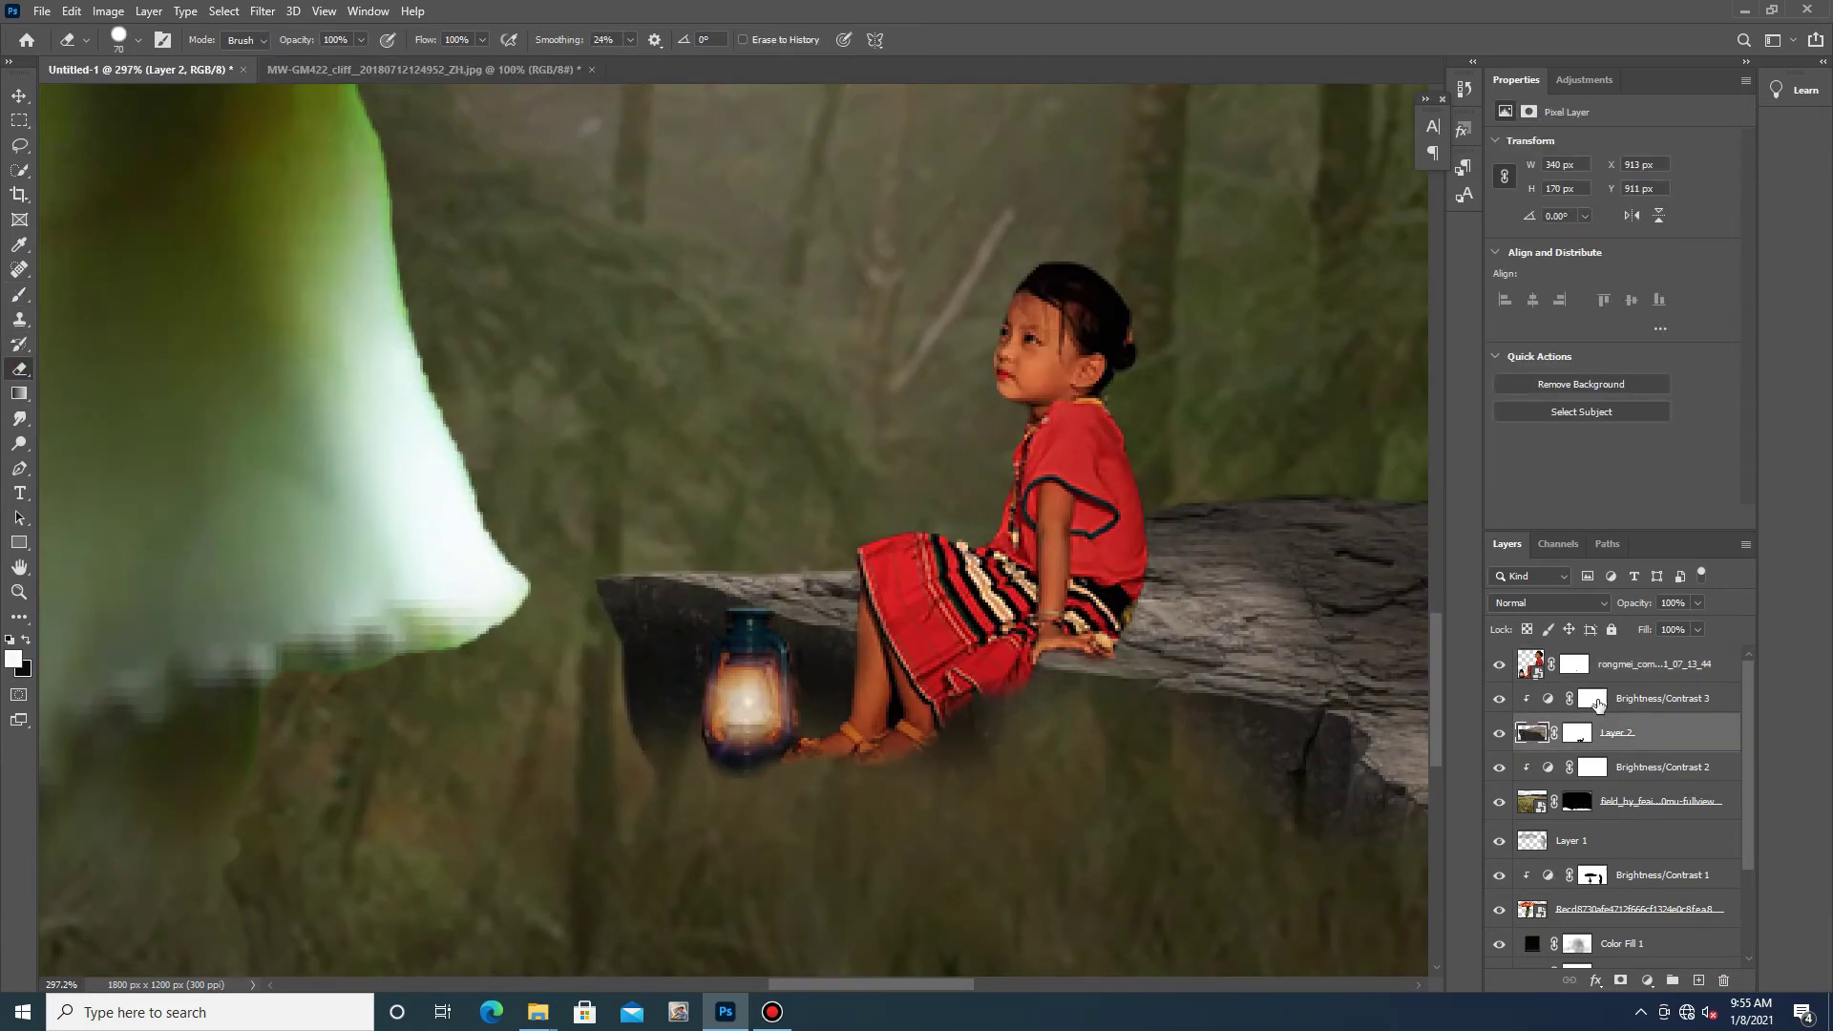
- Hide the lantern beside the girl by painting over it on her layer mask
{"action": "left_click", "coordinate": [1574, 664]}
{"action": "left_click_drag", "start_coordinate": [749, 600], "coordinate": [714, 726]}
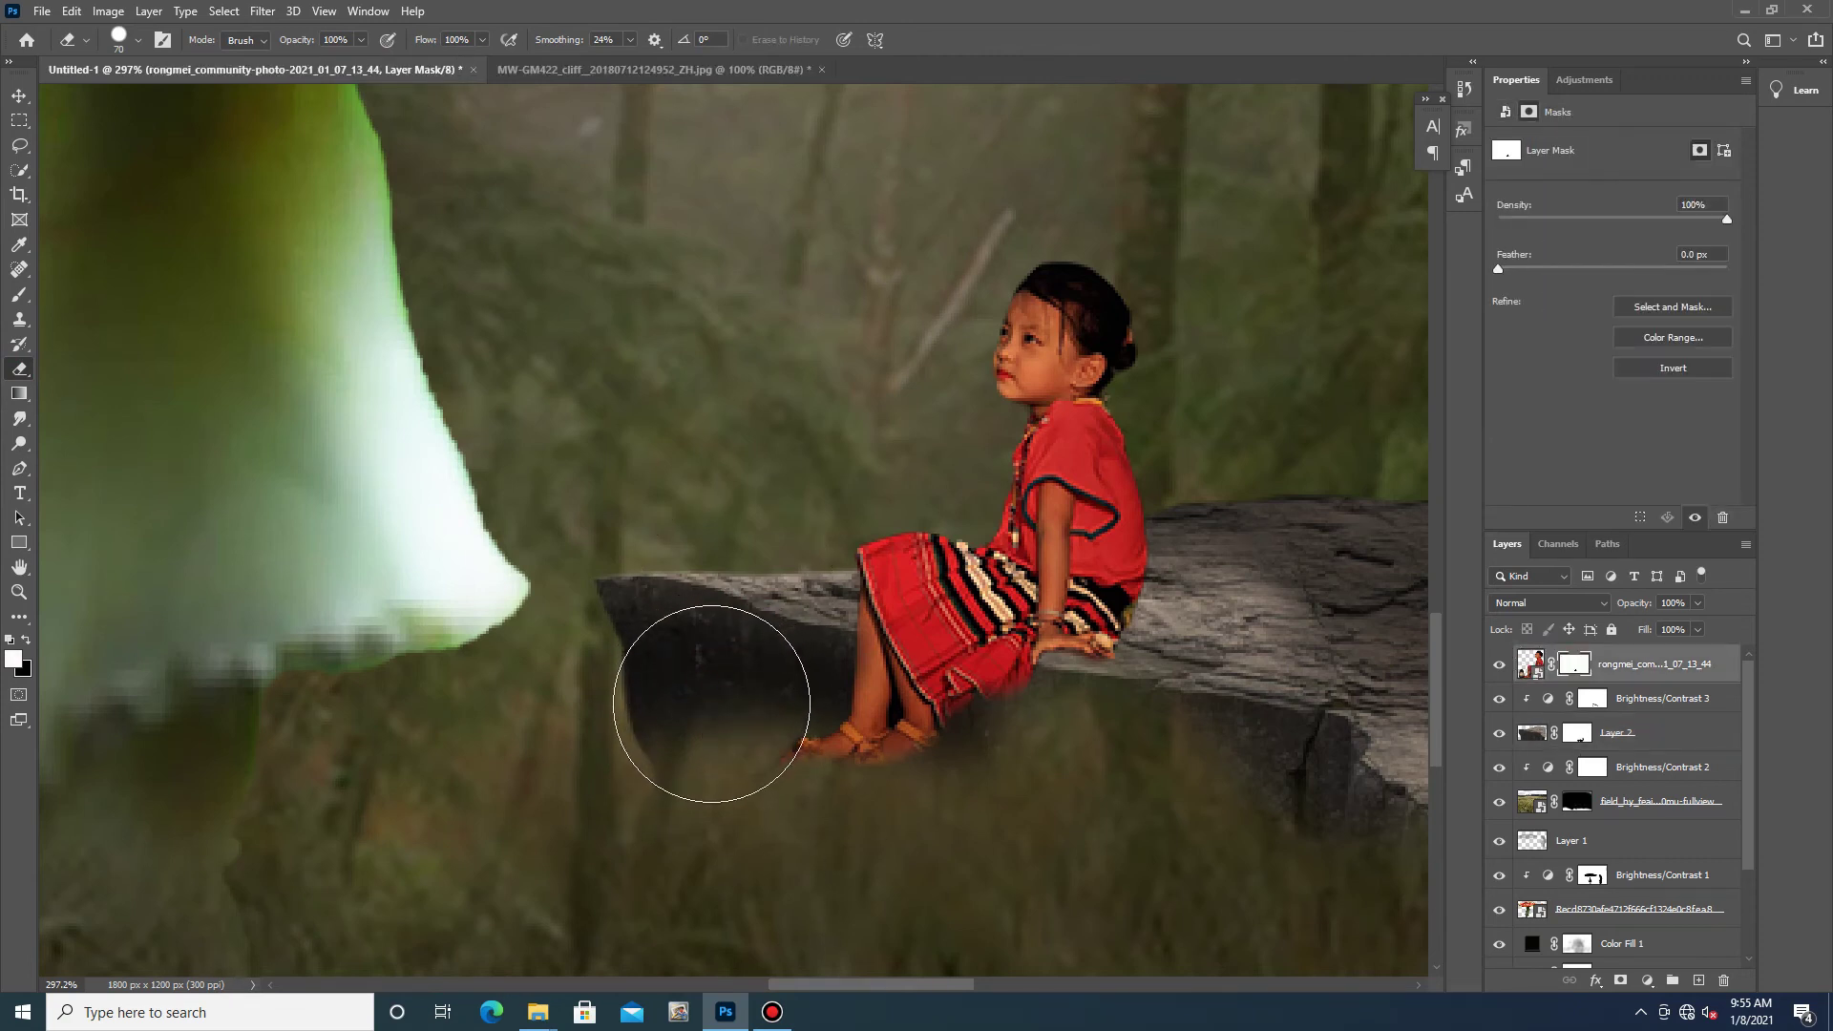
{"action": "scroll", "coordinate": [1057, 798], "scroll_direction": "down", "scroll_amount": 1}
{"action": "scroll", "coordinate": [1151, 819], "scroll_direction": "down", "scroll_amount": 3}
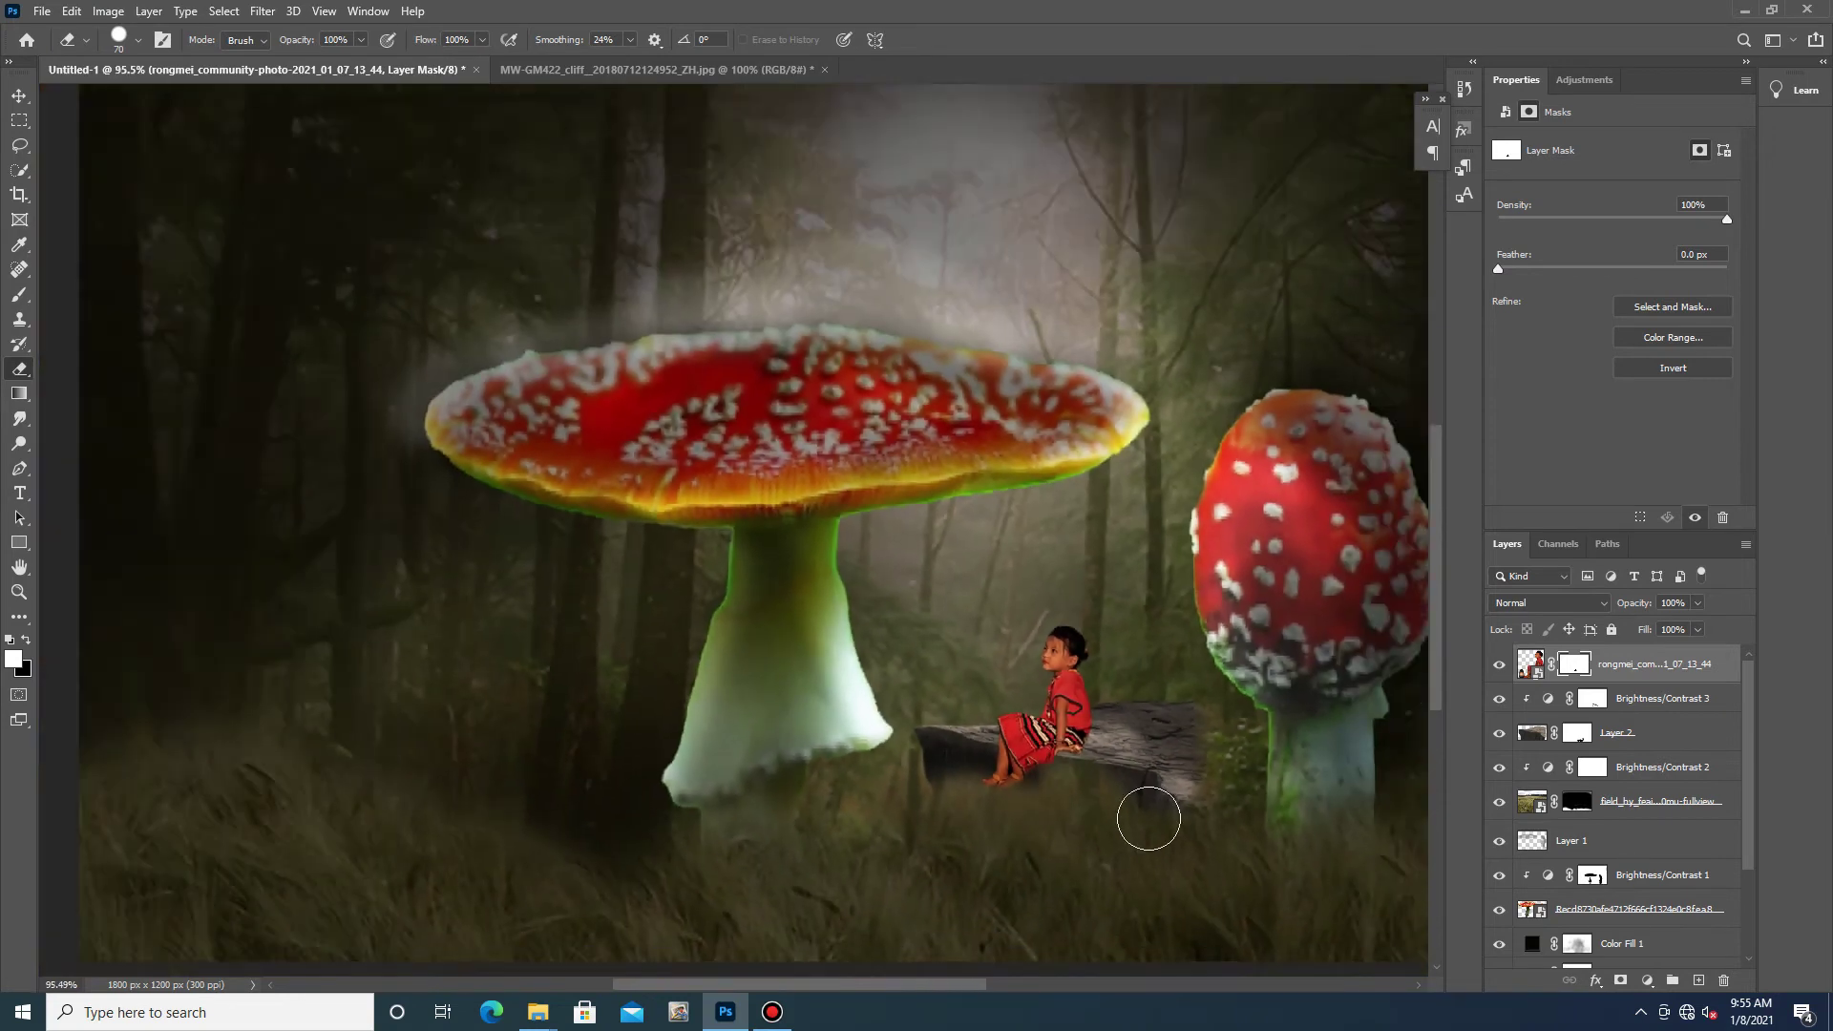
{"action": "scroll", "coordinate": [1093, 798], "scroll_direction": "down", "scroll_amount": 3}
{"action": "scroll", "coordinate": [1085, 798], "scroll_direction": "up", "scroll_amount": 2}
{"action": "scroll", "coordinate": [1085, 798], "scroll_direction": "up", "scroll_amount": 2}
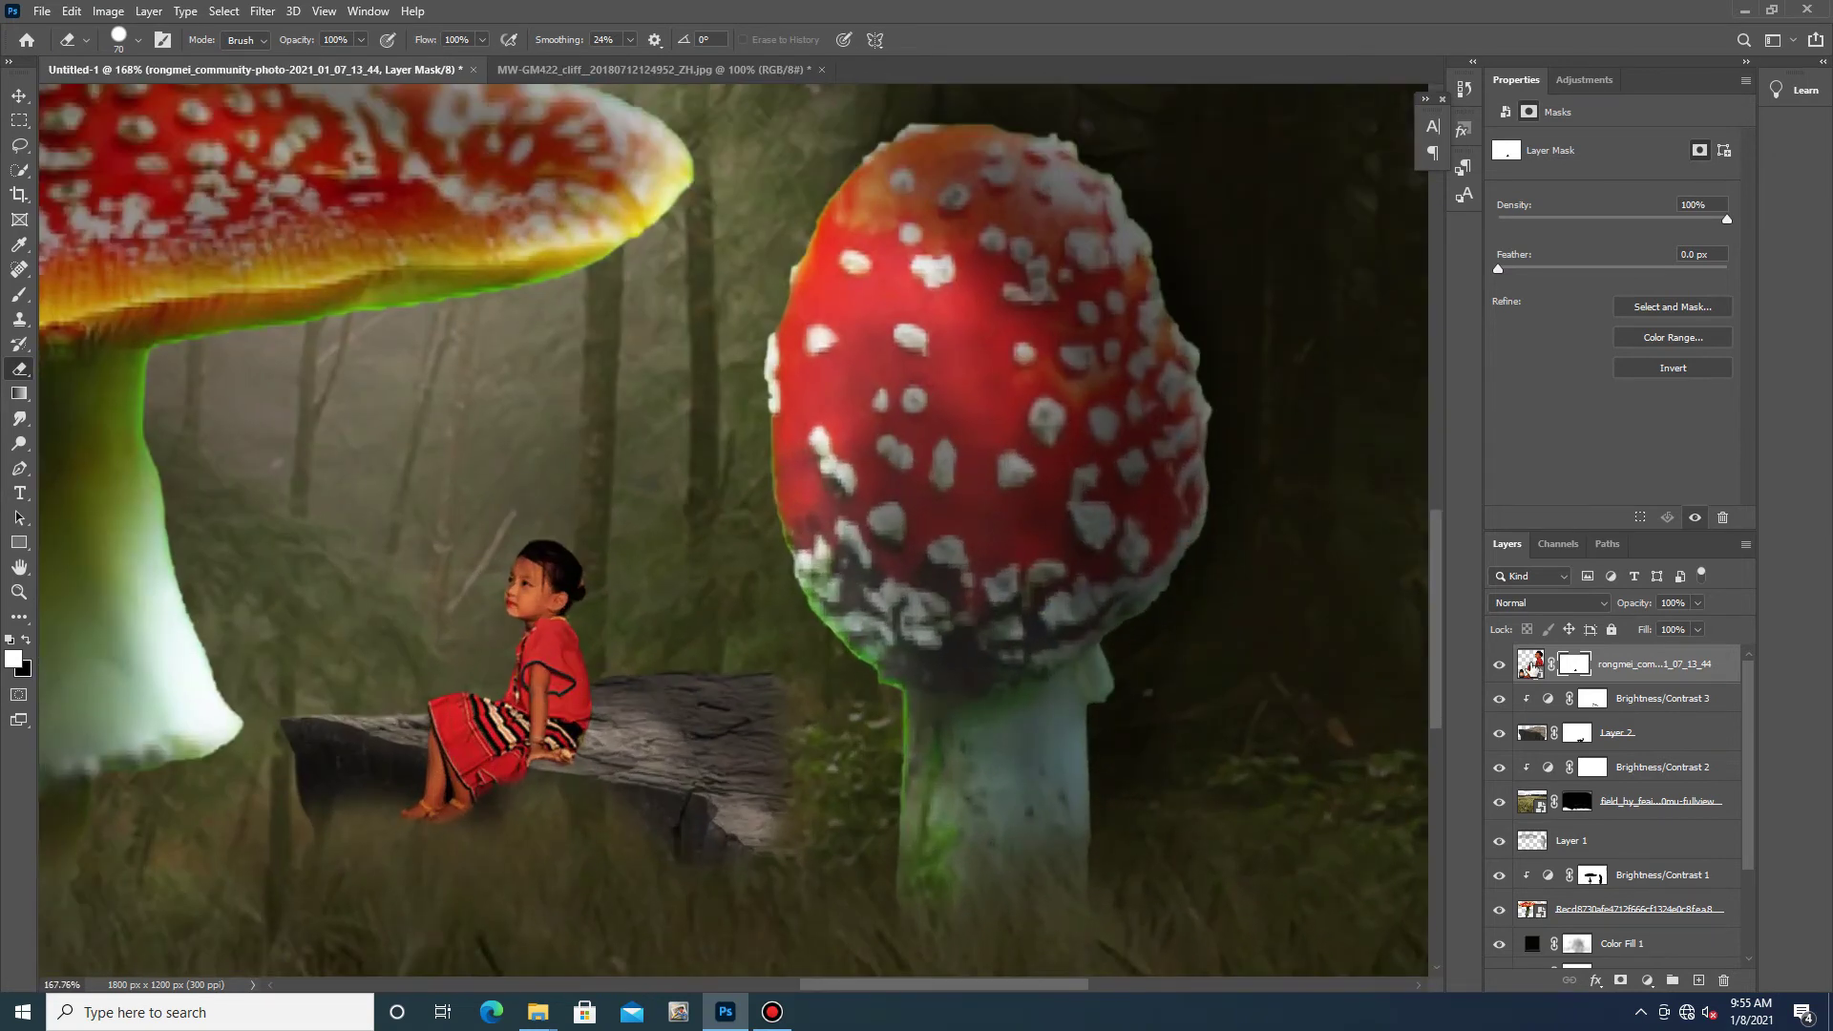
{"action": "left_click", "coordinate": [1530, 664]}
{"action": "left_click", "coordinate": [1647, 980]}
- Add a Brightness/Contrast adjustment above the girl and ready its mask with 48% brush flow
{"action": "left_click", "coordinate": [1690, 699]}
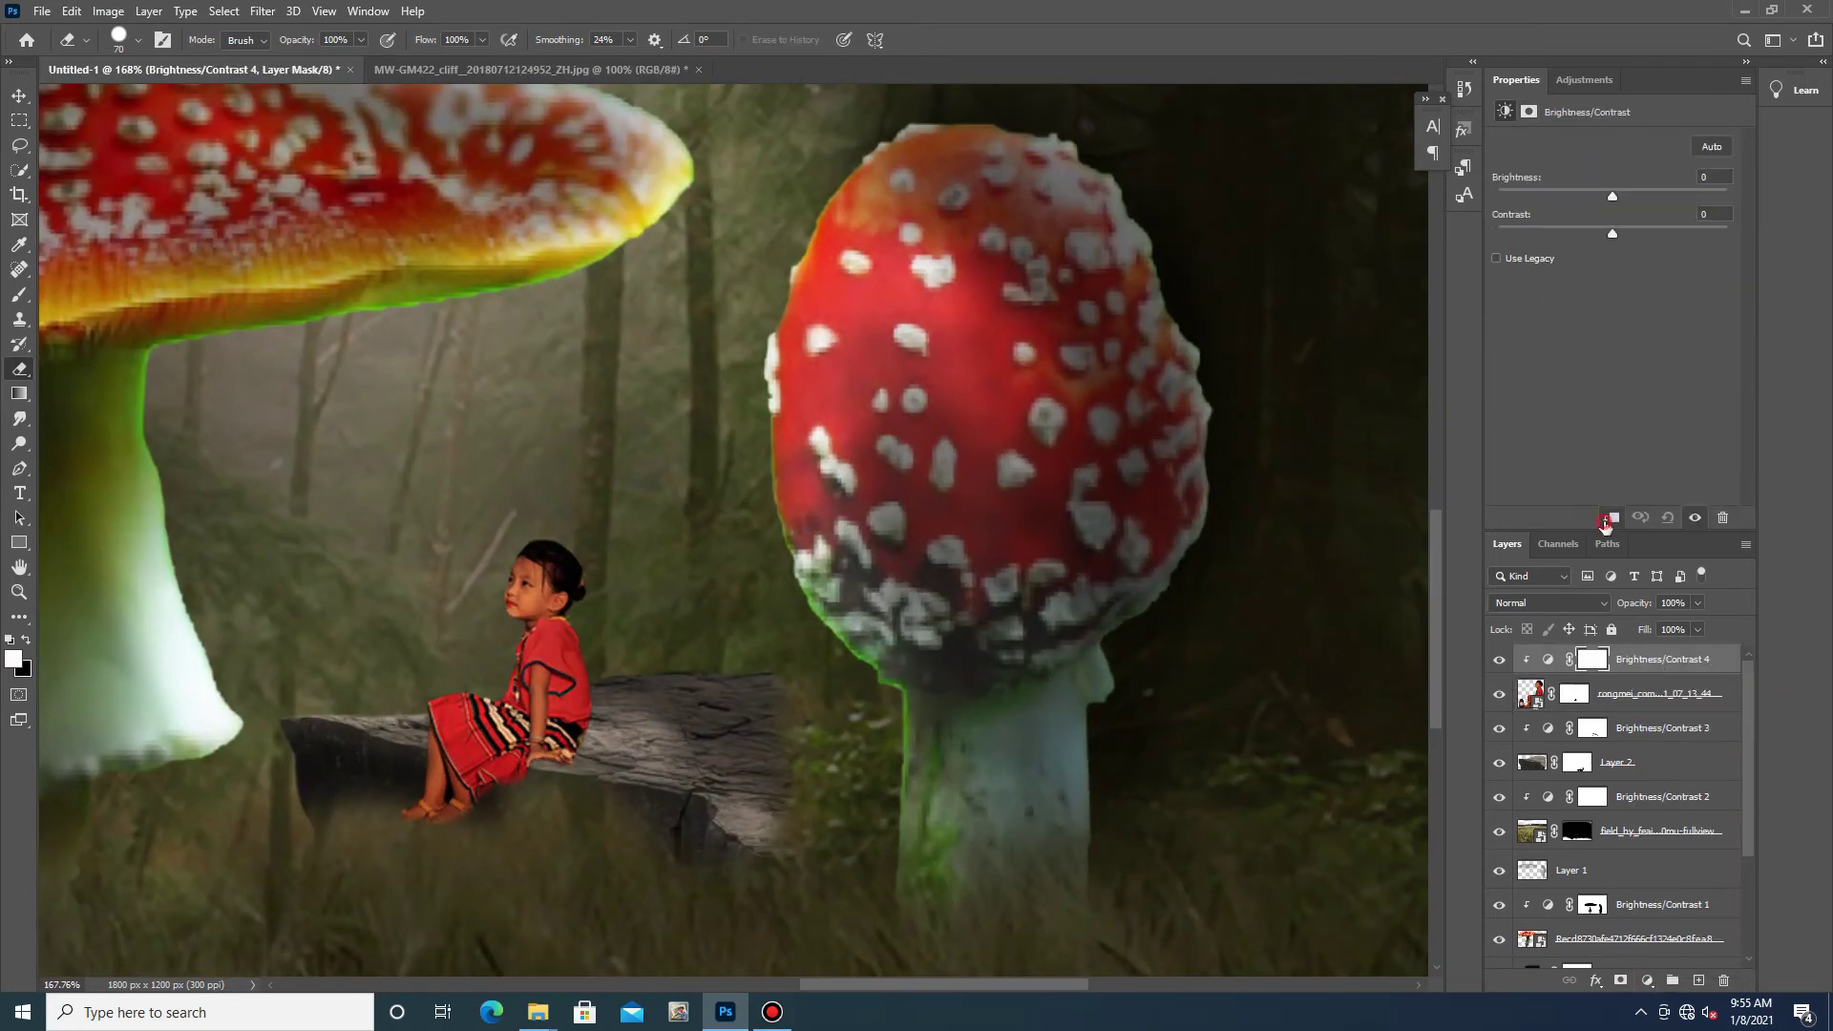
{"action": "left_click_drag", "start_coordinate": [1613, 198], "coordinate": [1510, 217]}
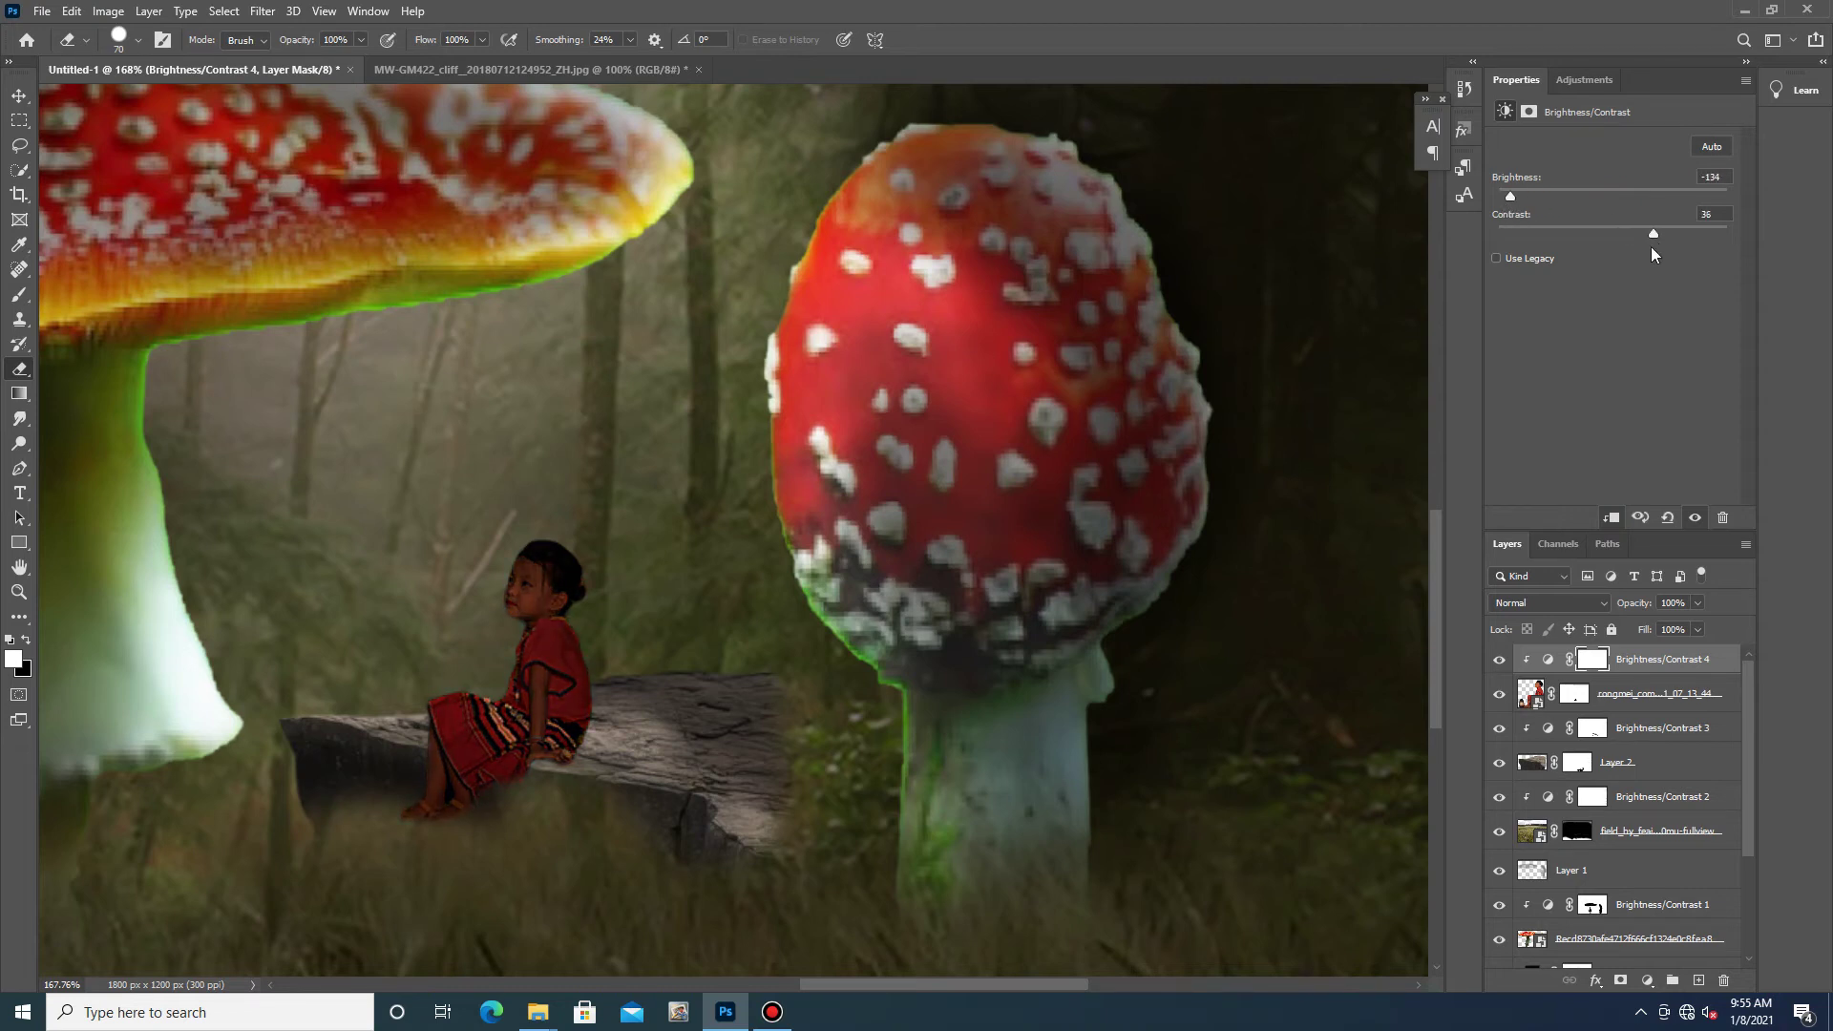
{"action": "left_click", "coordinate": [1592, 659]}
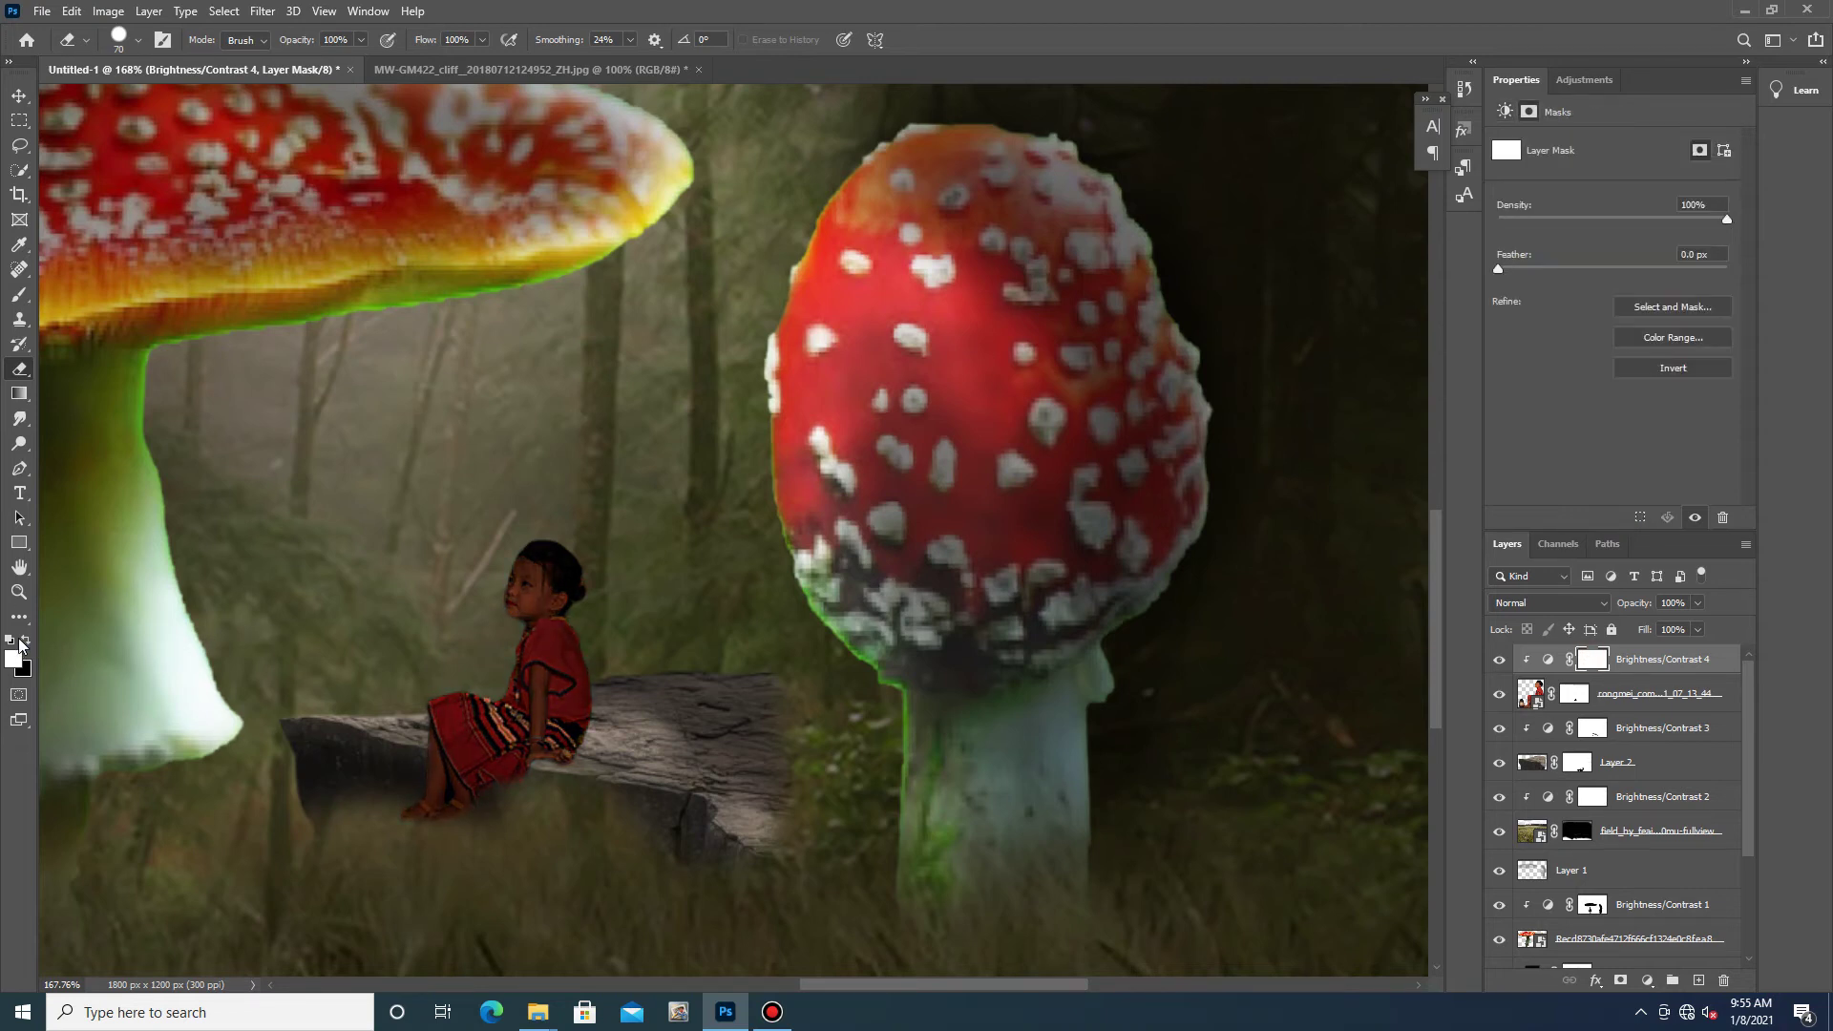
{"action": "left_click_drag", "start_coordinate": [483, 40], "coordinate": [435, 74]}
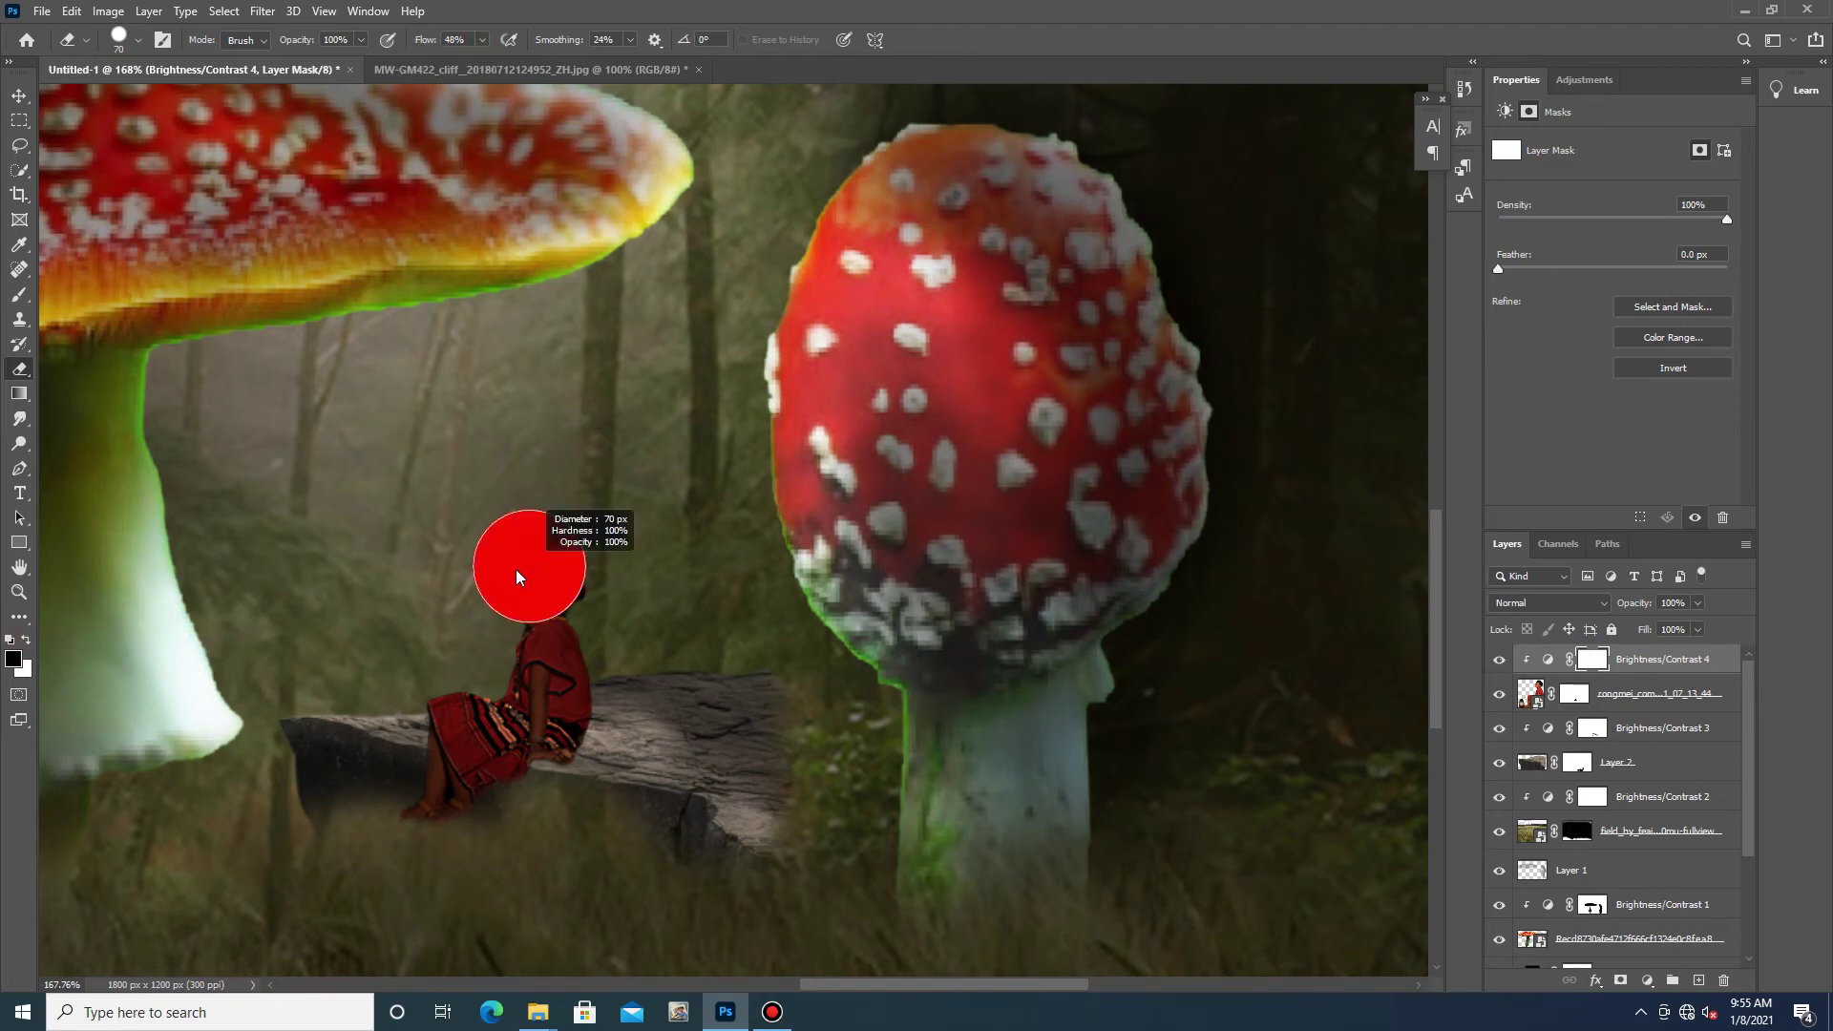
{"action": "scroll", "coordinate": [516, 578], "scroll_direction": "up", "scroll_amount": 2}
{"action": "scroll", "coordinate": [516, 577], "scroll_direction": "up", "scroll_amount": 2}
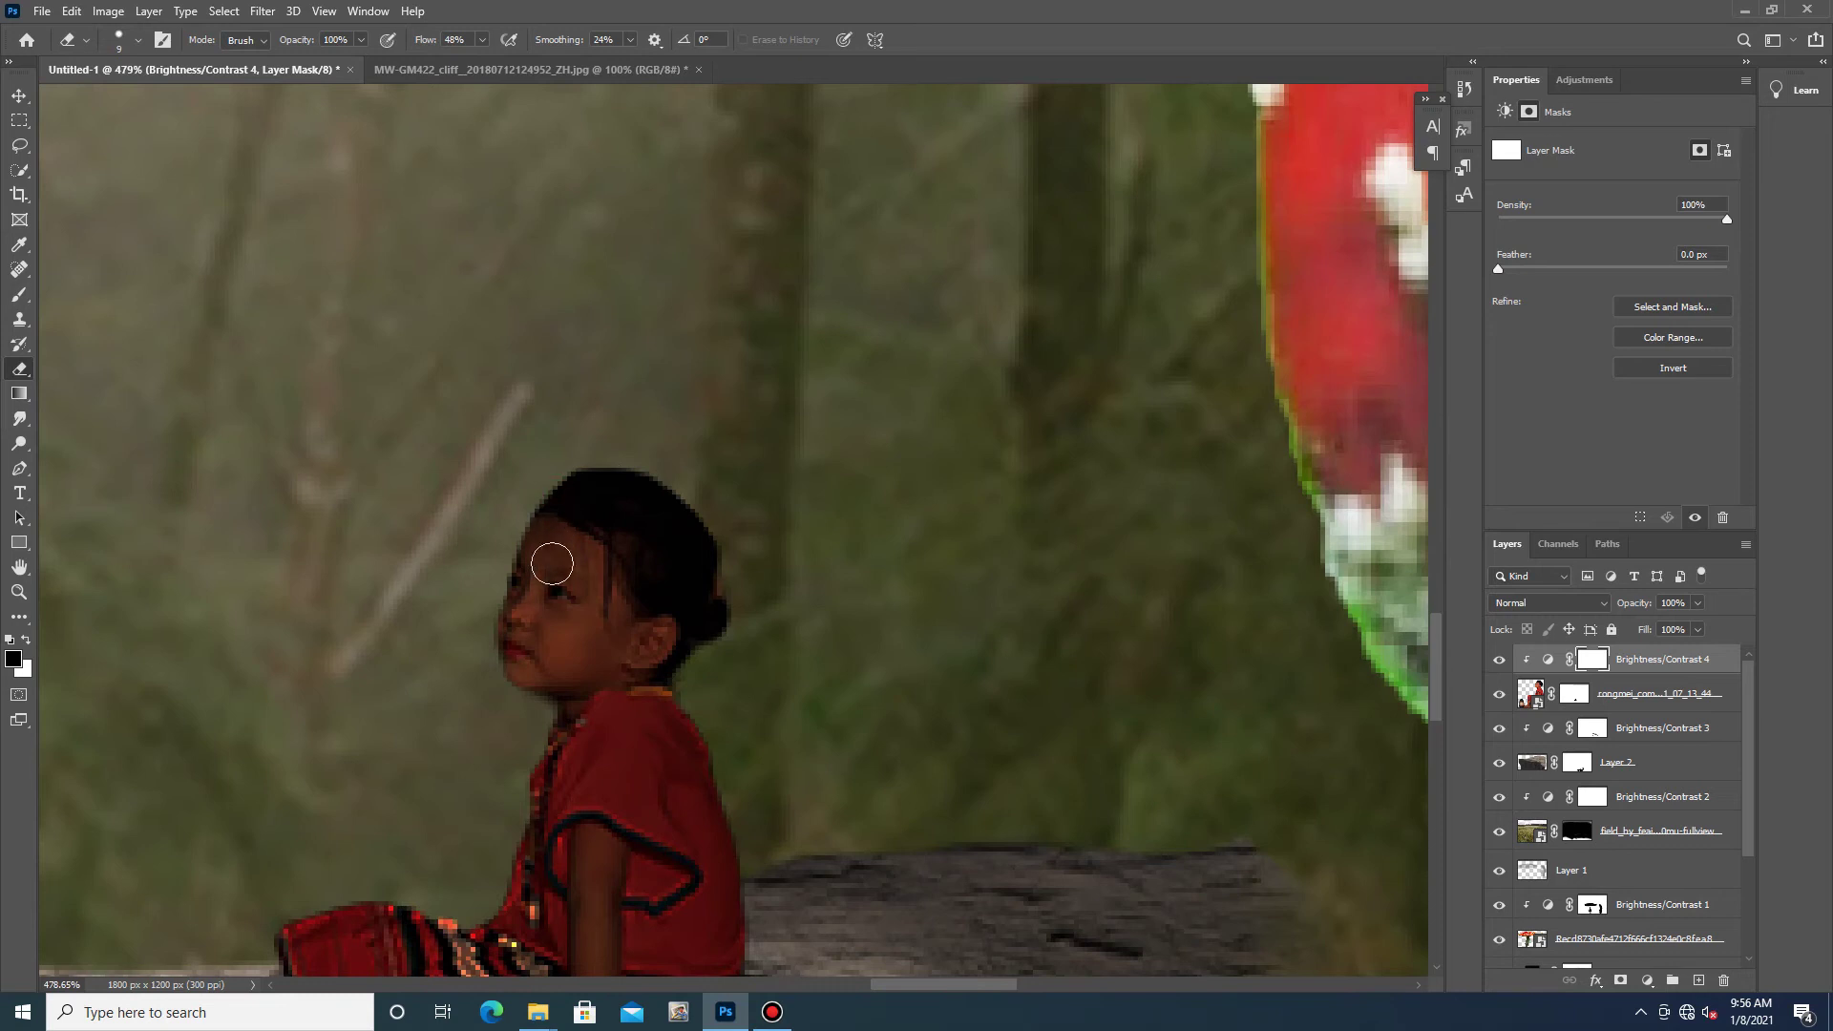
{"action": "left_click", "coordinate": [19, 294]}
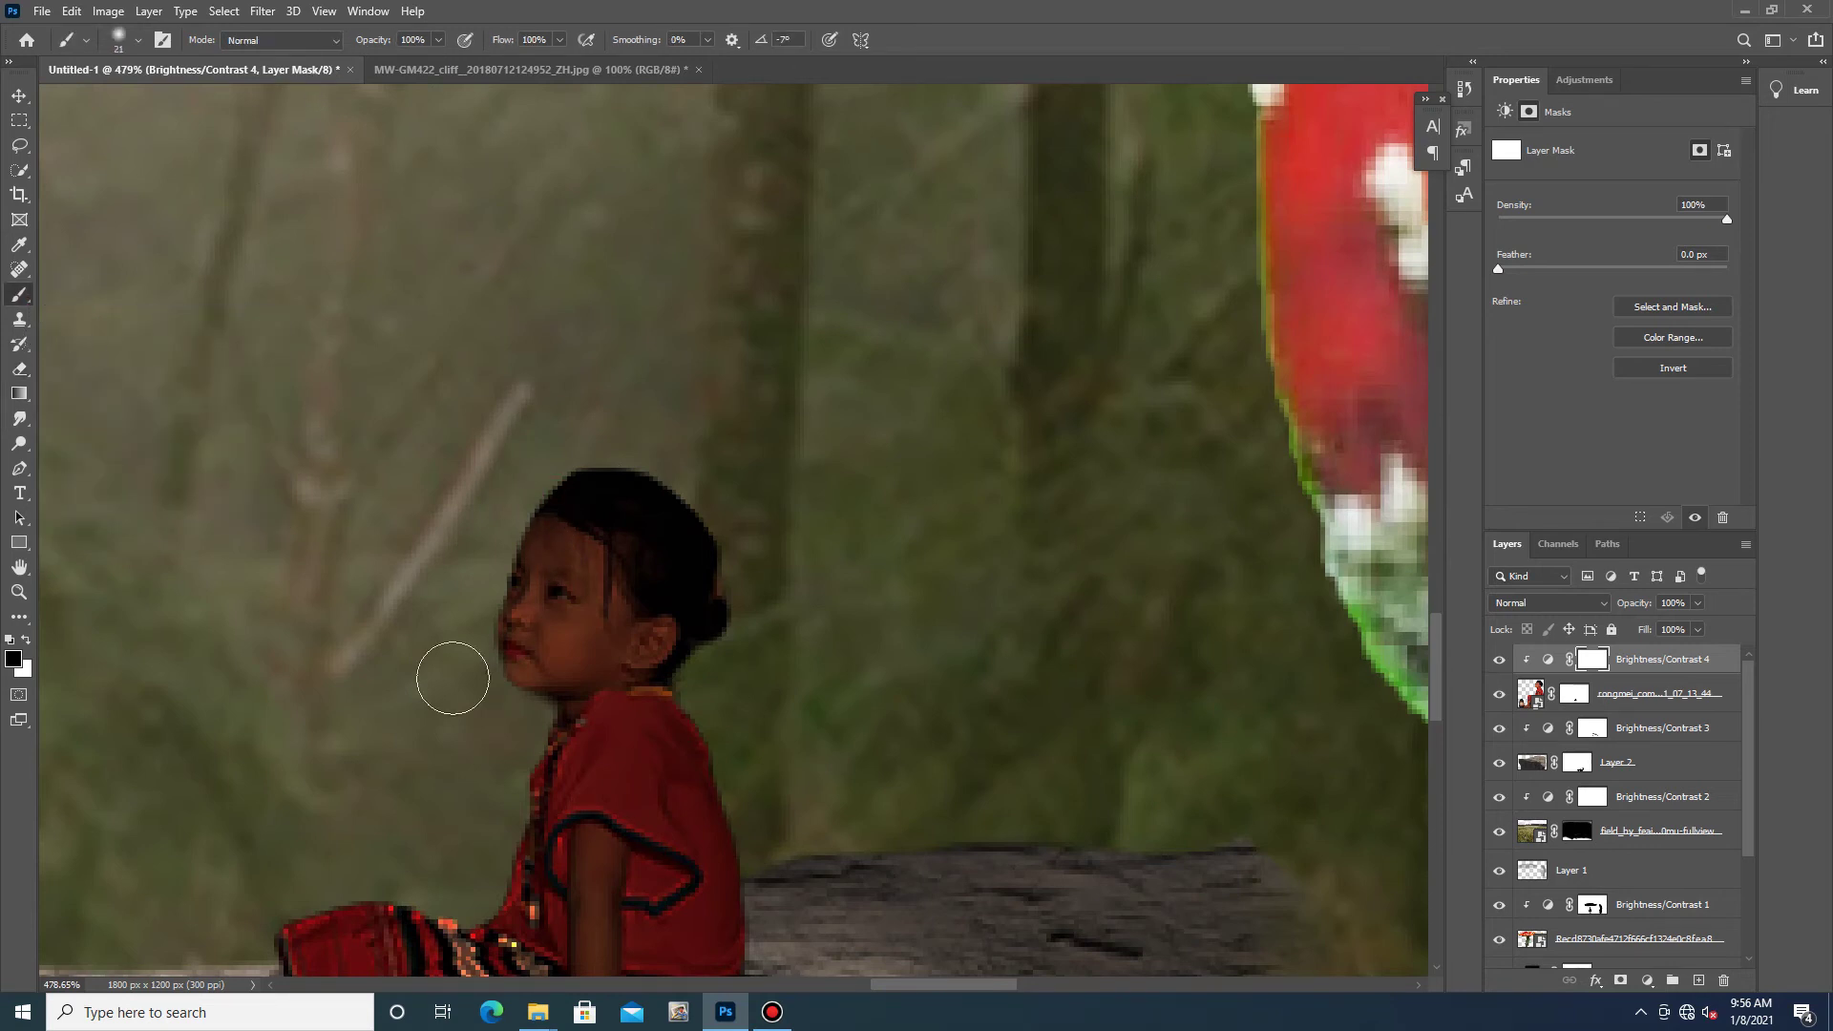
- Brighten the girl's hair edge, face, foot, lower leg and upper-left skirt on the mask
{"action": "mouse_move", "coordinate": [546, 490]}
{"action": "left_mouse_down"}
{"action": "mouse_move", "coordinate": [494, 621]}
{"action": "mouse_move", "coordinate": [503, 777]}
{"action": "left_mouse_up"}
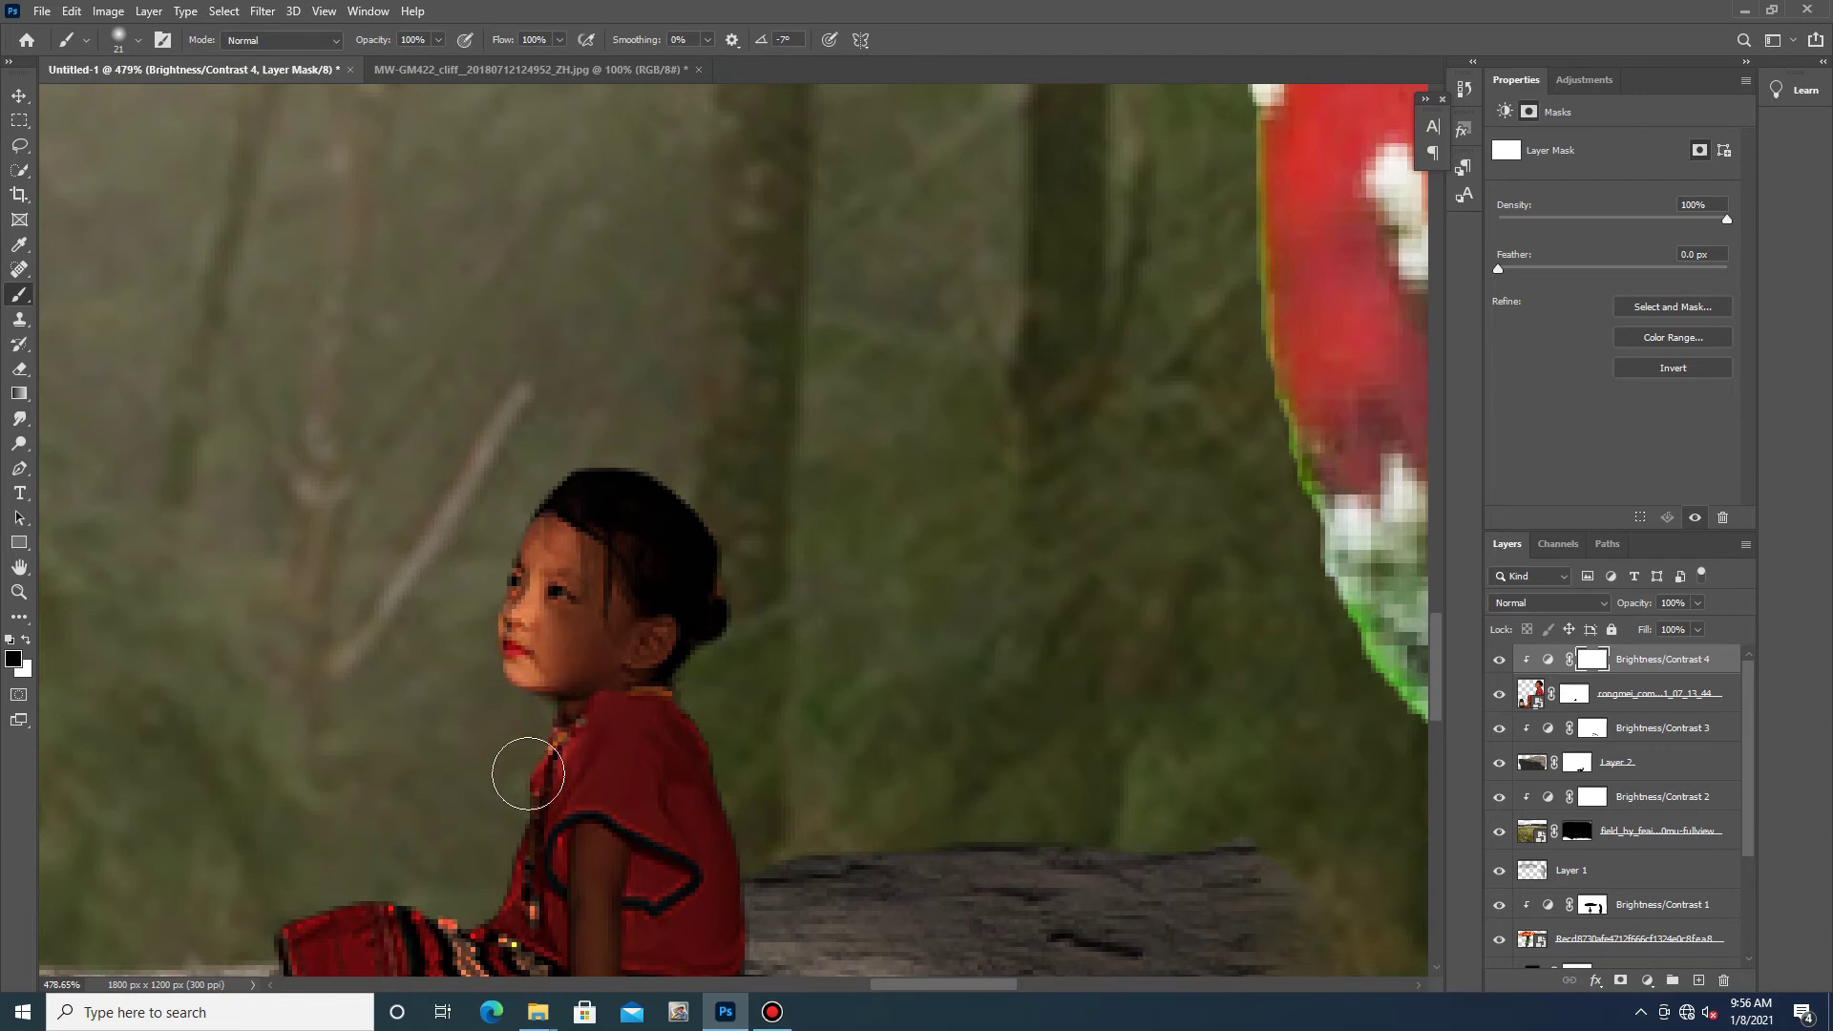
{"action": "scroll", "coordinate": [469, 726], "scroll_direction": "down", "scroll_amount": 4}
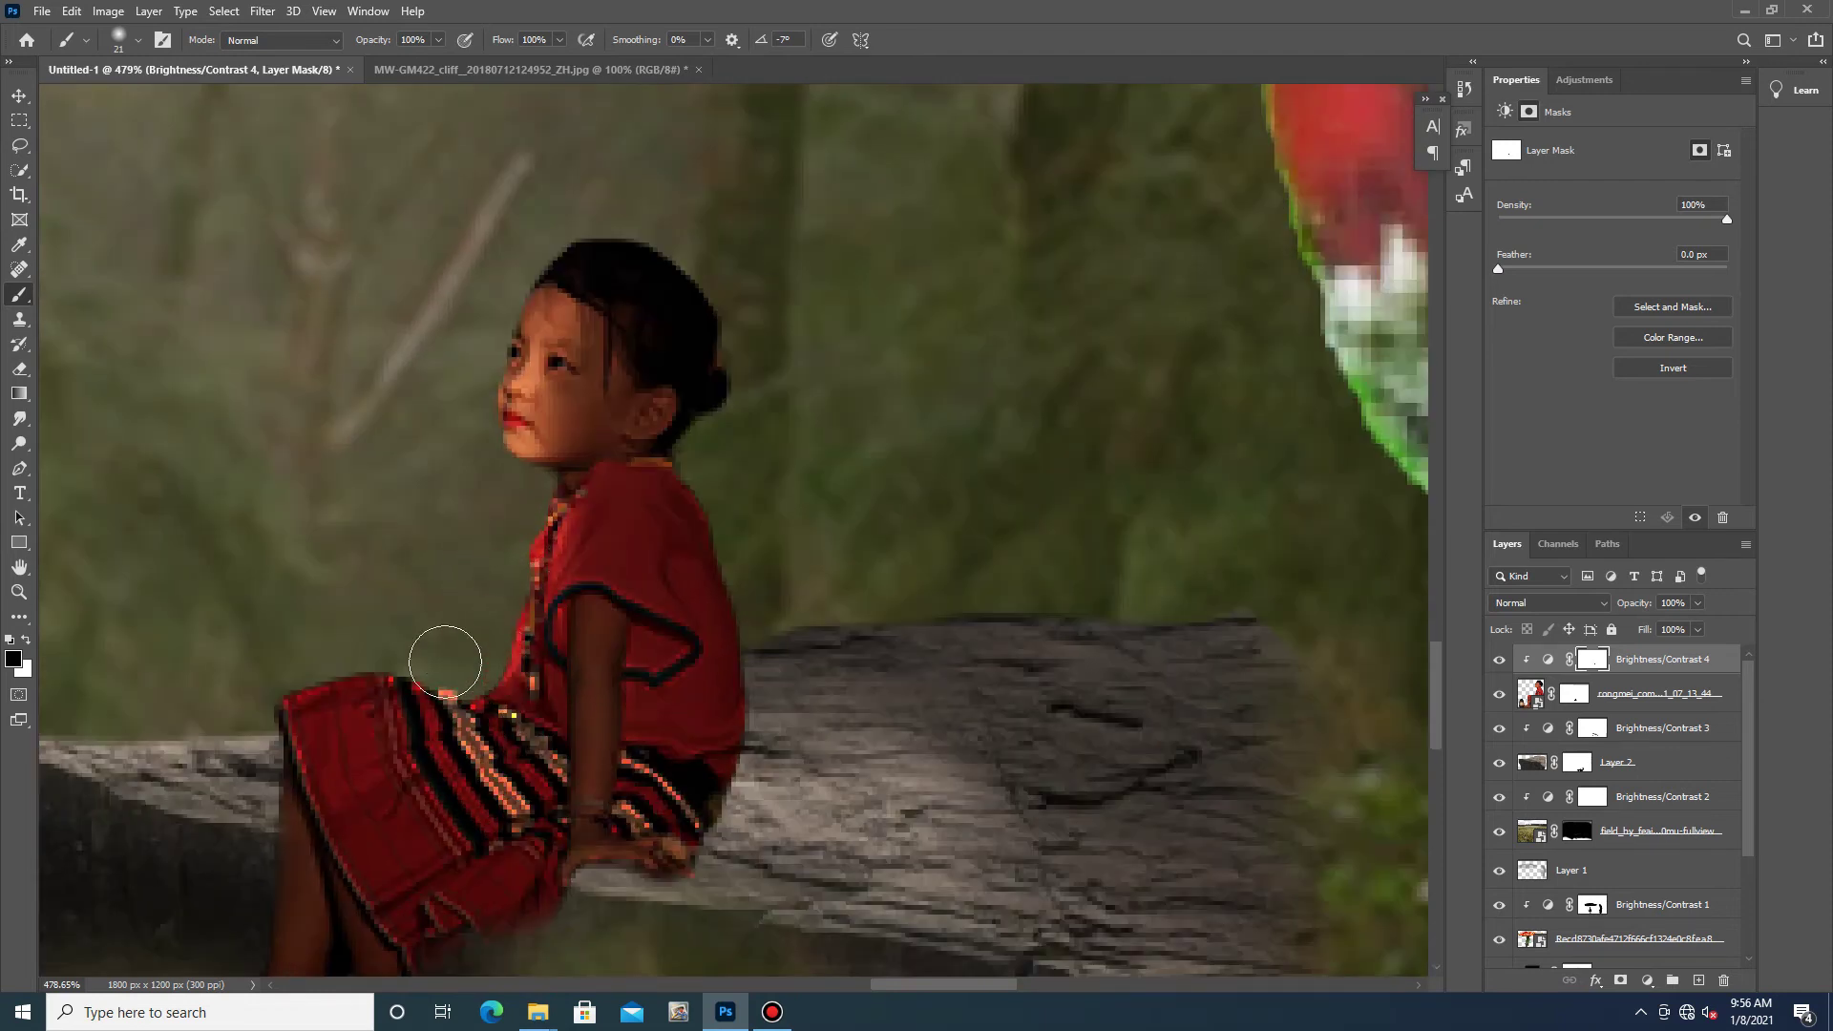
{"action": "scroll", "coordinate": [348, 554], "scroll_direction": "down", "scroll_amount": 3}
{"action": "scroll", "coordinate": [348, 554], "scroll_direction": "down", "scroll_amount": 1}
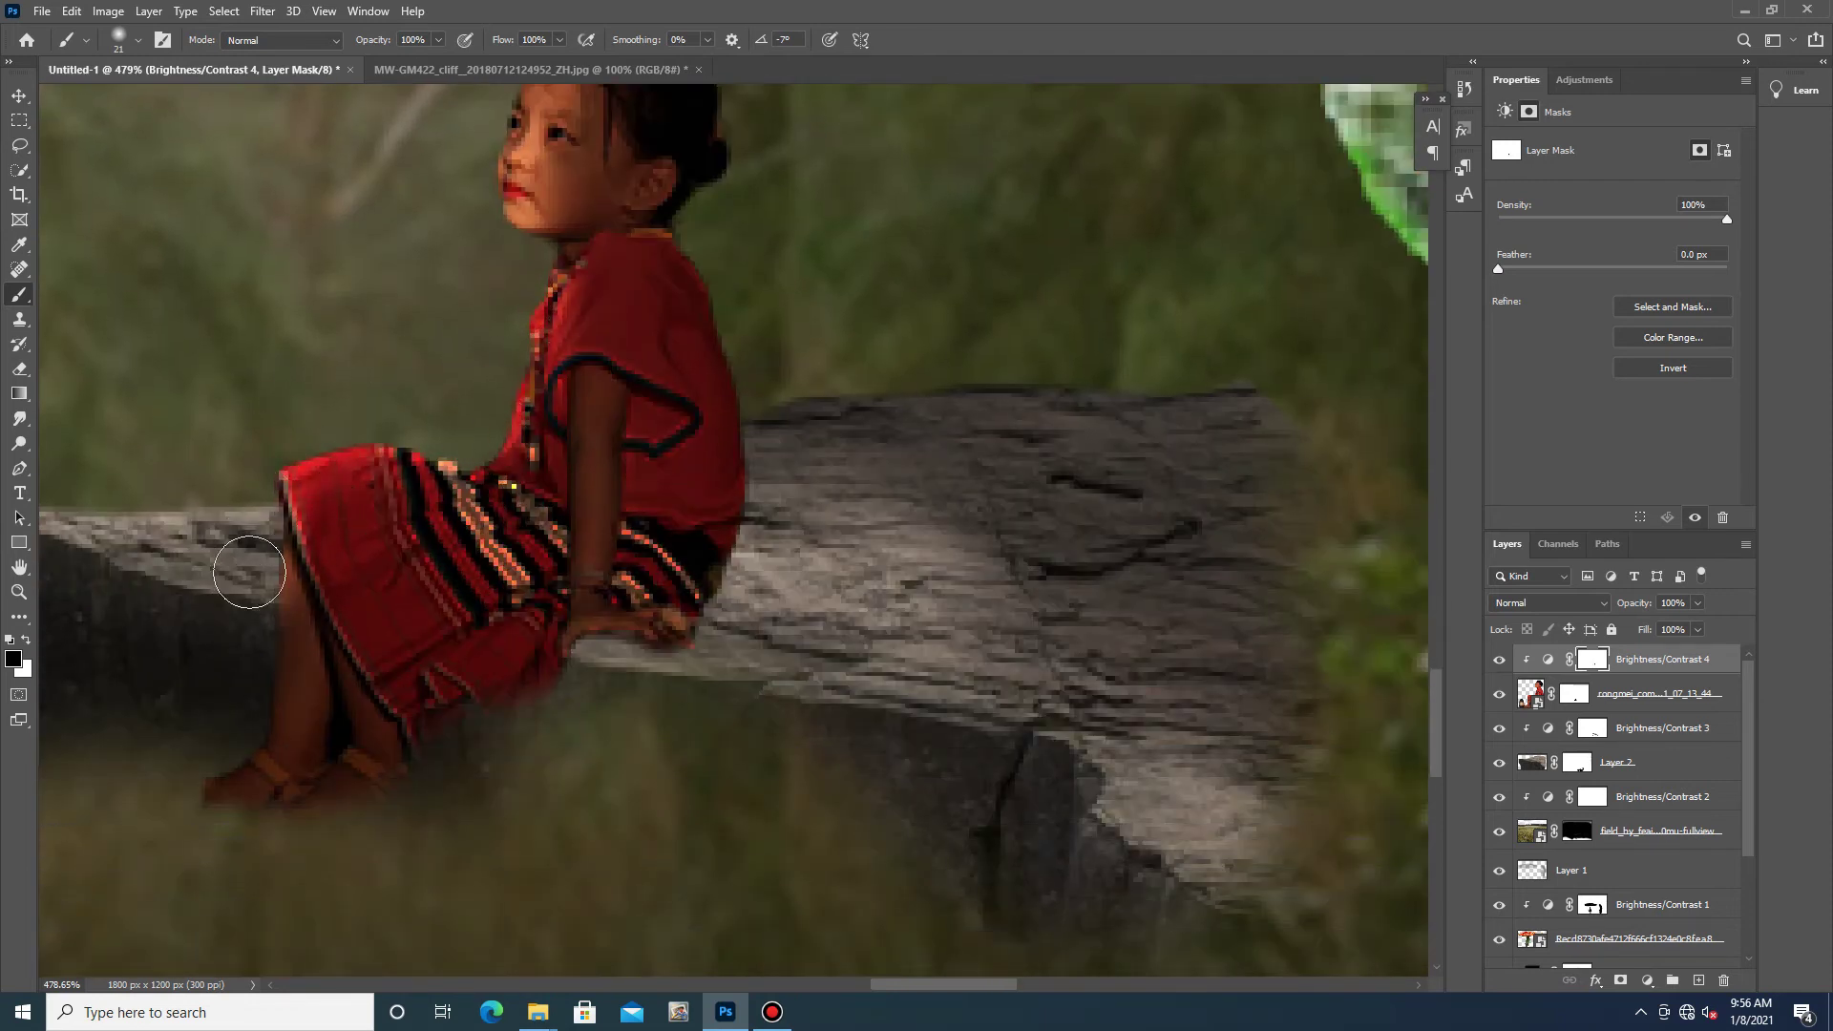
{"action": "left_click_drag", "start_coordinate": [206, 750], "coordinate": [251, 602]}
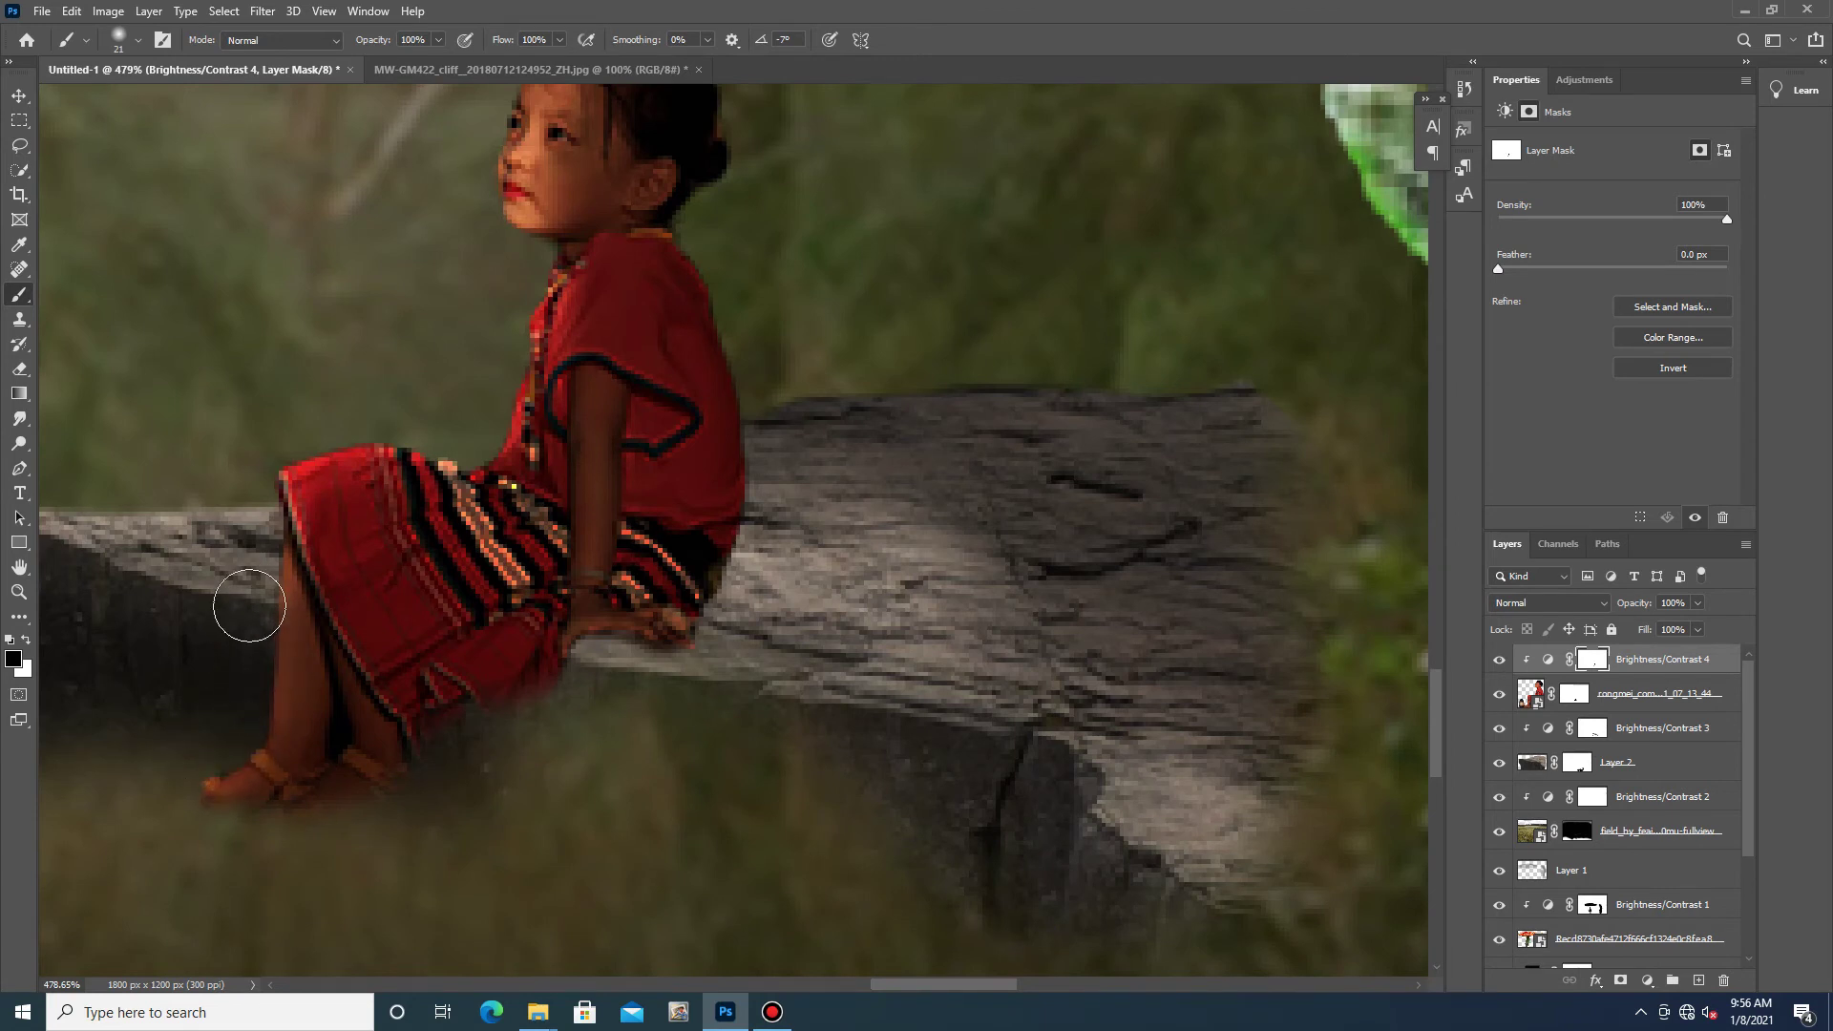
{"action": "mouse_move", "coordinate": [362, 480]}
{"action": "left_mouse_down"}
{"action": "mouse_move", "coordinate": [437, 519]}
{"action": "mouse_move", "coordinate": [565, 426]}
{"action": "mouse_move", "coordinate": [596, 664]}
{"action": "left_mouse_up"}
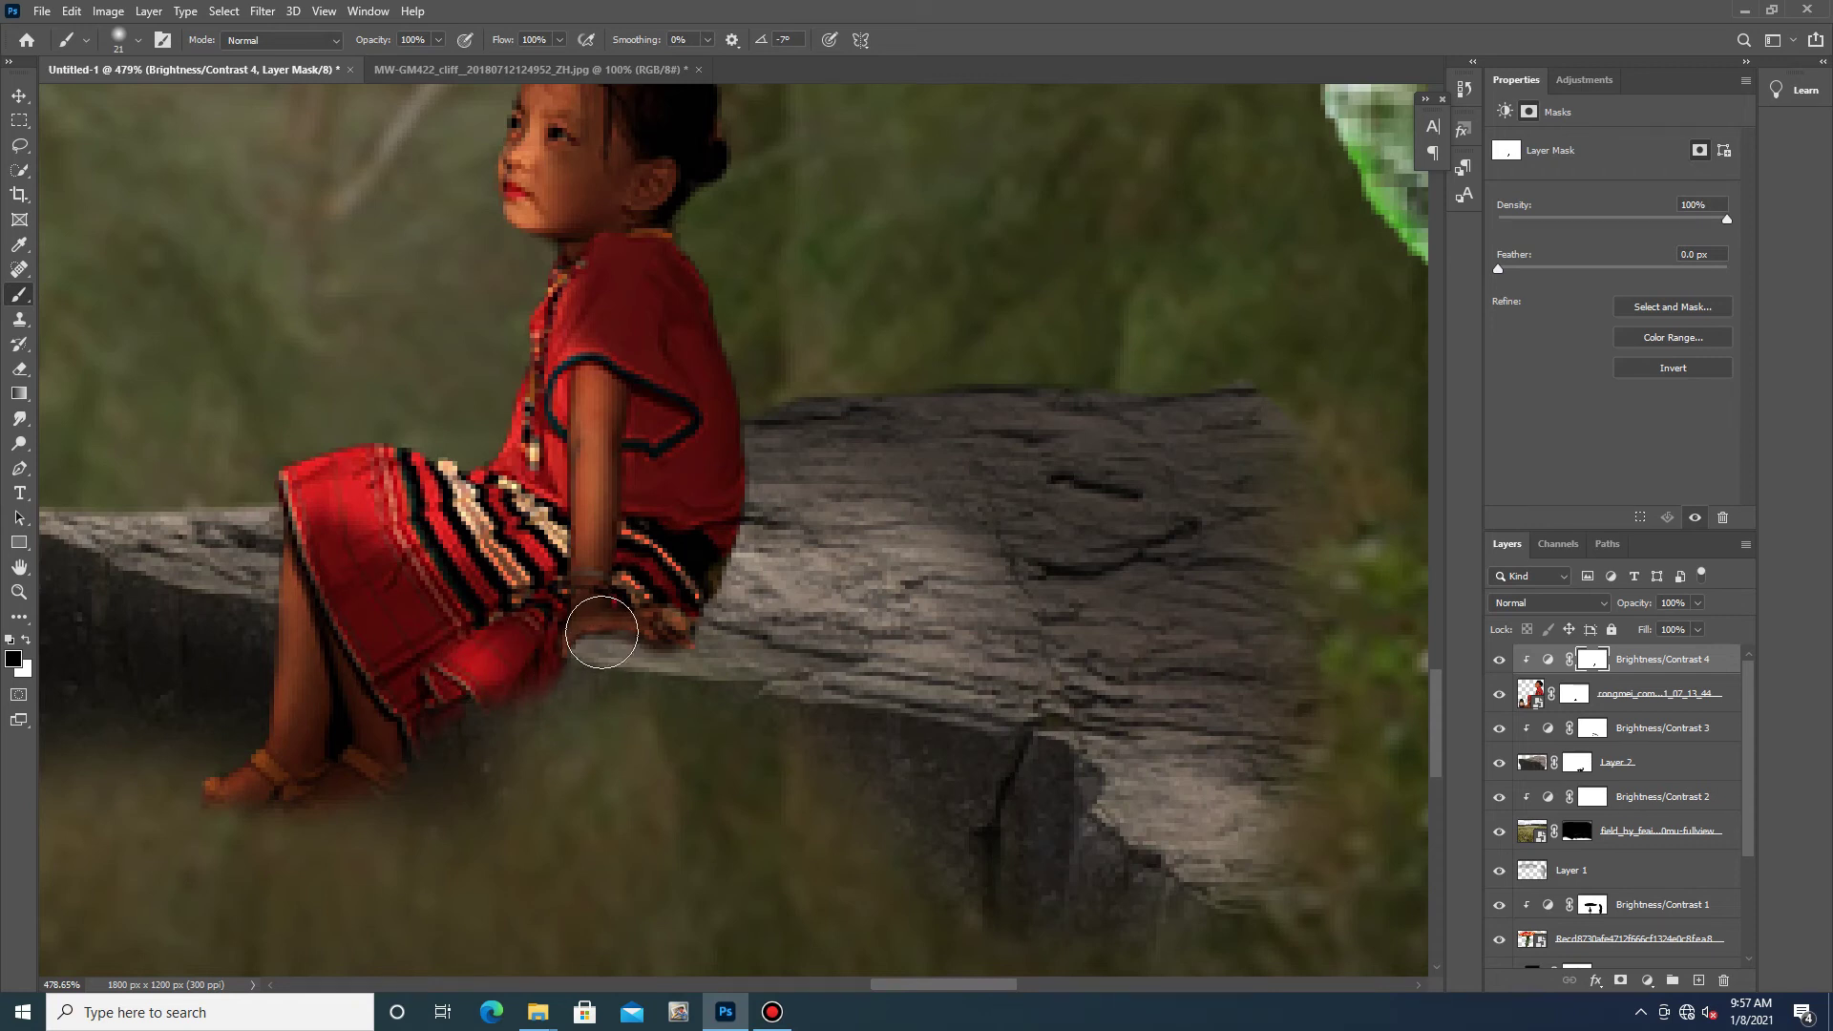
{"action": "scroll", "coordinate": [575, 379], "scroll_direction": "up", "scroll_amount": 3}
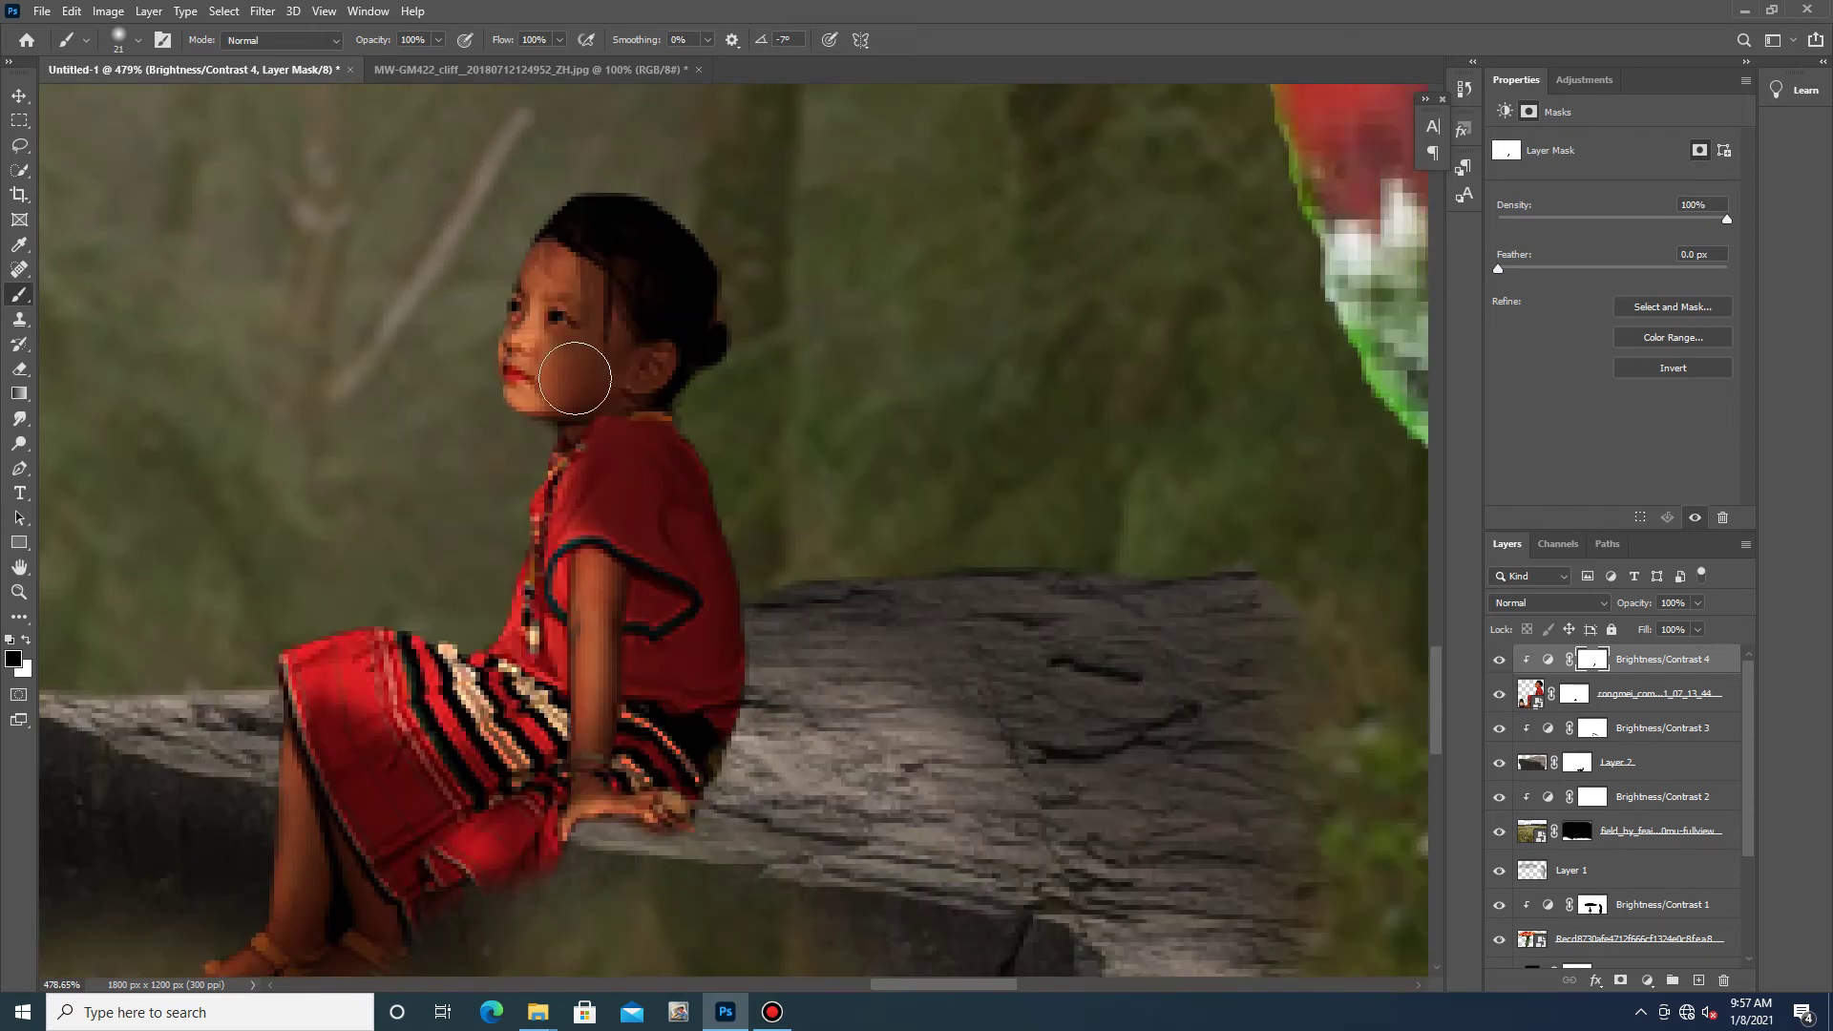
- With a smaller brush, brighten the girl's cheek, forehead and eye area
{"action": "left_click", "coordinate": [438, 40]}
{"action": "right_click", "coordinate": [569, 383], "text": "alt"}
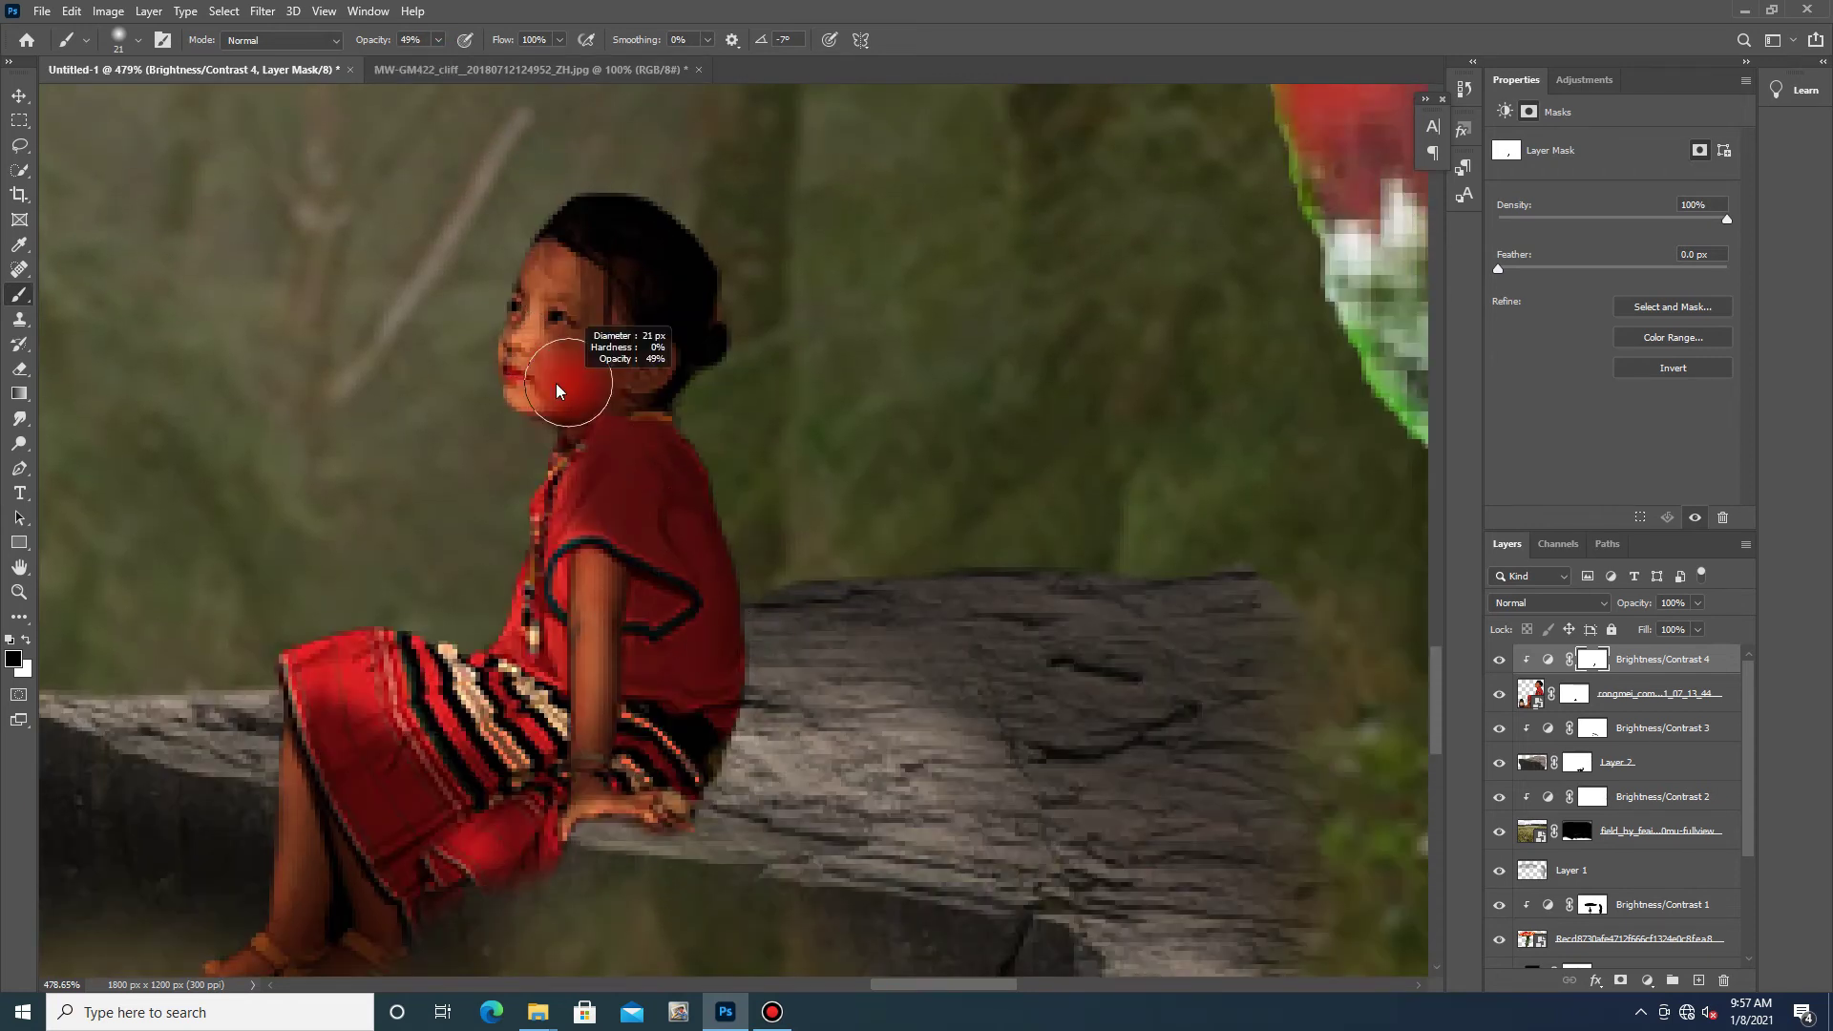
{"action": "left_click_drag", "start_coordinate": [539, 346], "coordinate": [576, 366]}
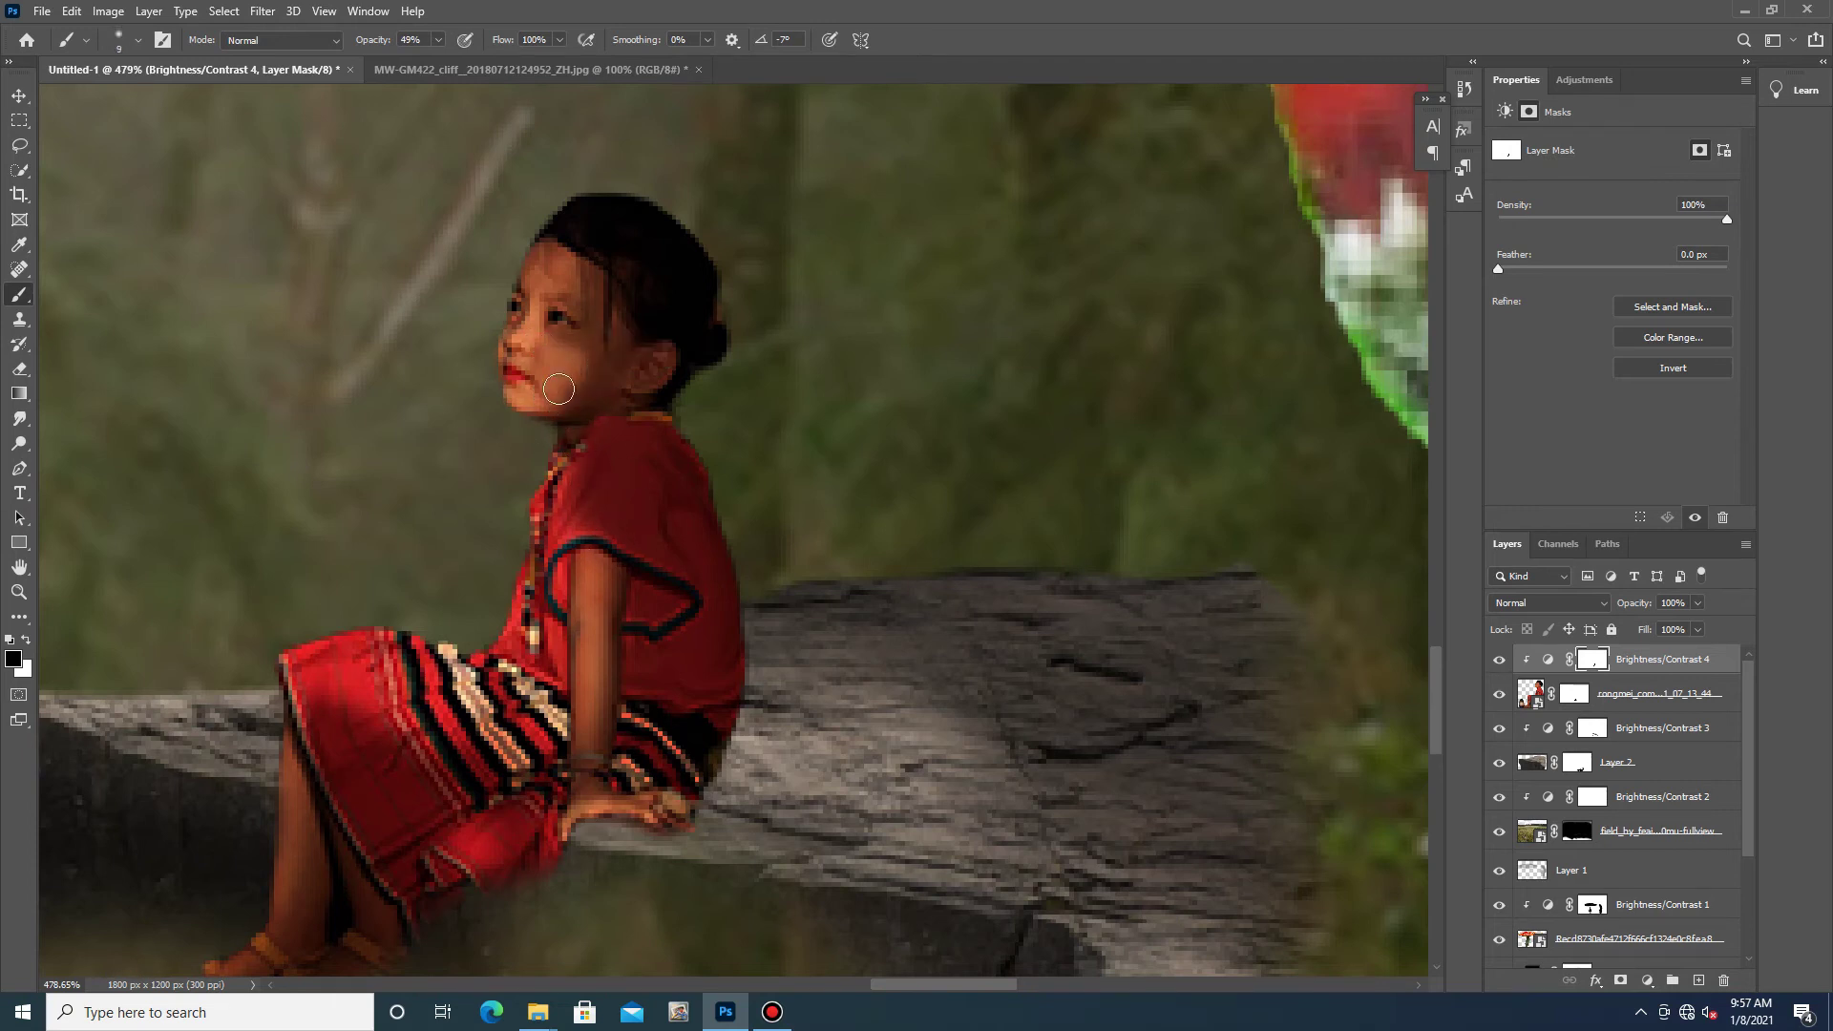
{"action": "left_click_drag", "start_coordinate": [593, 283], "coordinate": [609, 325]}
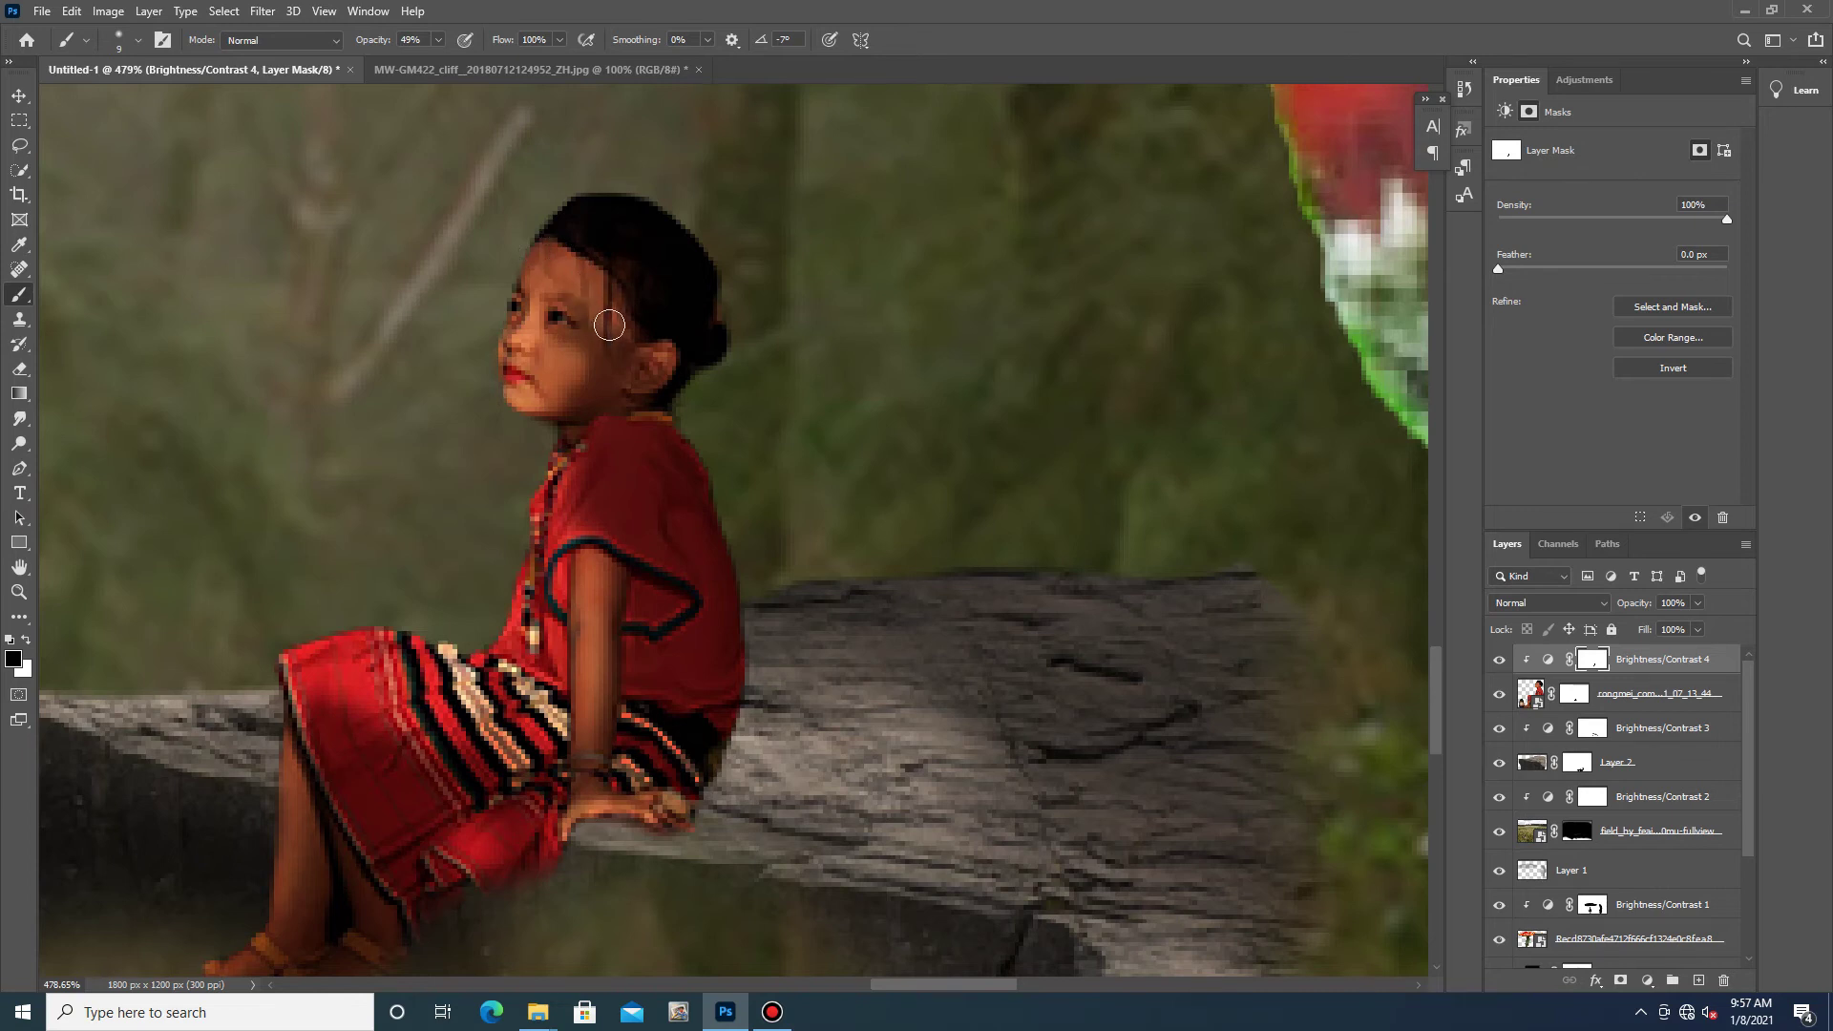
{"action": "mouse_move", "coordinate": [577, 332]}
{"action": "left_mouse_down"}
{"action": "mouse_move", "coordinate": [598, 375]}
{"action": "mouse_move", "coordinate": [596, 330]}
{"action": "left_mouse_up"}
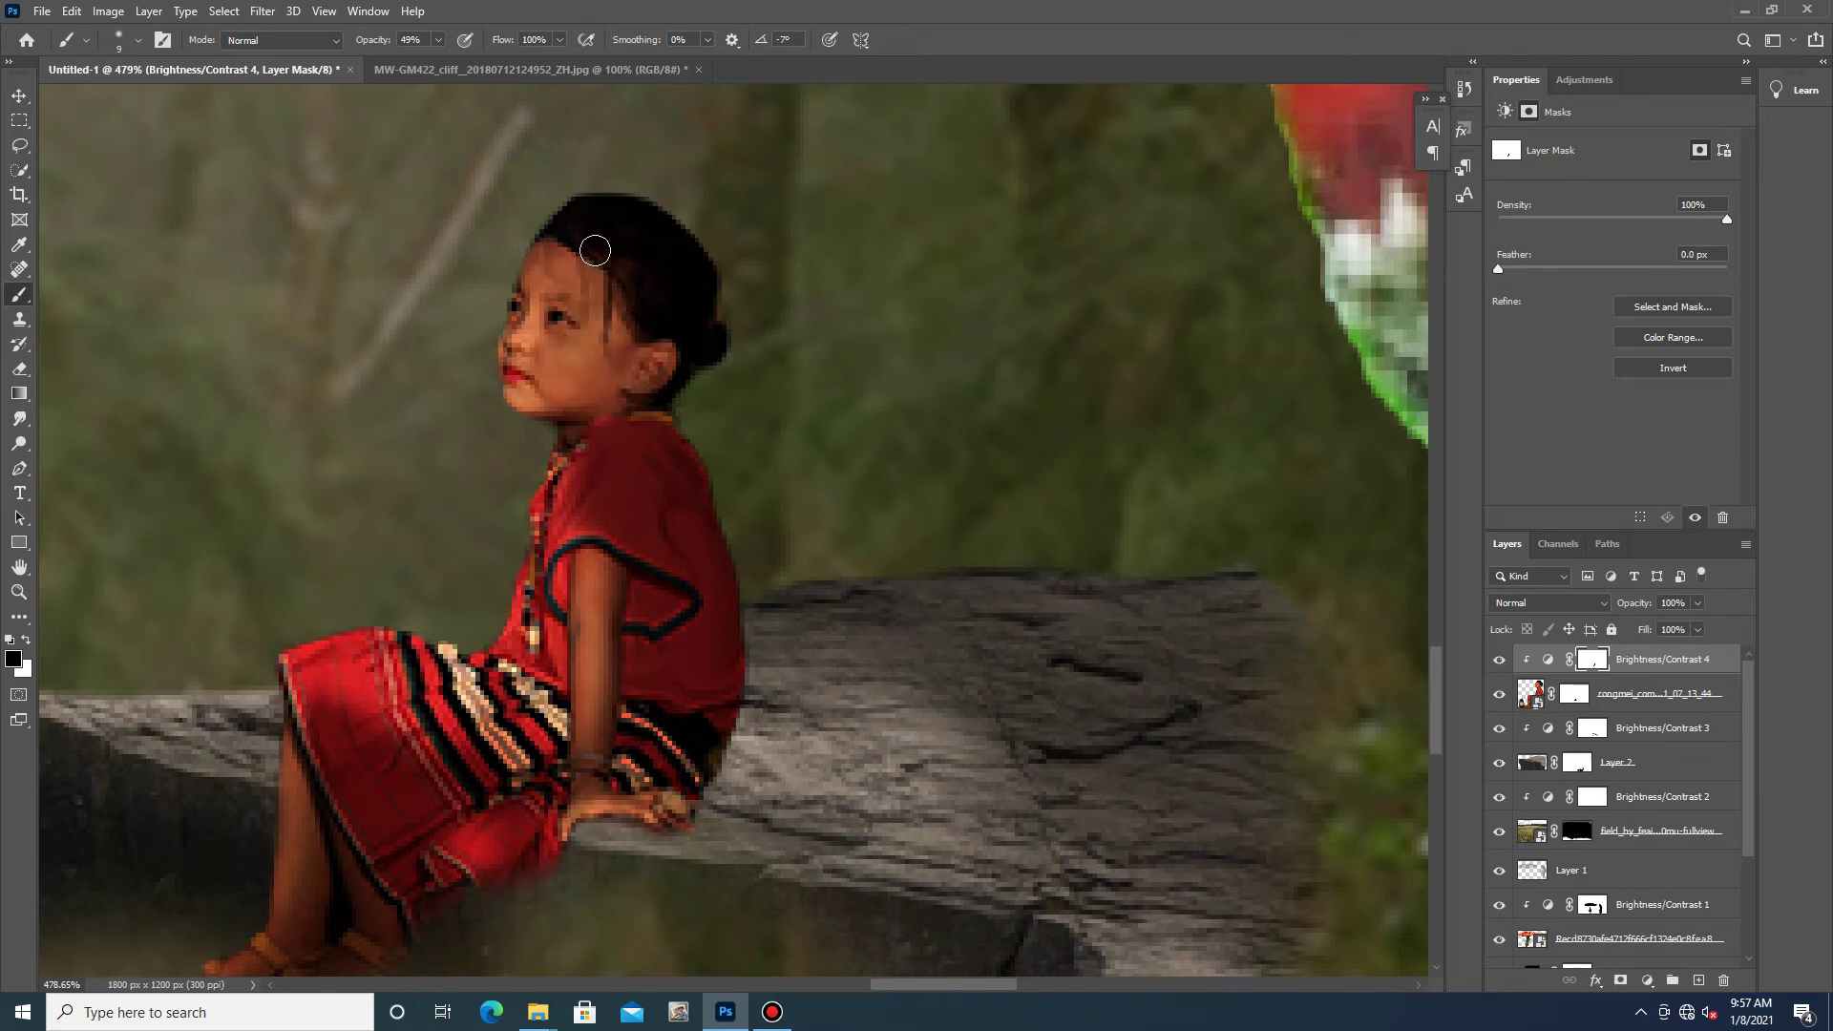
- At reduced painting strength, gently brighten the girl's legs
{"action": "left_click_drag", "start_coordinate": [437, 40], "coordinate": [408, 65]}
{"action": "left_click_drag", "start_coordinate": [438, 40], "coordinate": [523, 67]}
{"action": "left_click_drag", "start_coordinate": [437, 44], "coordinate": [372, 92]}
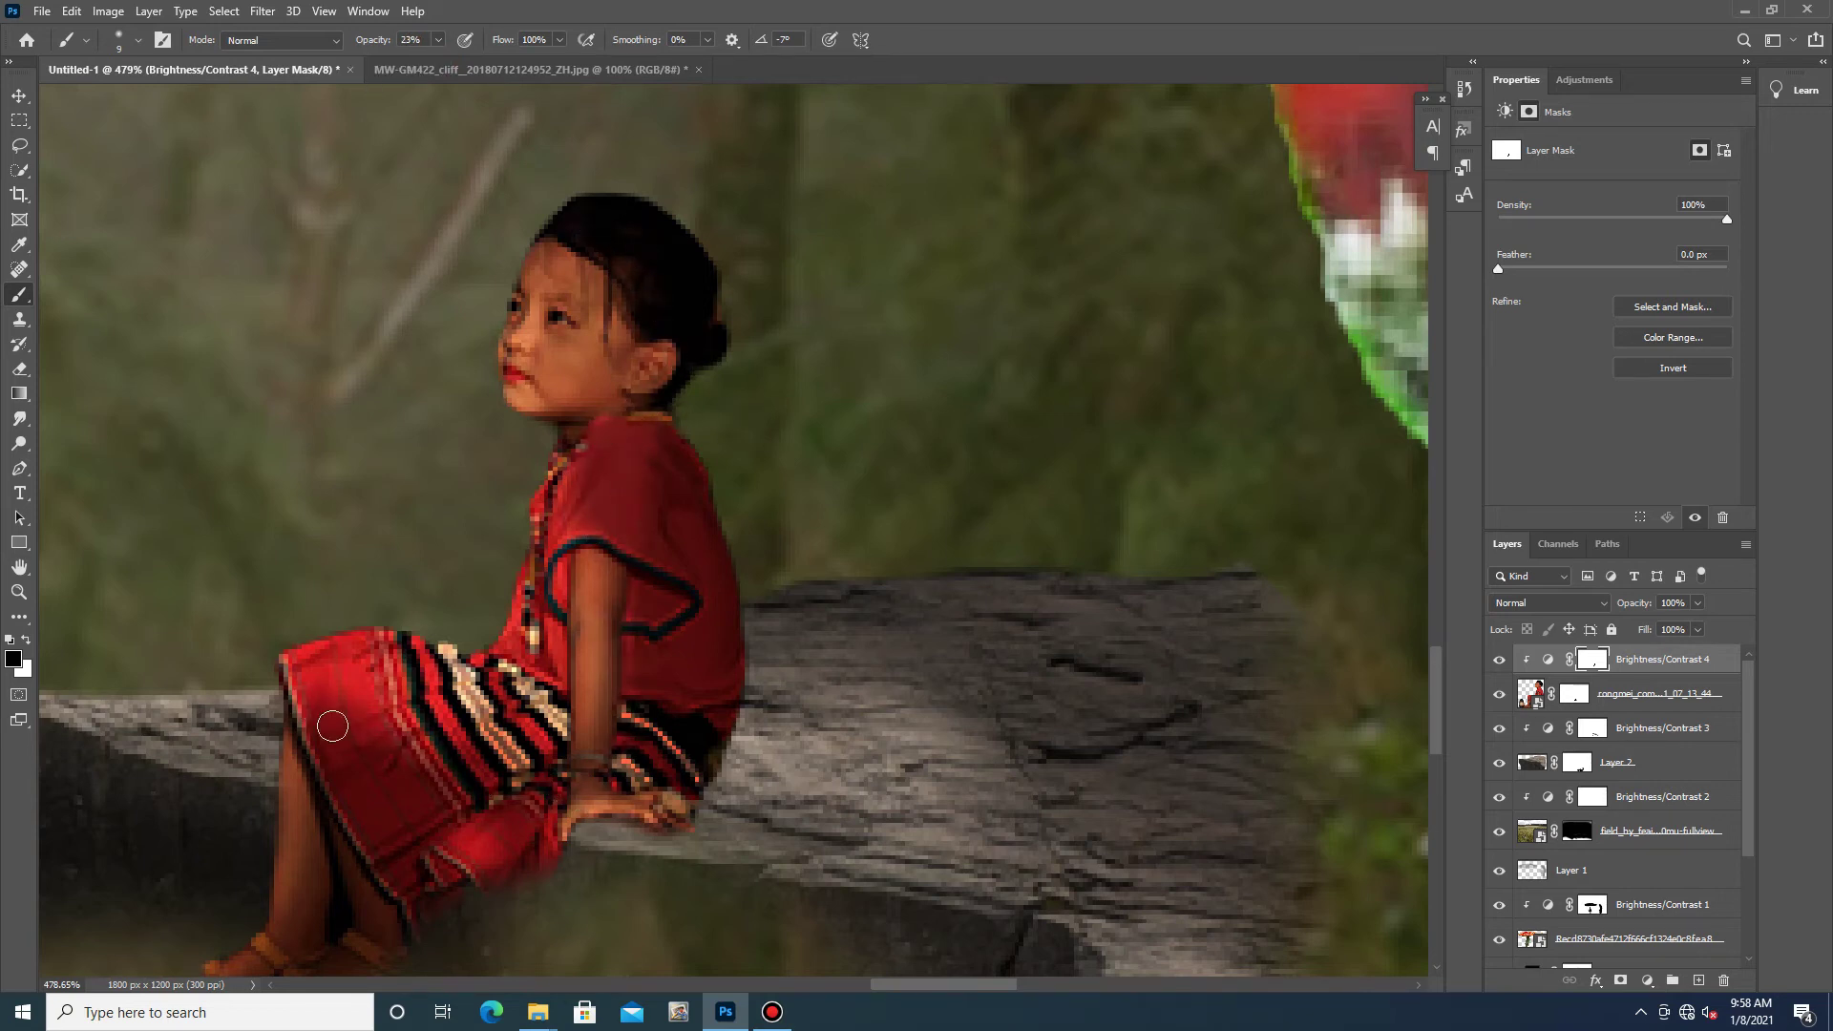
{"action": "left_click_drag", "start_coordinate": [365, 916], "coordinate": [354, 900]}
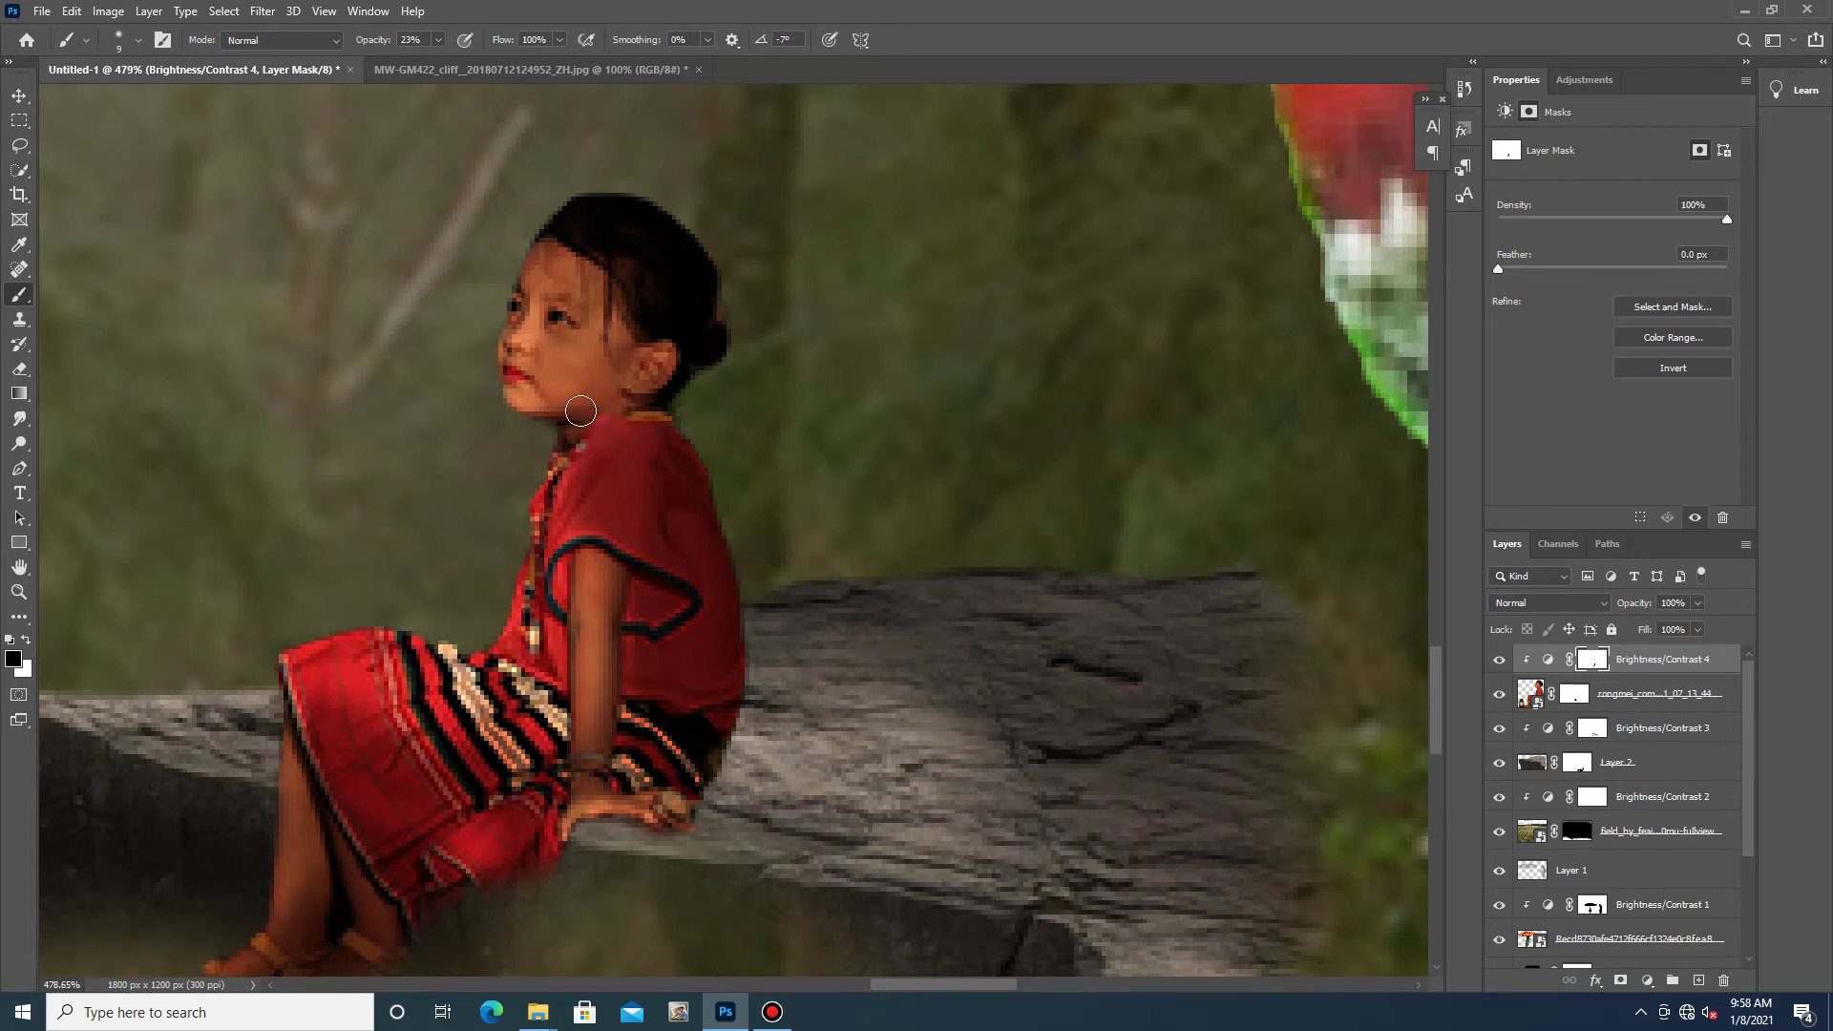
{"action": "scroll", "coordinate": [567, 623], "scroll_direction": "down", "scroll_amount": 10}
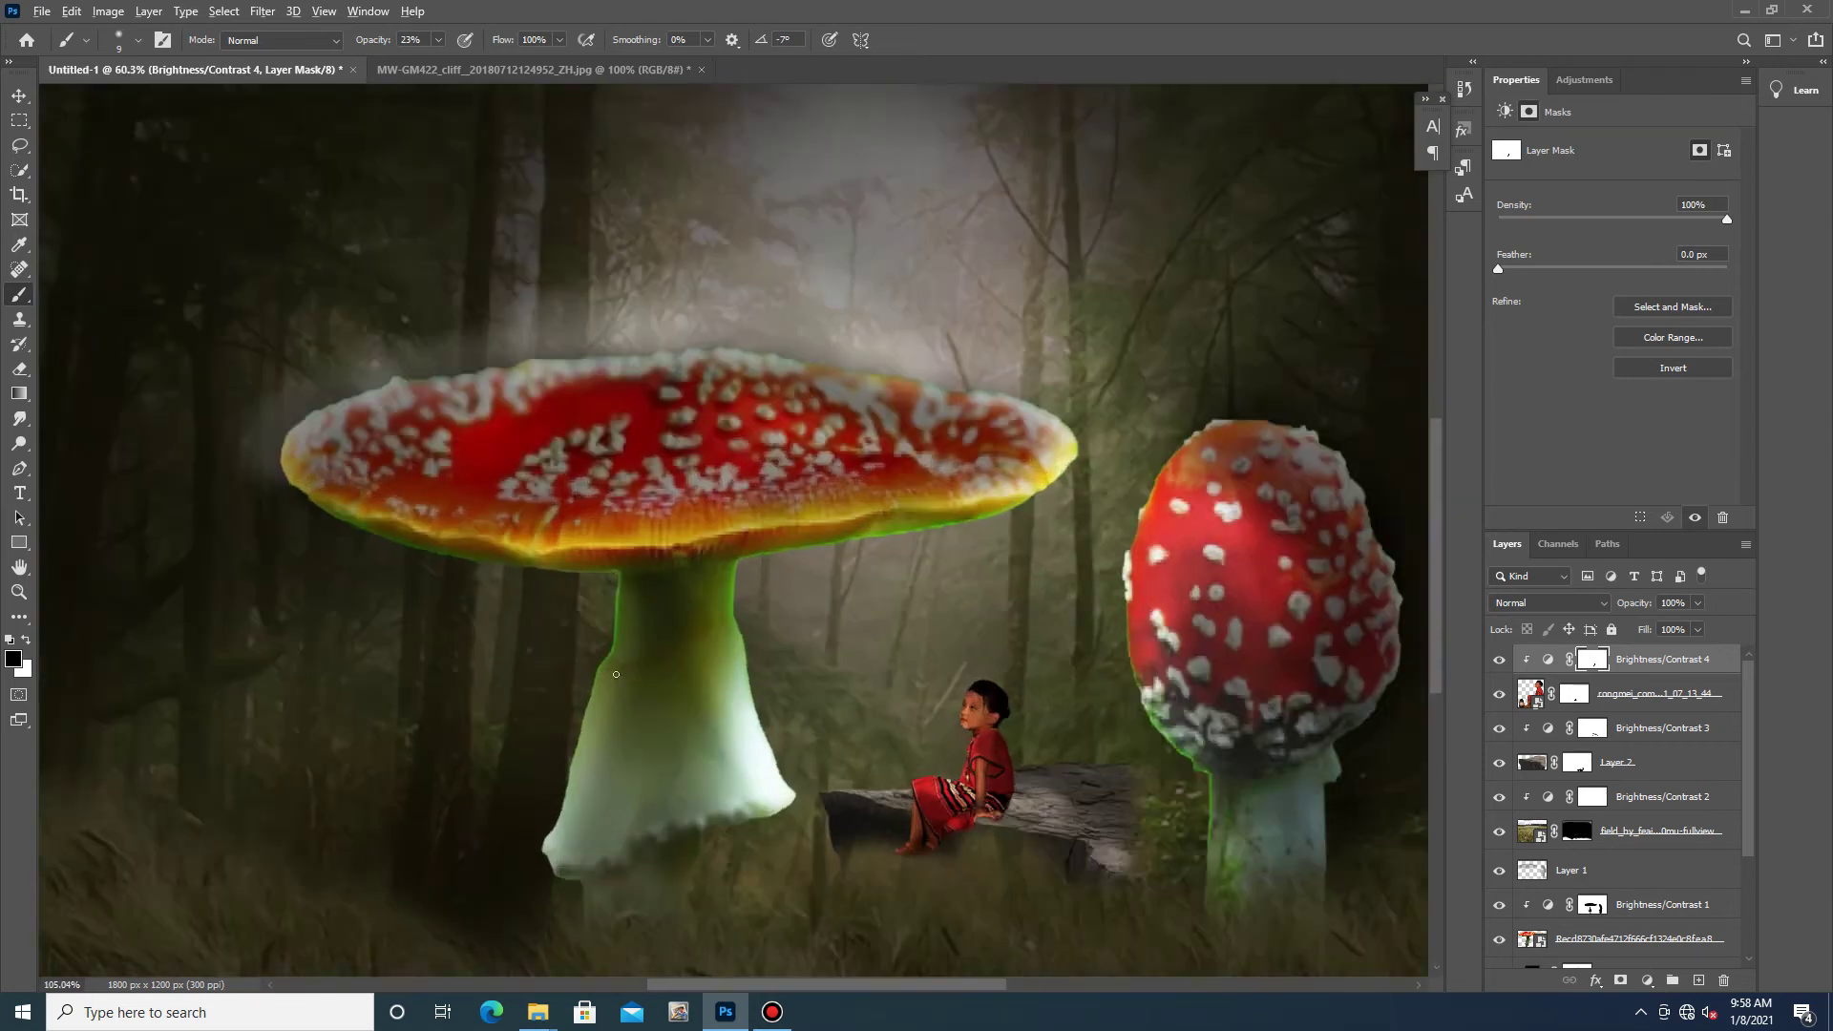
{"action": "scroll", "coordinate": [608, 675], "scroll_direction": "up", "scroll_amount": 10}
{"action": "scroll", "coordinate": [661, 684], "scroll_direction": "right", "scroll_amount": 10}
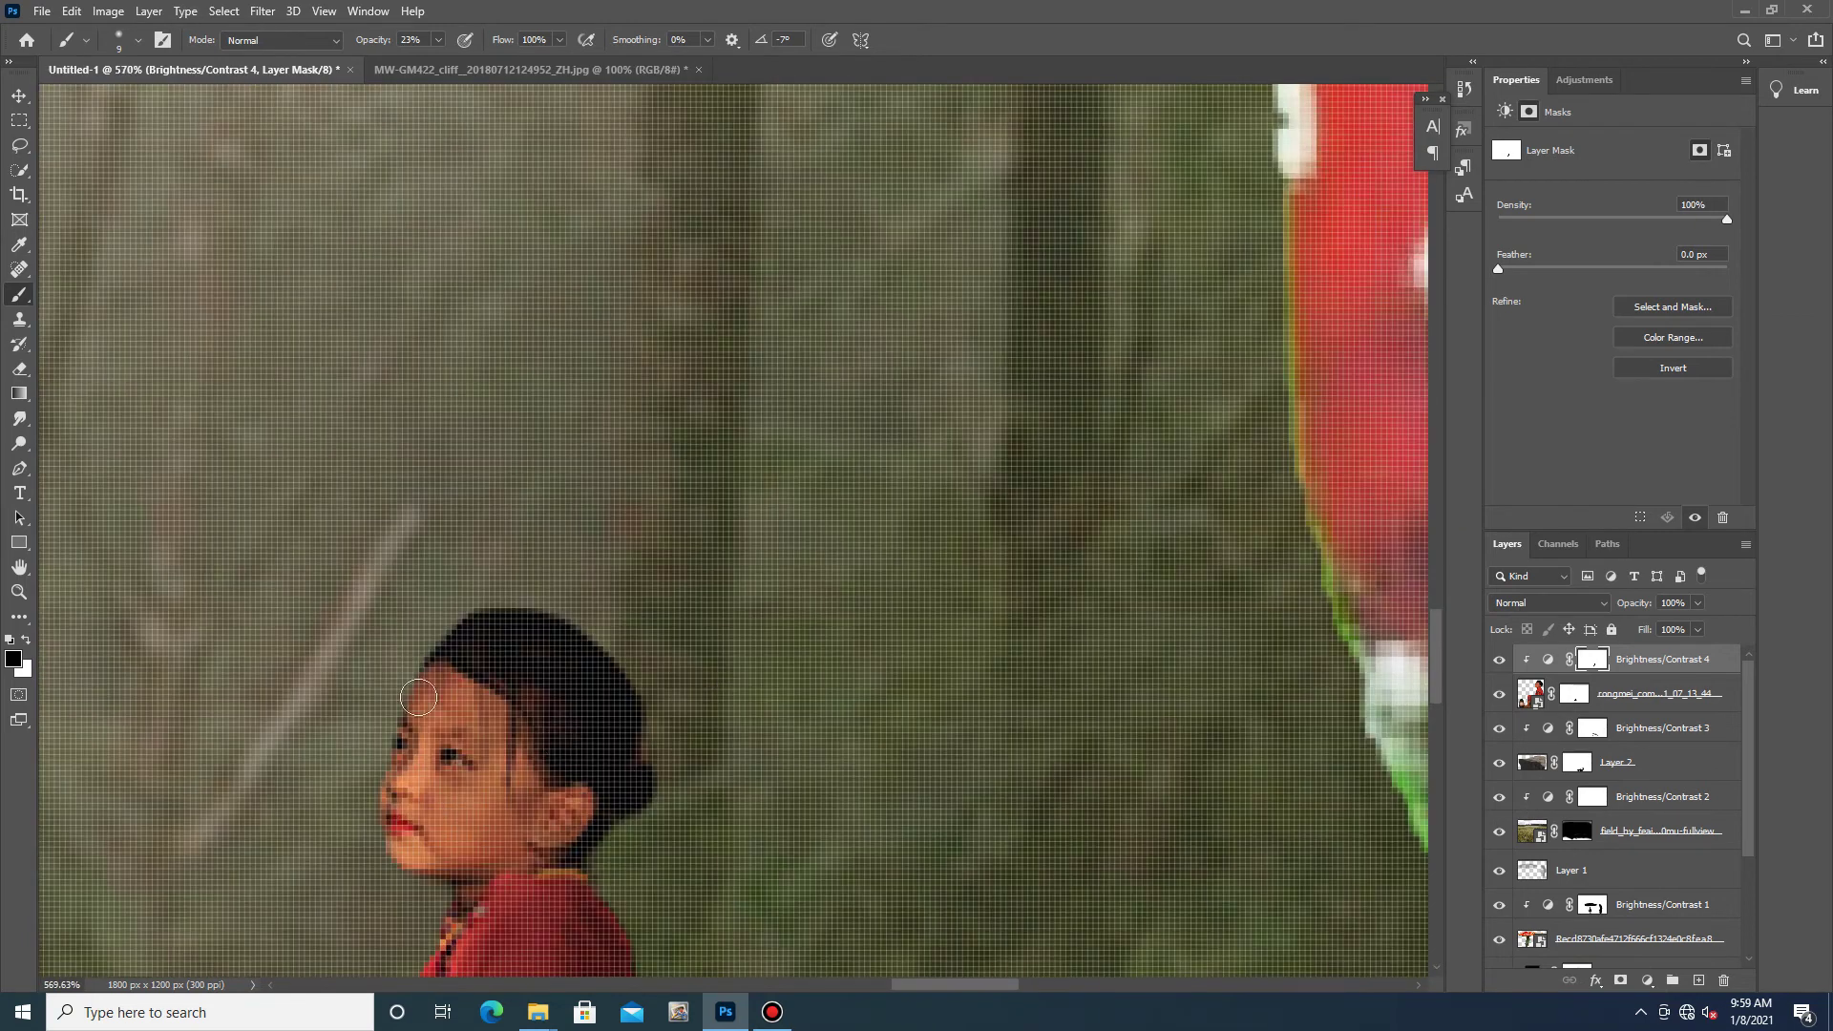
- At full strength, cover the red dot on her forehead and fit the image on screen
{"action": "left_click", "coordinate": [439, 40]}
{"action": "left_click", "coordinate": [467, 654]}
{"action": "left_click_drag", "start_coordinate": [426, 714], "coordinate": [450, 710]}
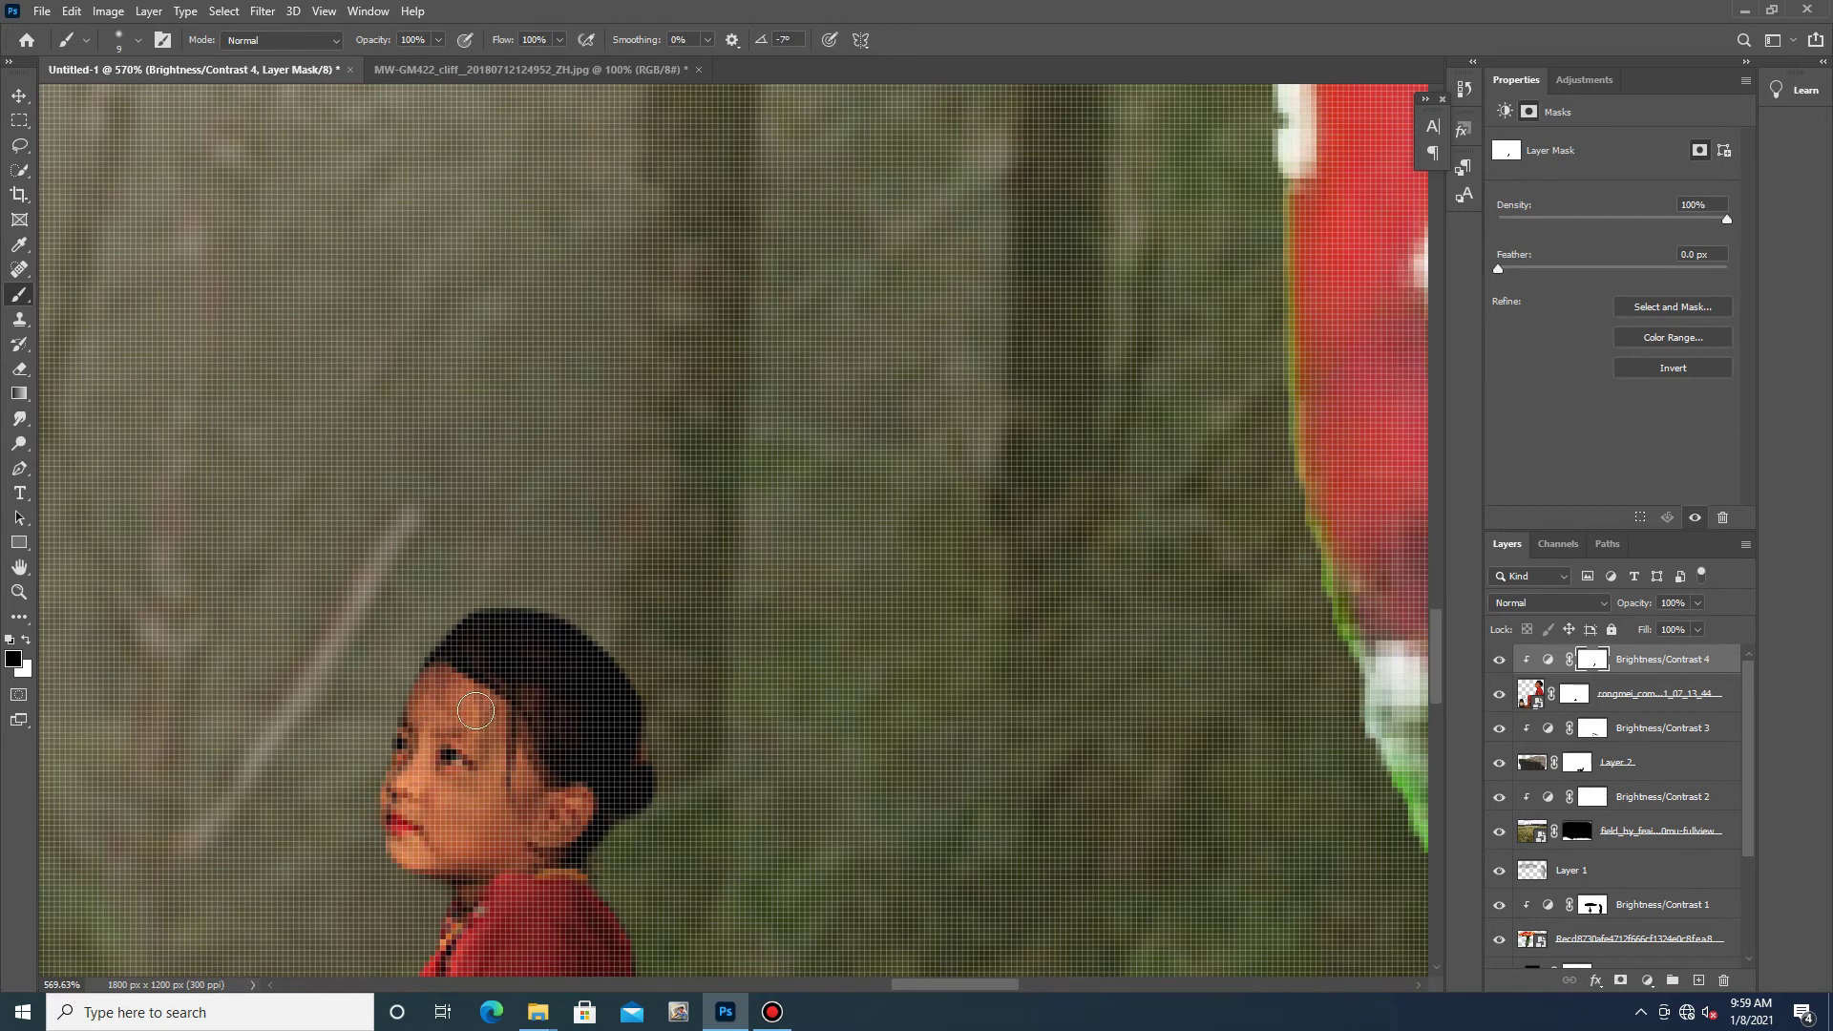
{"action": "left_click", "coordinate": [411, 689]}
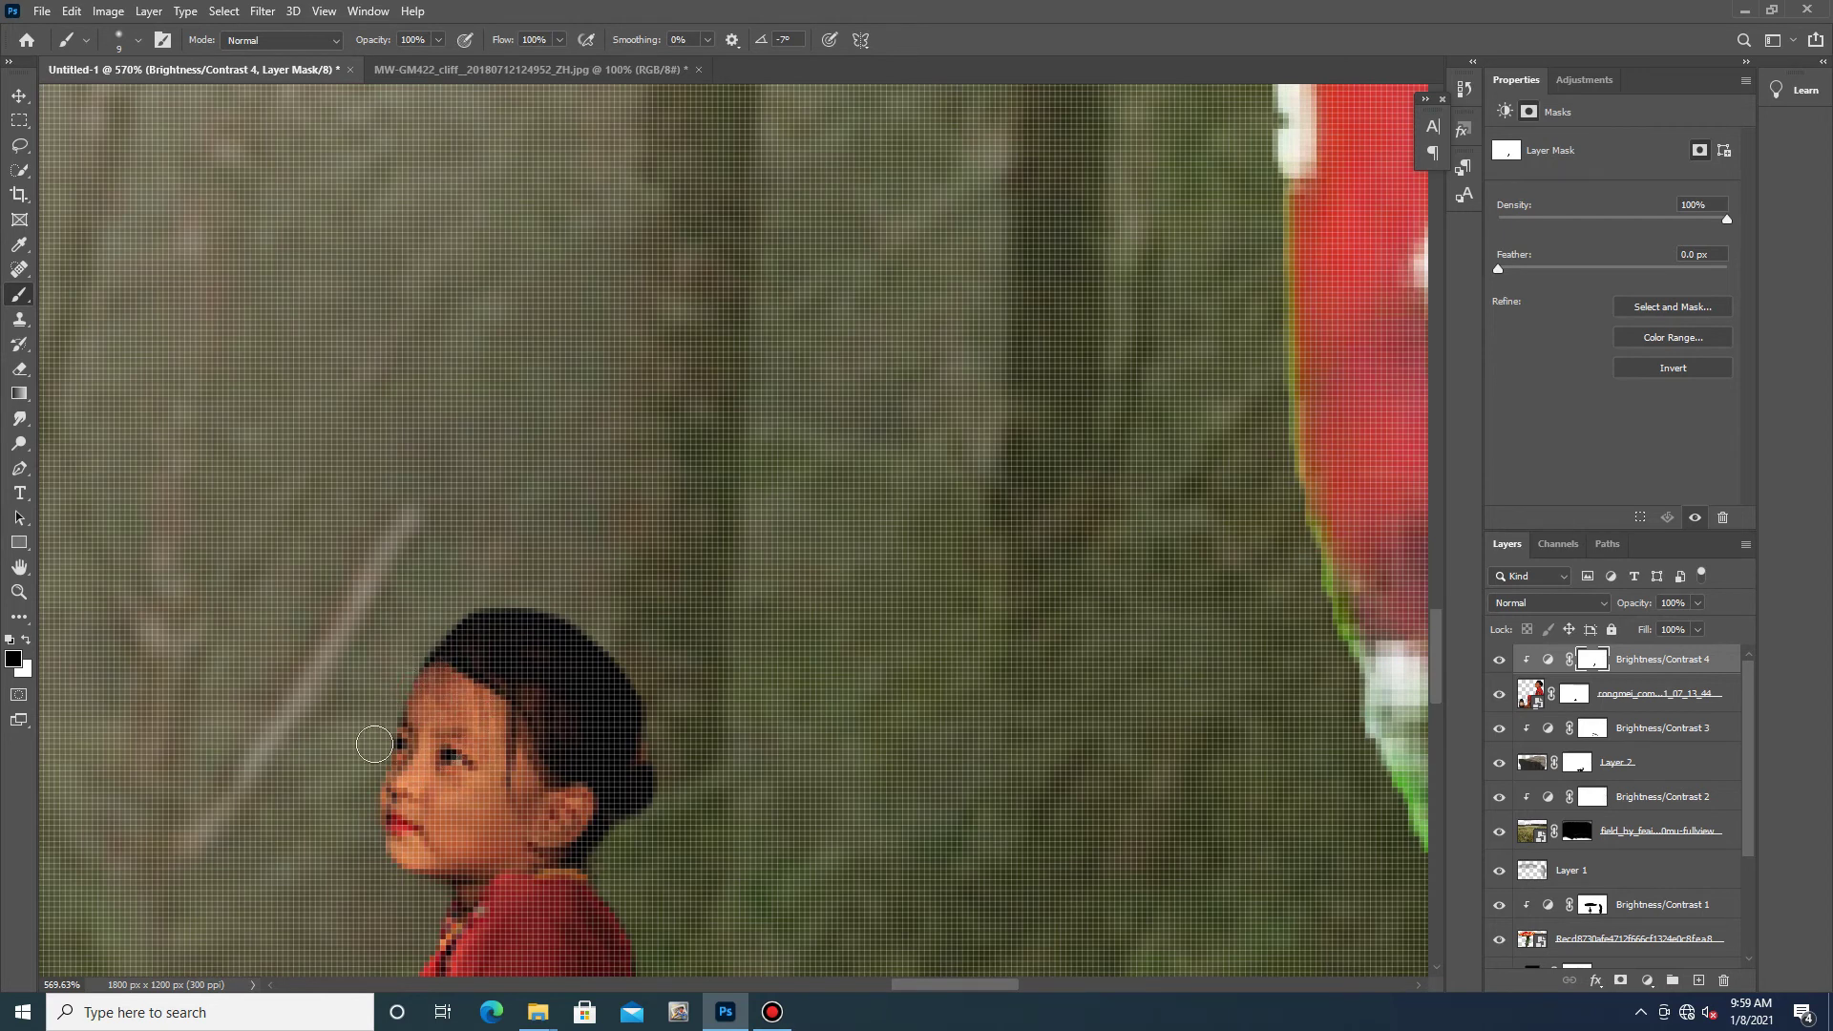
{"action": "key", "text": "ctrl+0"}
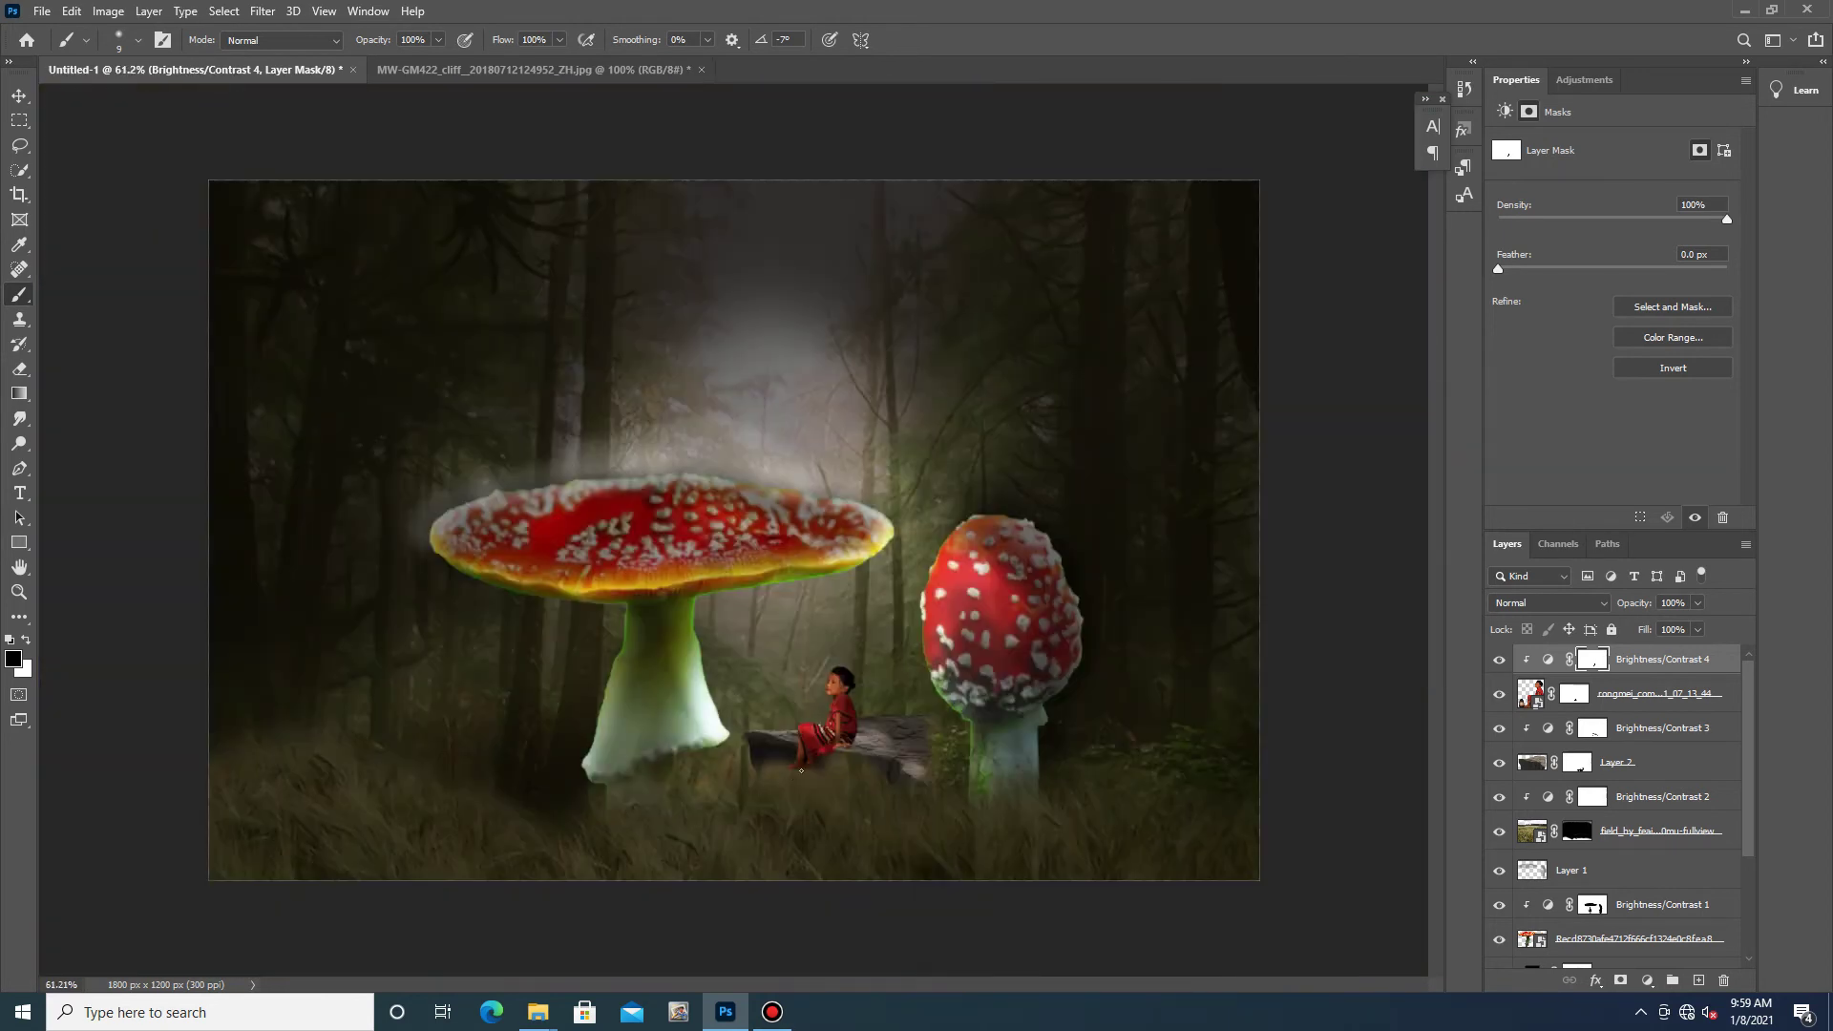
- Select the Brightness/Contrast 4 layer and add a new empty layer above it for mist
{"action": "scroll", "coordinate": [802, 770], "scroll_direction": "down", "scroll_amount": 3}
{"action": "scroll", "coordinate": [801, 761], "scroll_direction": "up", "scroll_amount": 2}
{"action": "left_click", "coordinate": [1548, 659]}
{"action": "key", "text": "x"}
{"action": "scroll", "coordinate": [1608, 726], "scroll_direction": "down", "scroll_amount": 2}
{"action": "scroll", "coordinate": [1609, 830], "scroll_direction": "up", "scroll_amount": 2}
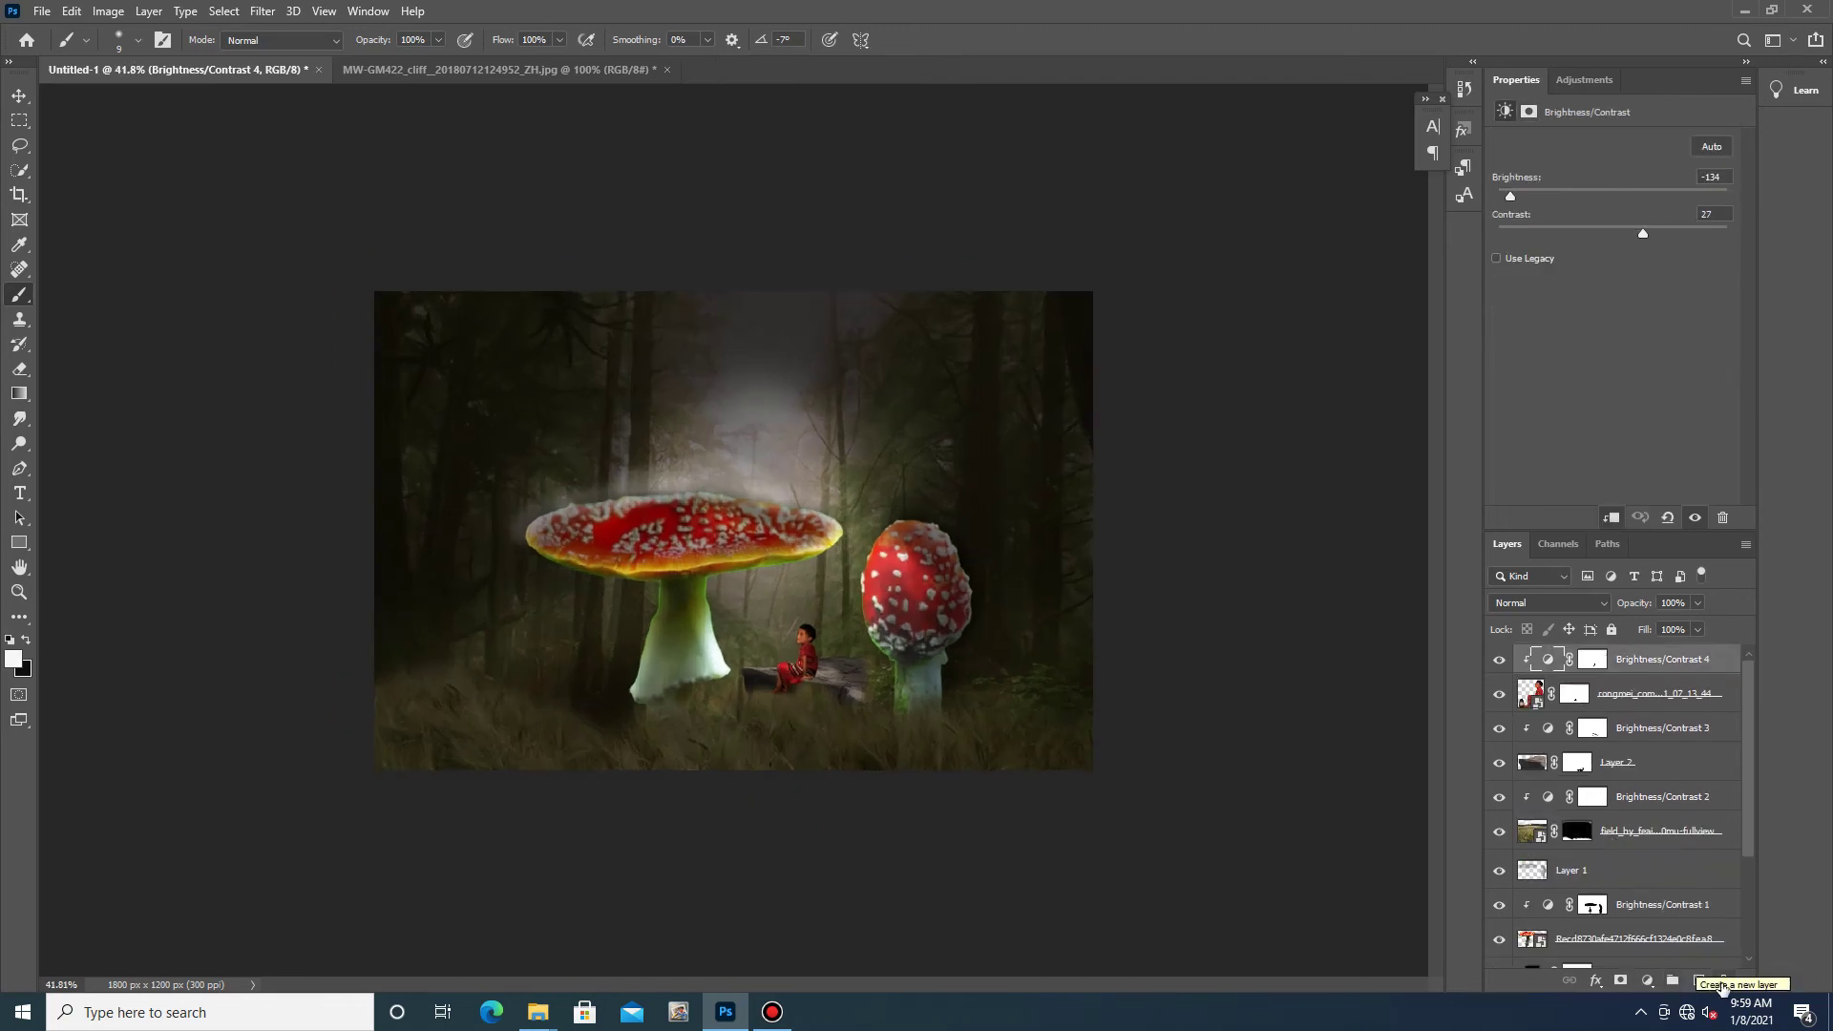
{"action": "left_click", "coordinate": [1699, 981]}
- Choose a warm golden yellow as the painting colour
{"action": "left_click", "coordinate": [15, 658]}
{"action": "left_click", "coordinate": [515, 703]}
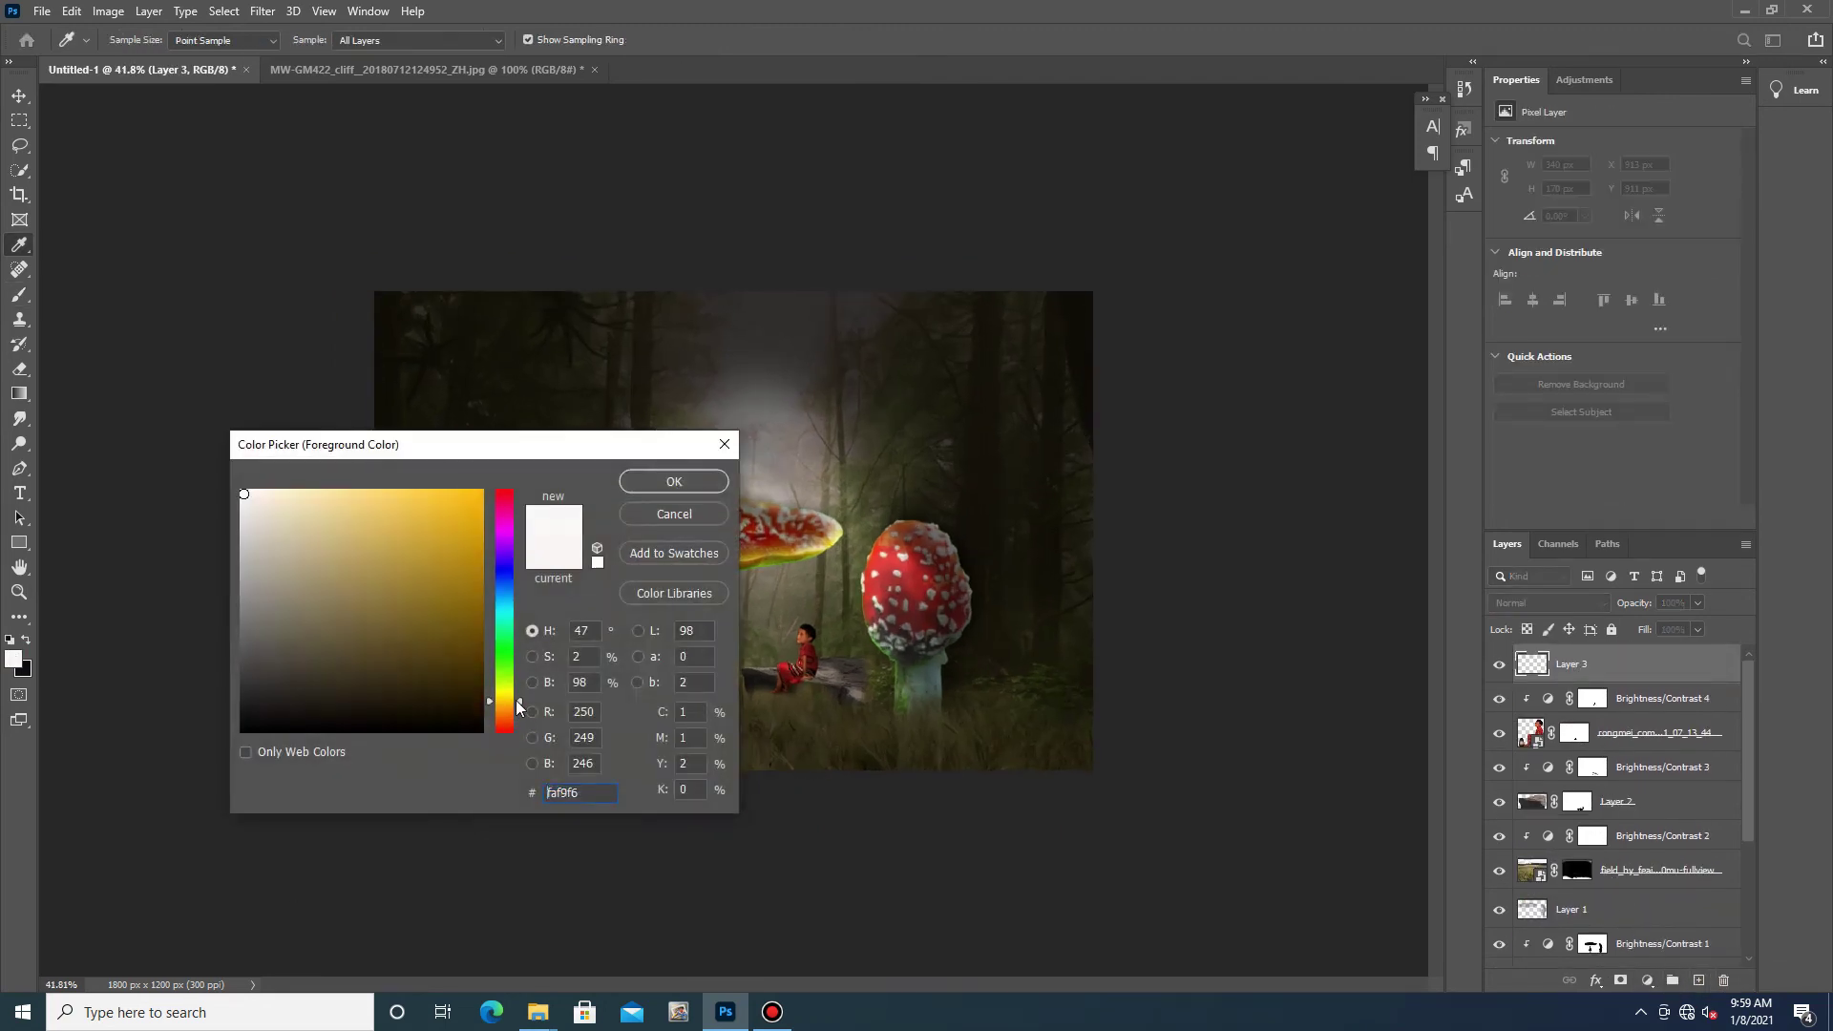
{"action": "left_click", "coordinate": [393, 497]}
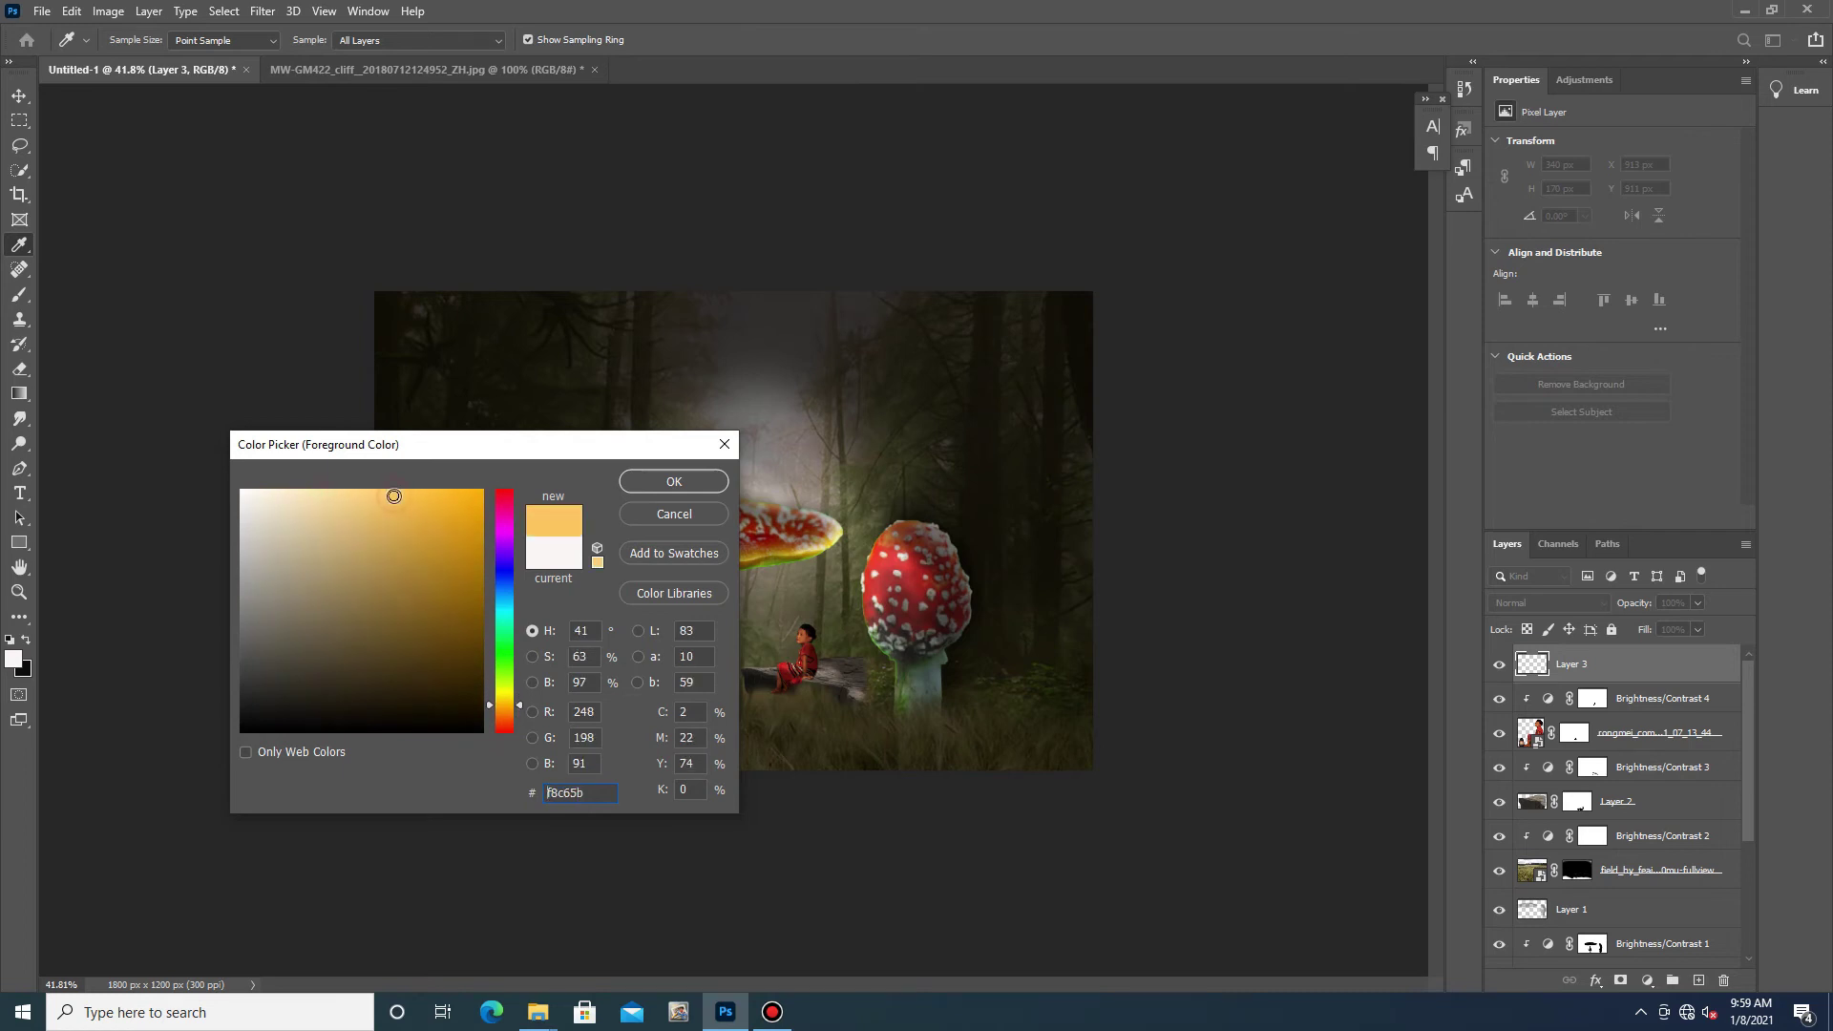
{"action": "left_click", "coordinate": [673, 483]}
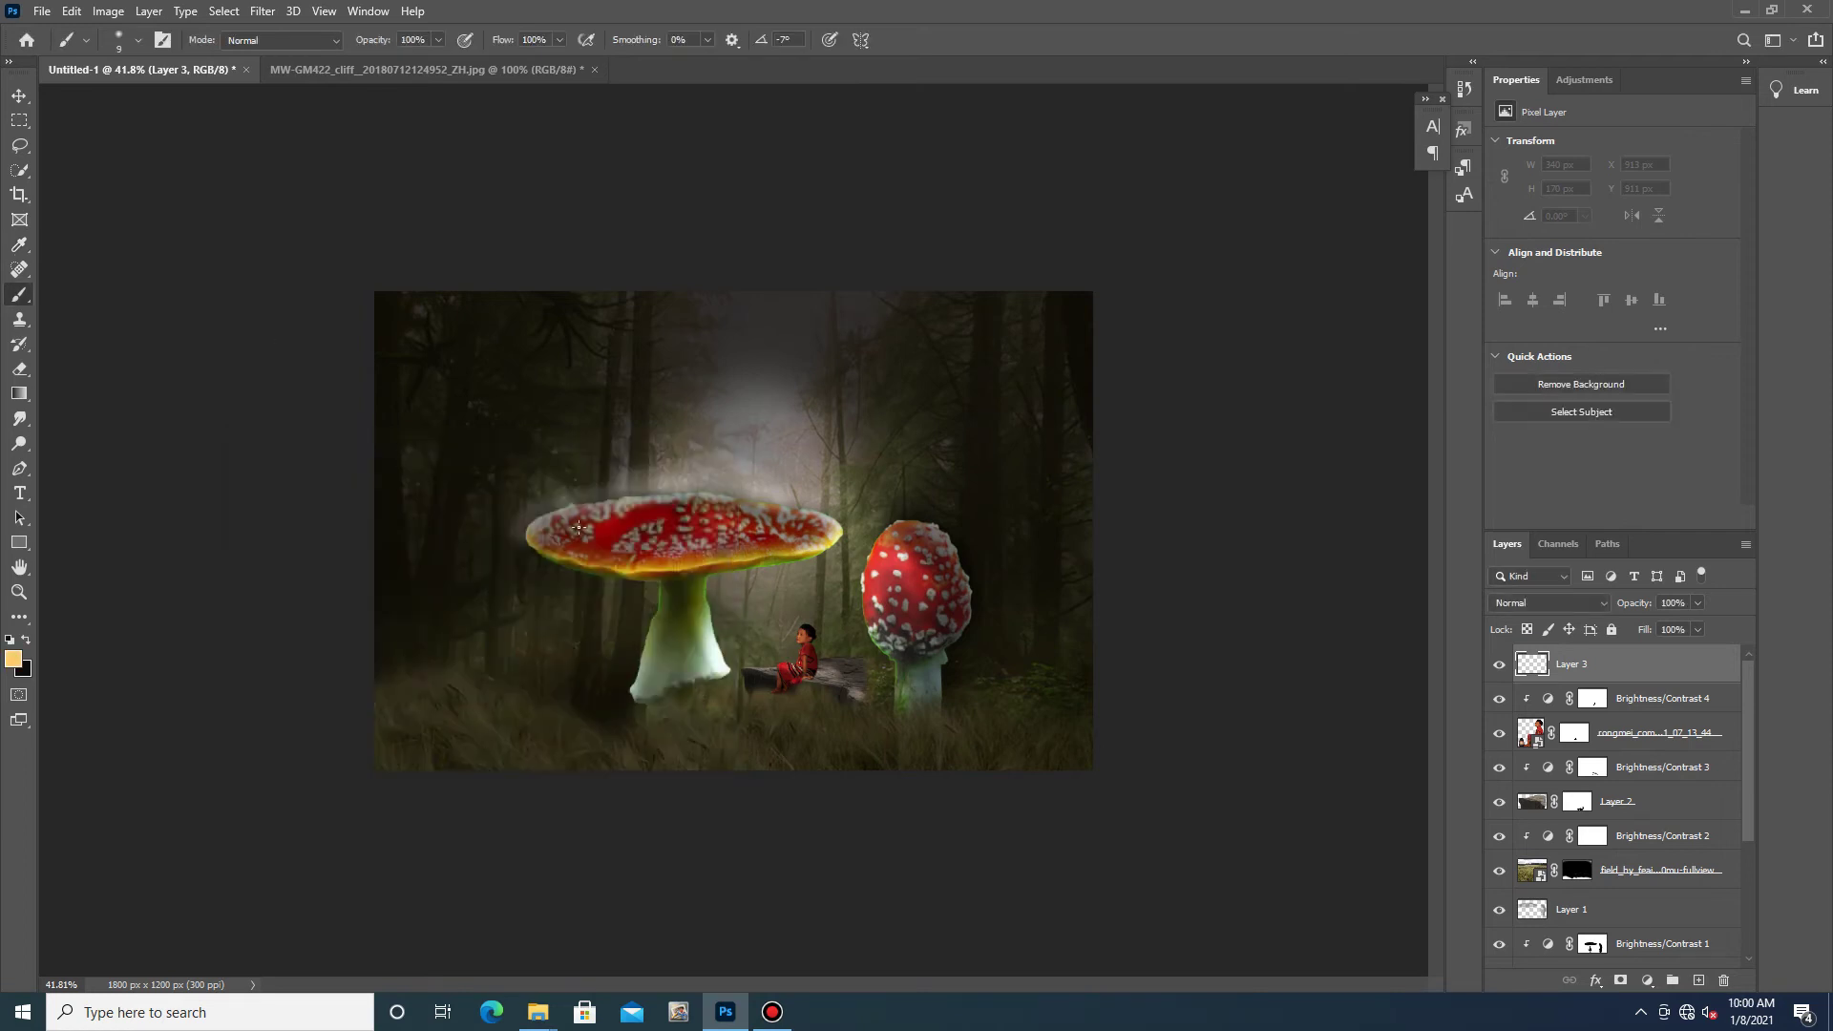
{"action": "scroll", "coordinate": [922, 608], "scroll_direction": "up", "scroll_amount": 1}
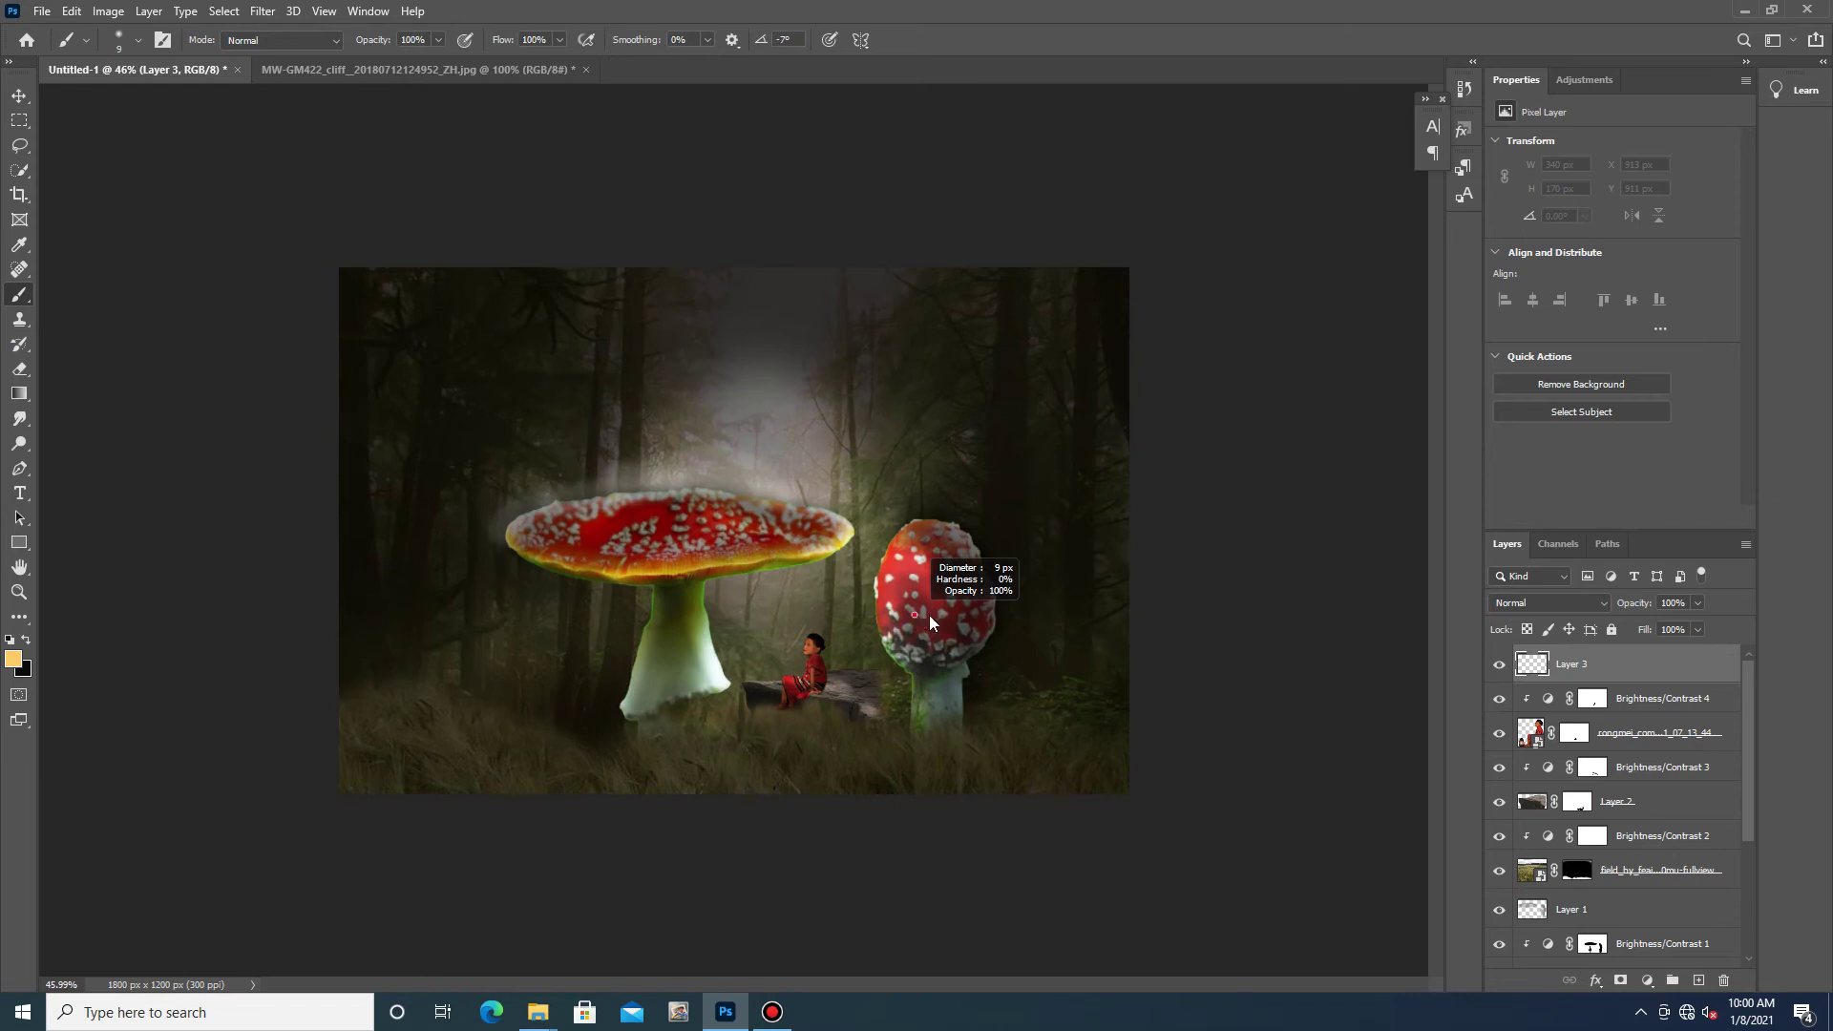
{"action": "left_click", "coordinate": [771, 756]}
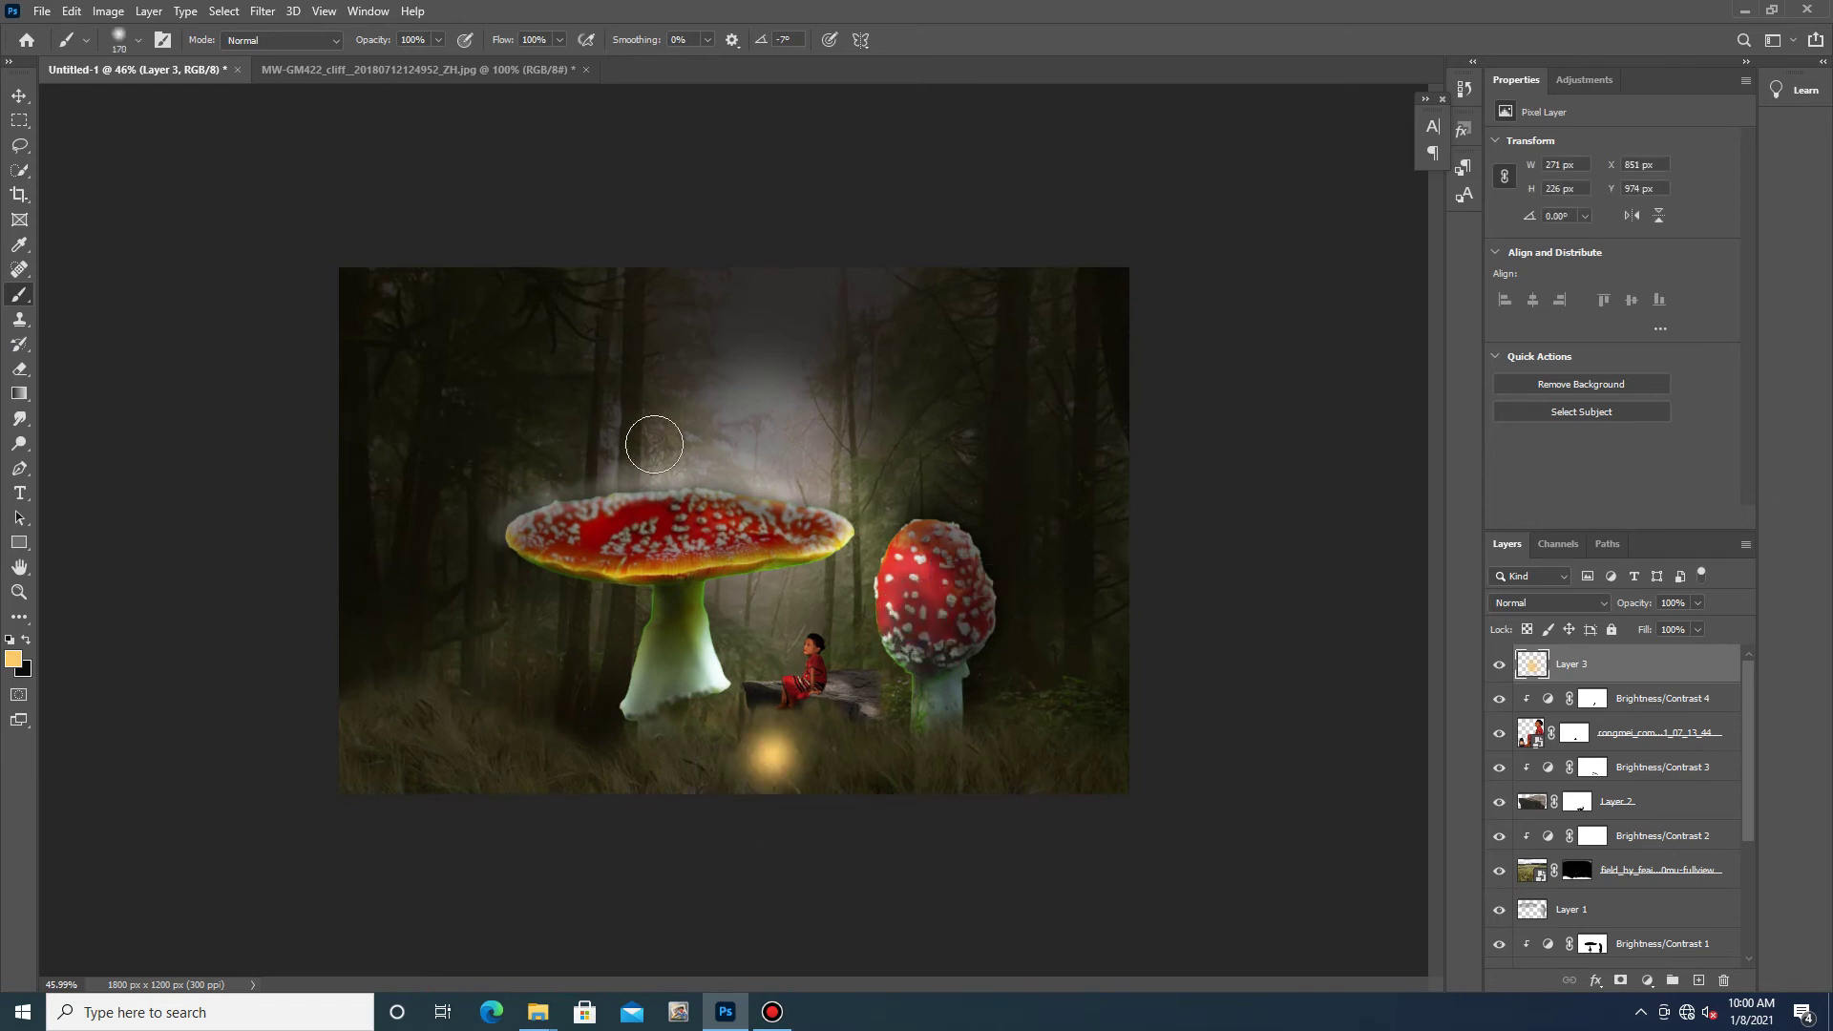
{"action": "key", "text": "ctrl+z"}
- Paint soft low-opacity golden mist across the grass and under the big mushroom
{"action": "left_click", "coordinate": [438, 42]}
{"action": "left_click_drag", "start_coordinate": [813, 741], "coordinate": [667, 732]}
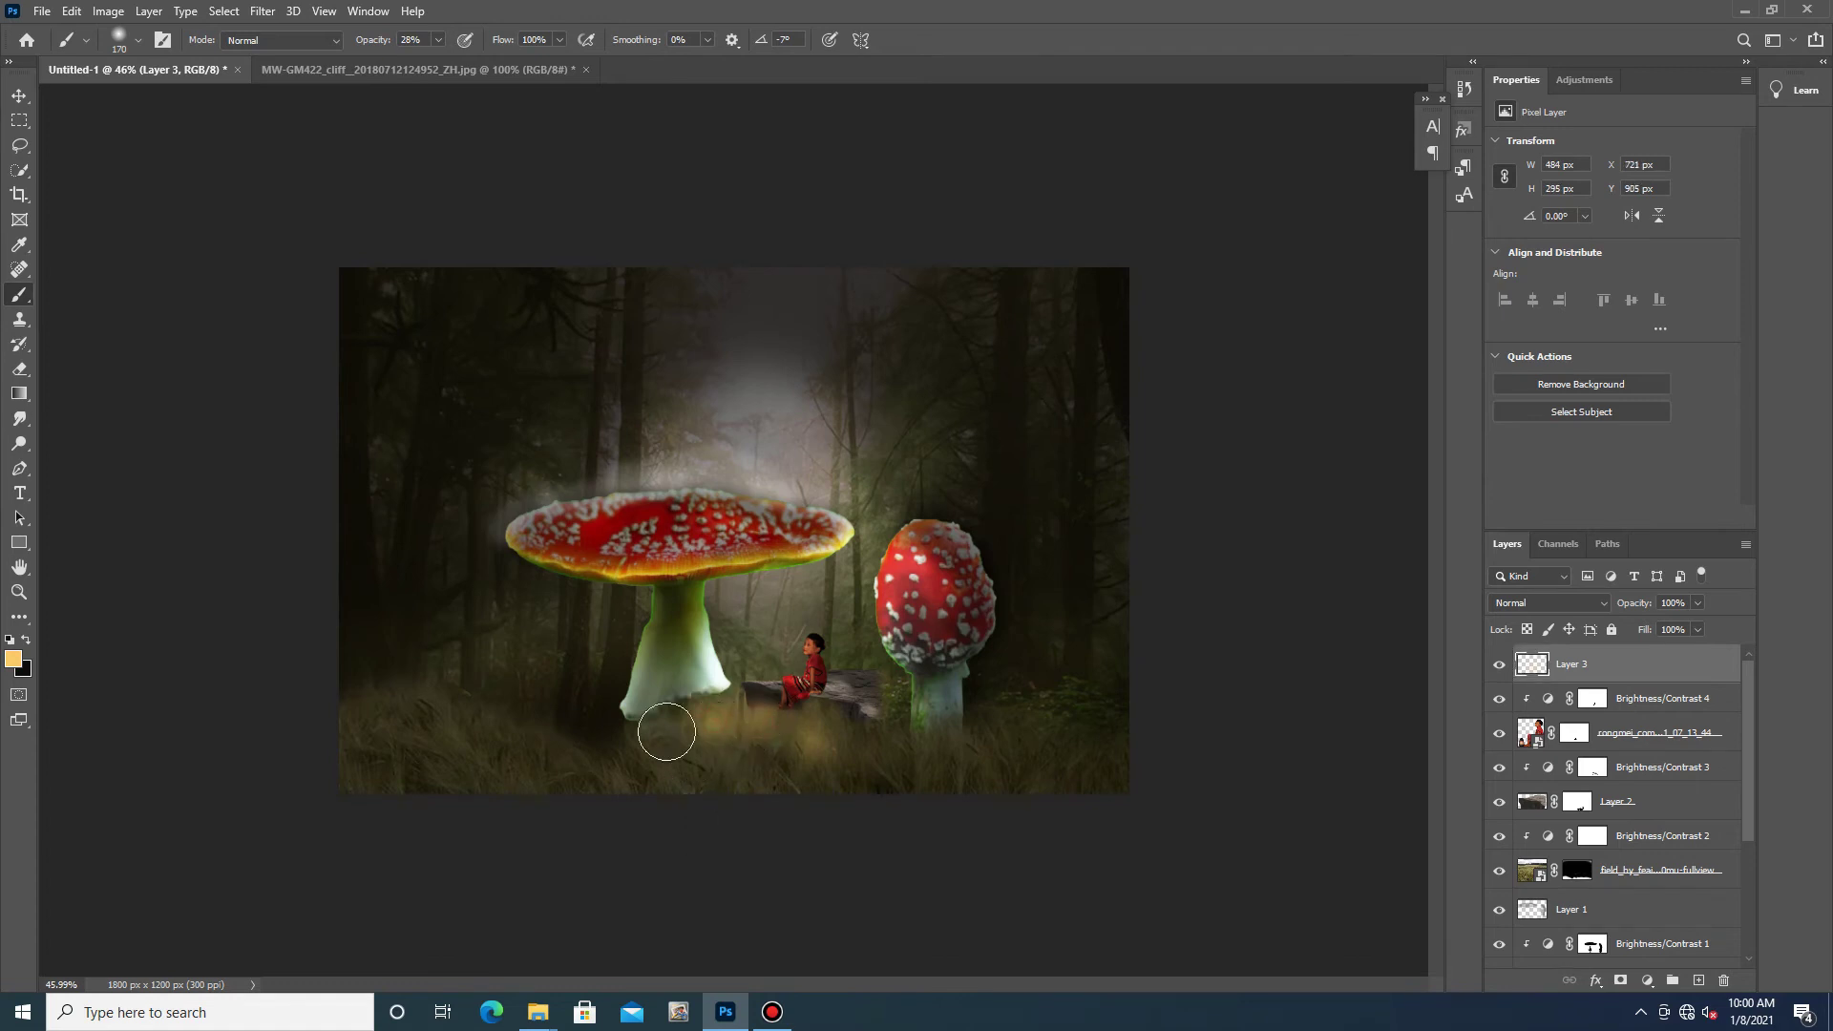
{"action": "mouse_move", "coordinate": [830, 748]}
{"action": "left_mouse_down"}
{"action": "mouse_move", "coordinate": [798, 728]}
{"action": "mouse_move", "coordinate": [662, 741]}
{"action": "mouse_move", "coordinate": [717, 715]}
{"action": "mouse_move", "coordinate": [811, 736]}
{"action": "mouse_move", "coordinate": [859, 719]}
{"action": "left_mouse_up"}
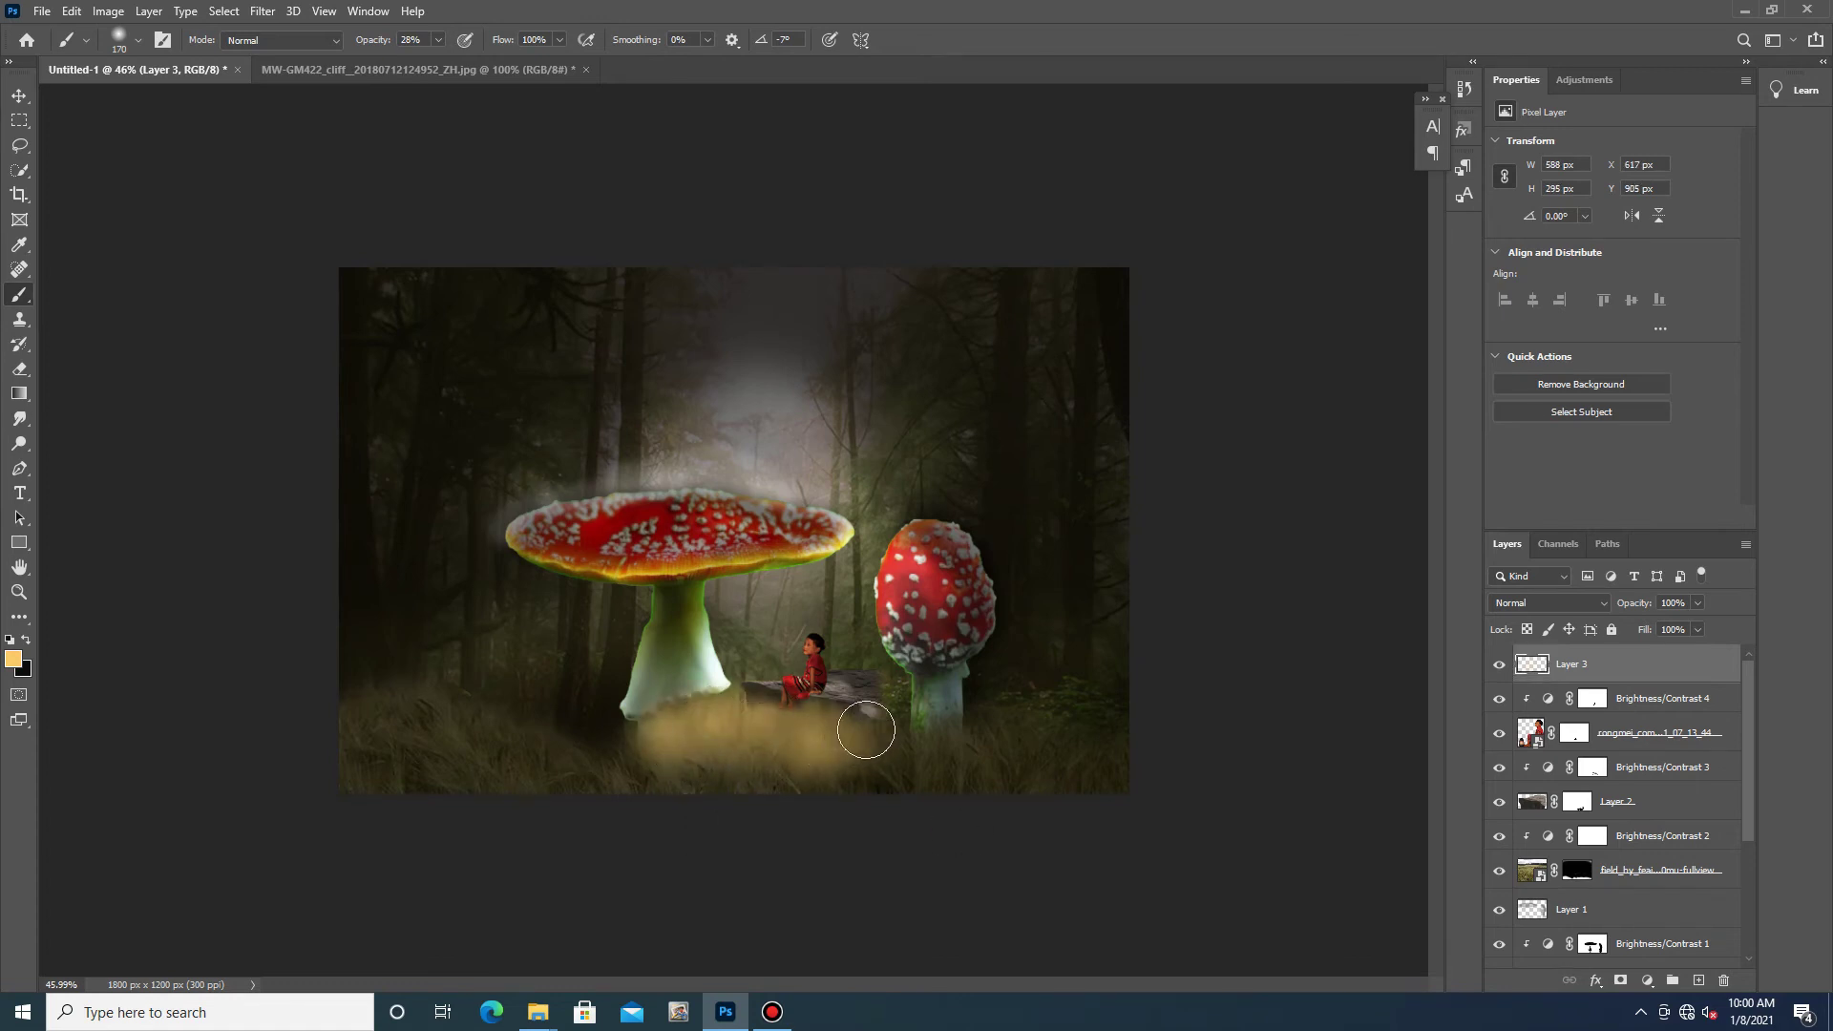
{"action": "left_click", "coordinate": [439, 42]}
{"action": "left_click_drag", "start_coordinate": [432, 59], "coordinate": [424, 60]}
{"action": "mouse_move", "coordinate": [397, 725]}
{"action": "left_mouse_down"}
{"action": "mouse_move", "coordinate": [329, 751]}
{"action": "mouse_move", "coordinate": [626, 781]}
{"action": "left_mouse_up"}
- Carry faint mist up the mushroom stems, around the girl and near the big cap
{"action": "left_click_drag", "start_coordinate": [771, 718], "coordinate": [717, 659]}
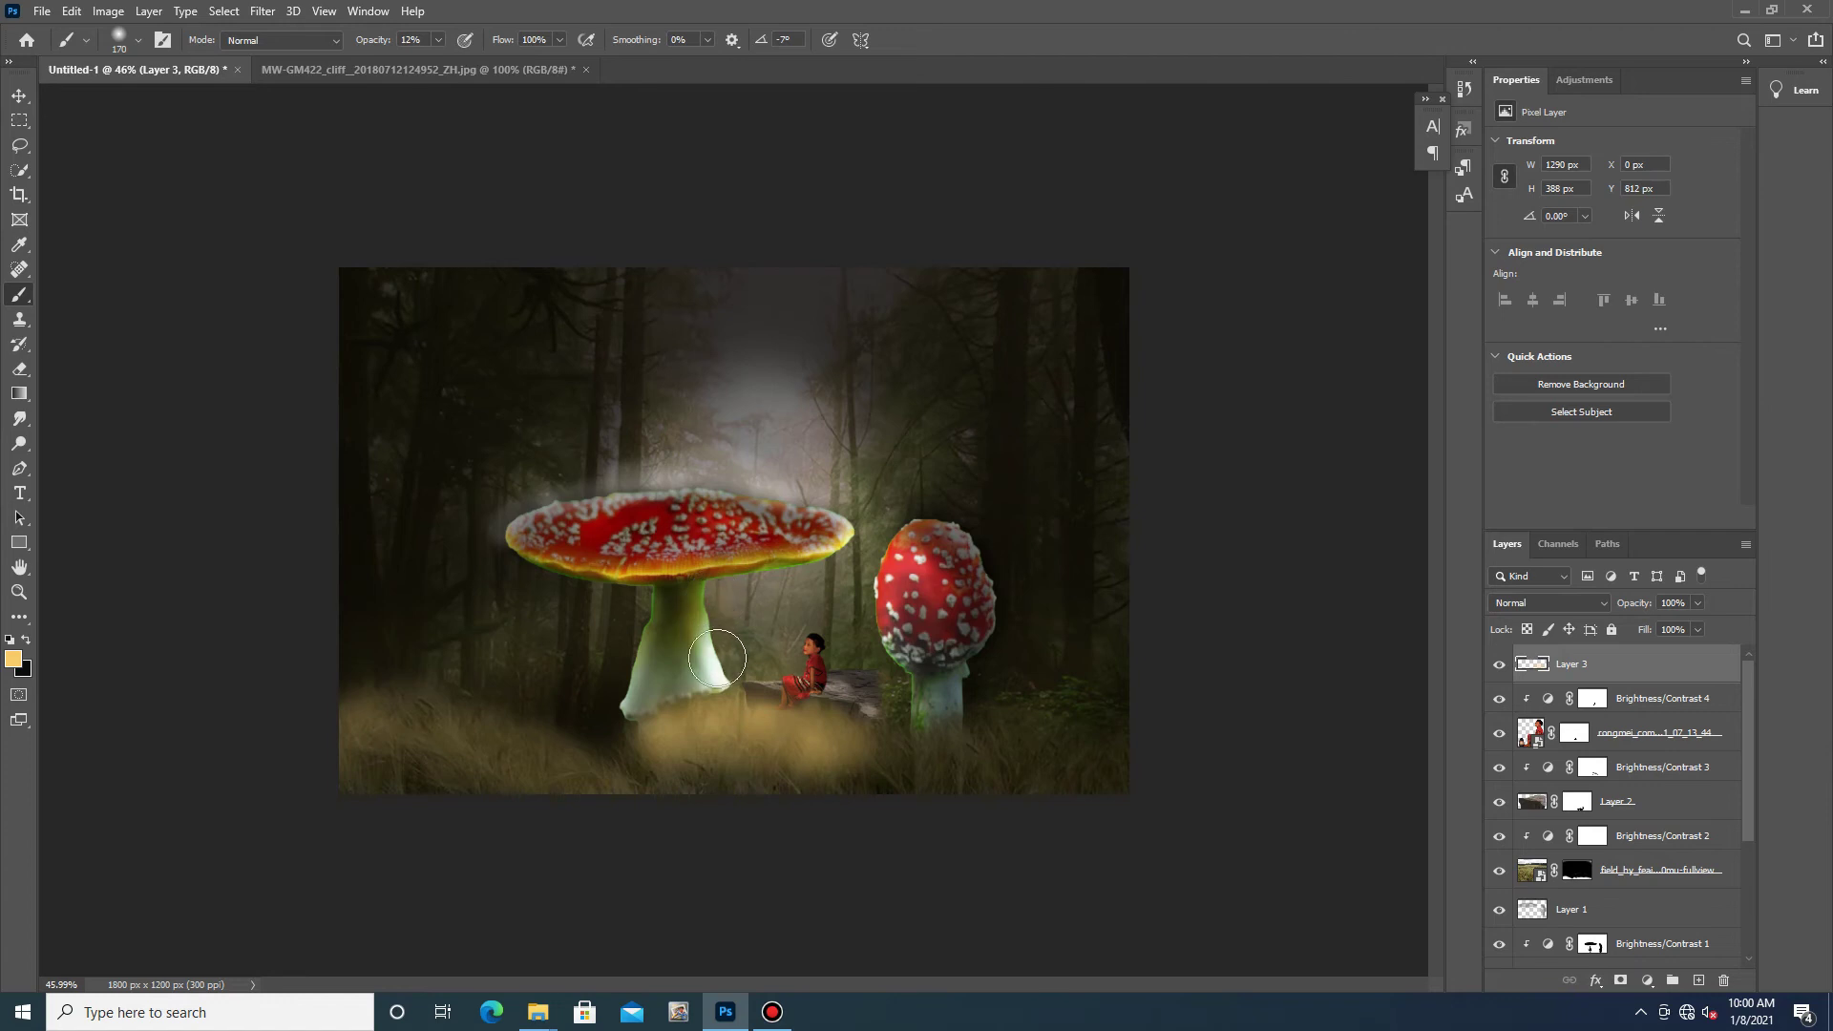
{"action": "left_click_drag", "start_coordinate": [786, 658], "coordinate": [737, 587]}
{"action": "left_click_drag", "start_coordinate": [905, 542], "coordinate": [906, 690]}
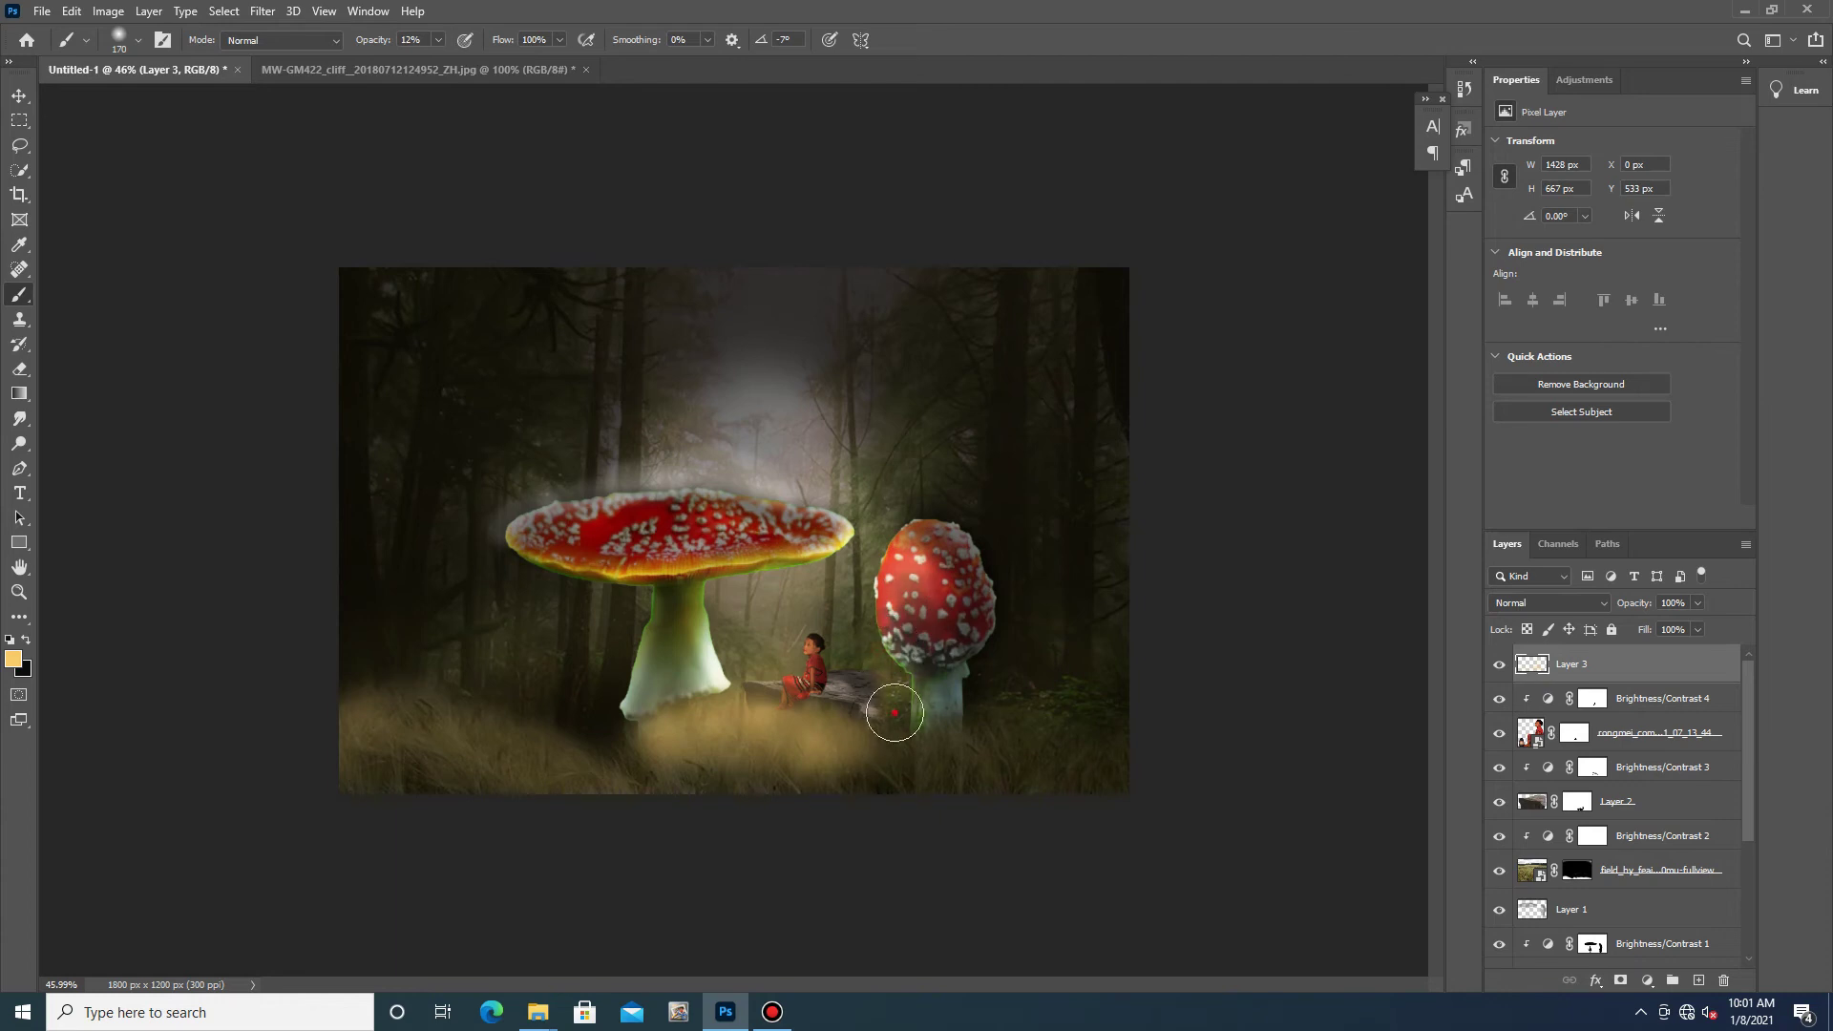
{"action": "mouse_move", "coordinate": [659, 483]}
{"action": "left_mouse_down"}
{"action": "mouse_move", "coordinate": [637, 500]}
{"action": "mouse_move", "coordinate": [720, 496]}
{"action": "mouse_move", "coordinate": [702, 485]}
{"action": "mouse_move", "coordinate": [656, 780]}
{"action": "mouse_move", "coordinate": [601, 729]}
{"action": "mouse_move", "coordinate": [634, 604]}
{"action": "mouse_move", "coordinate": [605, 704]}
{"action": "mouse_move", "coordinate": [611, 582]}
{"action": "mouse_move", "coordinate": [528, 564]}
{"action": "left_mouse_up"}
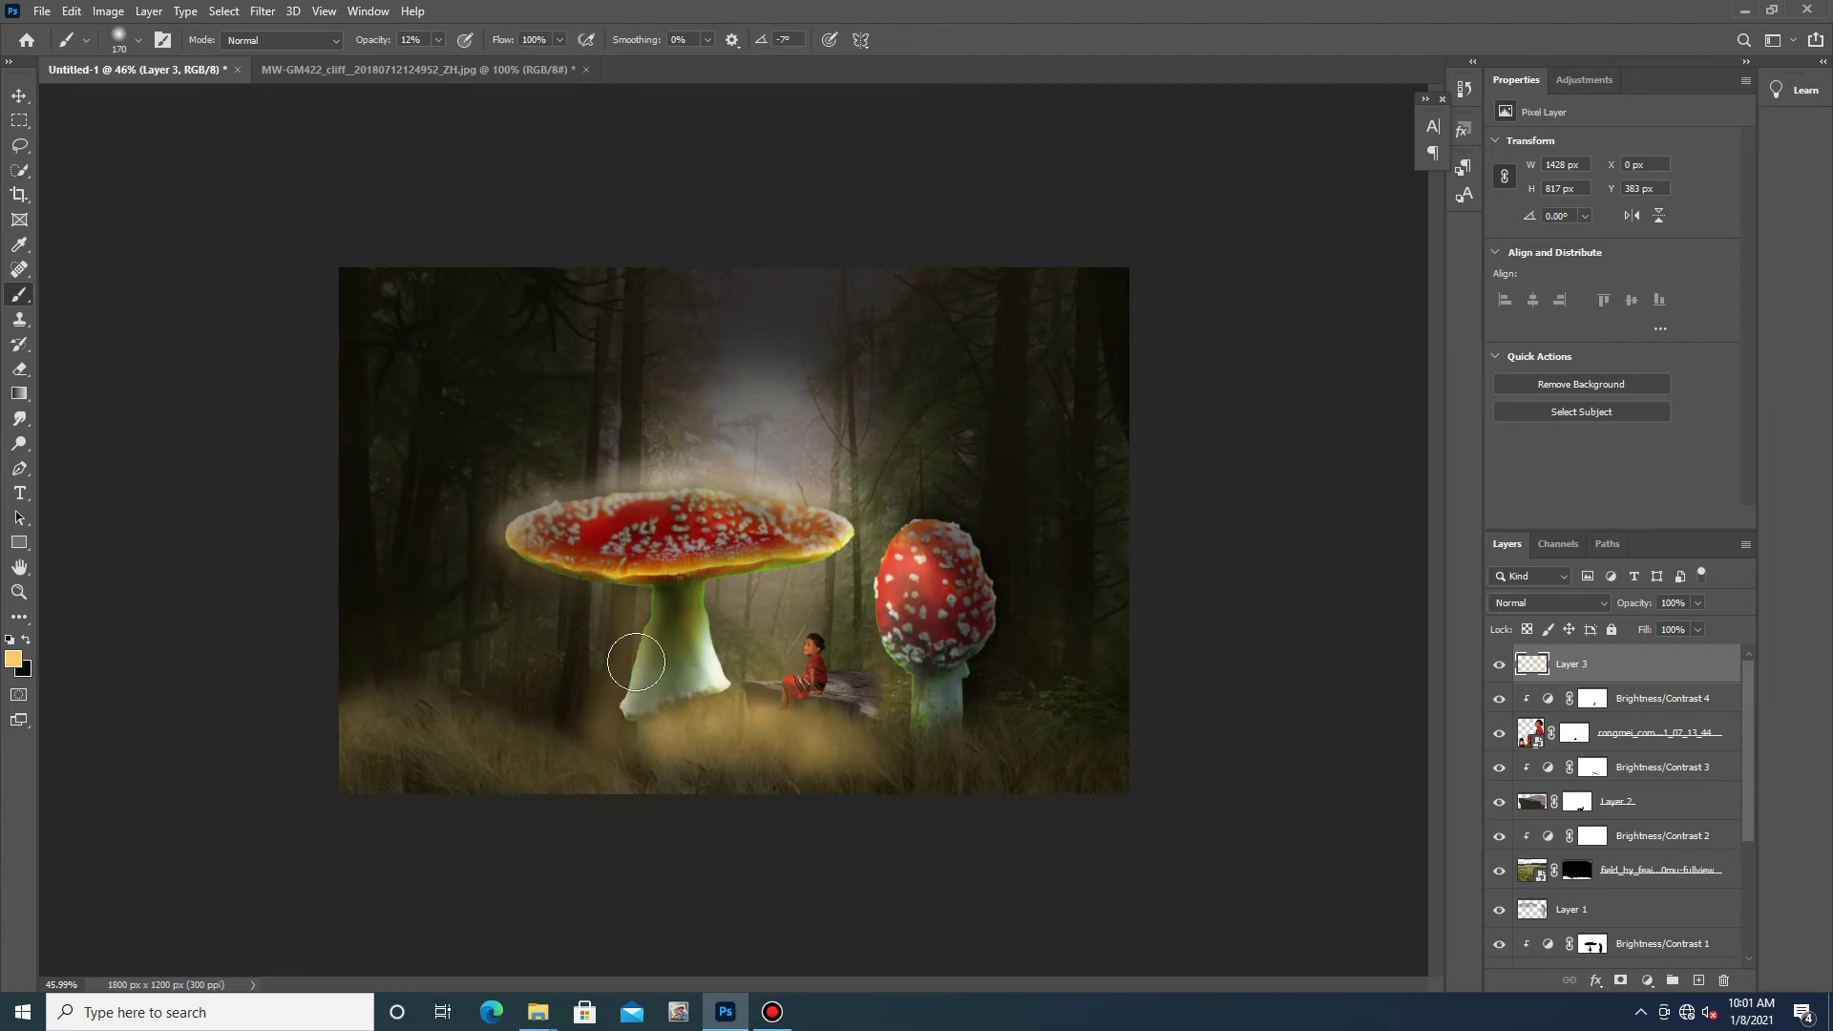
{"action": "mouse_move", "coordinate": [912, 531]}
{"action": "left_mouse_down"}
{"action": "mouse_move", "coordinate": [931, 544]}
{"action": "mouse_move", "coordinate": [886, 635]}
{"action": "mouse_move", "coordinate": [902, 716]}
{"action": "mouse_move", "coordinate": [944, 753]}
{"action": "mouse_move", "coordinate": [745, 691]}
{"action": "mouse_move", "coordinate": [697, 755]}
{"action": "left_mouse_up"}
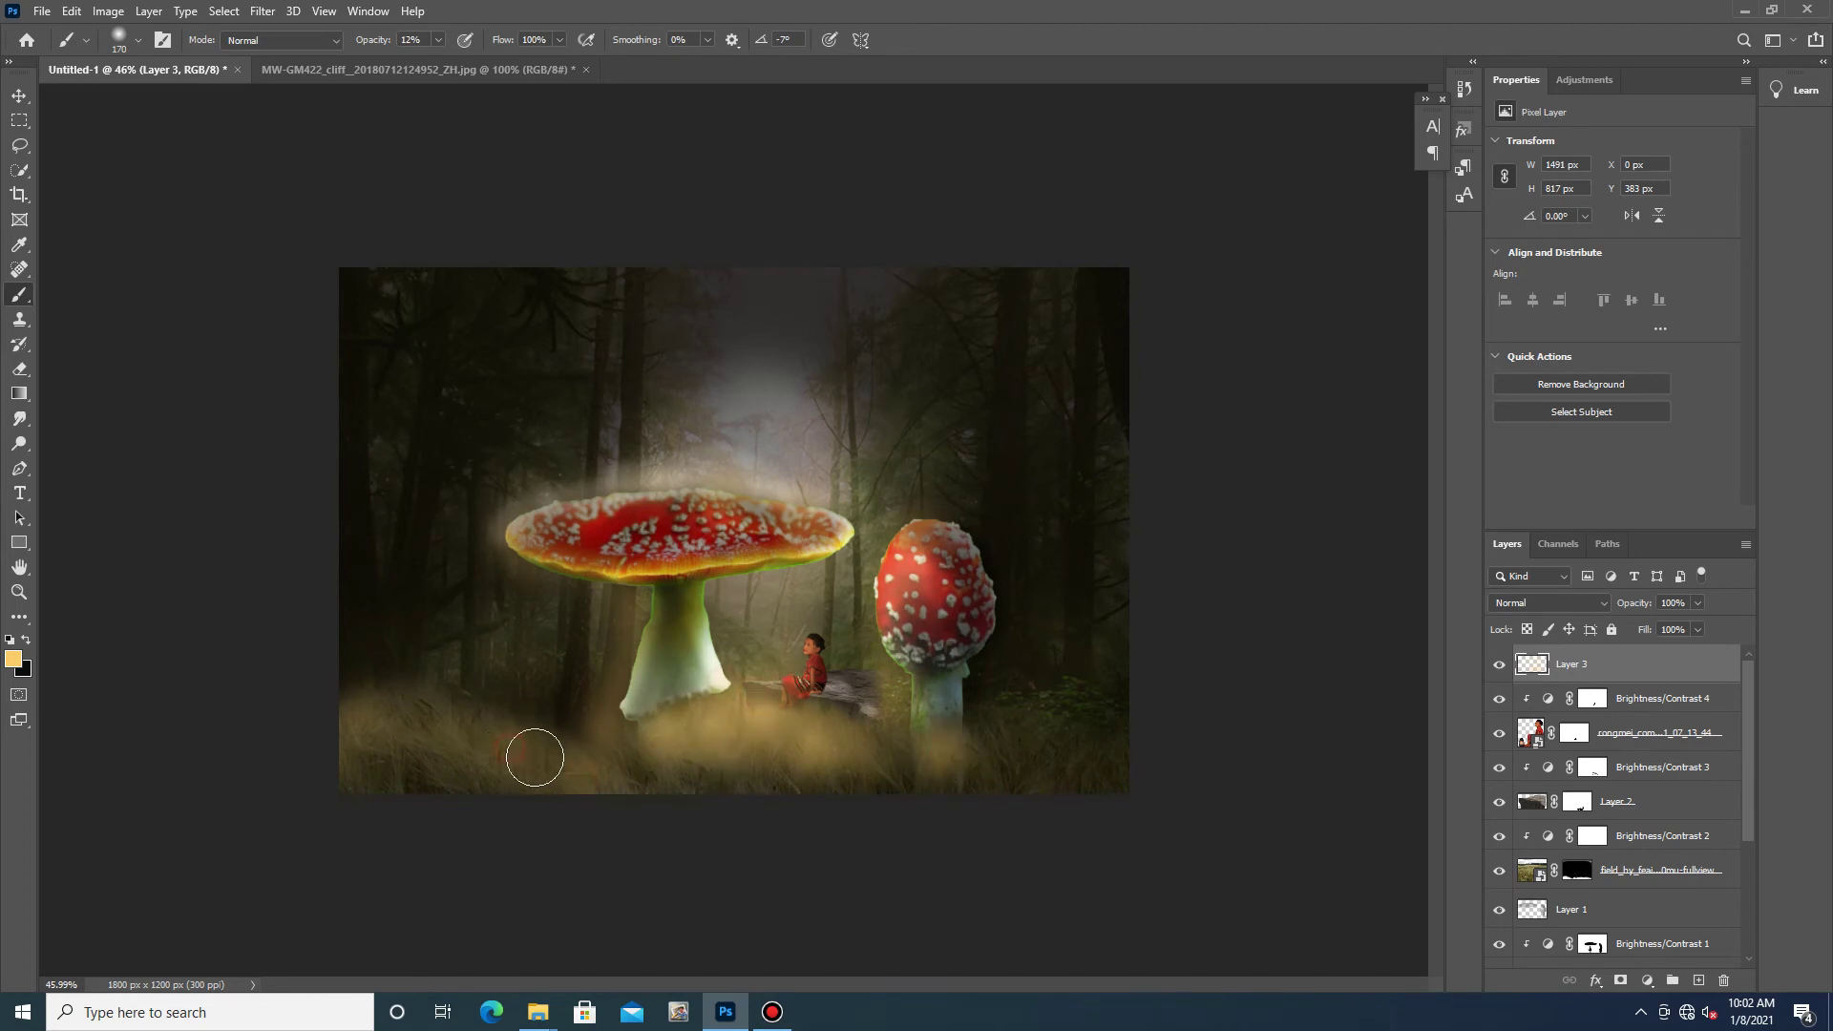
- Brighten the haze above the big mushroom cap, then add about 1% haze higher up
{"action": "scroll", "coordinate": [816, 766], "scroll_direction": "down", "scroll_amount": 5}
{"action": "scroll", "coordinate": [816, 767], "scroll_direction": "up", "scroll_amount": 3}
{"action": "scroll", "coordinate": [817, 767], "scroll_direction": "up", "scroll_amount": 2}
{"action": "mouse_move", "coordinate": [574, 444]}
{"action": "left_mouse_down"}
{"action": "mouse_move", "coordinate": [634, 417]}
{"action": "mouse_move", "coordinate": [546, 442]}
{"action": "mouse_move", "coordinate": [462, 573]}
{"action": "mouse_move", "coordinate": [505, 600]}
{"action": "mouse_move", "coordinate": [487, 614]}
{"action": "mouse_move", "coordinate": [528, 663]}
{"action": "mouse_move", "coordinate": [491, 725]}
{"action": "mouse_move", "coordinate": [557, 622]}
{"action": "mouse_move", "coordinate": [524, 745]}
{"action": "mouse_move", "coordinate": [553, 758]}
{"action": "mouse_move", "coordinate": [561, 687]}
{"action": "mouse_move", "coordinate": [442, 728]}
{"action": "mouse_move", "coordinate": [581, 614]}
{"action": "mouse_move", "coordinate": [770, 665]}
{"action": "left_mouse_up"}
{"action": "scroll", "coordinate": [792, 659], "scroll_direction": "down", "scroll_amount": 5, "text": "alt"}
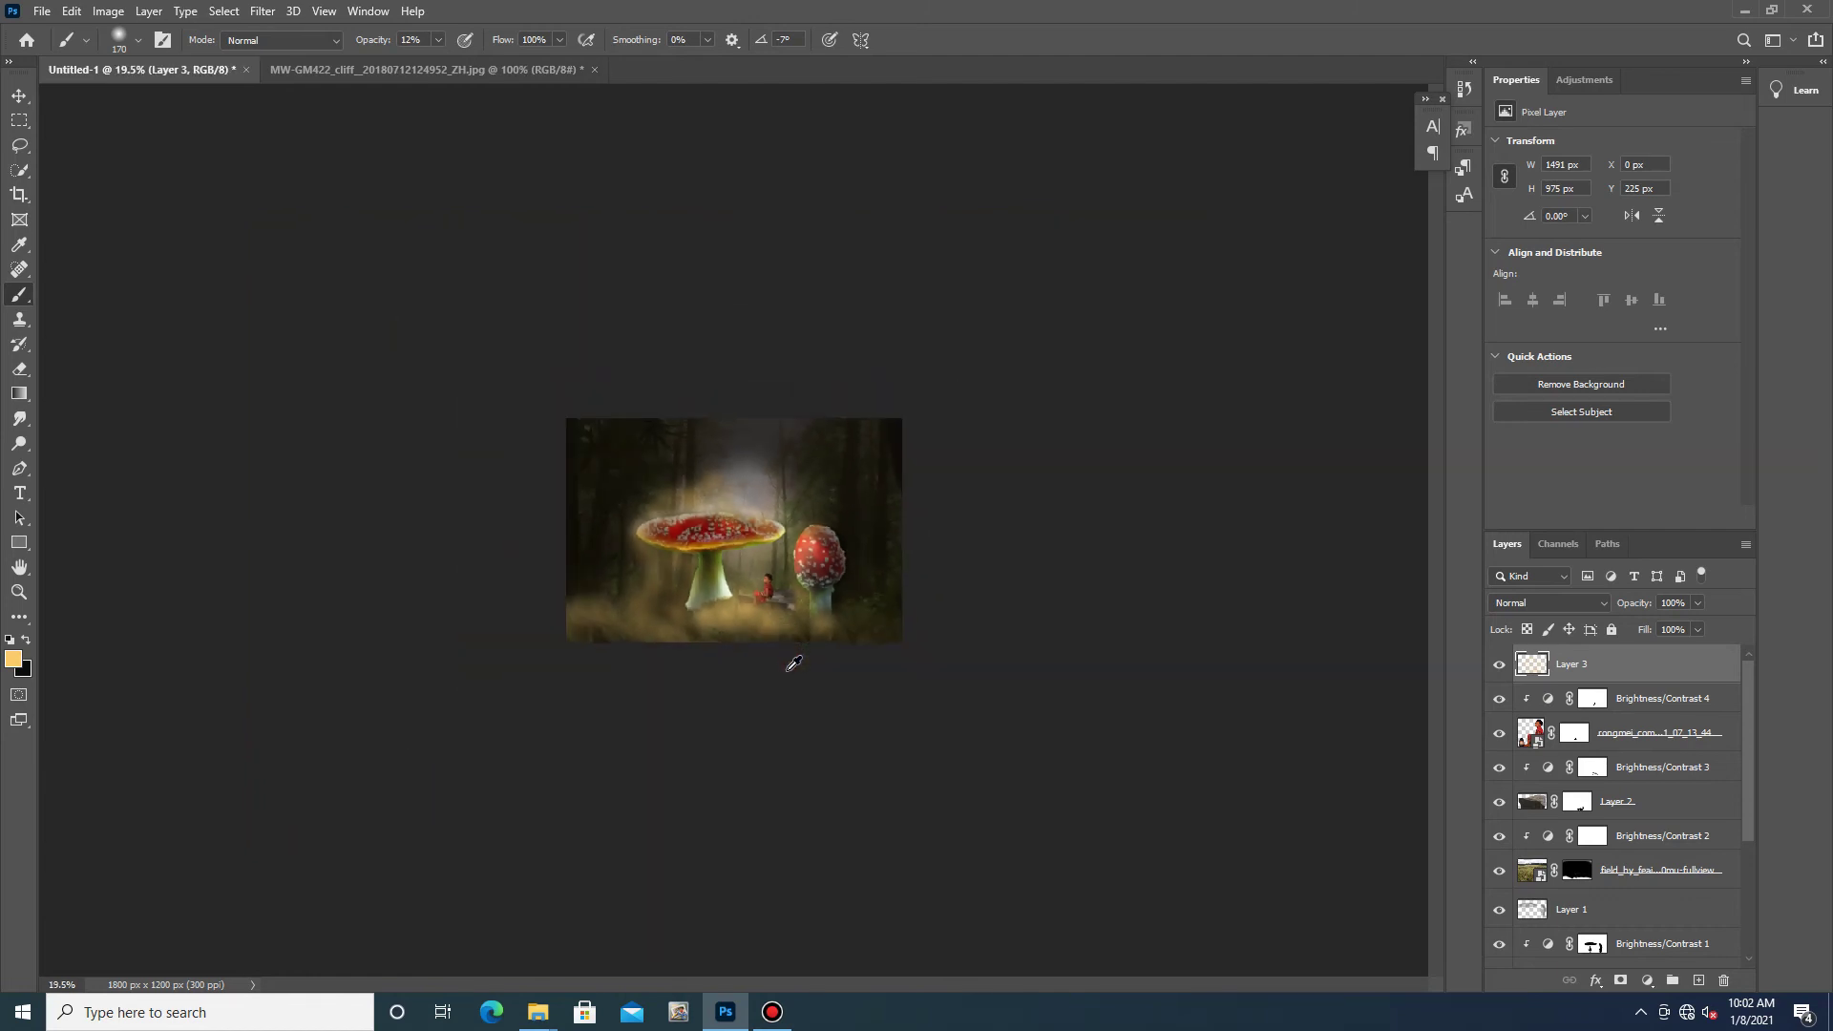
{"action": "left_click_drag", "start_coordinate": [428, 59], "coordinate": [425, 60]}
{"action": "left_click_drag", "start_coordinate": [710, 619], "coordinate": [774, 622]}
- At slightly higher opacity, extend the golden haze further up the scene
{"action": "left_click", "coordinate": [438, 39]}
{"action": "left_click_drag", "start_coordinate": [436, 60], "coordinate": [440, 61]}
{"action": "left_click_drag", "start_coordinate": [677, 528], "coordinate": [725, 495]}
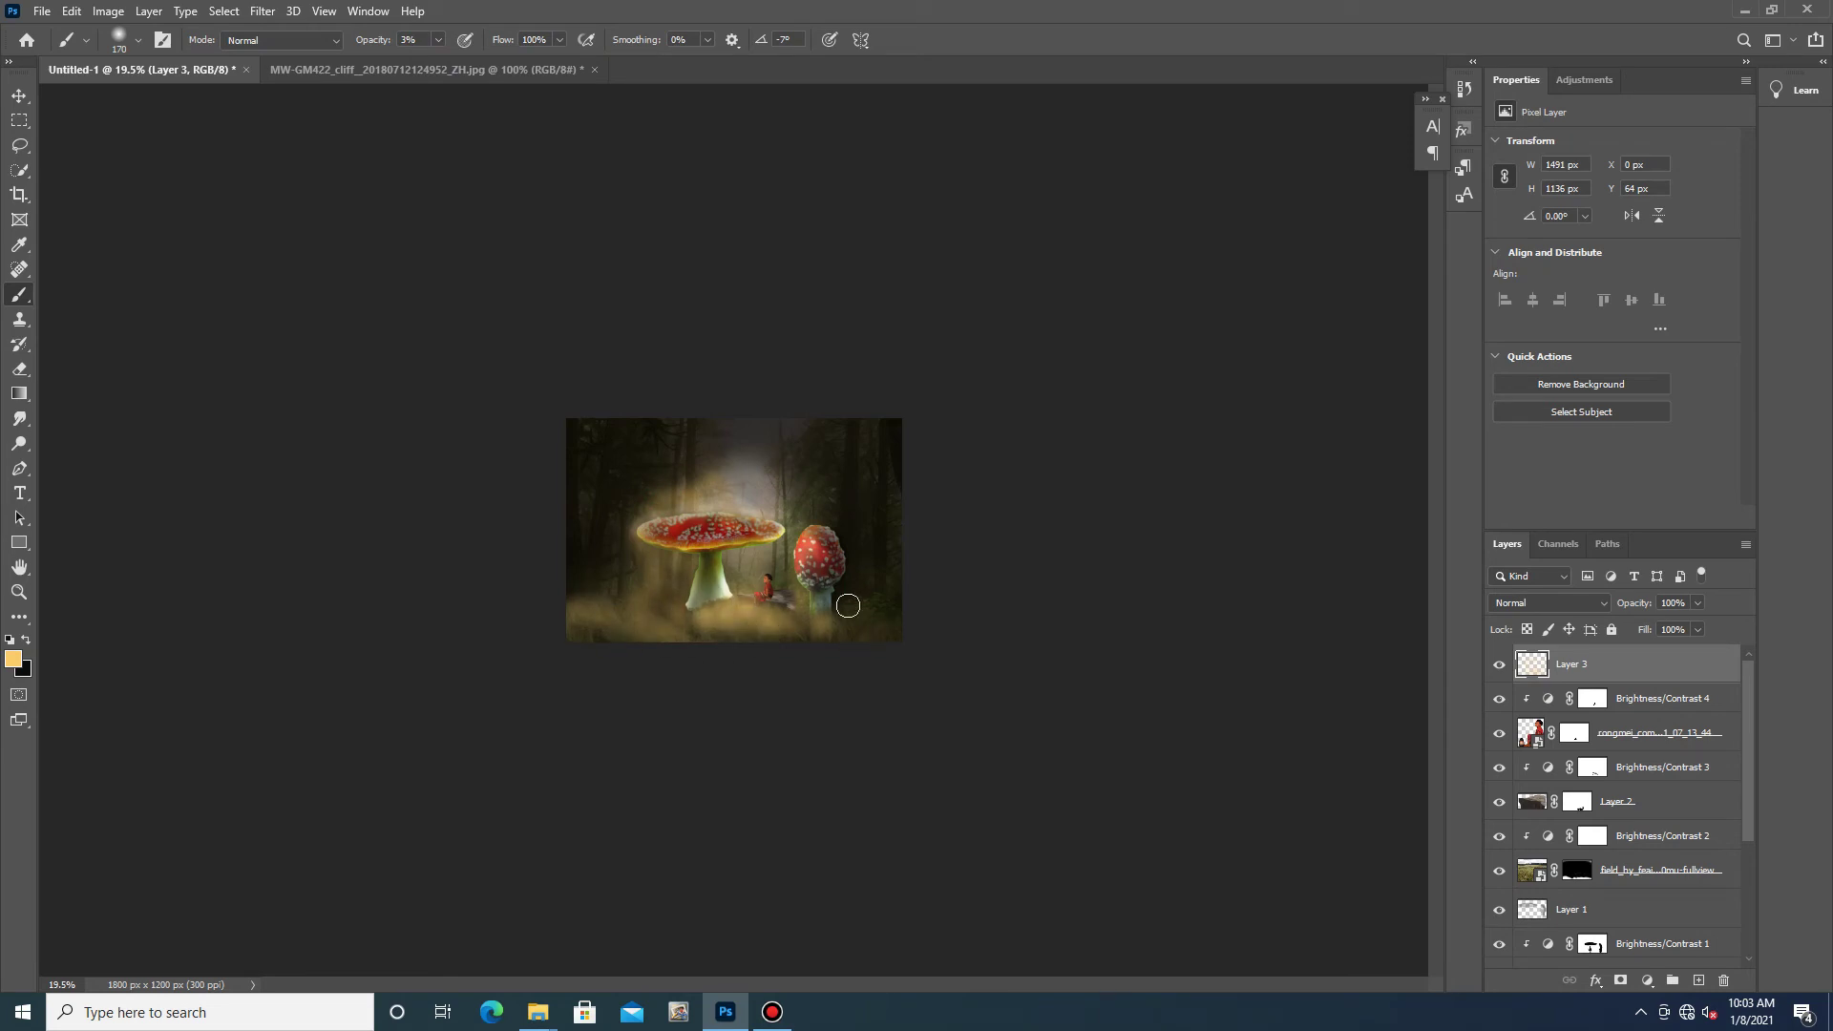
{"action": "scroll", "coordinate": [766, 623], "scroll_direction": "up", "scroll_amount": 6}
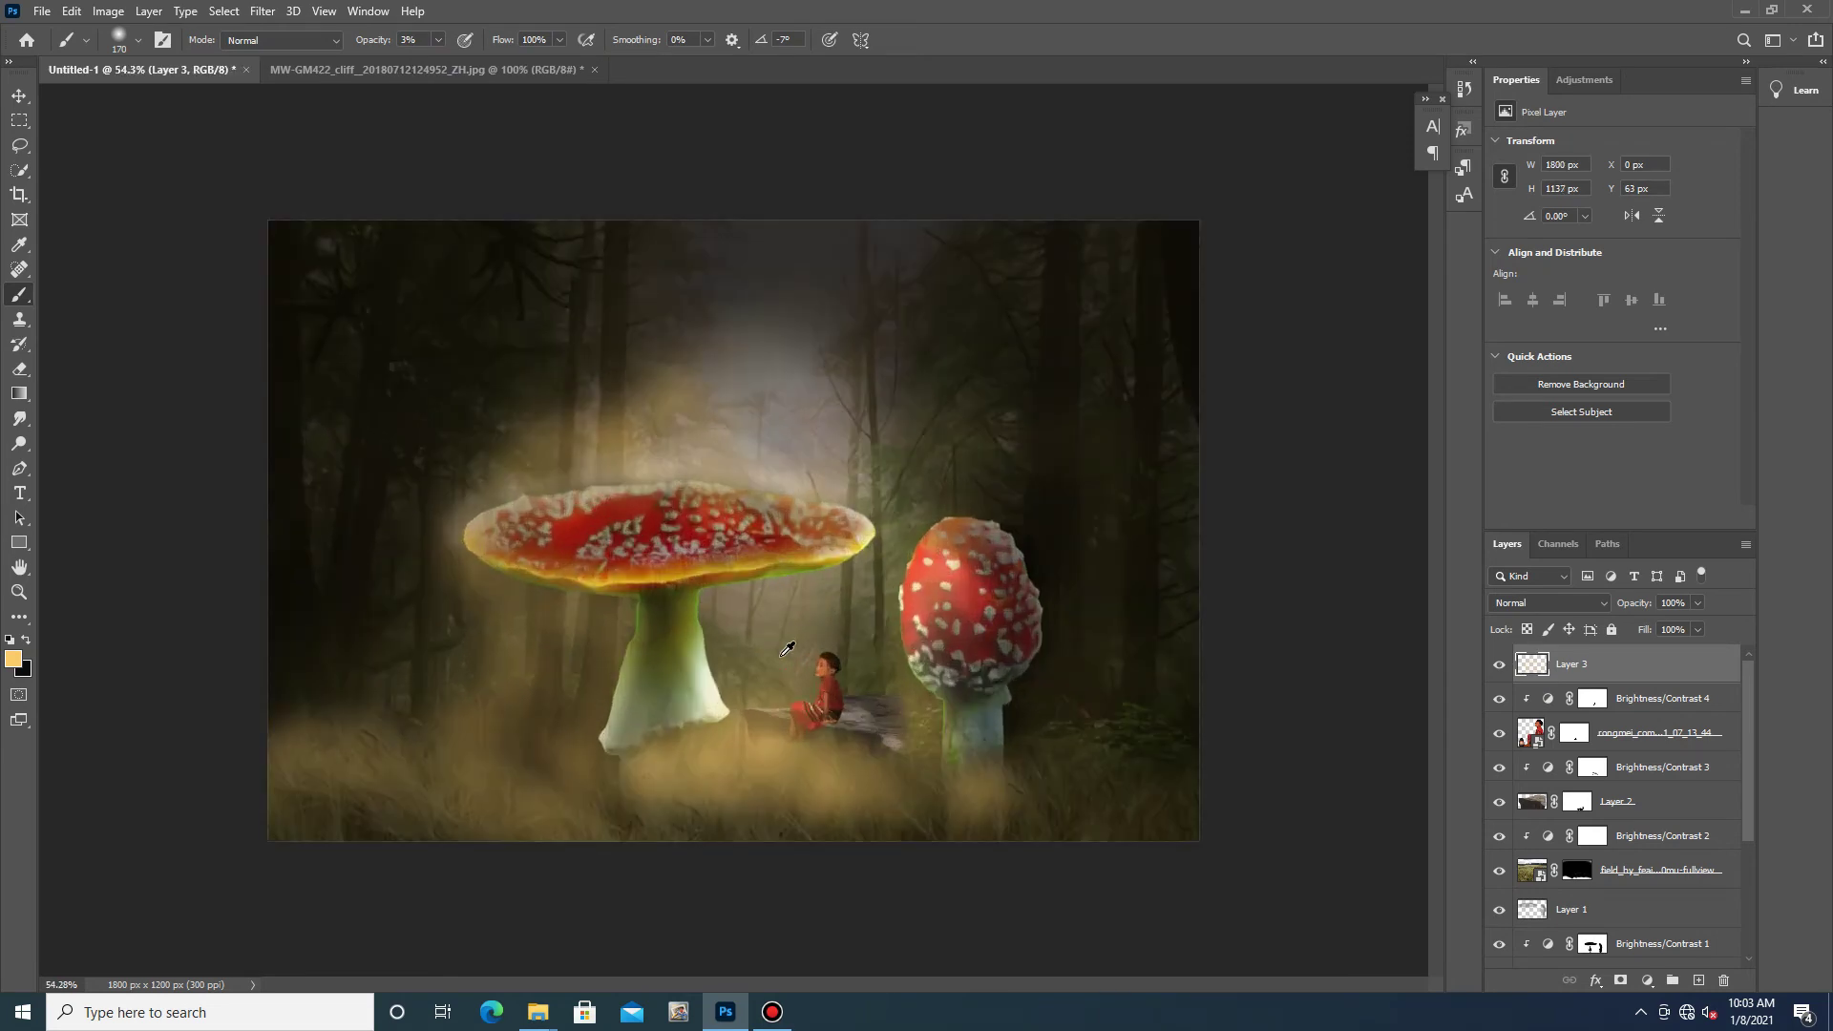
{"action": "scroll", "coordinate": [890, 729], "scroll_direction": "up", "scroll_amount": 2}
{"action": "scroll", "coordinate": [1023, 788], "scroll_direction": "up", "scroll_amount": 2}
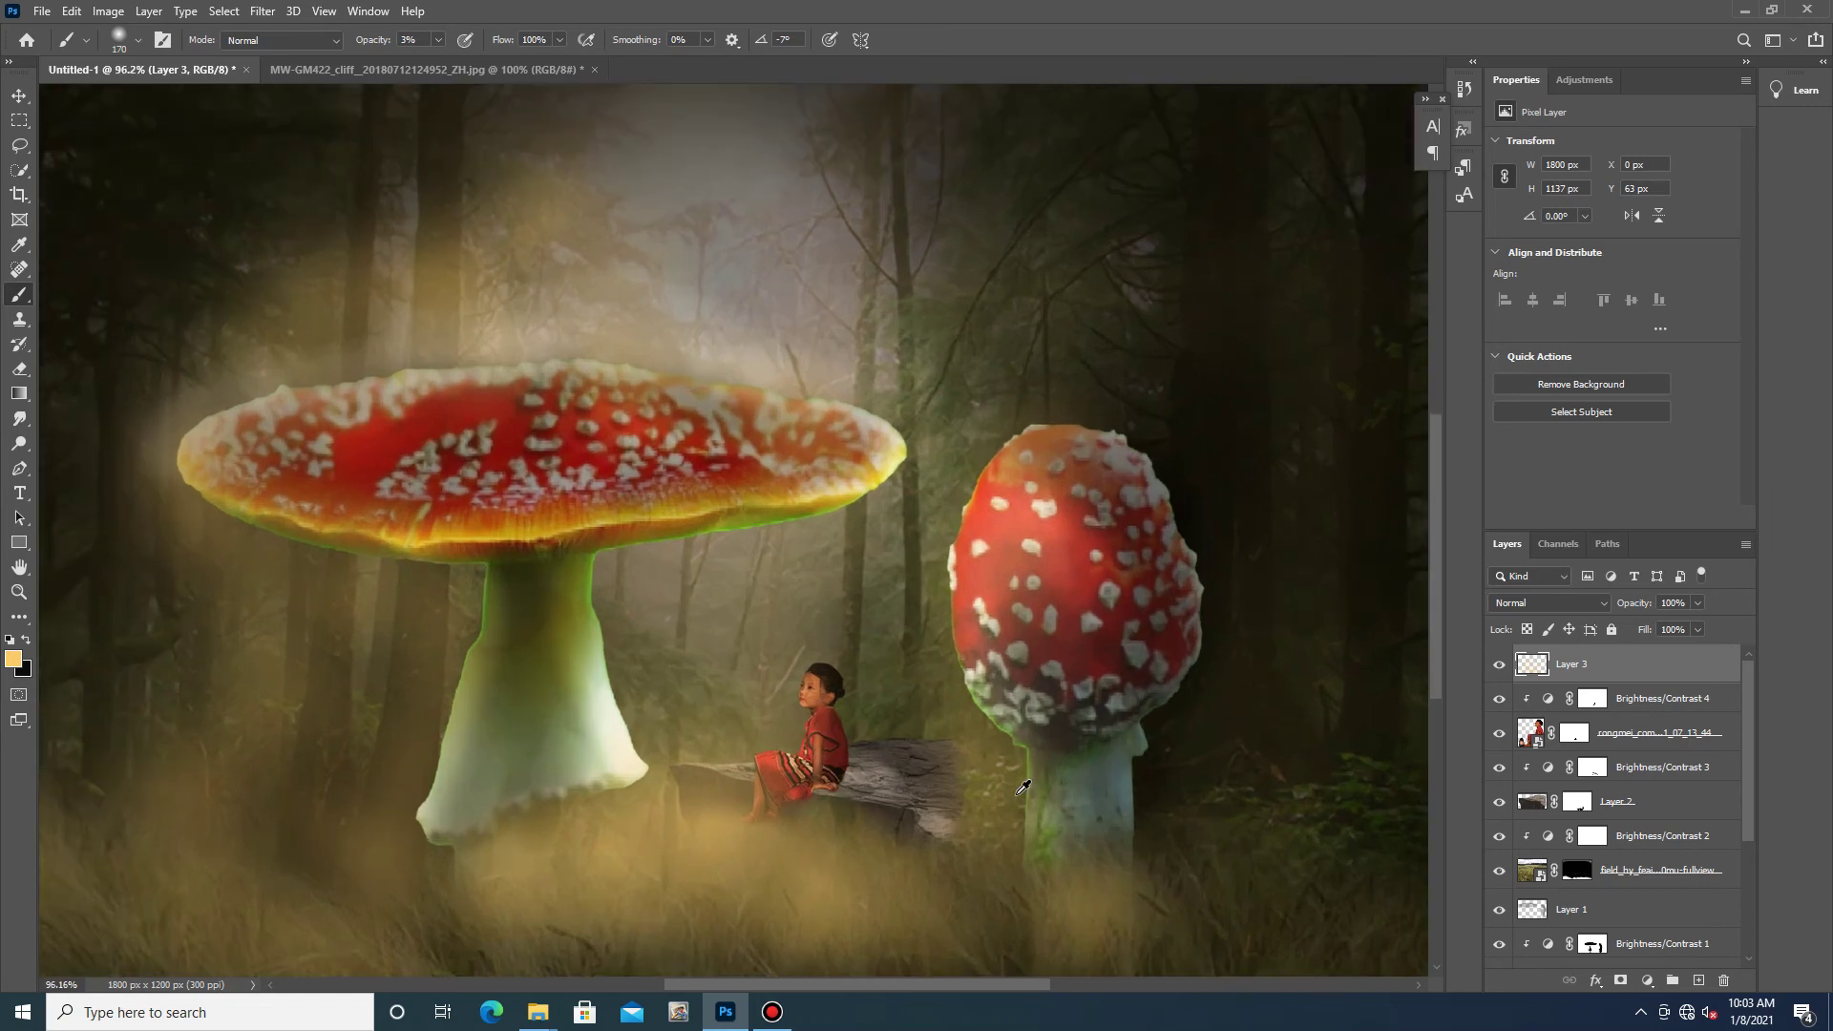
{"action": "scroll", "coordinate": [1022, 787], "scroll_direction": "down", "scroll_amount": 4}
{"action": "scroll", "coordinate": [1023, 787], "scroll_direction": "down", "scroll_amount": 2}
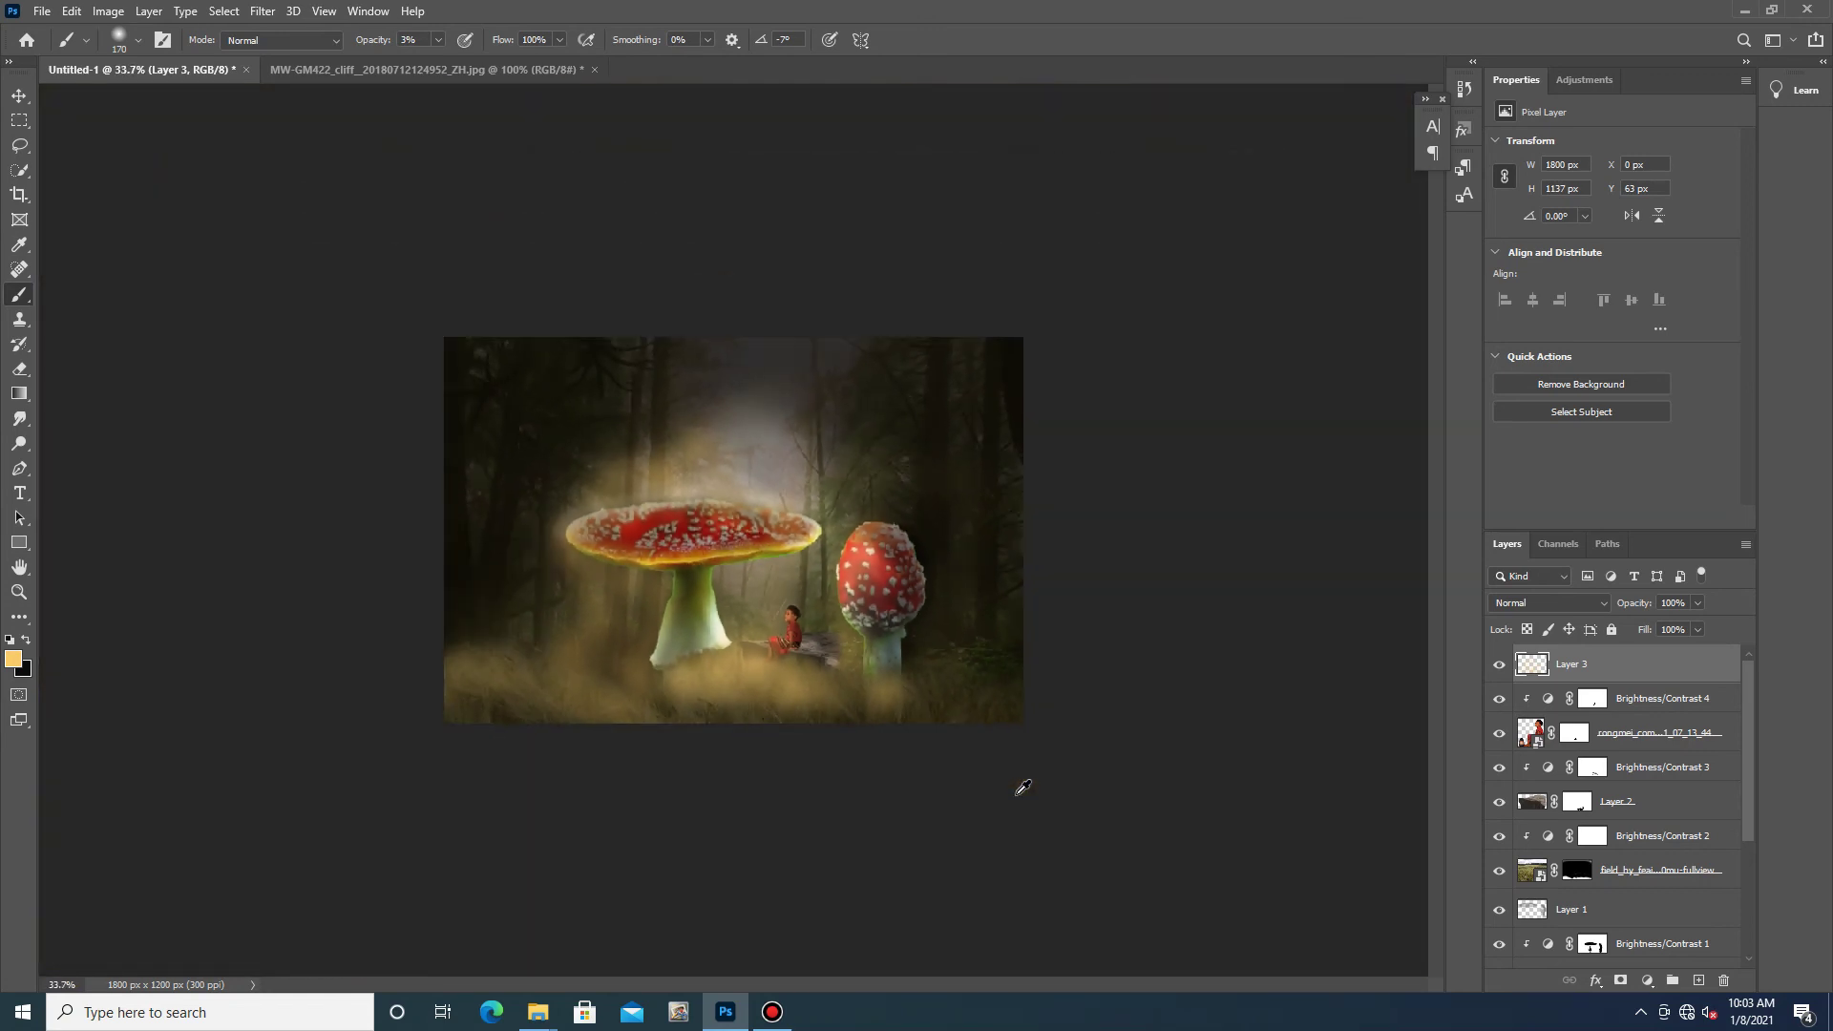
{"action": "scroll", "coordinate": [1583, 879], "scroll_direction": "down", "scroll_amount": 3}
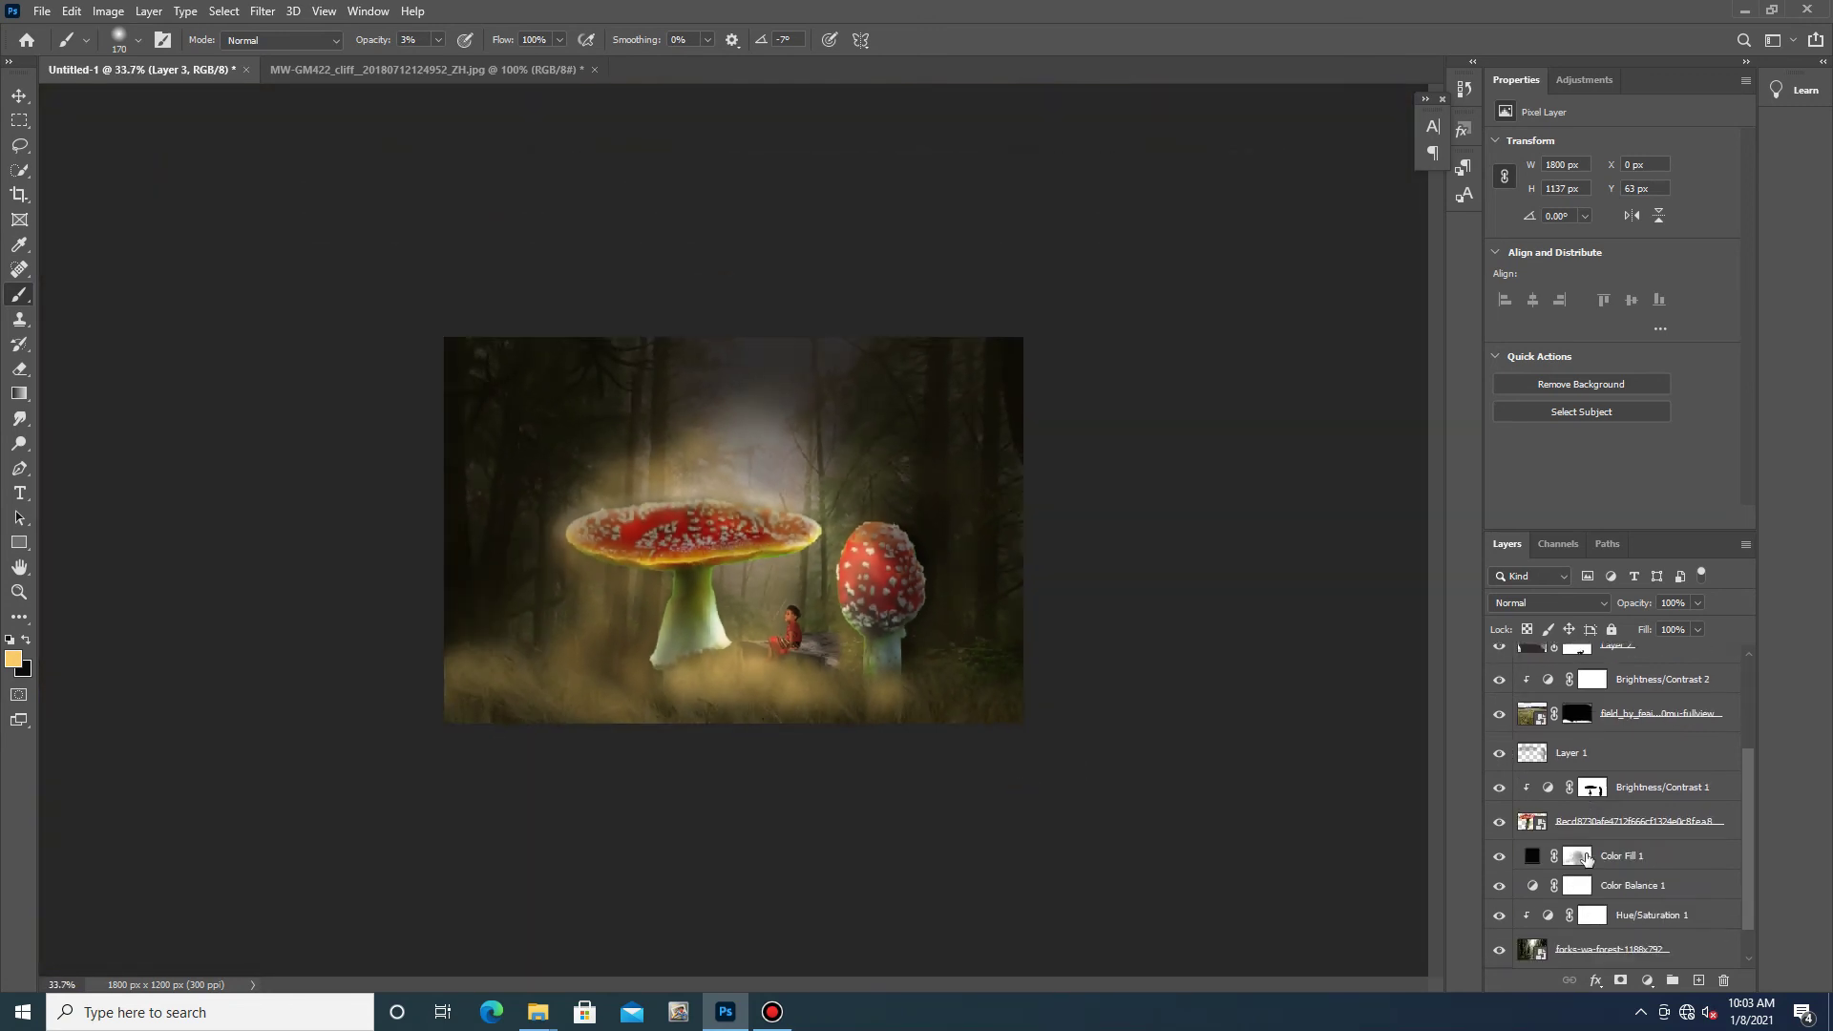
- Paint black at 13% on the Color Fill 1 mask over and around the big mushroom cap
{"action": "left_click", "coordinate": [1577, 855]}
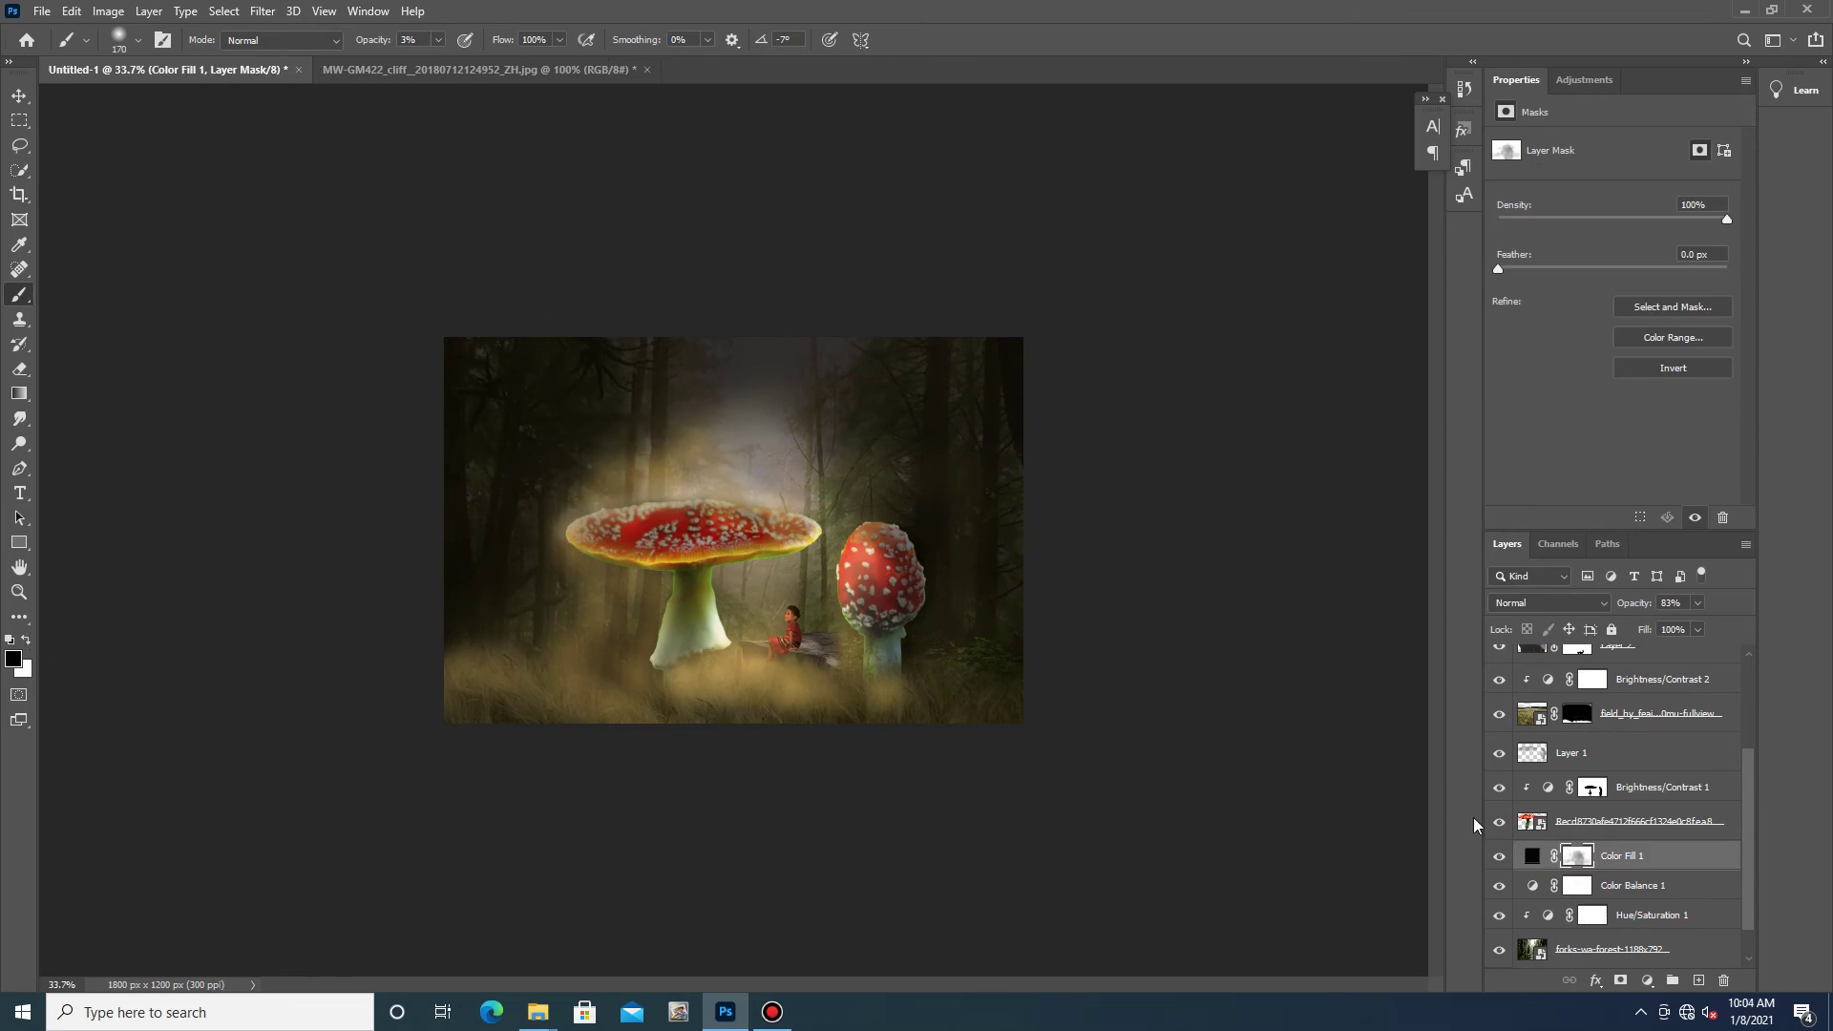
{"action": "scroll", "coordinate": [1585, 821], "scroll_direction": "down", "scroll_amount": 1}
{"action": "left_click_drag", "start_coordinate": [446, 43], "coordinate": [448, 67]}
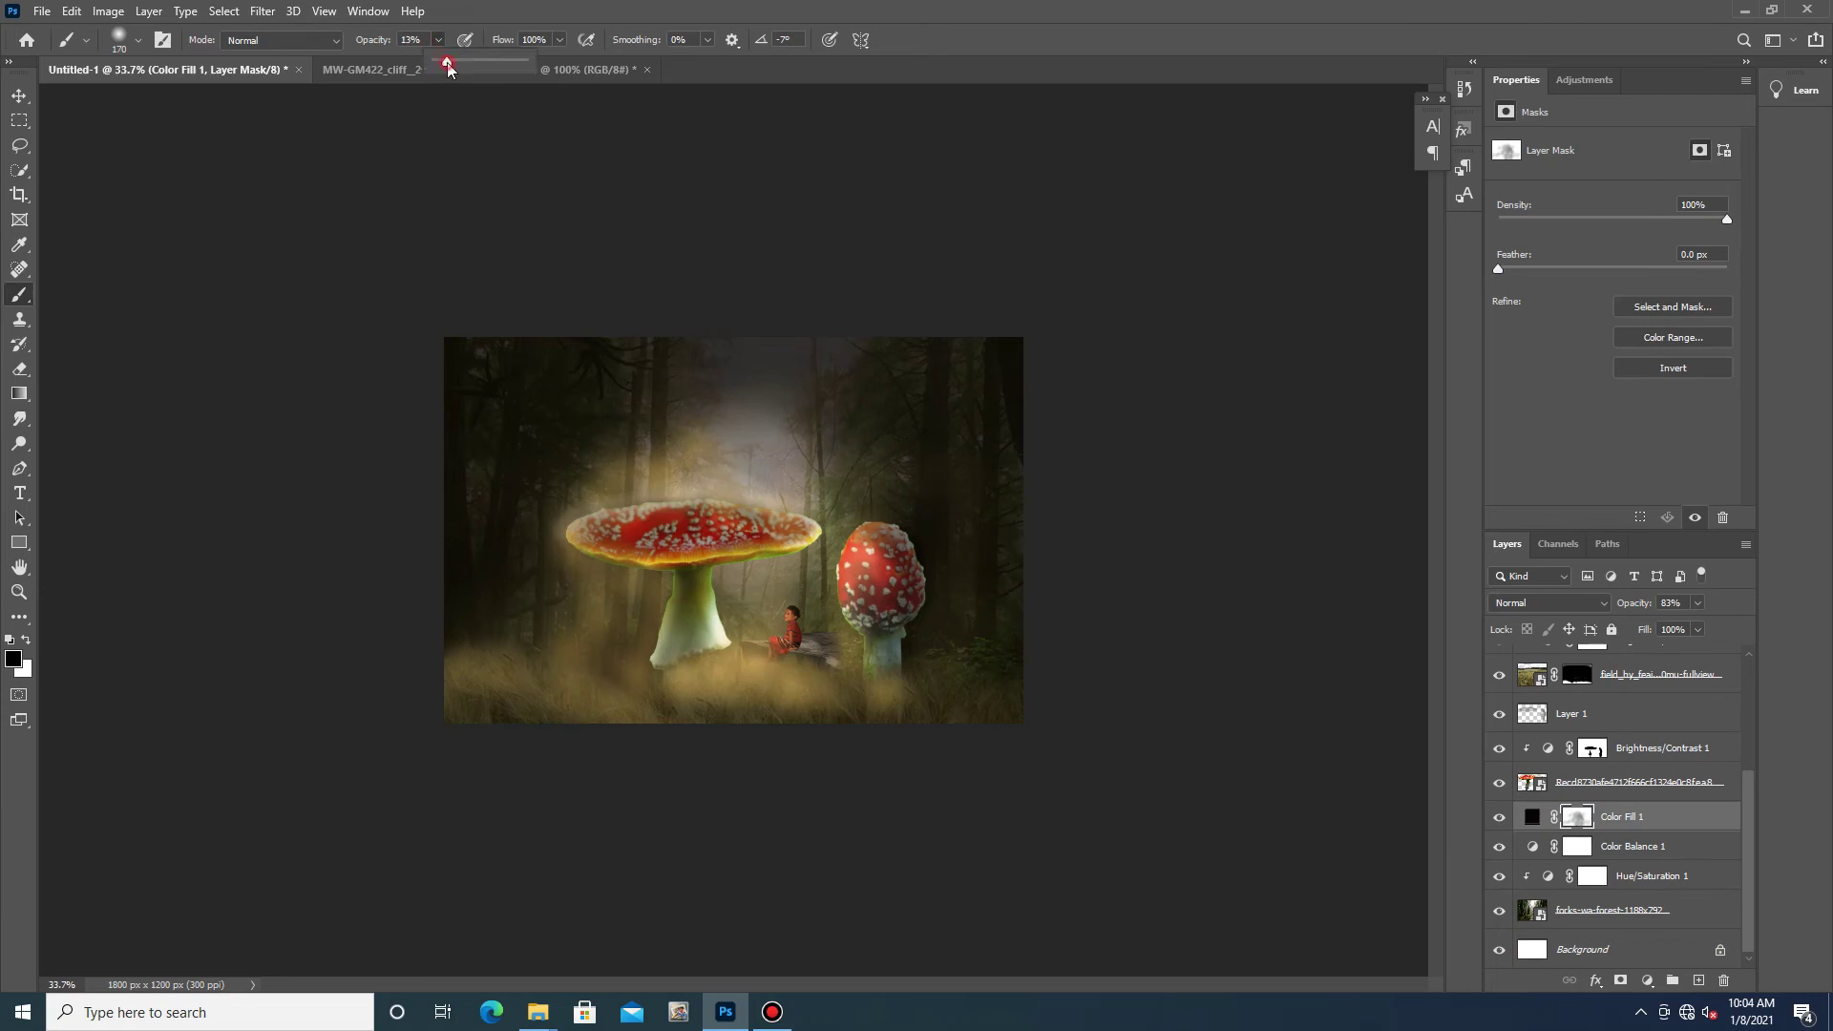
{"action": "left_click_drag", "start_coordinate": [704, 417], "coordinate": [614, 483]}
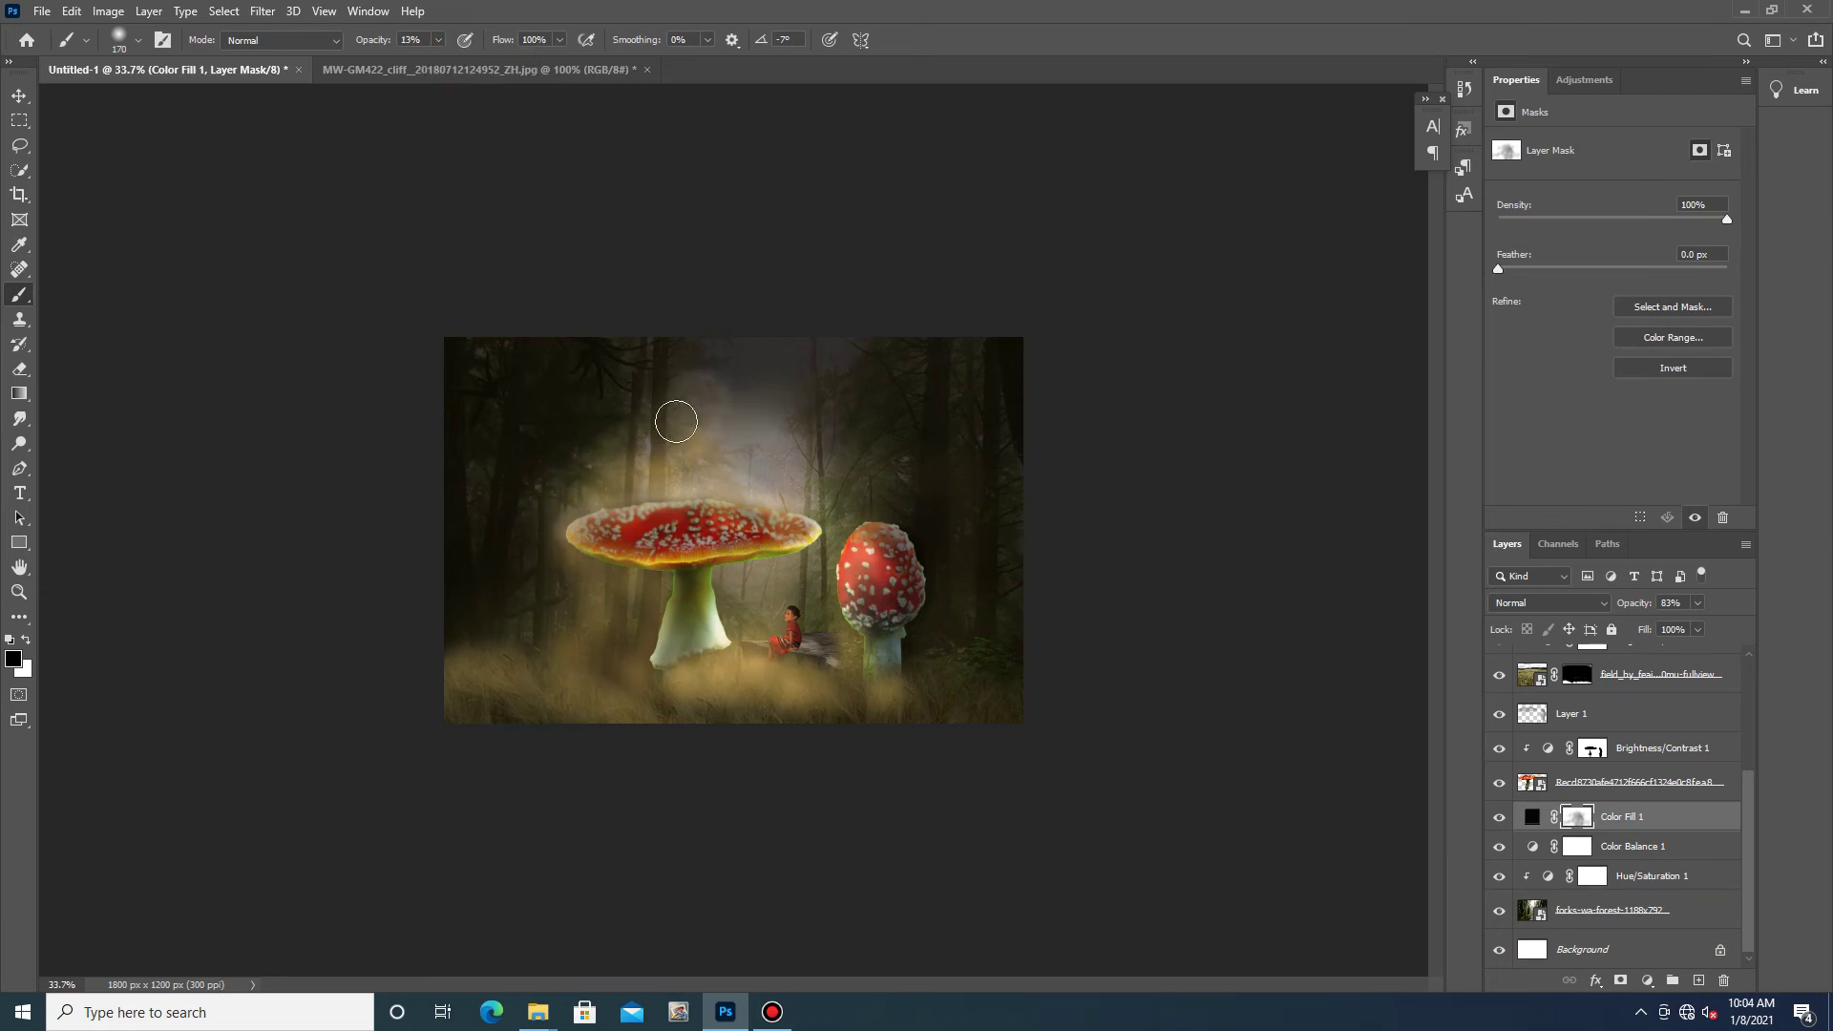
{"action": "mouse_move", "coordinate": [688, 434]}
{"action": "left_mouse_down"}
{"action": "mouse_move", "coordinate": [734, 344]}
{"action": "mouse_move", "coordinate": [830, 497]}
{"action": "left_mouse_up"}
{"action": "left_click_drag", "start_coordinate": [816, 581], "coordinate": [735, 586]}
{"action": "left_click_drag", "start_coordinate": [676, 441], "coordinate": [582, 444]}
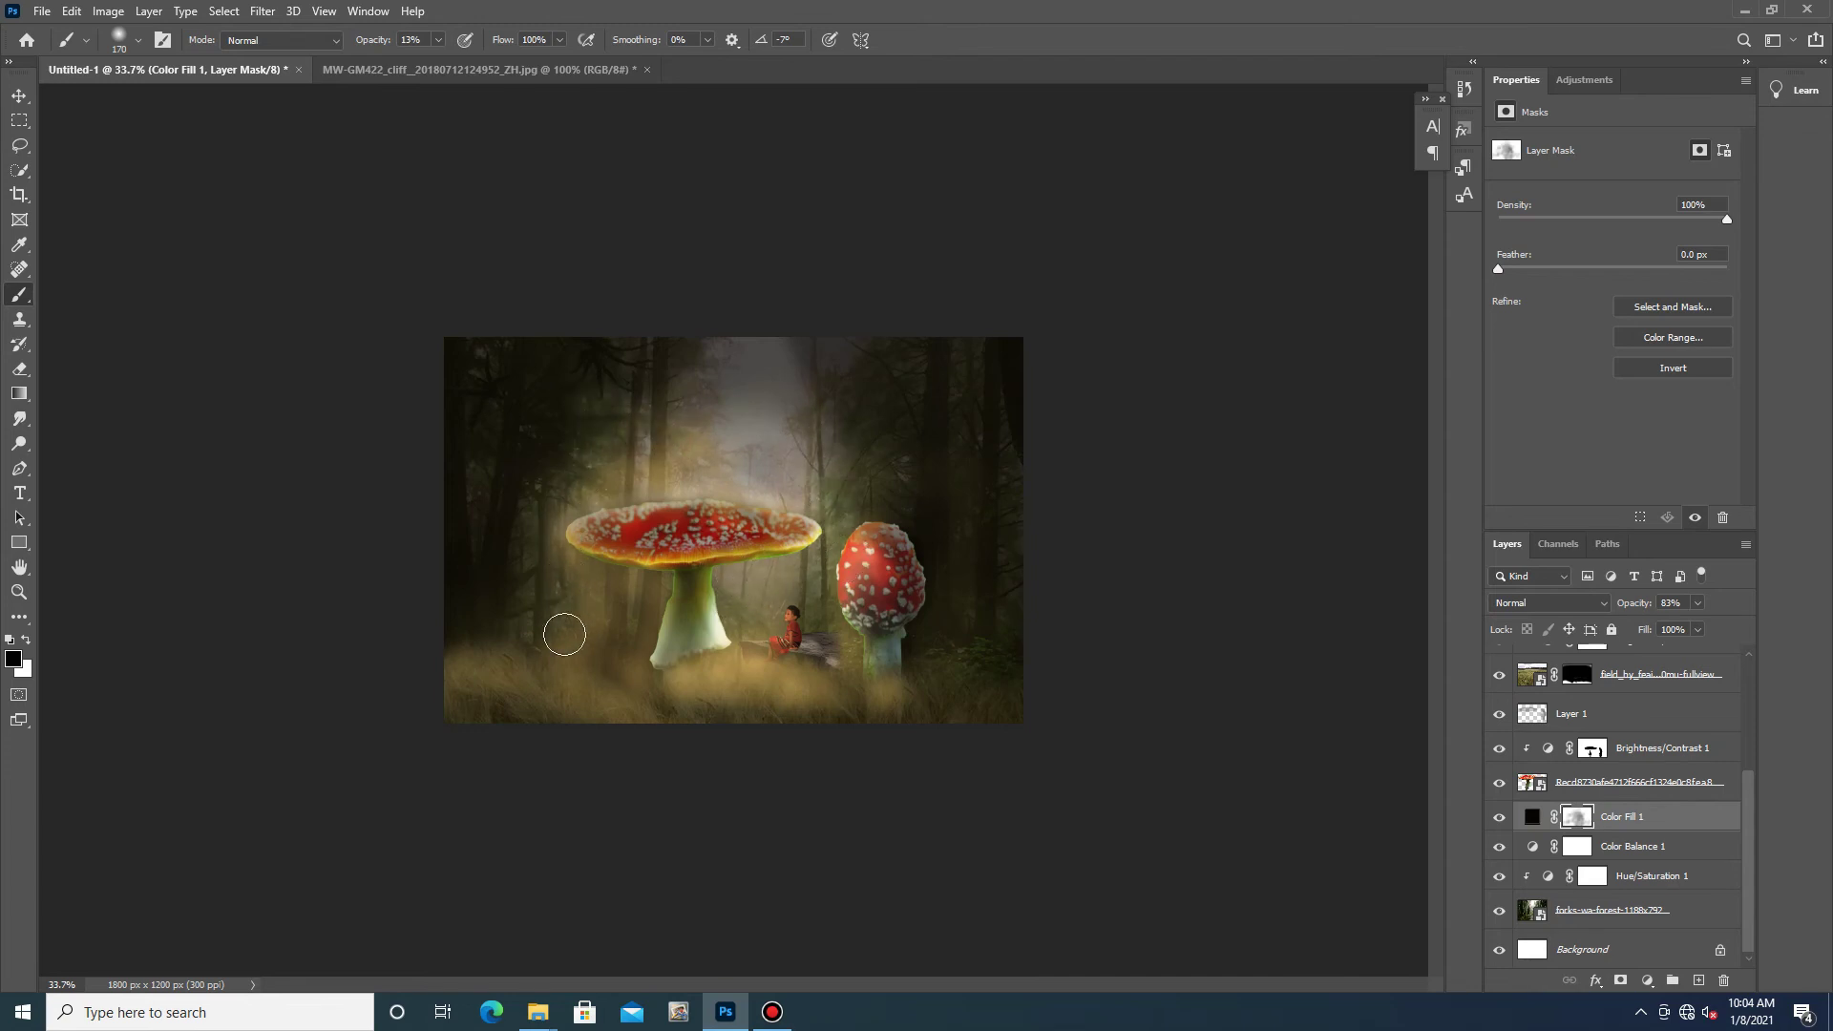
- Paint white at 5% to slightly re-darken the upper-left forest and top edge
{"action": "left_click", "coordinate": [28, 638]}
{"action": "left_click", "coordinate": [440, 42]}
{"action": "left_click", "coordinate": [760, 355]}
{"action": "left_click_drag", "start_coordinate": [700, 372], "coordinate": [587, 459]}
{"action": "left_click_drag", "start_coordinate": [840, 445], "coordinate": [794, 341]}
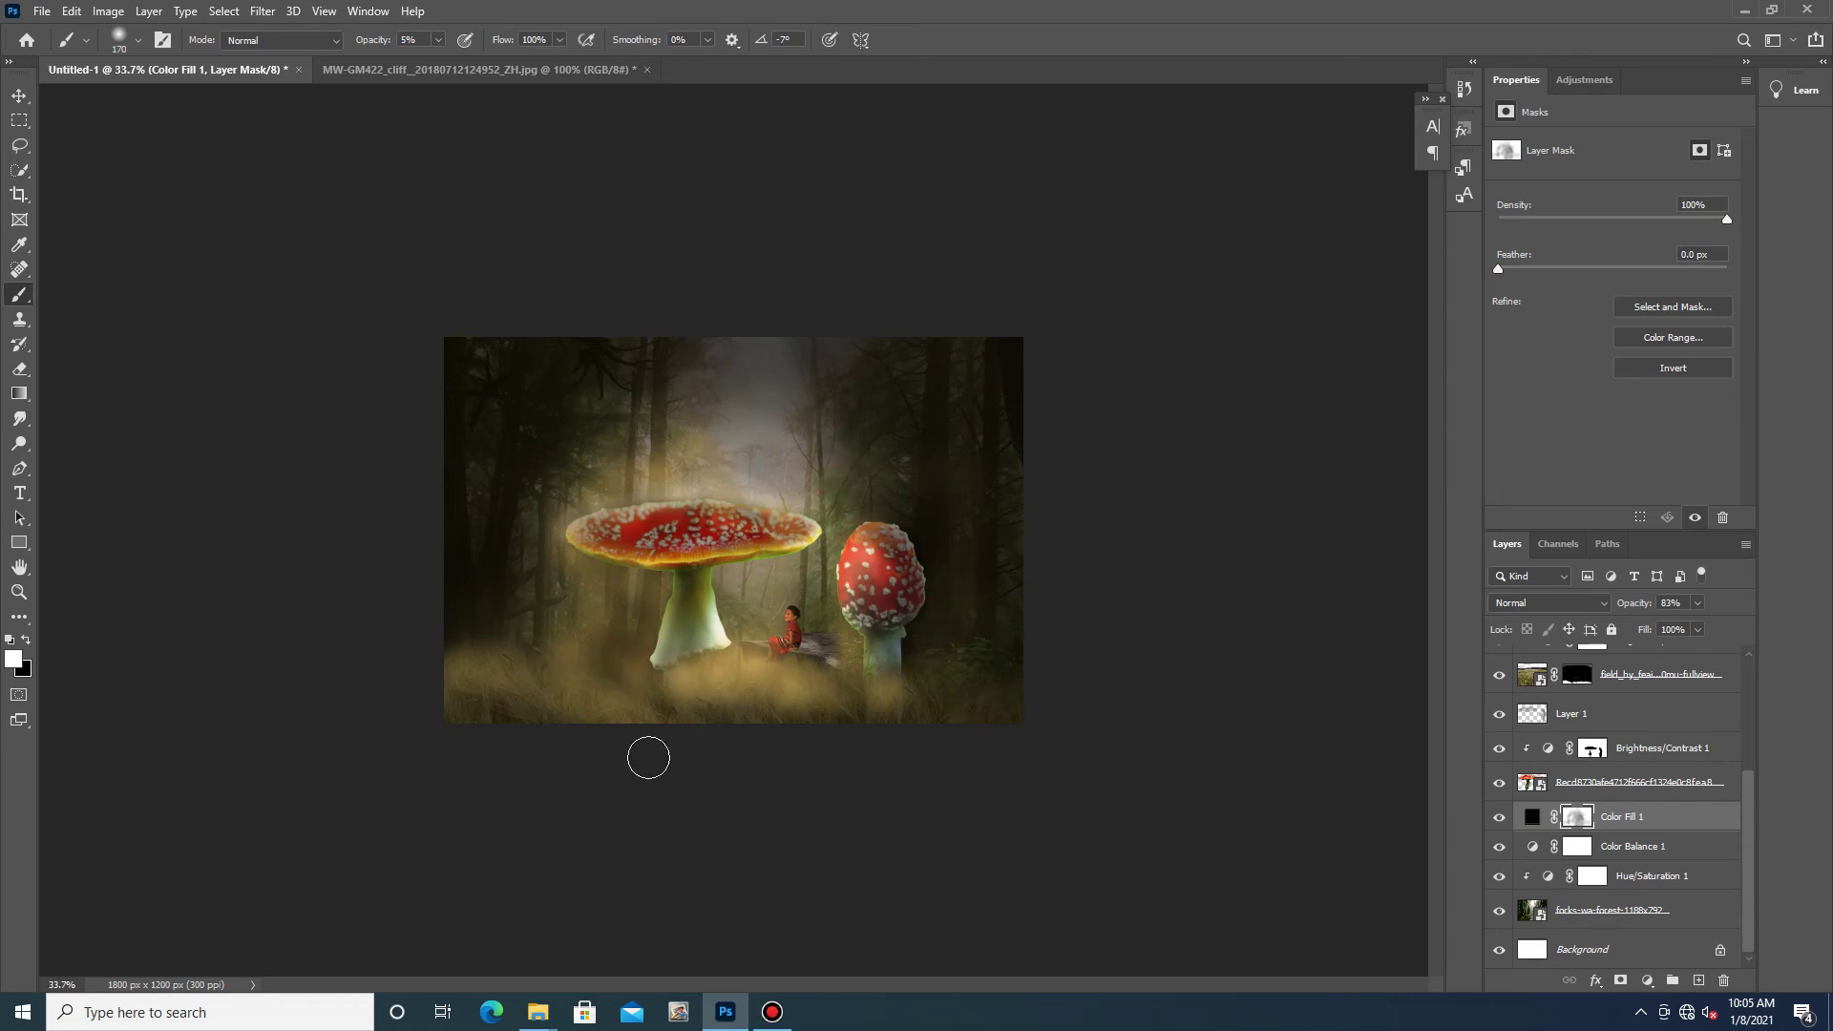
- Select the mushroom smart object layer in the Layers panel
{"action": "scroll", "coordinate": [840, 673], "scroll_direction": "up", "scroll_amount": 2}
{"action": "scroll", "coordinate": [859, 697], "scroll_direction": "down", "scroll_amount": 3}
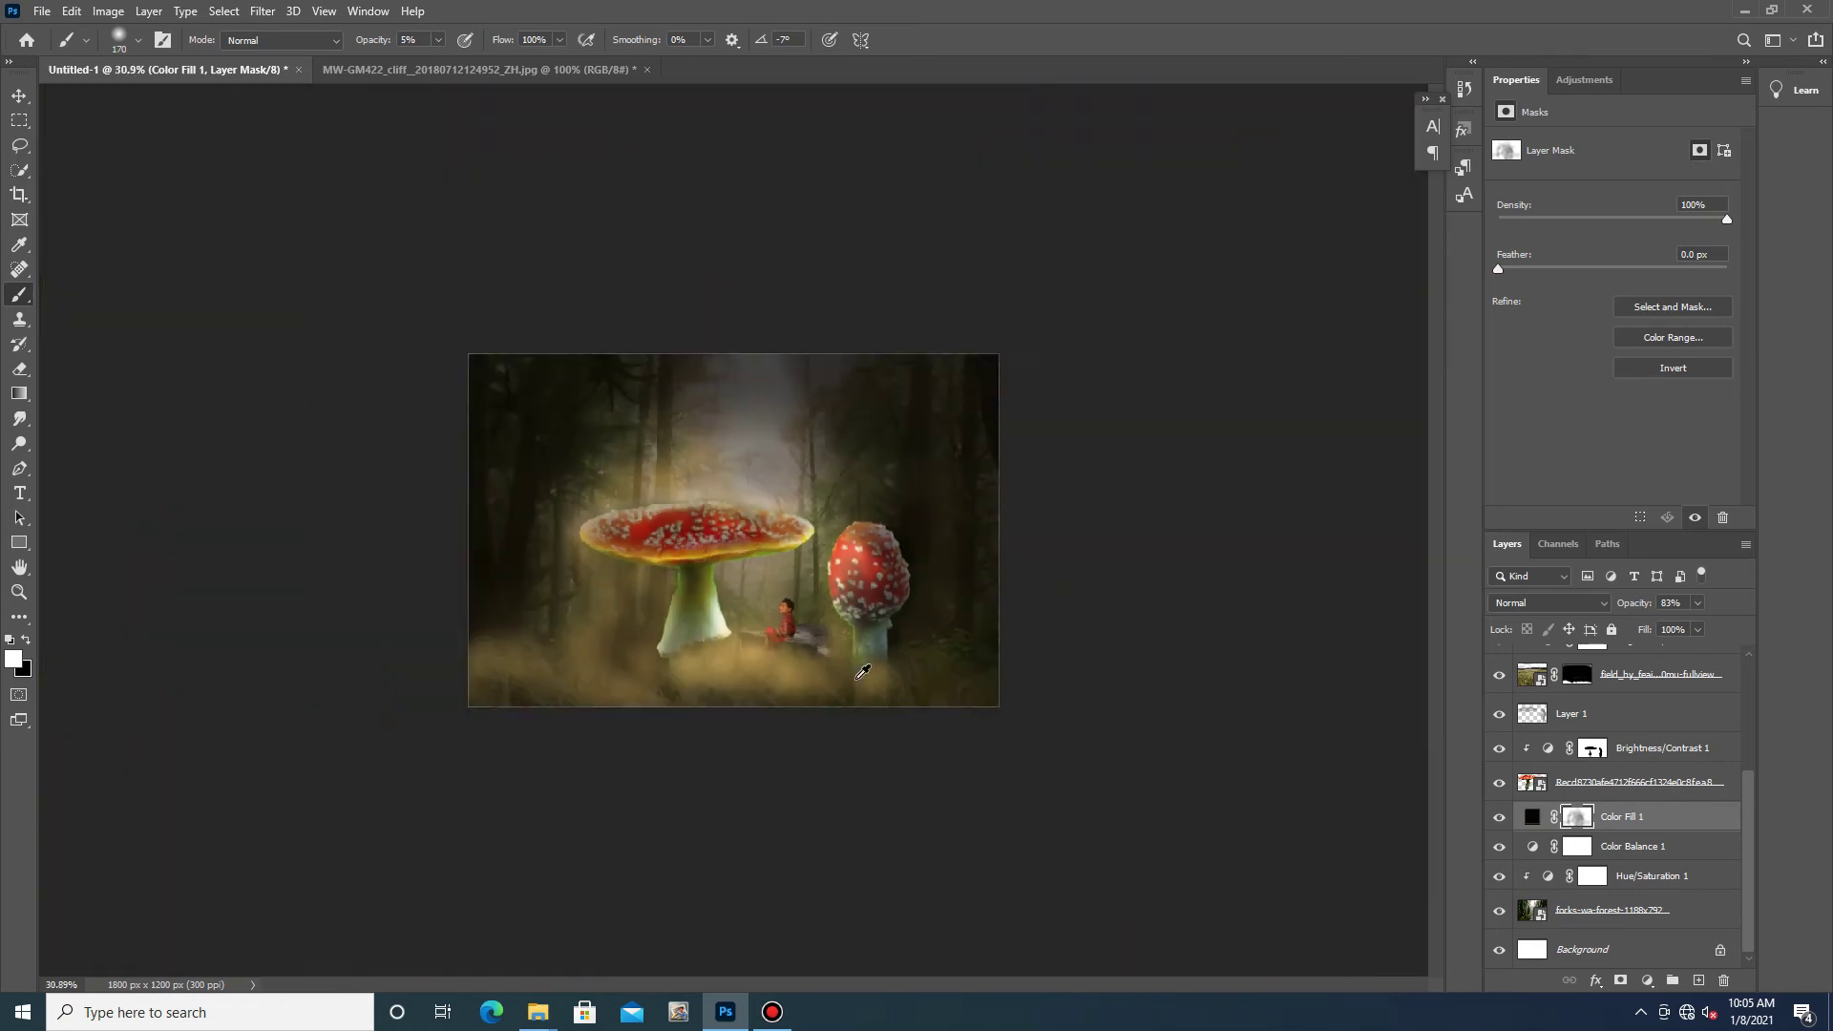
{"action": "scroll", "coordinate": [888, 725], "scroll_direction": "down", "scroll_amount": 2}
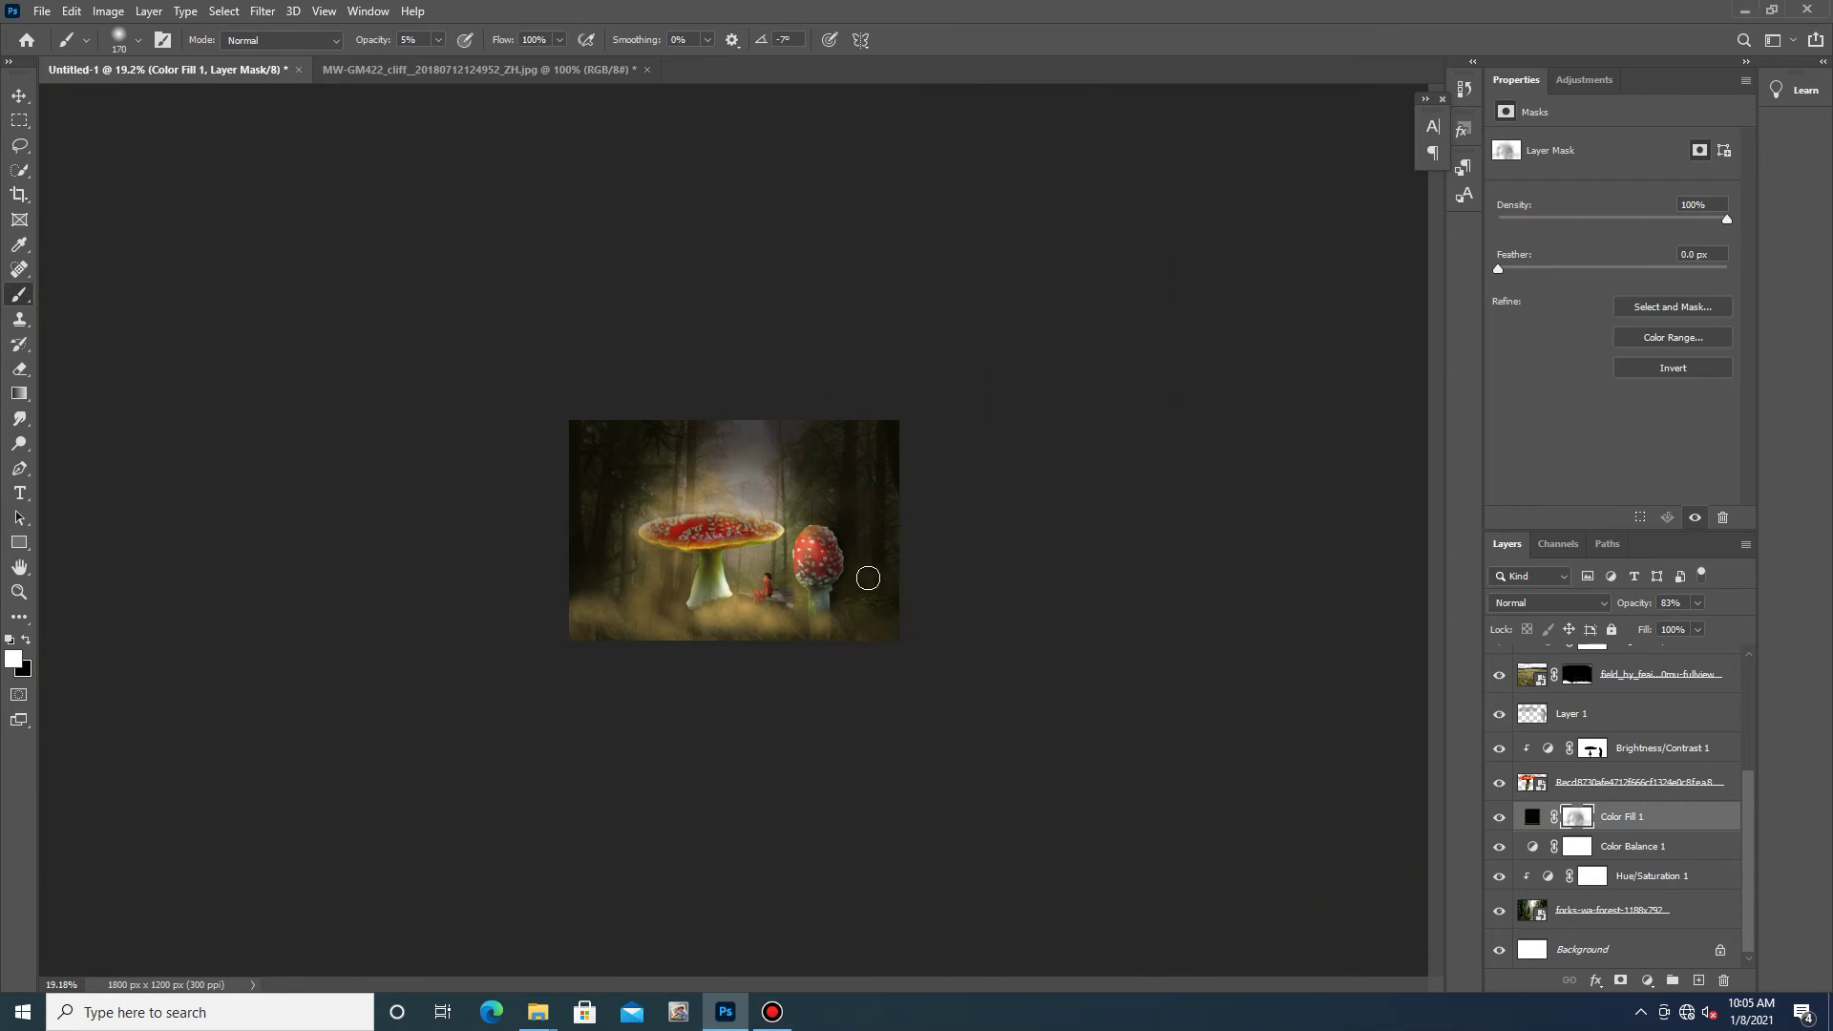
{"action": "scroll", "coordinate": [745, 557], "scroll_direction": "up", "scroll_amount": 5}
{"action": "scroll", "coordinate": [752, 552], "scroll_direction": "up", "scroll_amount": 1}
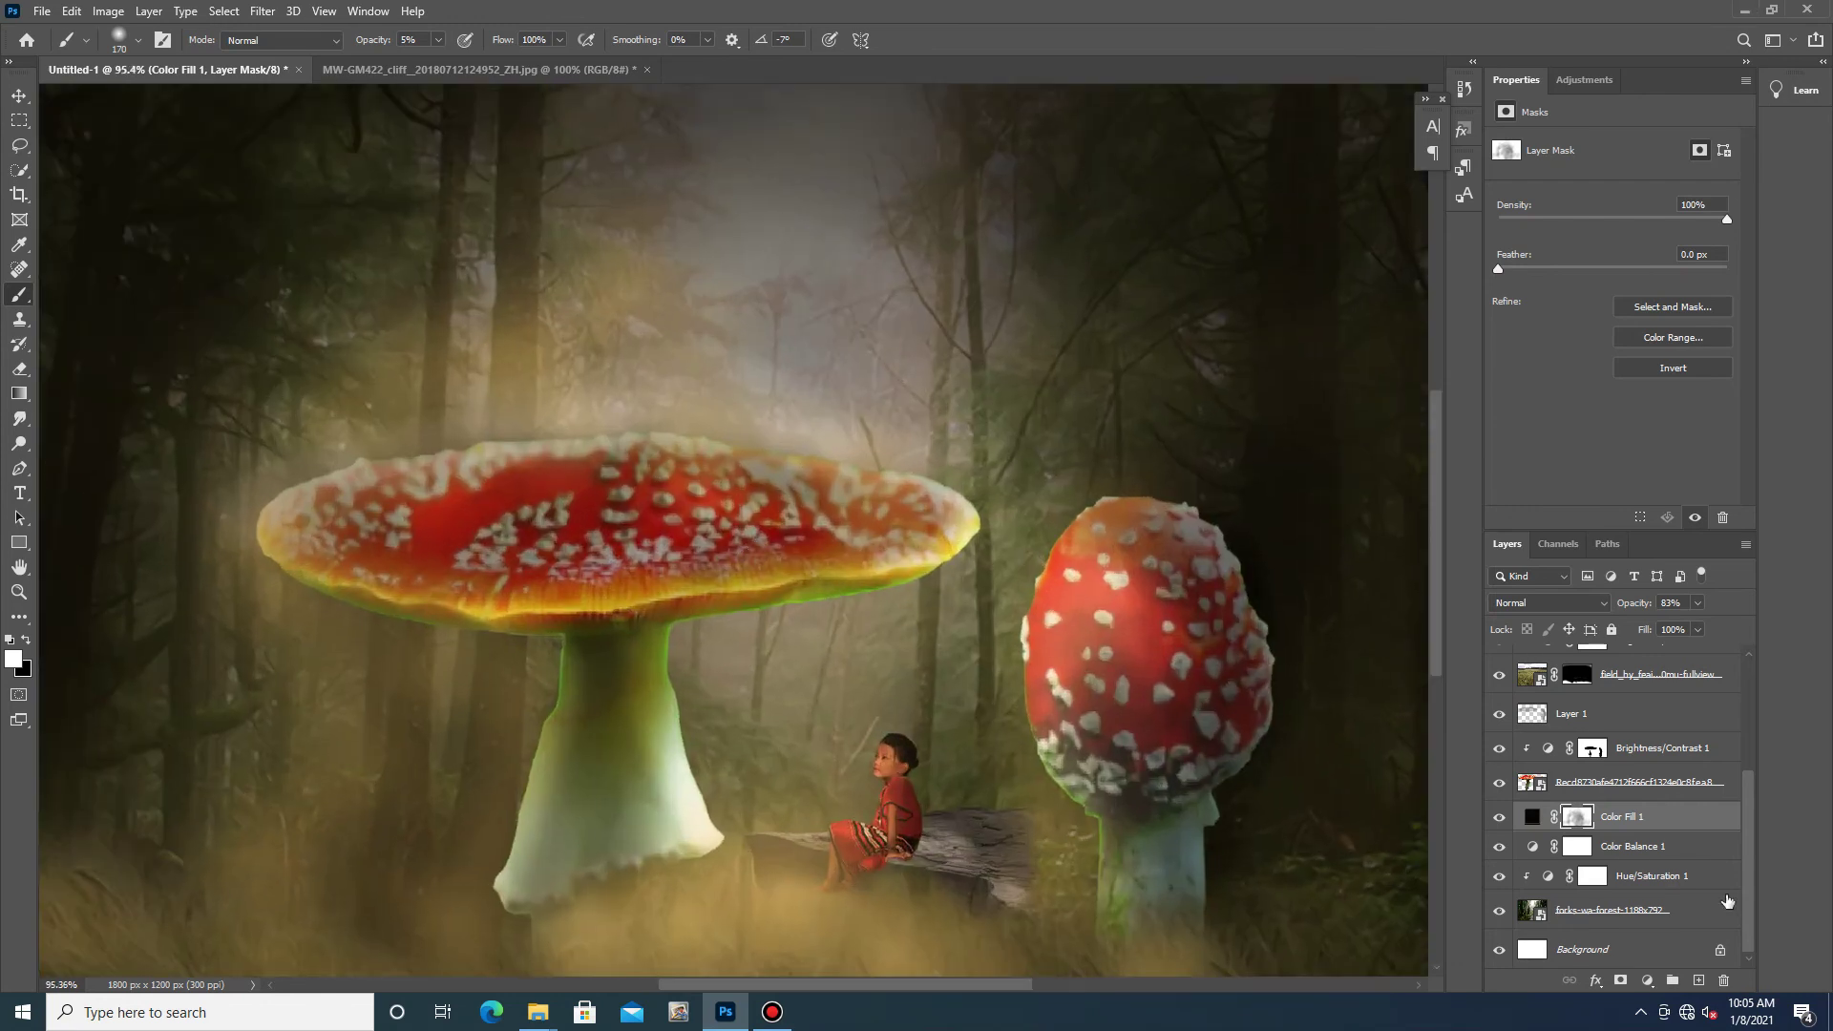
{"action": "left_click", "coordinate": [1616, 793]}
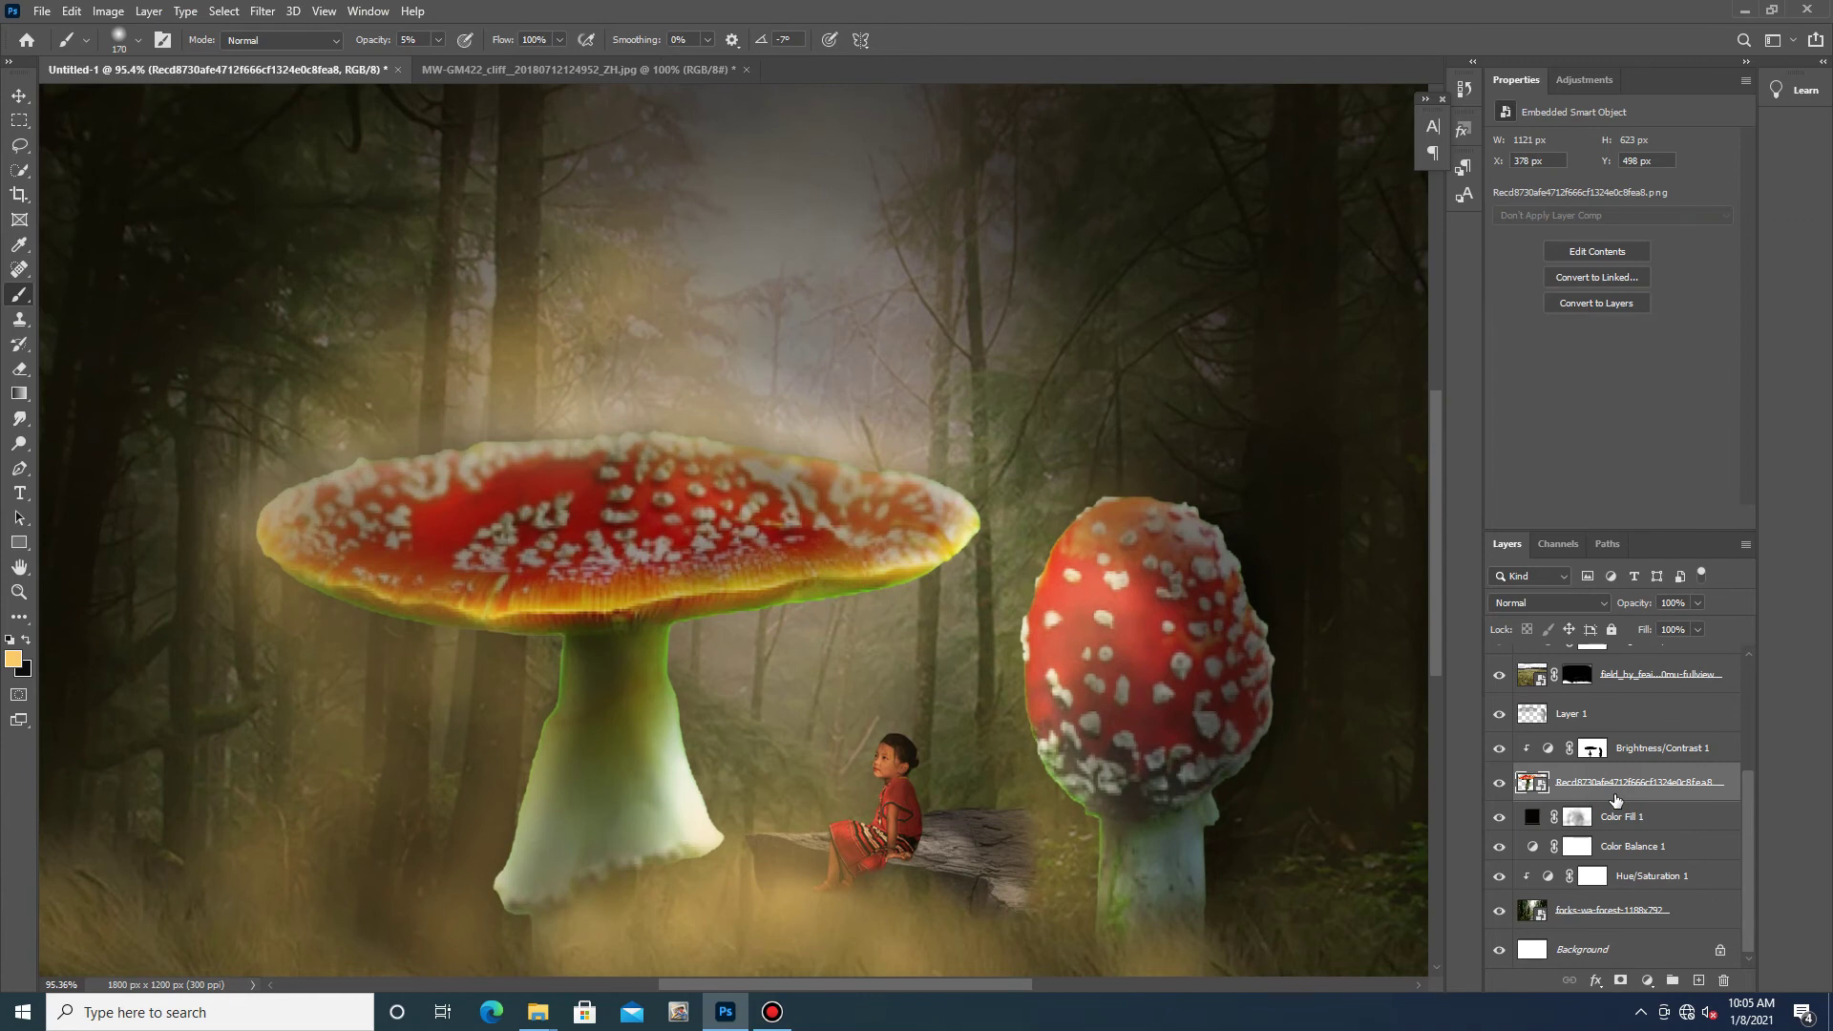
{"action": "scroll", "coordinate": [951, 823], "scroll_direction": "down", "scroll_amount": 2}
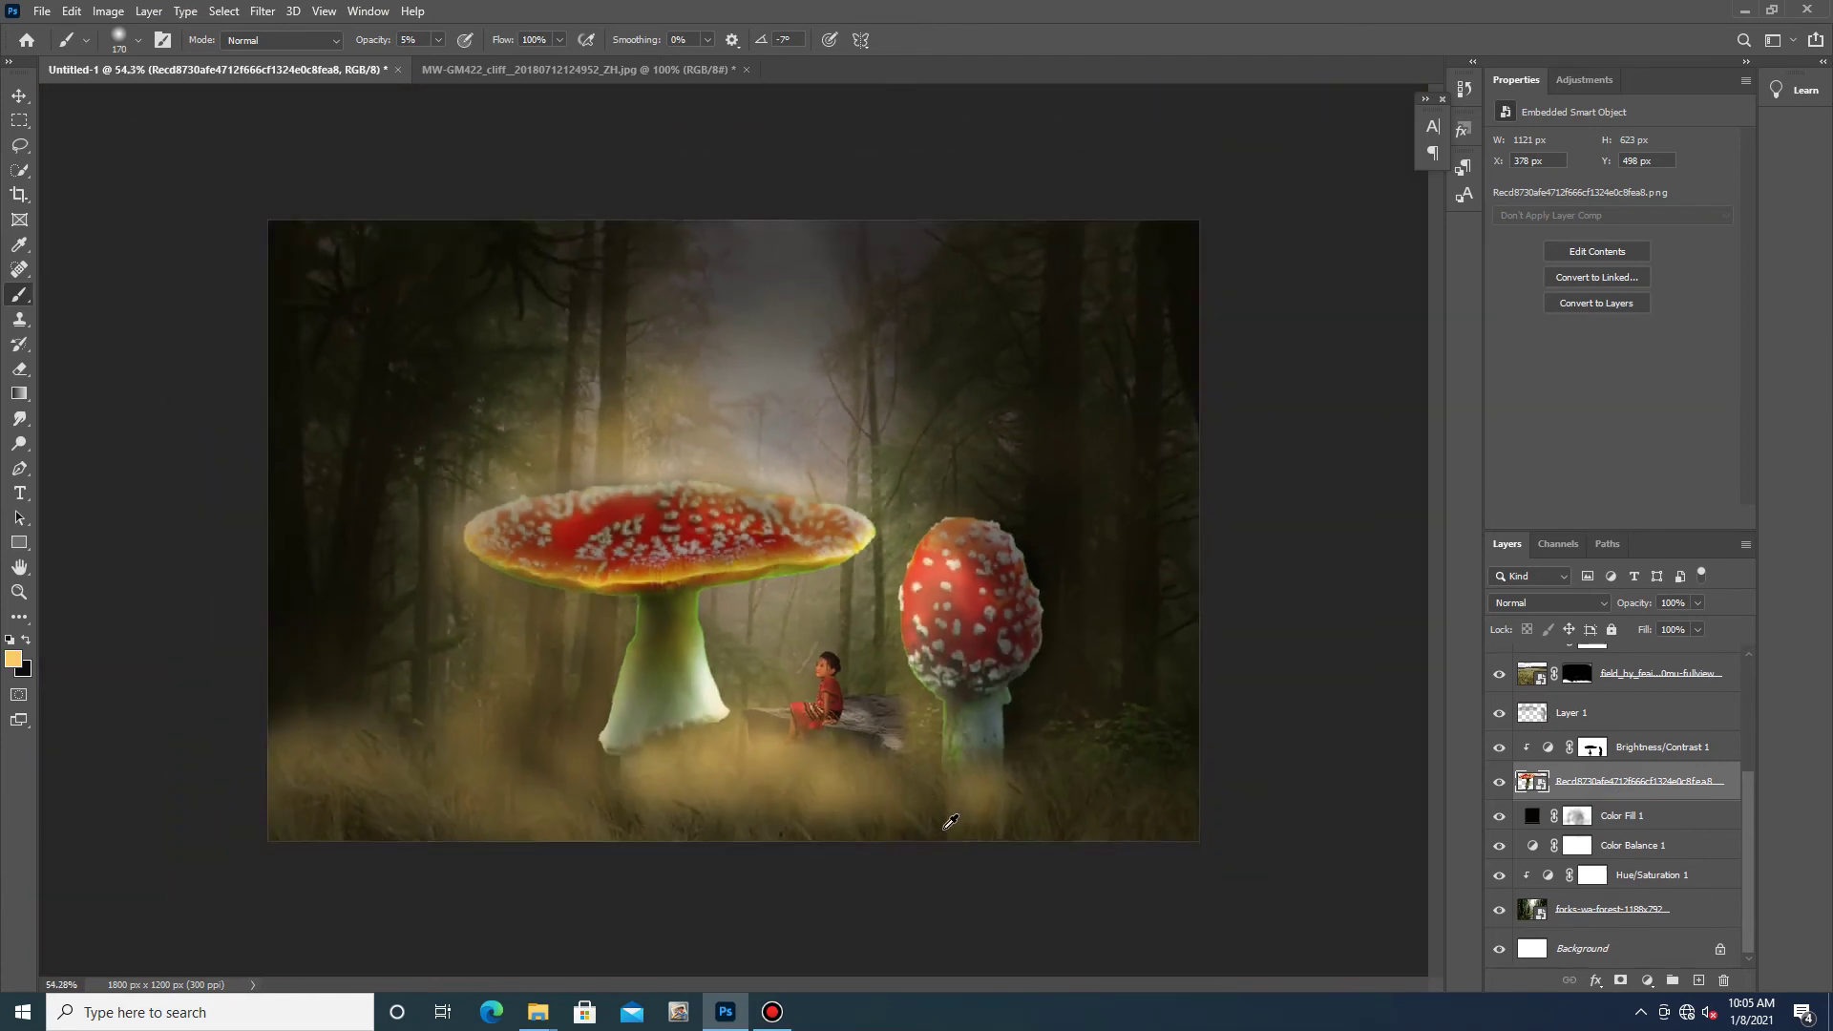
{"action": "scroll", "coordinate": [951, 823], "scroll_direction": "down", "scroll_amount": 2}
{"action": "scroll", "coordinate": [951, 823], "scroll_direction": "down", "scroll_amount": 1}
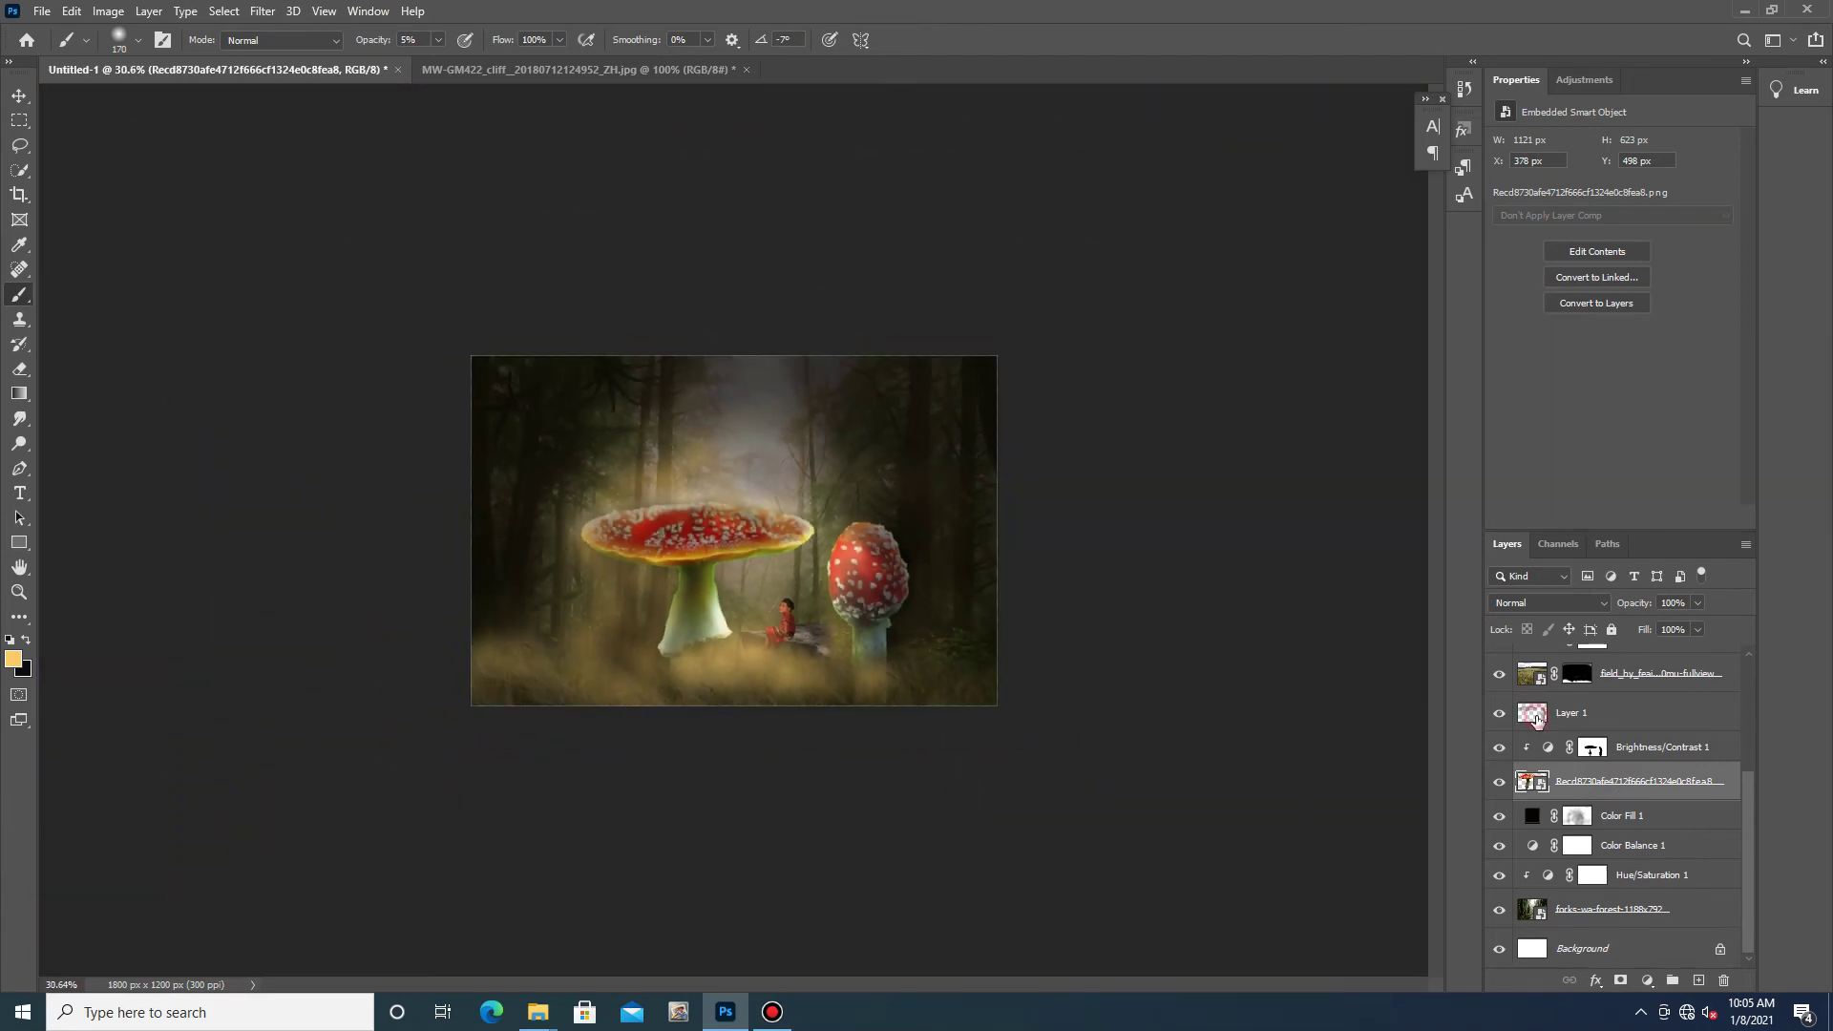
- Shade the base of the big mushroom stem into the grass with a 50 px black brush
{"action": "left_click", "coordinate": [1538, 718]}
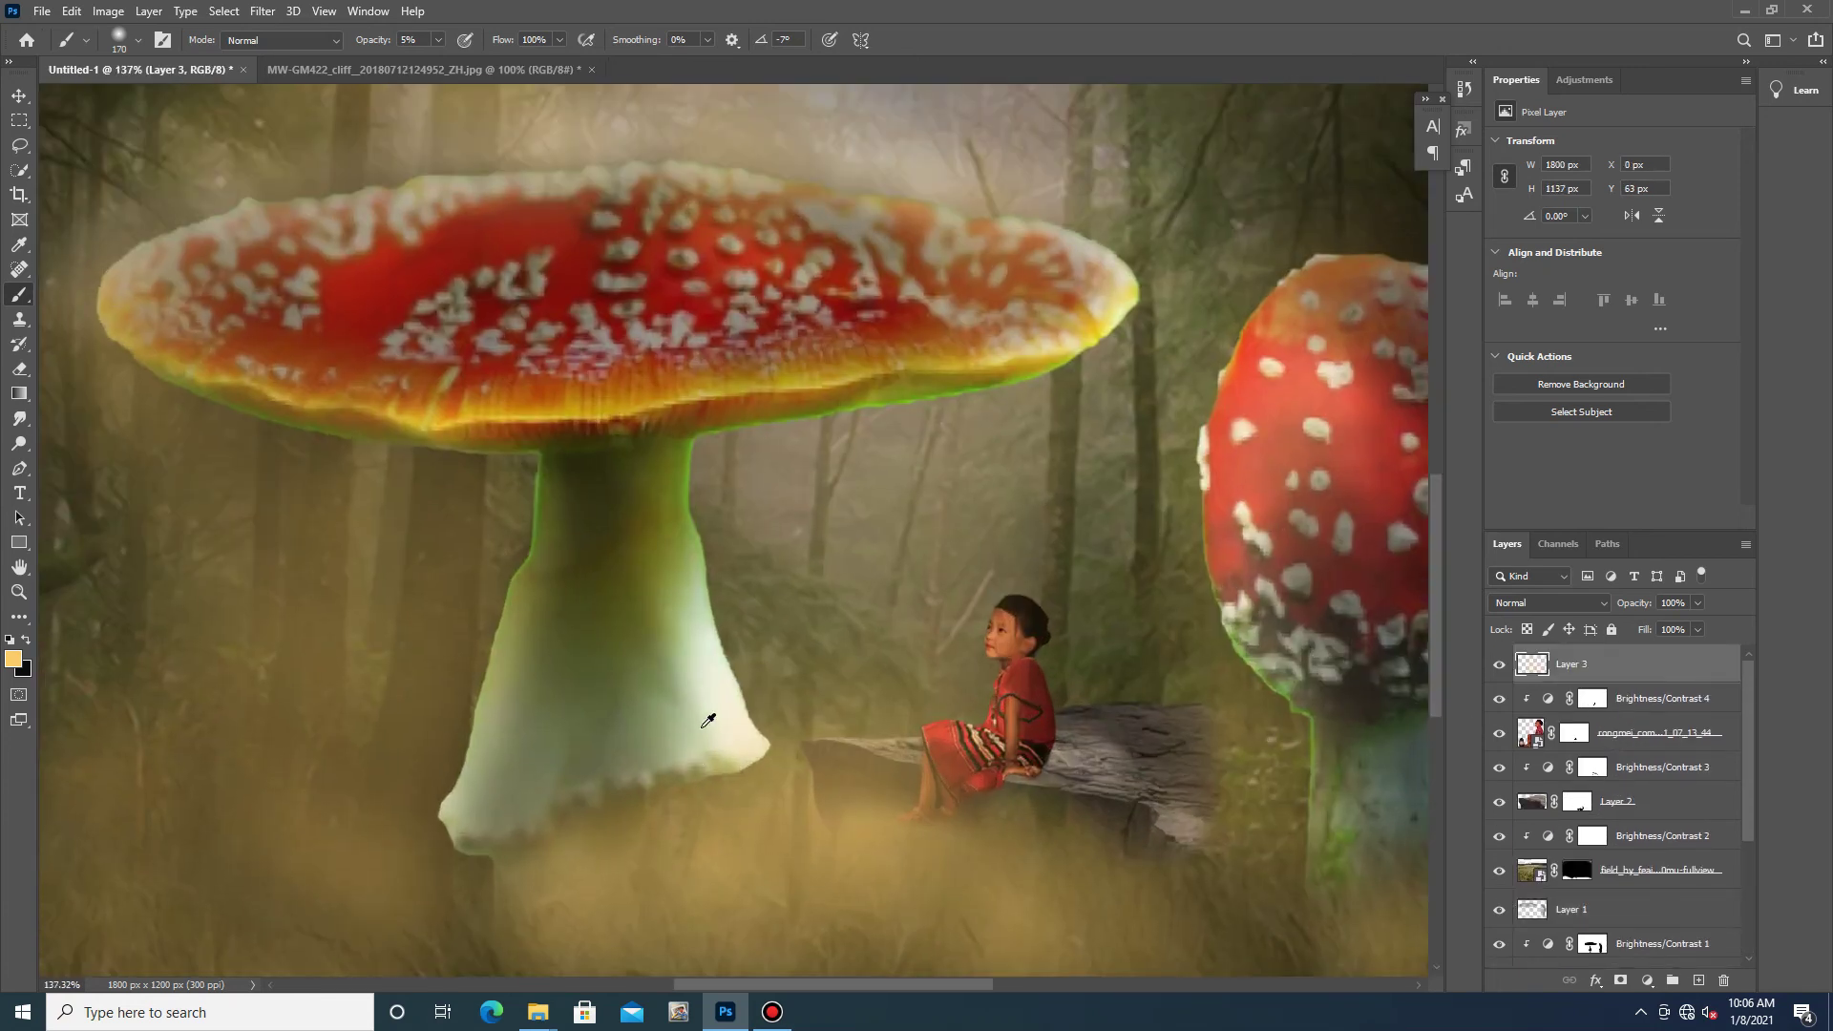
{"action": "key", "text": "x"}
{"action": "left_click_drag", "start_coordinate": [649, 375], "coordinate": [568, 398]}
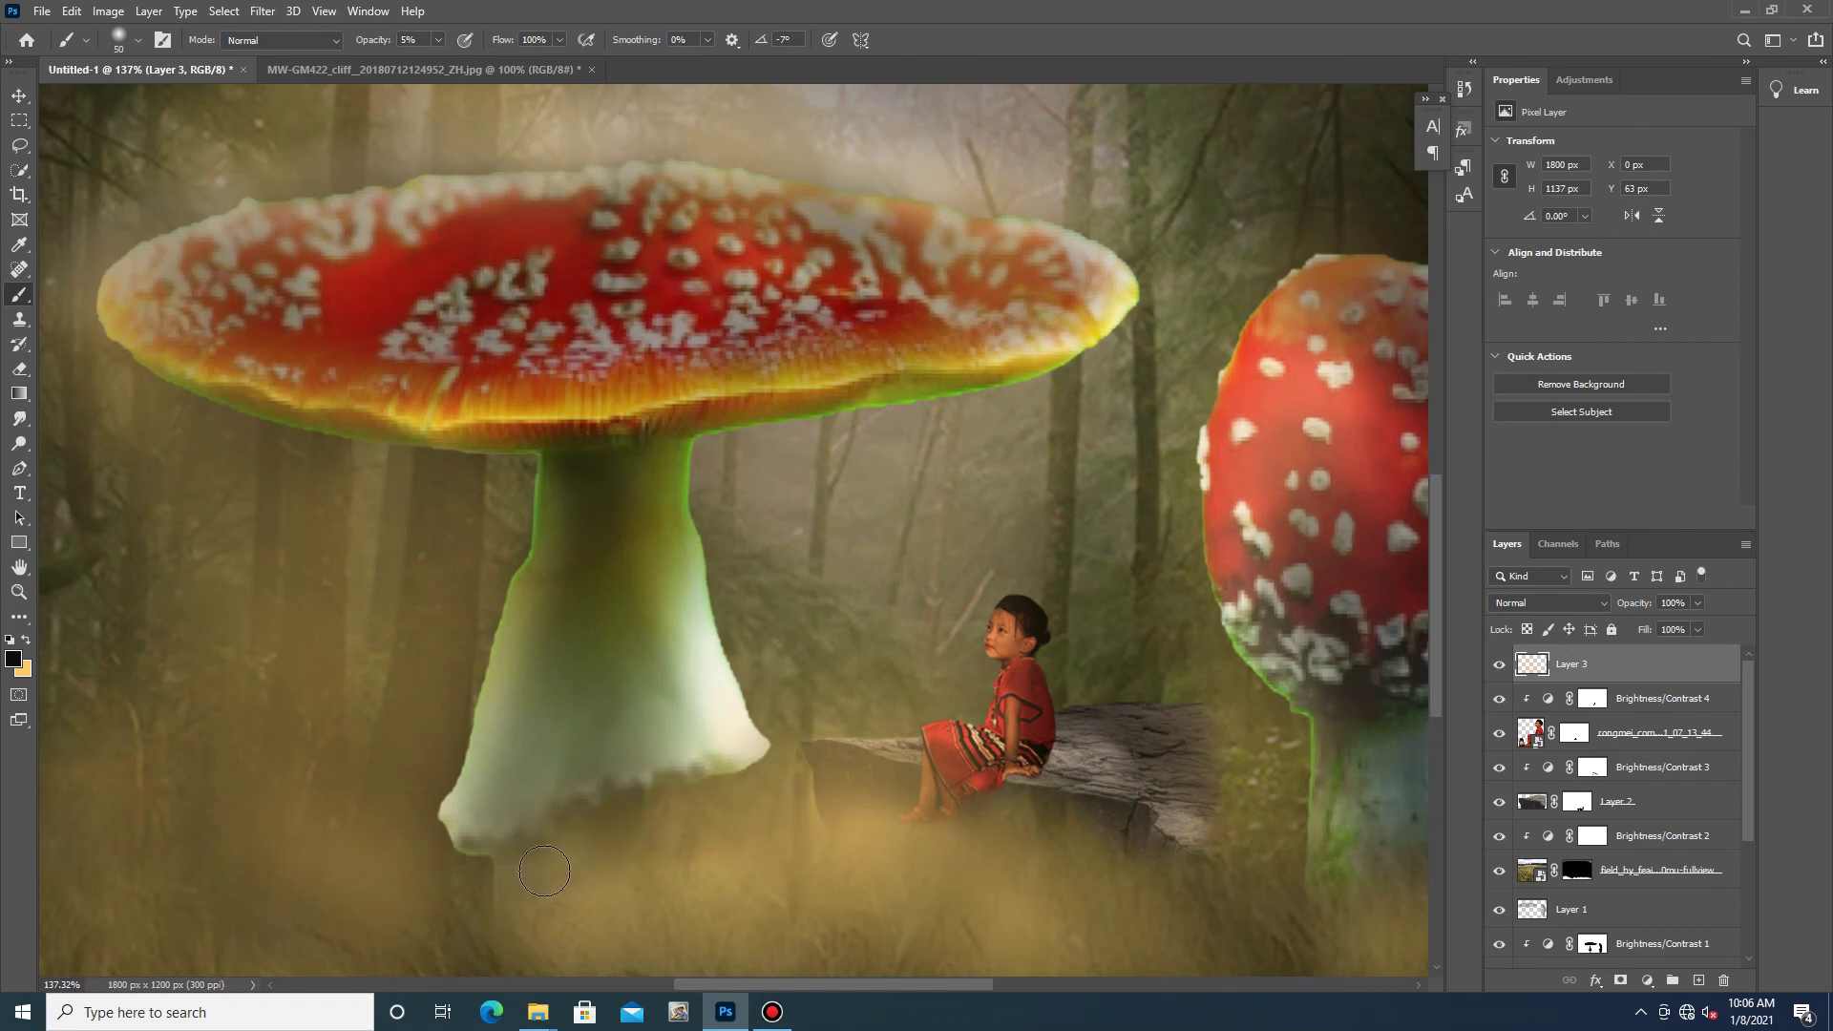
{"action": "mouse_move", "coordinate": [681, 823]}
{"action": "left_mouse_down"}
{"action": "mouse_move", "coordinate": [715, 788]}
{"action": "mouse_move", "coordinate": [663, 877]}
{"action": "mouse_move", "coordinate": [770, 829]}
{"action": "mouse_move", "coordinate": [632, 798]}
{"action": "left_mouse_up"}
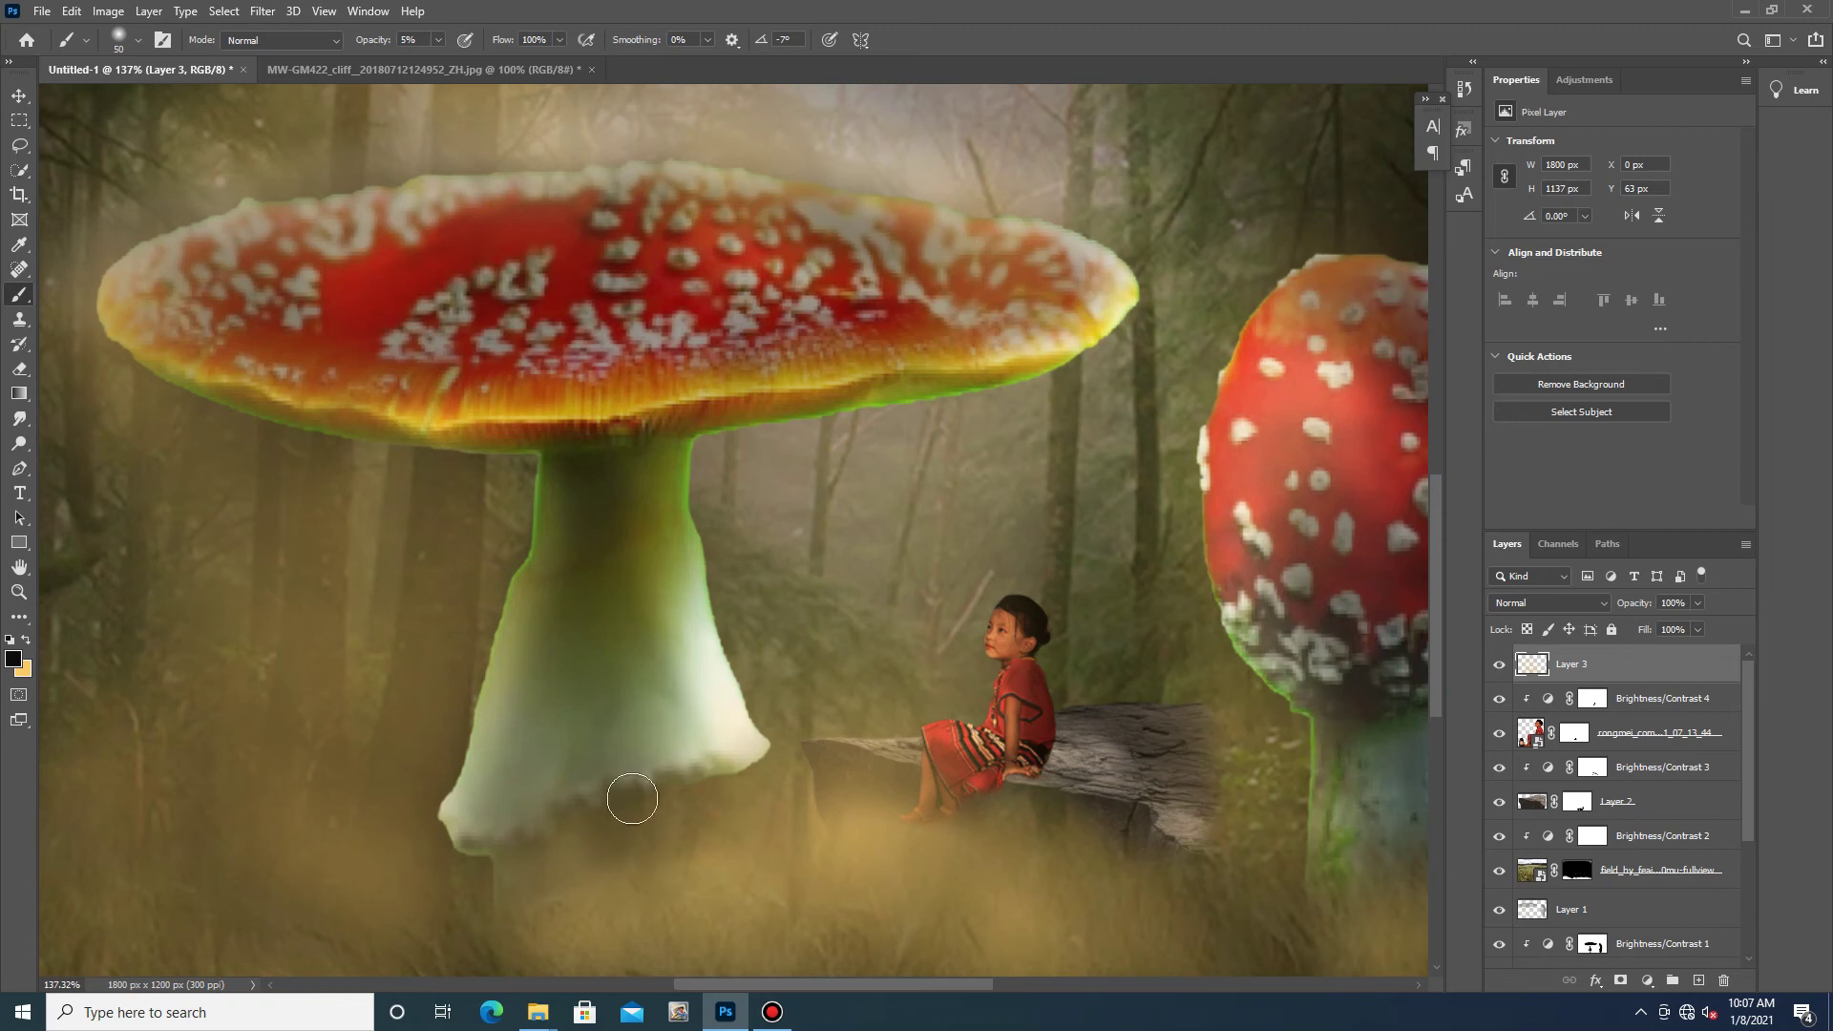
{"action": "mouse_move", "coordinate": [693, 775]}
{"action": "left_mouse_down"}
{"action": "mouse_move", "coordinate": [741, 760]}
{"action": "mouse_move", "coordinate": [716, 825]}
{"action": "left_mouse_up"}
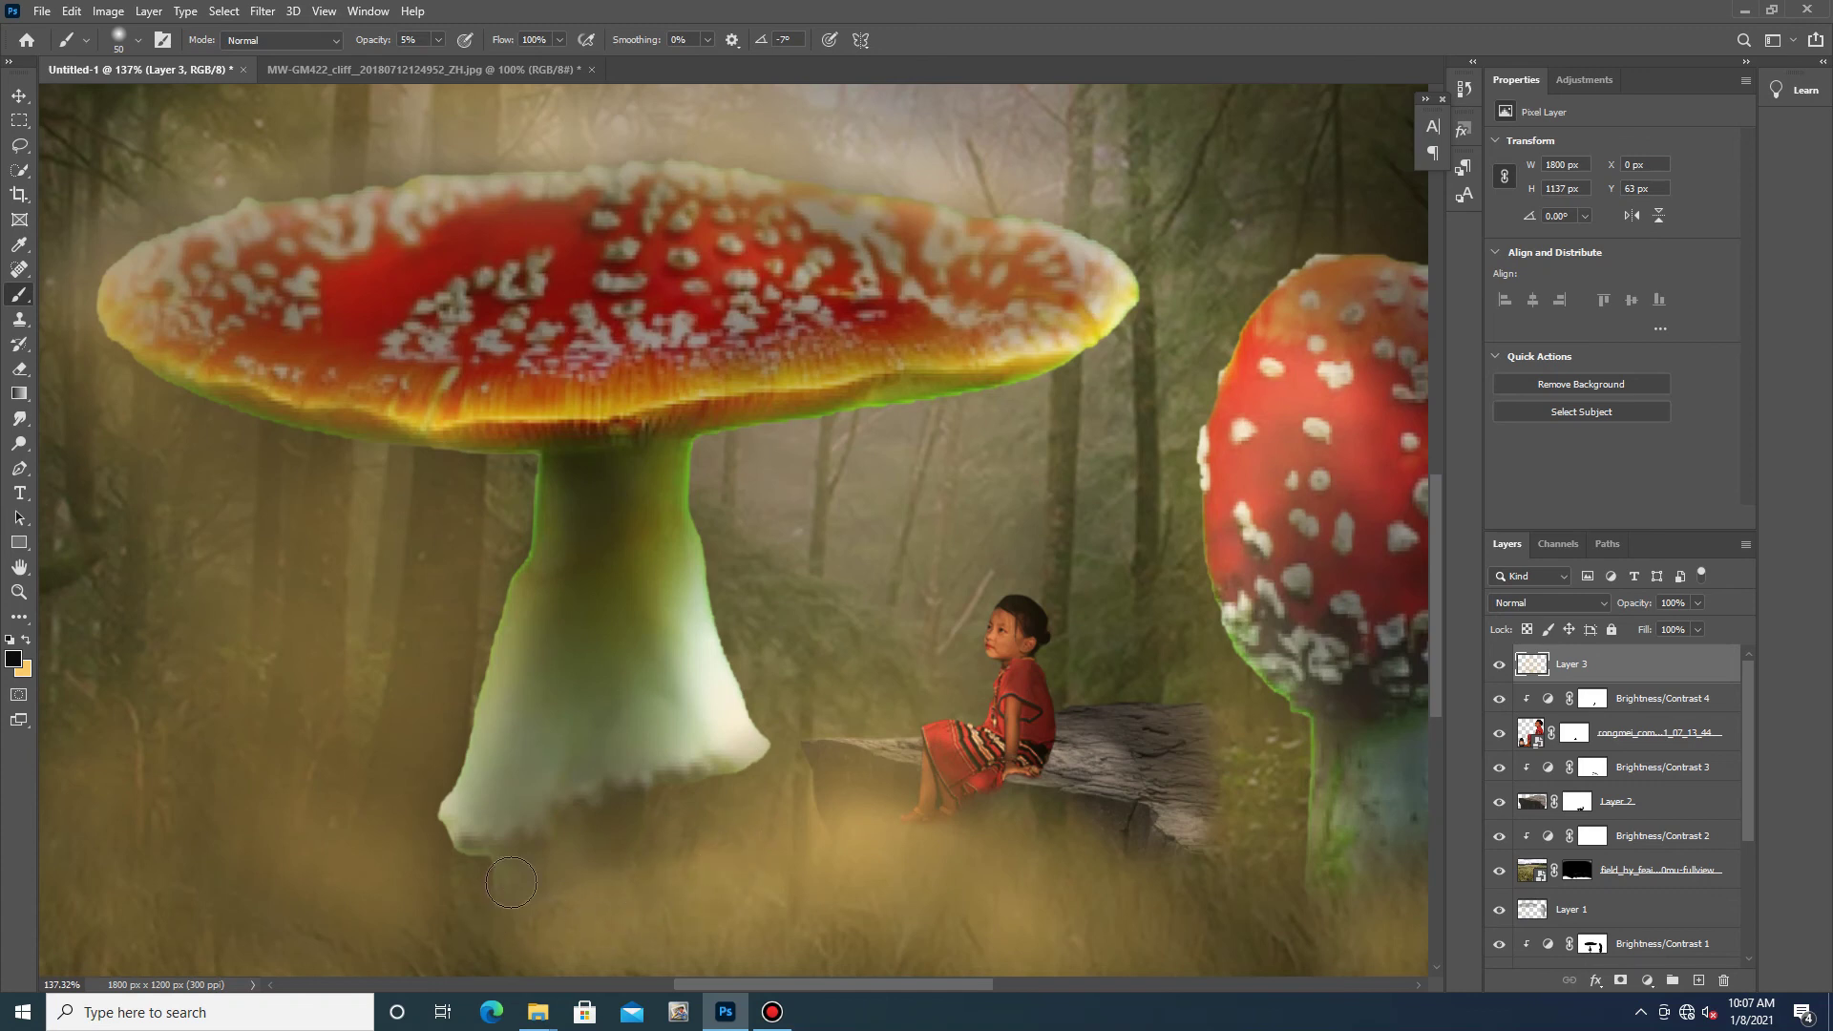
{"action": "scroll", "coordinate": [669, 821], "scroll_direction": "down", "scroll_amount": 5}
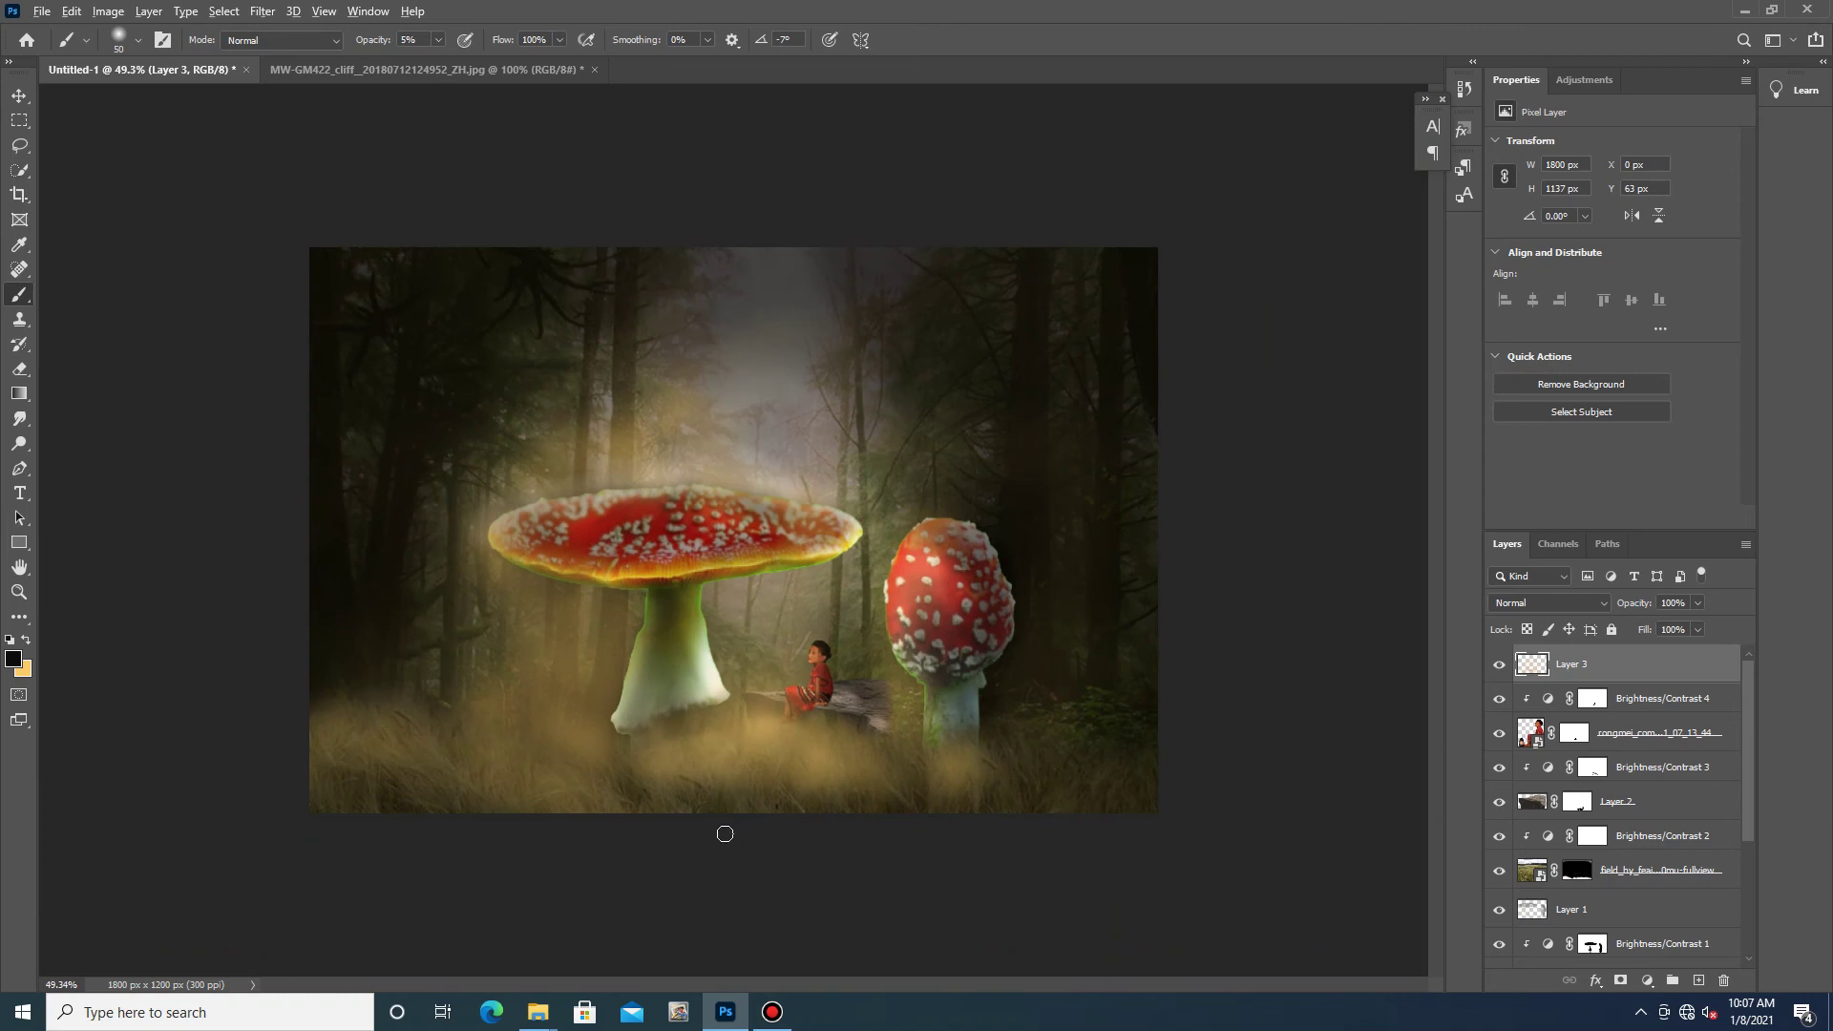
{"action": "scroll", "coordinate": [745, 783], "scroll_direction": "up", "scroll_amount": 2}
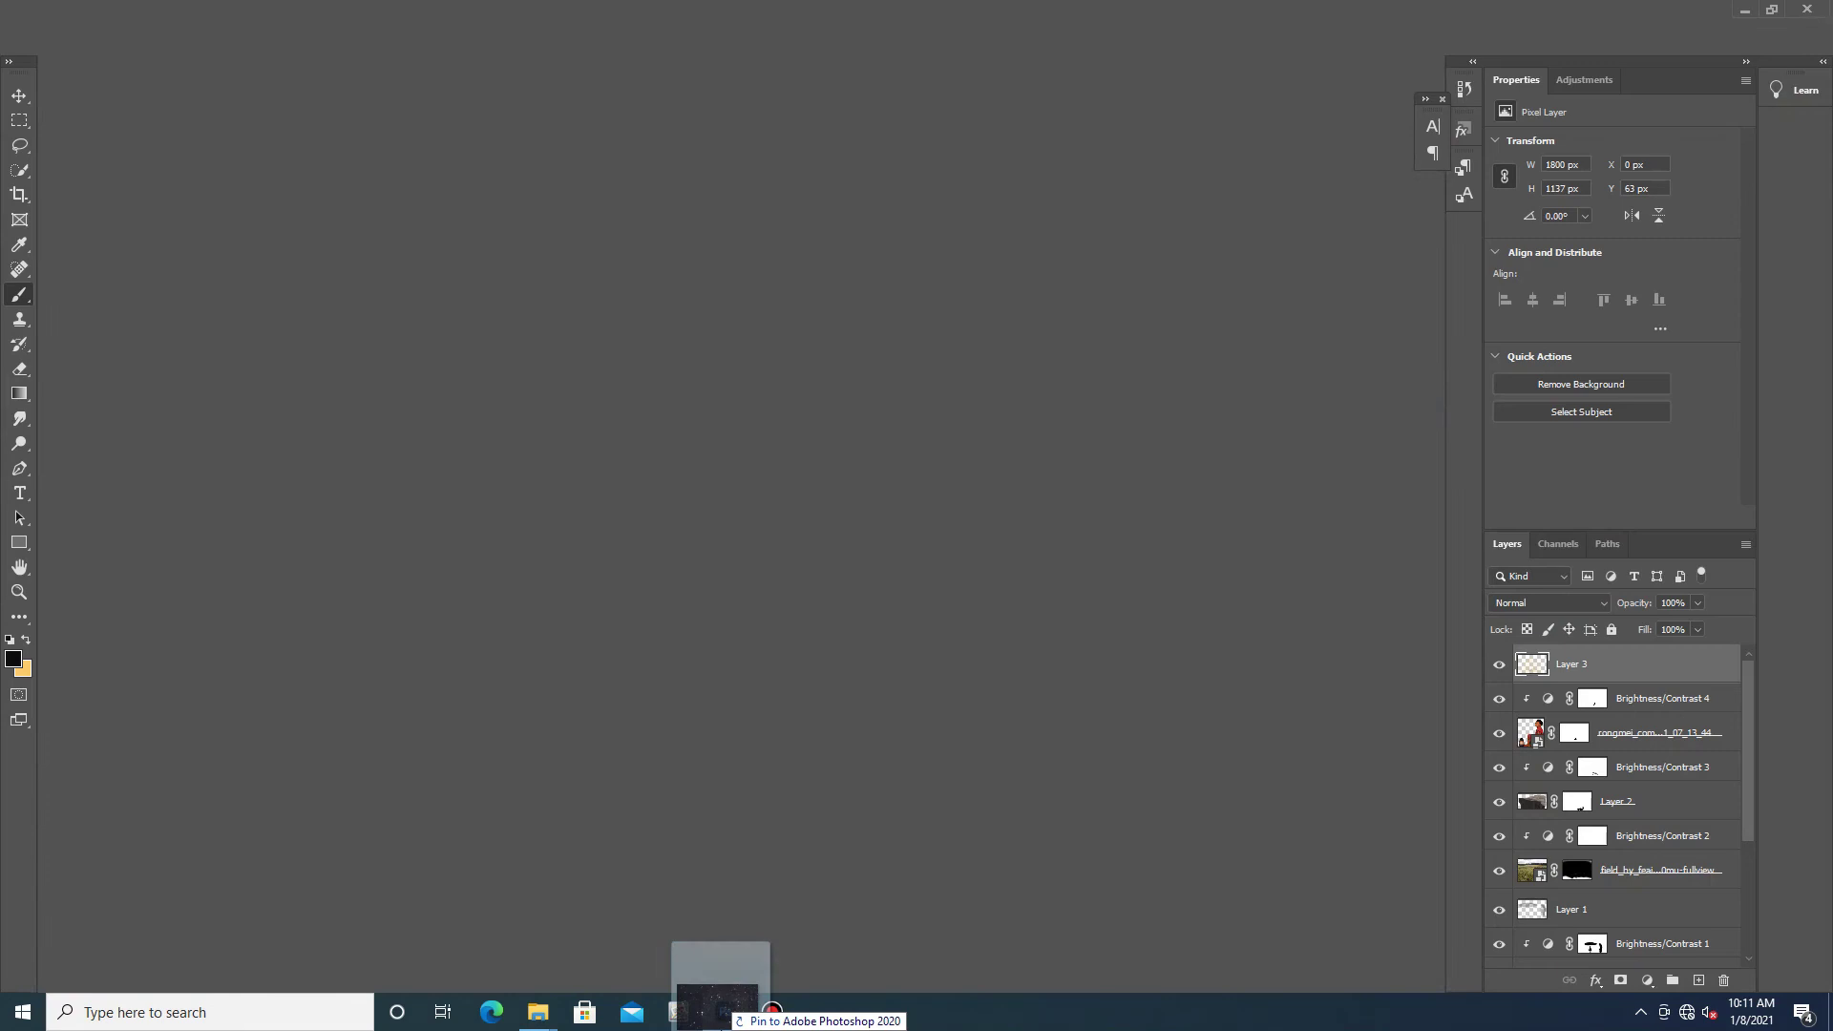
- Place the maxresdefault bokeh image and scale it to cover the whole canvas
{"action": "left_click_drag", "start_coordinate": [771, 1010], "coordinate": [735, 530]}
{"action": "mouse_move", "coordinate": [1156, 772]}
{"action": "left_mouse_down"}
{"action": "mouse_move", "coordinate": [1303, 850]}
{"action": "mouse_move", "coordinate": [1184, 764]}
{"action": "mouse_move", "coordinate": [1238, 816]}
{"action": "mouse_move", "coordinate": [1184, 808]}
{"action": "left_mouse_up"}
{"action": "key", "text": "Return"}
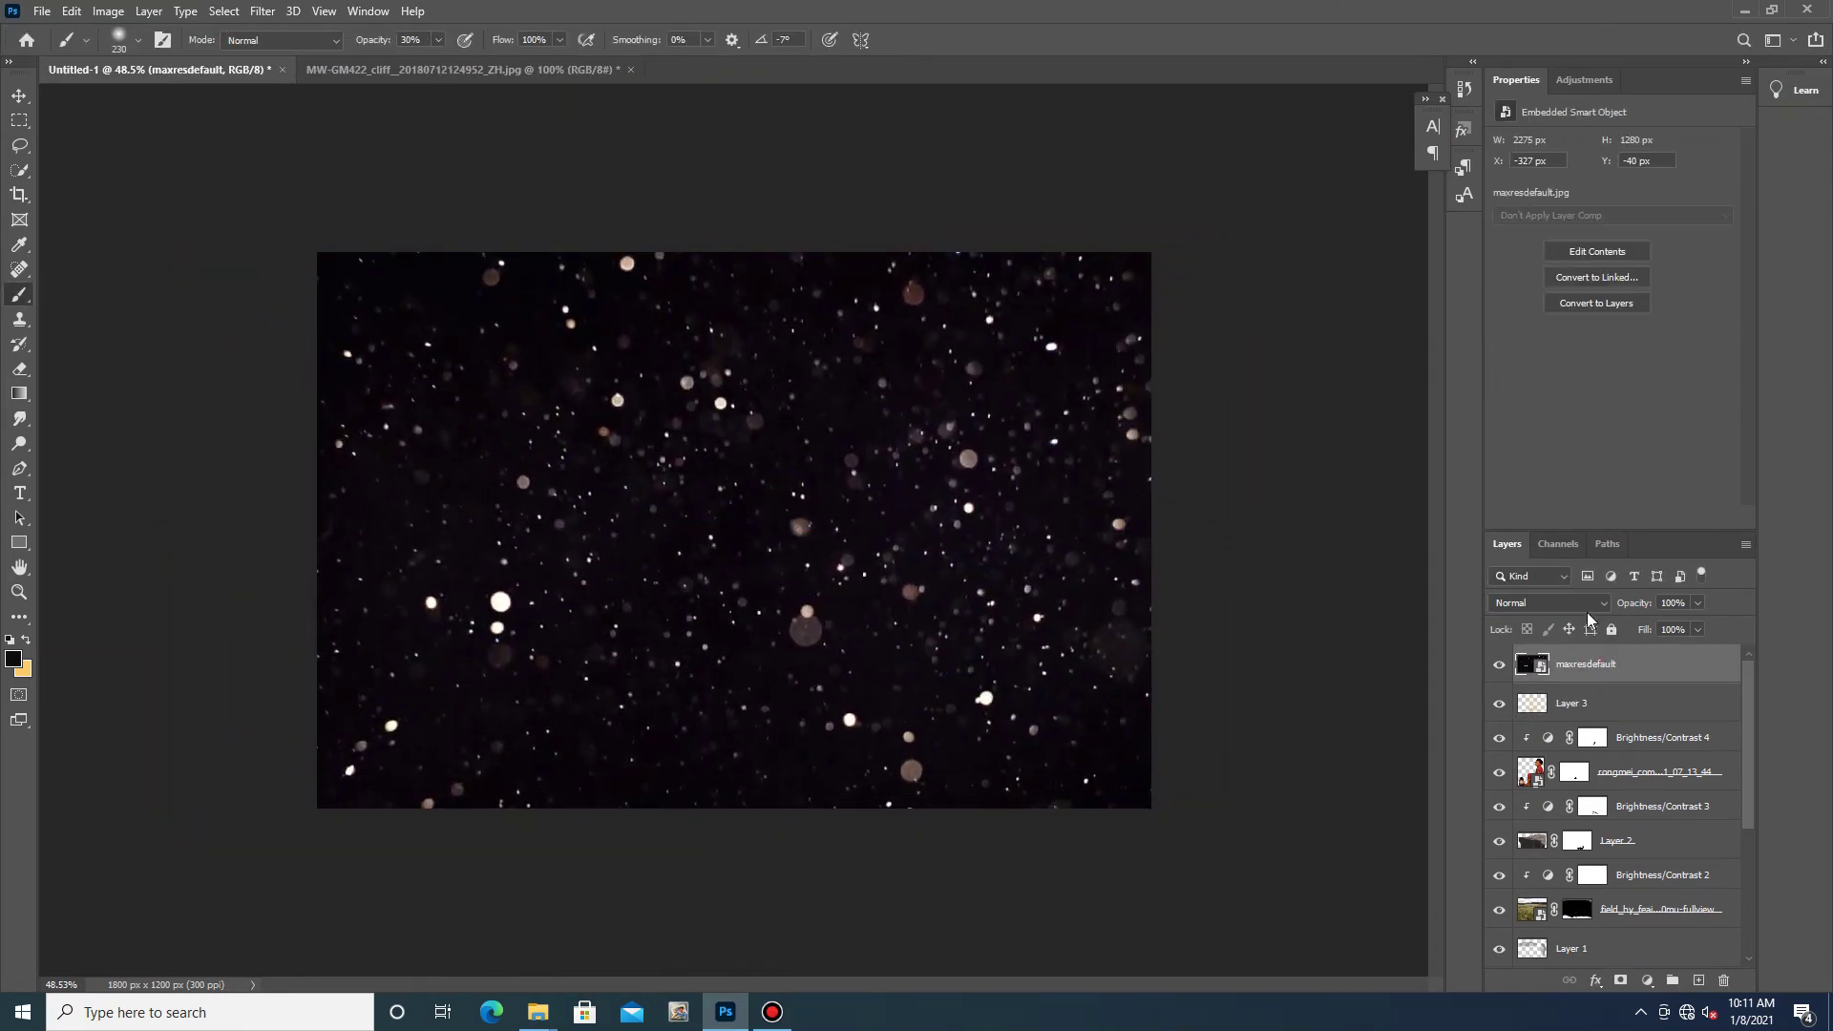
- Set the maxresdefault bokeh layer to Screen blend mode and add a layer mask
{"action": "left_click", "coordinate": [1549, 602]}
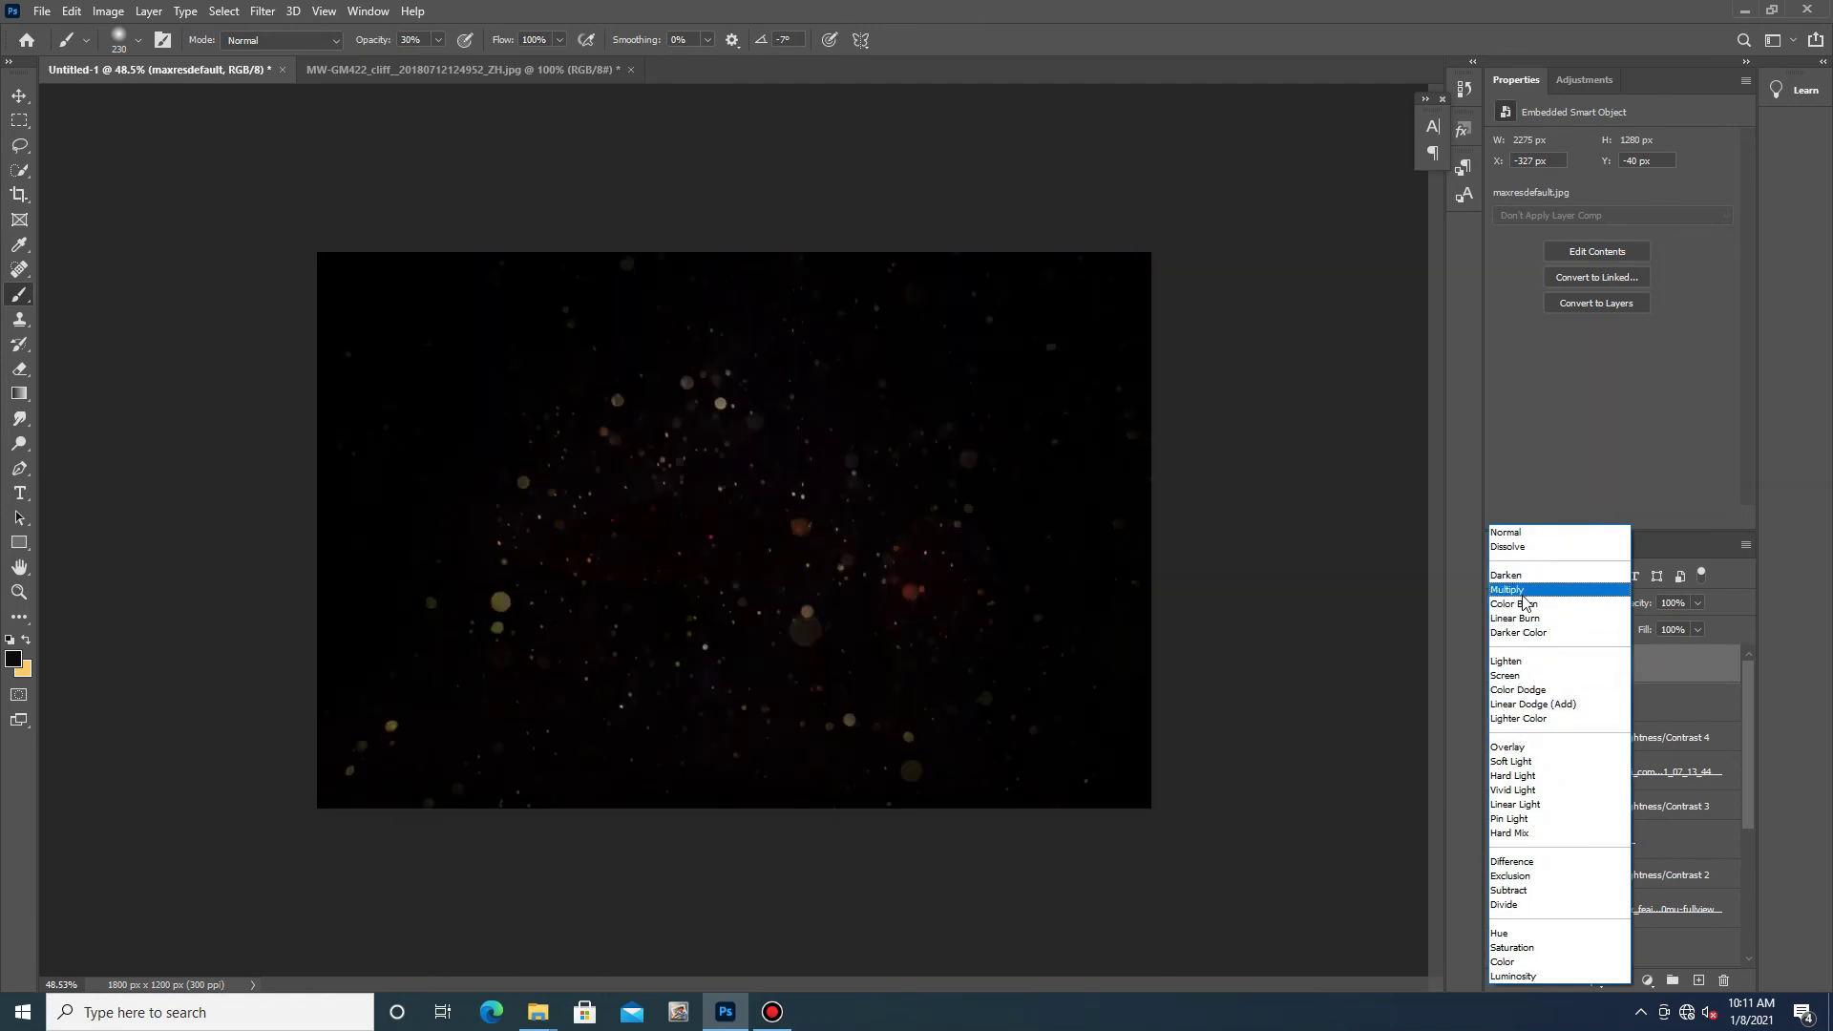
{"action": "left_click", "coordinate": [1517, 675]}
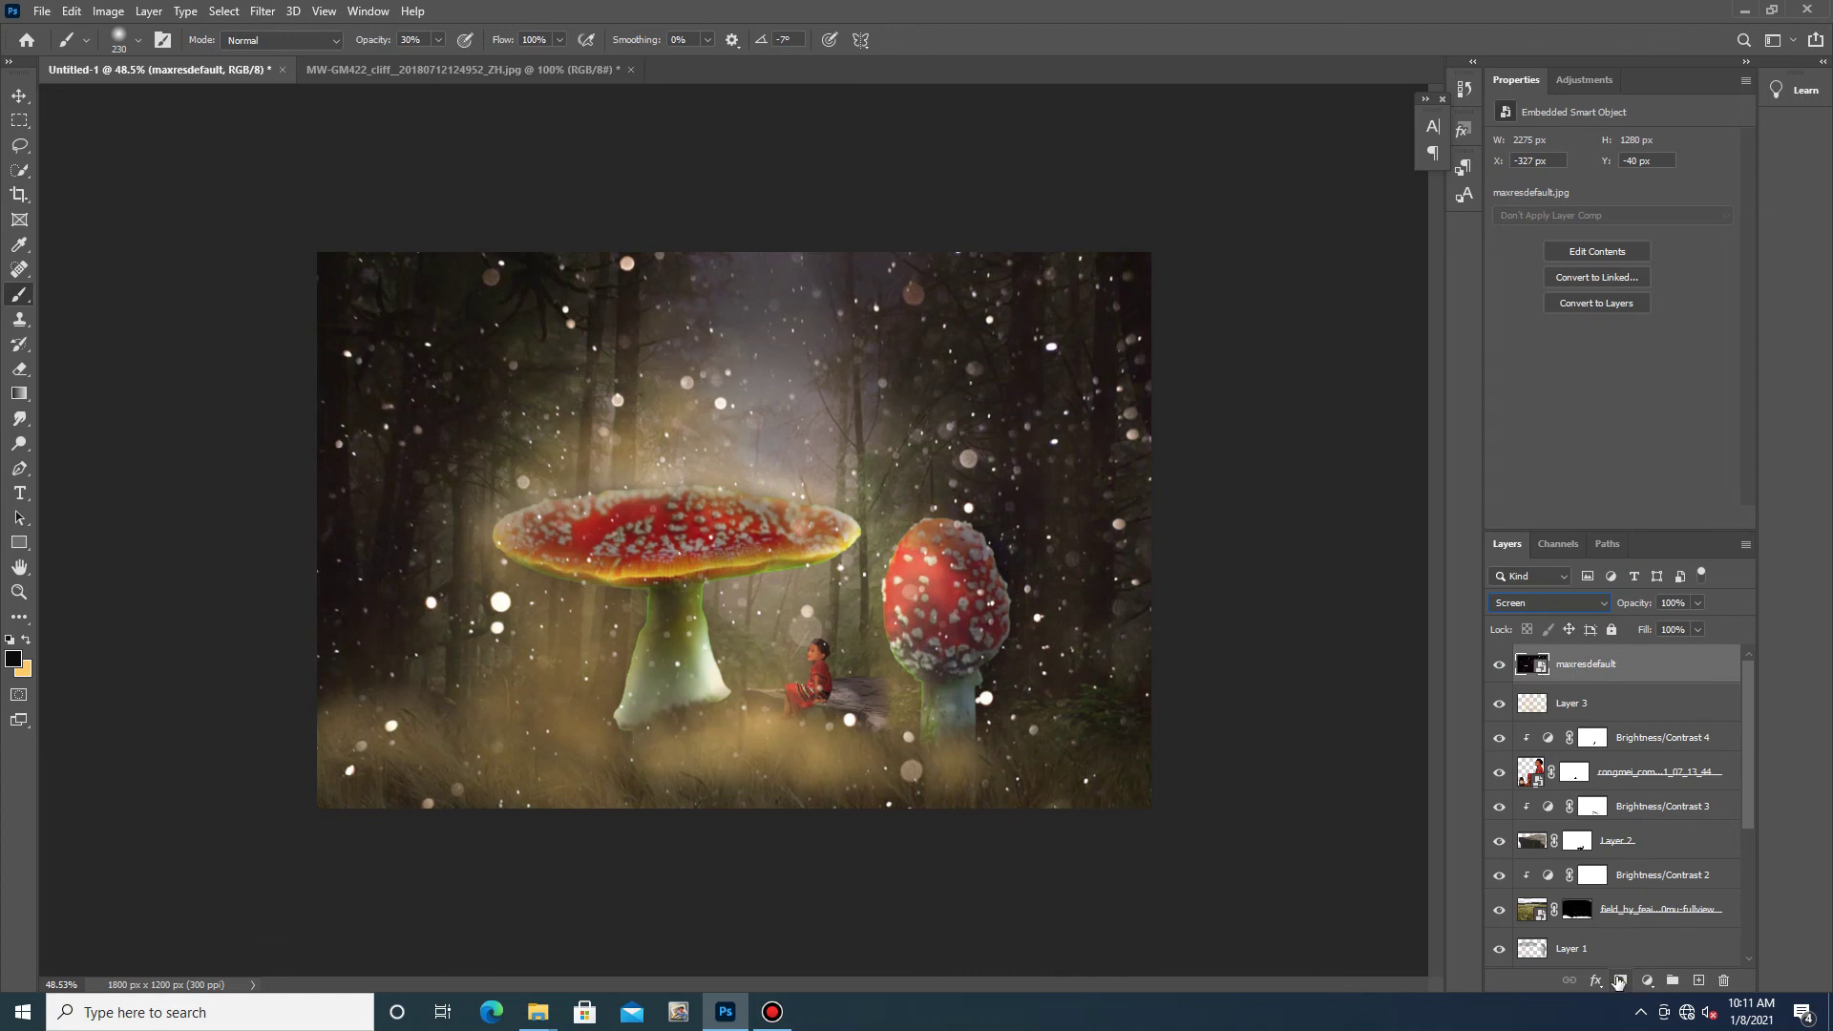
{"action": "left_click", "coordinate": [19, 369]}
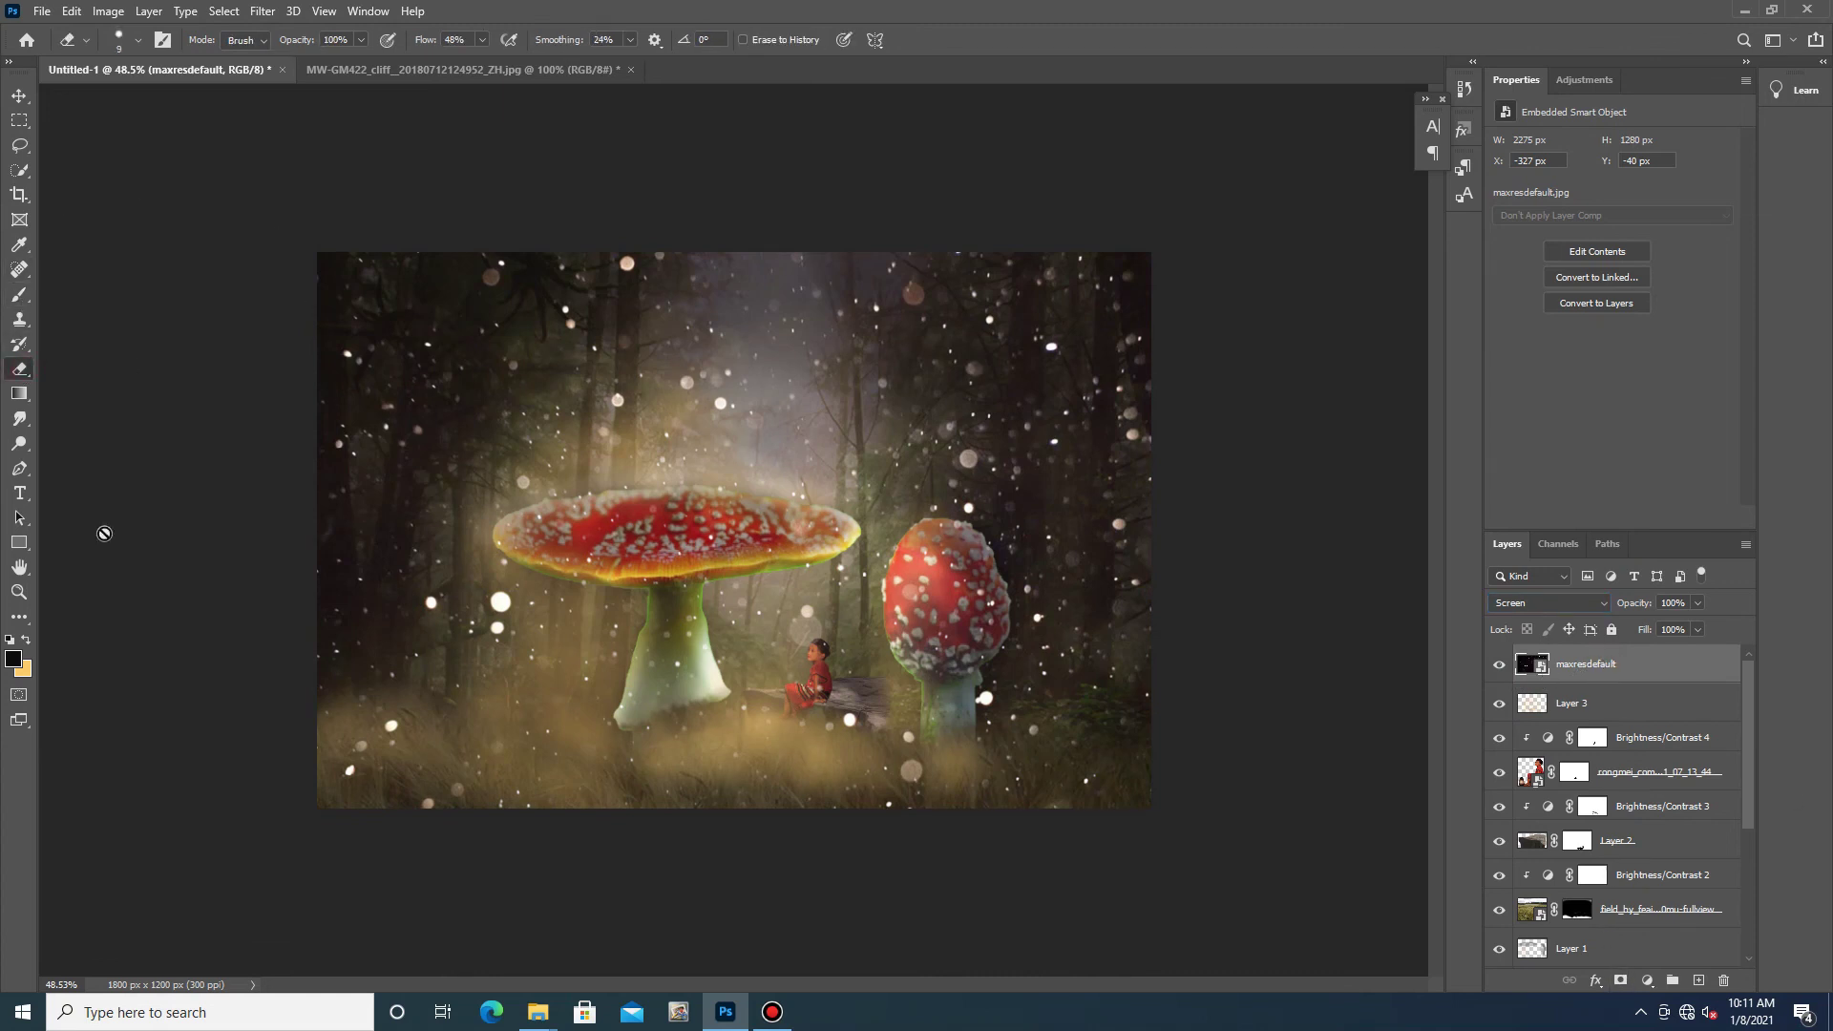
{"action": "left_click", "coordinate": [26, 640]}
{"action": "left_click", "coordinate": [1620, 980]}
- Target the bokeh mask with an 83 px brush at 100% flow, painting white
{"action": "left_click_drag", "start_coordinate": [535, 405], "coordinate": [573, 387]}
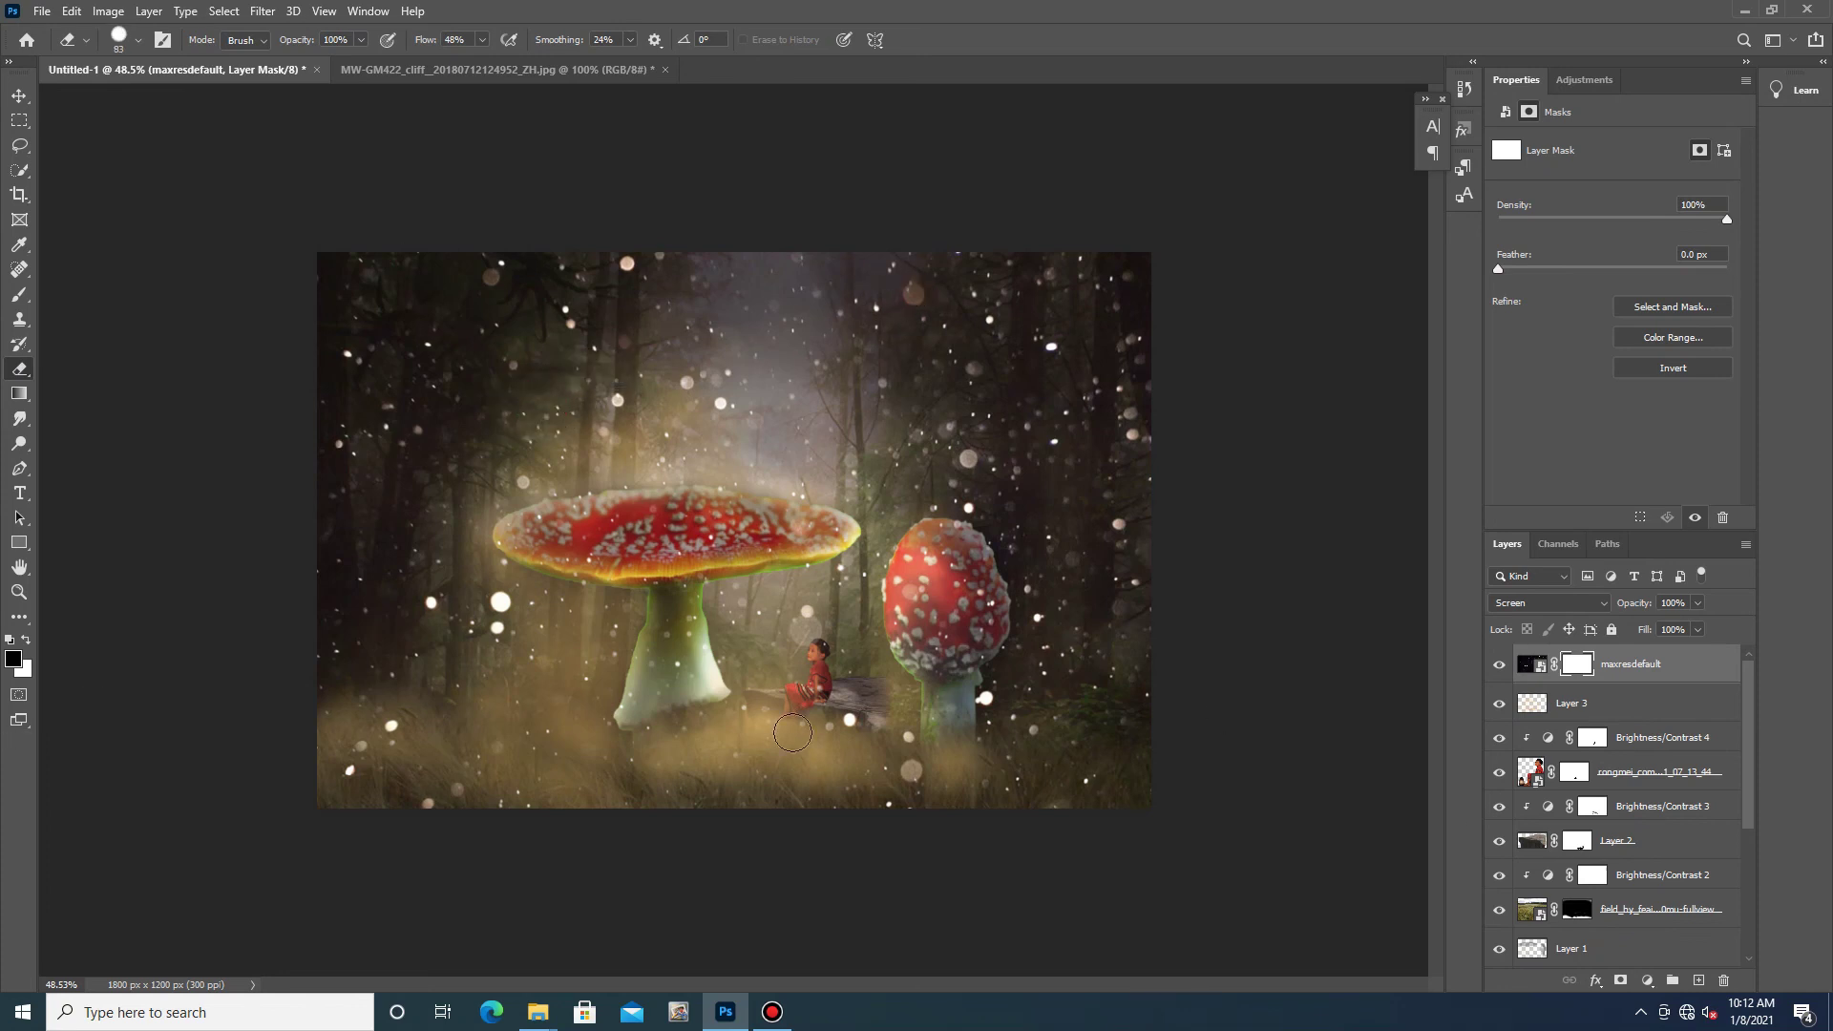
{"action": "left_click", "coordinate": [1530, 665]}
{"action": "left_click", "coordinate": [26, 639]}
{"action": "left_click_drag", "start_coordinate": [482, 40], "coordinate": [914, 294]}
{"action": "key", "text": "x"}
{"action": "left_click", "coordinate": [25, 641]}
- Lower the bokeh layer's opacity to about 26% for faint particles
{"action": "left_click_drag", "start_coordinate": [1692, 624], "coordinate": [1631, 633]}
{"action": "left_click", "coordinate": [1529, 666]}
{"action": "left_click", "coordinate": [1697, 604]}
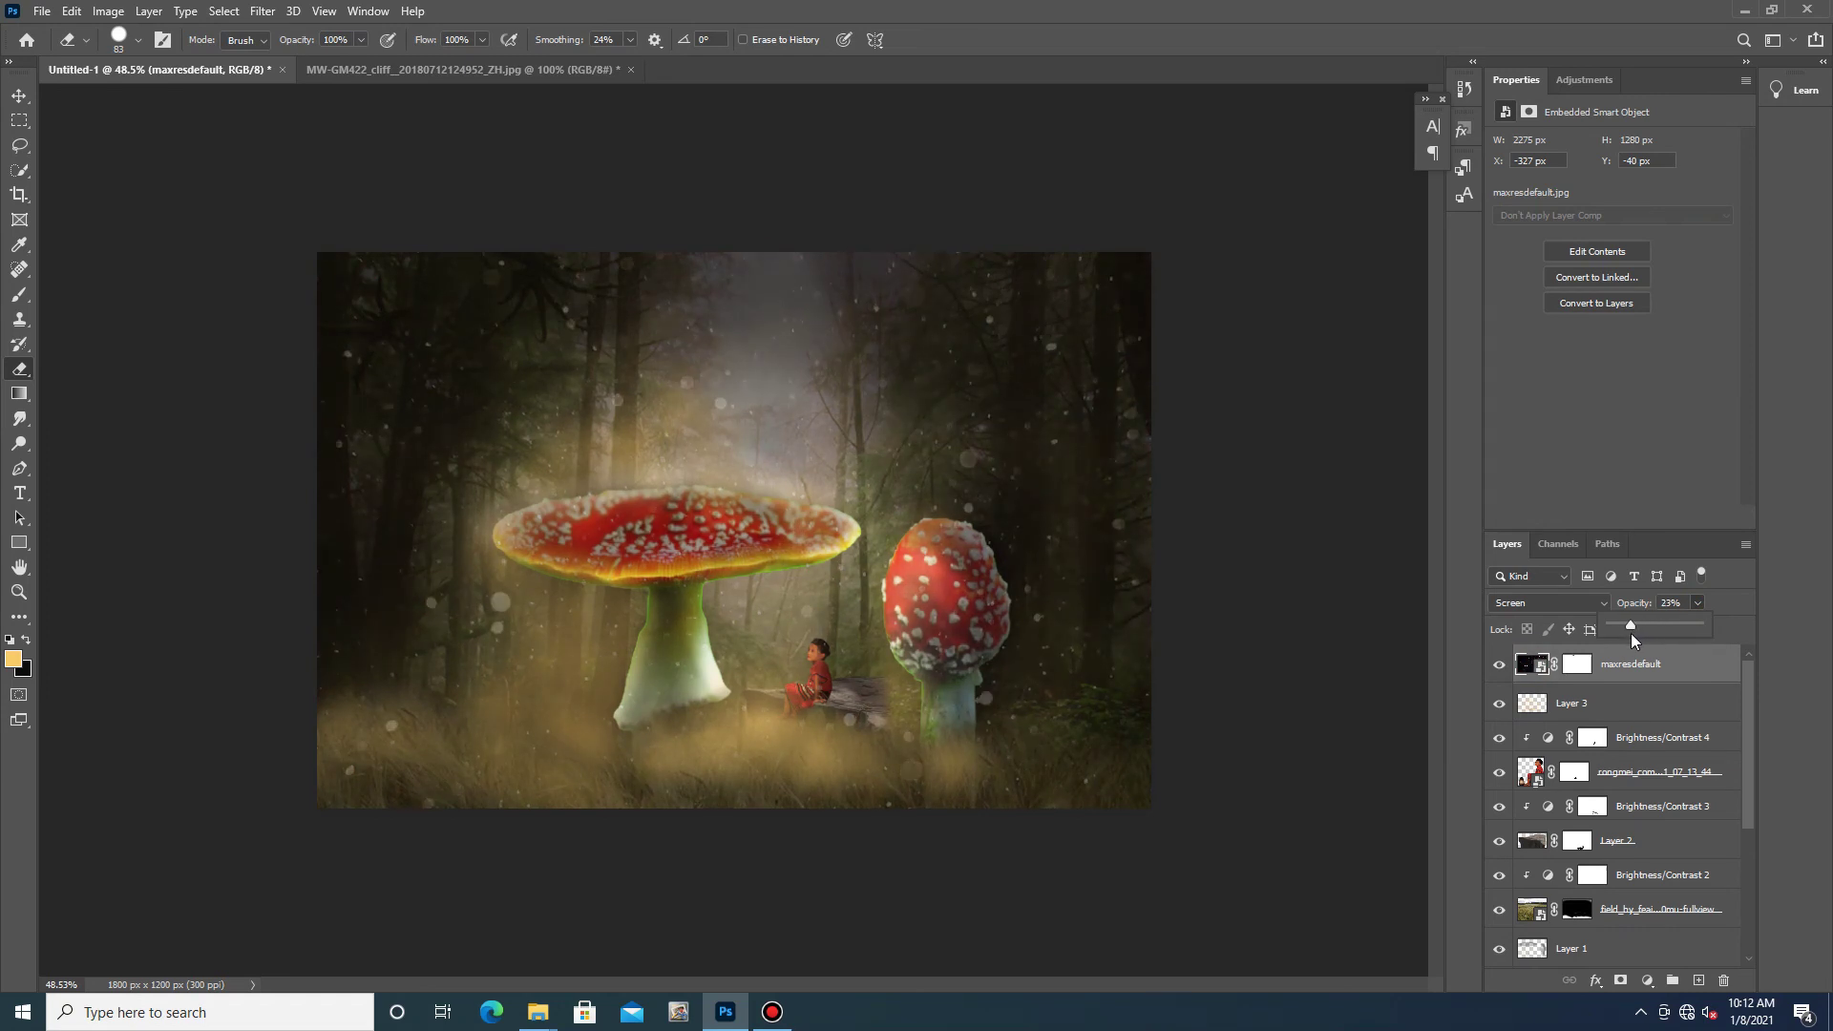
{"action": "left_click_drag", "start_coordinate": [1636, 634], "coordinate": [1632, 636]}
- Browse the Layers panel, select Layer 3, then reselect the maxresdefault layer
{"action": "scroll", "coordinate": [811, 831], "scroll_direction": "down", "scroll_amount": 3}
{"action": "scroll", "coordinate": [798, 831], "scroll_direction": "down", "scroll_amount": 2}
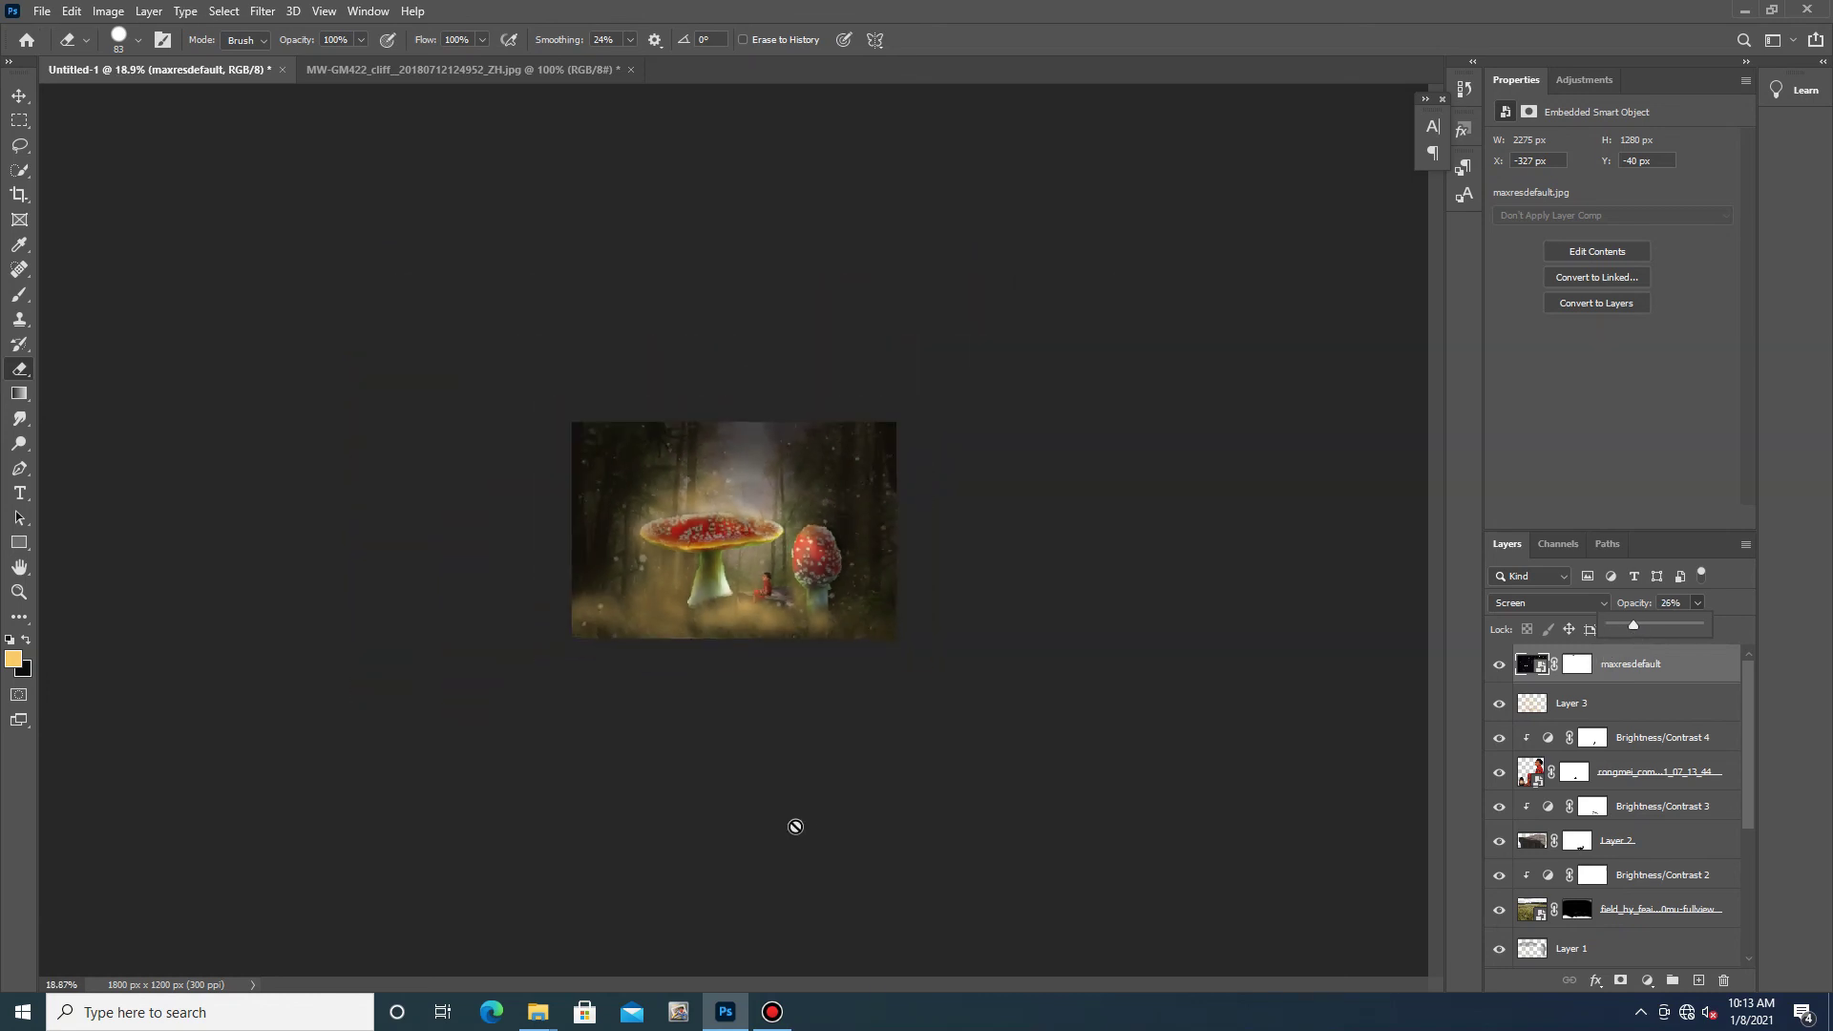
{"action": "scroll", "coordinate": [800, 611], "scroll_direction": "up", "scroll_amount": 5}
{"action": "scroll", "coordinate": [801, 611], "scroll_direction": "up", "scroll_amount": 4}
{"action": "scroll", "coordinate": [812, 621], "scroll_direction": "up", "scroll_amount": 4}
{"action": "scroll", "coordinate": [831, 632], "scroll_direction": "down", "scroll_amount": 4}
{"action": "scroll", "coordinate": [826, 628], "scroll_direction": "down", "scroll_amount": 6}
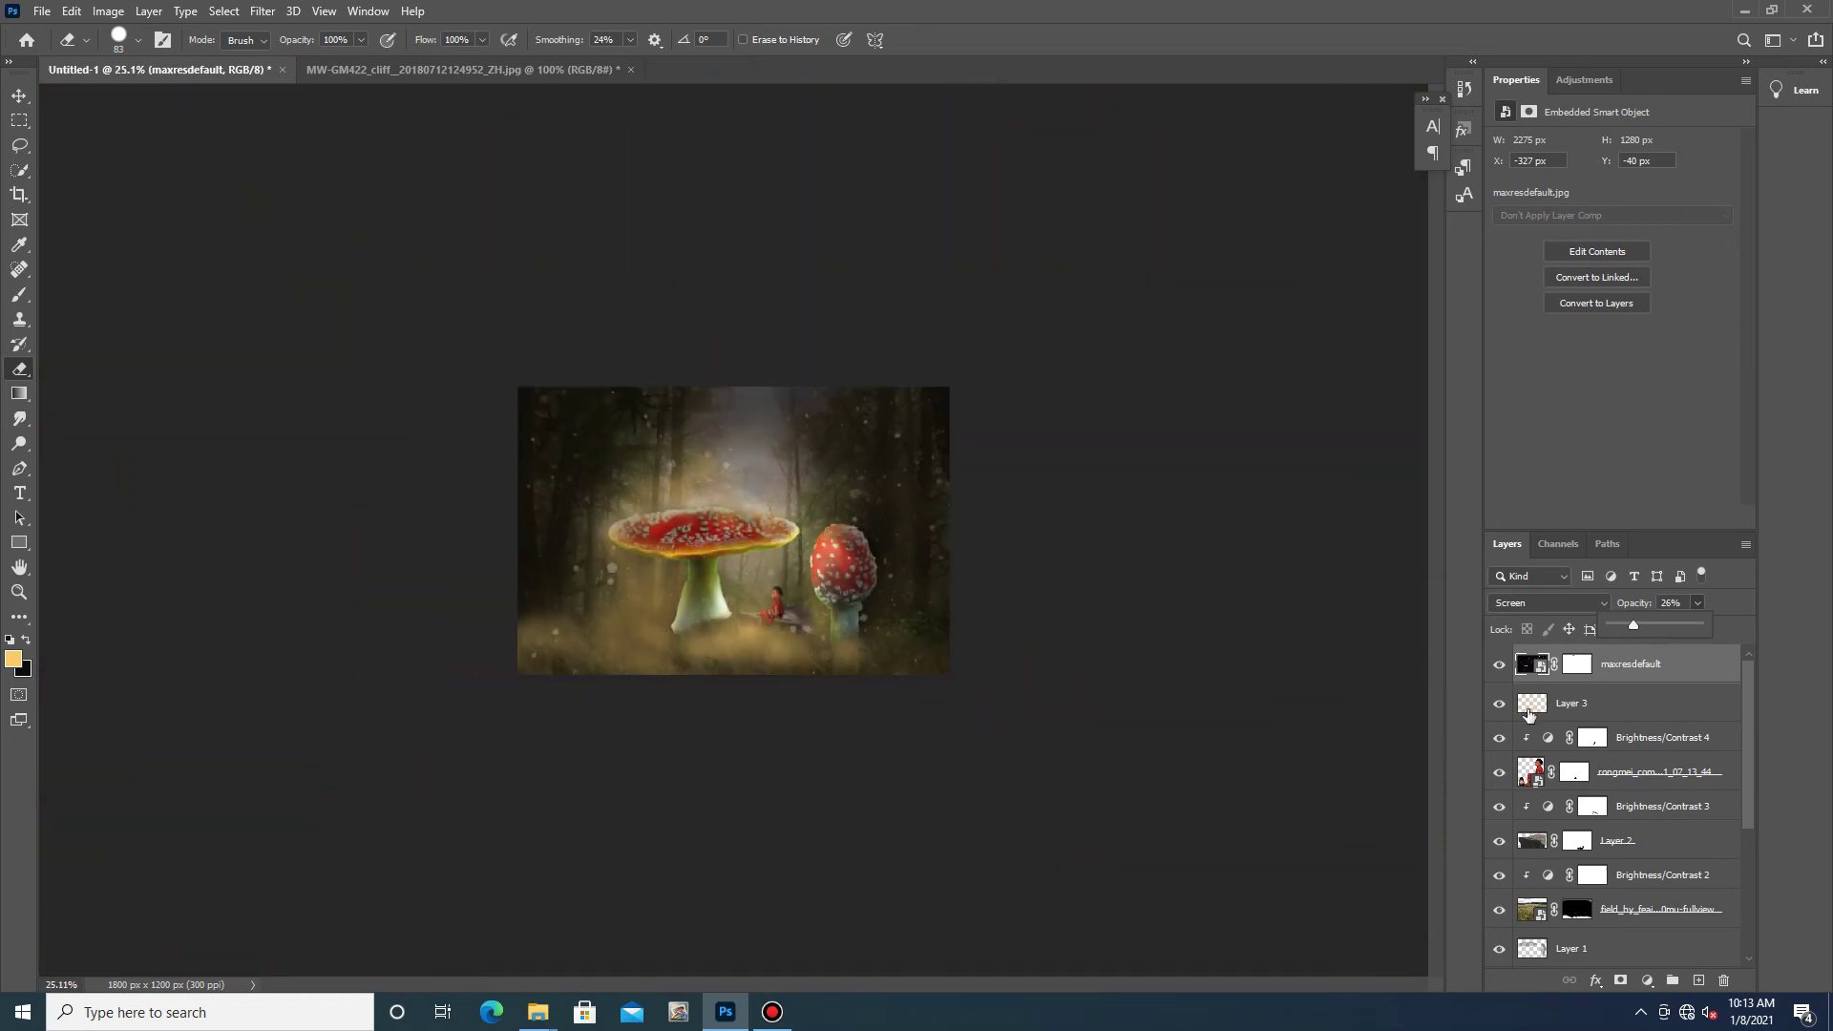
{"action": "left_click", "coordinate": [1530, 711]}
{"action": "scroll", "coordinate": [1557, 764], "scroll_direction": "down", "scroll_amount": 2}
{"action": "scroll", "coordinate": [1576, 811], "scroll_direction": "down", "scroll_amount": 2}
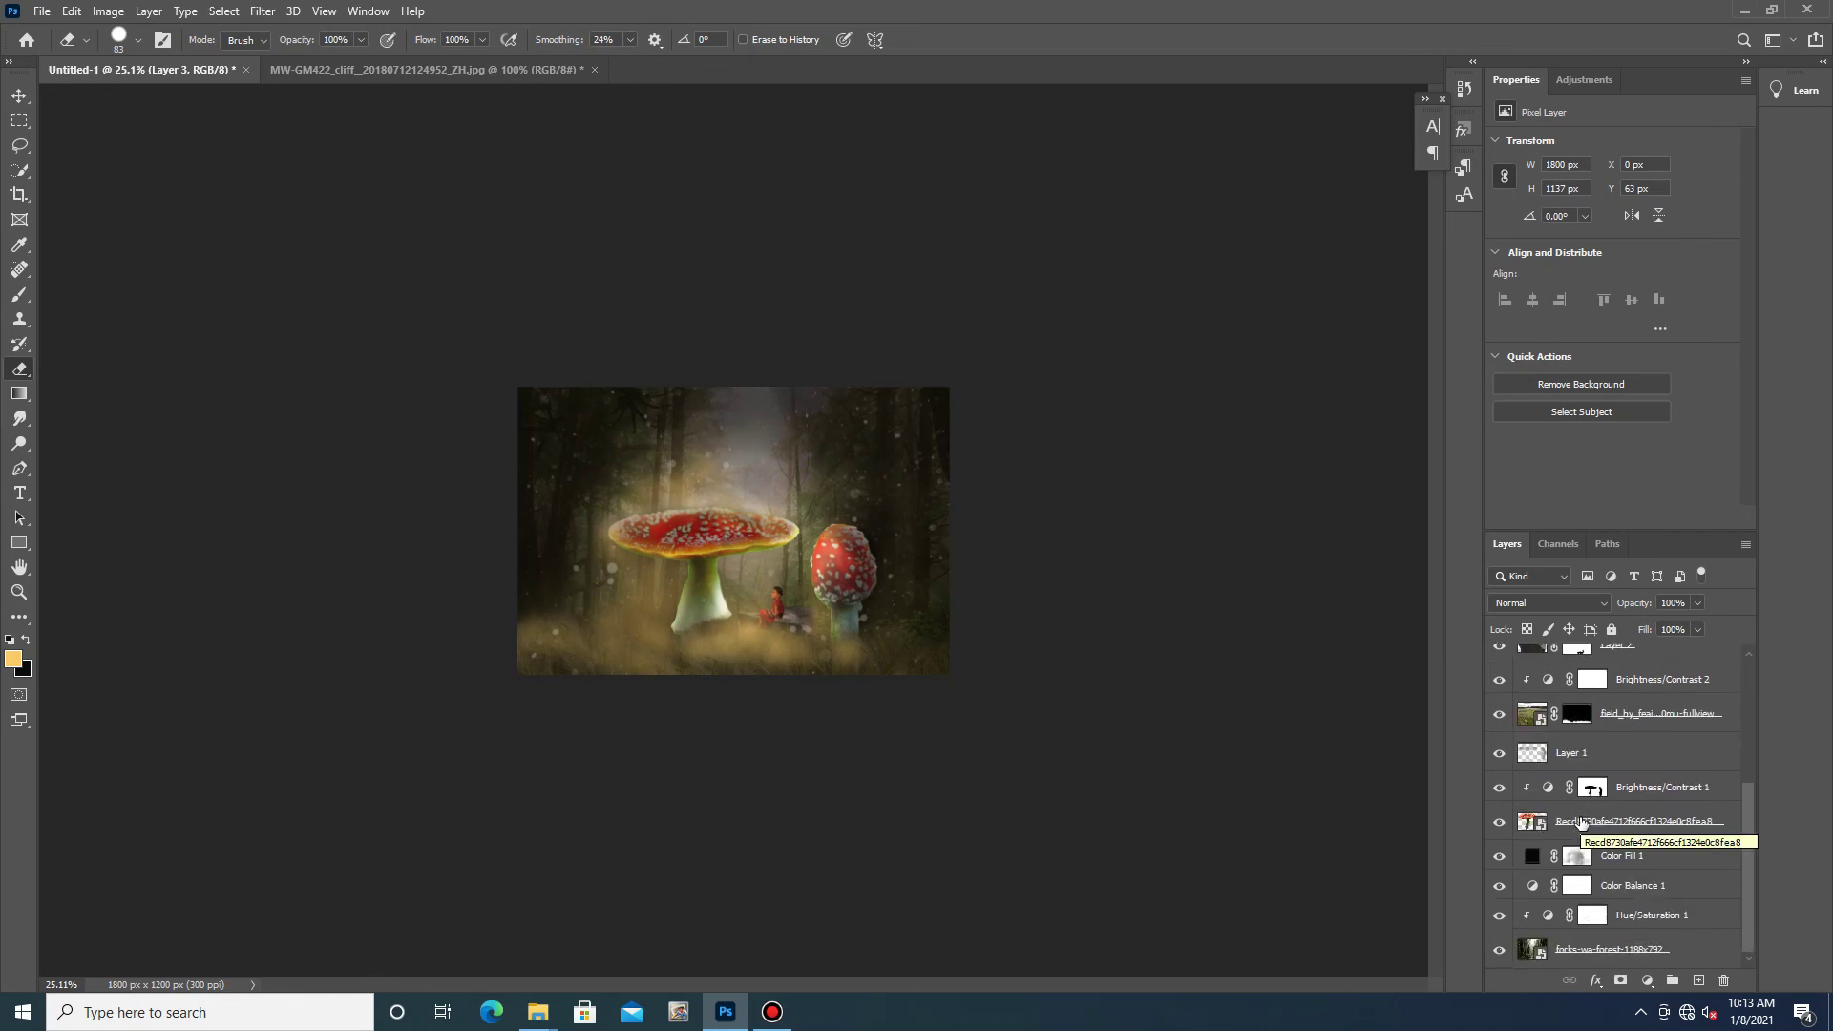
{"action": "scroll", "coordinate": [1580, 824], "scroll_direction": "down", "scroll_amount": 1}
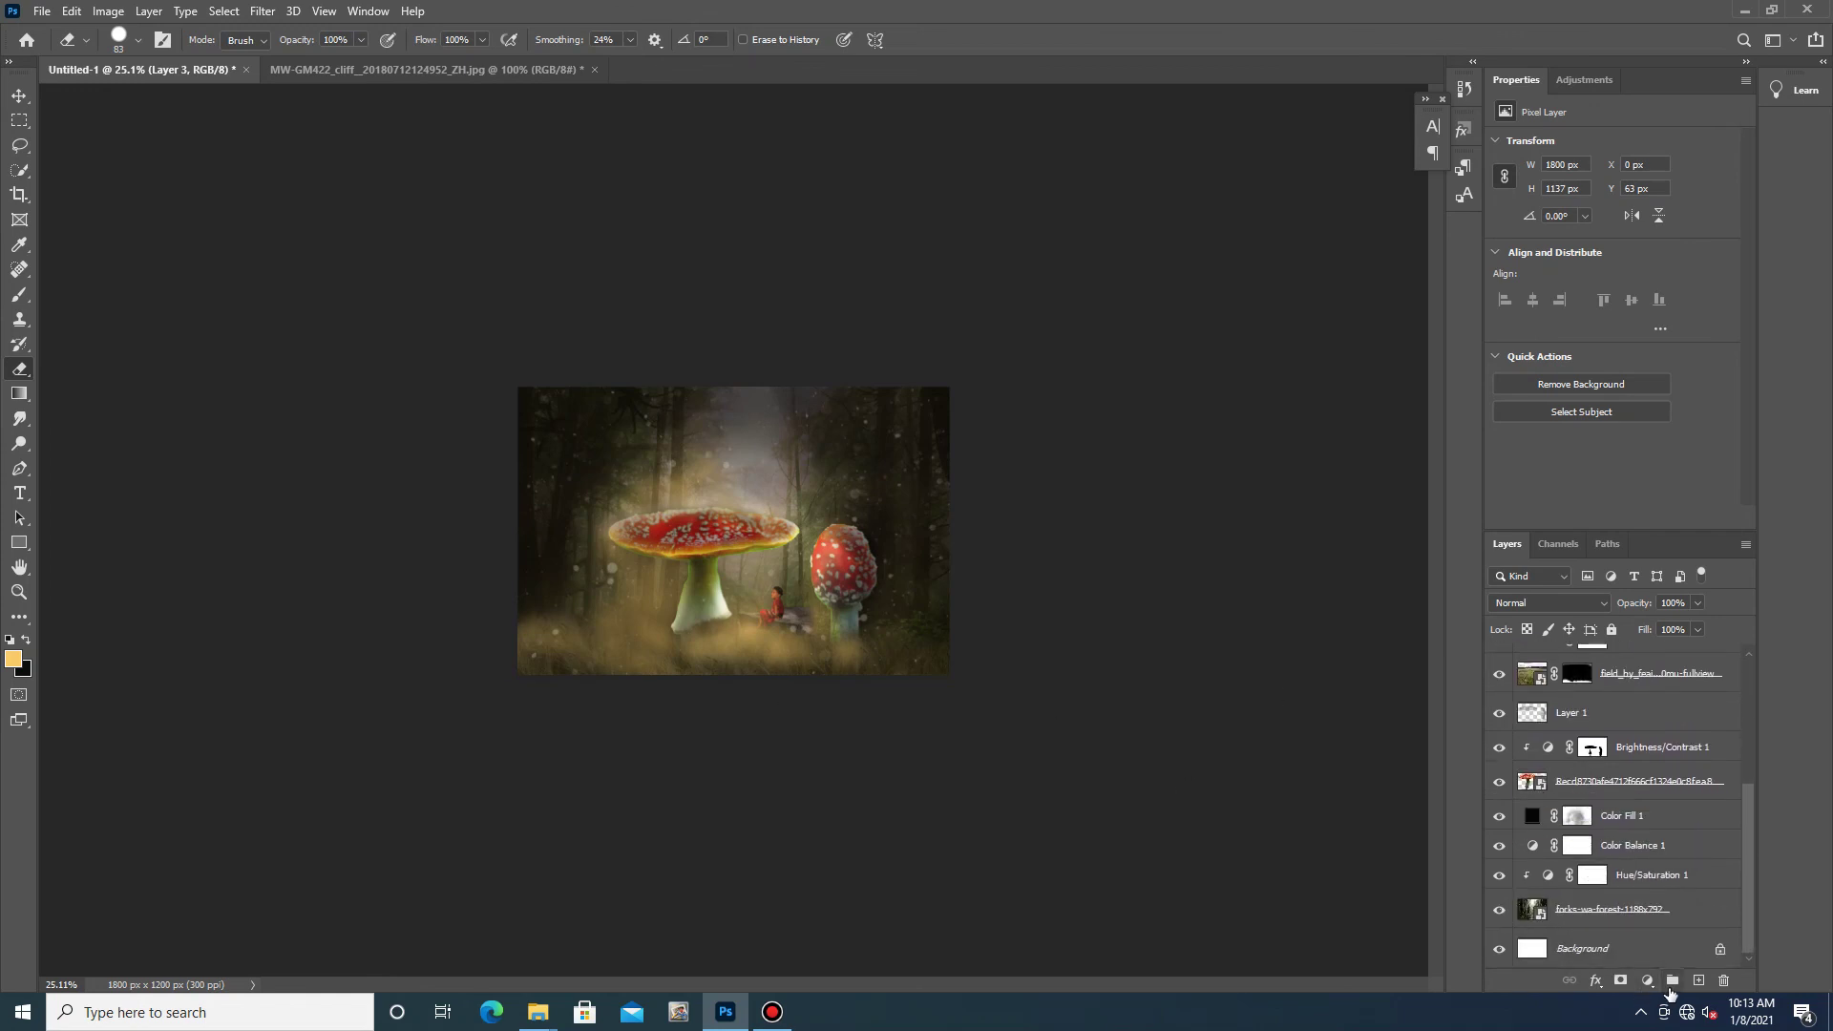
{"action": "scroll", "coordinate": [1654, 777], "scroll_direction": "up", "scroll_amount": 6}
{"action": "left_click", "coordinate": [1628, 664]}
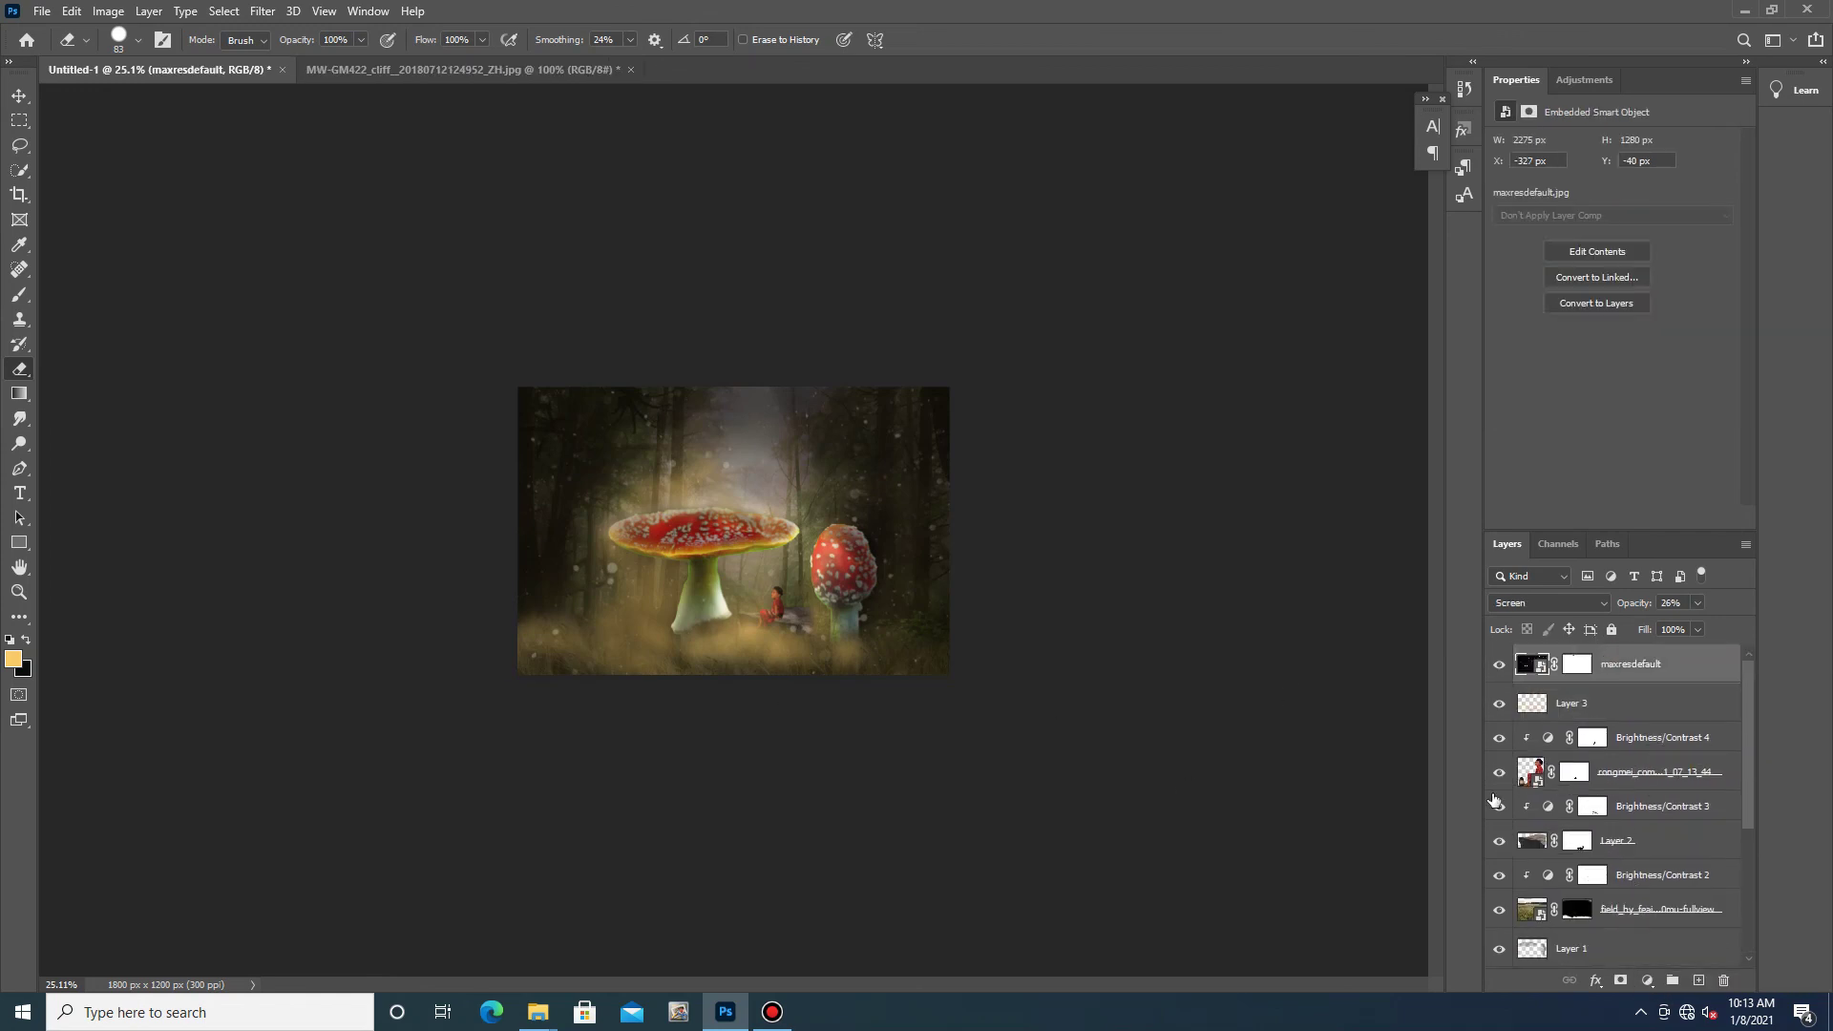
- Add a Color Balance adjustment with Midtones Cyan/Red +10 and Yellow/Blue -10
{"action": "left_click", "coordinate": [262, 11]}
{"action": "left_click", "coordinate": [1647, 979]}
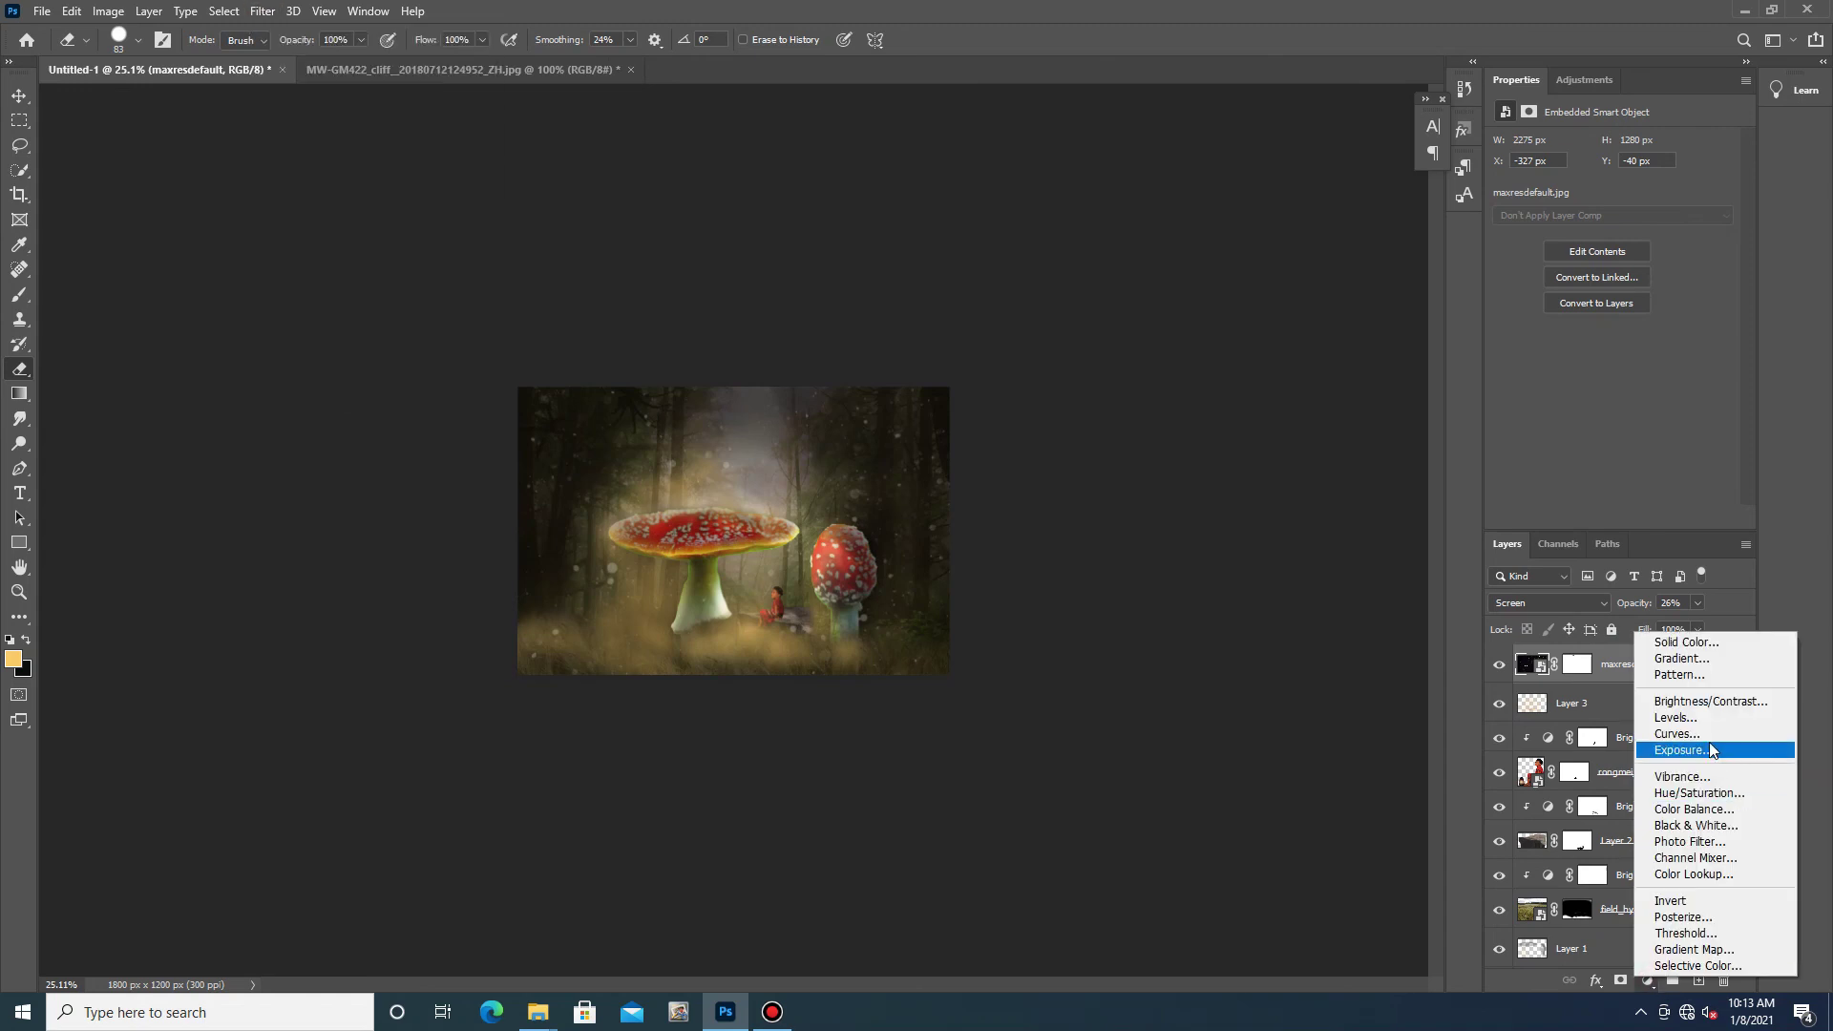
{"action": "left_click", "coordinate": [1671, 807]}
{"action": "left_click_drag", "start_coordinate": [1587, 250], "coordinate": [1584, 250]}
{"action": "left_click_drag", "start_coordinate": [1587, 185], "coordinate": [1585, 186]}
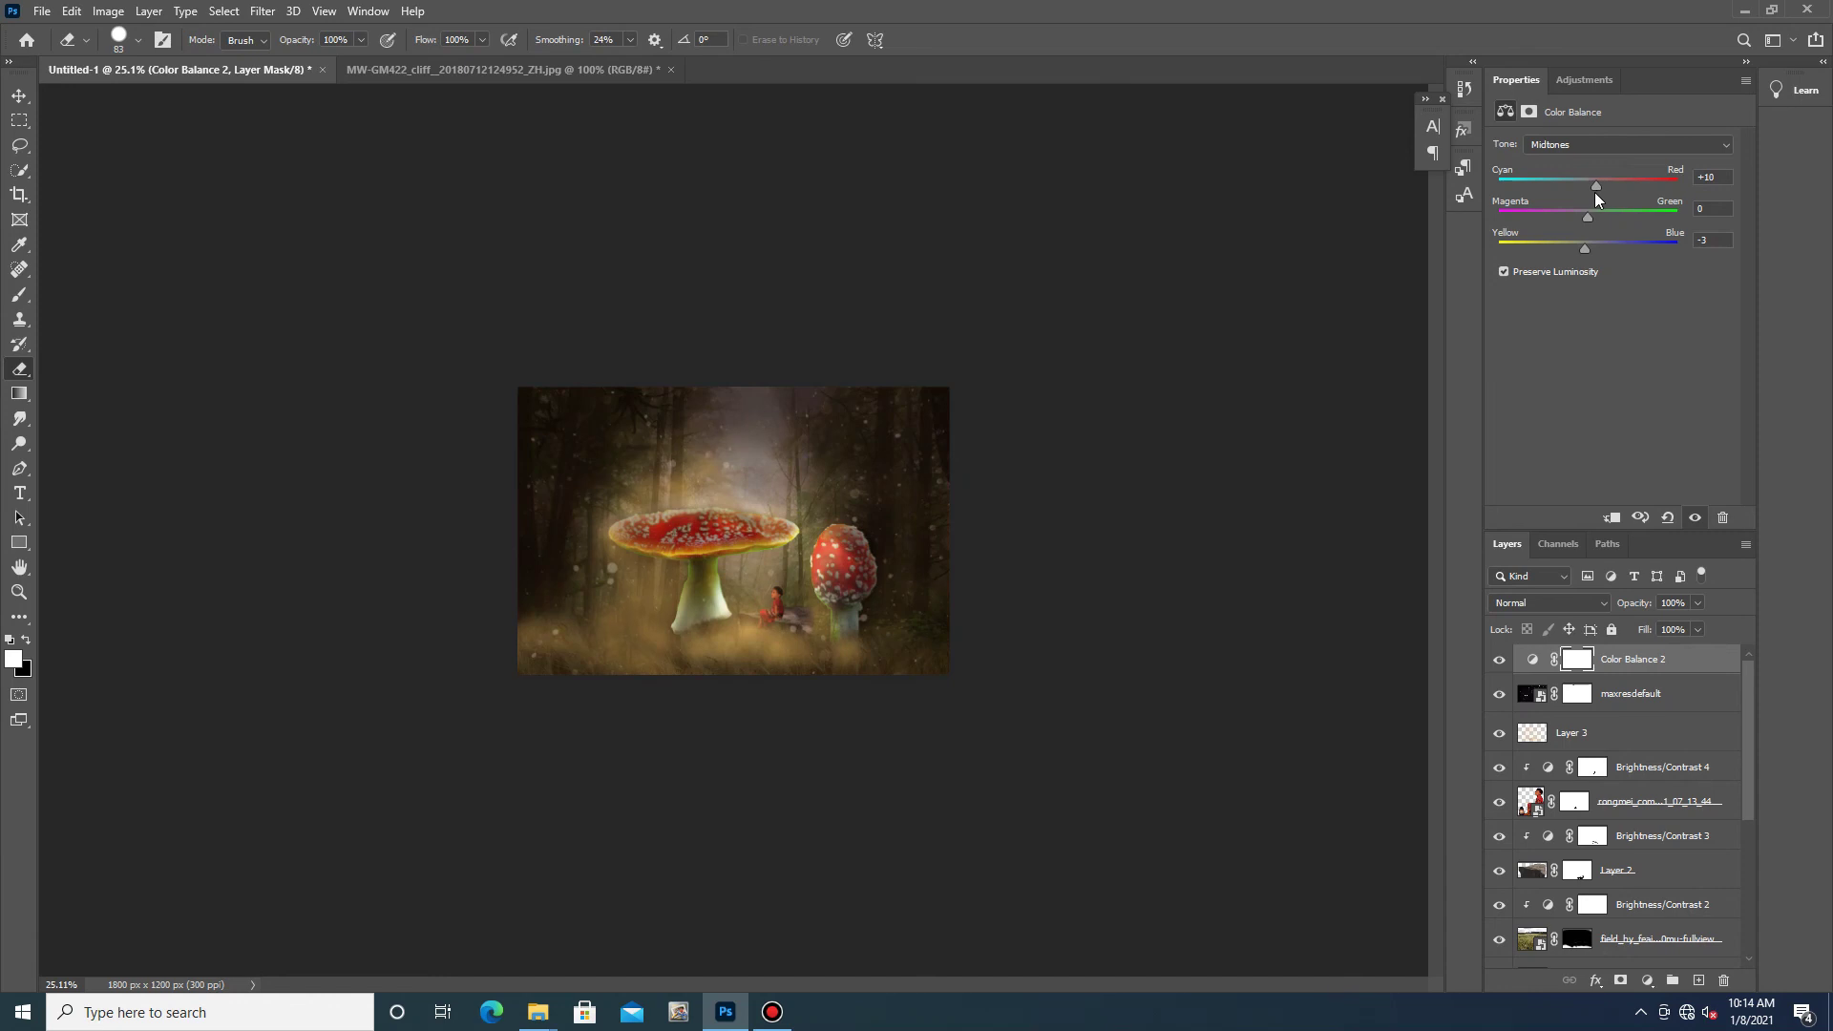
{"action": "left_click_drag", "start_coordinate": [1587, 250], "coordinate": [1509, 258]}
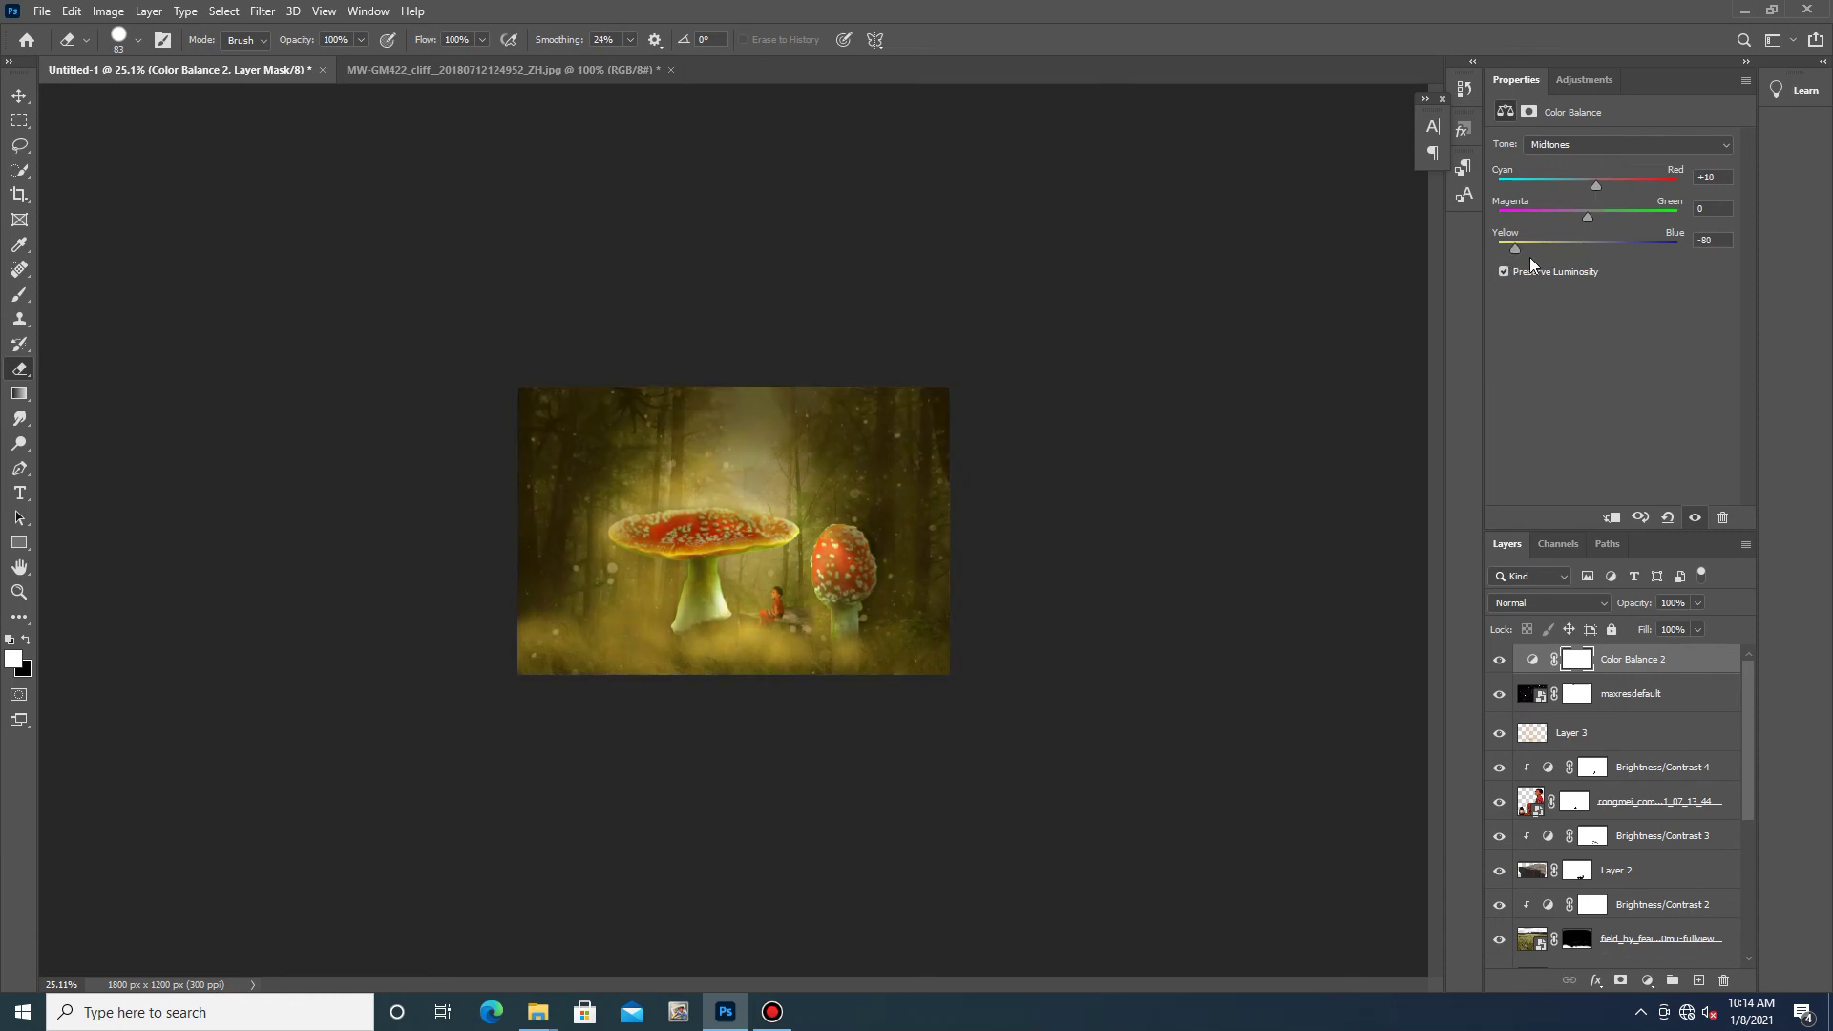
{"action": "left_click_drag", "start_coordinate": [1535, 260], "coordinate": [1621, 255]}
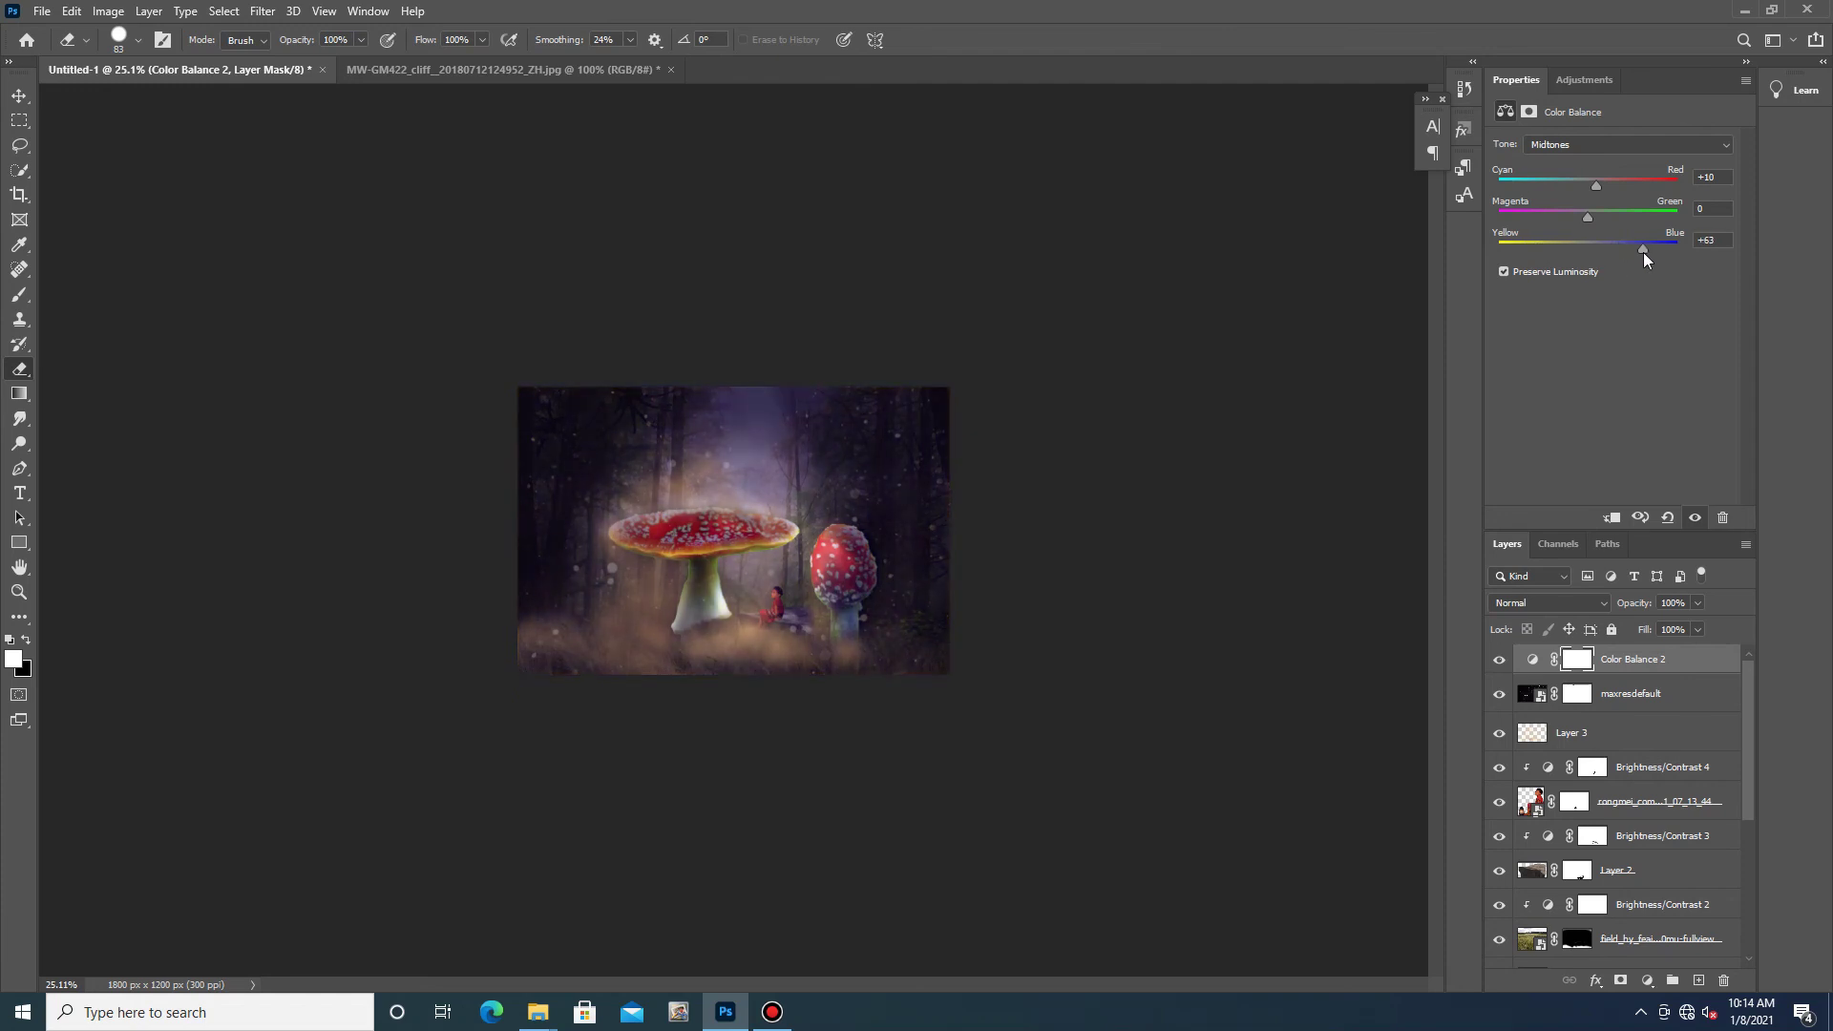
{"action": "left_click_drag", "start_coordinate": [1628, 254], "coordinate": [1579, 256]}
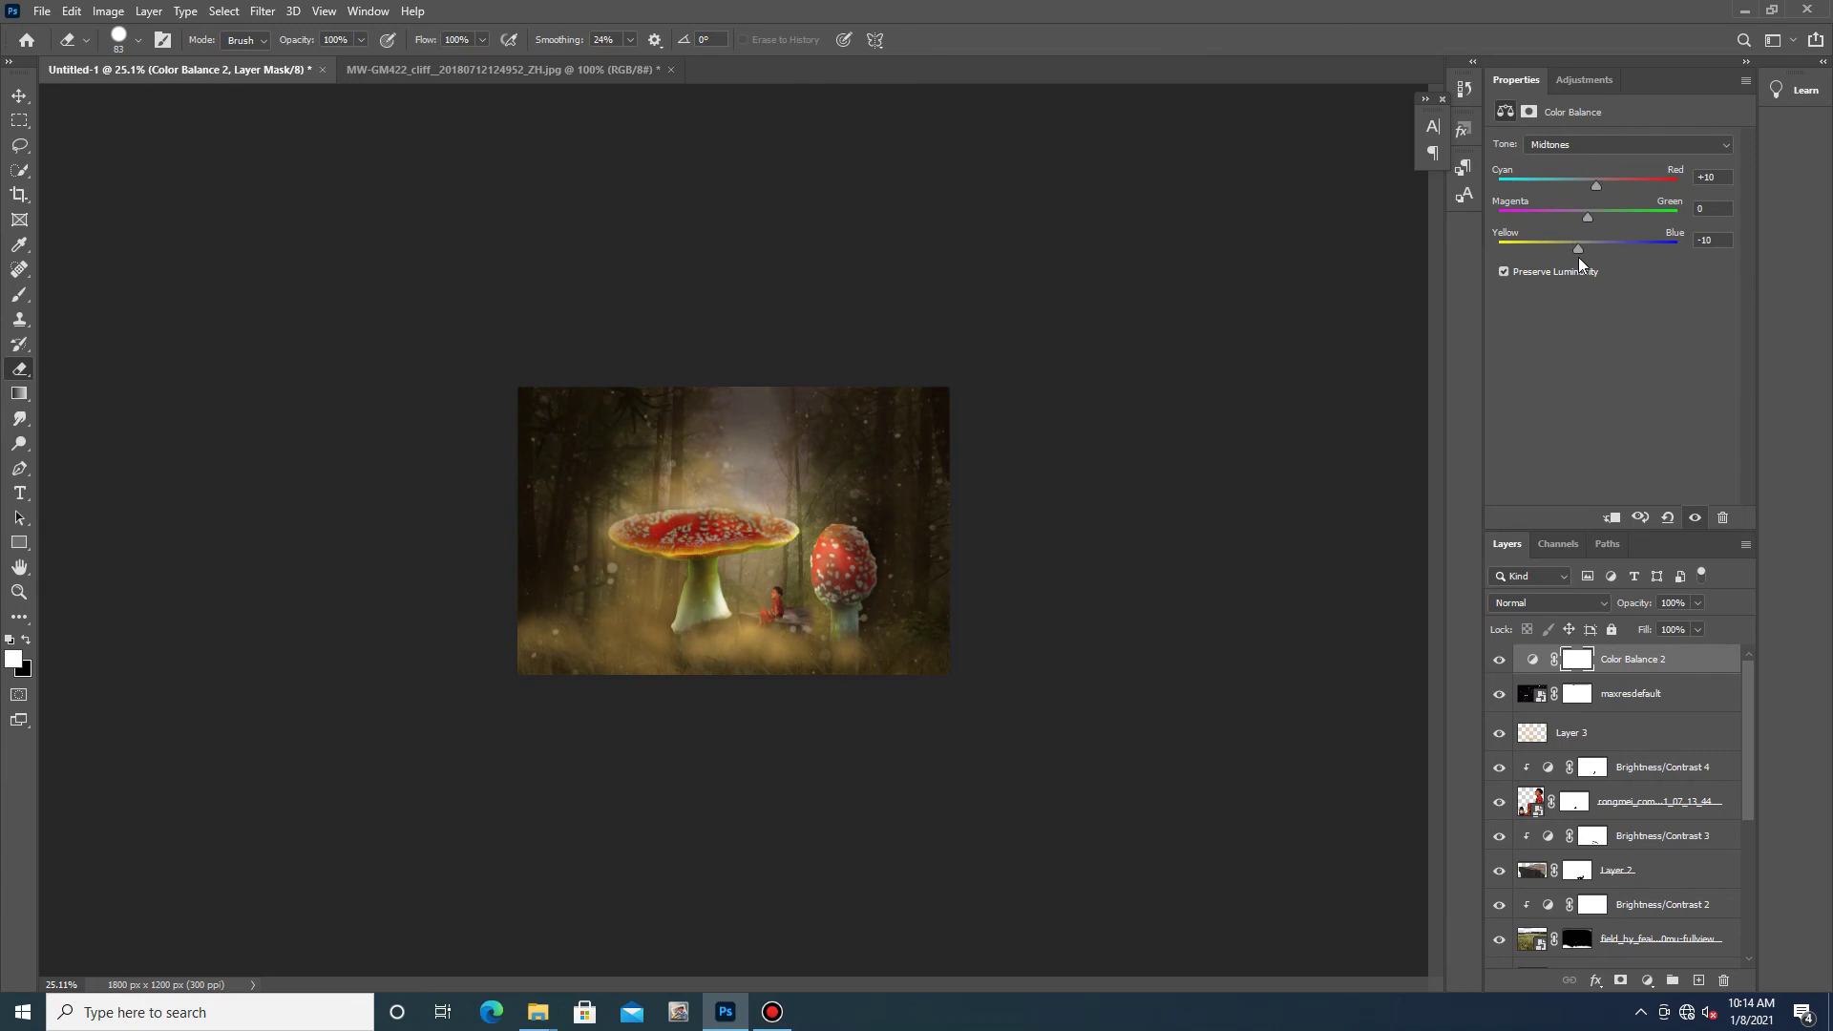
- Shift the Color Balance Highlights Cyan/Red to -36 for a cooler glow
{"action": "left_click", "coordinate": [1623, 144]}
{"action": "left_click", "coordinate": [1567, 198]}
{"action": "mouse_move", "coordinate": [1582, 194]}
{"action": "left_mouse_down"}
{"action": "mouse_move", "coordinate": [1539, 194]}
{"action": "mouse_move", "coordinate": [1556, 200]}
{"action": "left_mouse_up"}
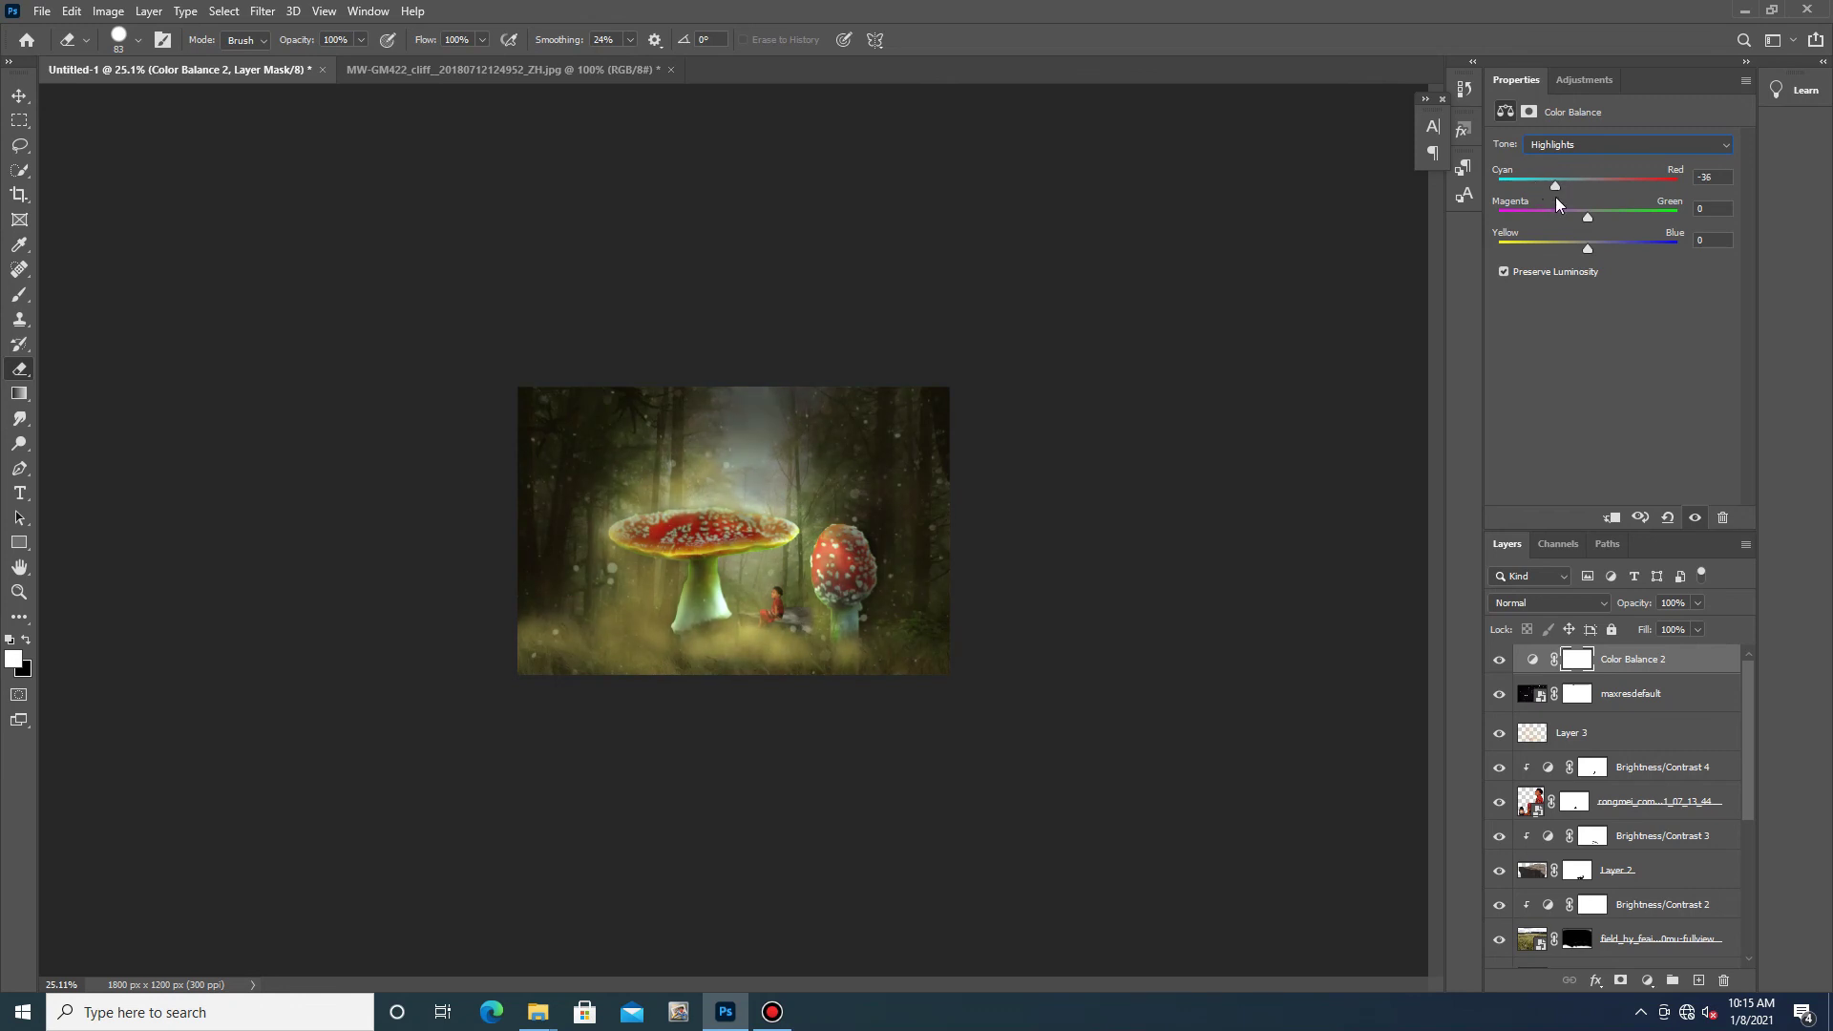
{"action": "left_click", "coordinate": [782, 622], "text": "ctrl"}
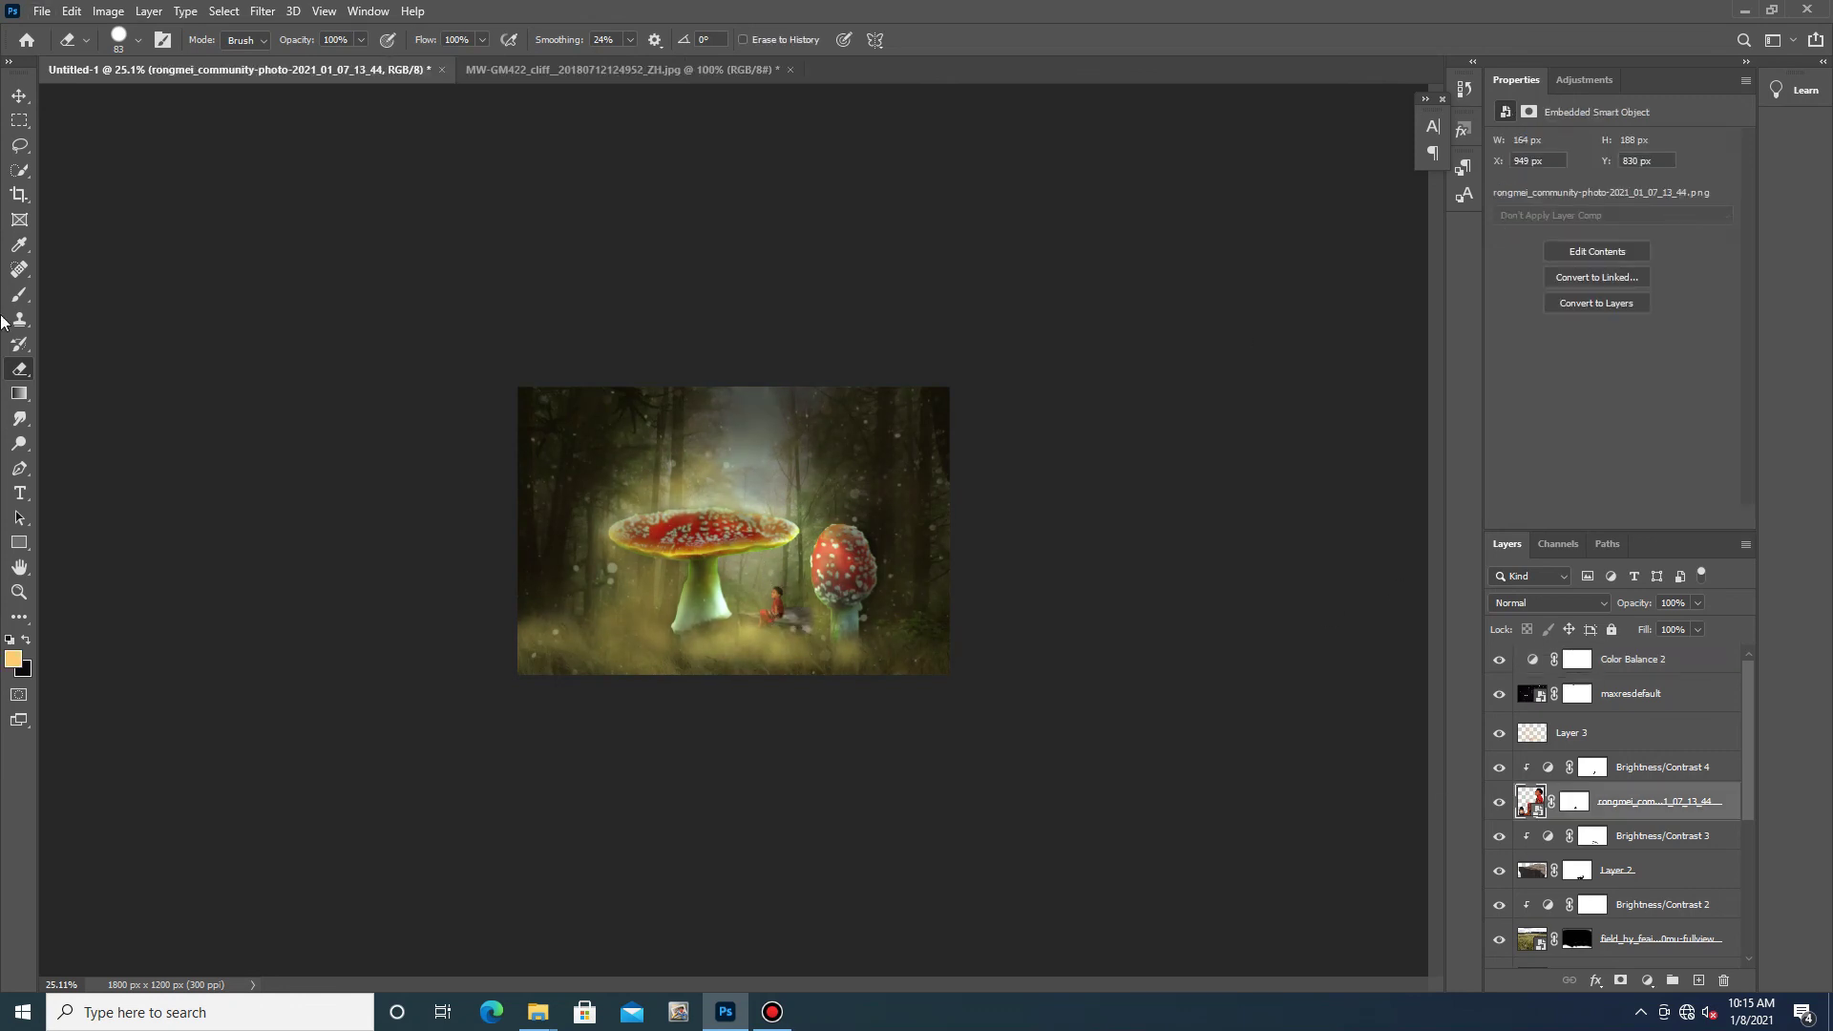
- Scale the girl to about 121% and nudge her slightly left and down
{"action": "key", "text": "v"}
{"action": "scroll", "coordinate": [831, 664], "scroll_direction": "up", "scroll_amount": 5}
{"action": "scroll", "coordinate": [830, 664], "scroll_direction": "up", "scroll_amount": 3}
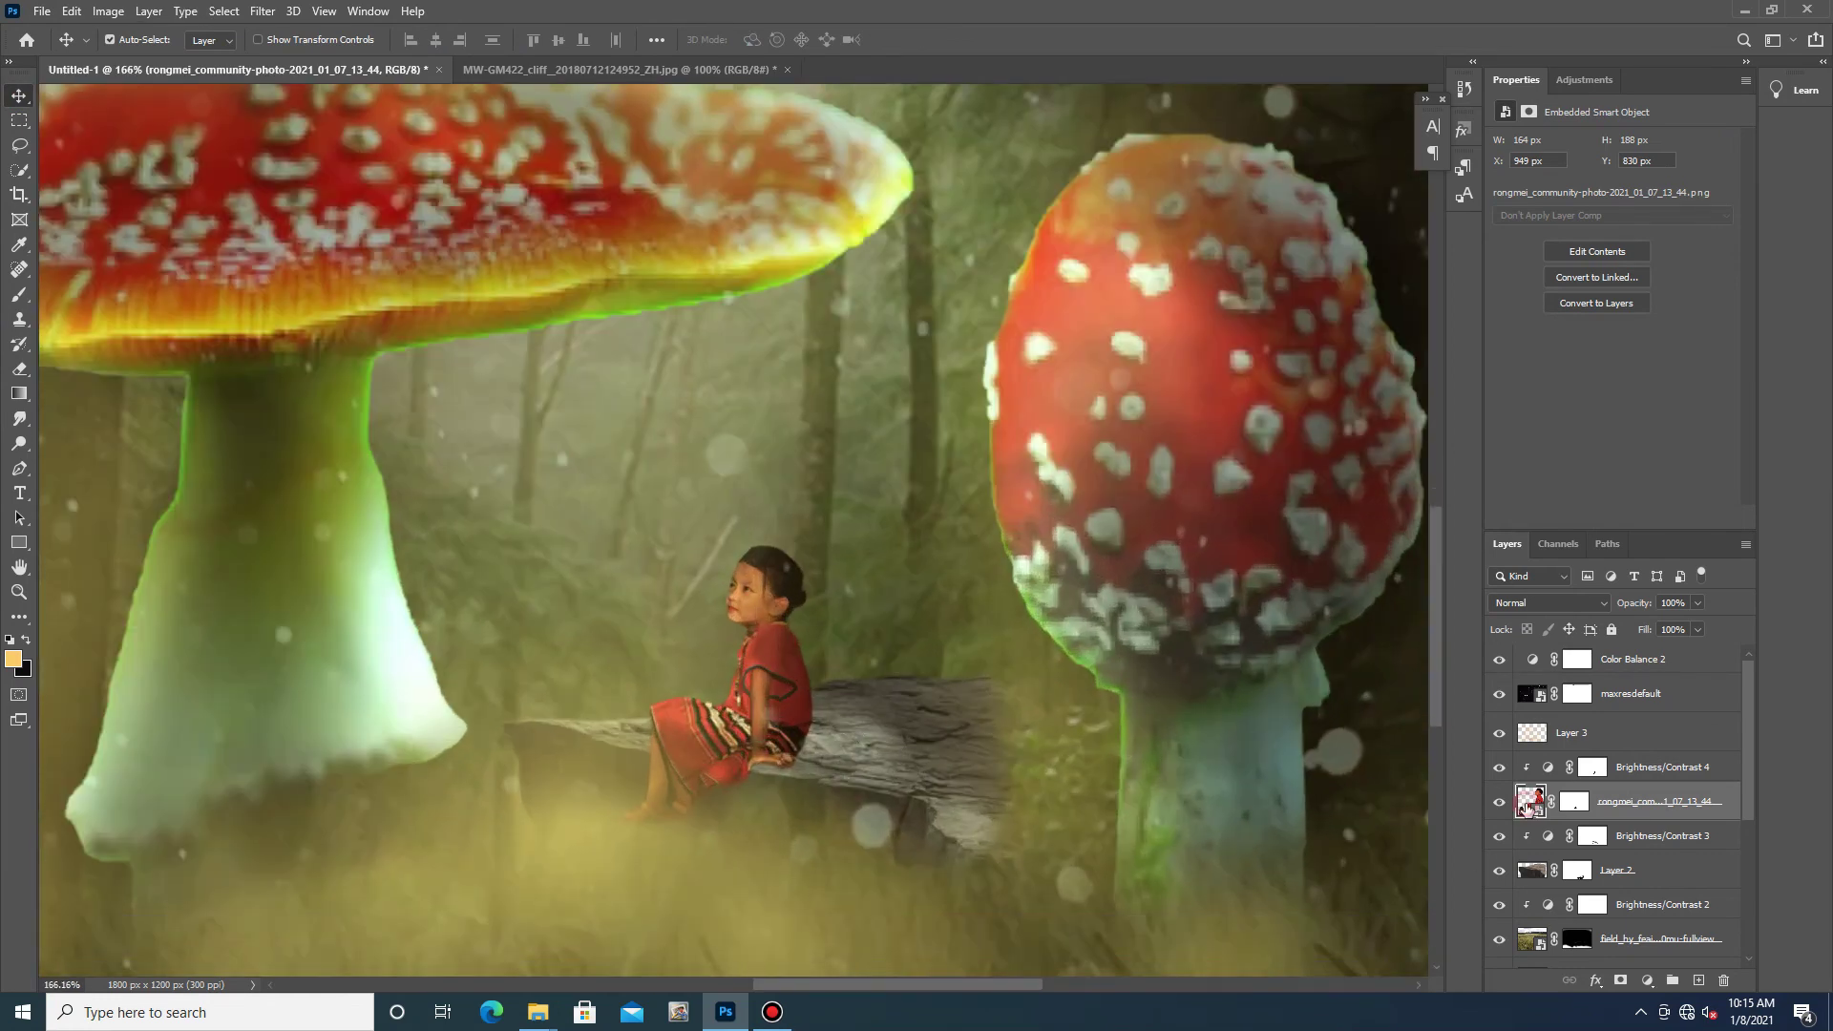
{"action": "key", "text": "ctrl+t"}
{"action": "left_click_drag", "start_coordinate": [817, 542], "coordinate": [927, 365]}
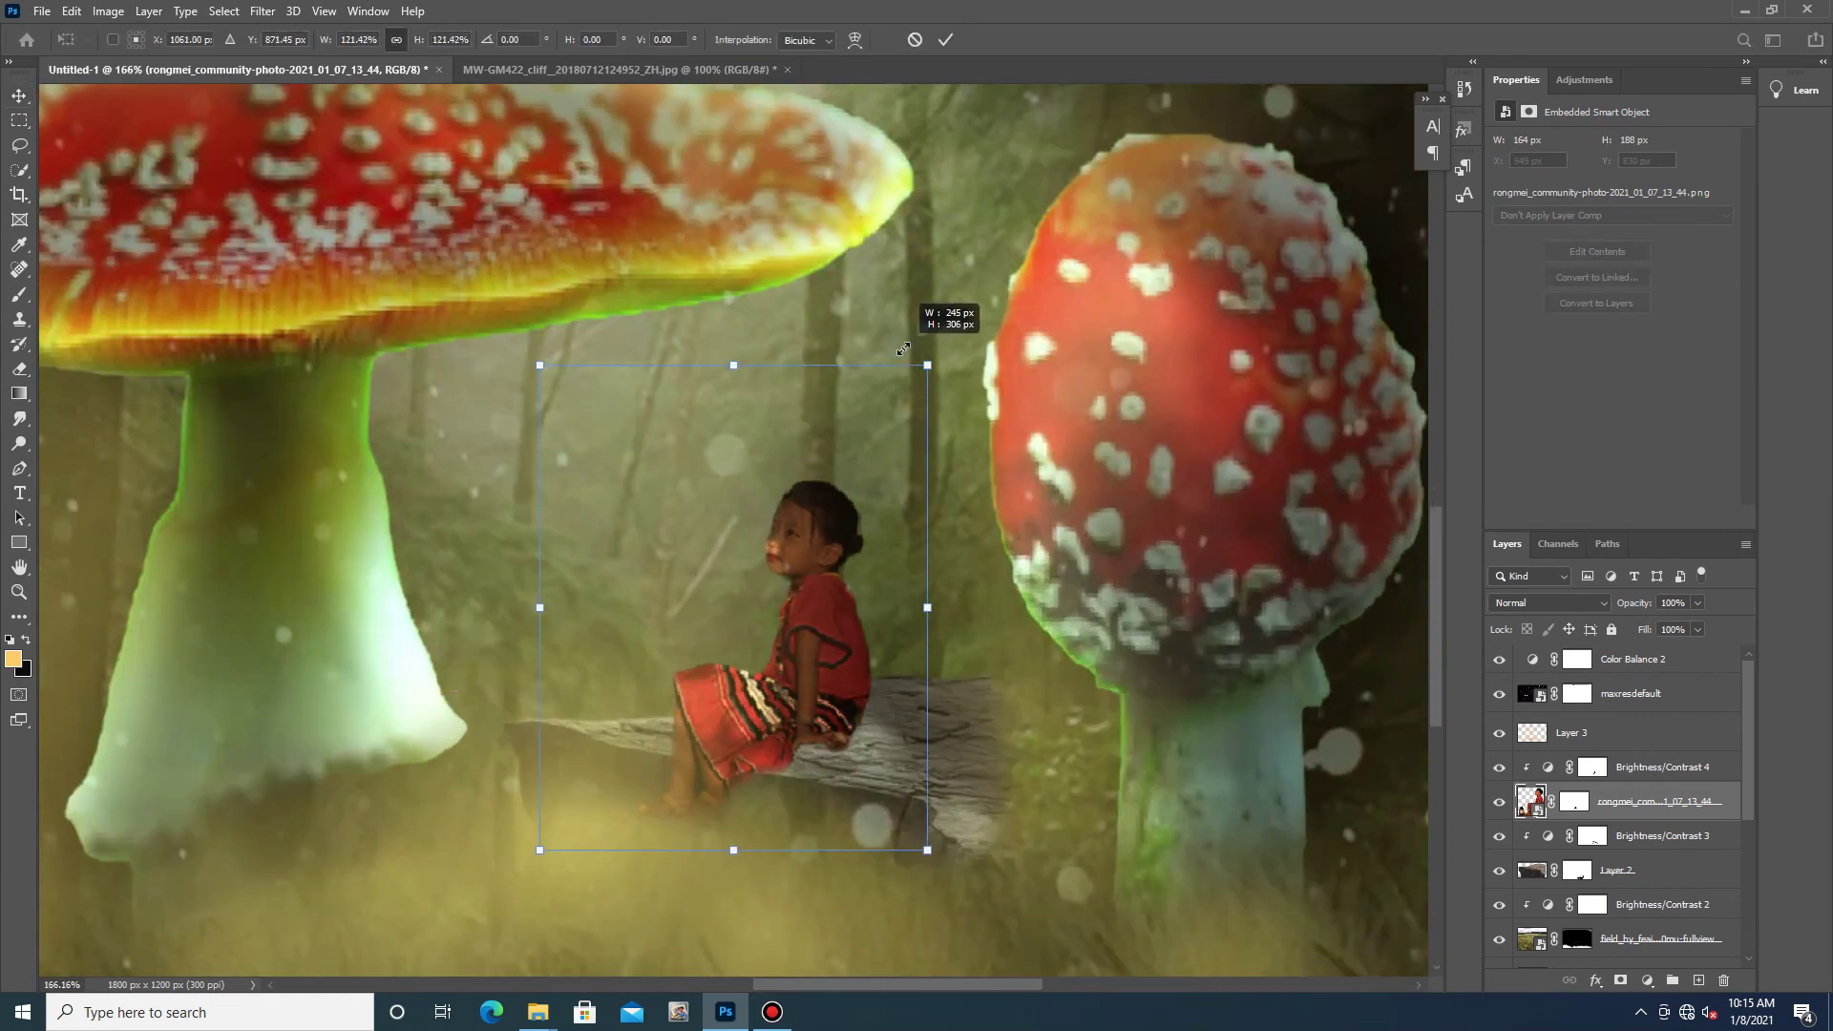
{"action": "left_click_drag", "start_coordinate": [851, 627], "coordinate": [800, 643]}
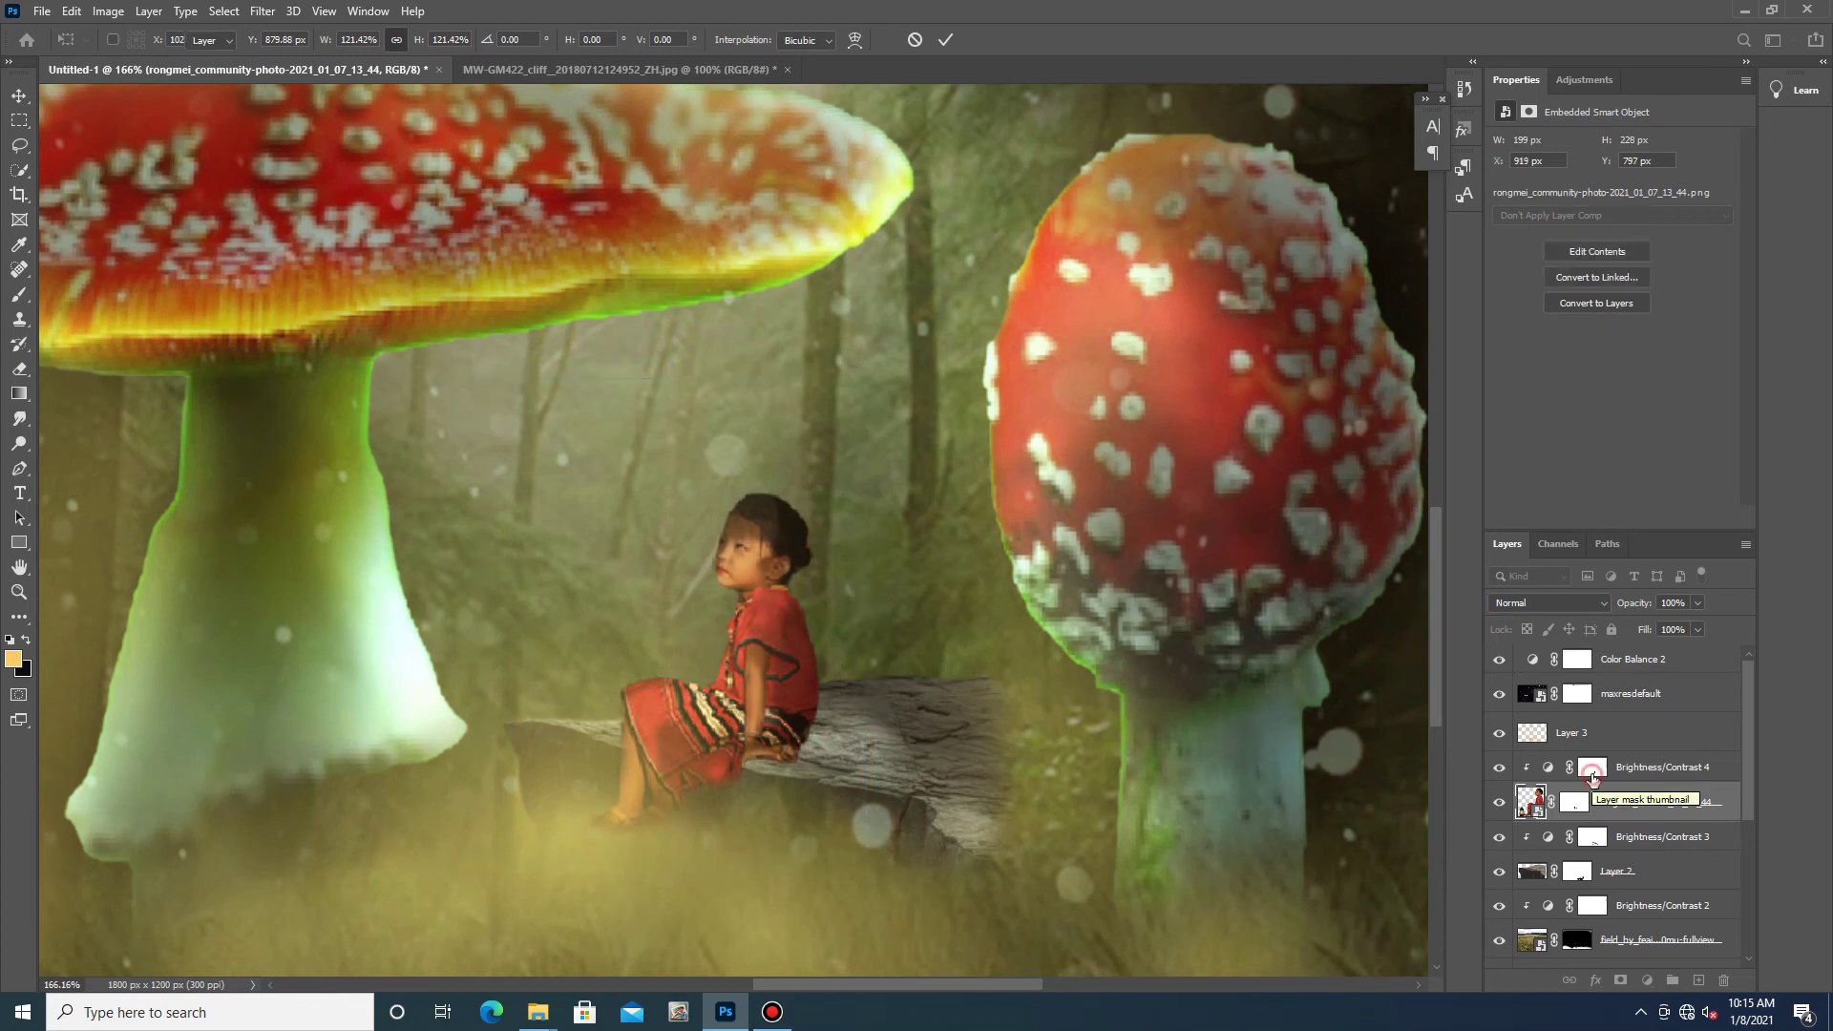
{"action": "left_click", "coordinate": [1592, 769]}
- Set up a small black brush at 29% opacity on the Brightness/Contrast 4 mask
{"action": "key", "text": "b"}
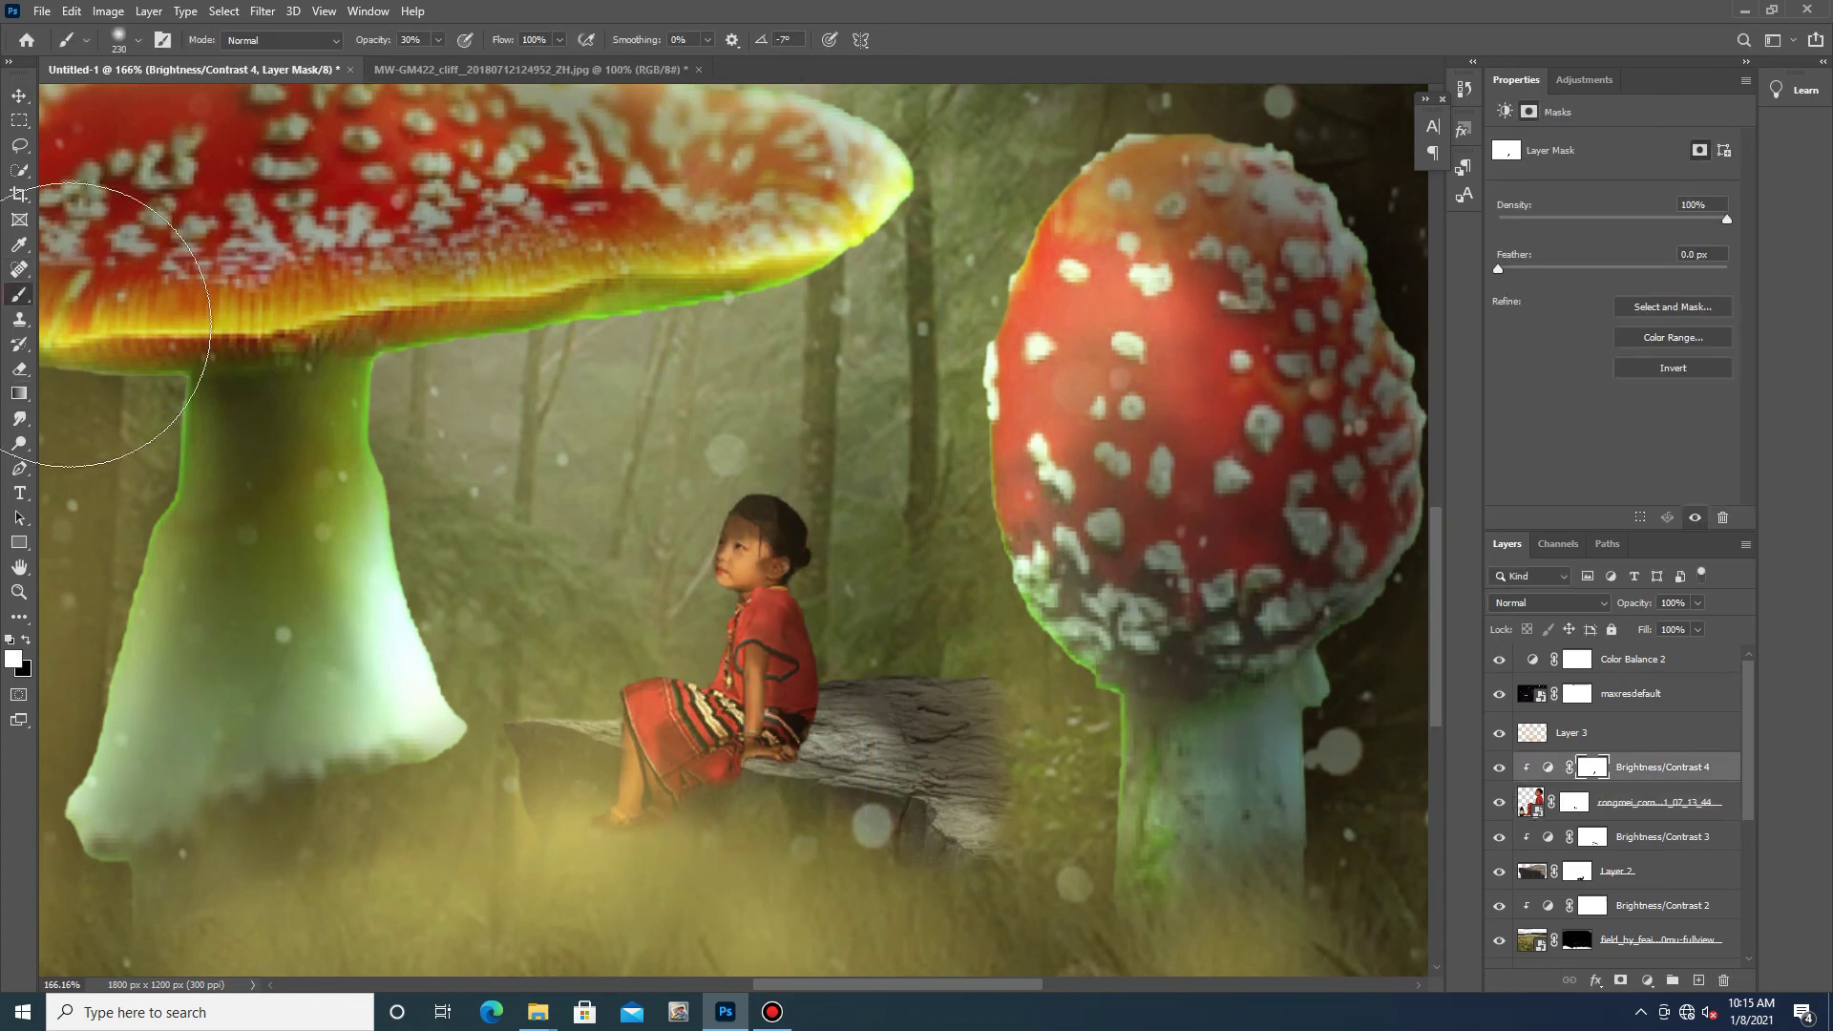
{"action": "left_click_drag", "start_coordinate": [774, 481], "coordinate": [726, 500]}
{"action": "key", "text": "x"}
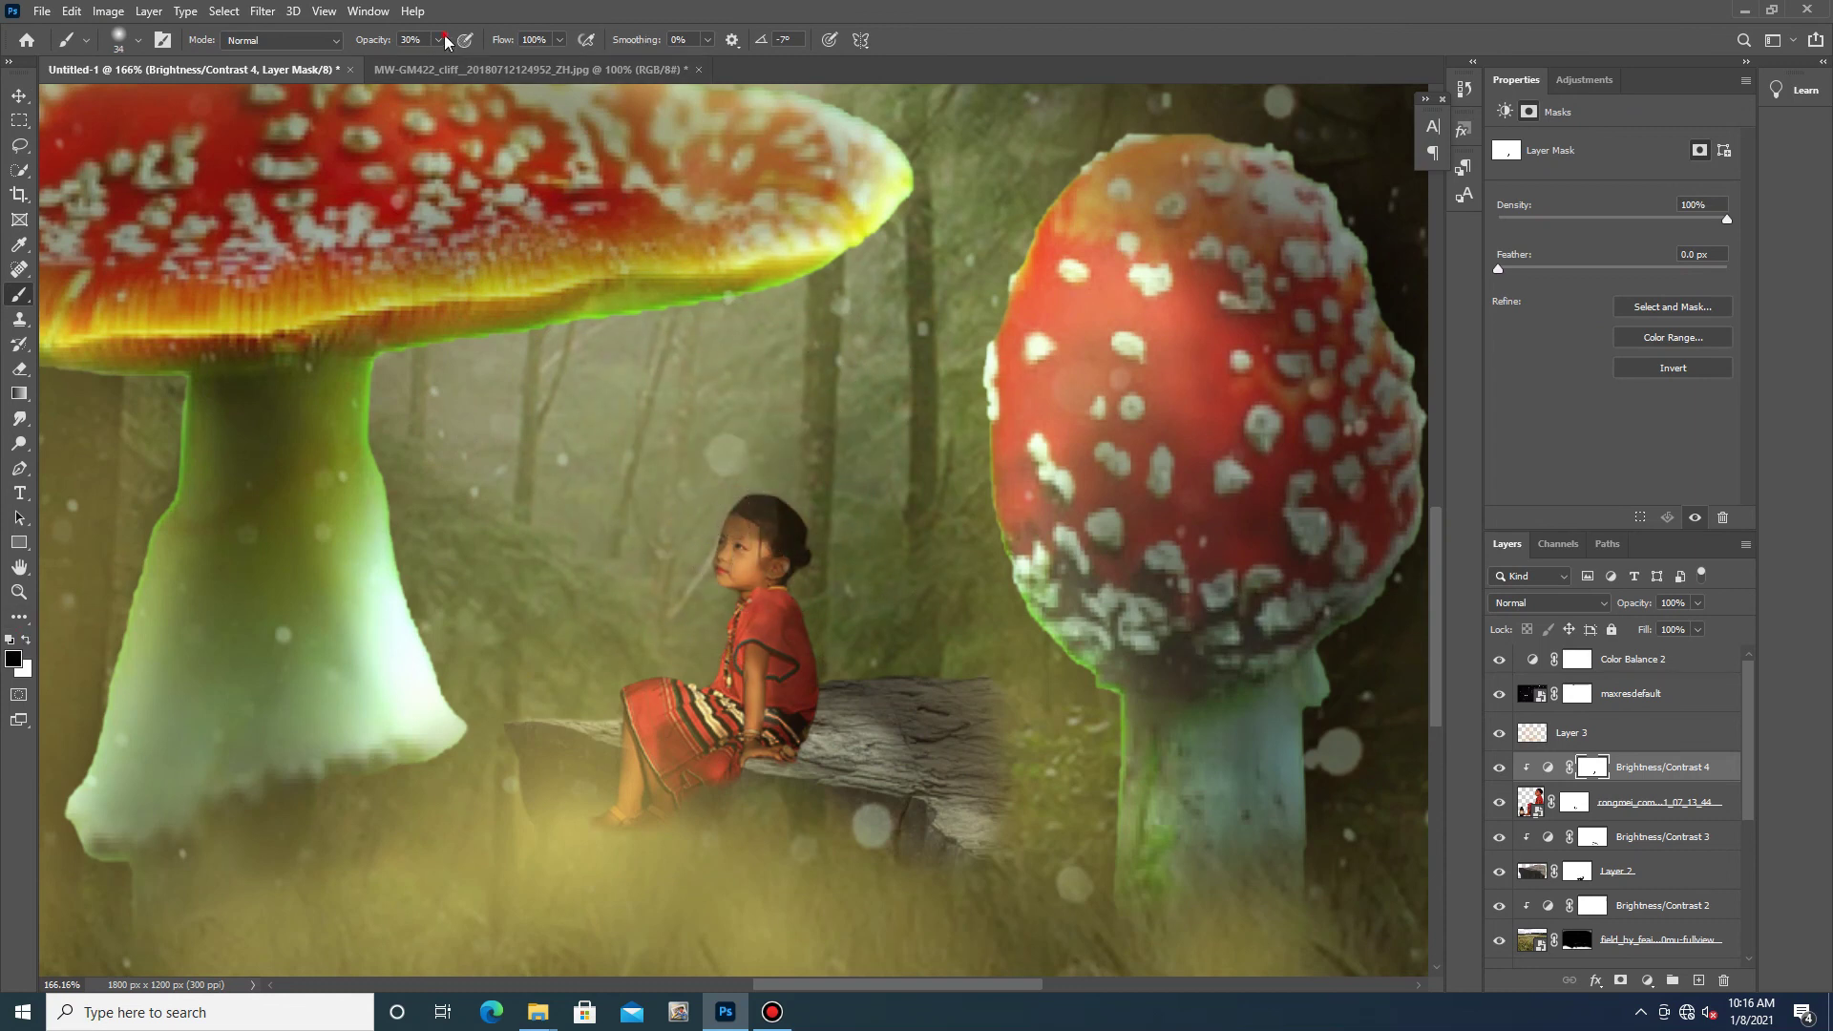
{"action": "left_click", "coordinate": [728, 520]}
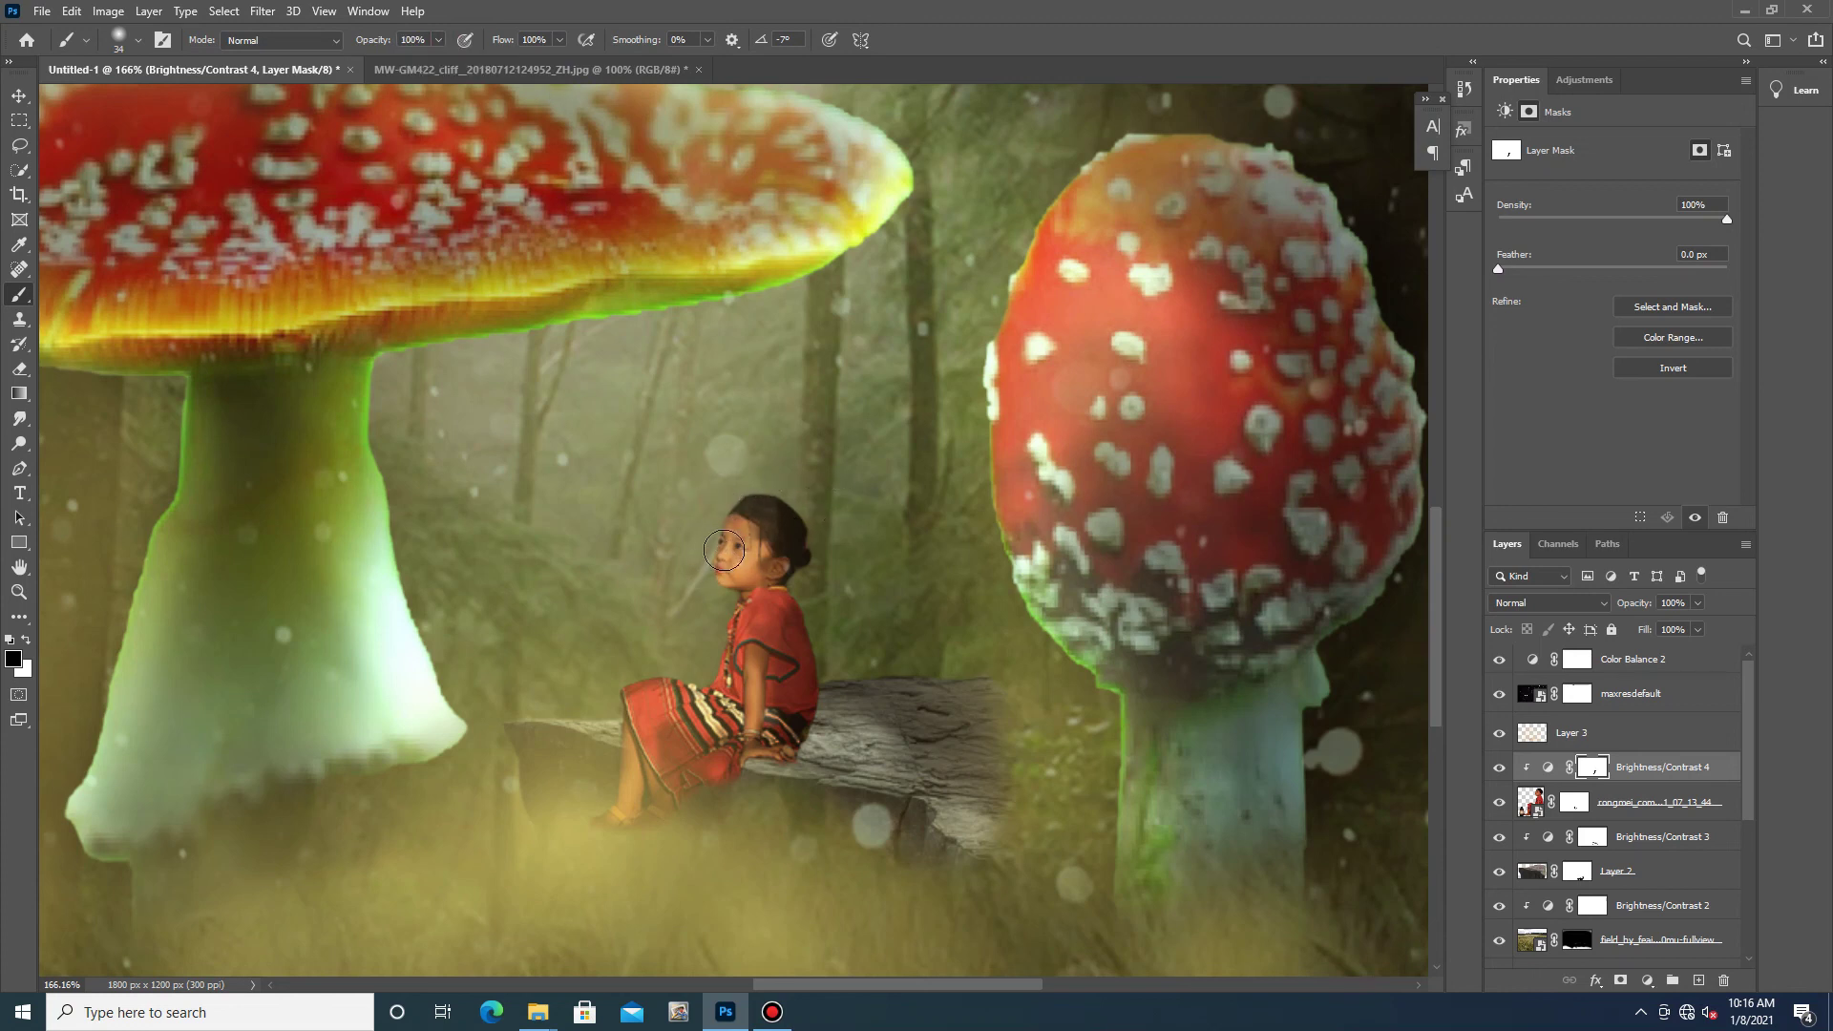
{"action": "left_click", "coordinate": [439, 40]}
{"action": "left_click", "coordinate": [726, 550]}
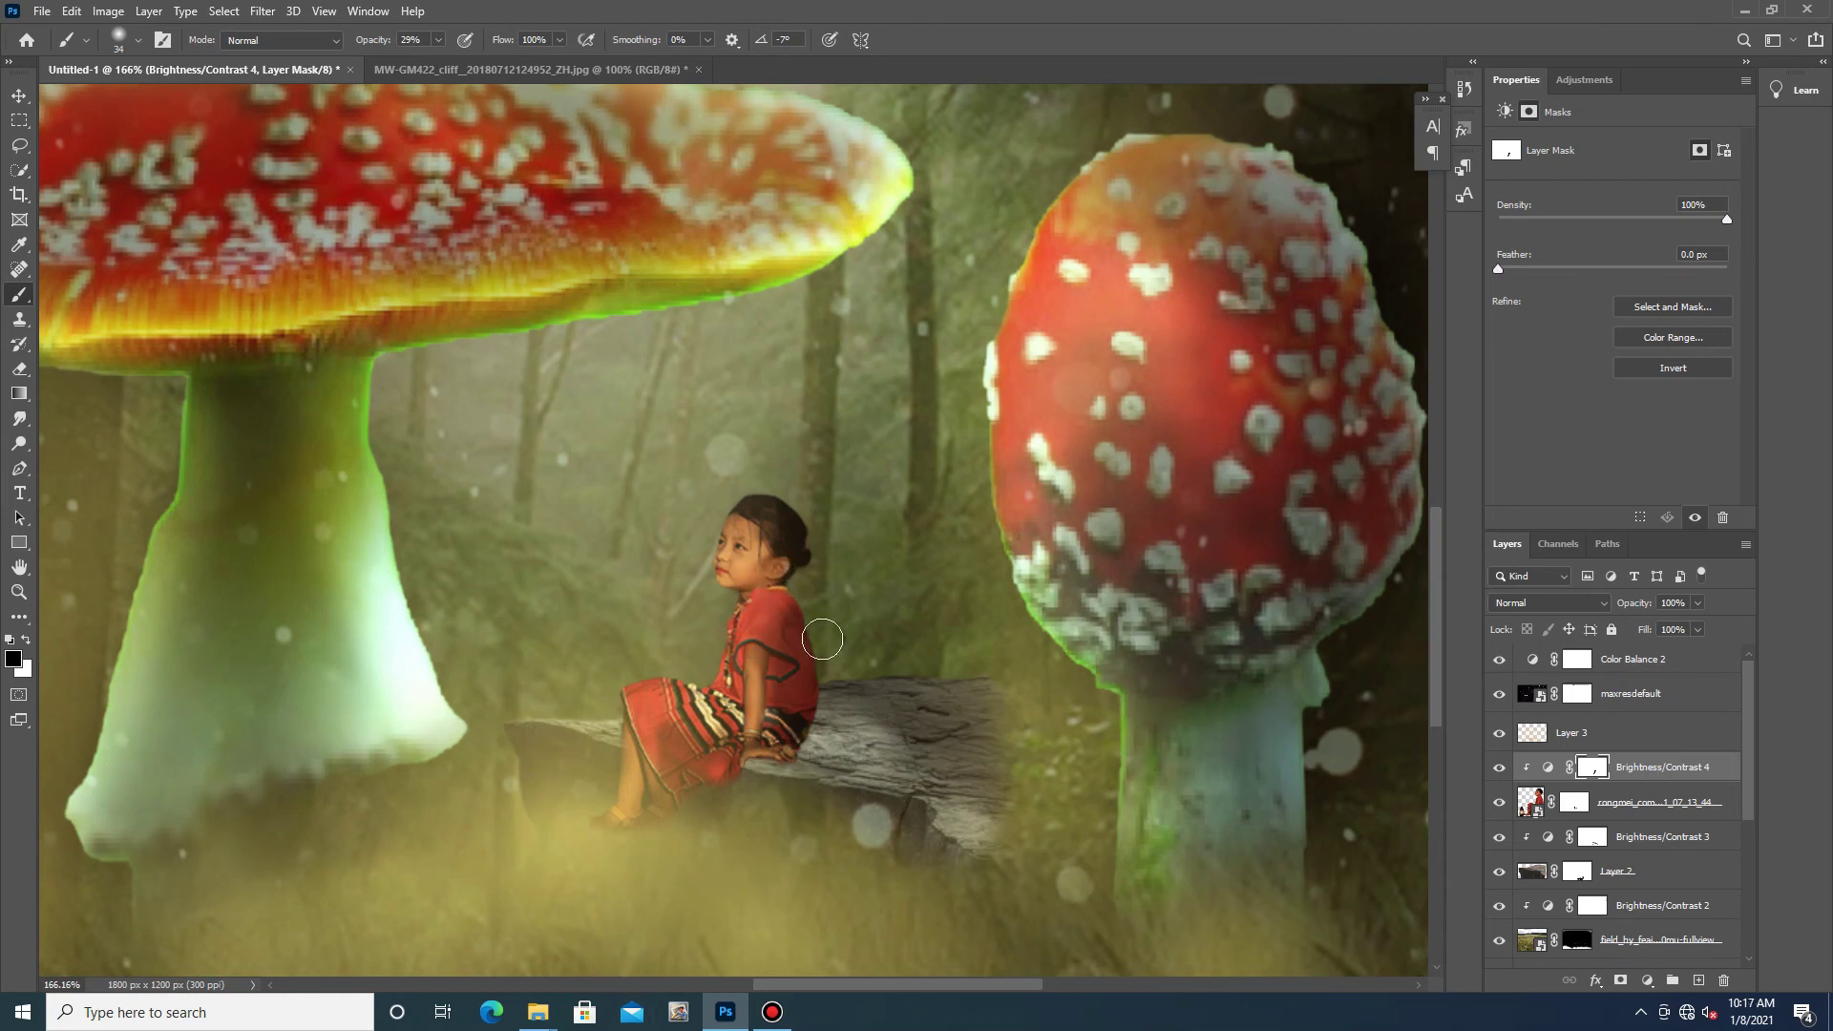
- Select the maxresdefault layer mask in the Layers panel
{"action": "scroll", "coordinate": [652, 755], "scroll_direction": "down", "scroll_amount": 5}
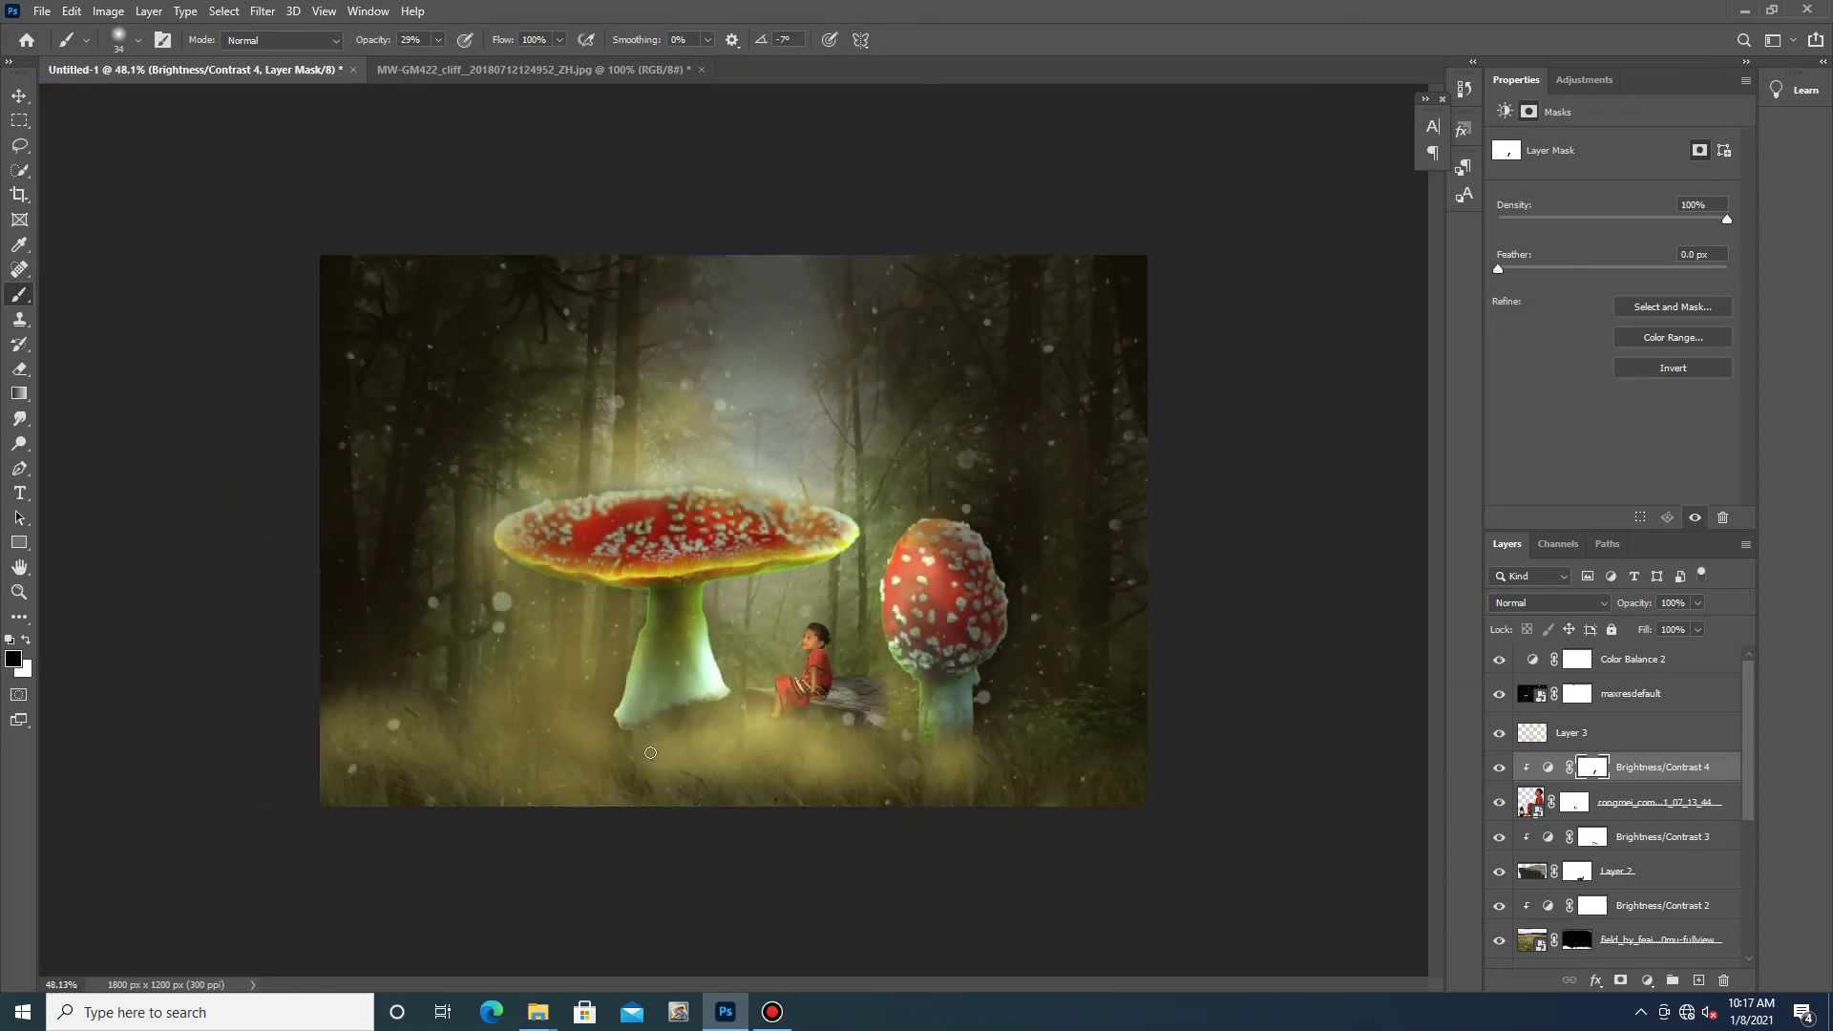
{"action": "left_click", "coordinate": [1577, 694]}
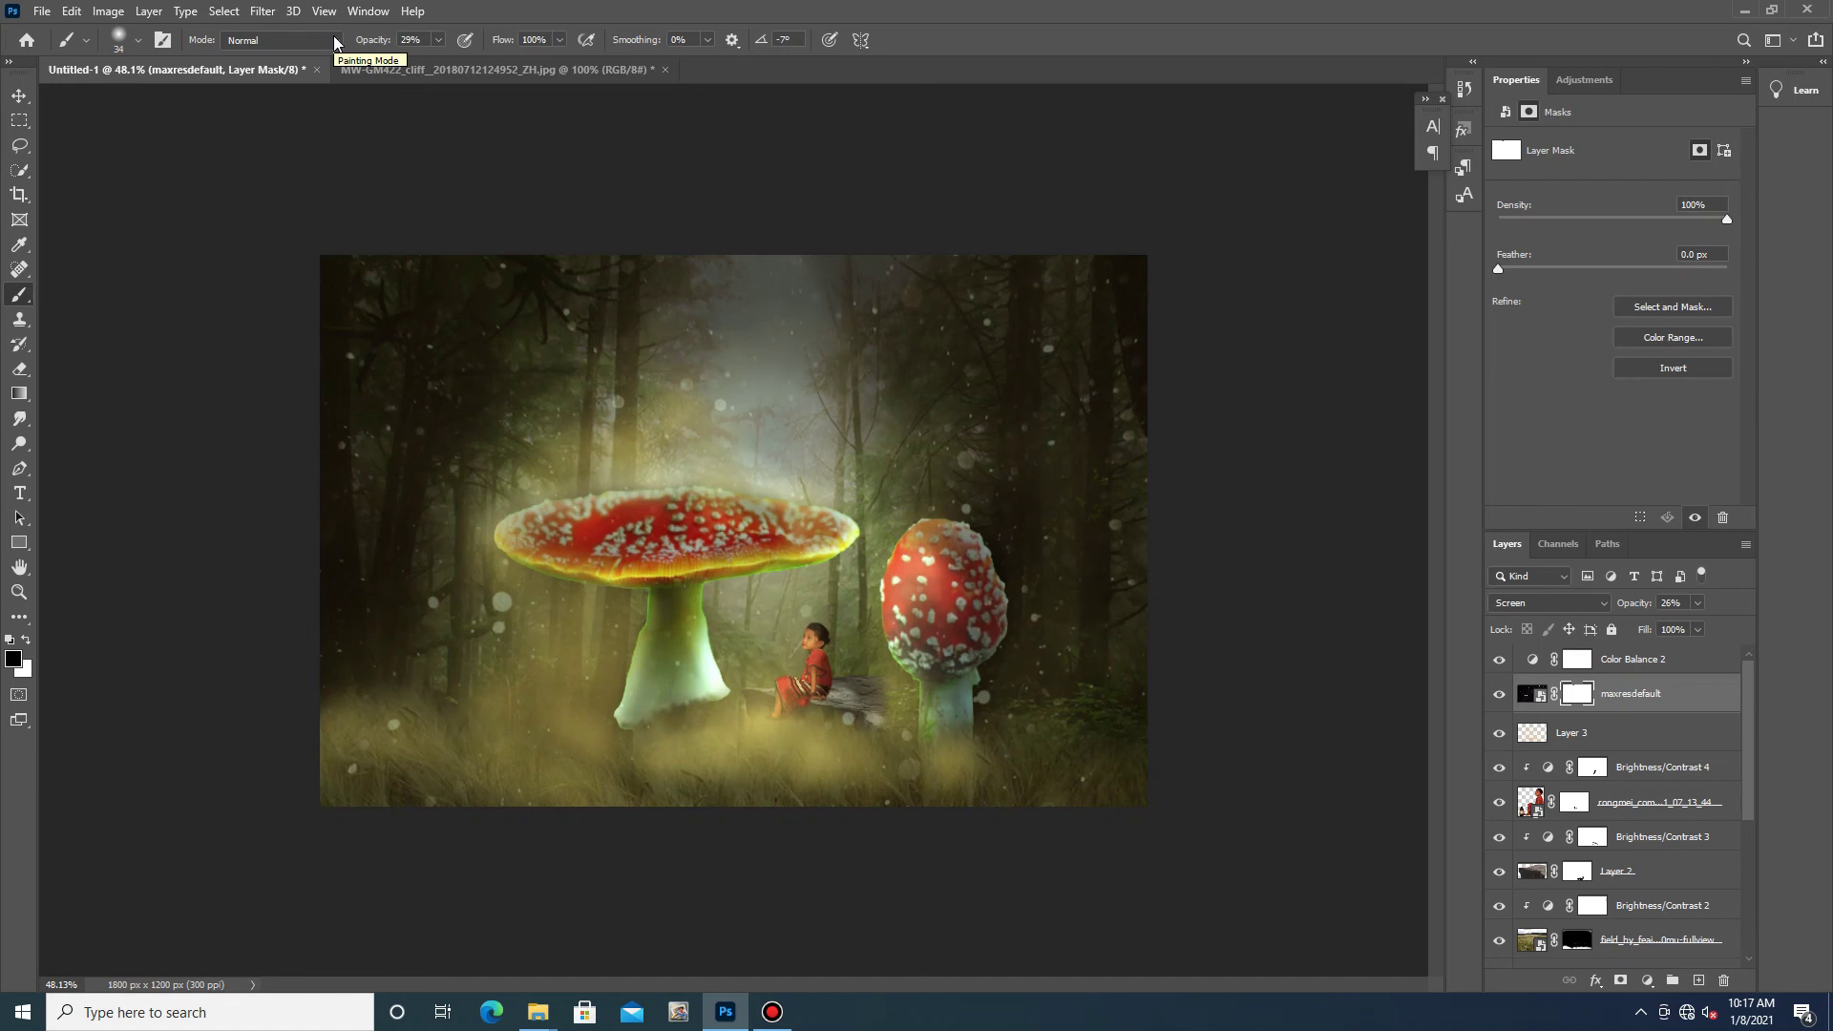
{"action": "scroll", "coordinate": [1102, 741], "scroll_direction": "down", "scroll_amount": 3}
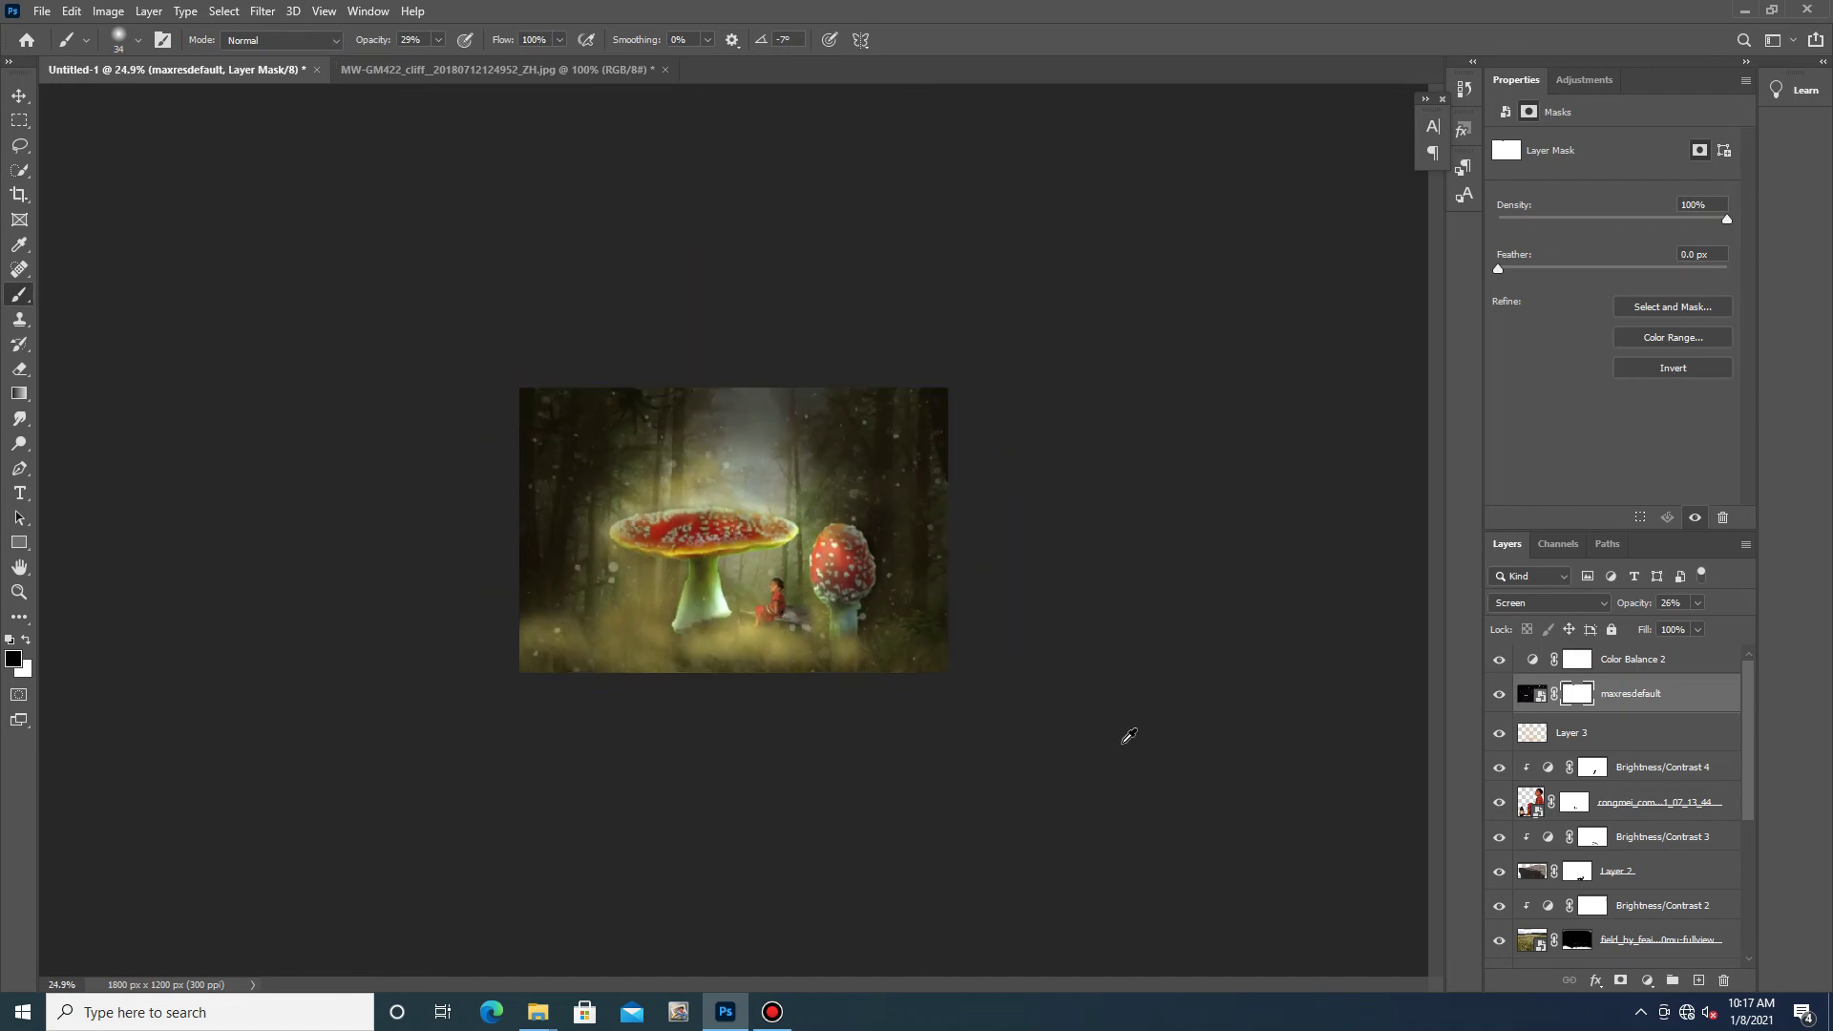
{"action": "left_click", "coordinate": [42, 12]}
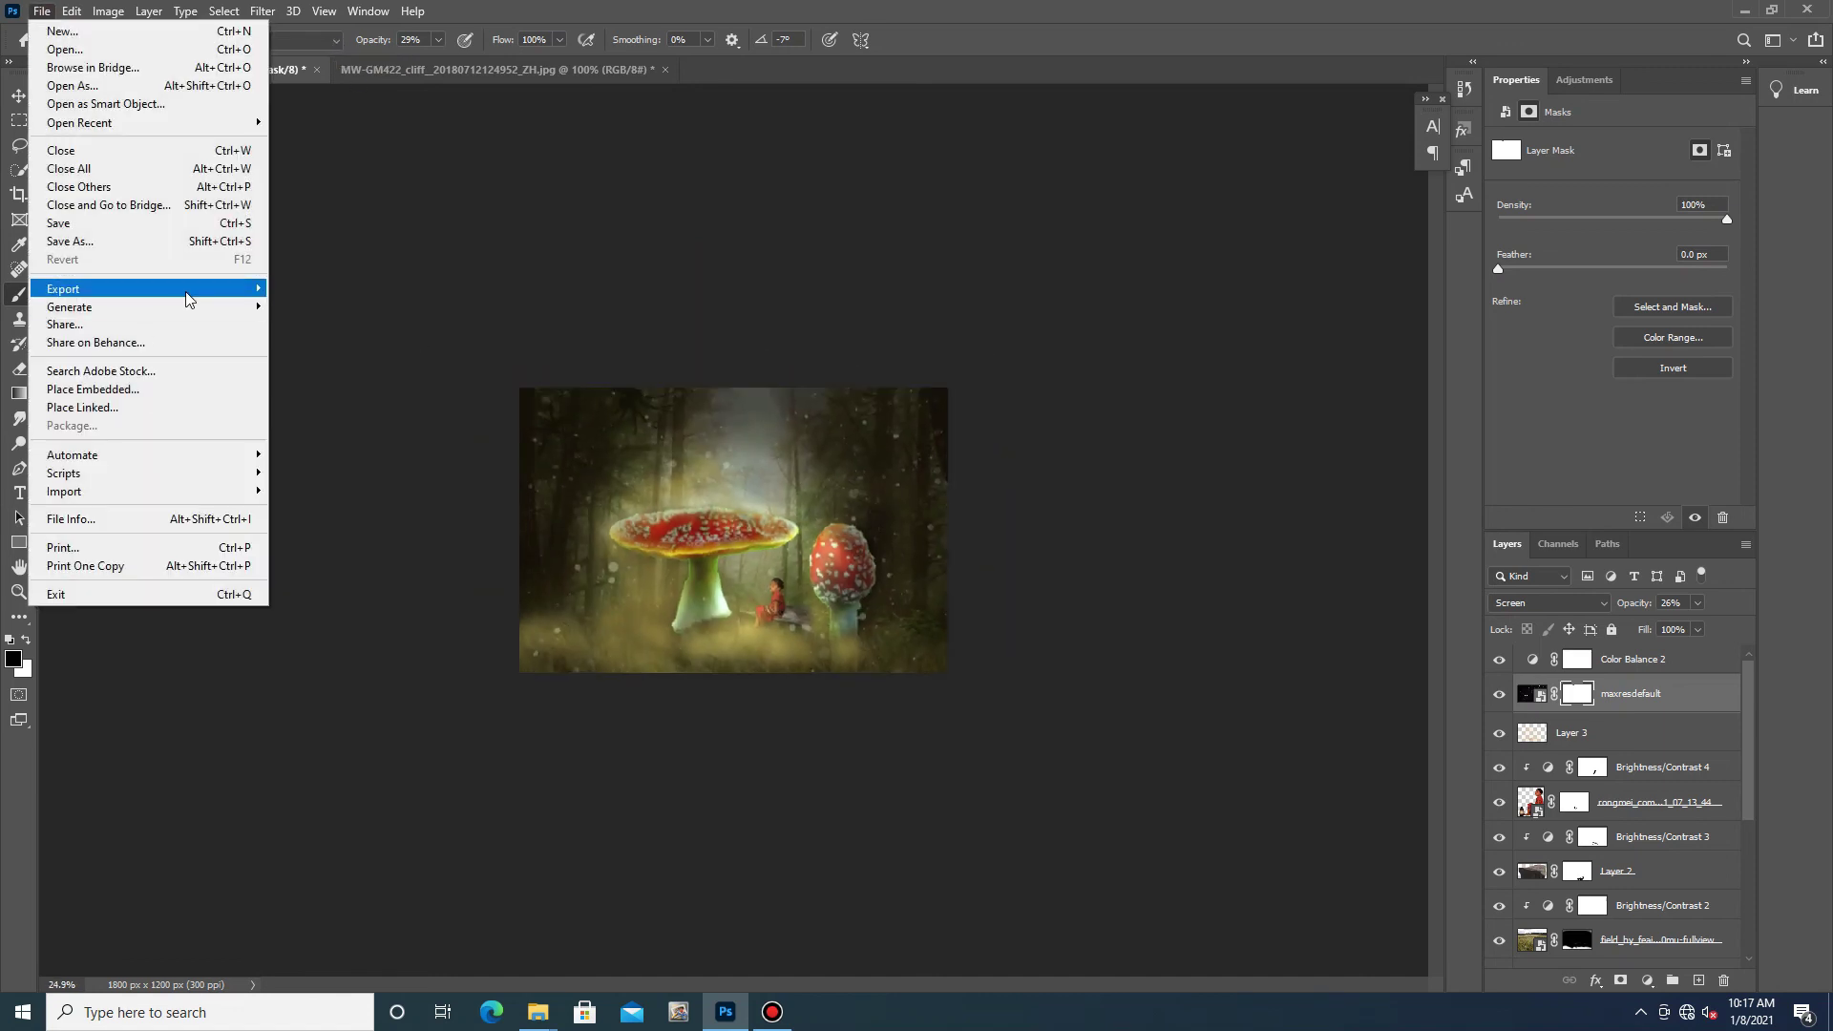
- Save the composite as 'mush' into the manipulat folder on the Desktop
{"action": "left_click", "coordinate": [324, 288]}
{"action": "left_click", "coordinate": [92, 180]}
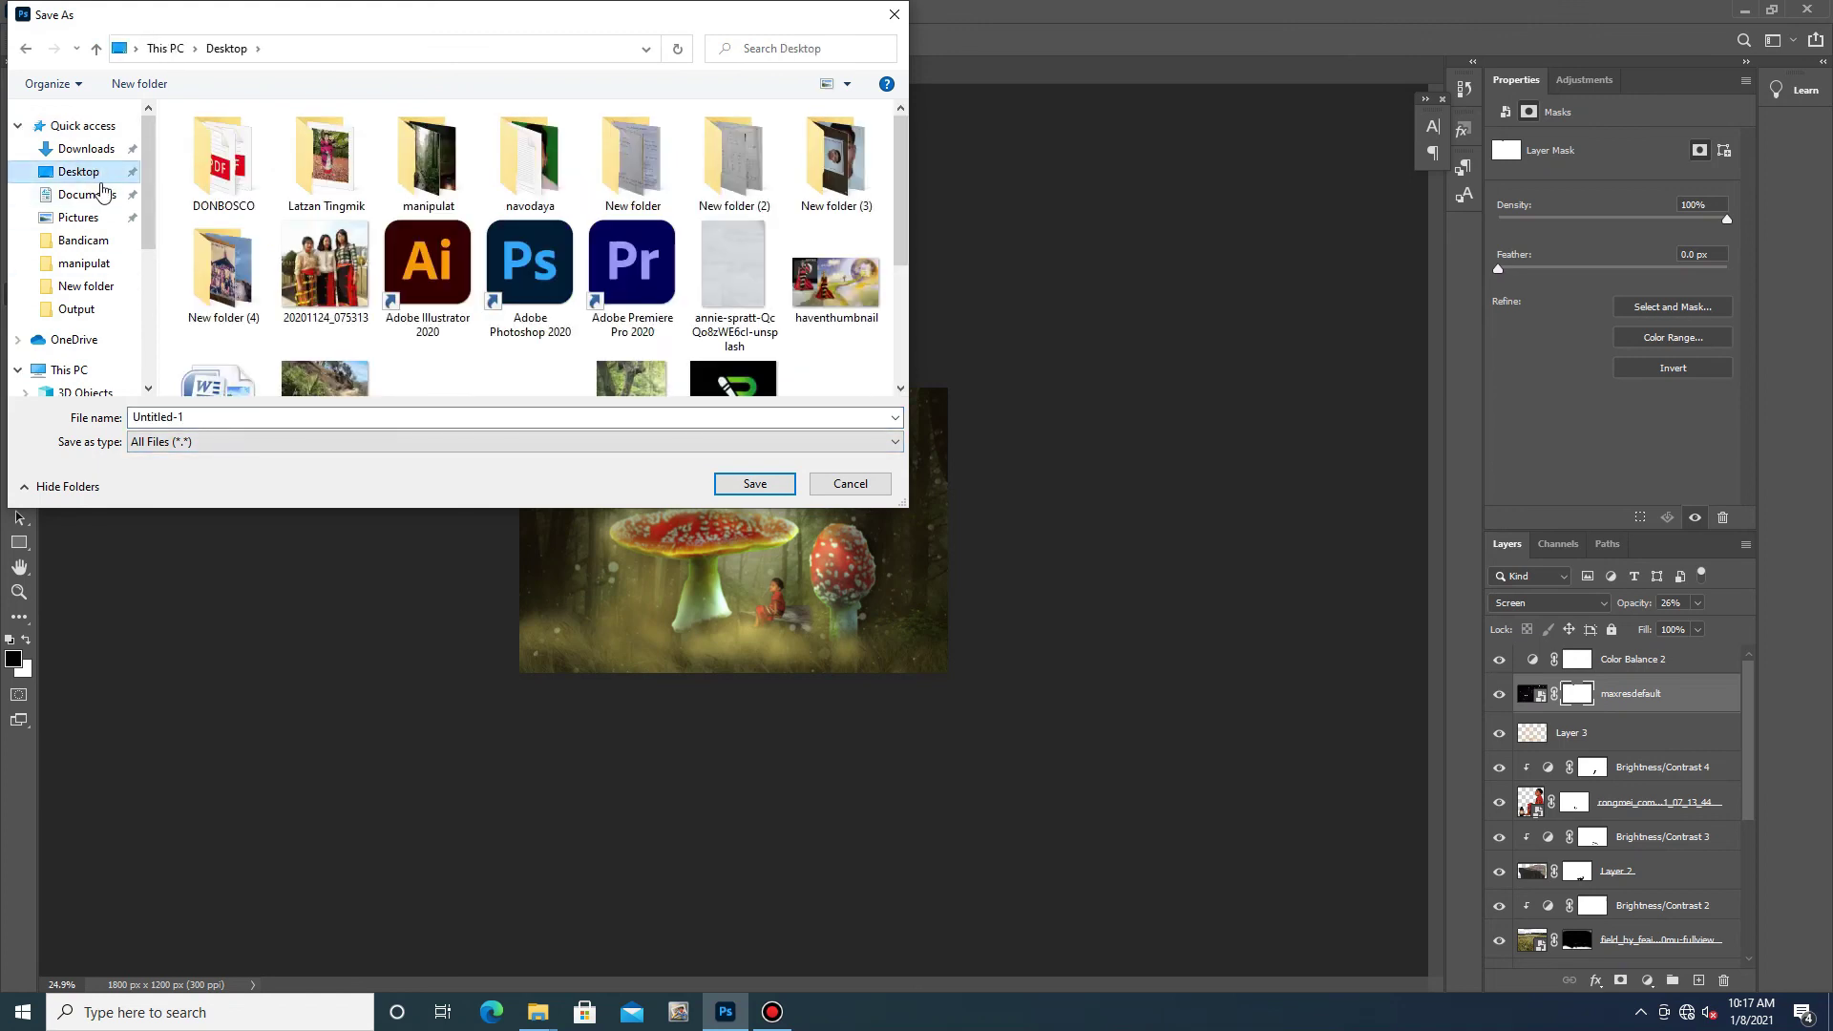
{"action": "left_click", "coordinate": [84, 264]}
{"action": "type", "text": "mushr"}
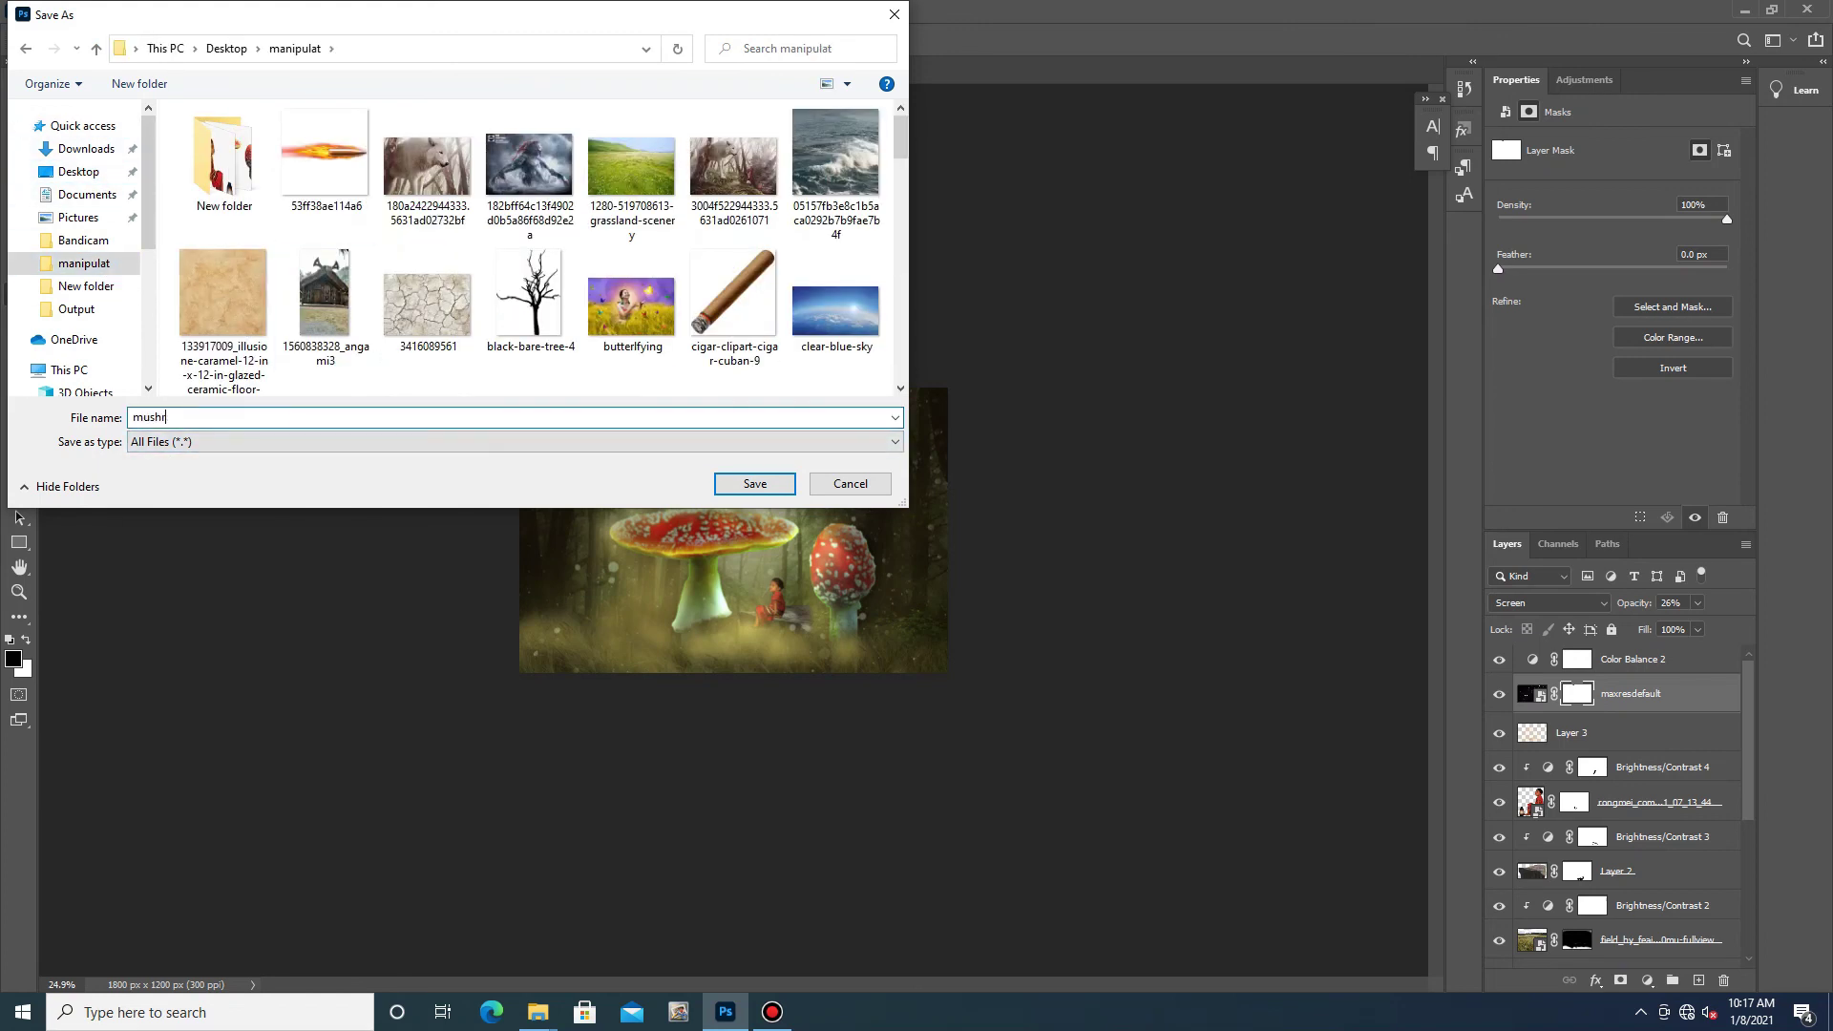
{"action": "left_click", "coordinate": [727, 484]}
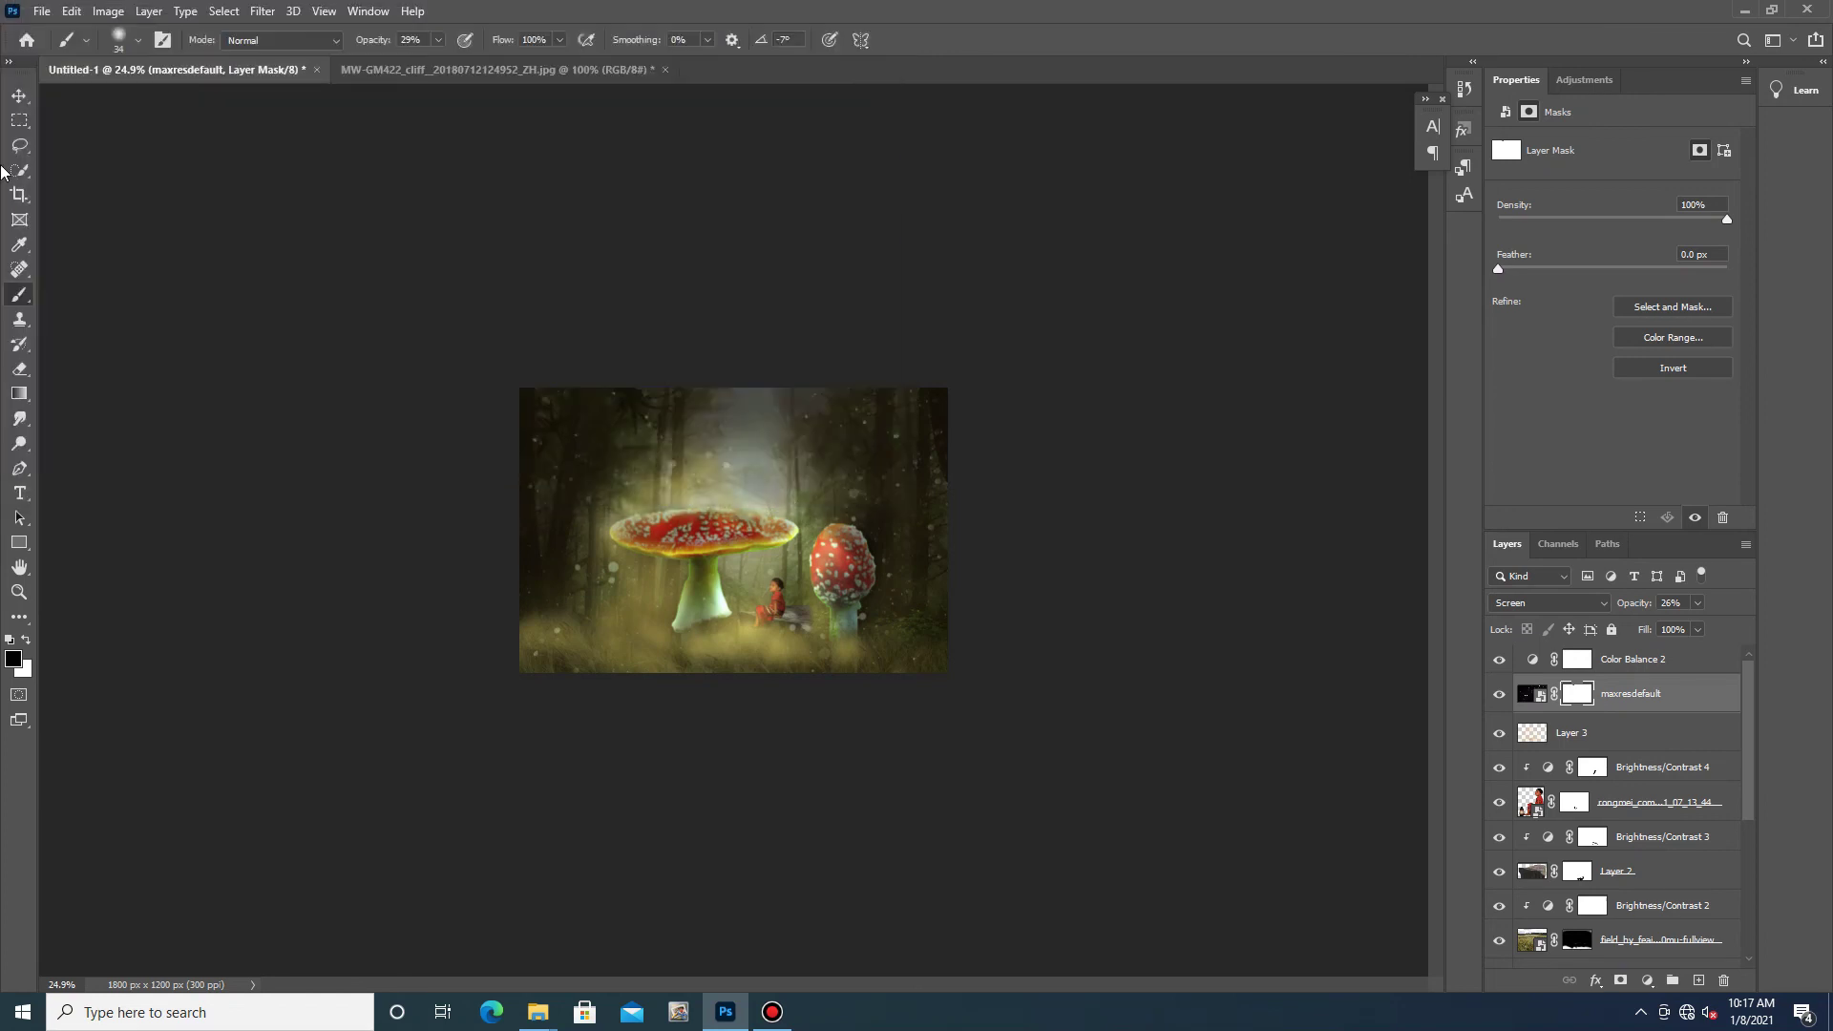
- Save another copy to Documents on this computer, named 'murshroom'
{"action": "left_click", "coordinate": [42, 10]}
{"action": "left_click", "coordinate": [69, 241]}
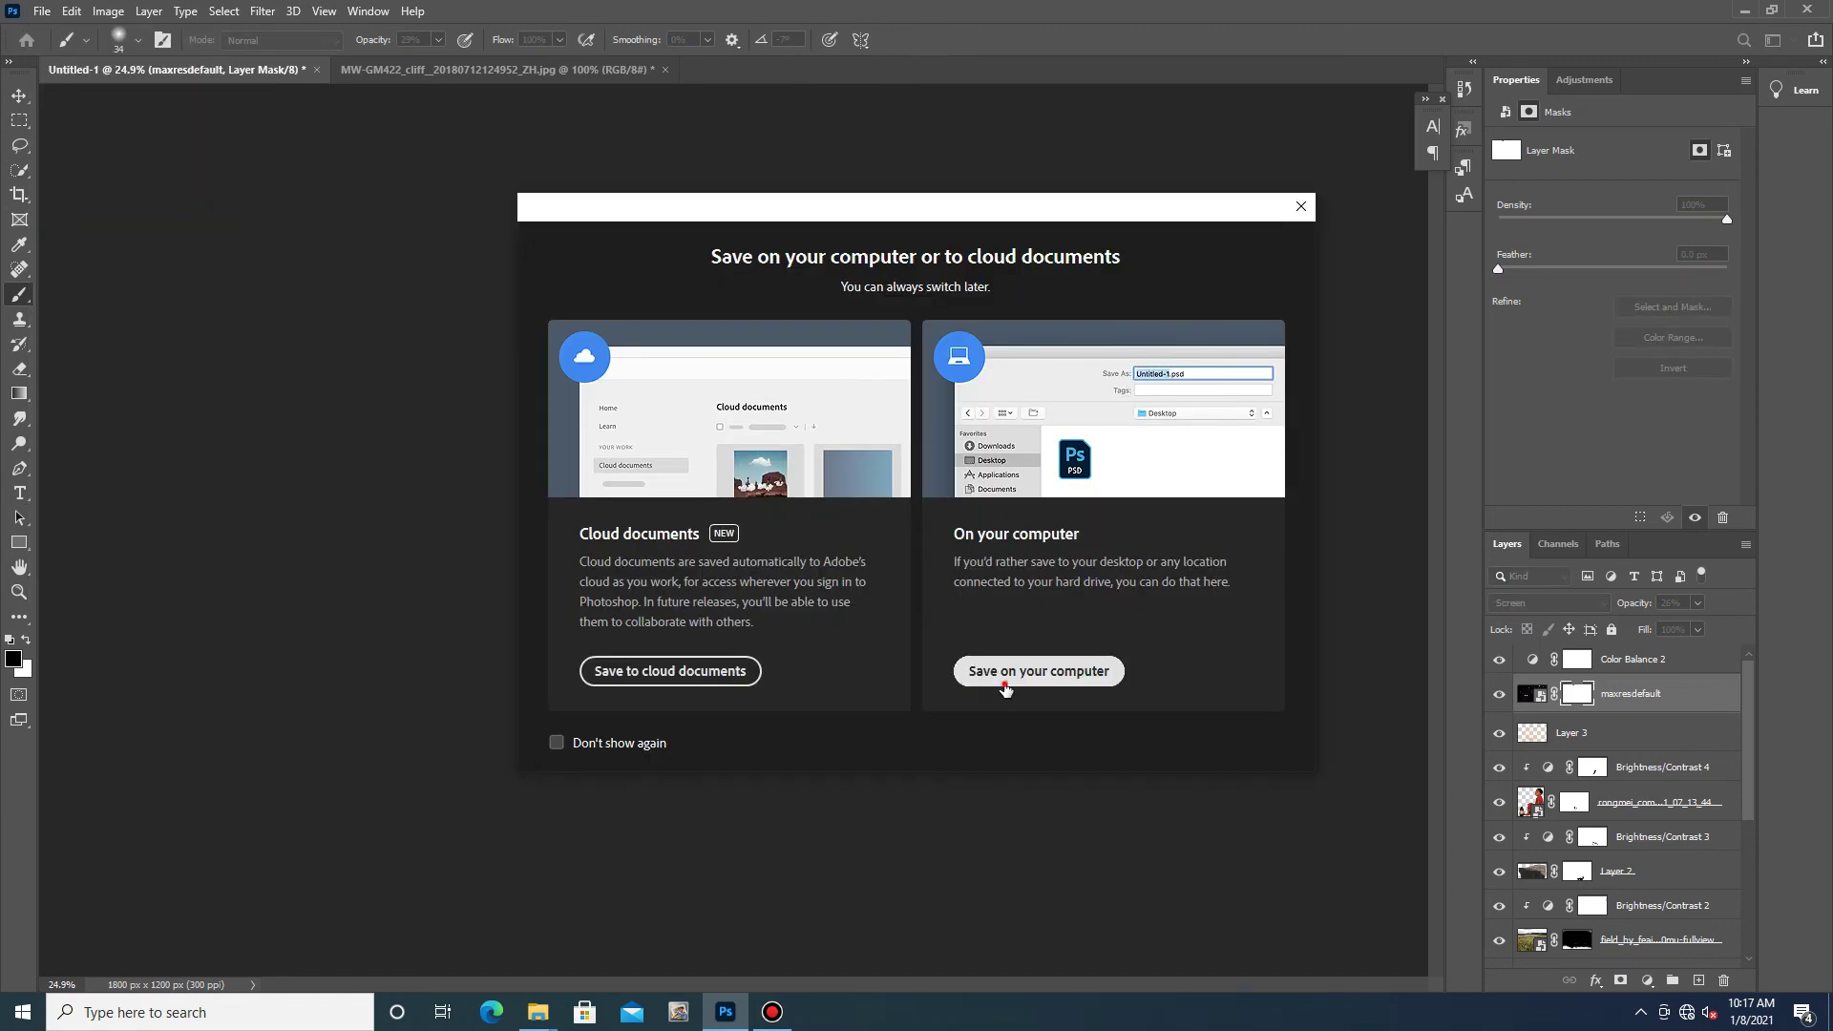
{"action": "left_click", "coordinate": [1040, 671]}
{"action": "left_click", "coordinate": [86, 155]}
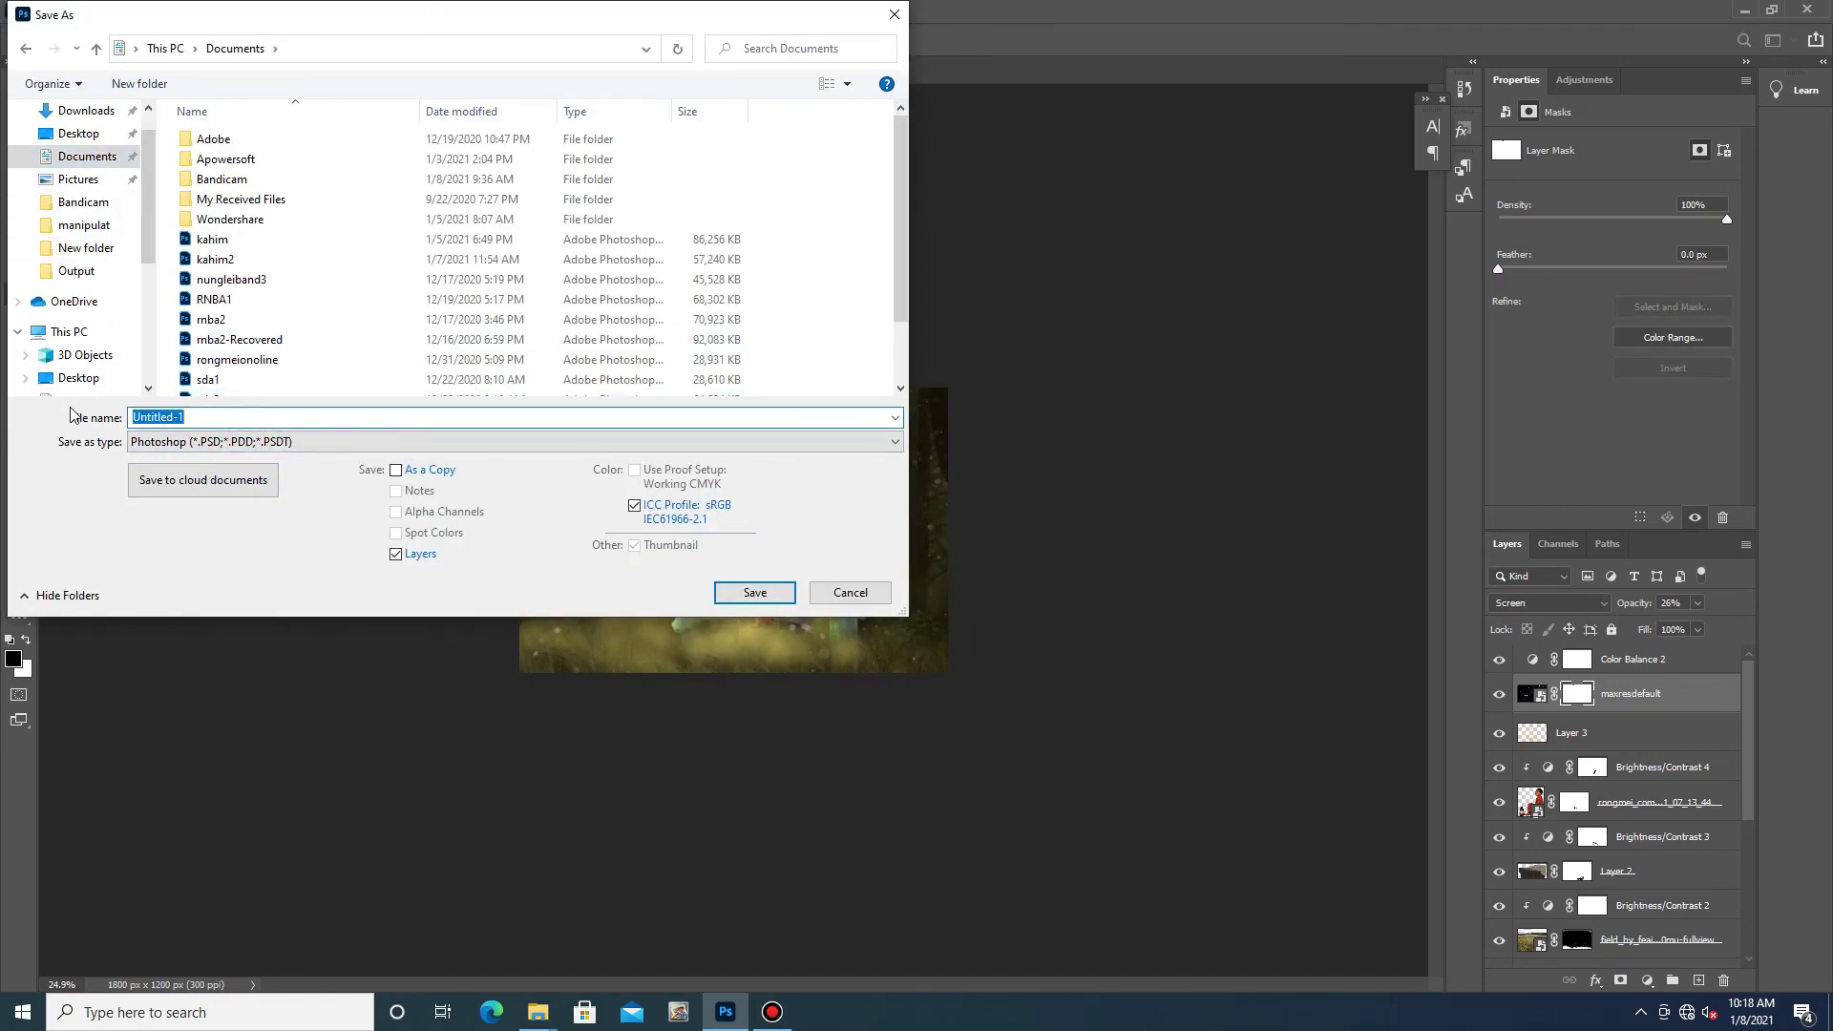
{"action": "type", "text": "mursh"}
{"action": "type", "text": "room"}
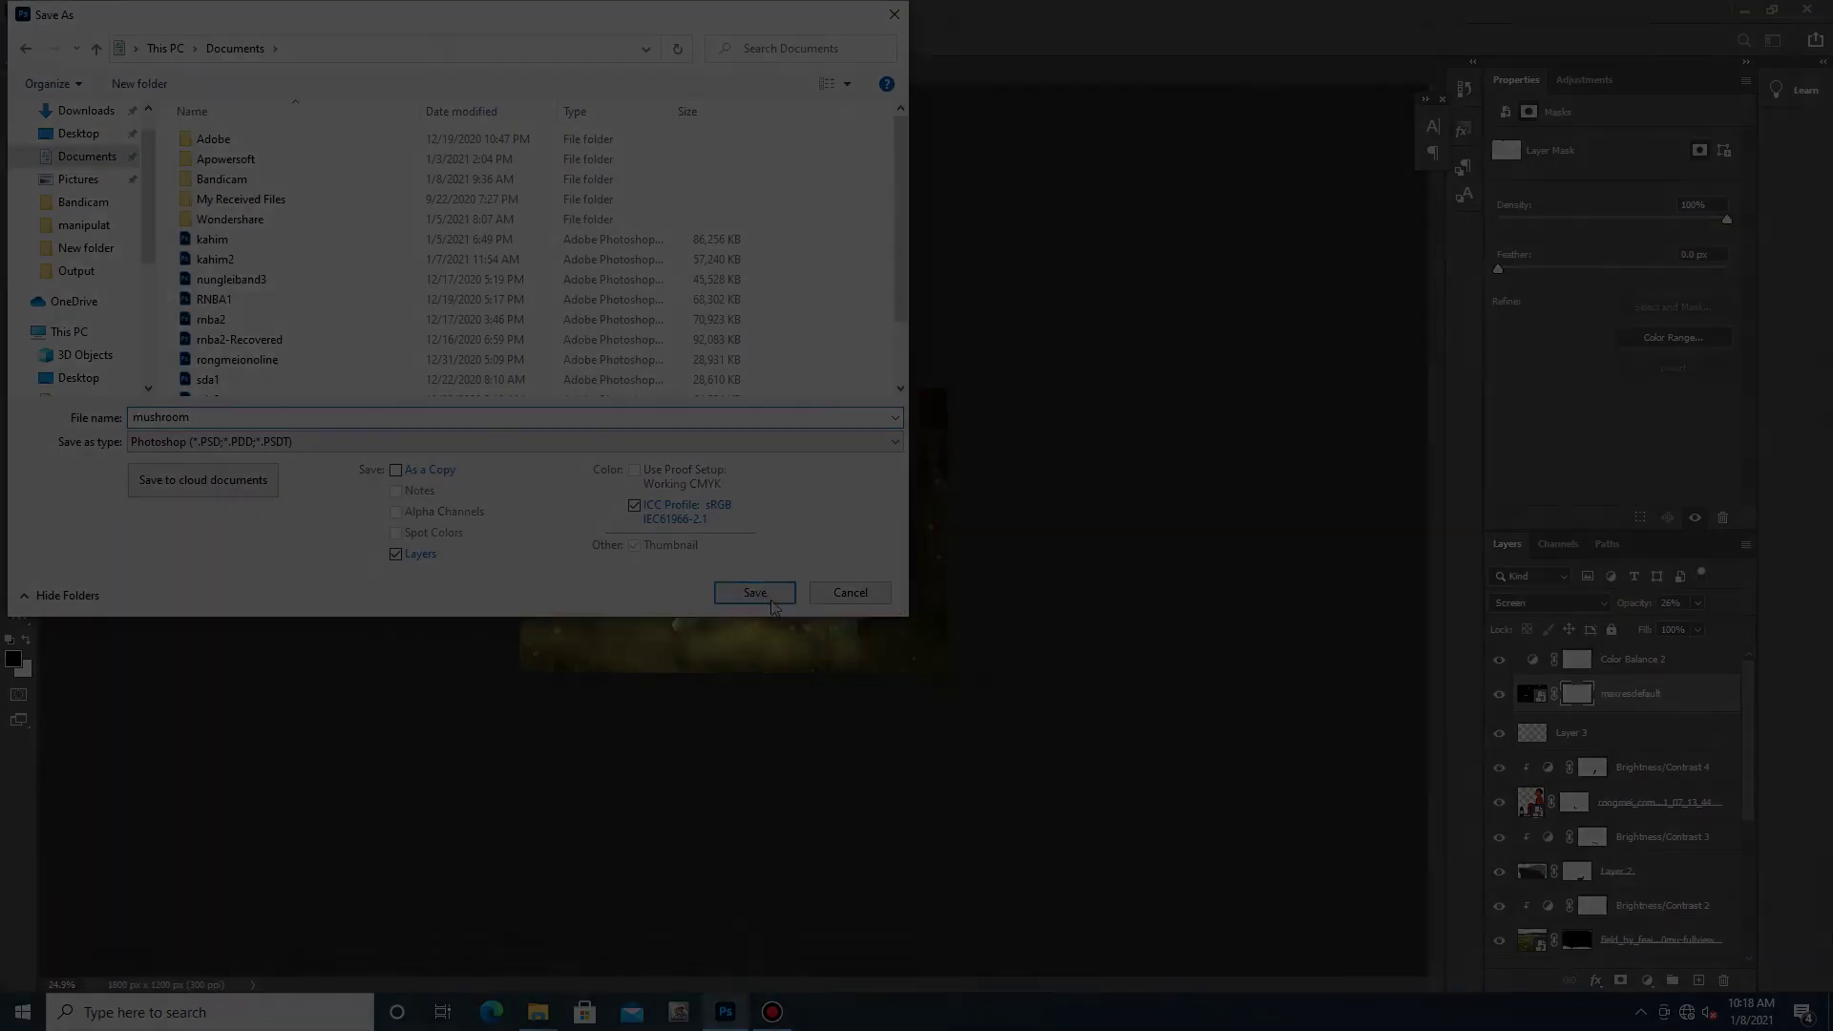